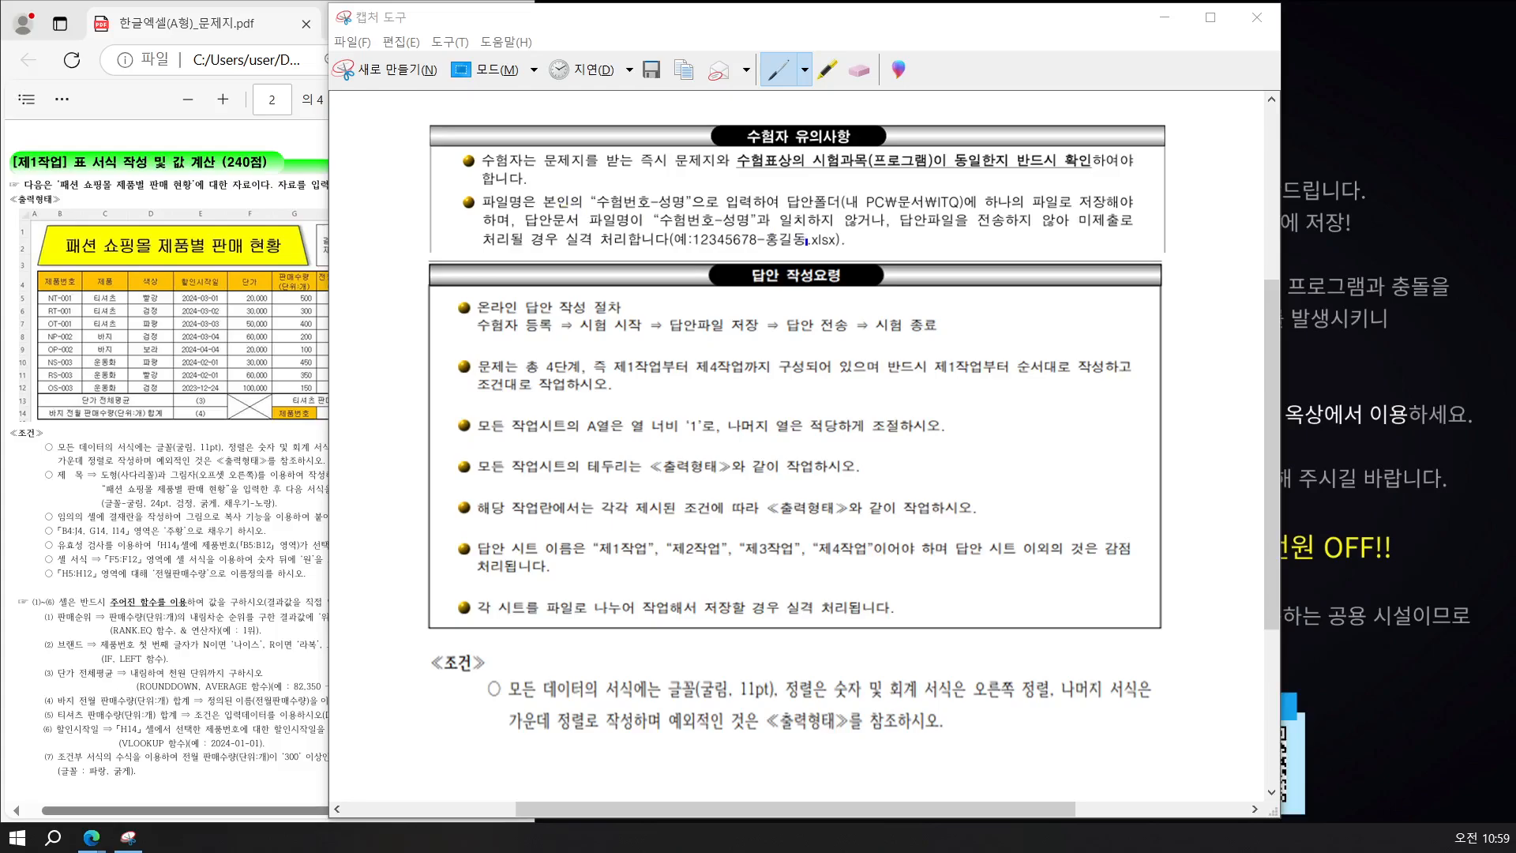
Mark two pen strokes above the 수험자 유의사항 heading and read the captured notes through 답안 작성요령 and 조건.
scroll(807, 242, up, 2)
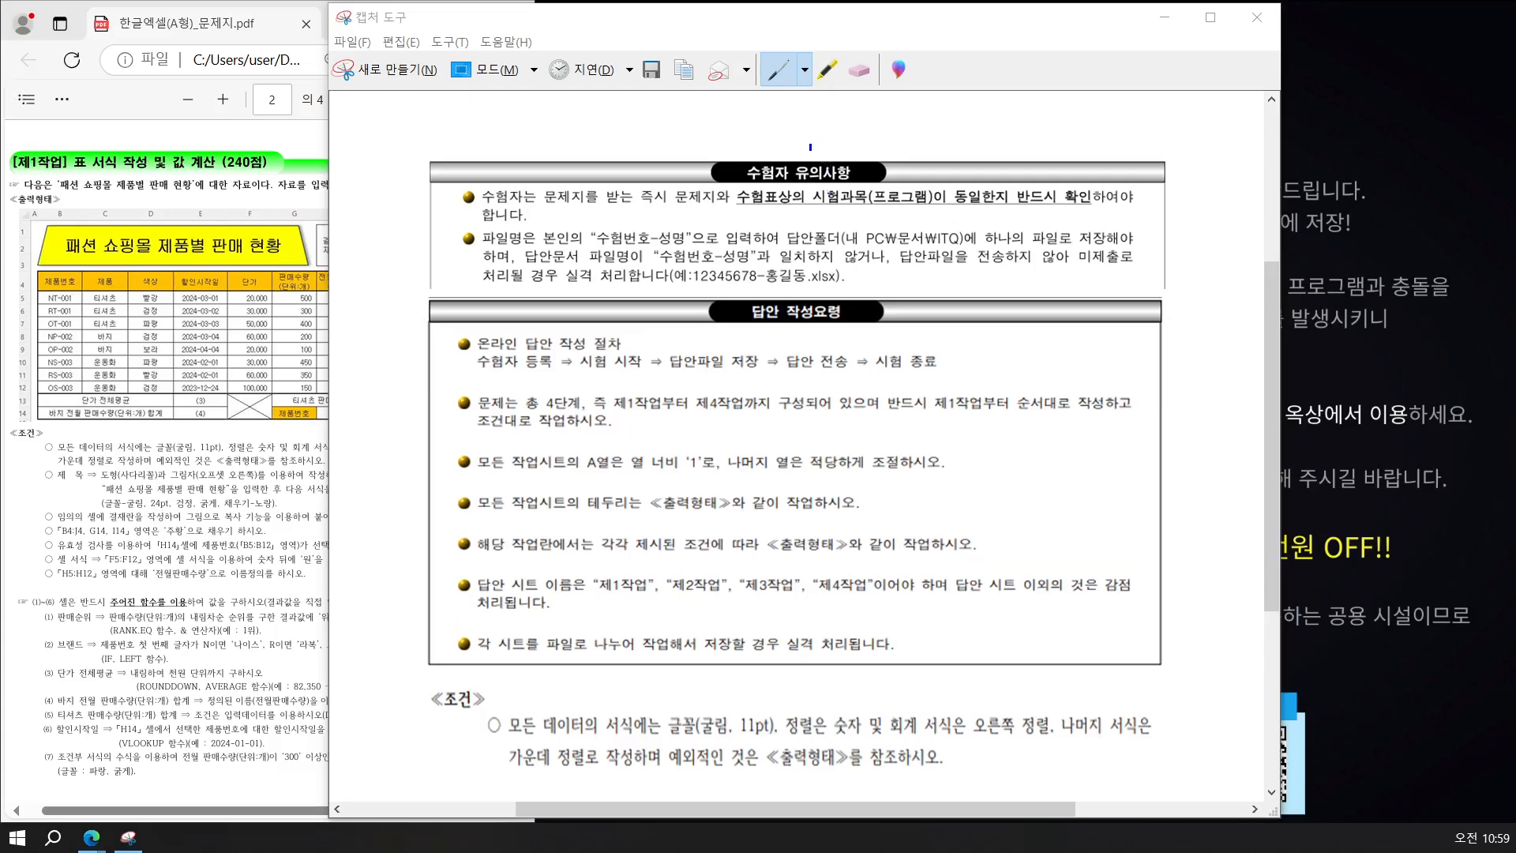
drag(807, 151, 1109, 148)
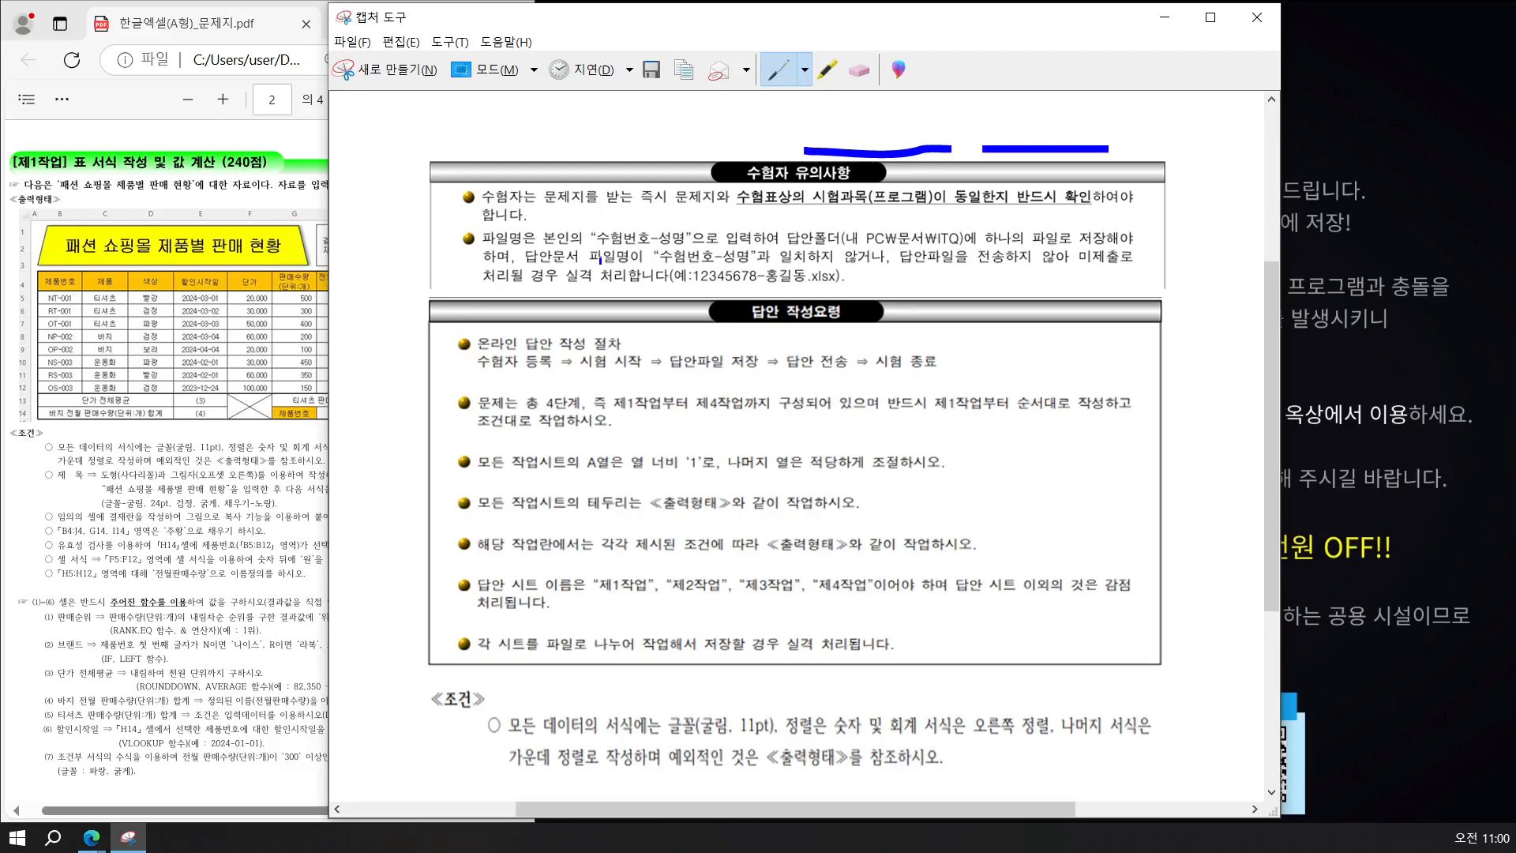
scroll(600, 260, down, 3)
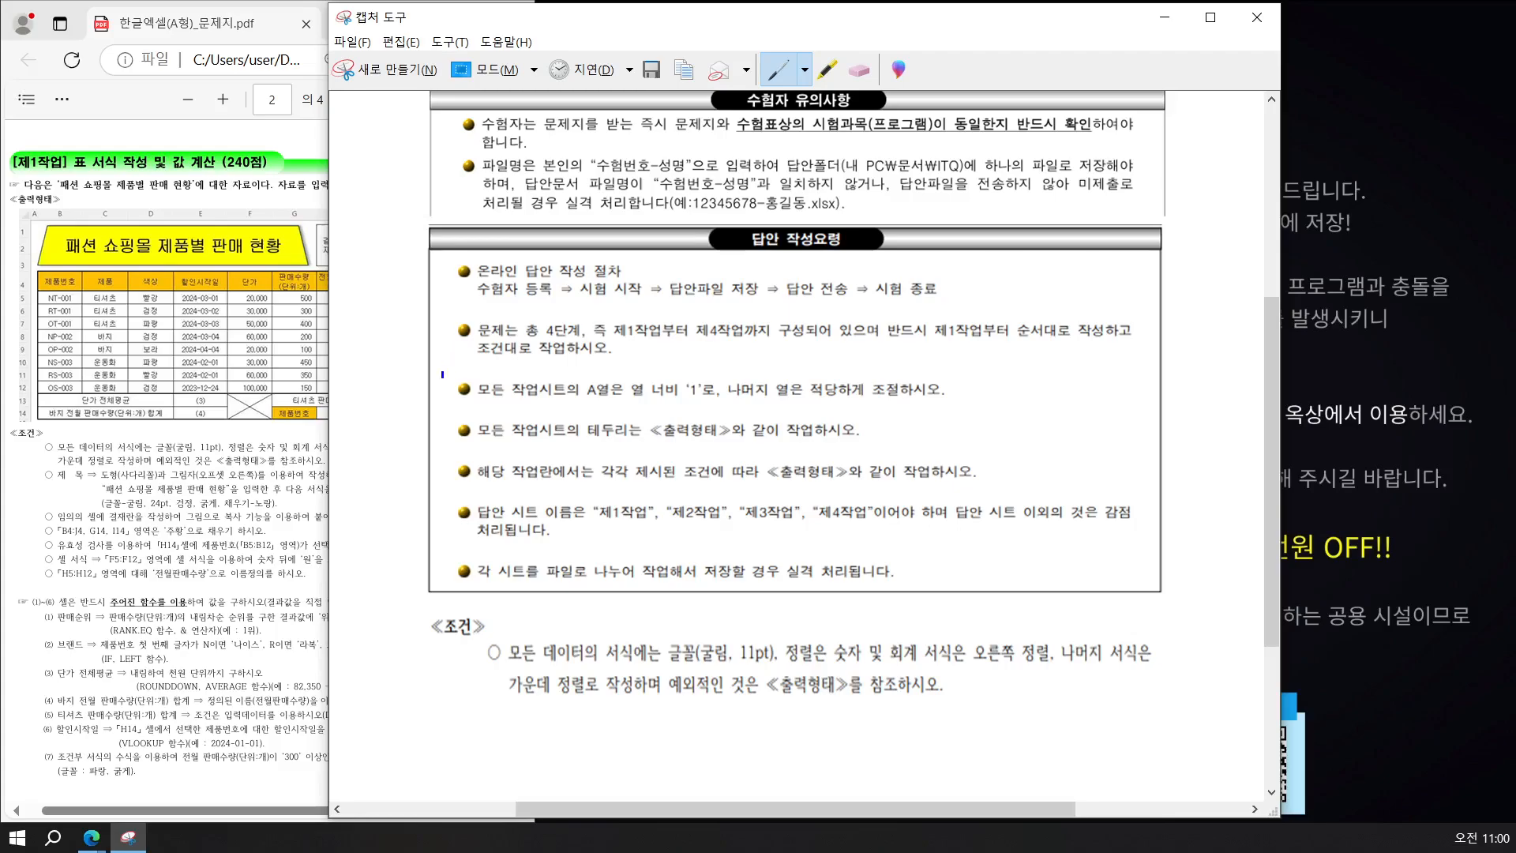
scroll(449, 403, down, 2)
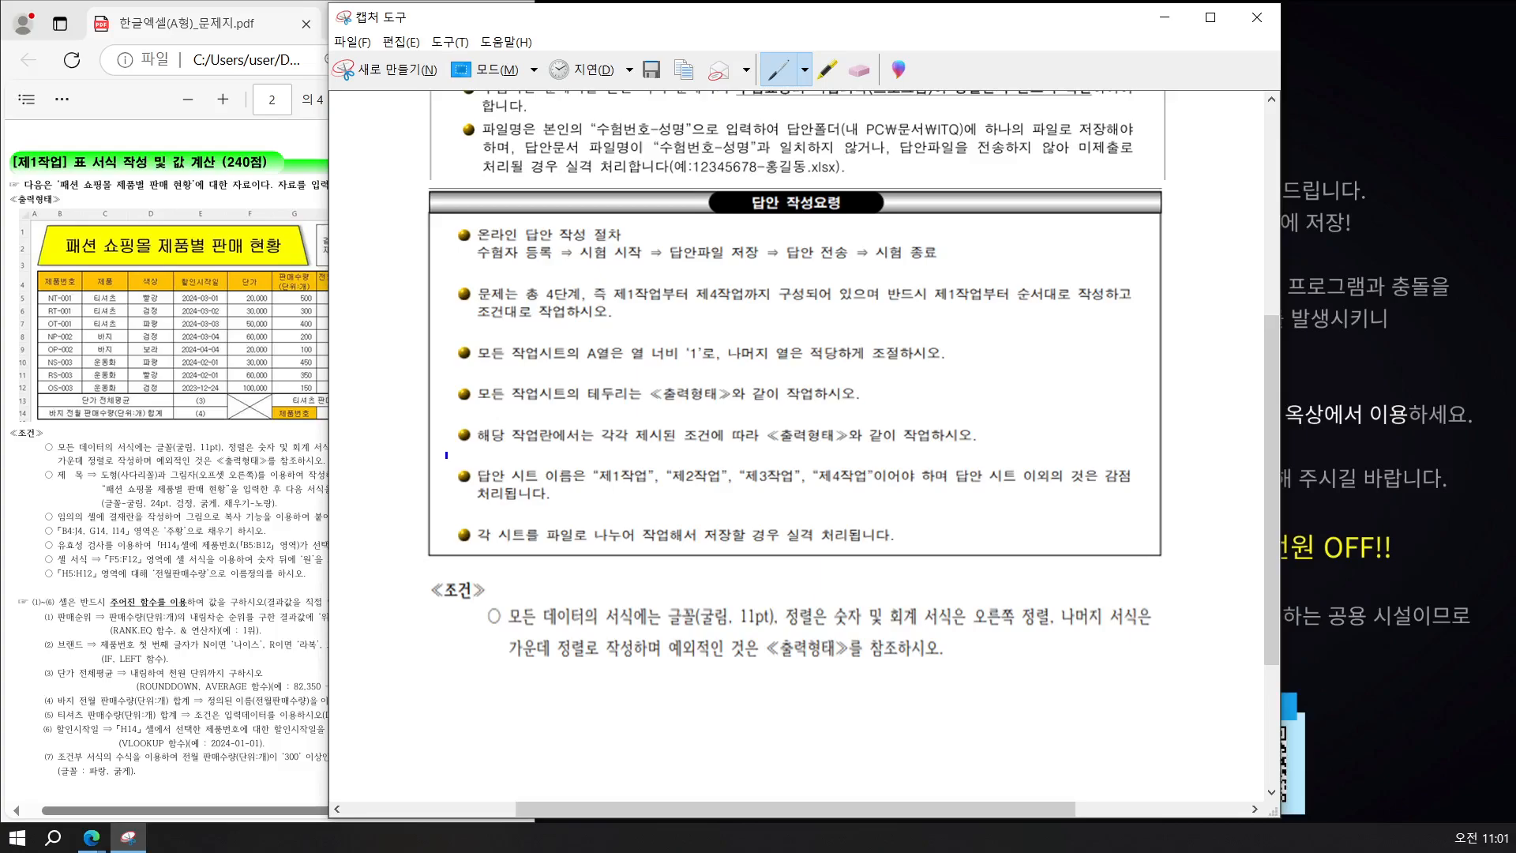
scroll(446, 456, down, 3)
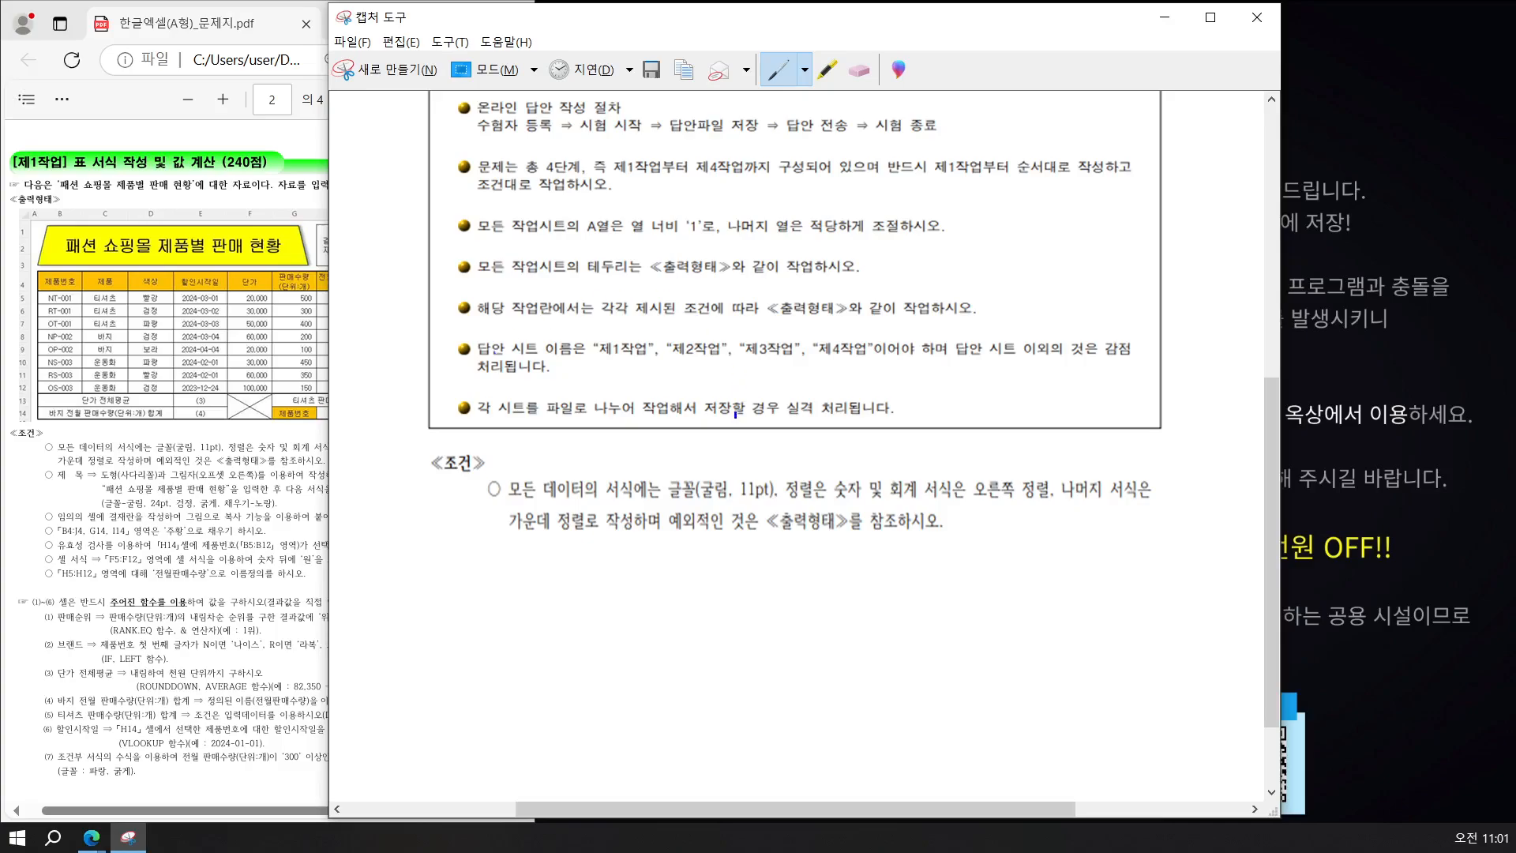
Minimize the capture window, start Excel with a new blank workbook, and dock it beside the exam PDF.
click(1165, 21)
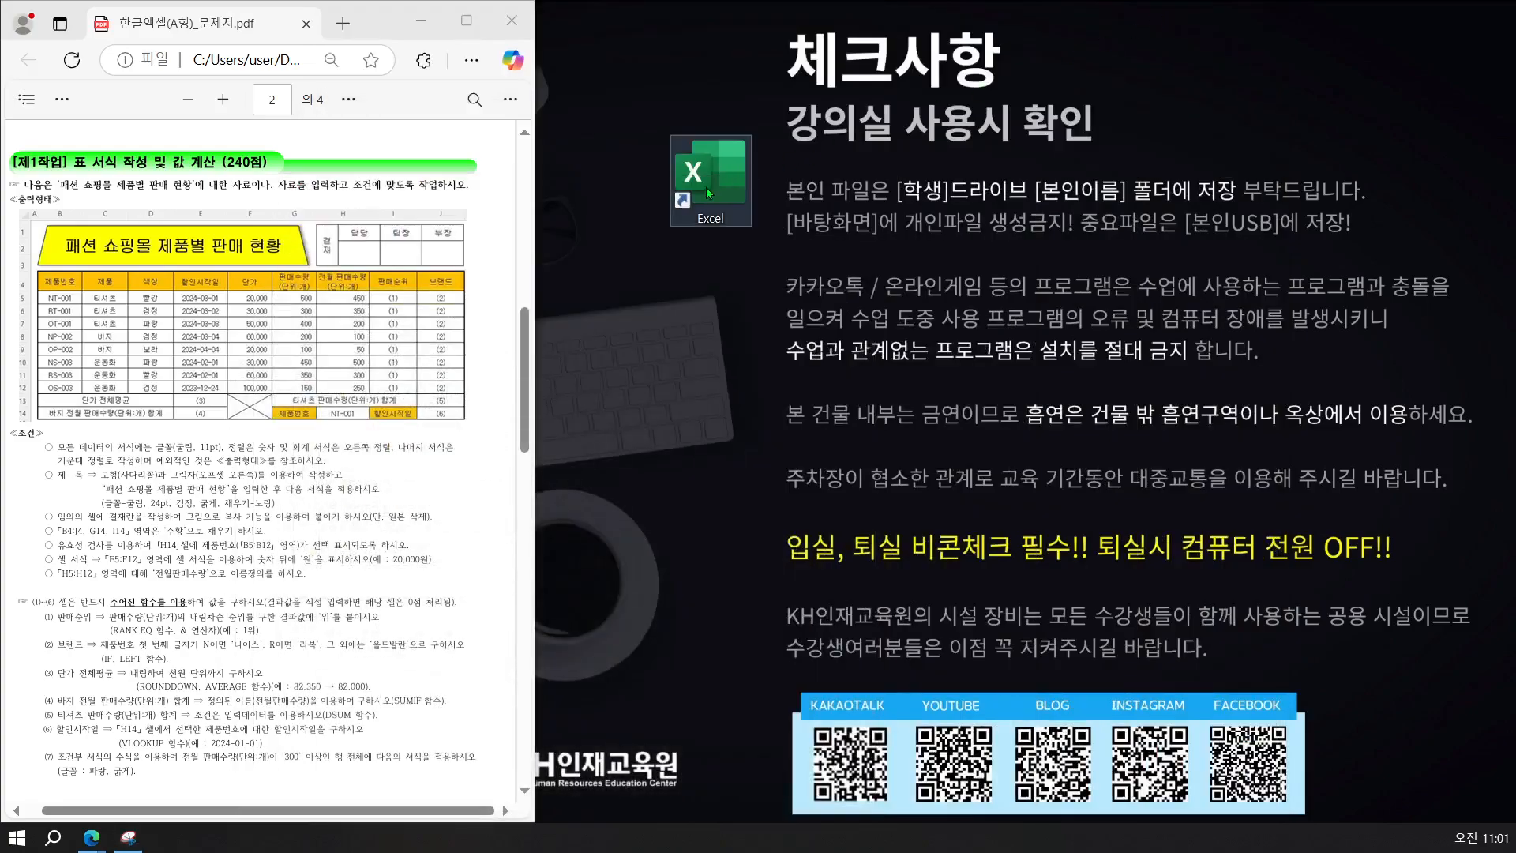
double_click(706, 186)
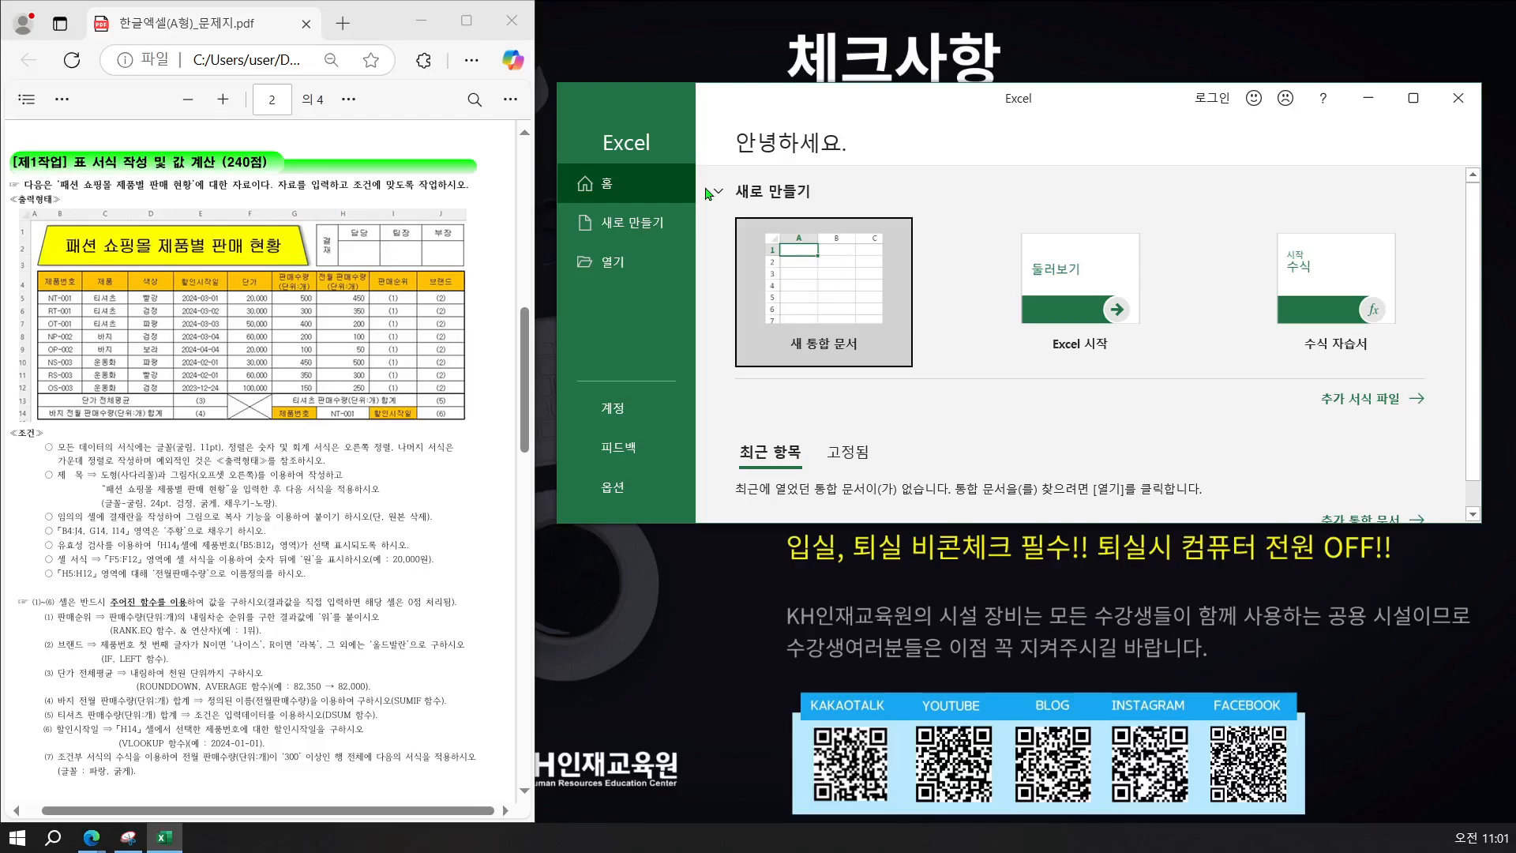
click(810, 285)
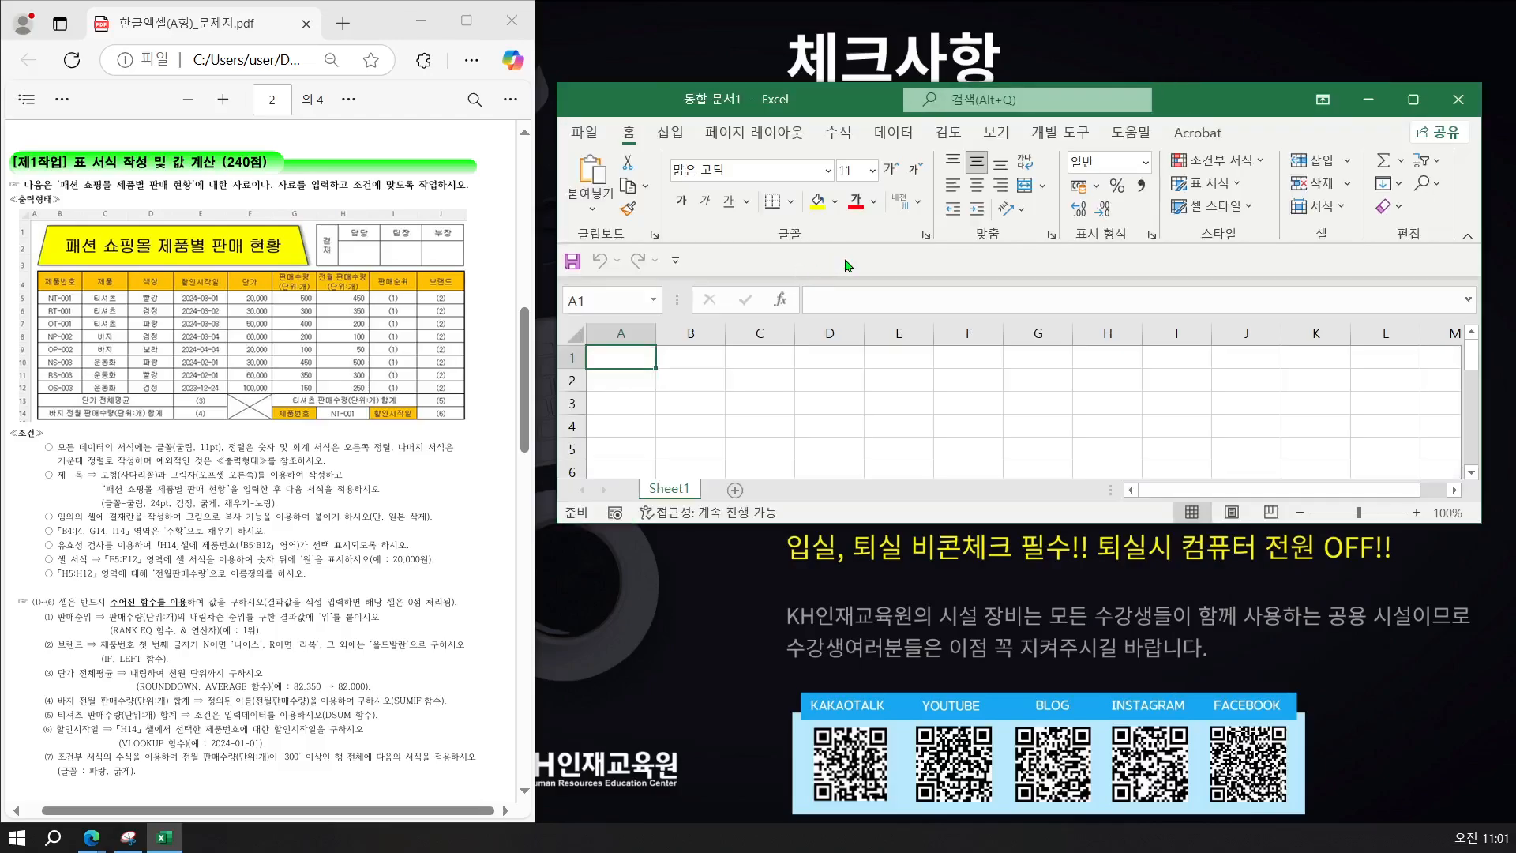
key(super+Right)
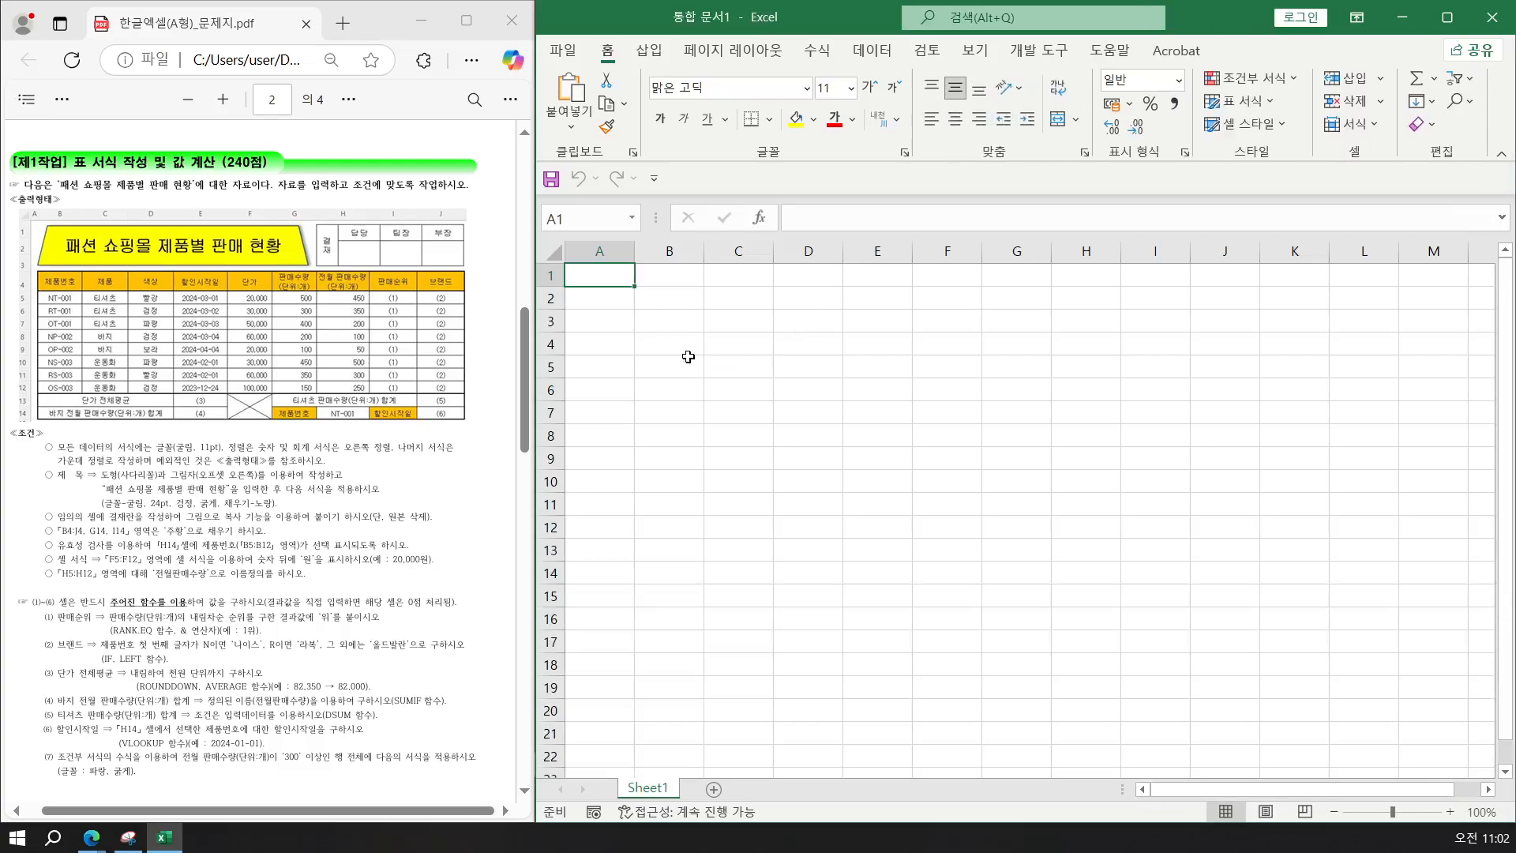
Start saving the workbook under a new name and go to the itq folder in Documents.
click(563, 51)
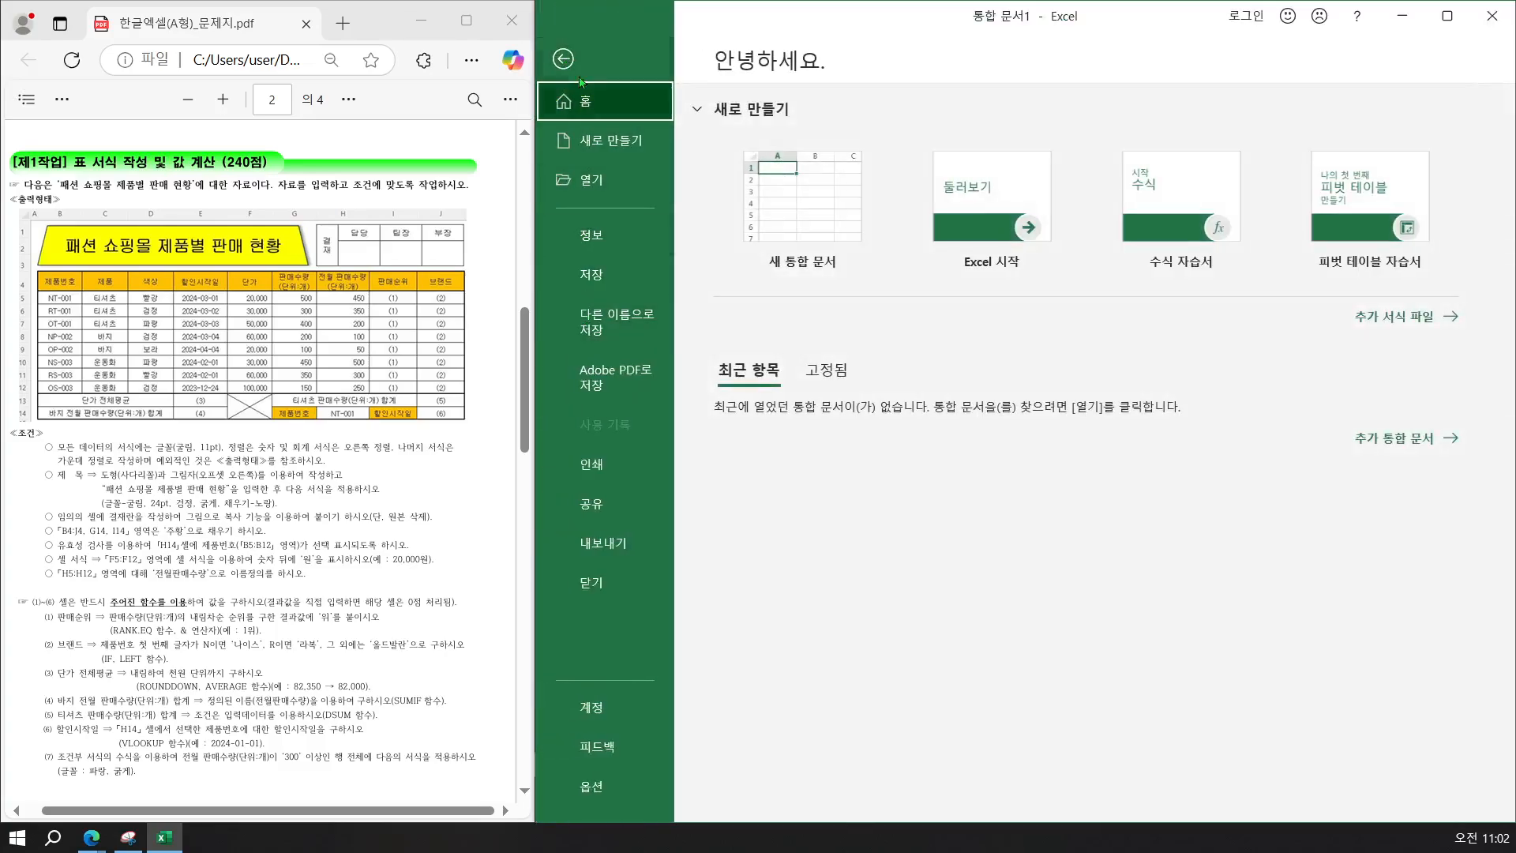
click(563, 60)
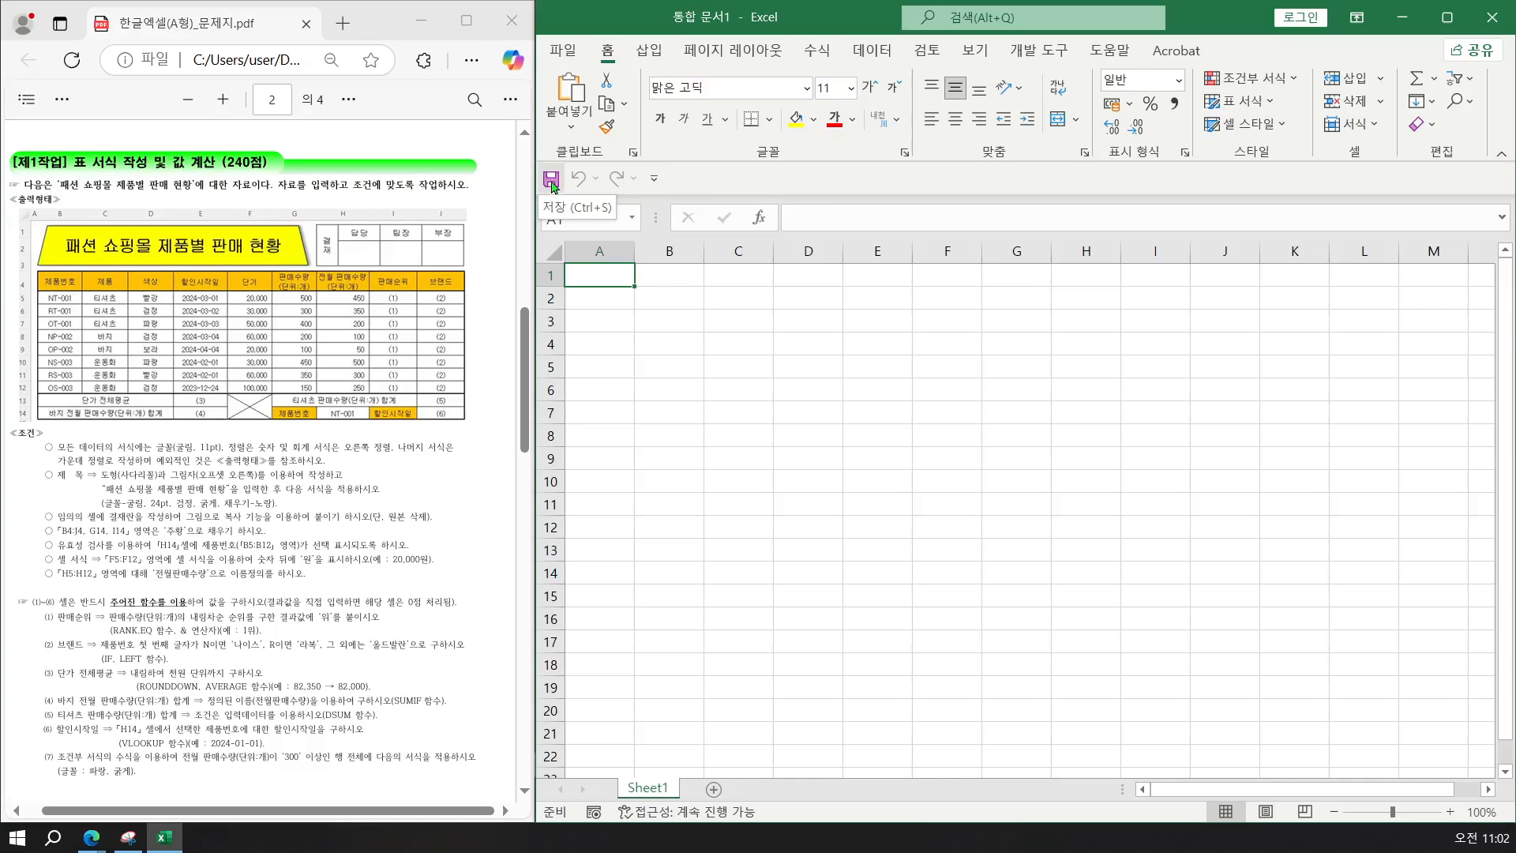
click(551, 179)
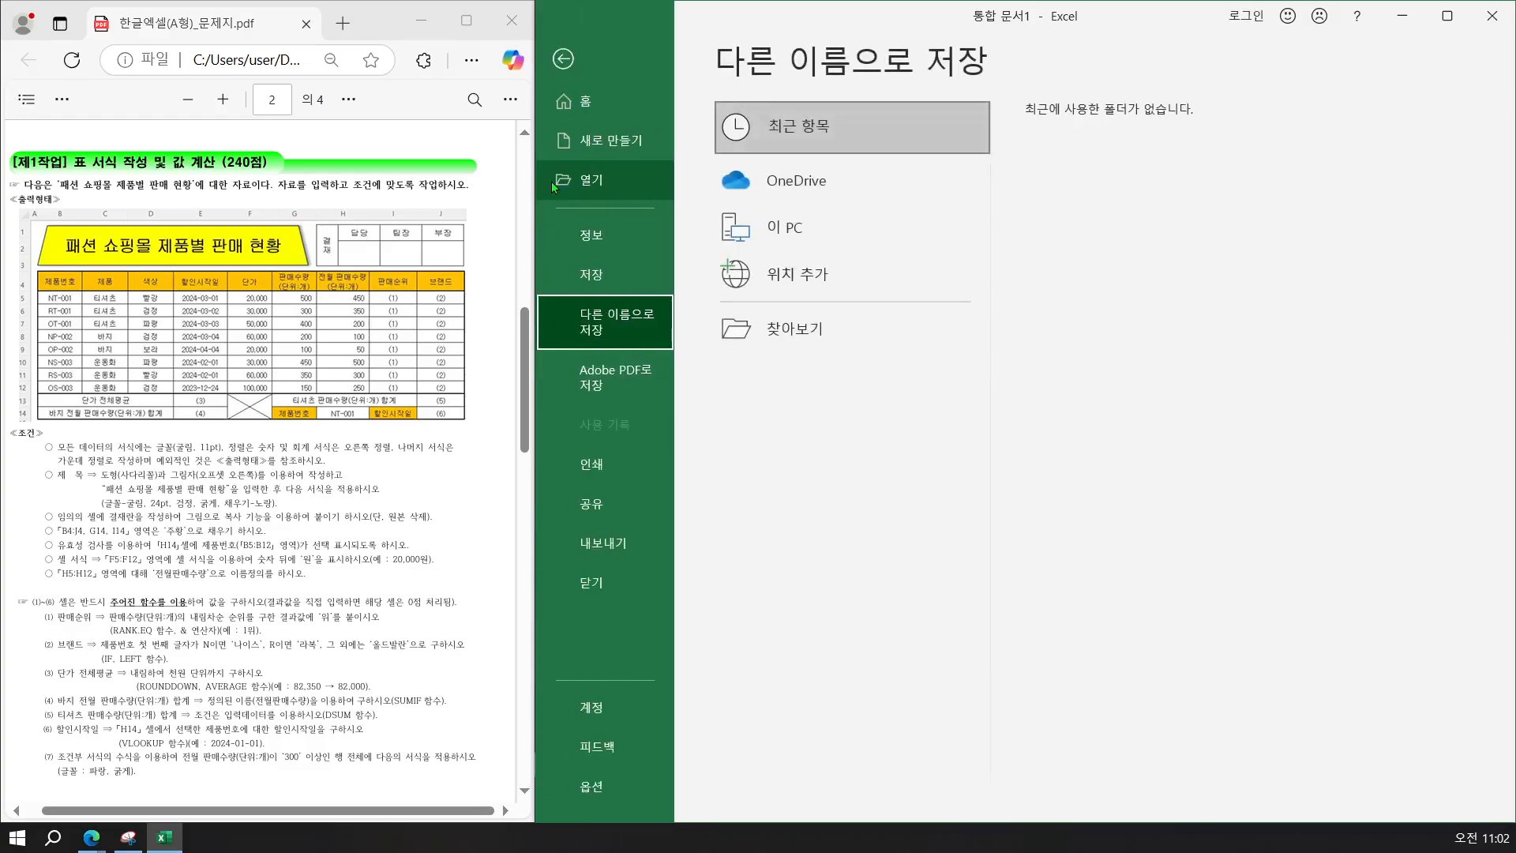
click(787, 333)
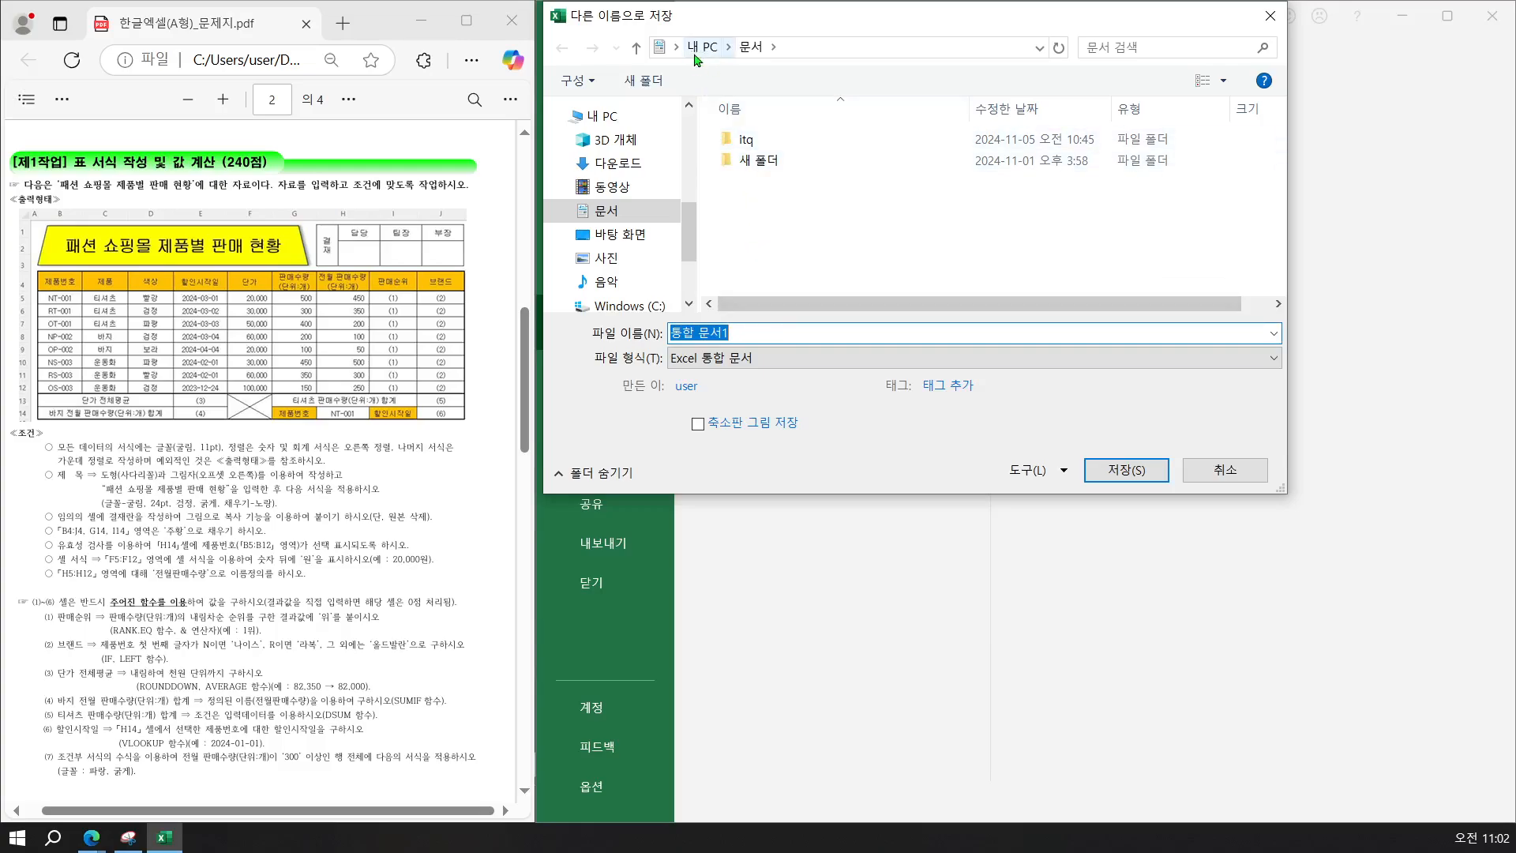
double_click(746, 140)
Name the file with the examinee number, a hyphen and the examinee's name, and save it as an Excel workbook.
click(738, 338)
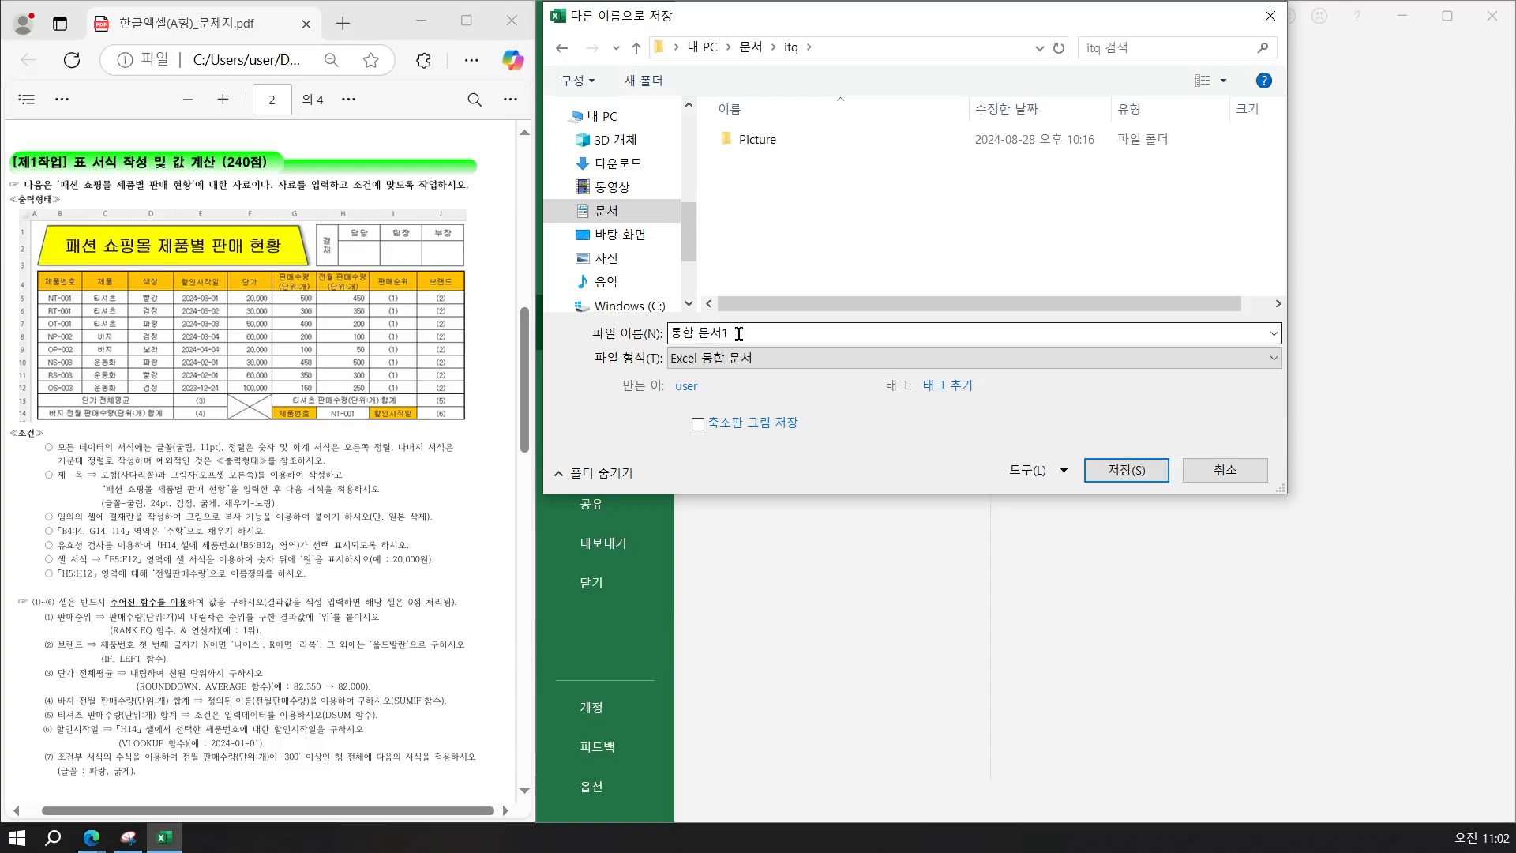
key(ctrl+a)
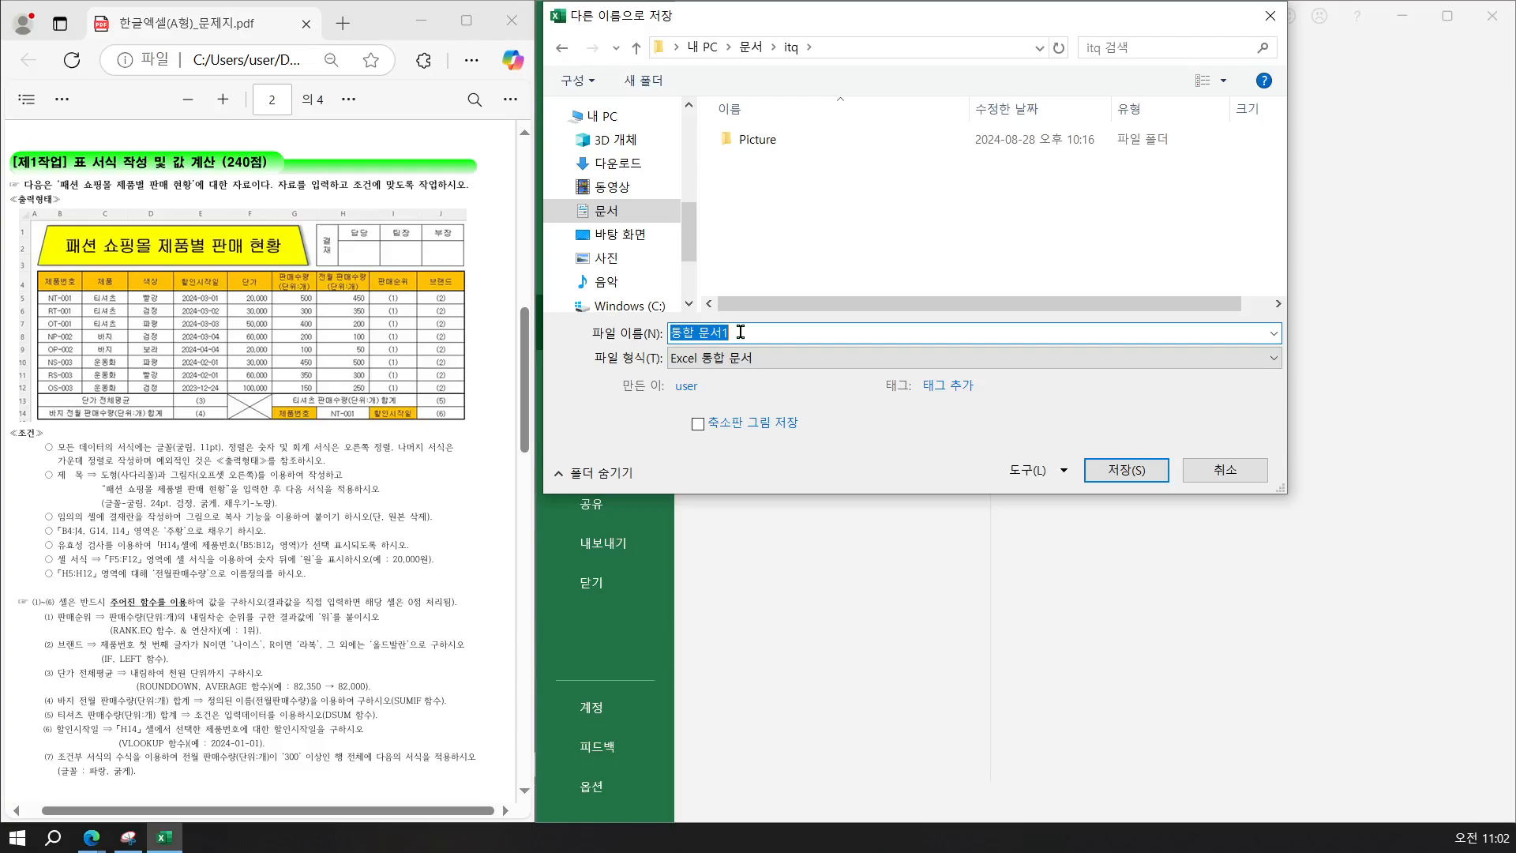
text(13467985)
text(-)
text(d)
key(BackSpace)
key(Hangul)
text(이순신)
click(1098, 470)
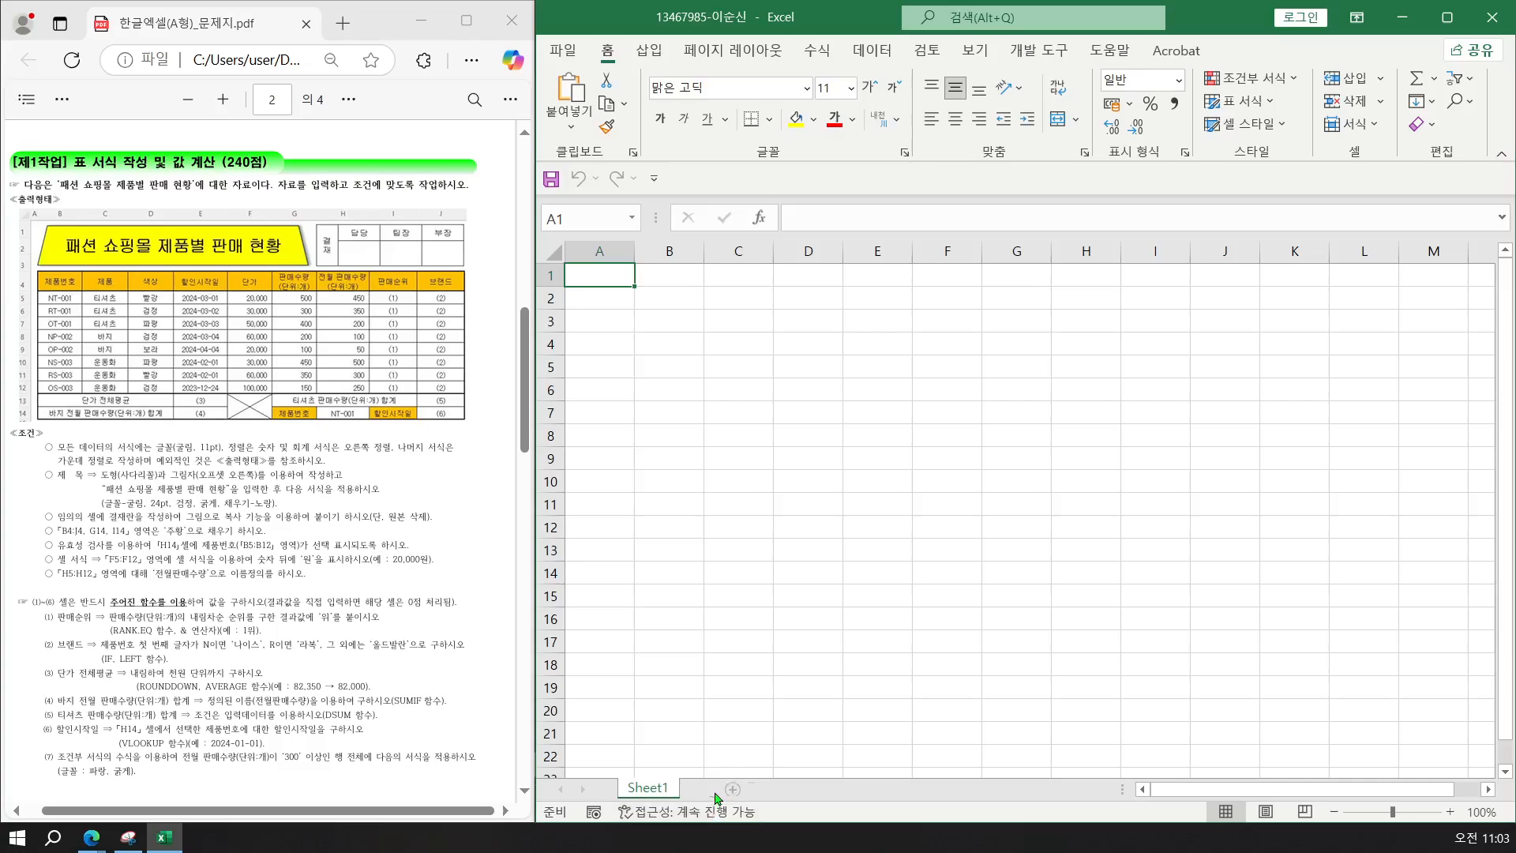
Add two worksheets after Sheet1 and group all three sheets for joint editing.
click(714, 789)
click(774, 789)
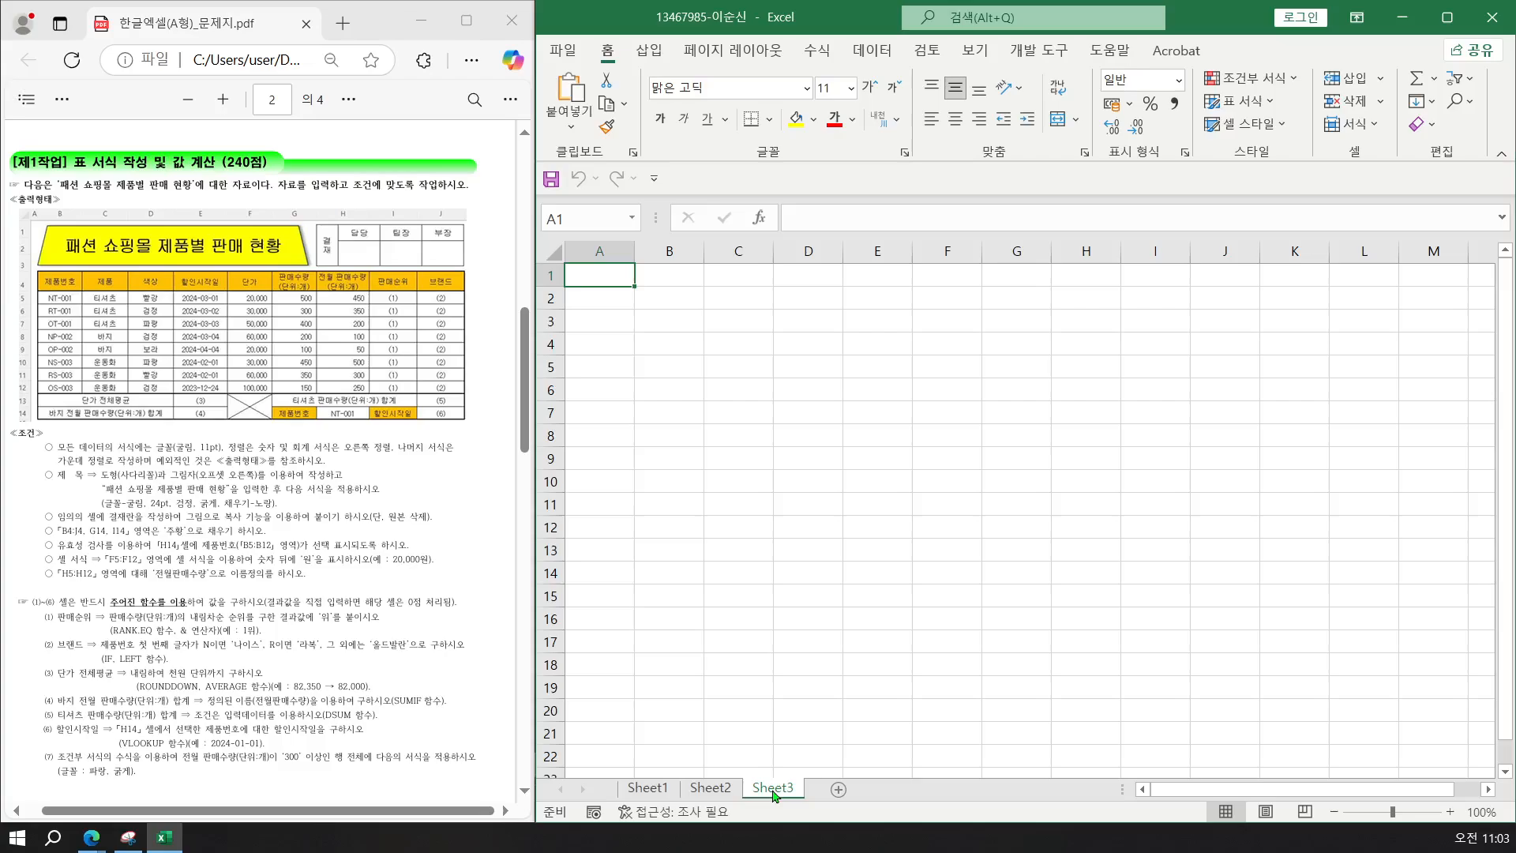
right_click(773, 795)
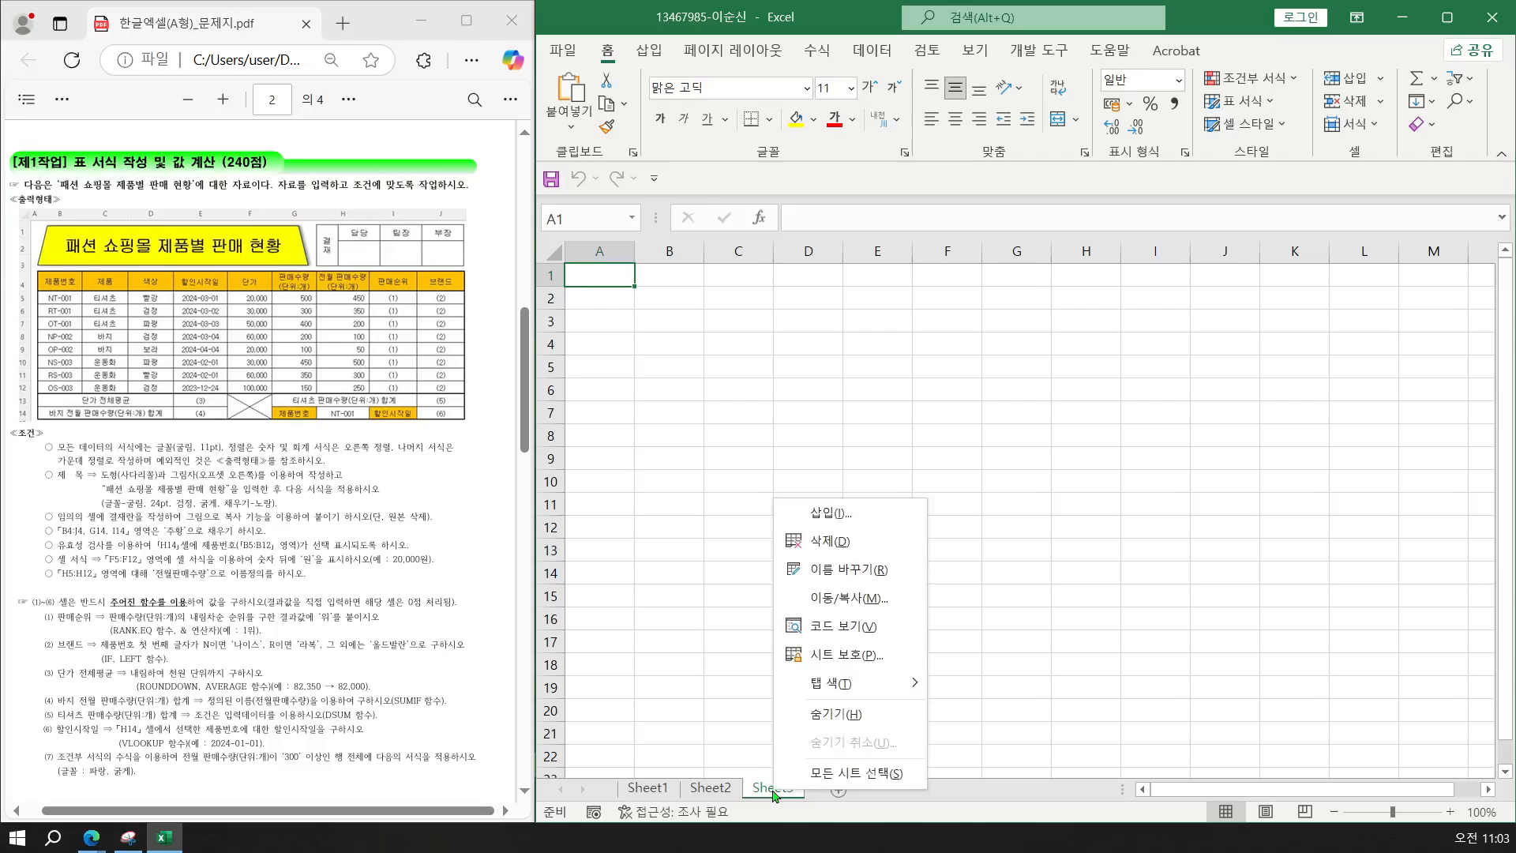
click(816, 773)
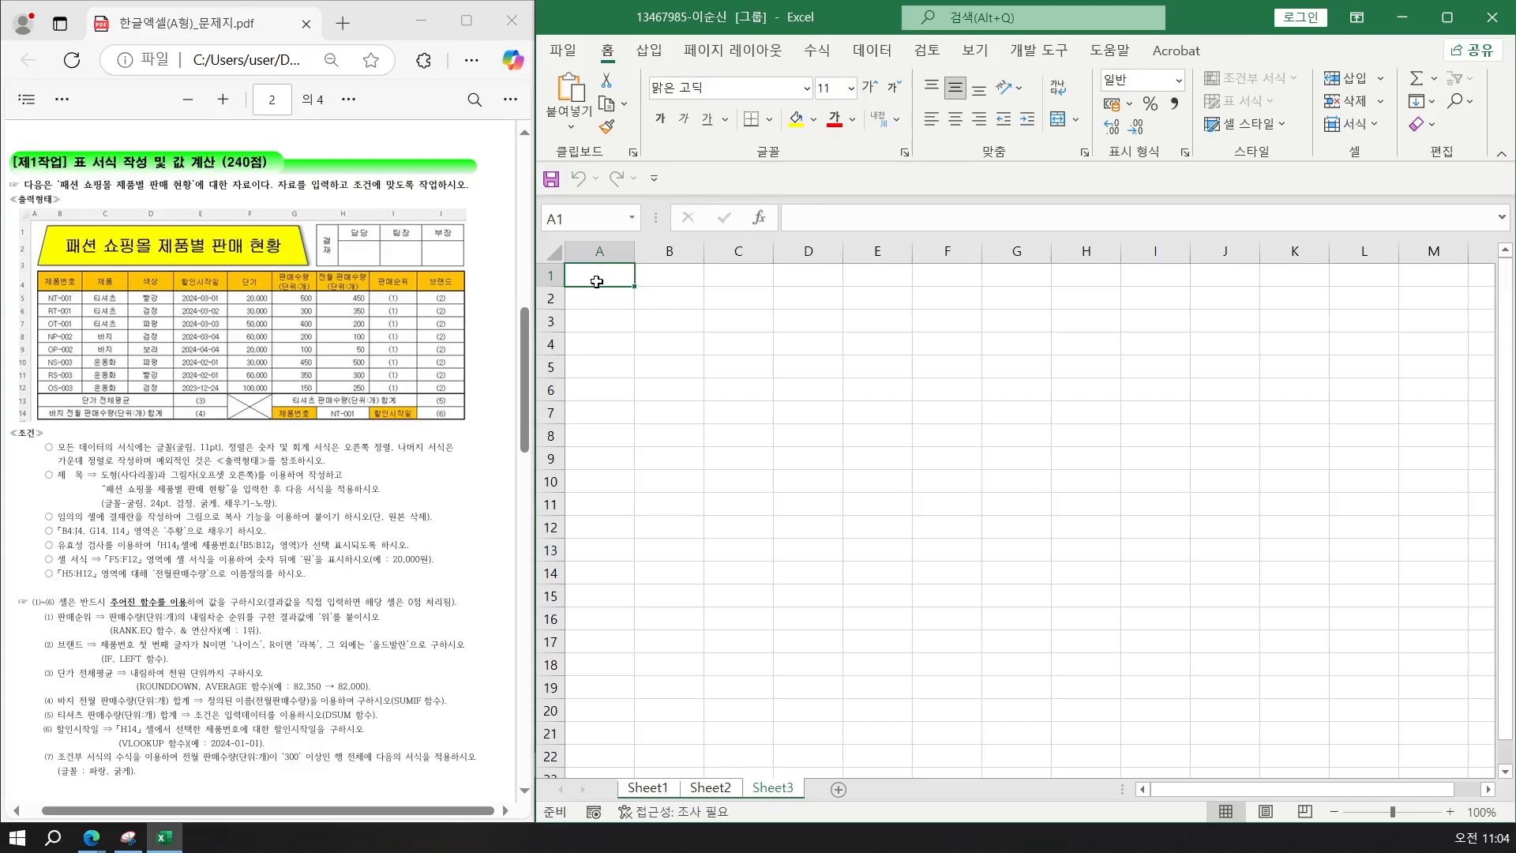
Set all cells of the grouped sheets to the 굴림 font with horizontal centre alignment.
click(557, 252)
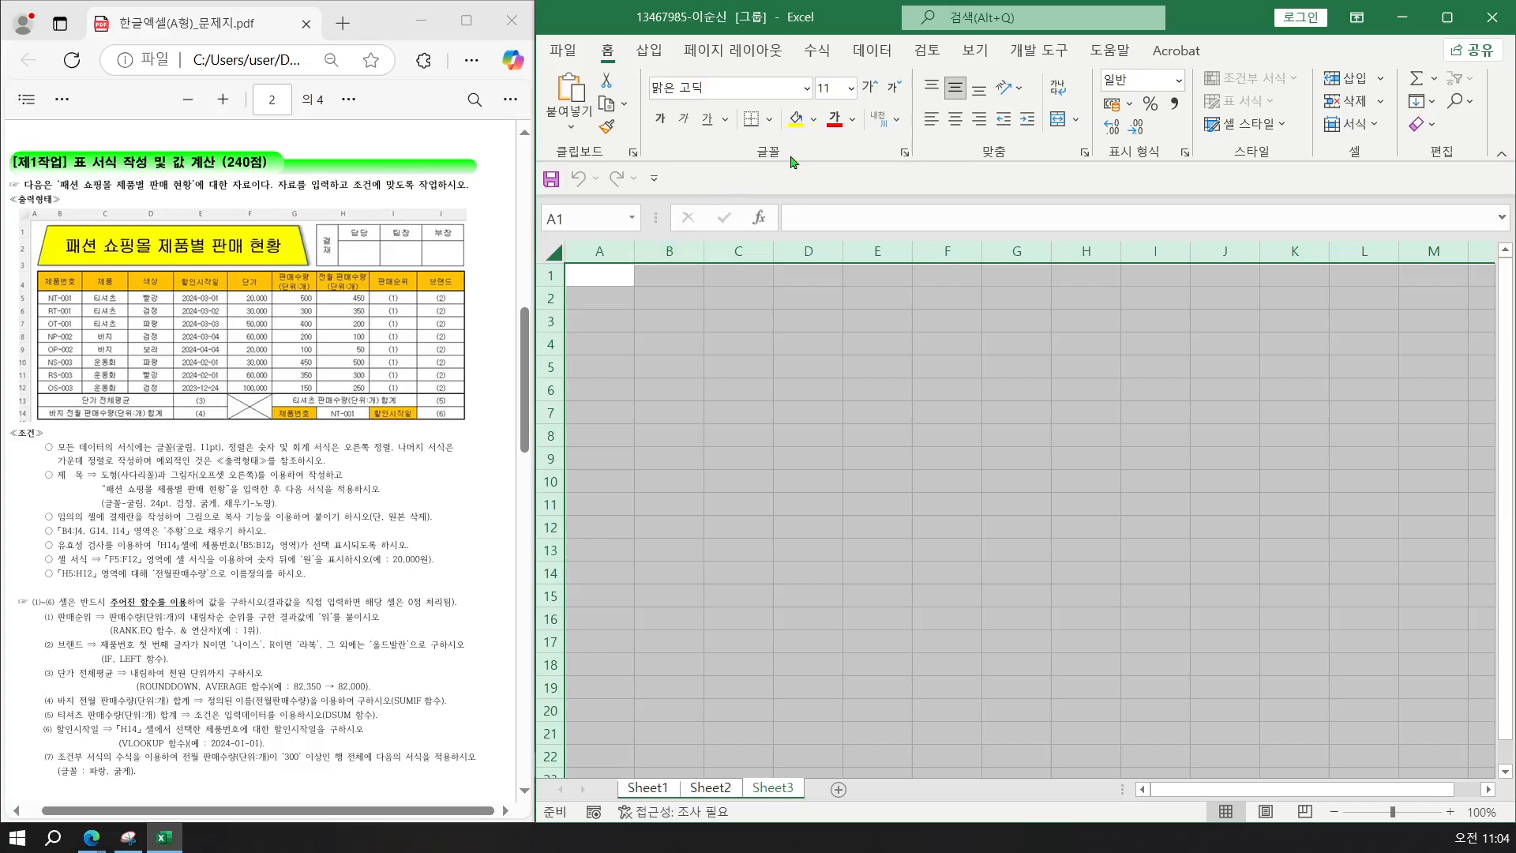
click(699, 89)
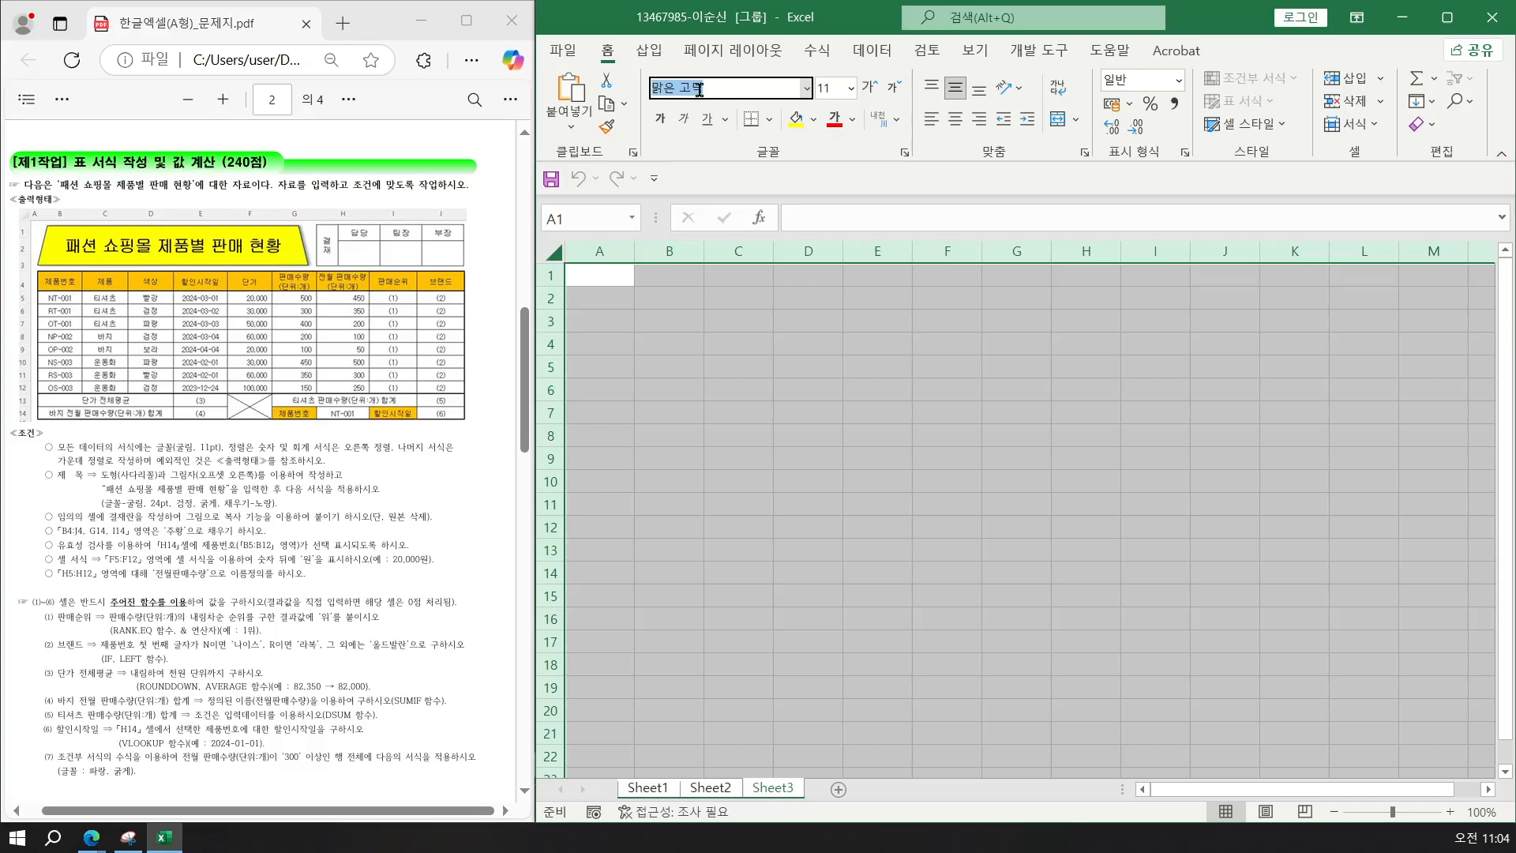
text(굴림)
key(Return)
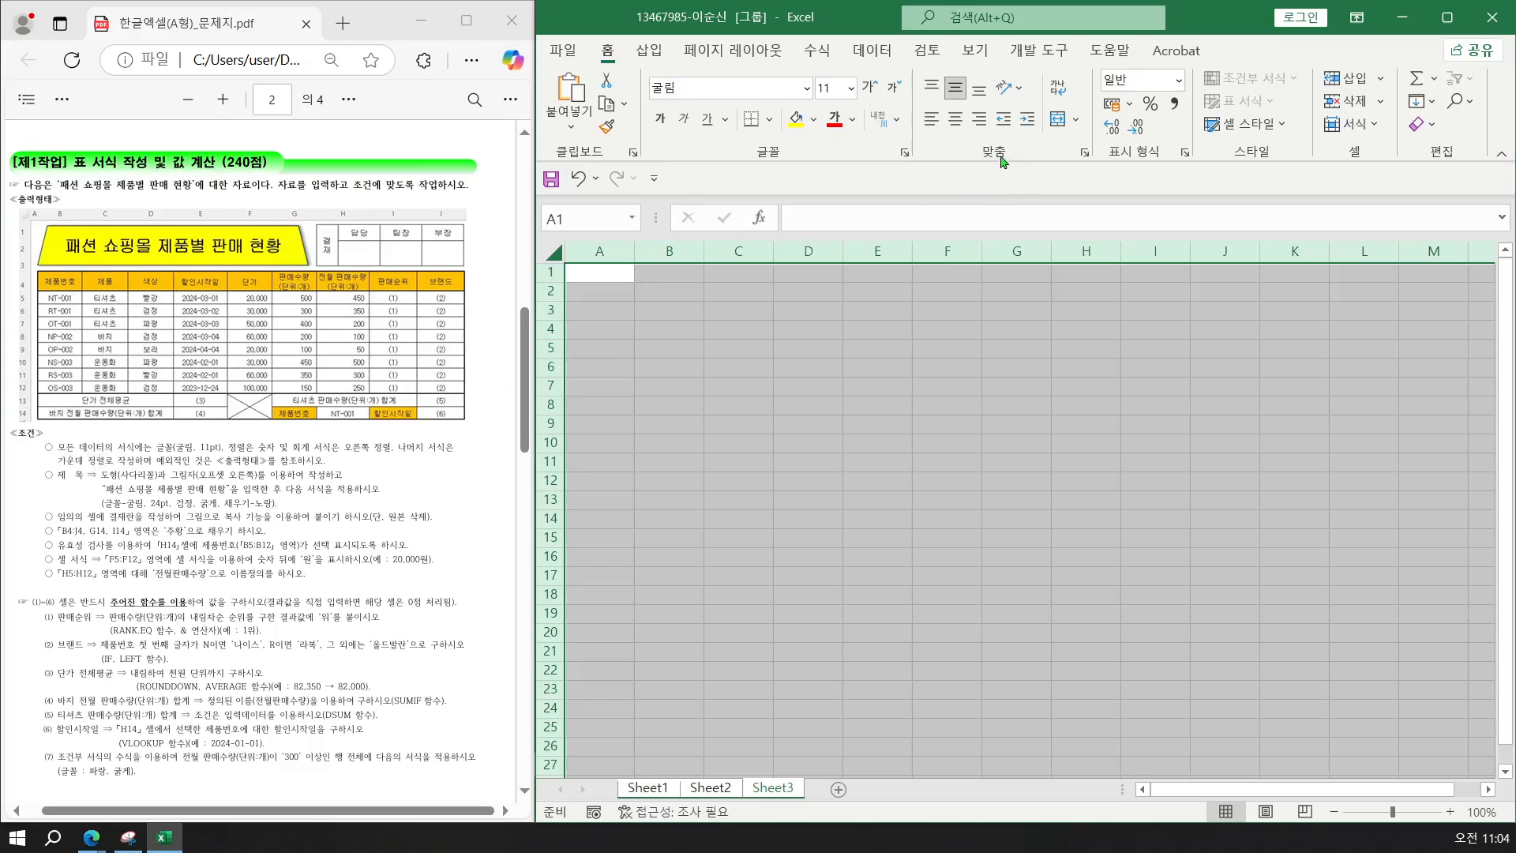
click(955, 120)
Set the width of column A to 1 on the grouped sheets.
click(601, 252)
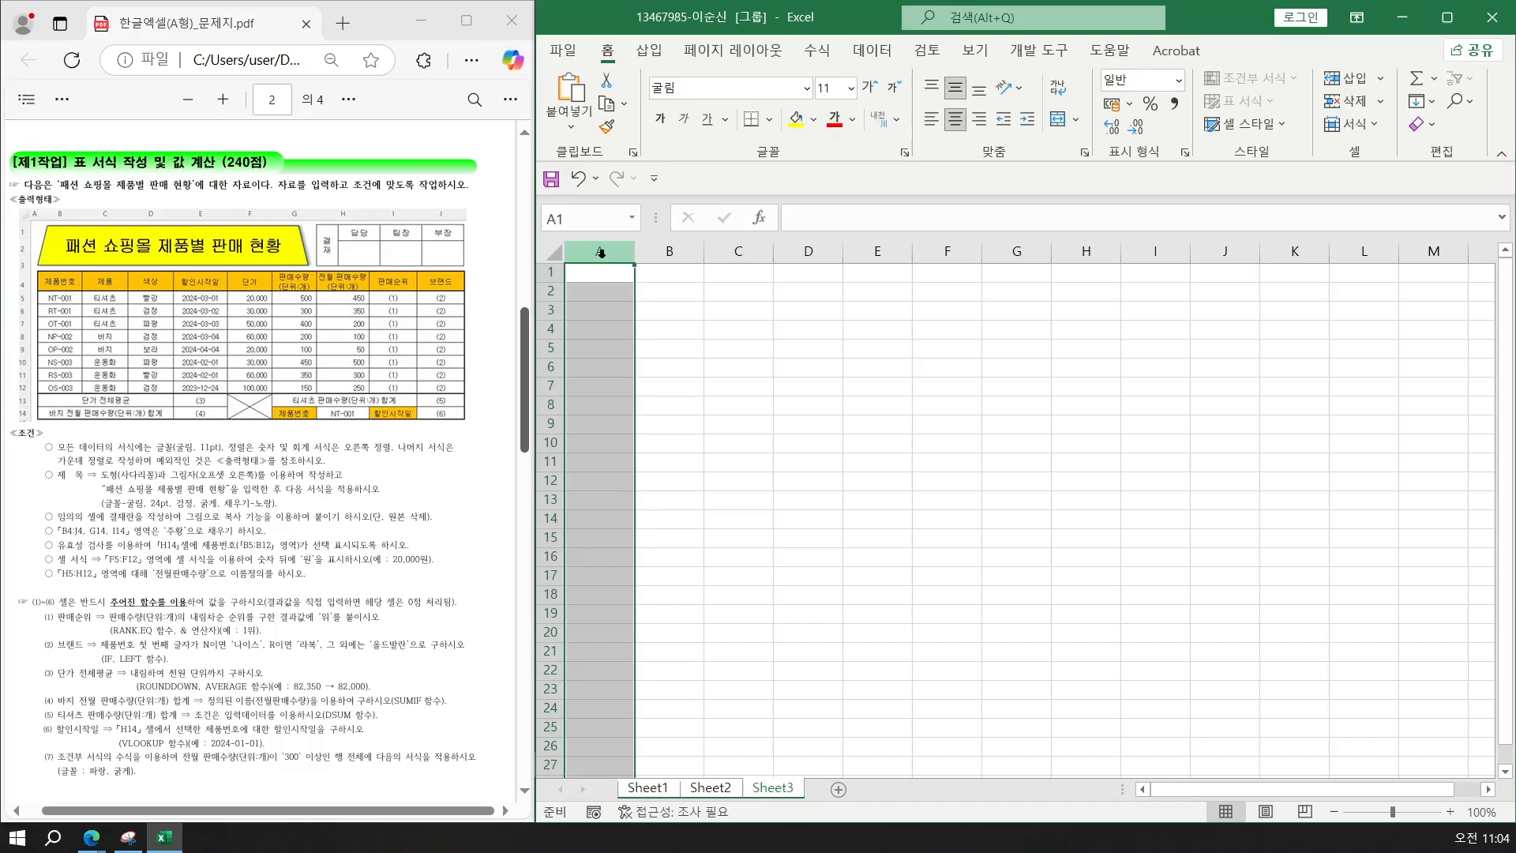
right_click(601, 252)
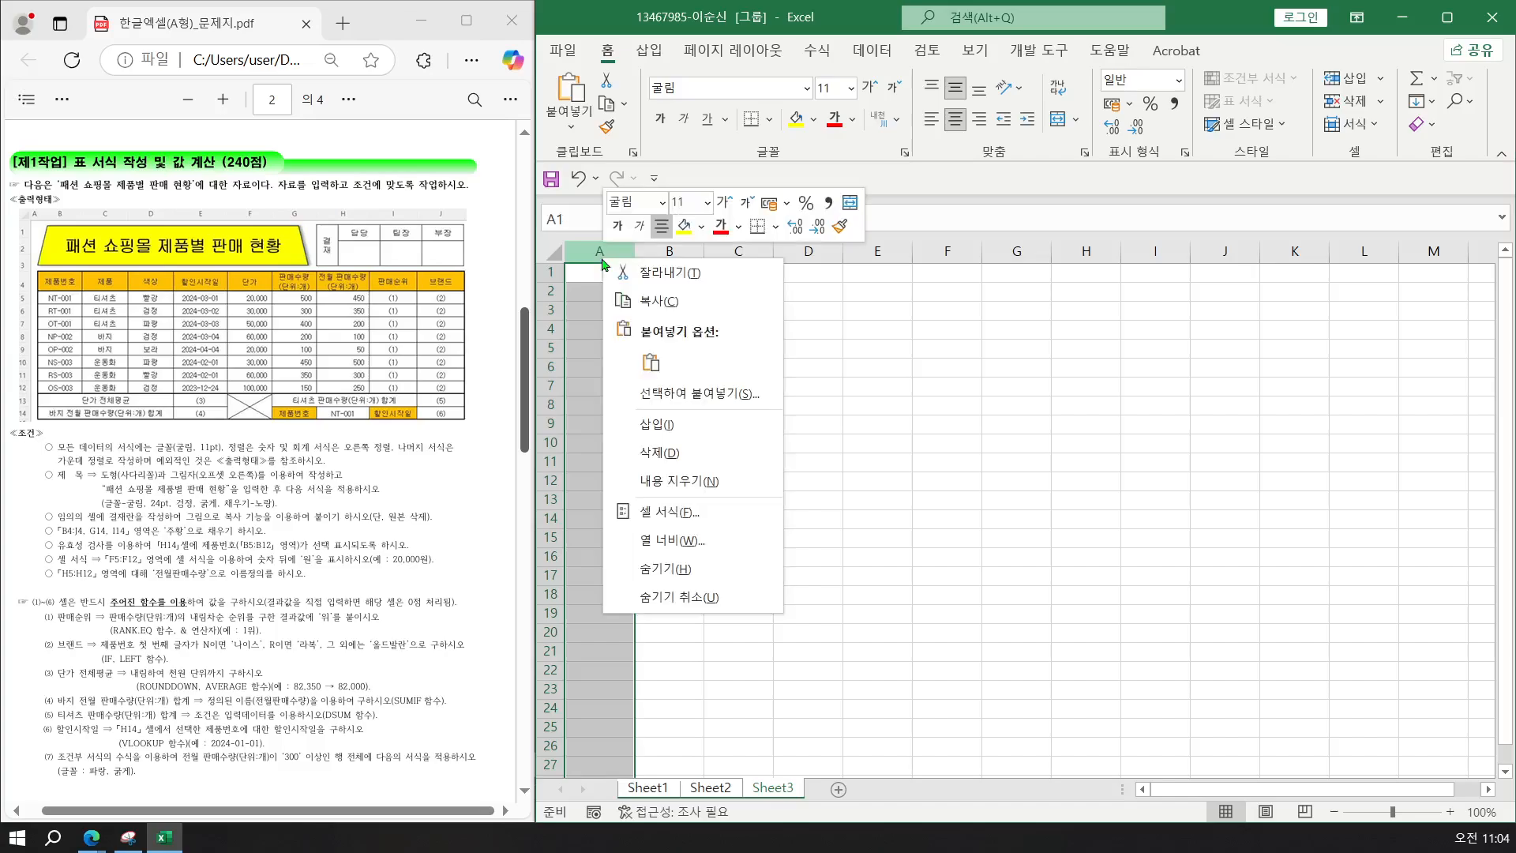
click(651, 545)
drag(632, 540, 683, 315)
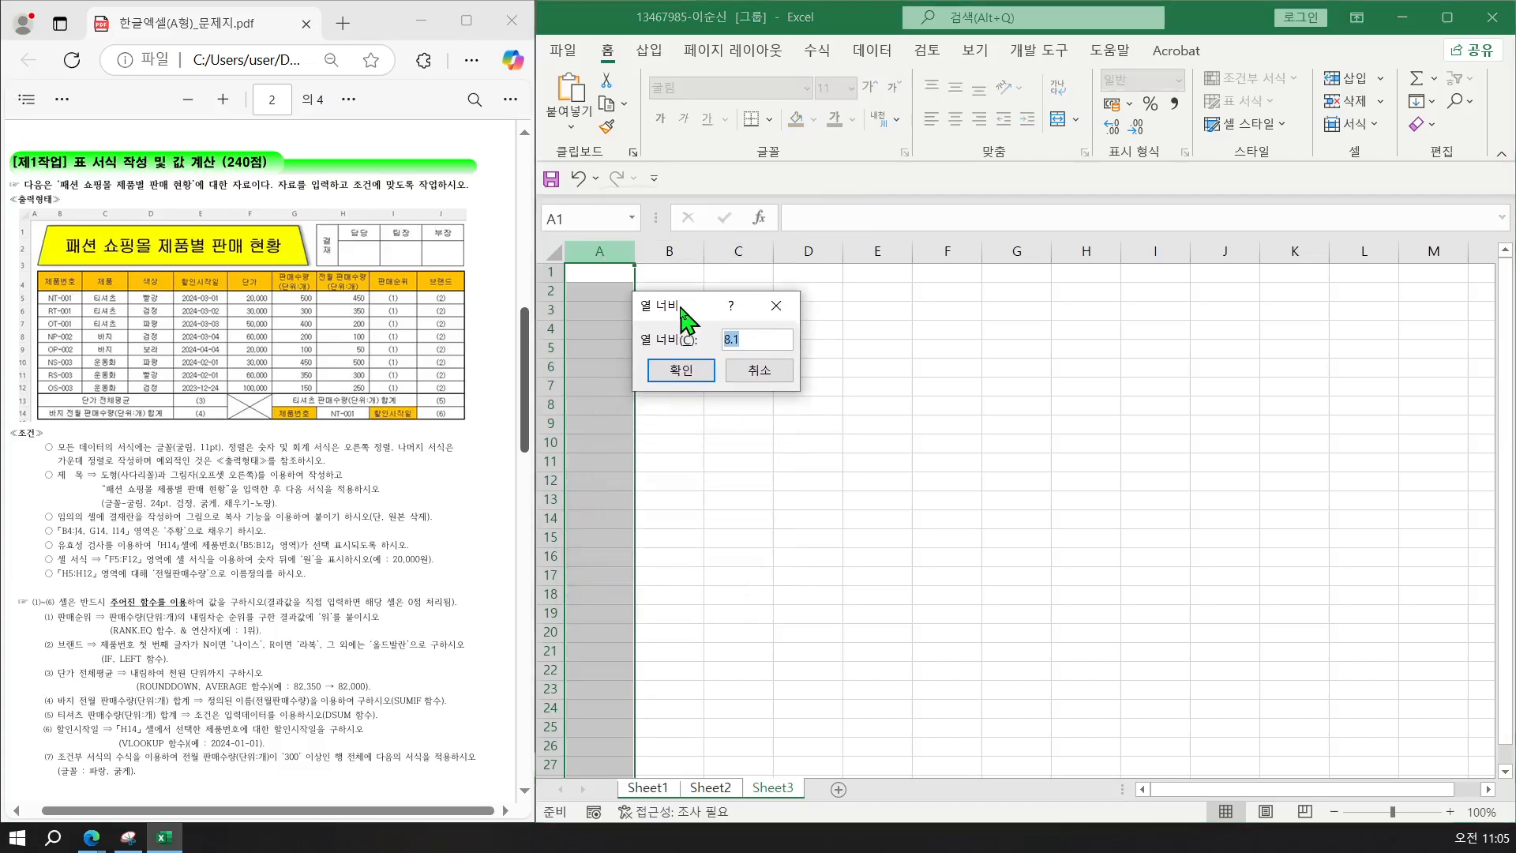
text(1)
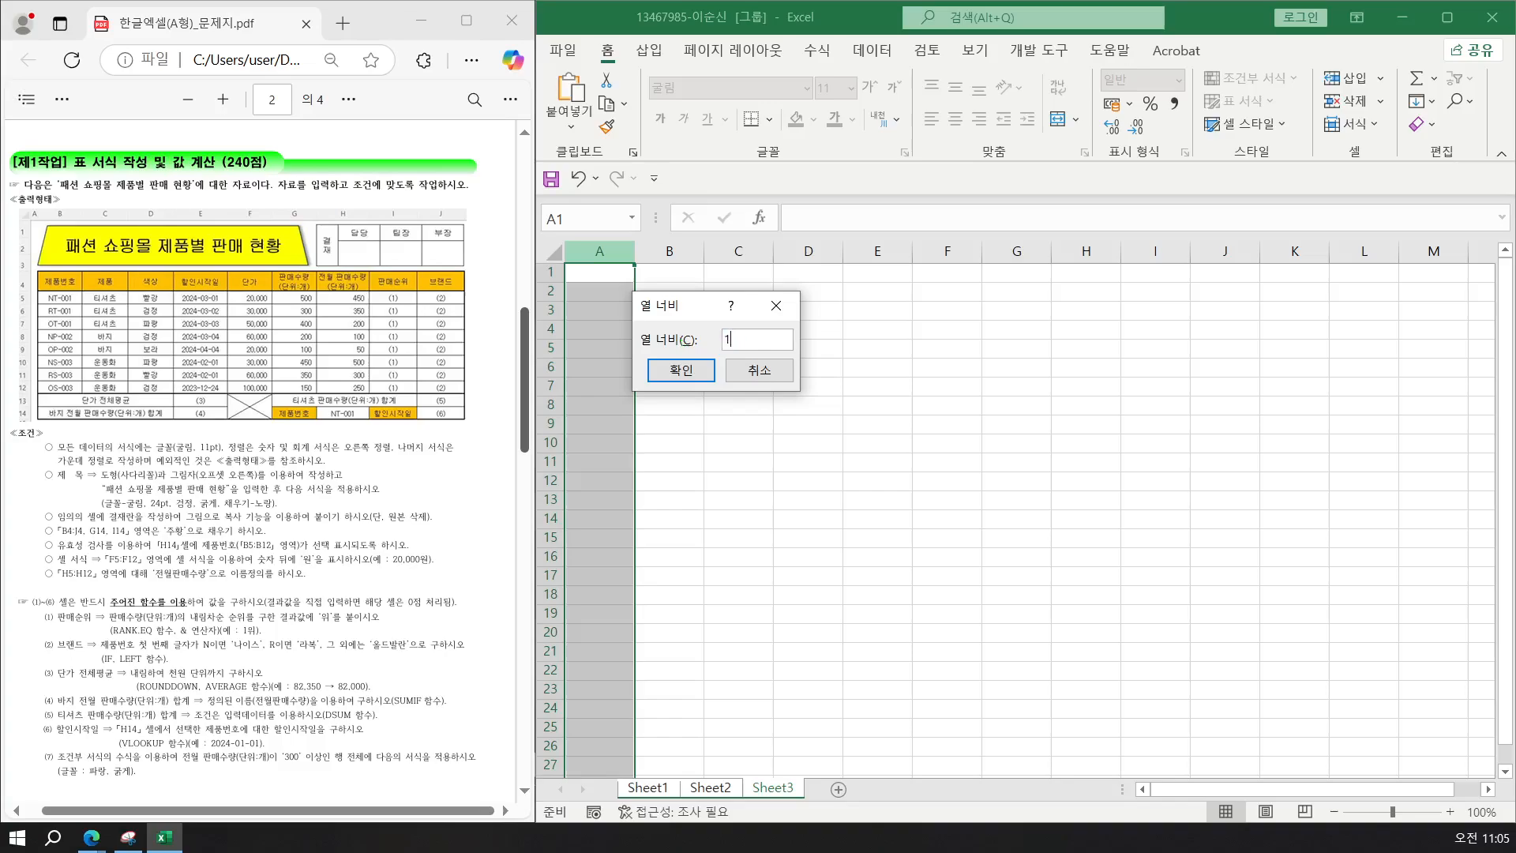
click(684, 371)
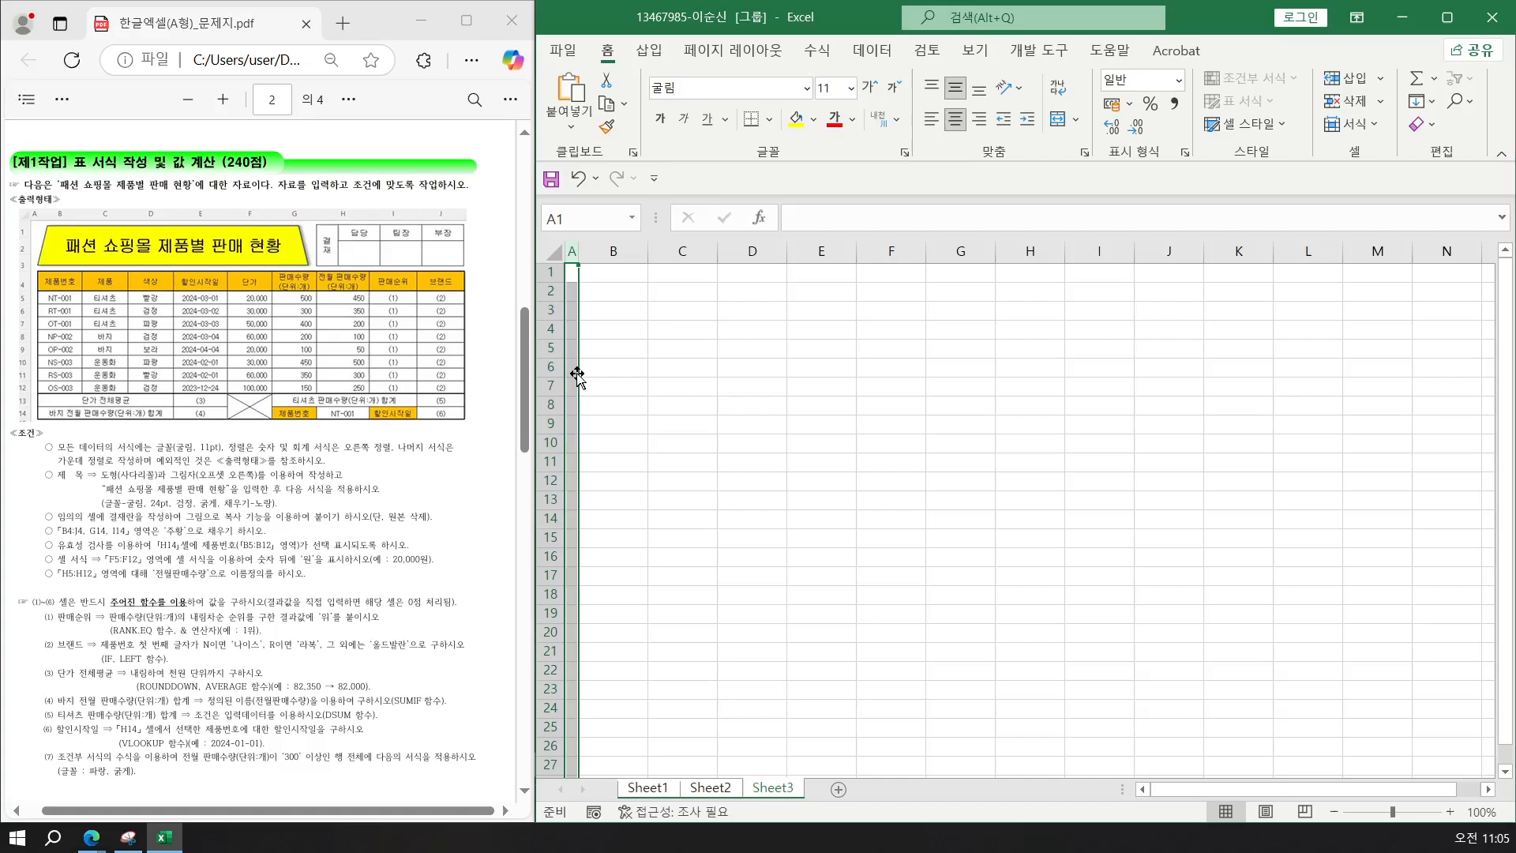
Ungroup the sheets and rename Sheet1, Sheet2 and Sheet3 as 제1작업, 제2작업 and 제3작업.
click(647, 788)
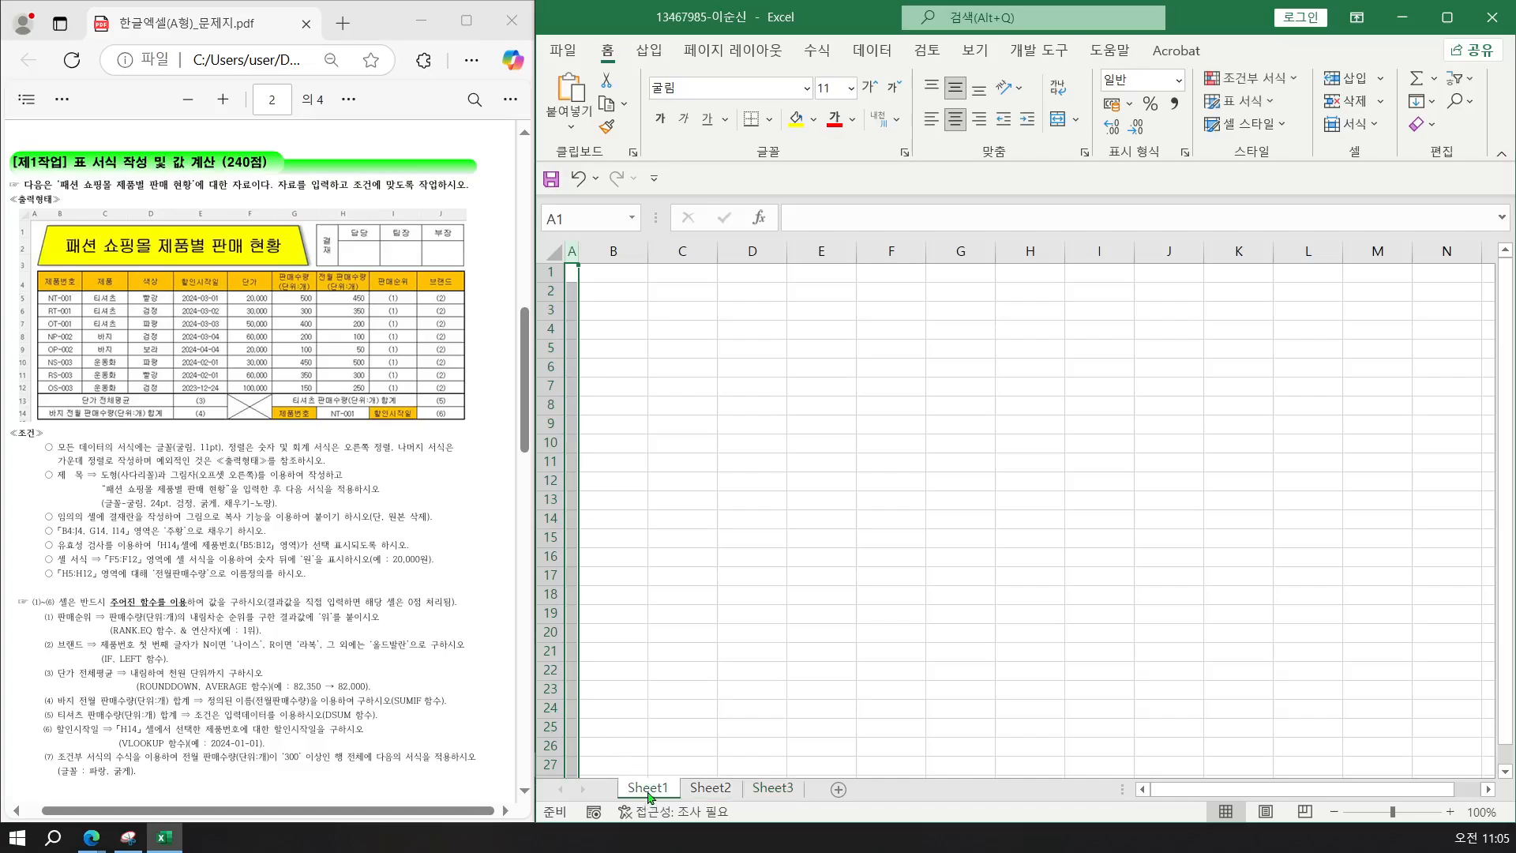
double_click(638, 787)
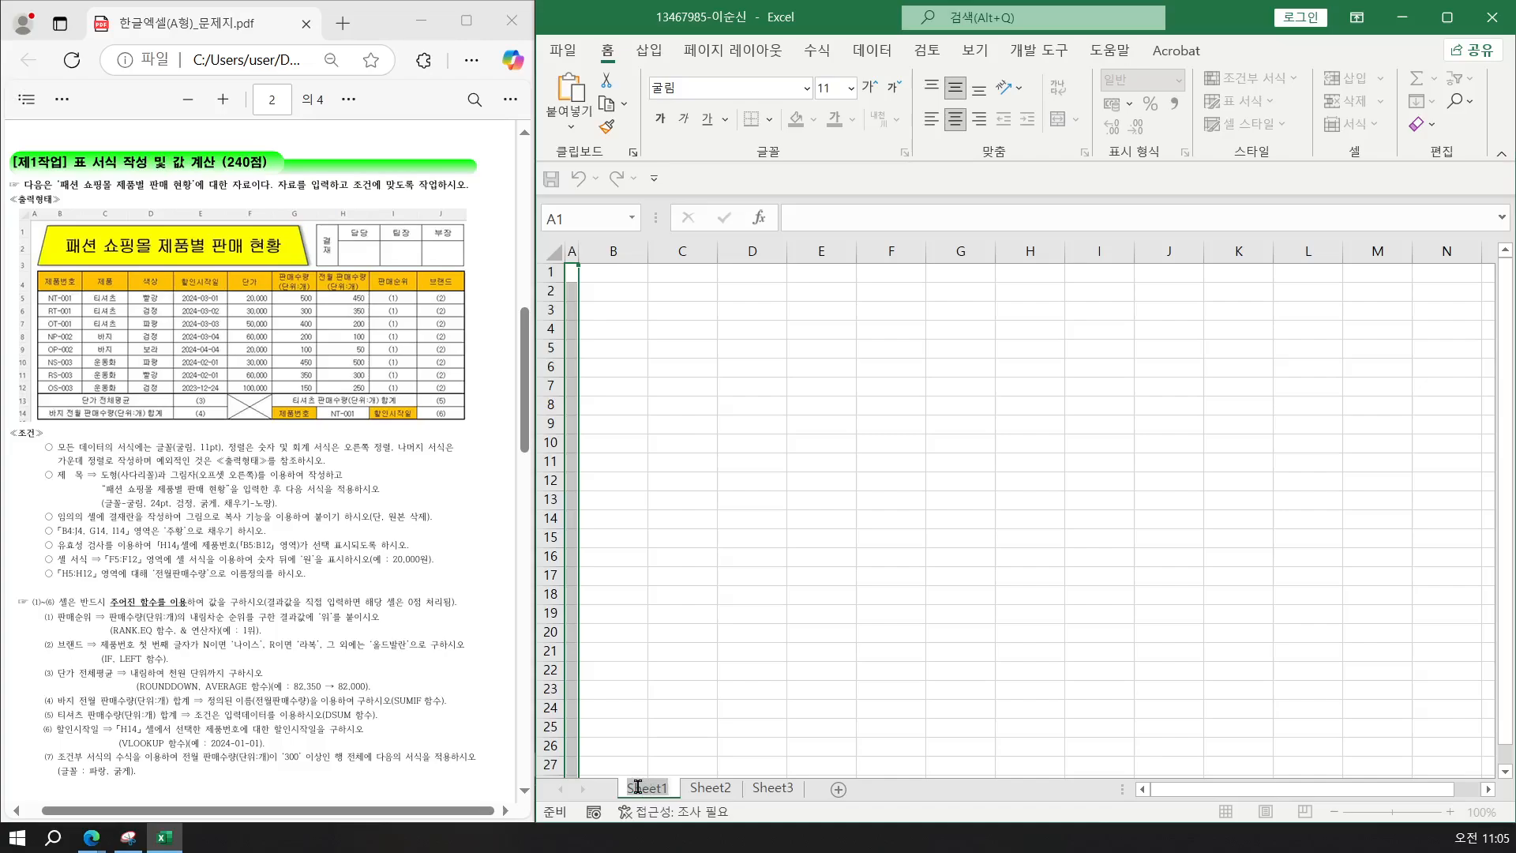
text(제1작어)
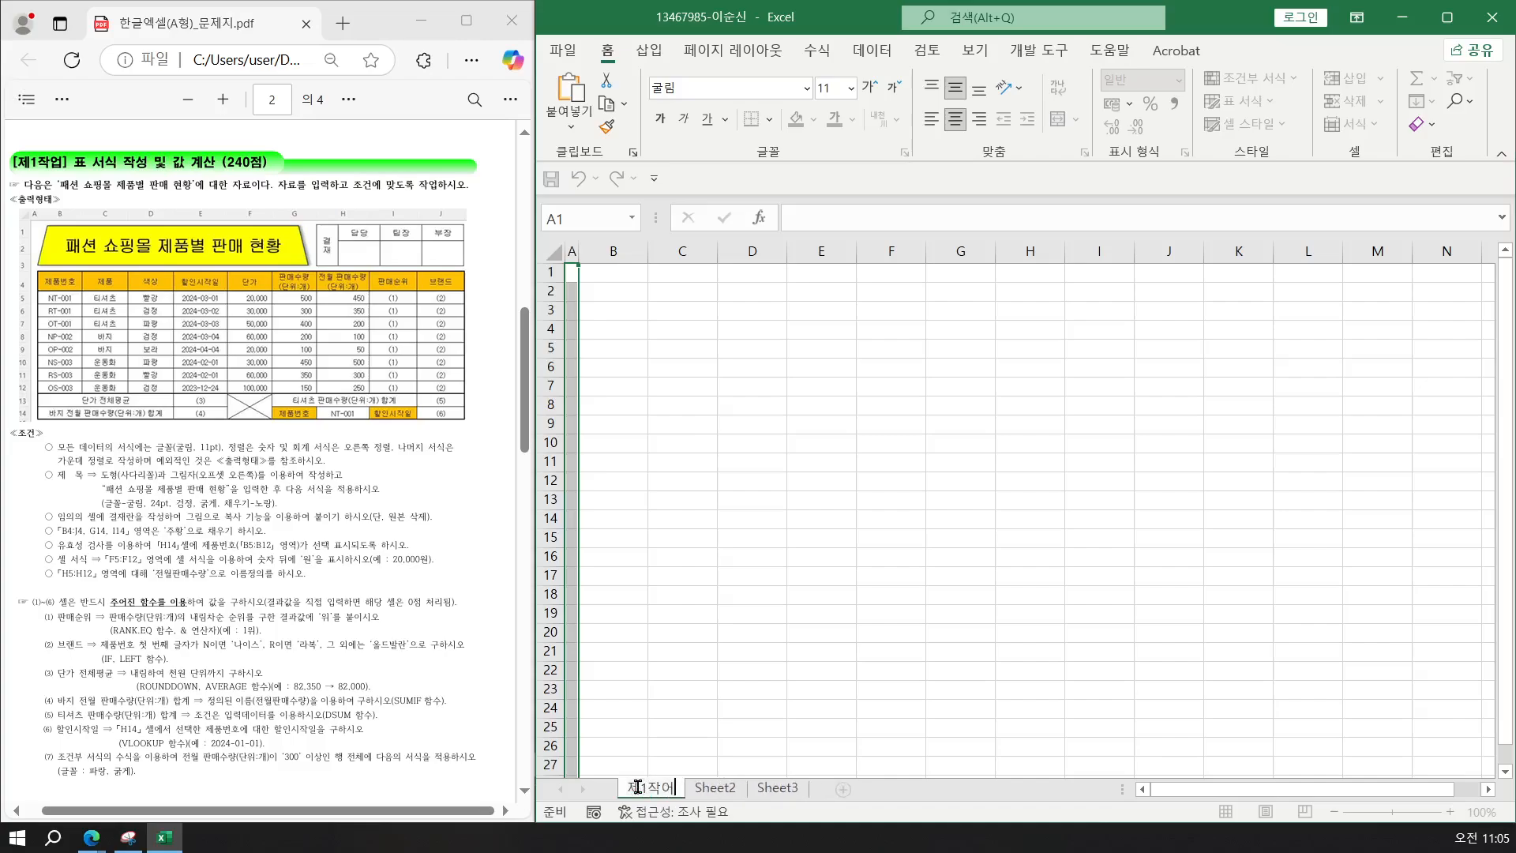
text(ㅂ)
key(Return)
double_click(712, 790)
text(제1작ㅇ)
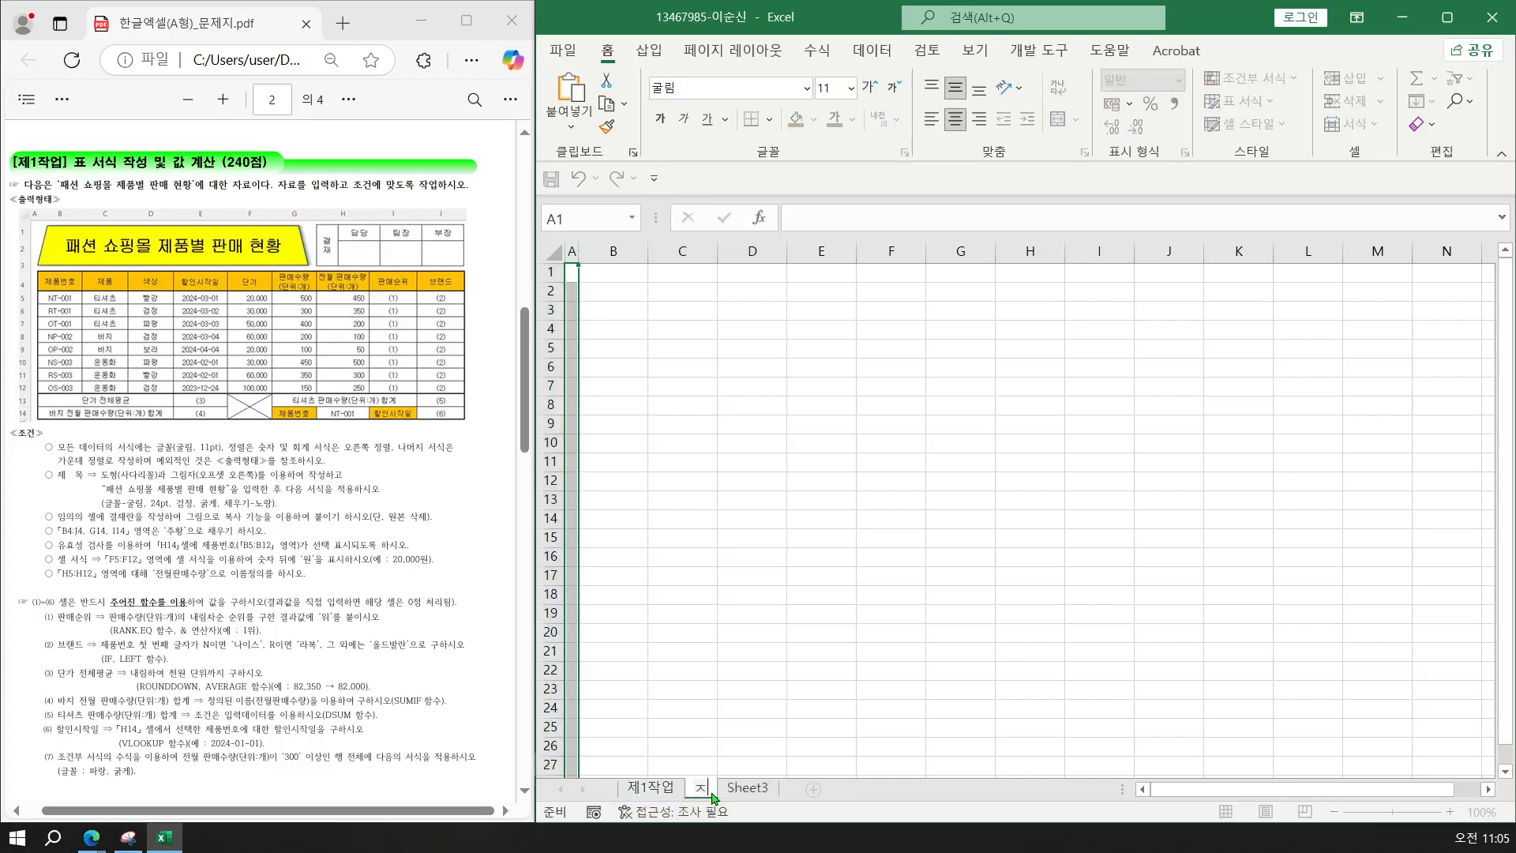
text(ㅓㅂ)
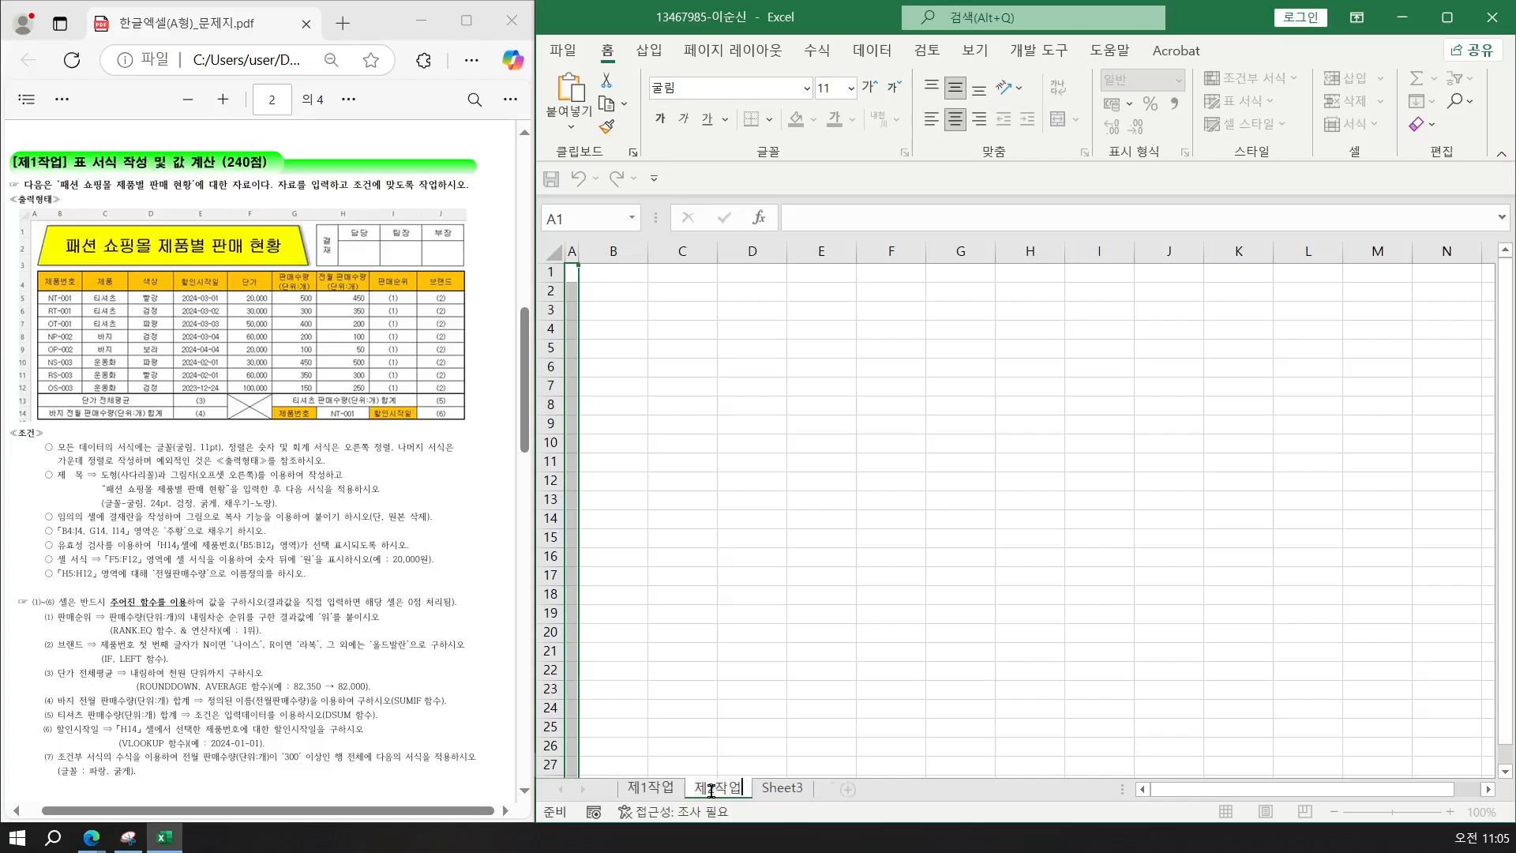
double_click(770, 789)
text(제)
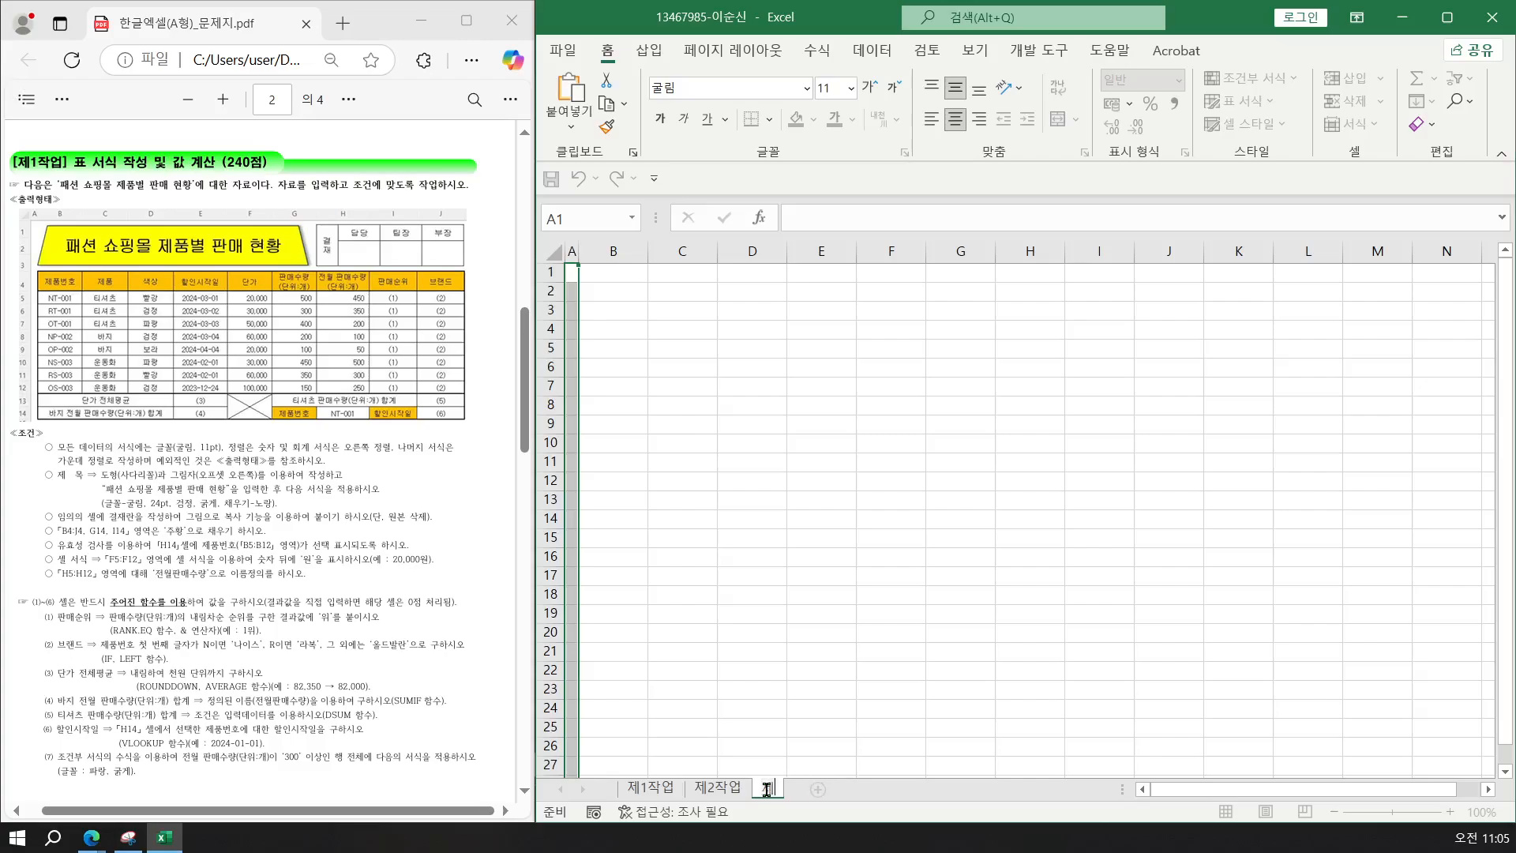
text(3작어ㅂ)
key(Return)
On the 제1작업 sheet, apply all borders and a thick outside border to the range B4:J14.
click(642, 792)
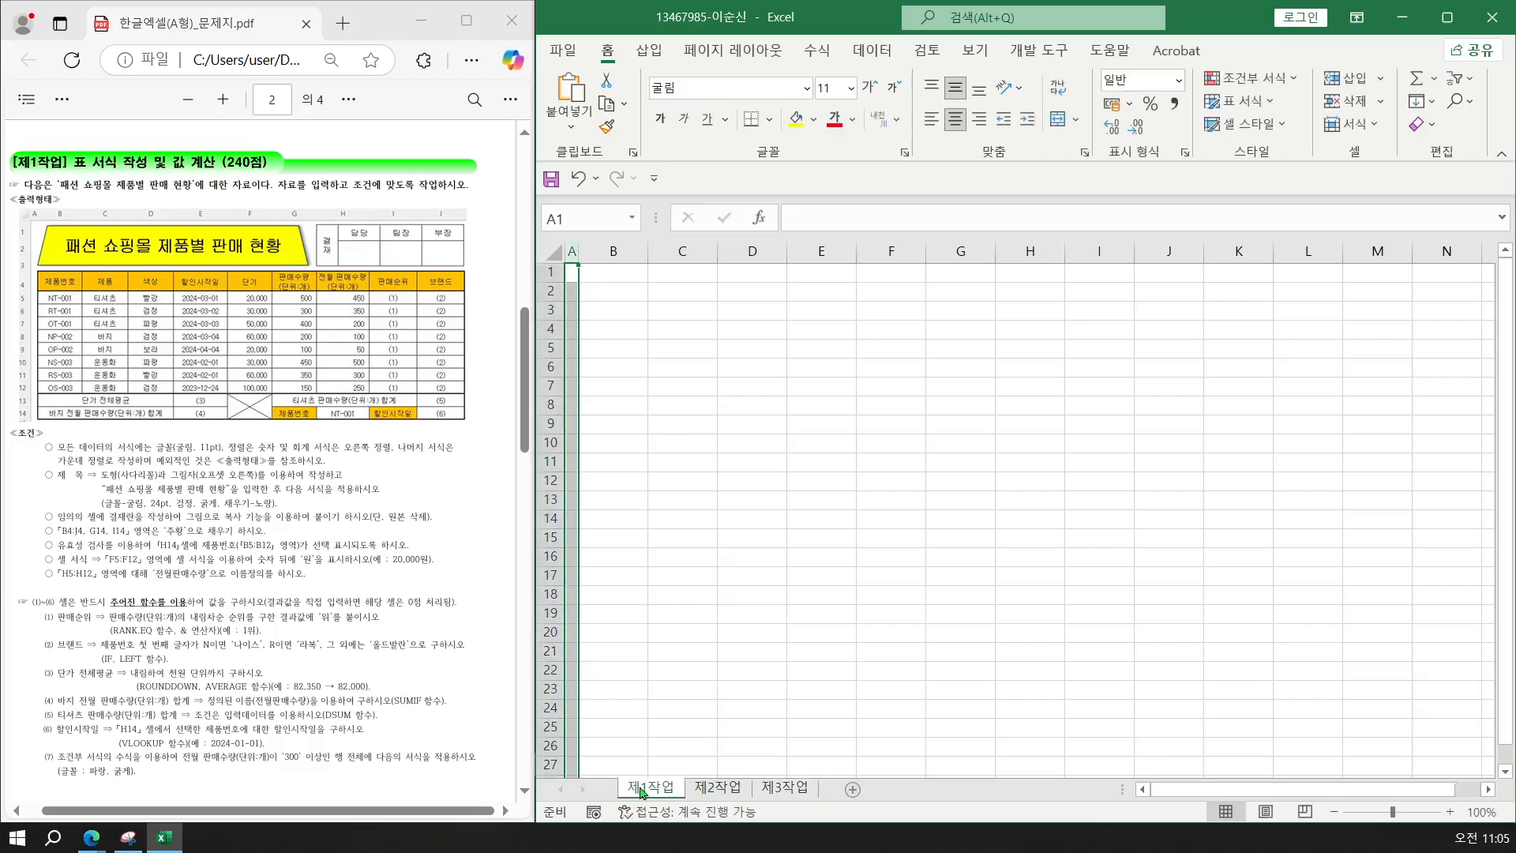
click(600, 333)
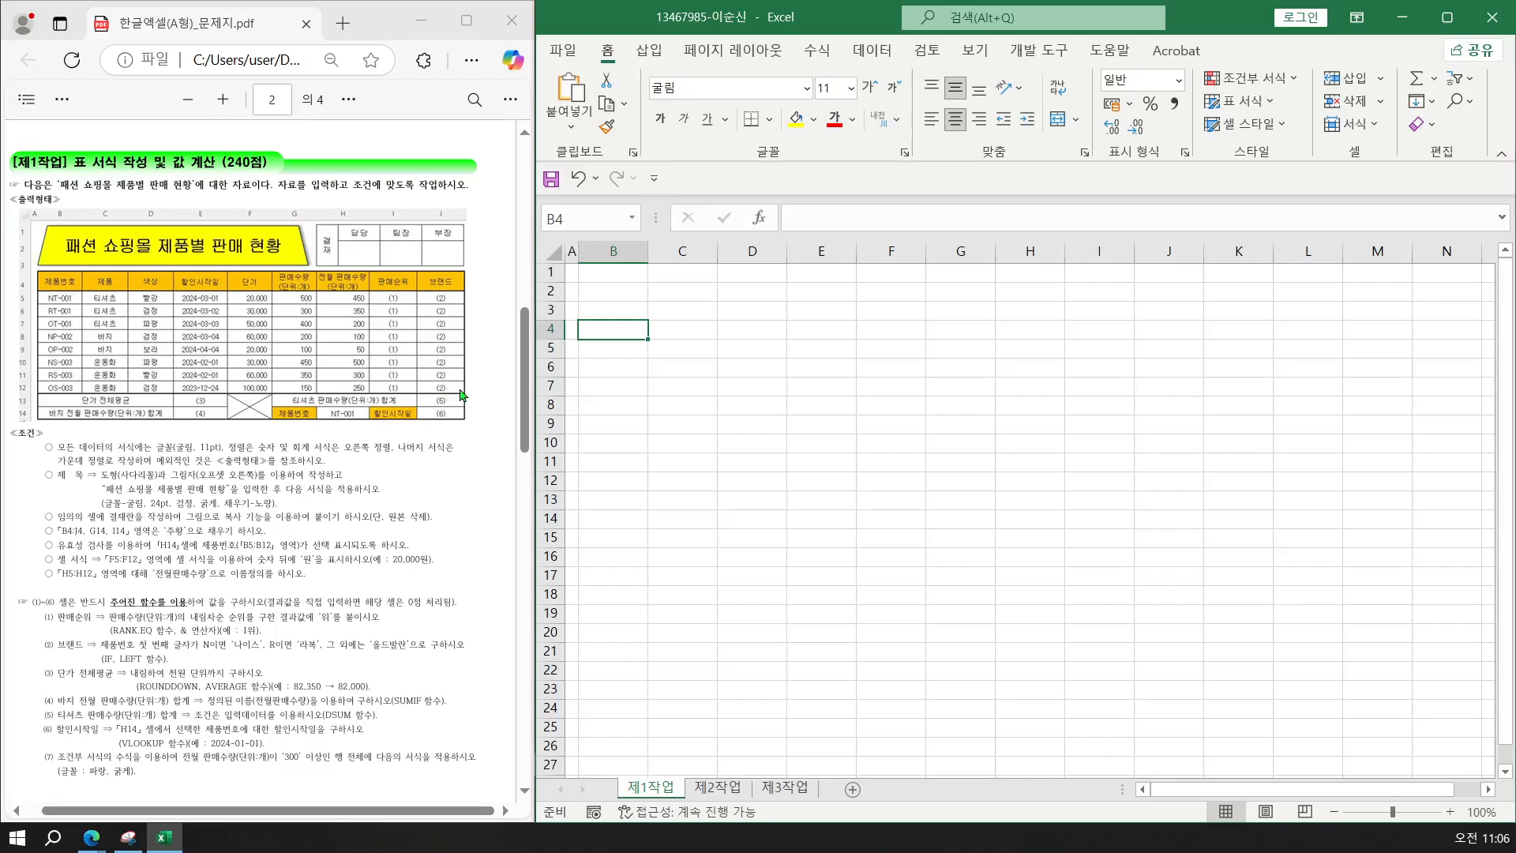
scroll(447, 395, up, 1)
scroll(463, 395, down, 1)
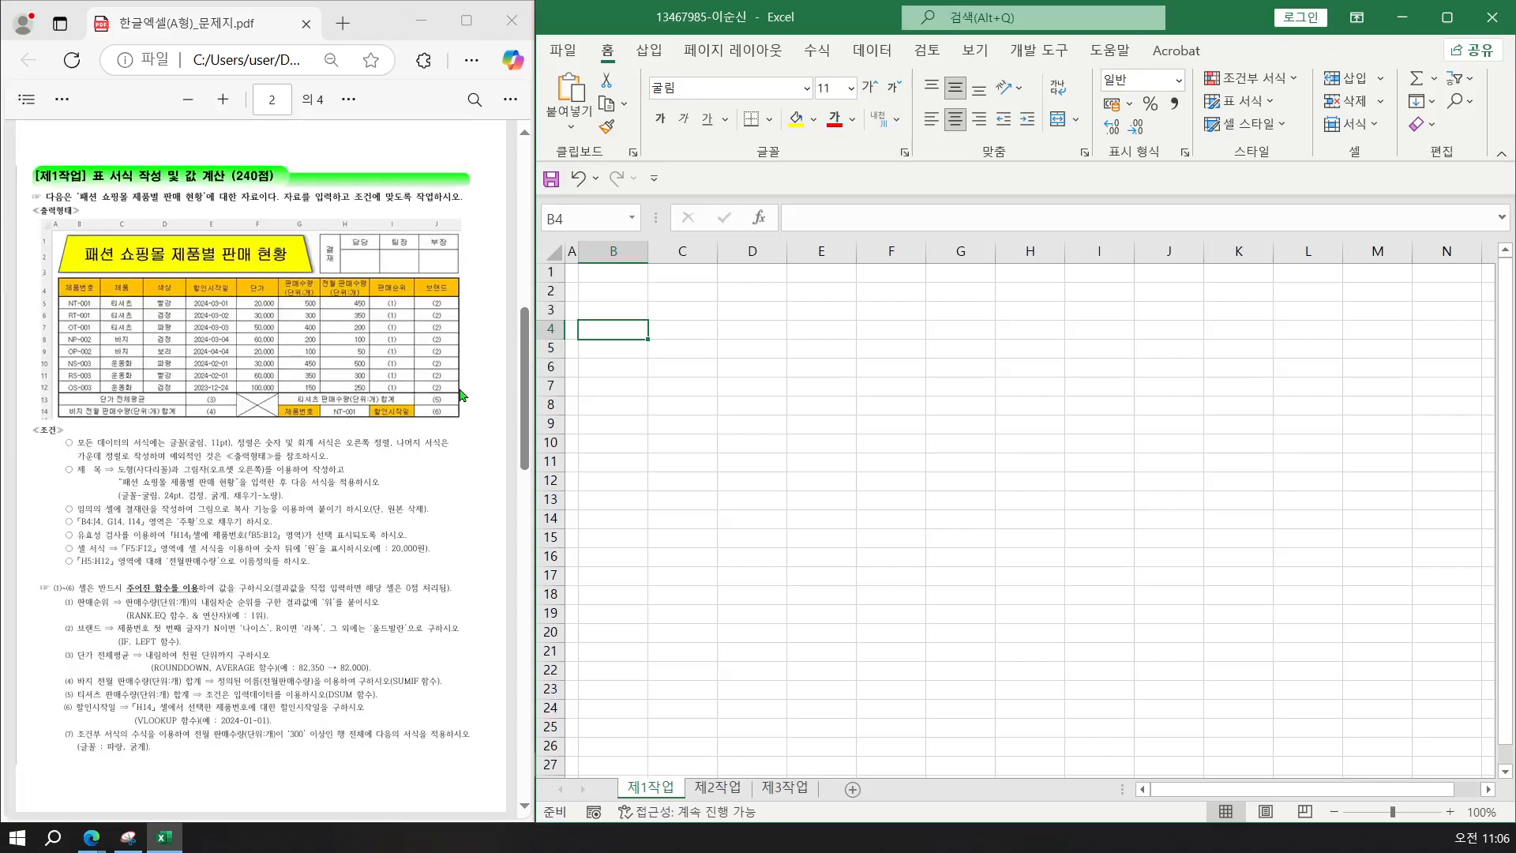
scroll(609, 332, up, 2)
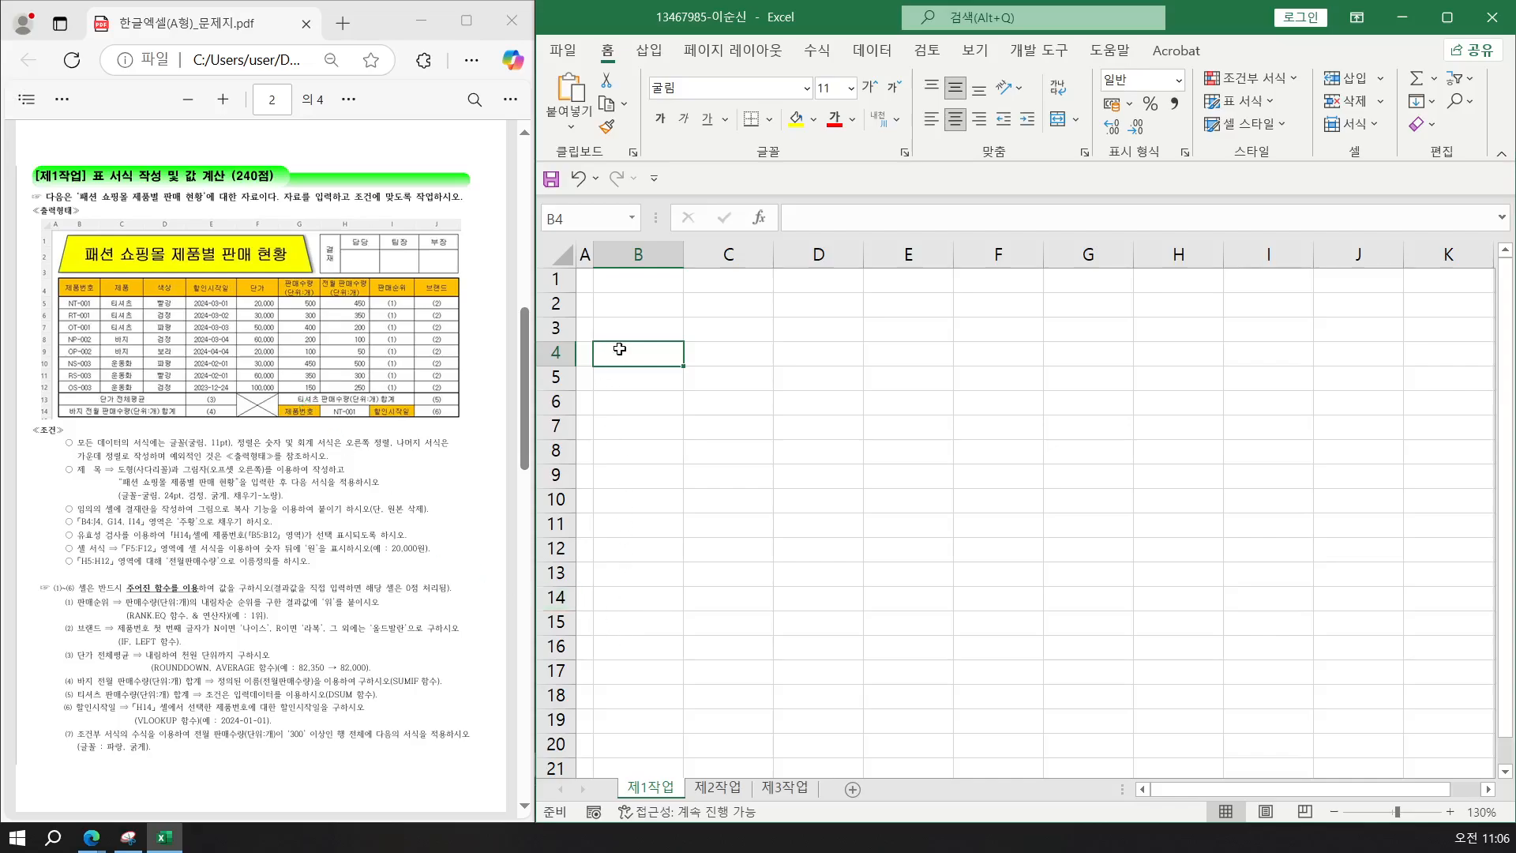
drag(622, 359, 1333, 595)
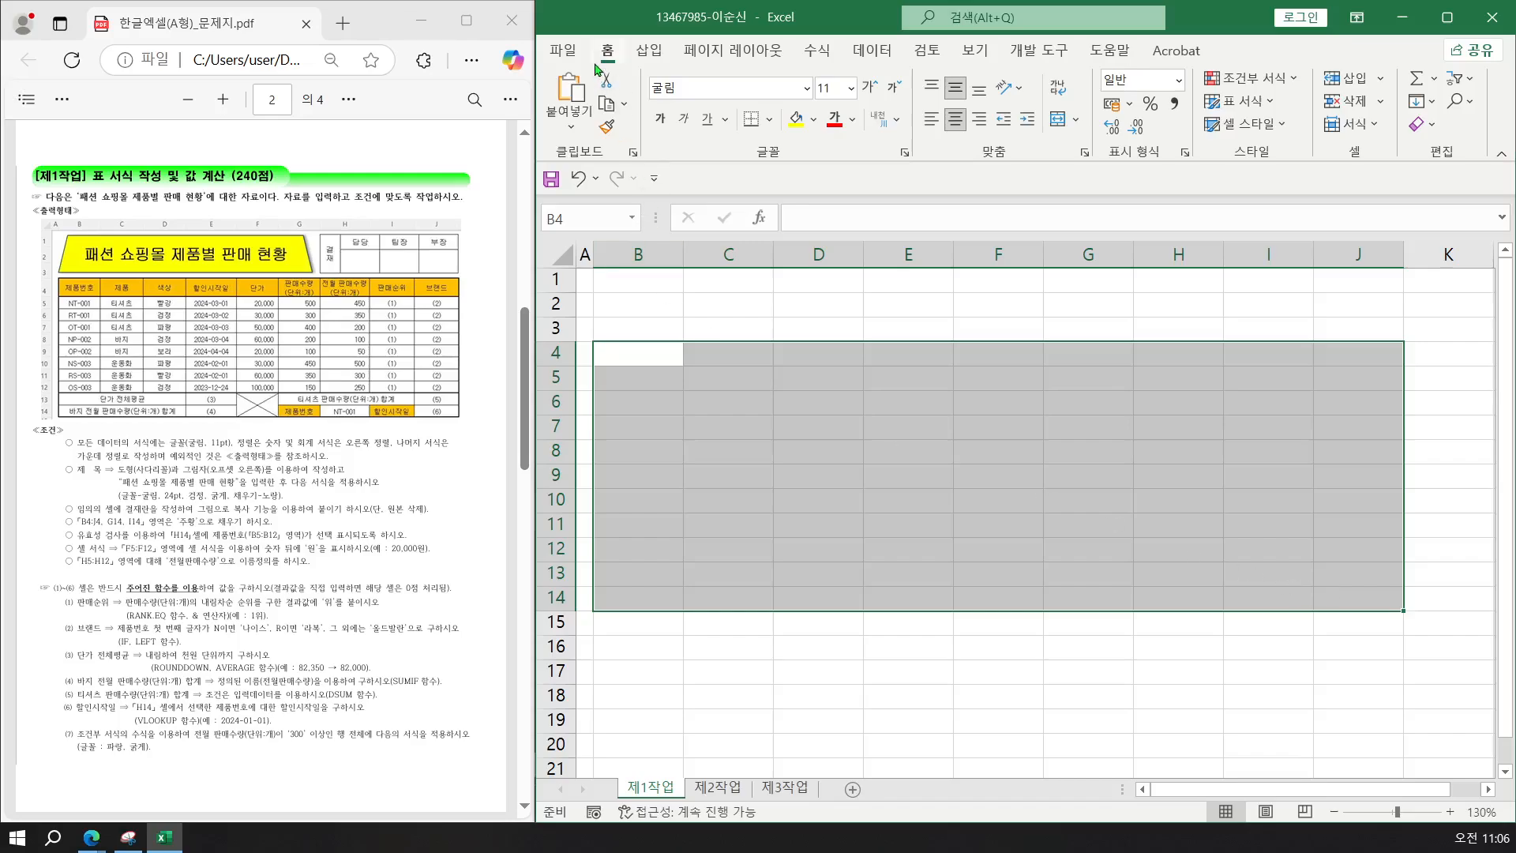
click(769, 119)
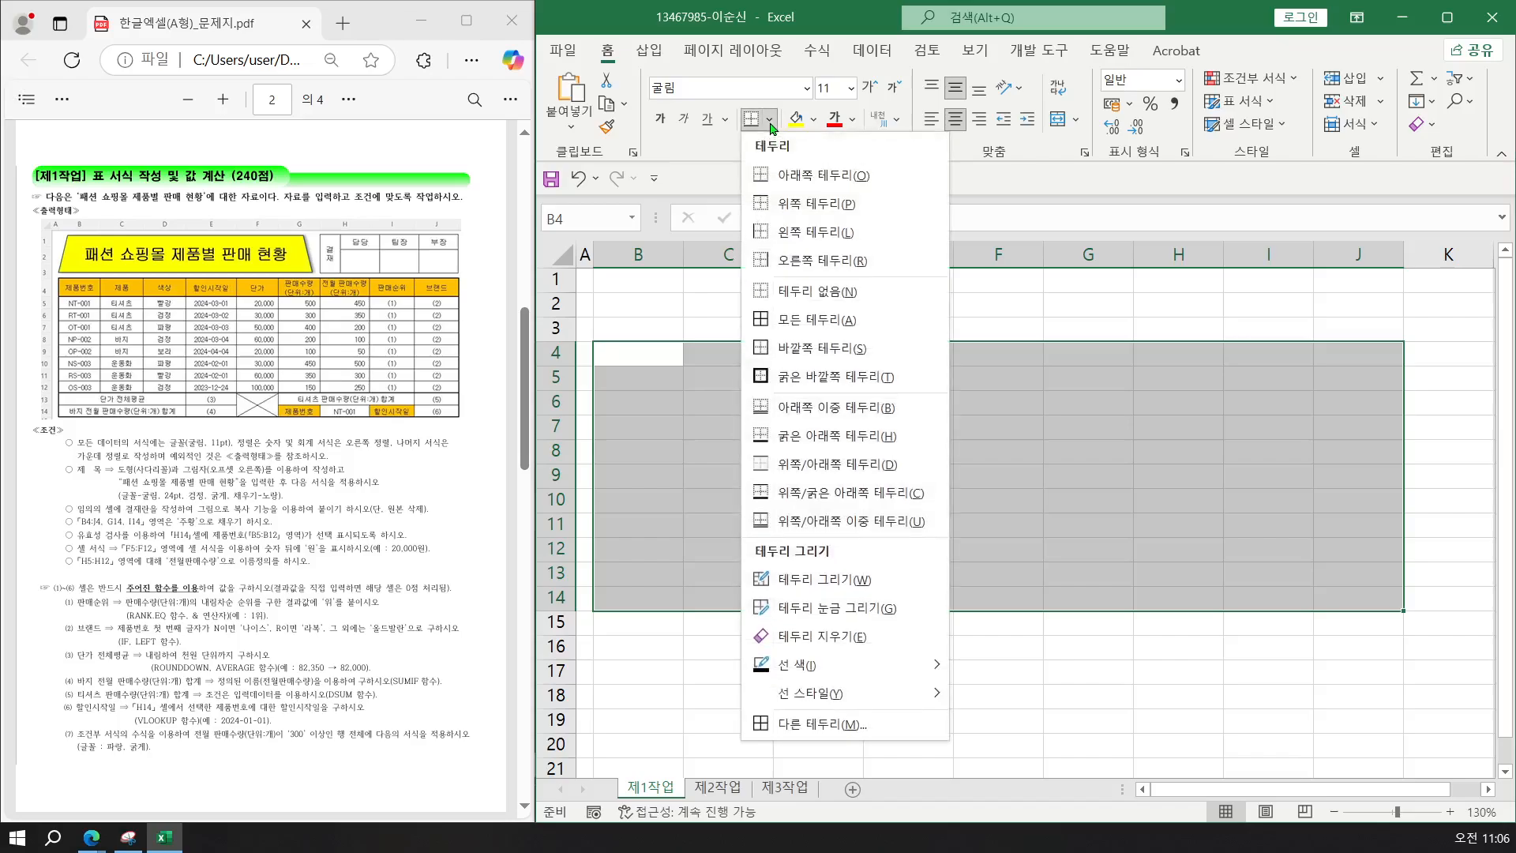
click(782, 320)
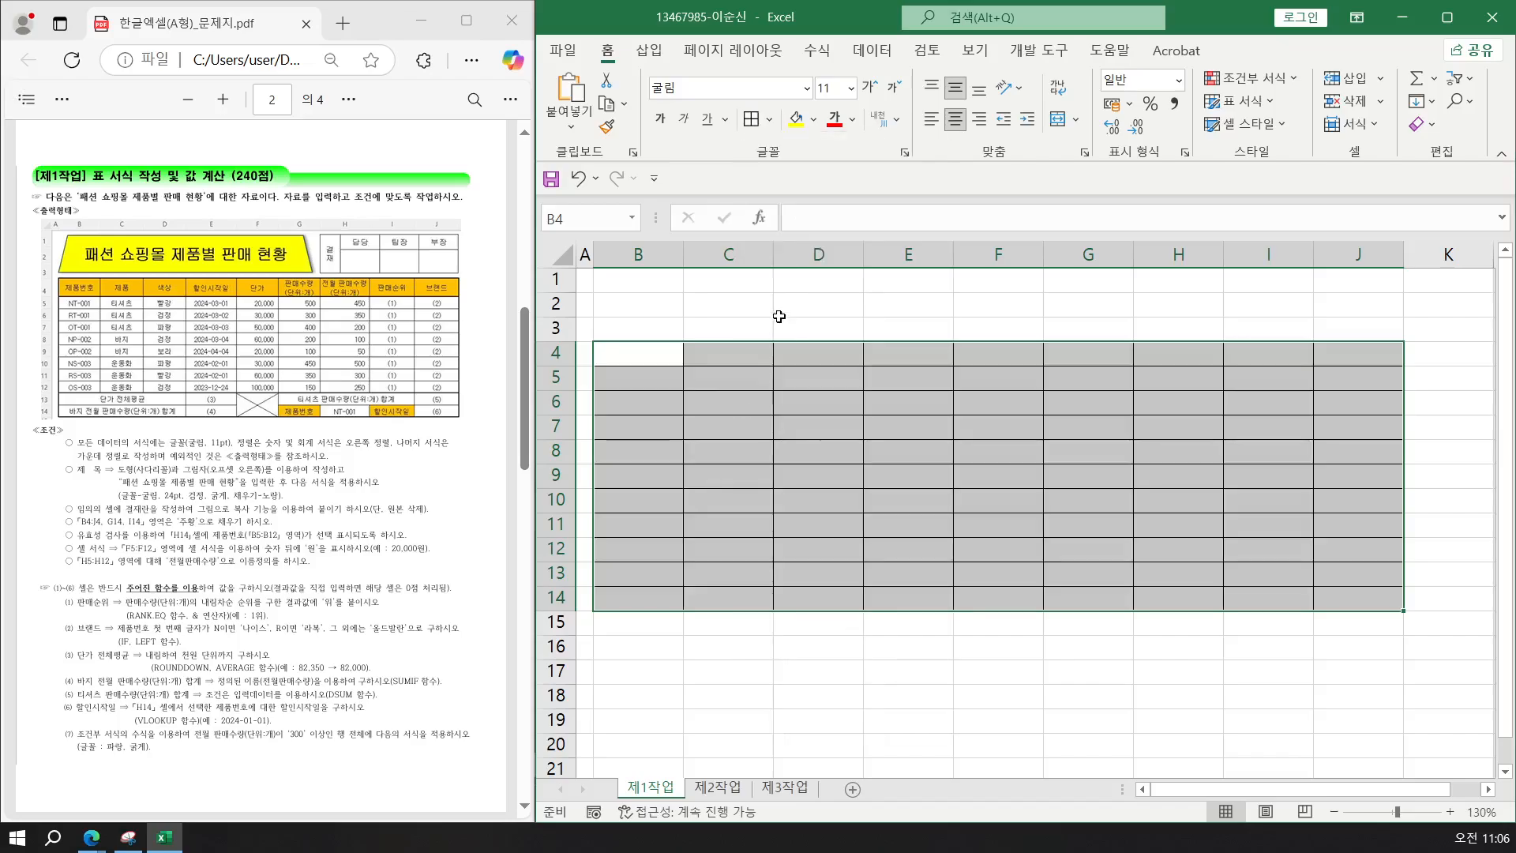
click(771, 120)
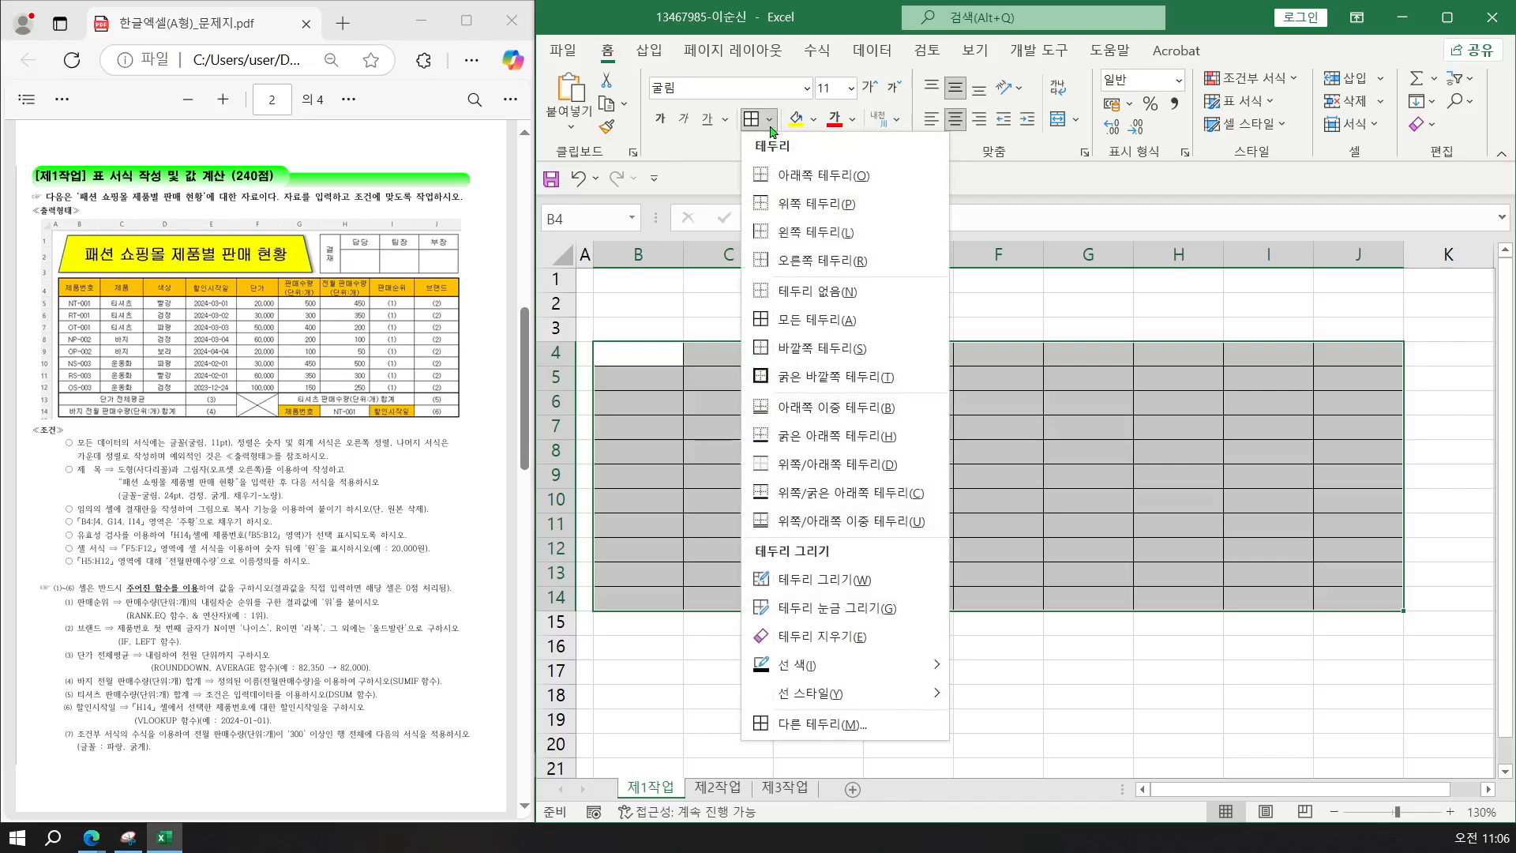
click(794, 387)
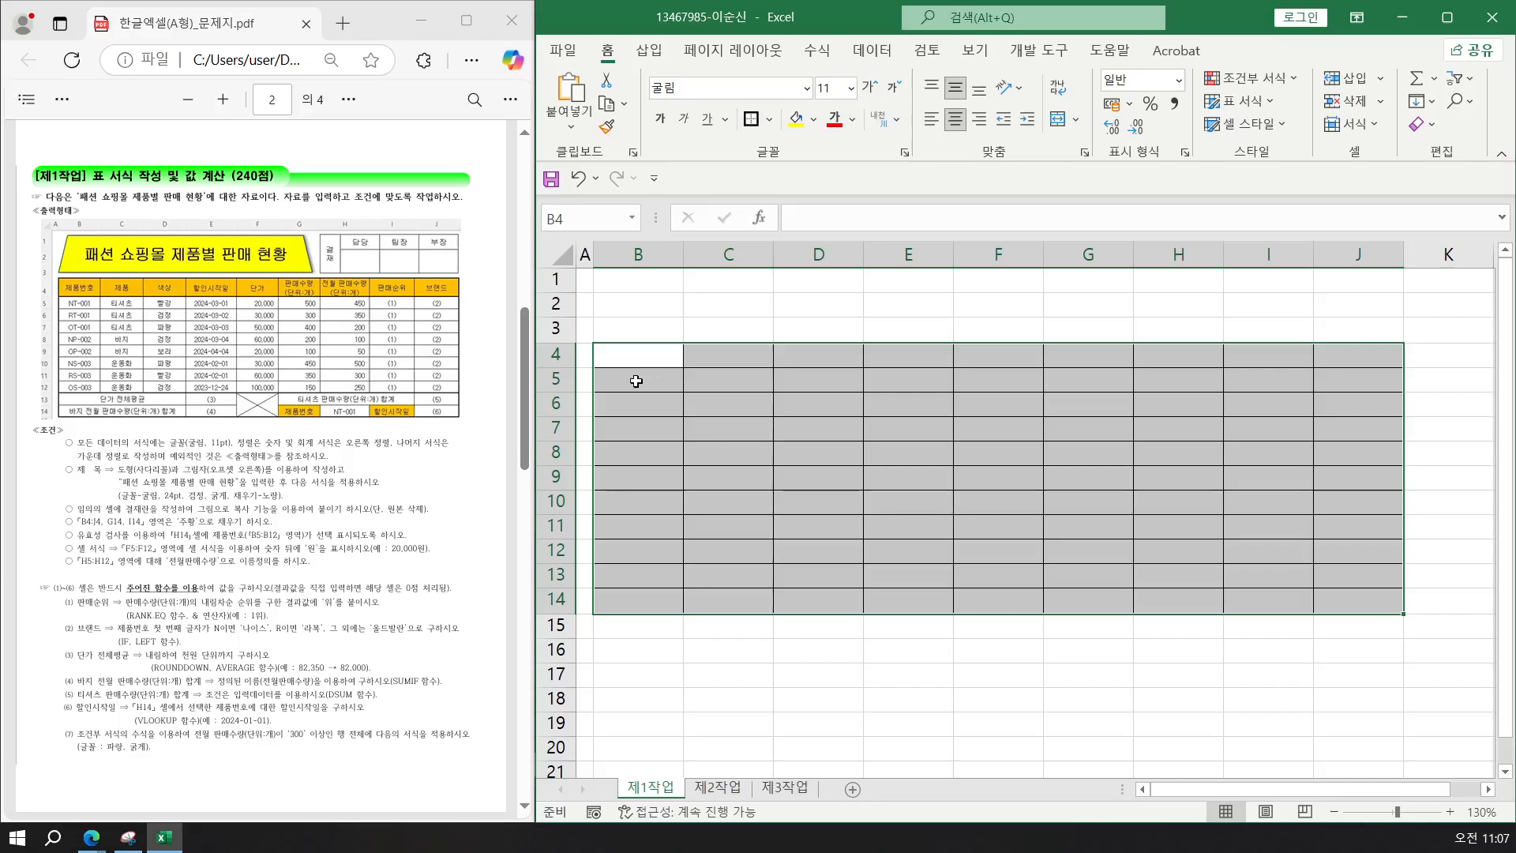
Add a thick outside border around the data rows B5:J12.
drag(636, 381, 1341, 551)
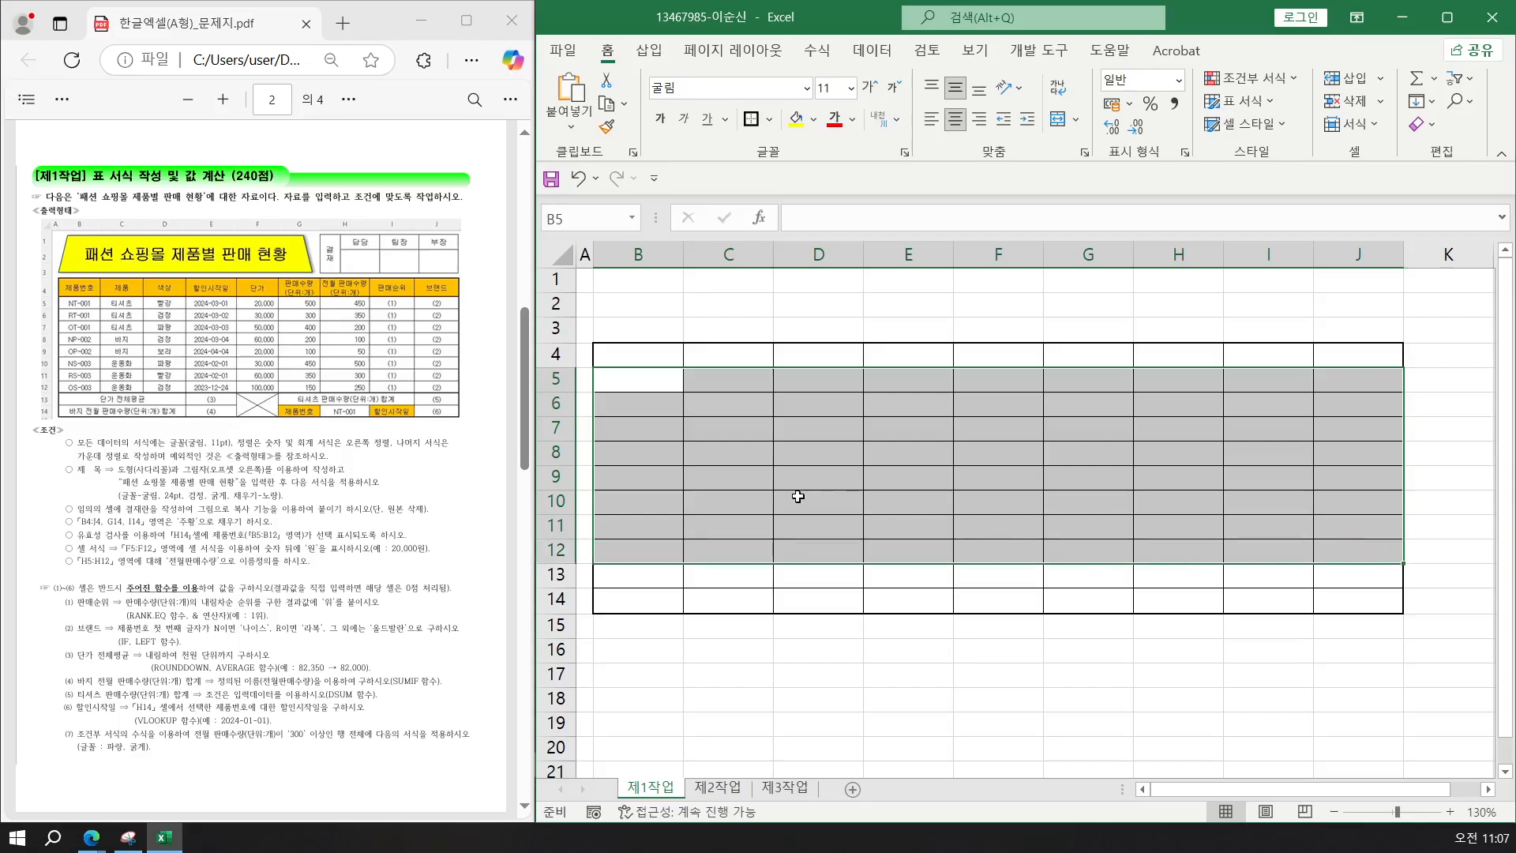
click(751, 120)
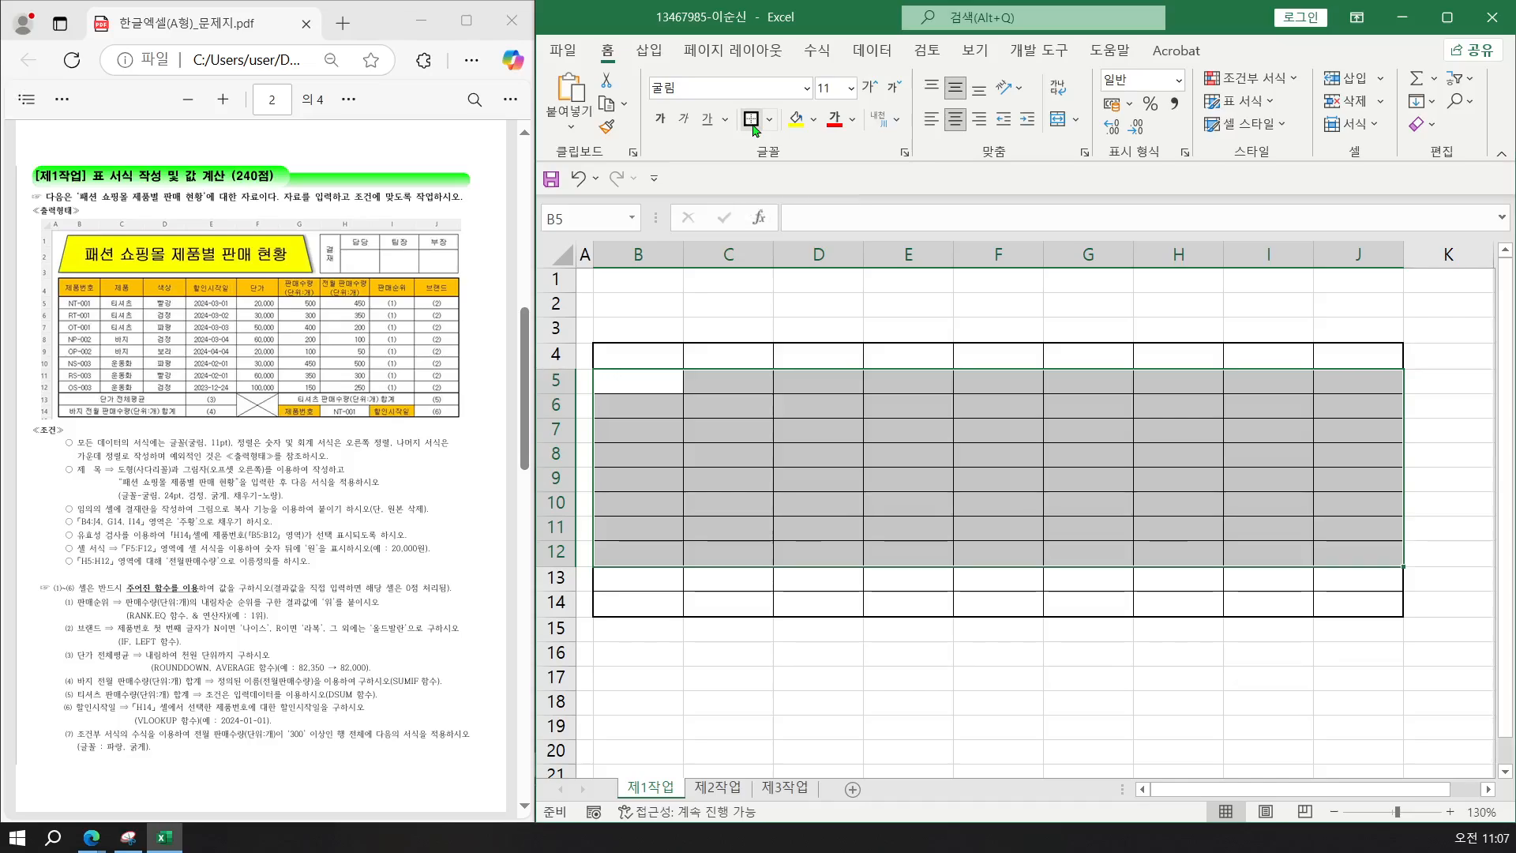
click(739, 672)
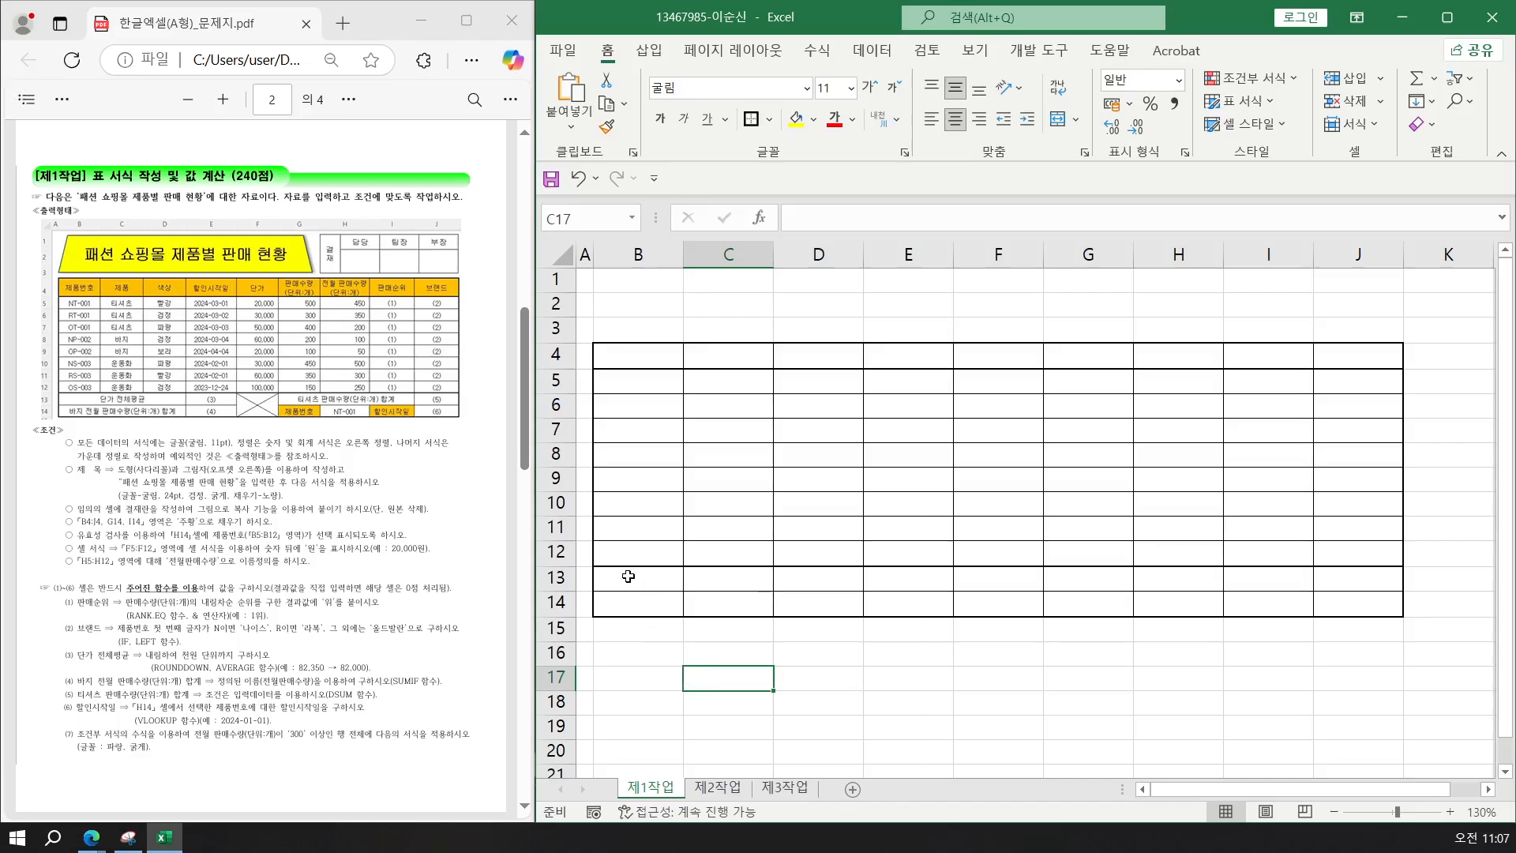
Merge and centre the ranges B13:D13, B14:D14, F13:F14 and G13:I13 separately.
drag(628, 577, 797, 580)
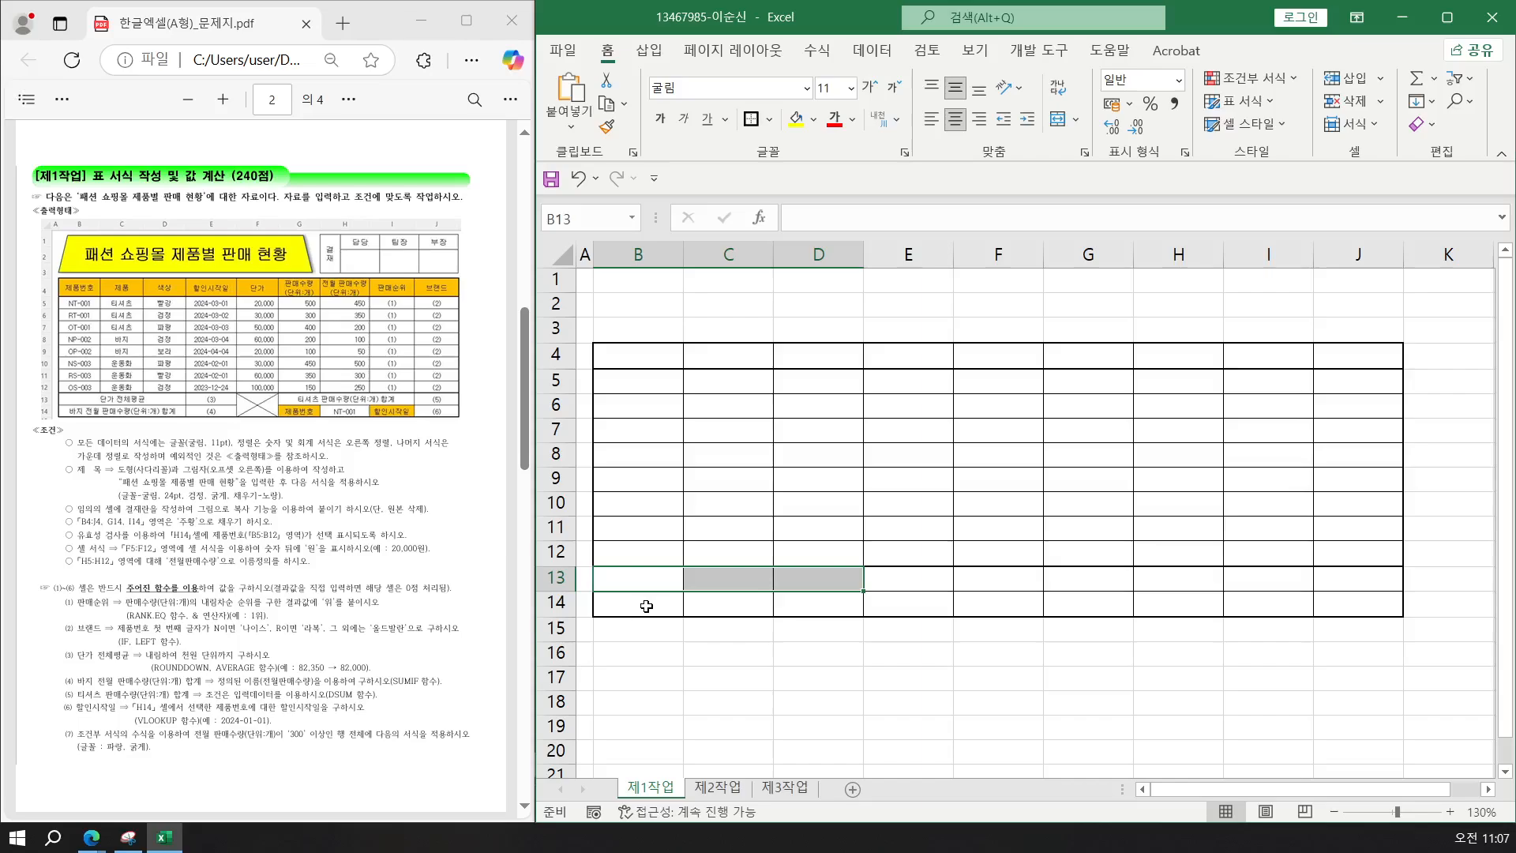
drag(653, 606, 804, 605)
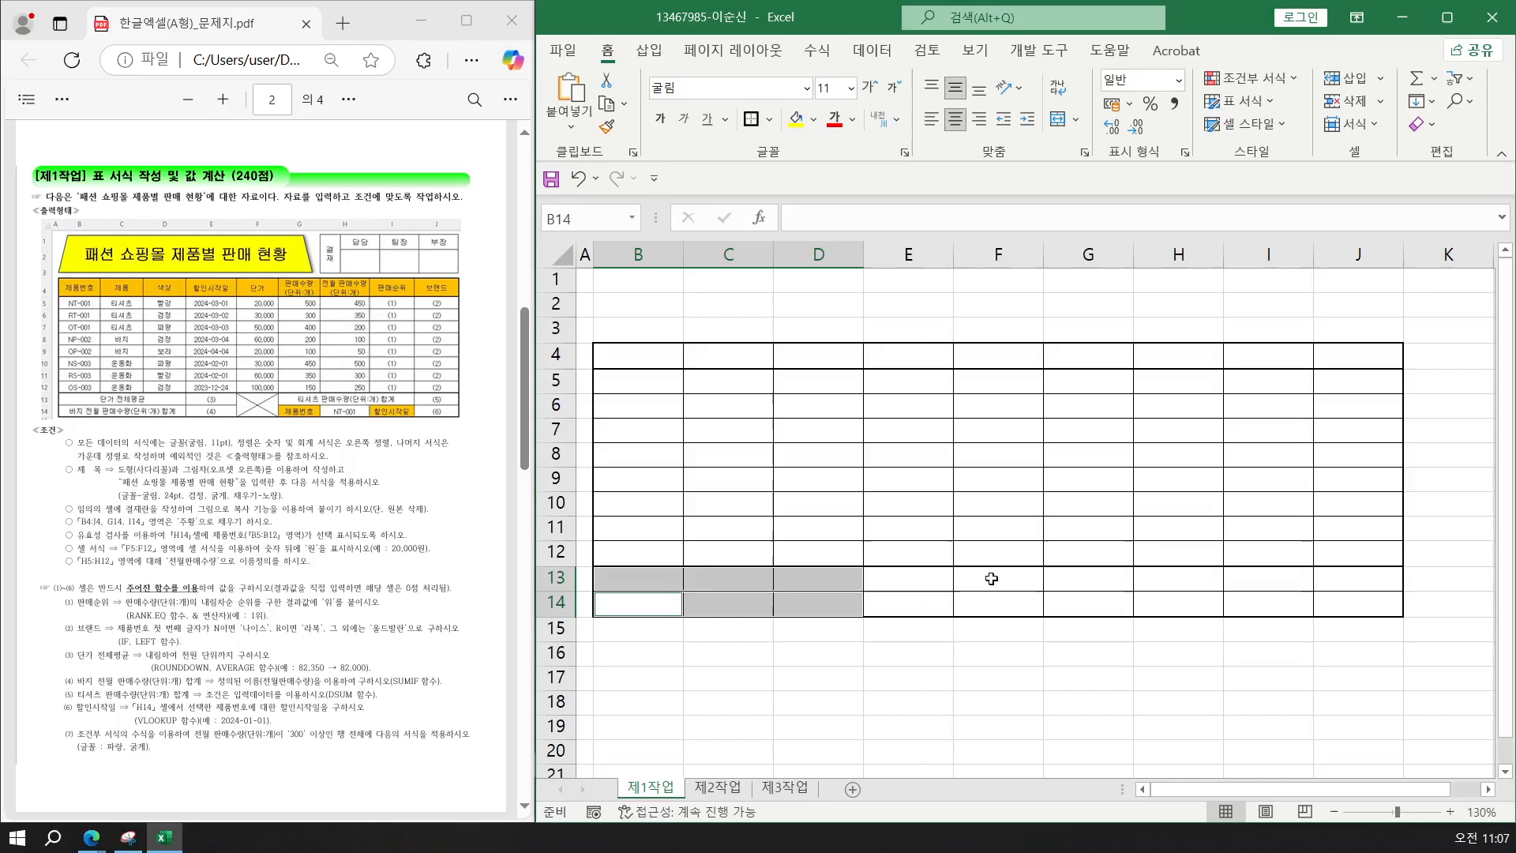
drag(988, 579, 988, 611)
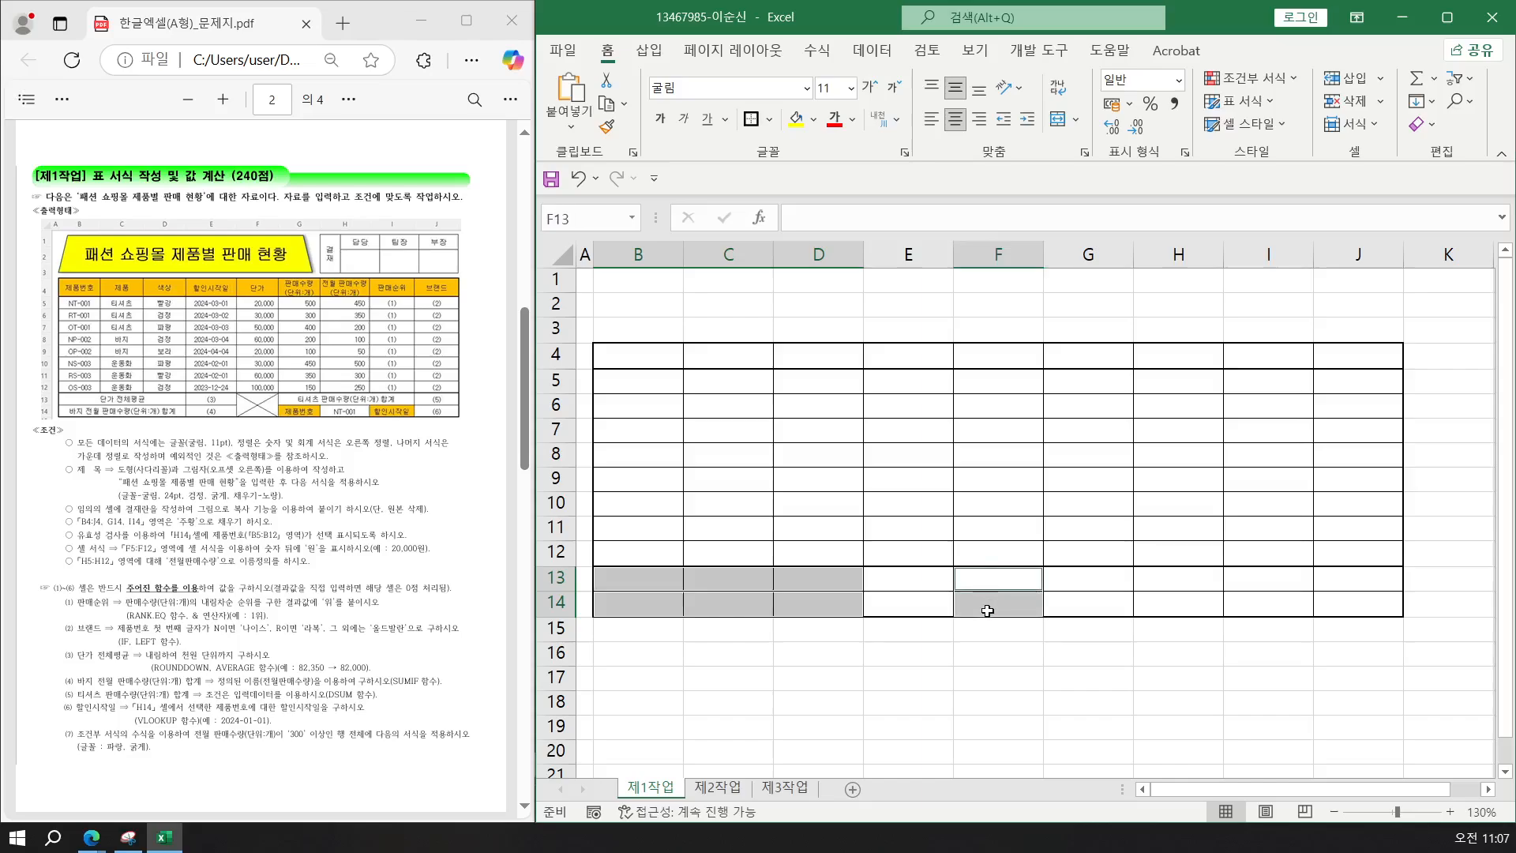
drag(1072, 581, 1250, 584)
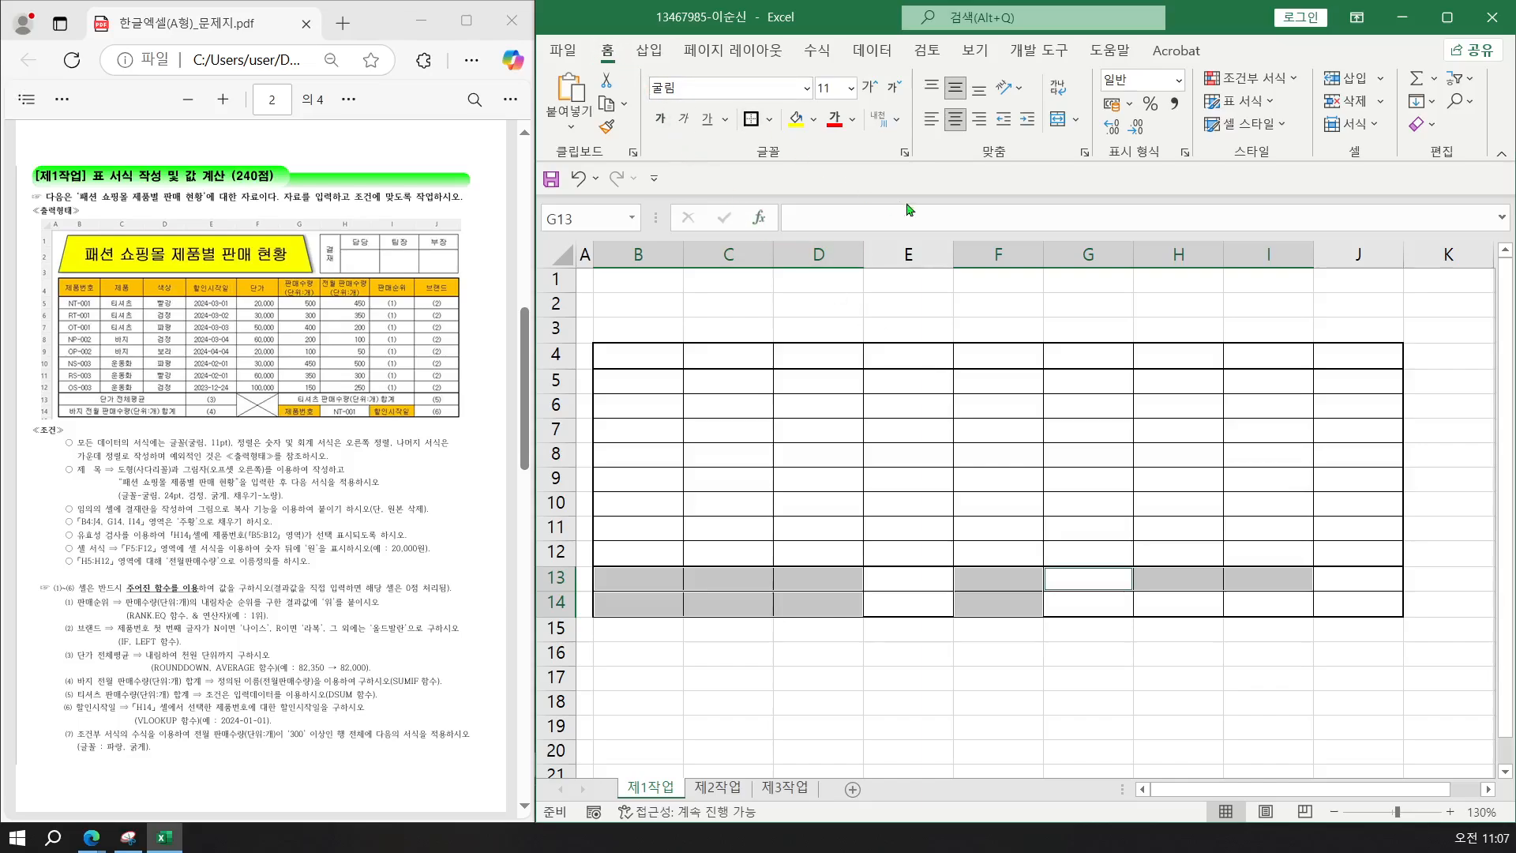
click(1058, 119)
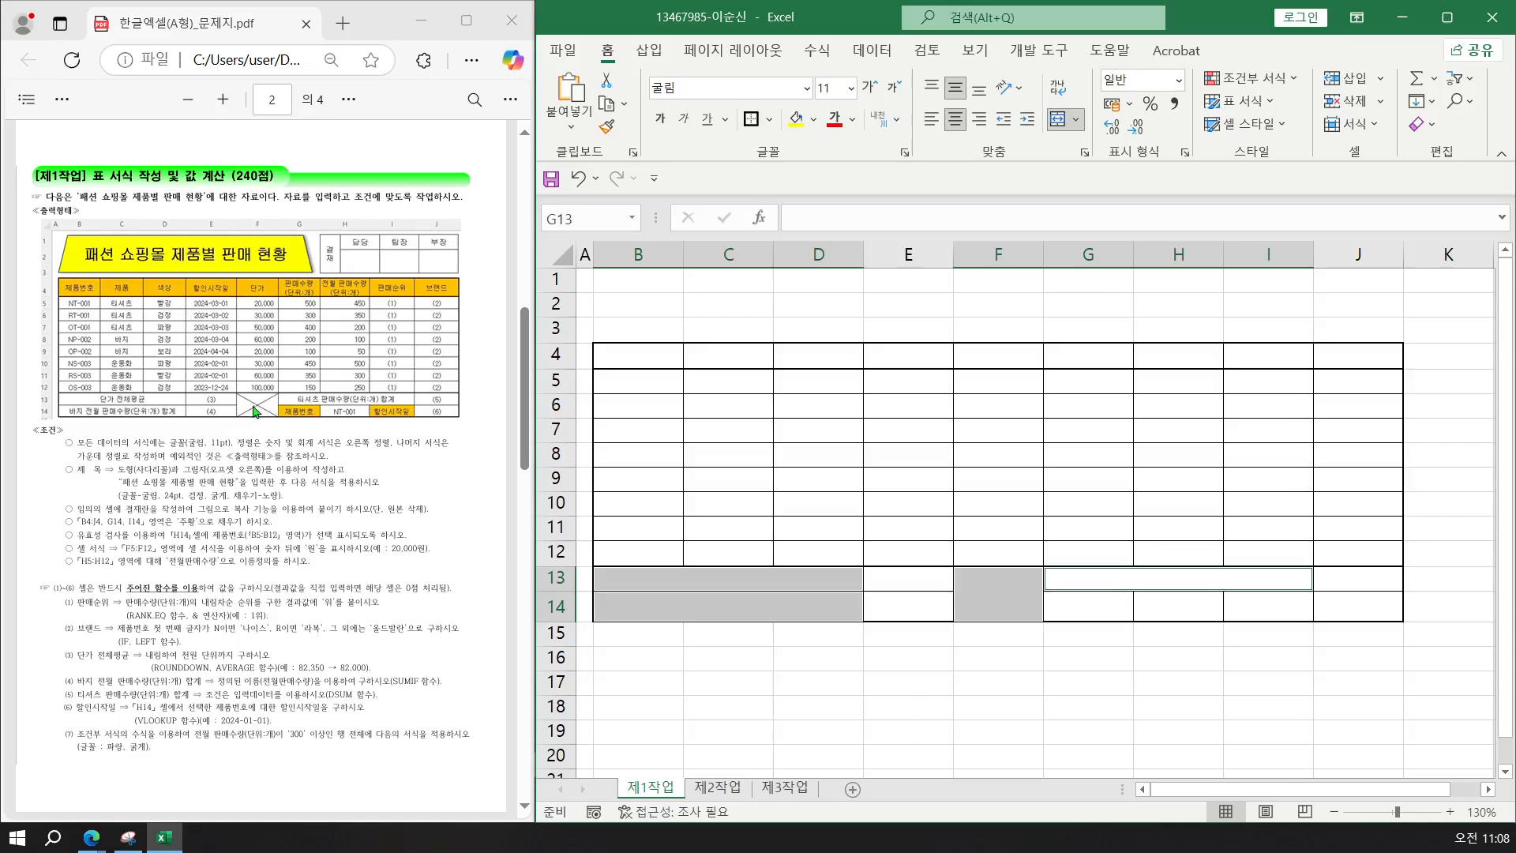
Add both diagonal border lines to the merged cell F13:F14 to form an X.
click(973, 590)
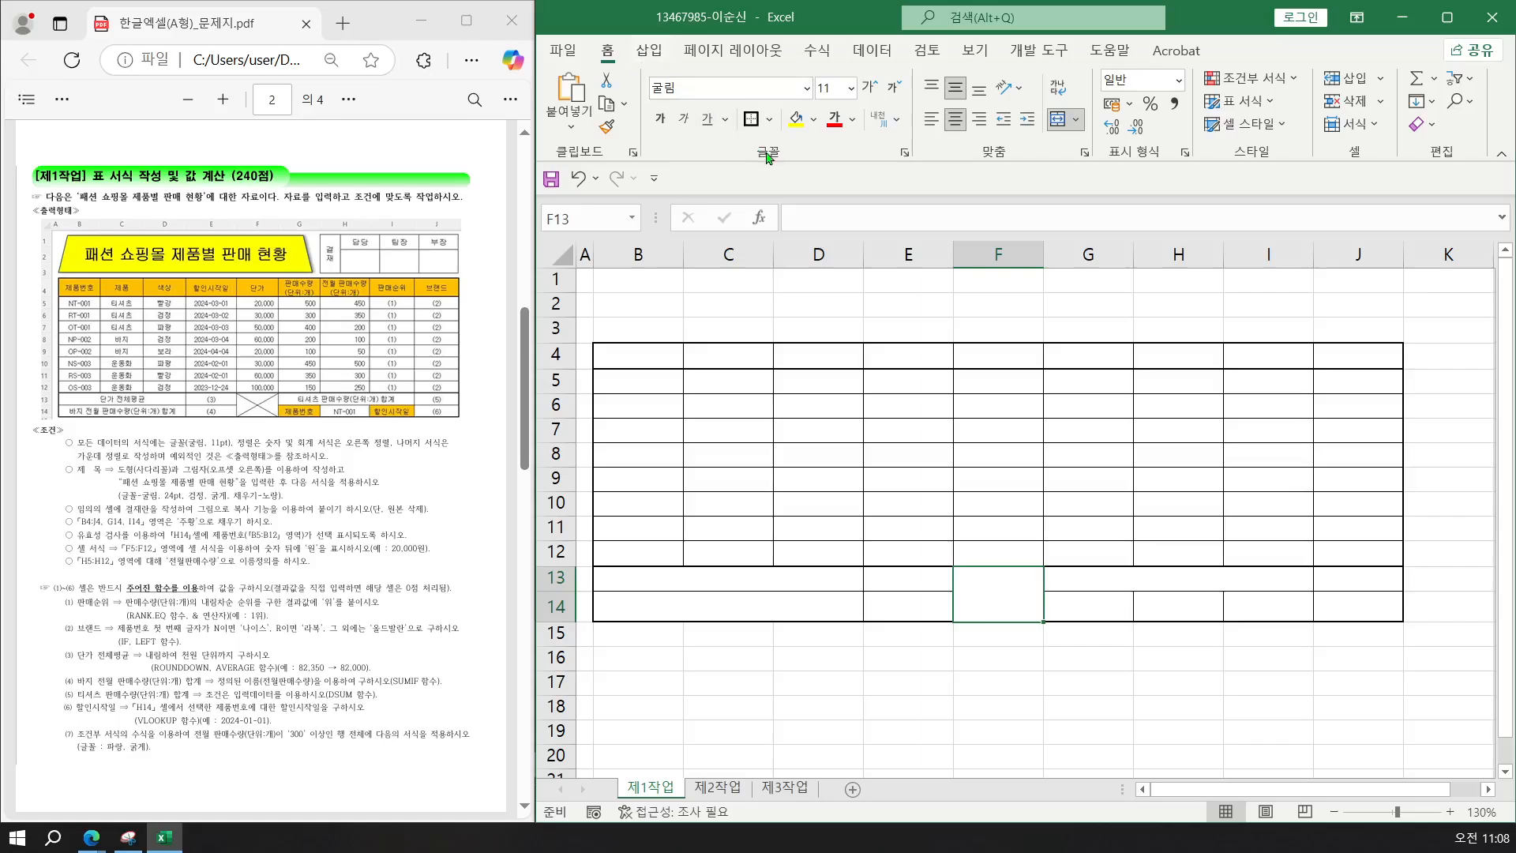
click(906, 155)
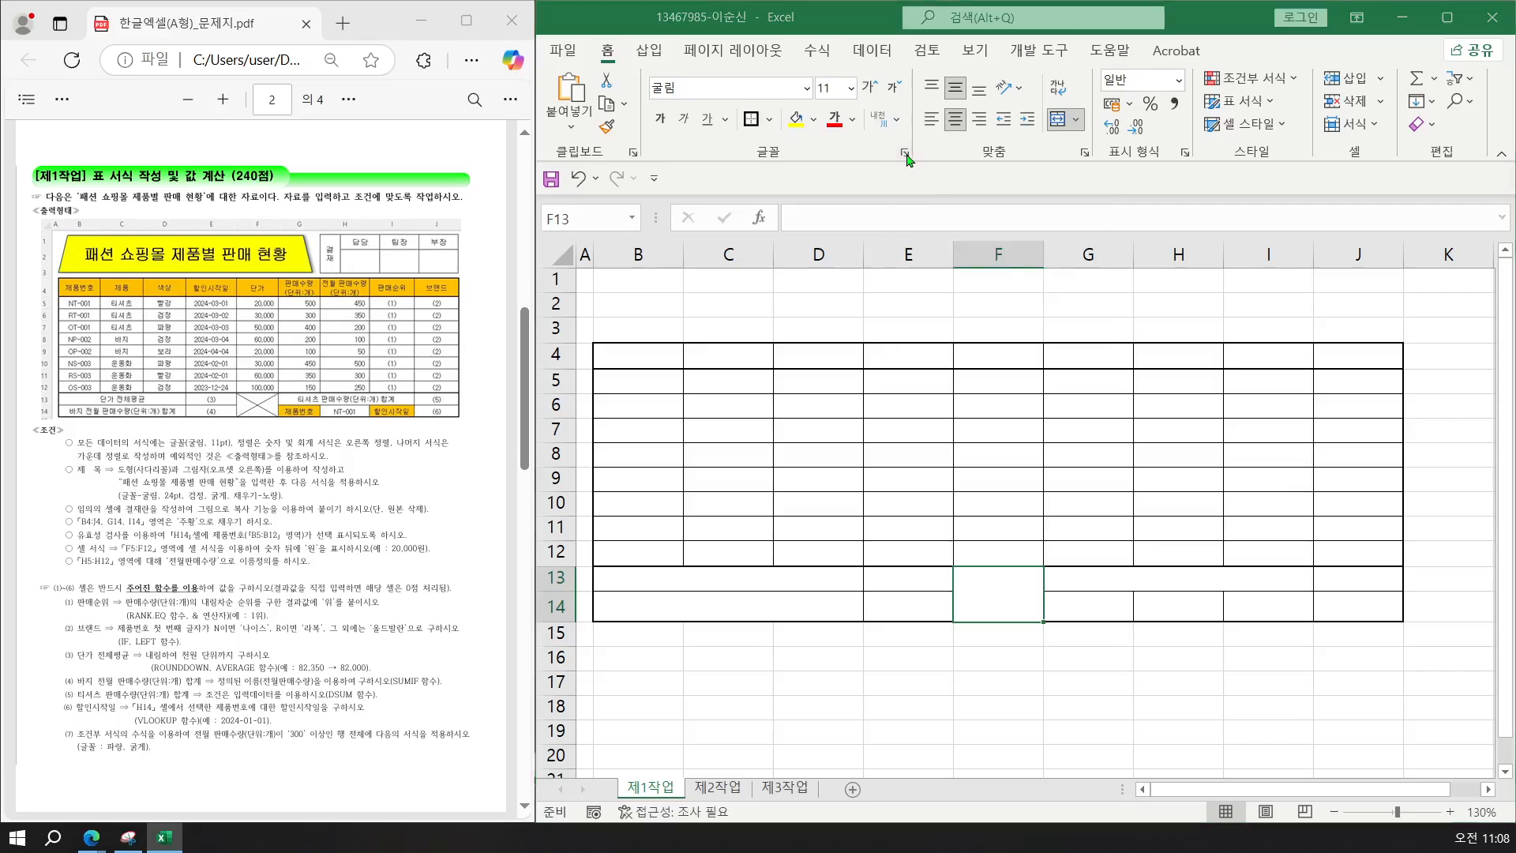
click(931, 156)
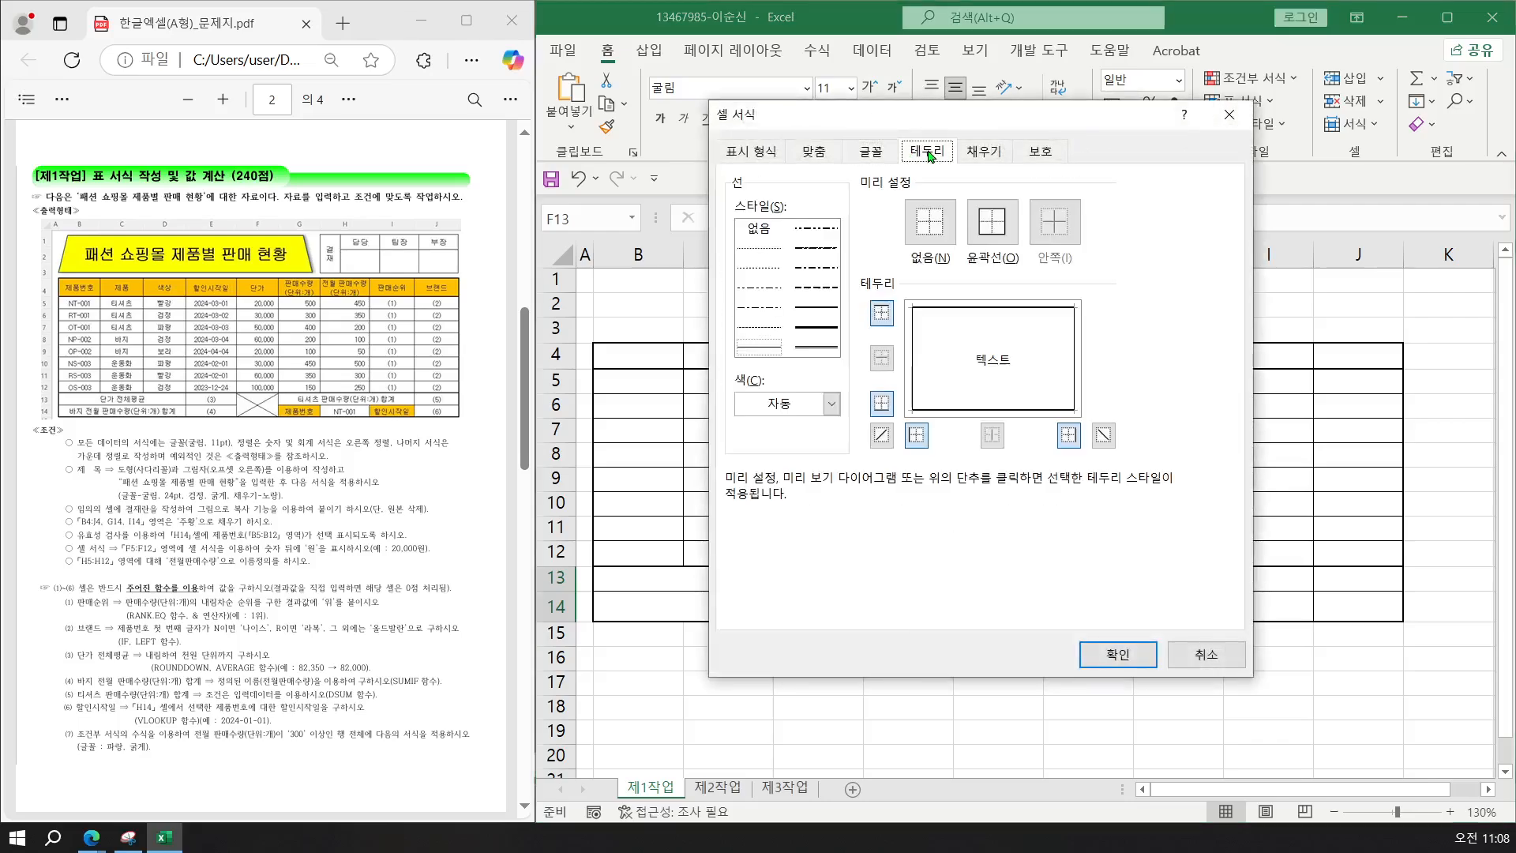
click(878, 439)
click(1103, 441)
click(1094, 665)
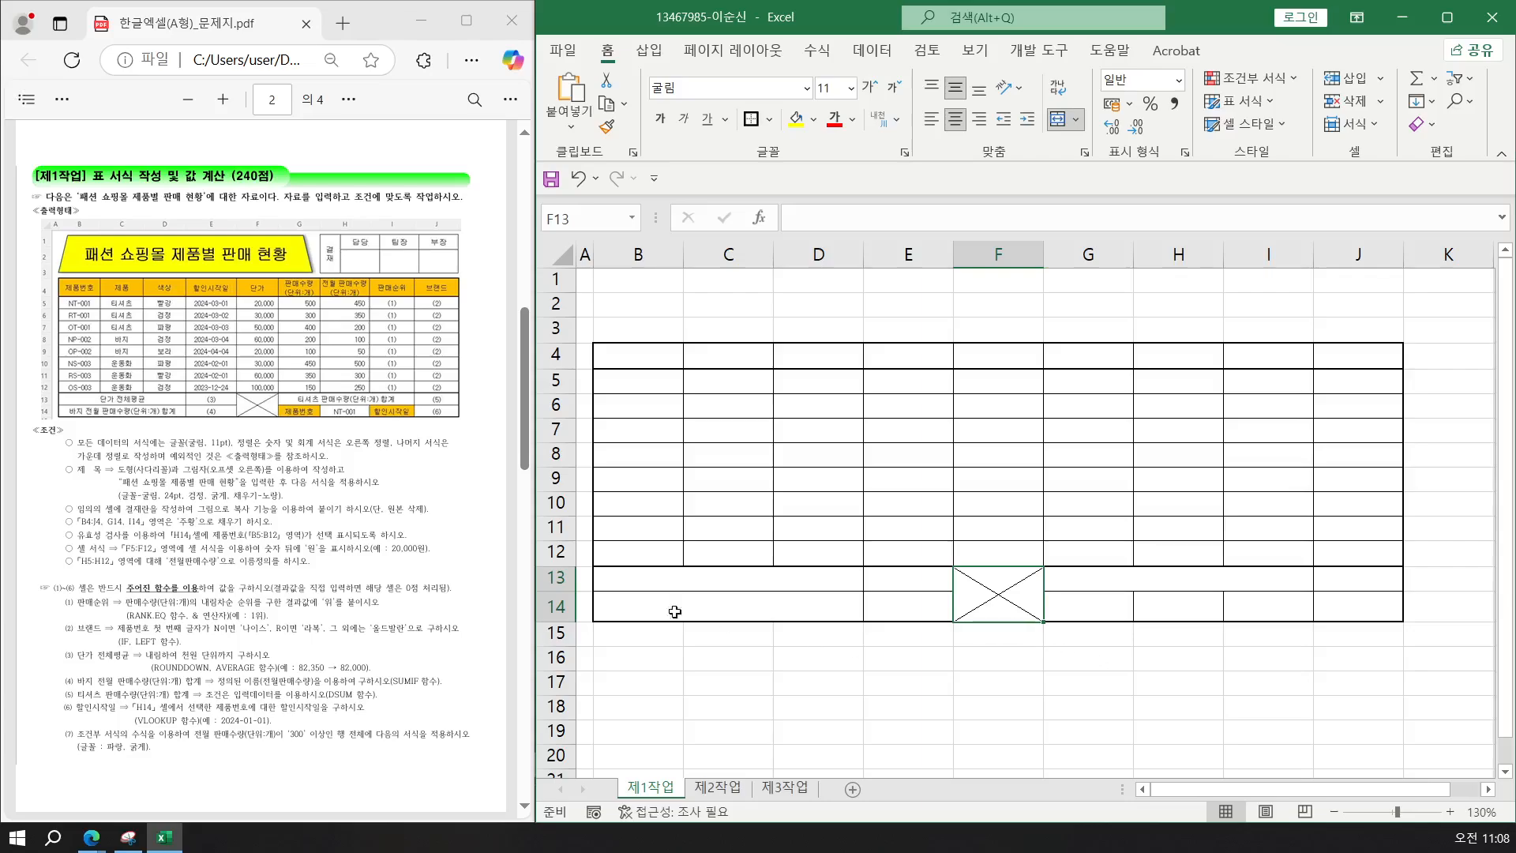
In the exam PDF, circle the two sales-quantity headers in pen and cross out the cells numbered (1) to (6) that need formulas.
click(275, 309)
click(278, 314)
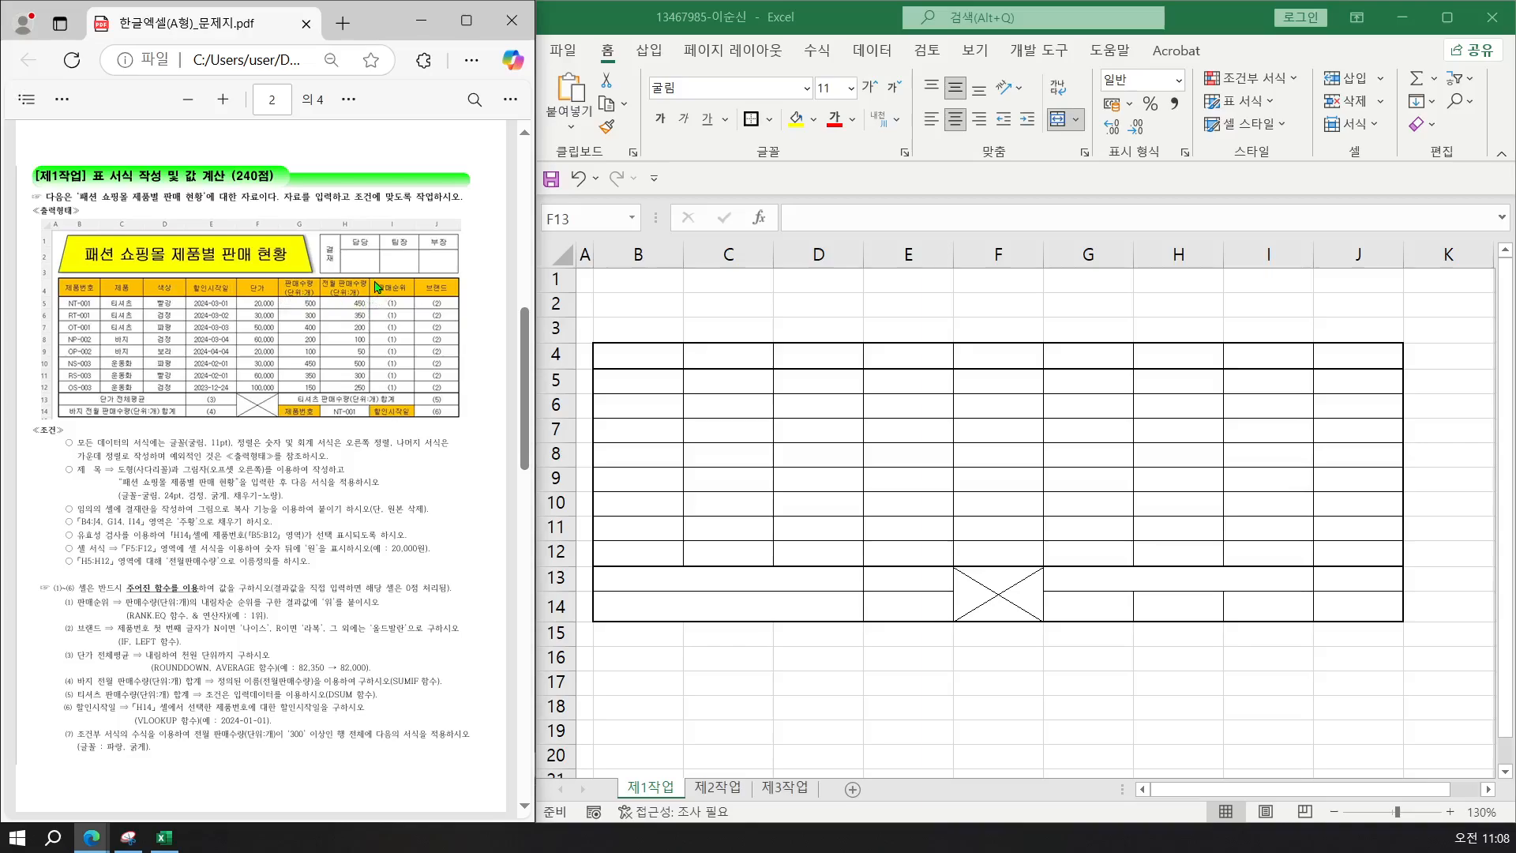
click(61, 99)
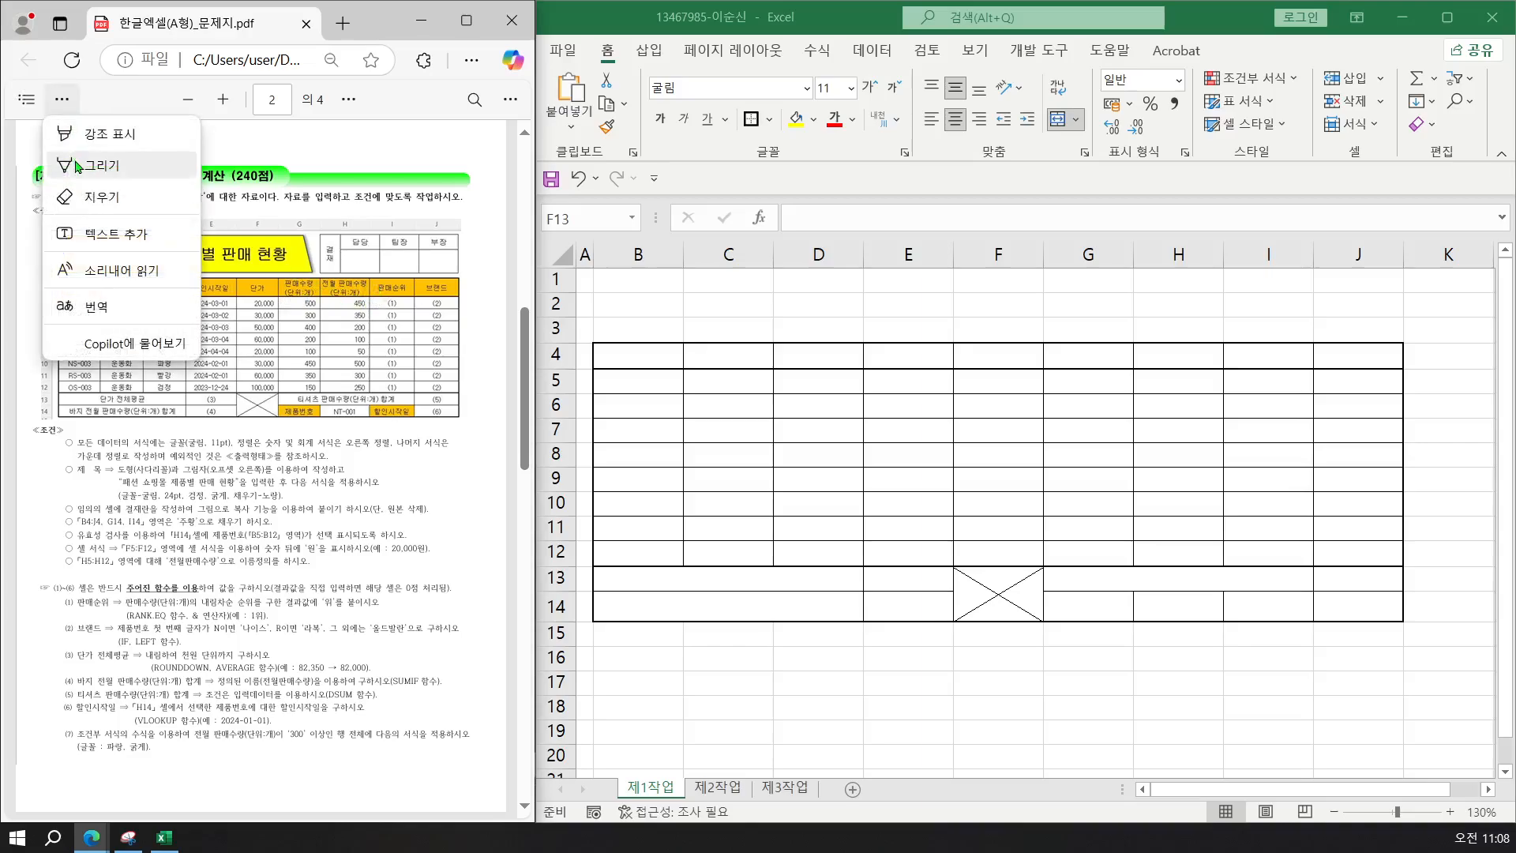
click(83, 166)
mouse_move(287, 297)
mouse_down()
mouse_move(369, 299)
mouse_move(353, 267)
mouse_move(286, 274)
mouse_move(288, 300)
mouse_up()
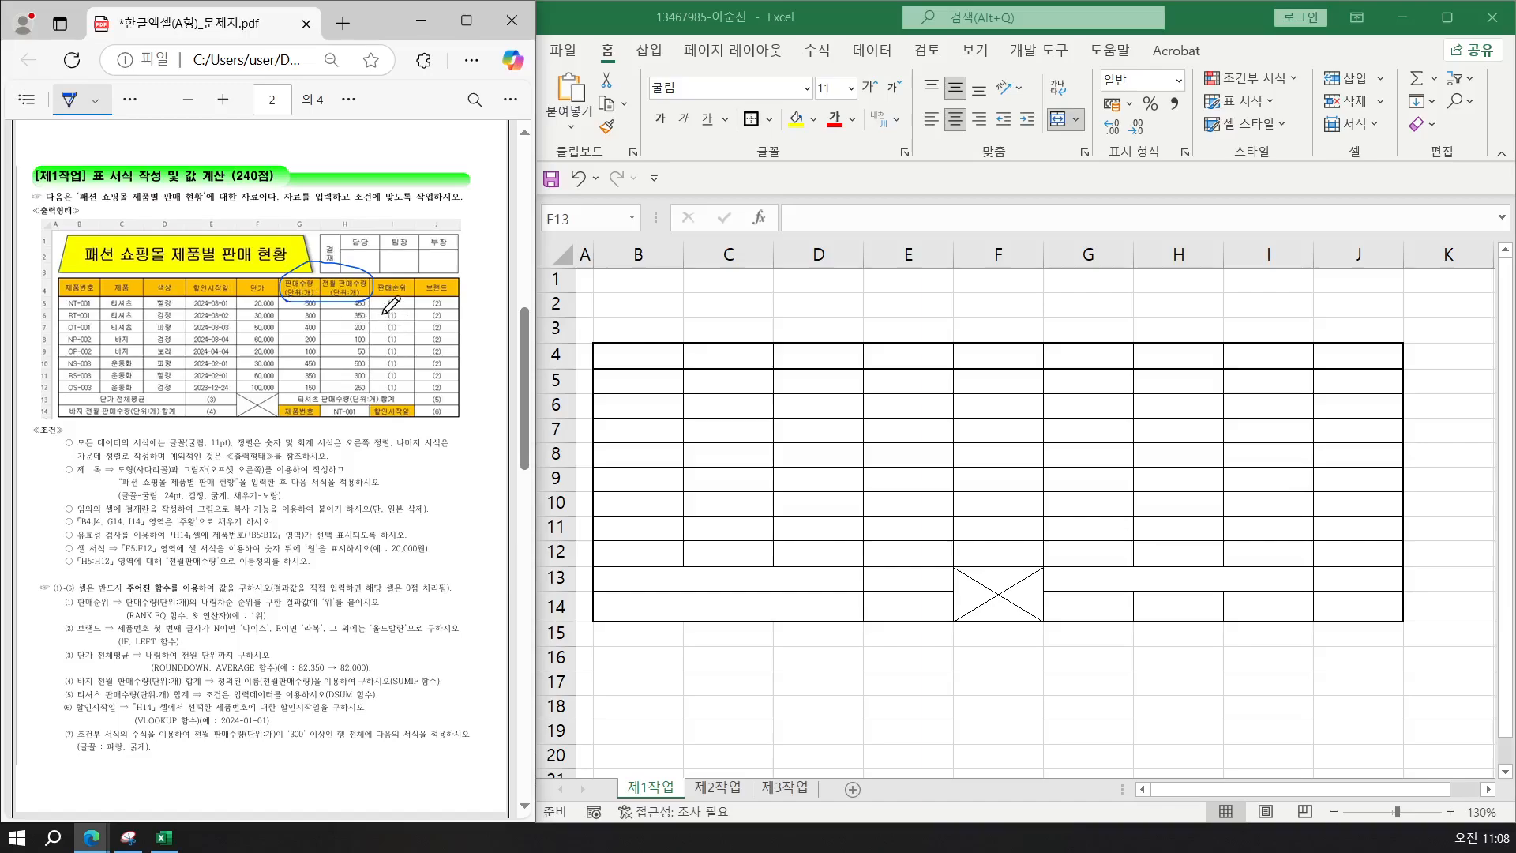
drag(383, 307, 438, 385)
mouse_move(443, 311)
mouse_down()
mouse_move(387, 378)
mouse_move(438, 414)
mouse_up()
drag(214, 398, 225, 416)
Within the range B4:J14, enter the header 제품번호 in B4, NT-001 in B5 and RT-001 in B6.
mouse_move(636, 348)
mouse_down()
mouse_move(1225, 481)
mouse_move(1339, 606)
mouse_up()
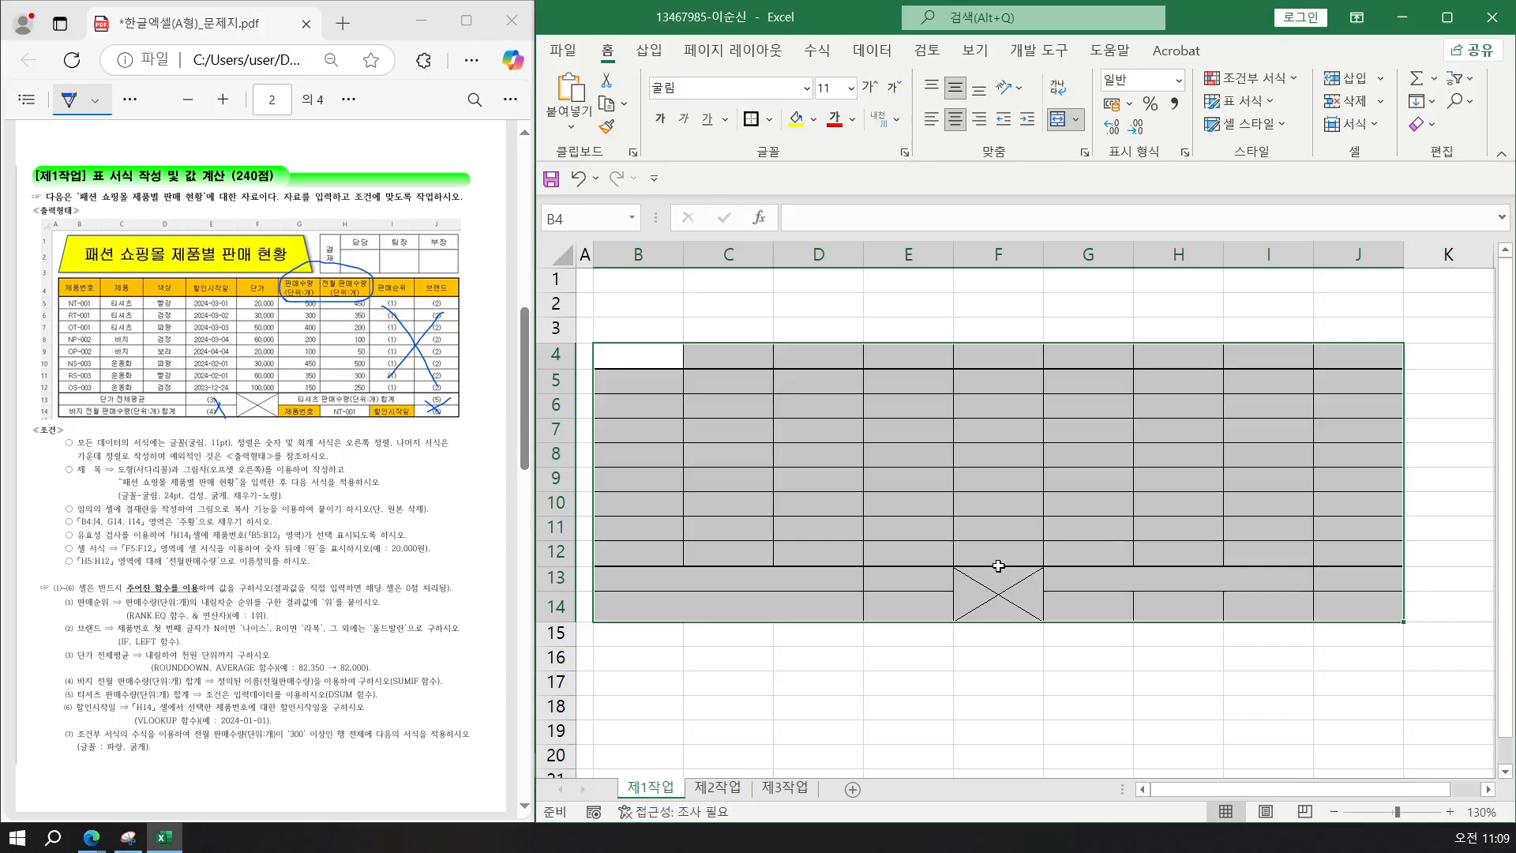
text(제품)
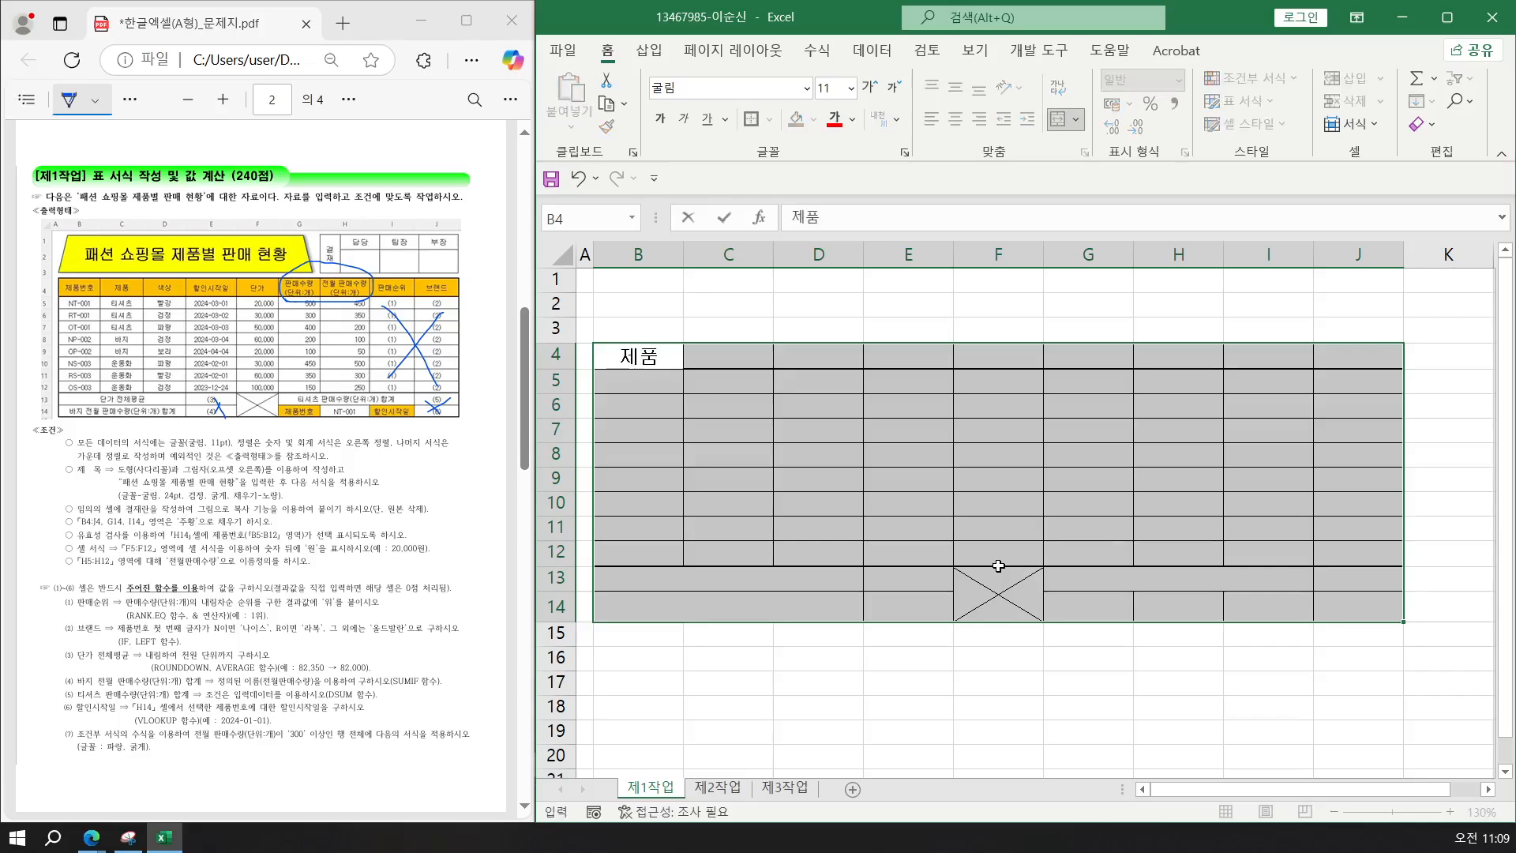
text(번호)
key(Return)
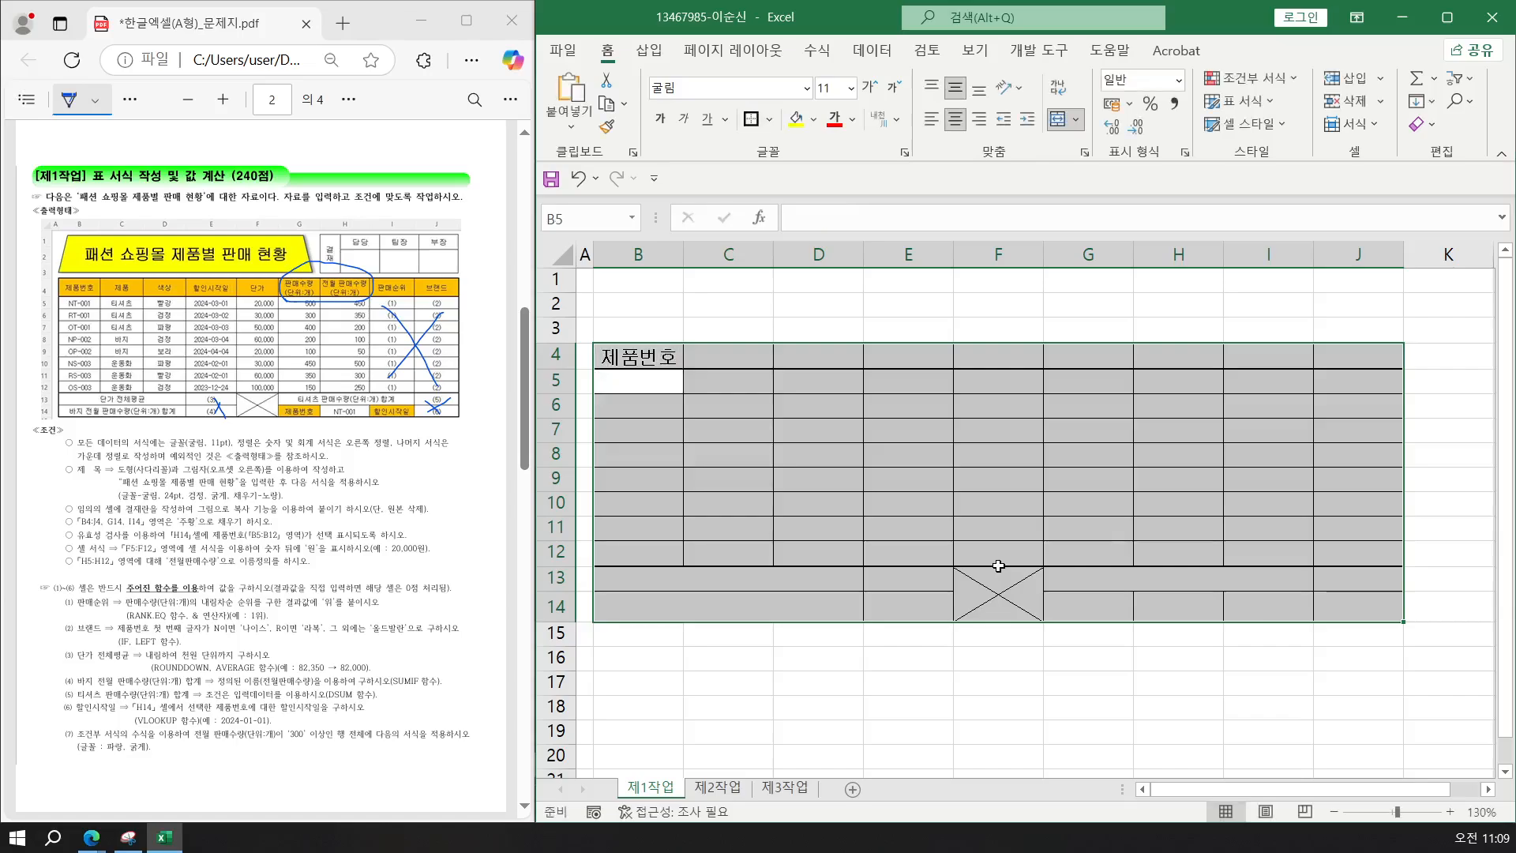
text(NT)
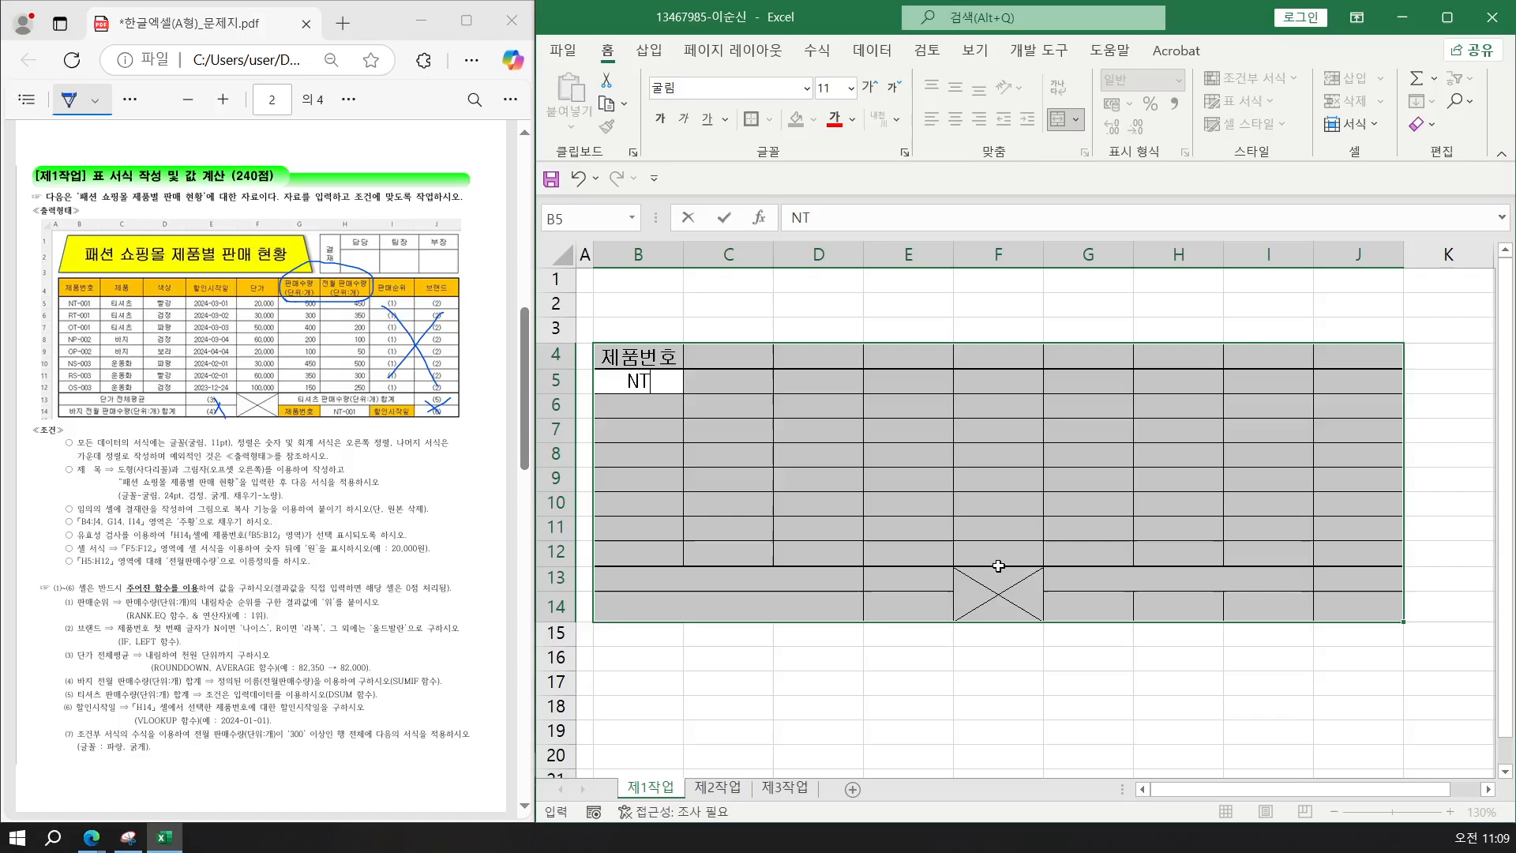
text(-001)
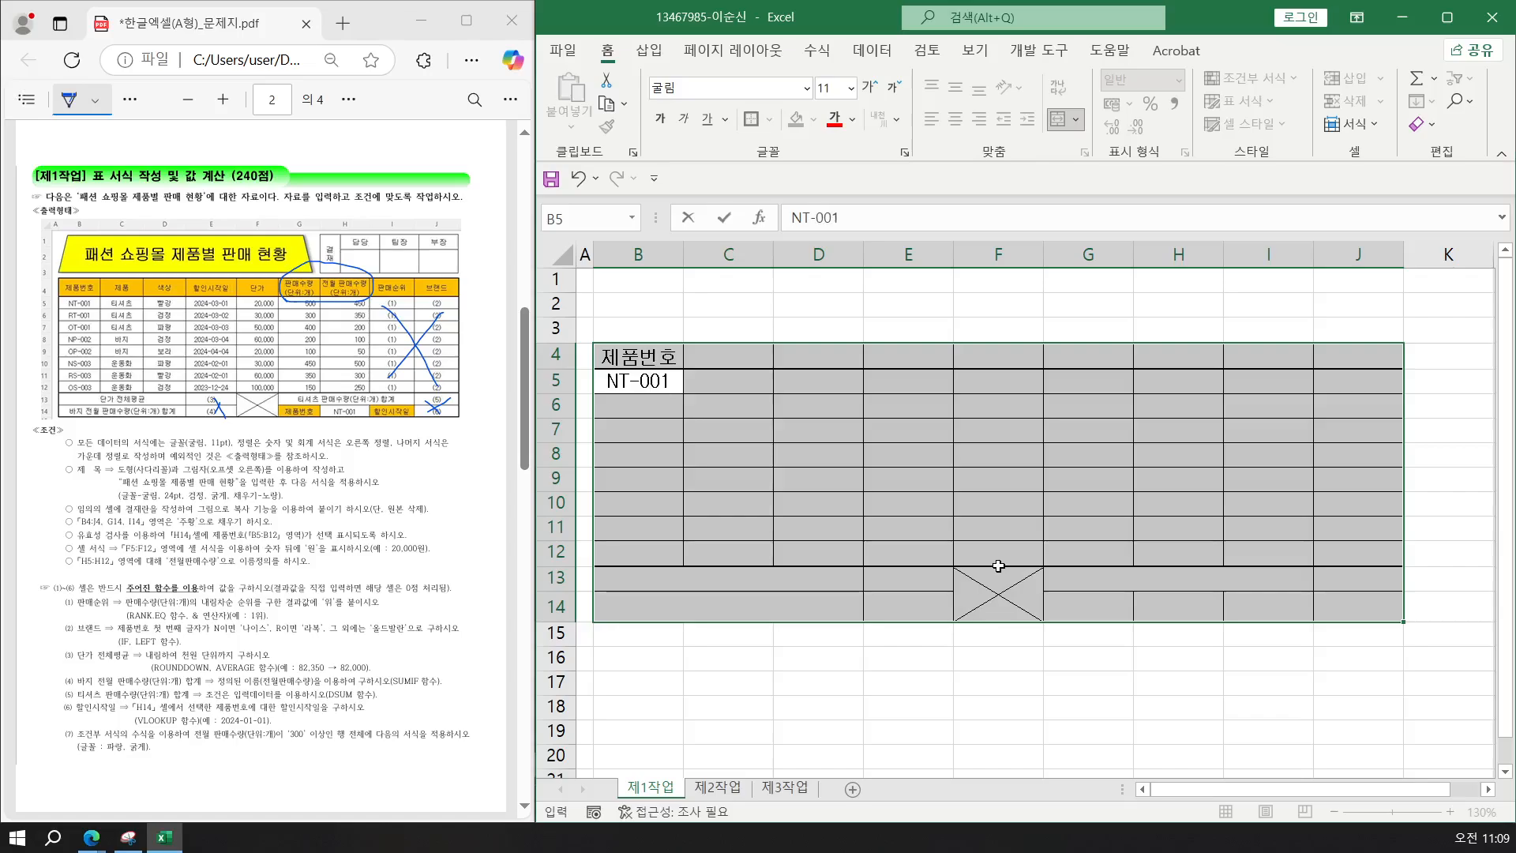
key(Return)
text(RT)
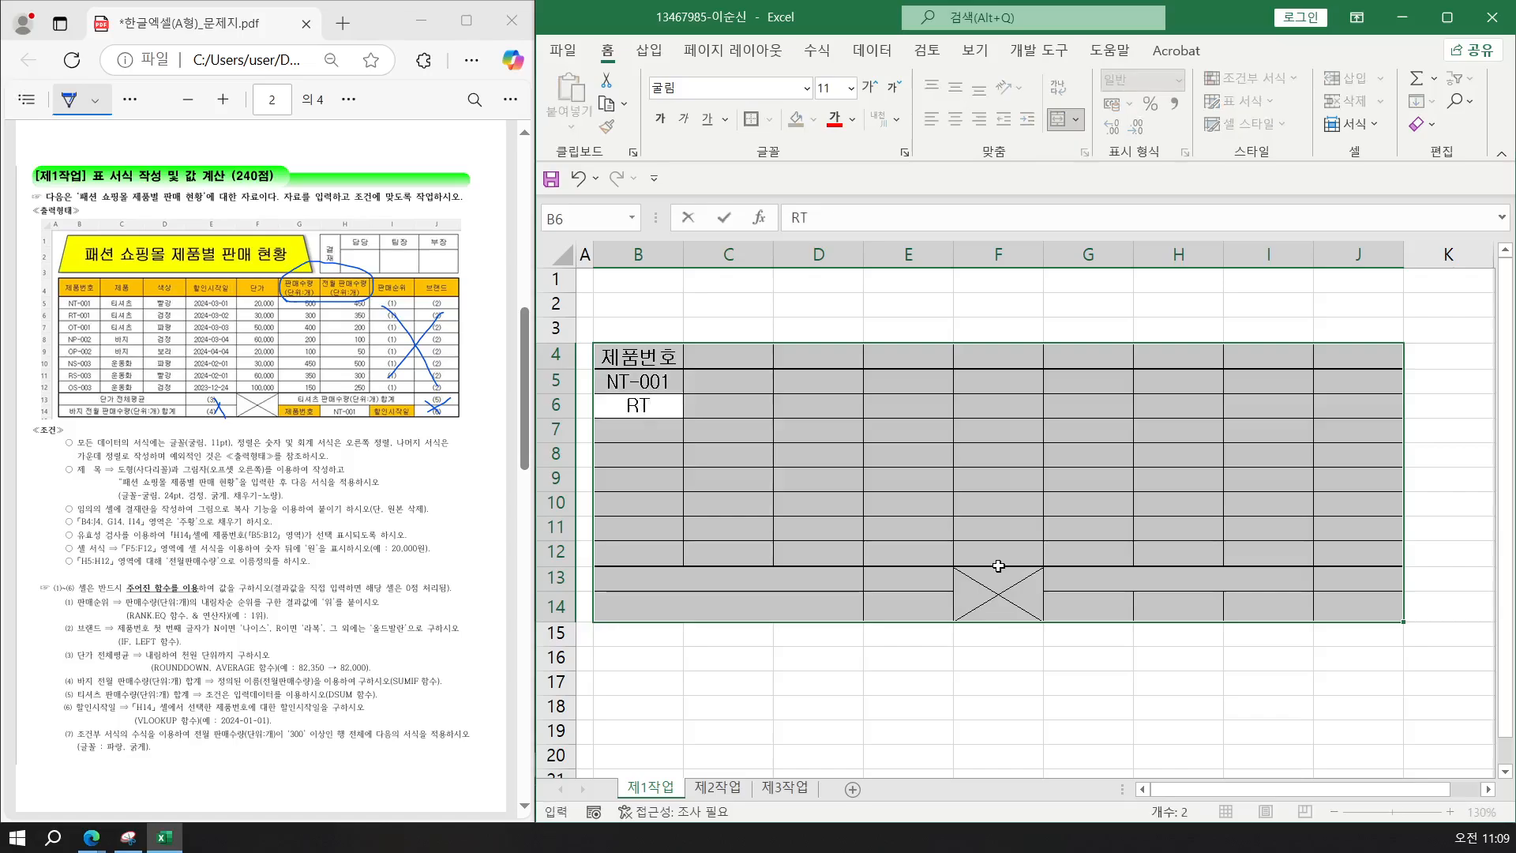
text(-001)
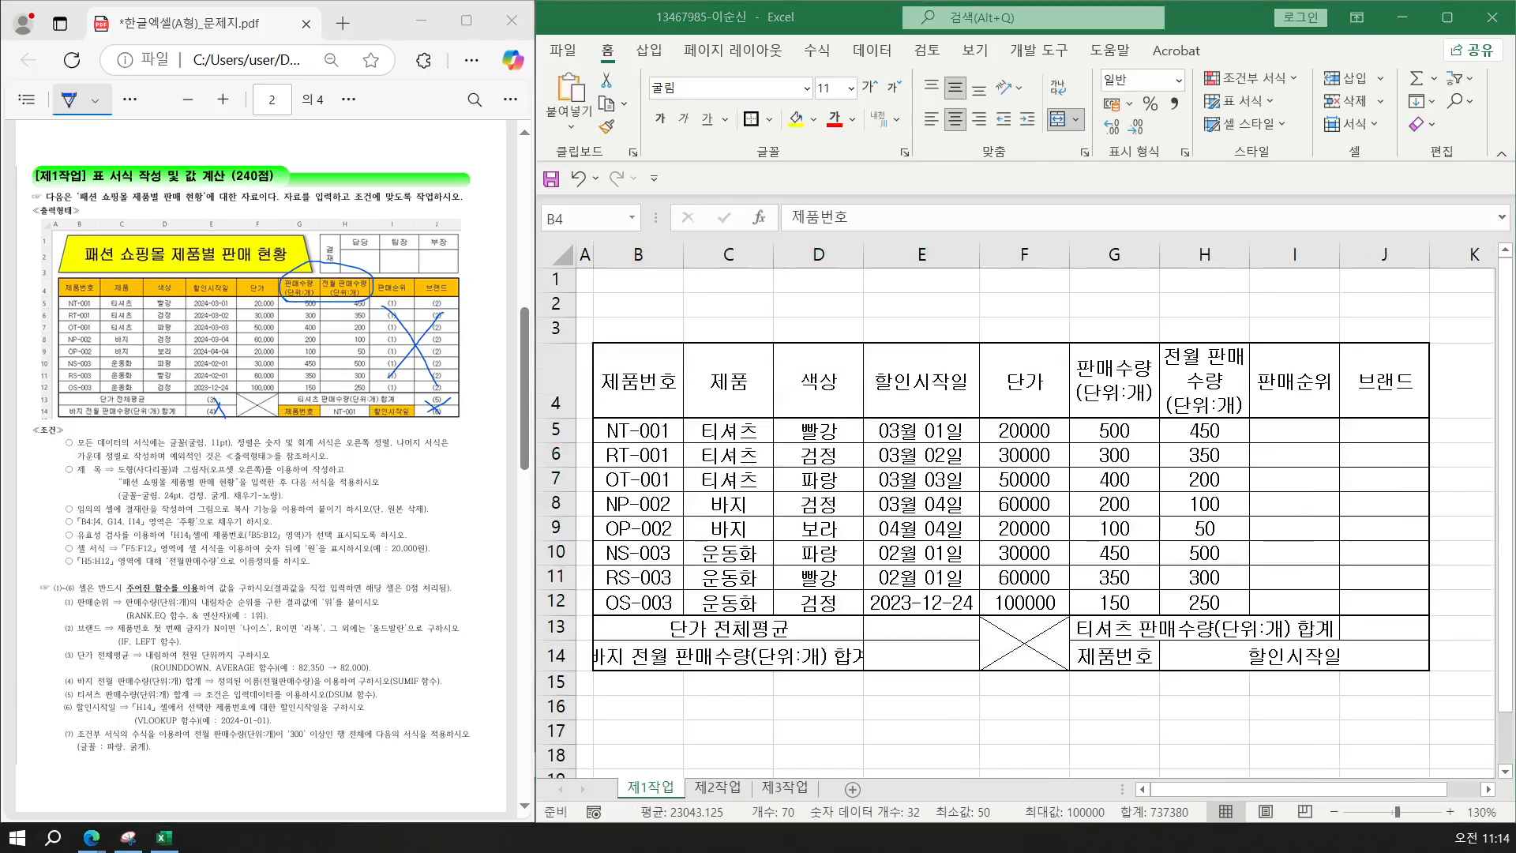
Widen columns B to D equally so the full label in the merged range B14:D14 fits.
key(ctrl+a)
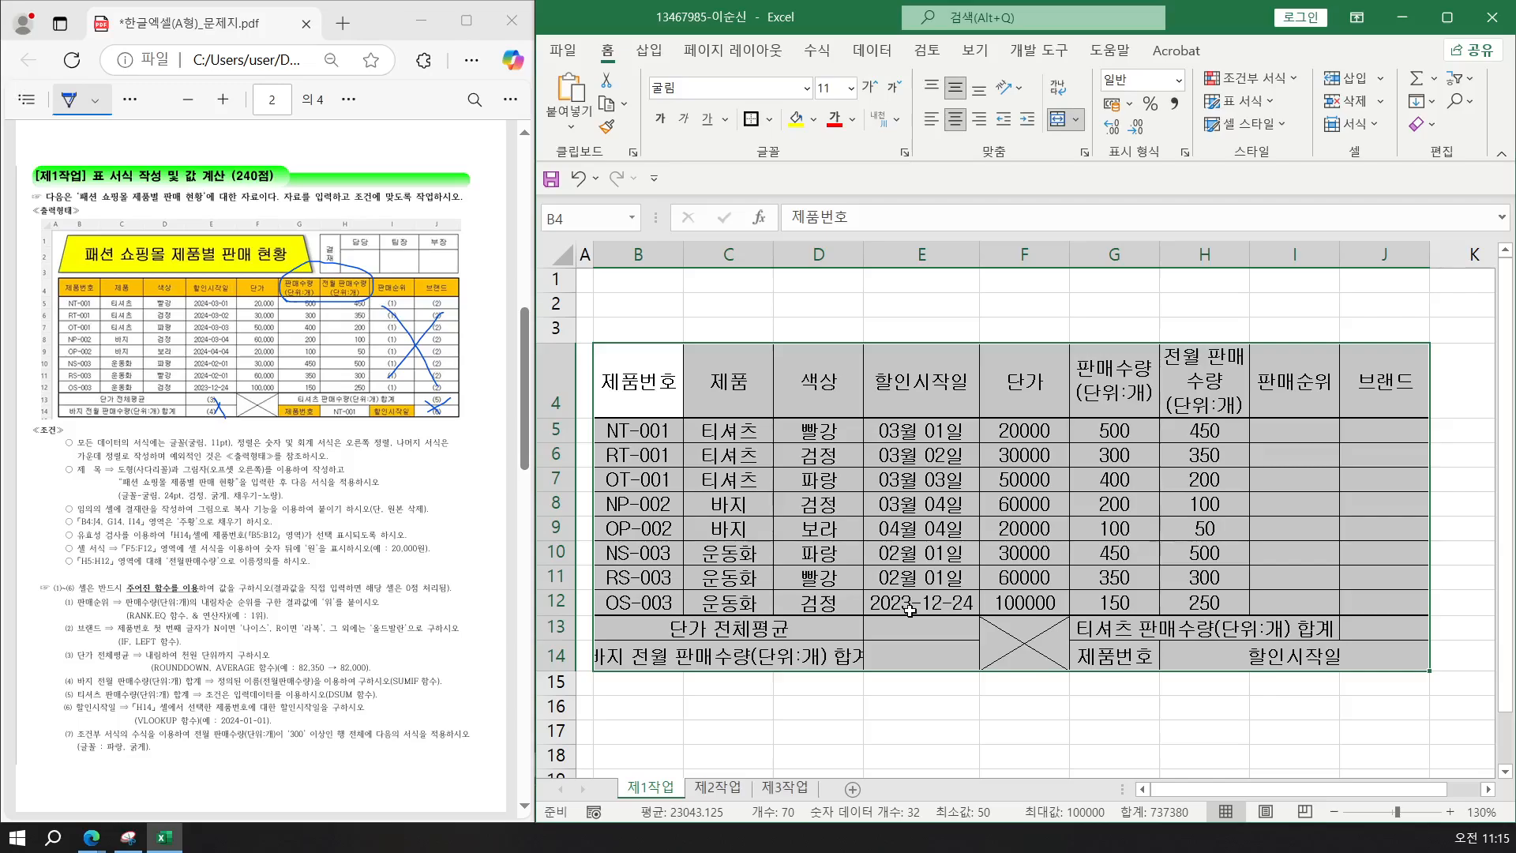
click(692, 490)
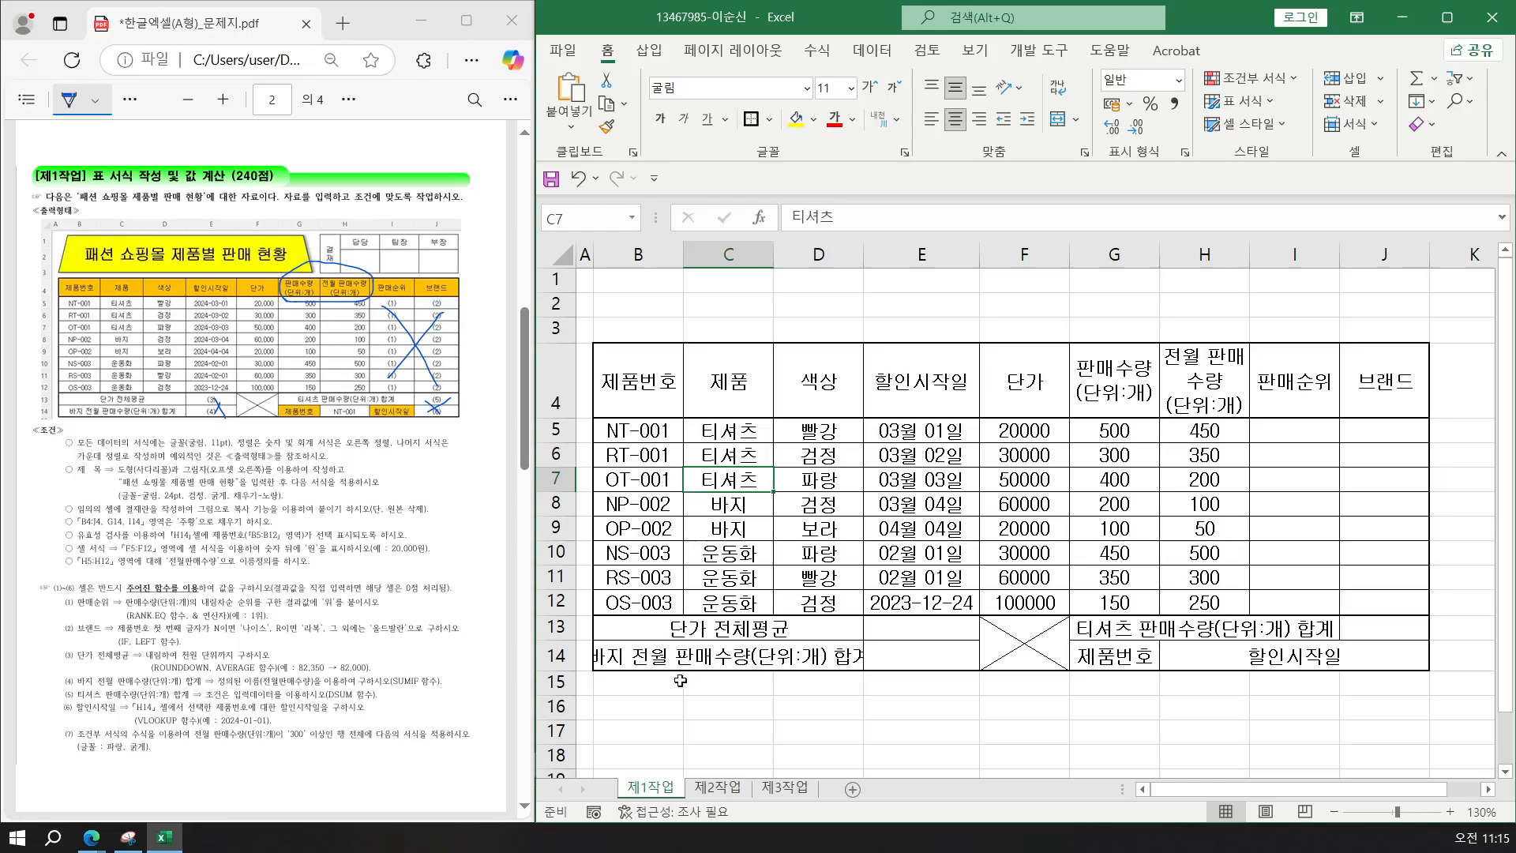
click(642, 662)
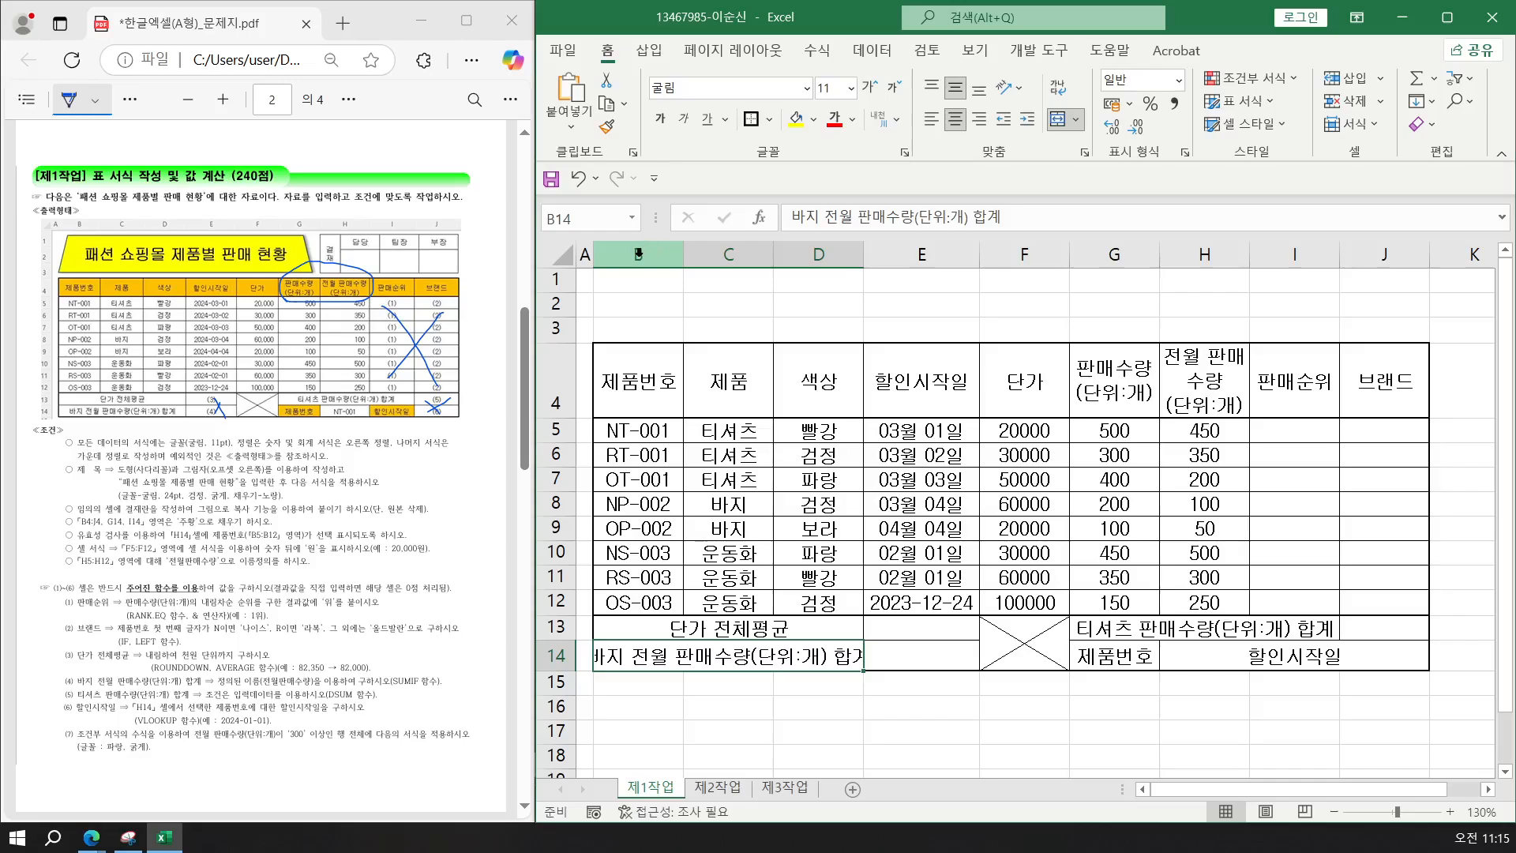
drag(639, 254, 793, 254)
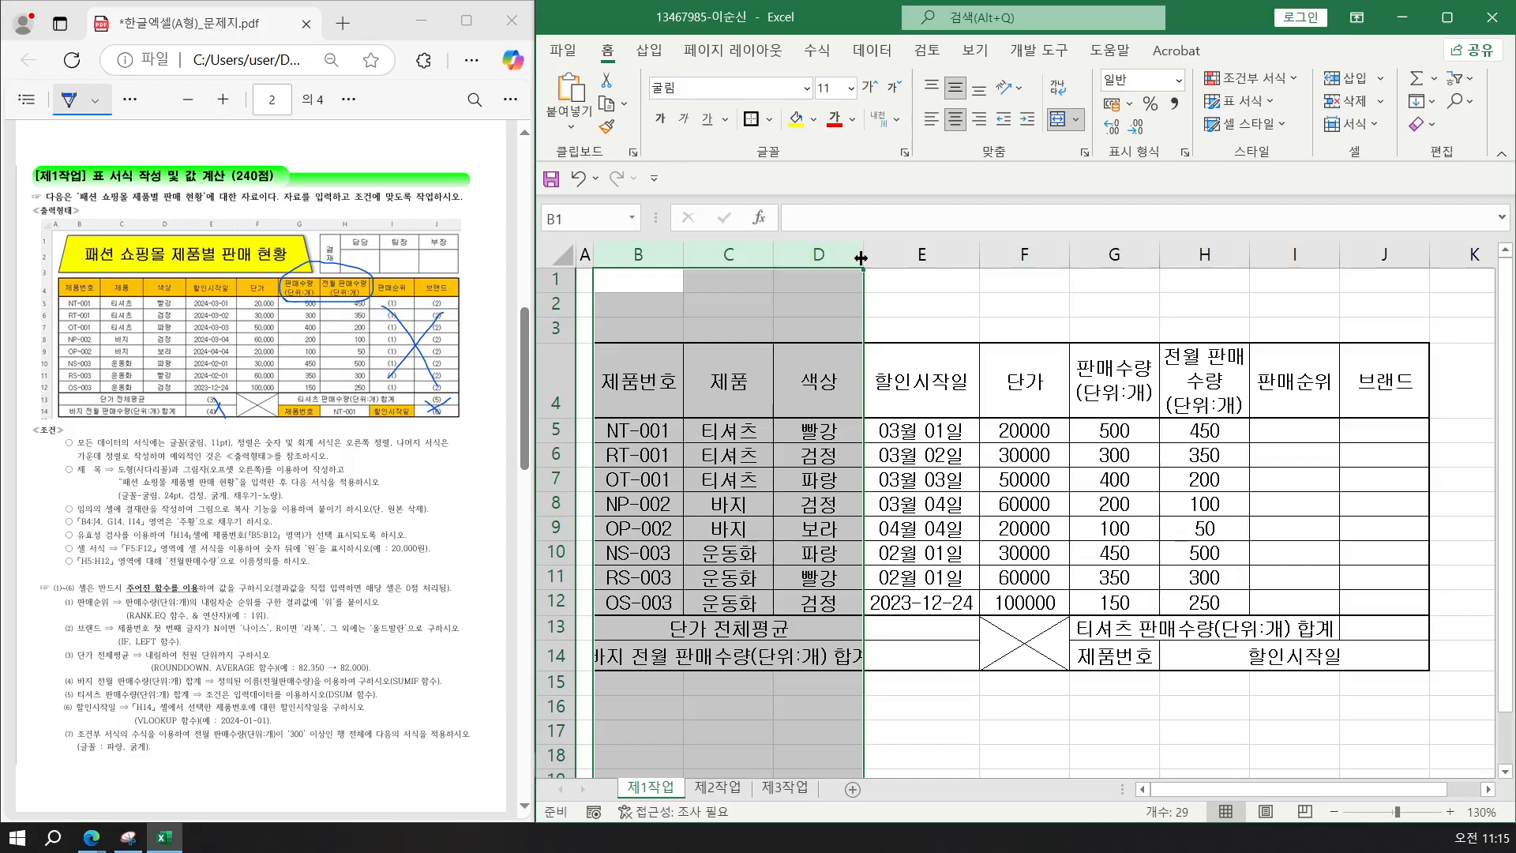
drag(862, 255, 881, 254)
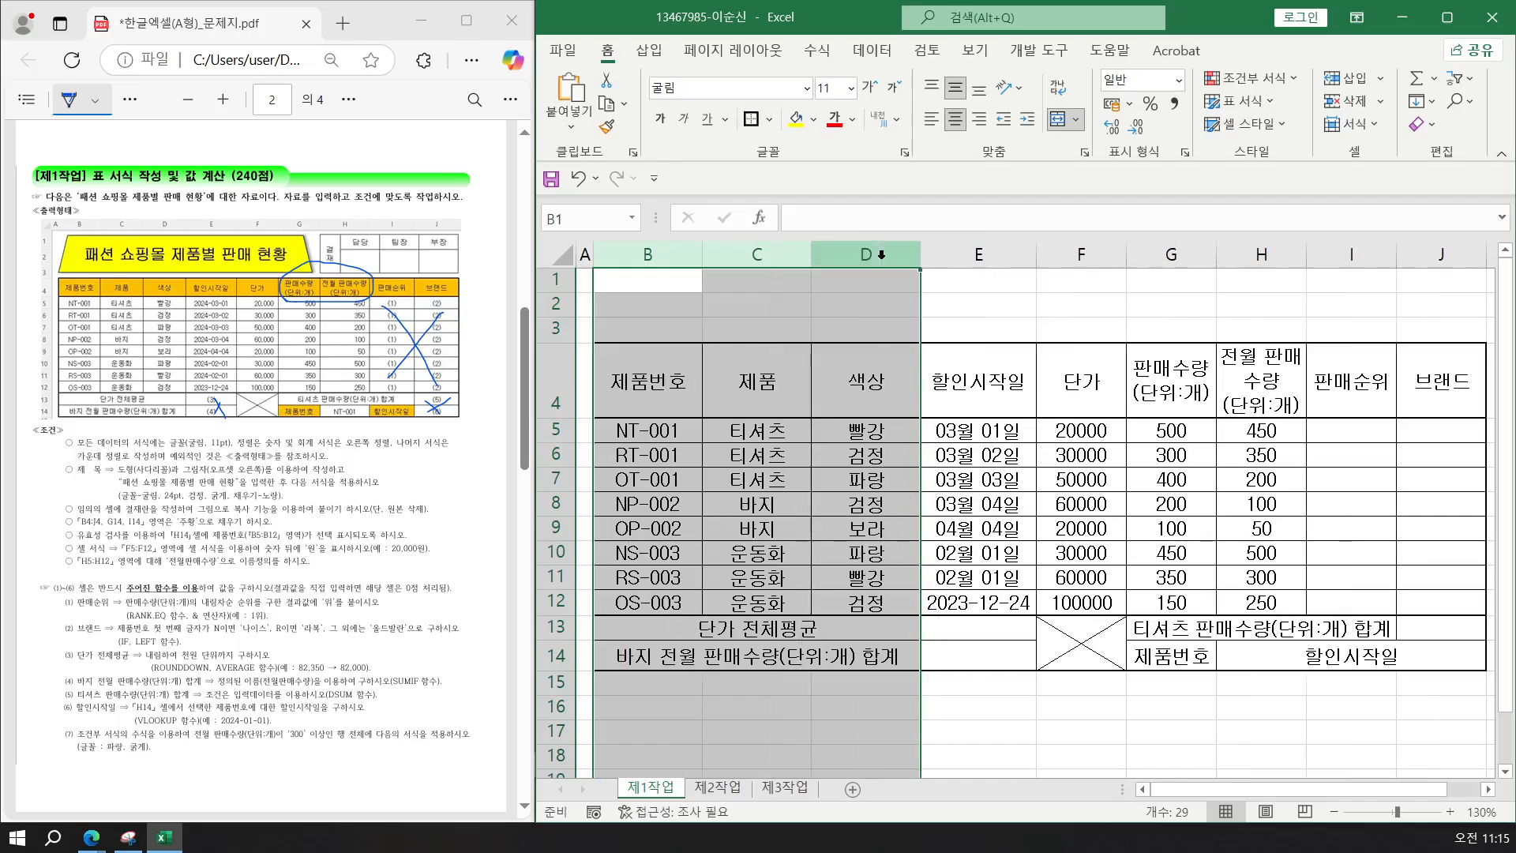
click(735, 499)
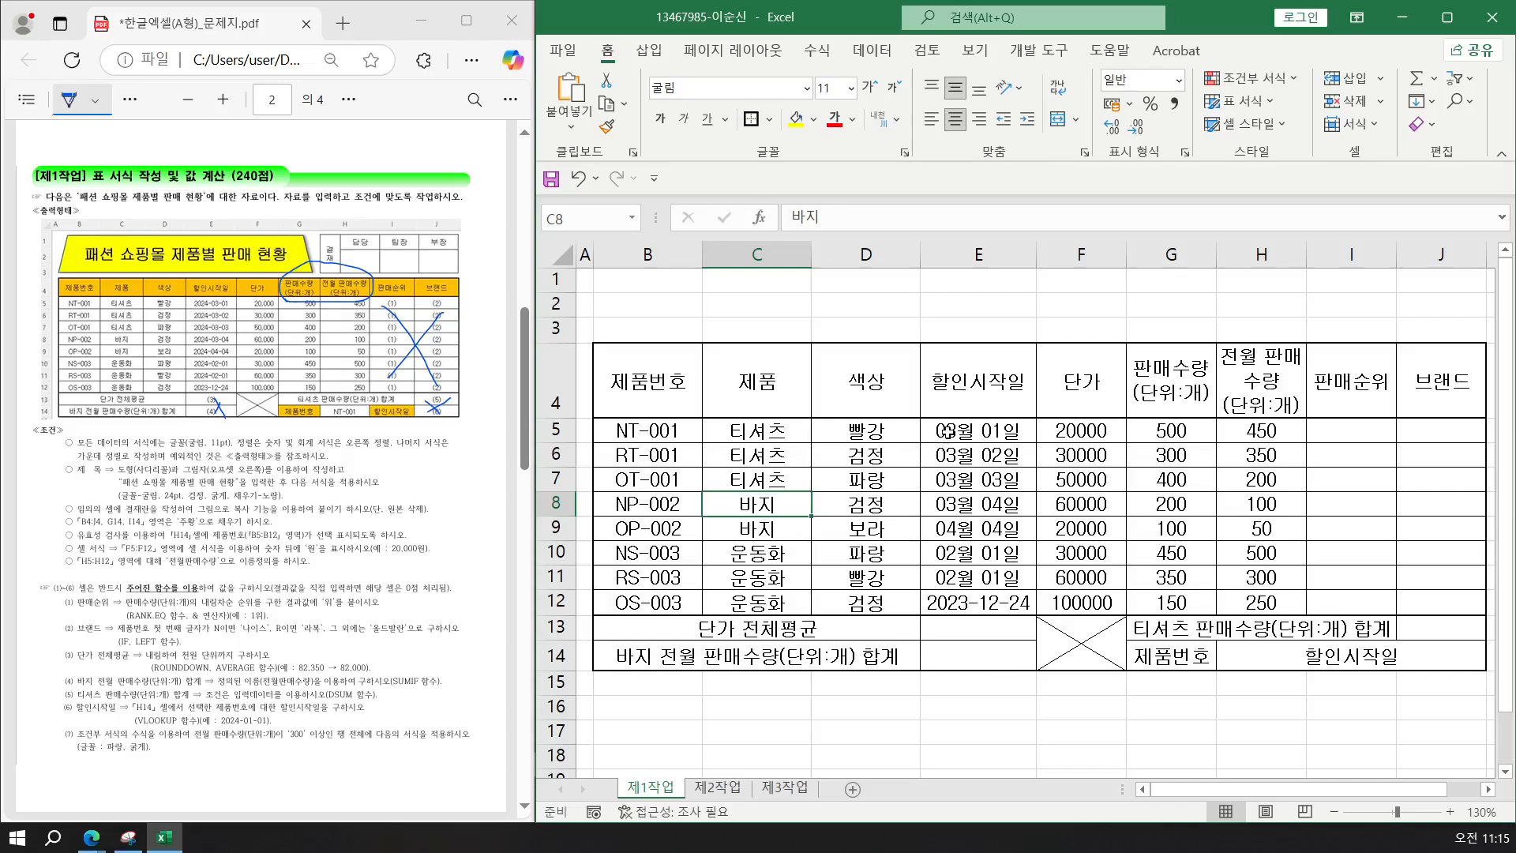
Apply the short date format to the discount start dates in E5:E11.
drag(947, 430, 934, 572)
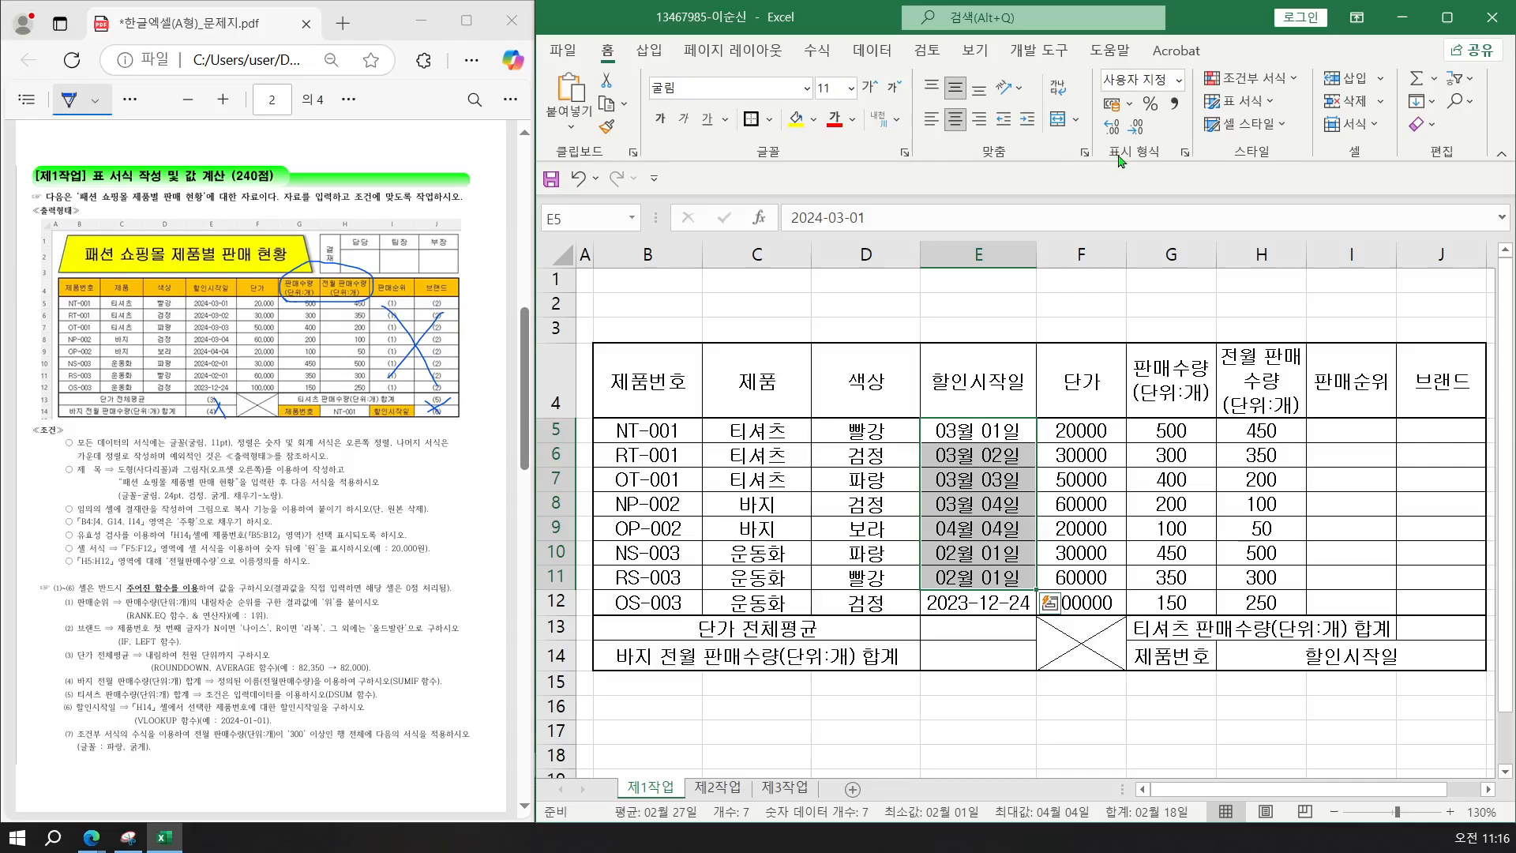
click(1179, 84)
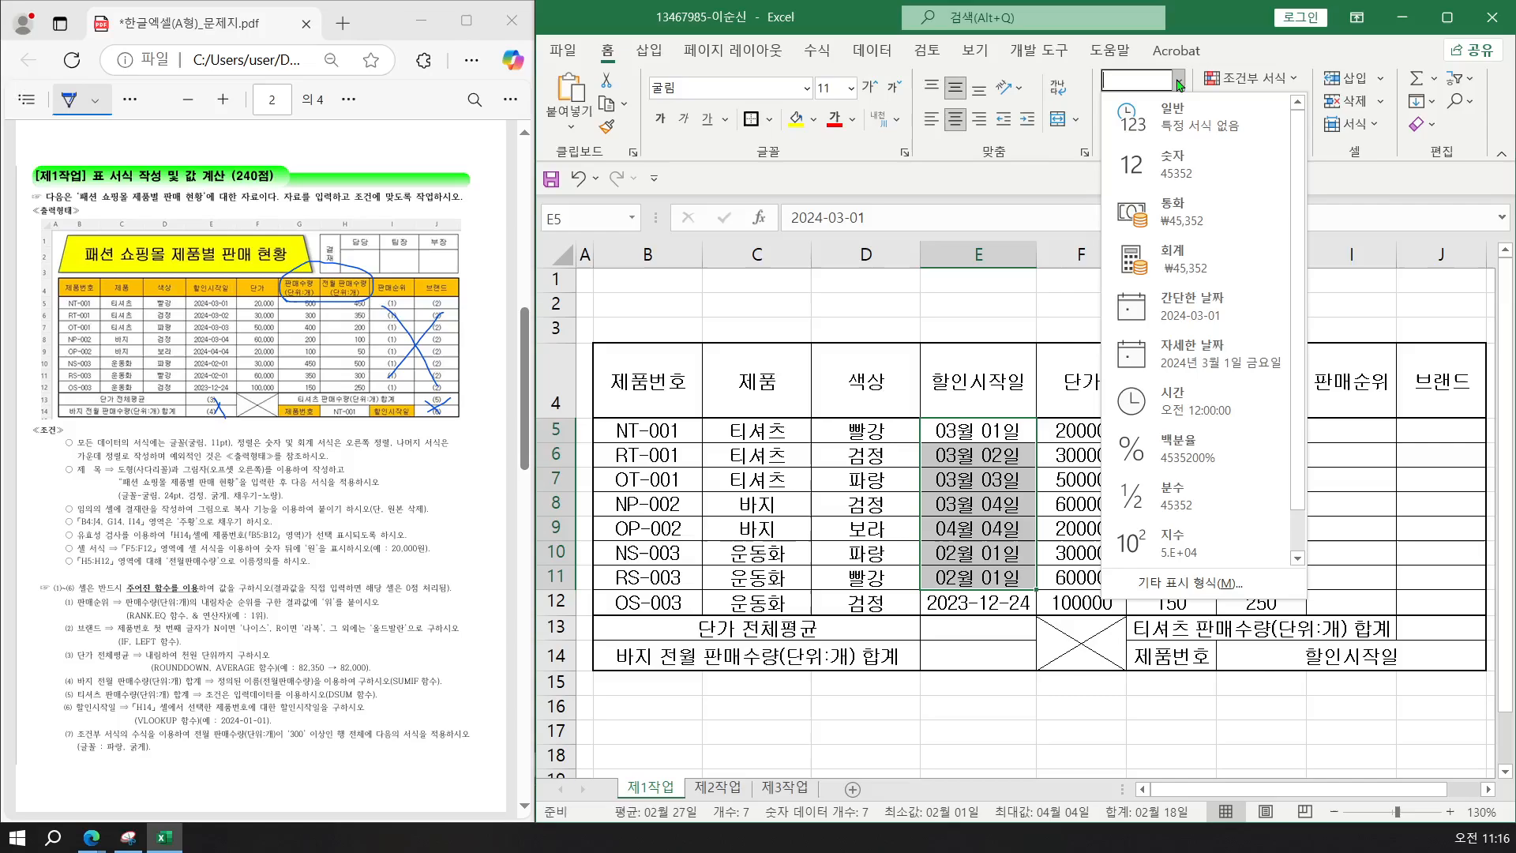
click(1162, 317)
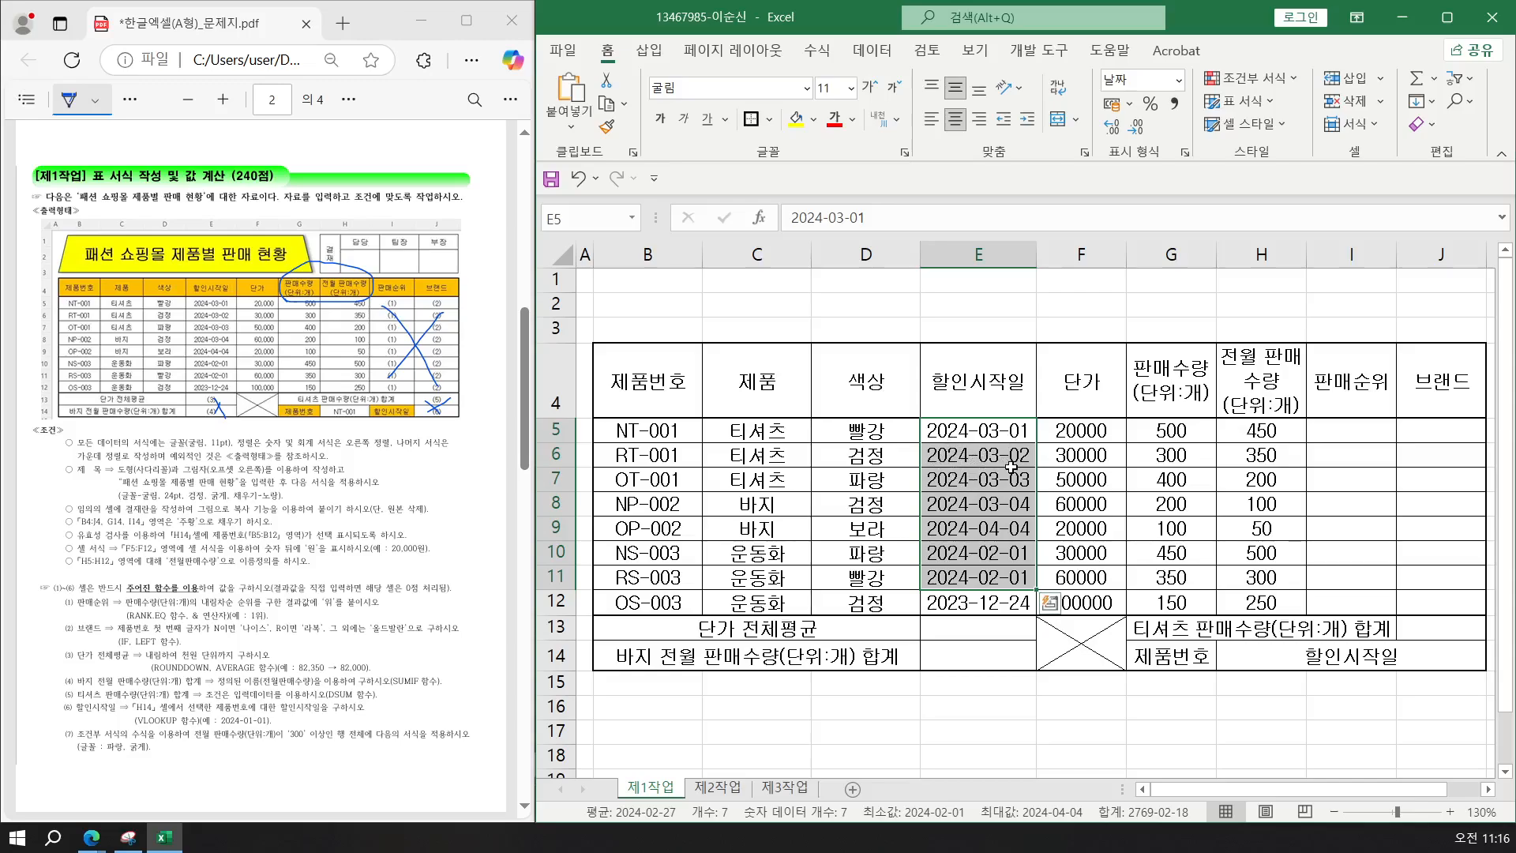
click(980, 472)
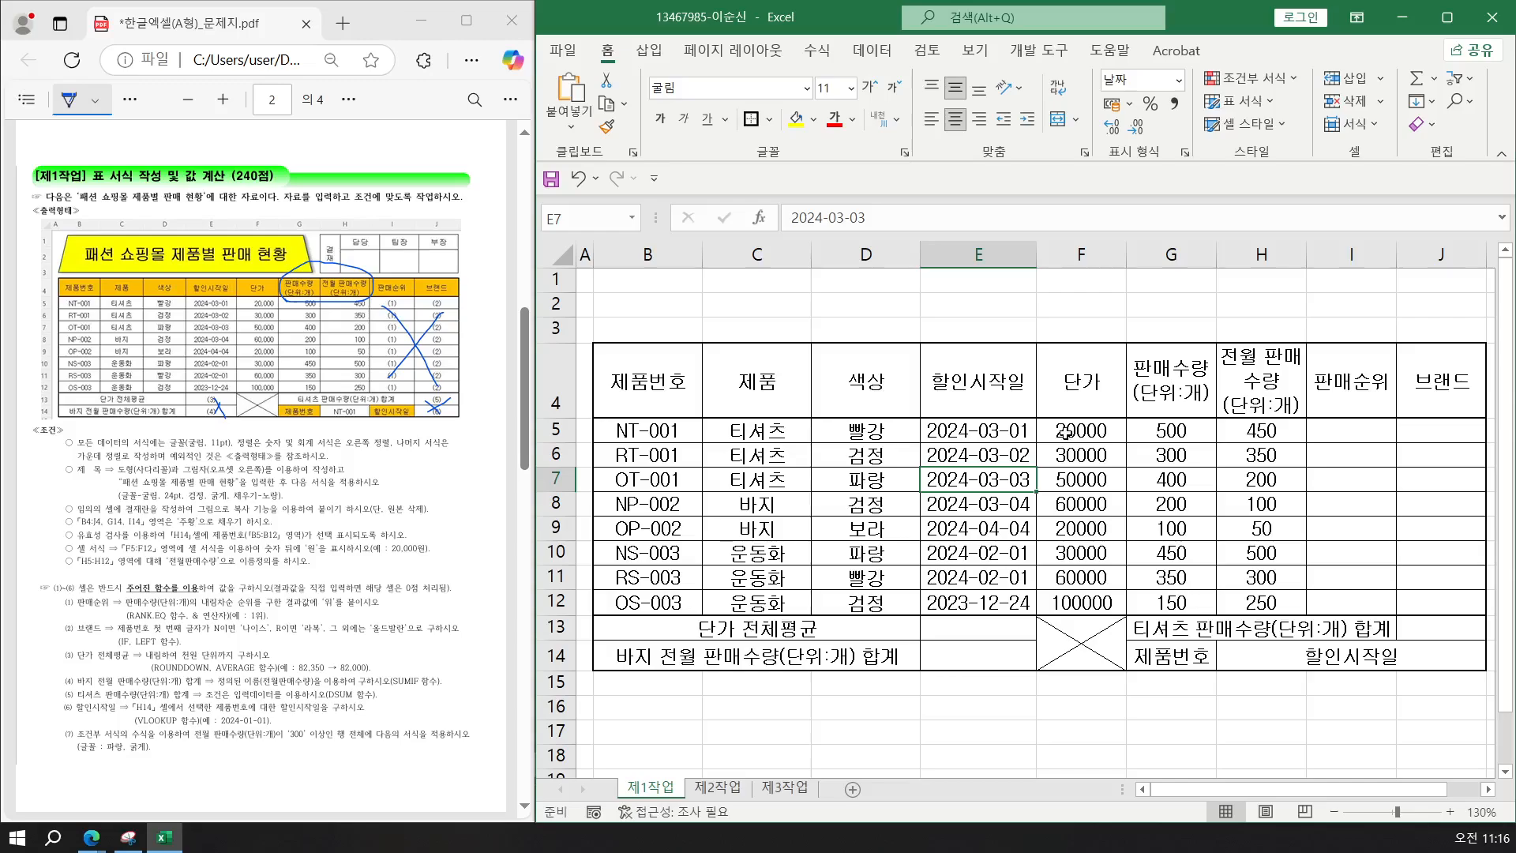
Right-align the numbers in F5:H12 and apply the comma style to the sales quantities in G5:G12.
drag(1064, 432, 1229, 608)
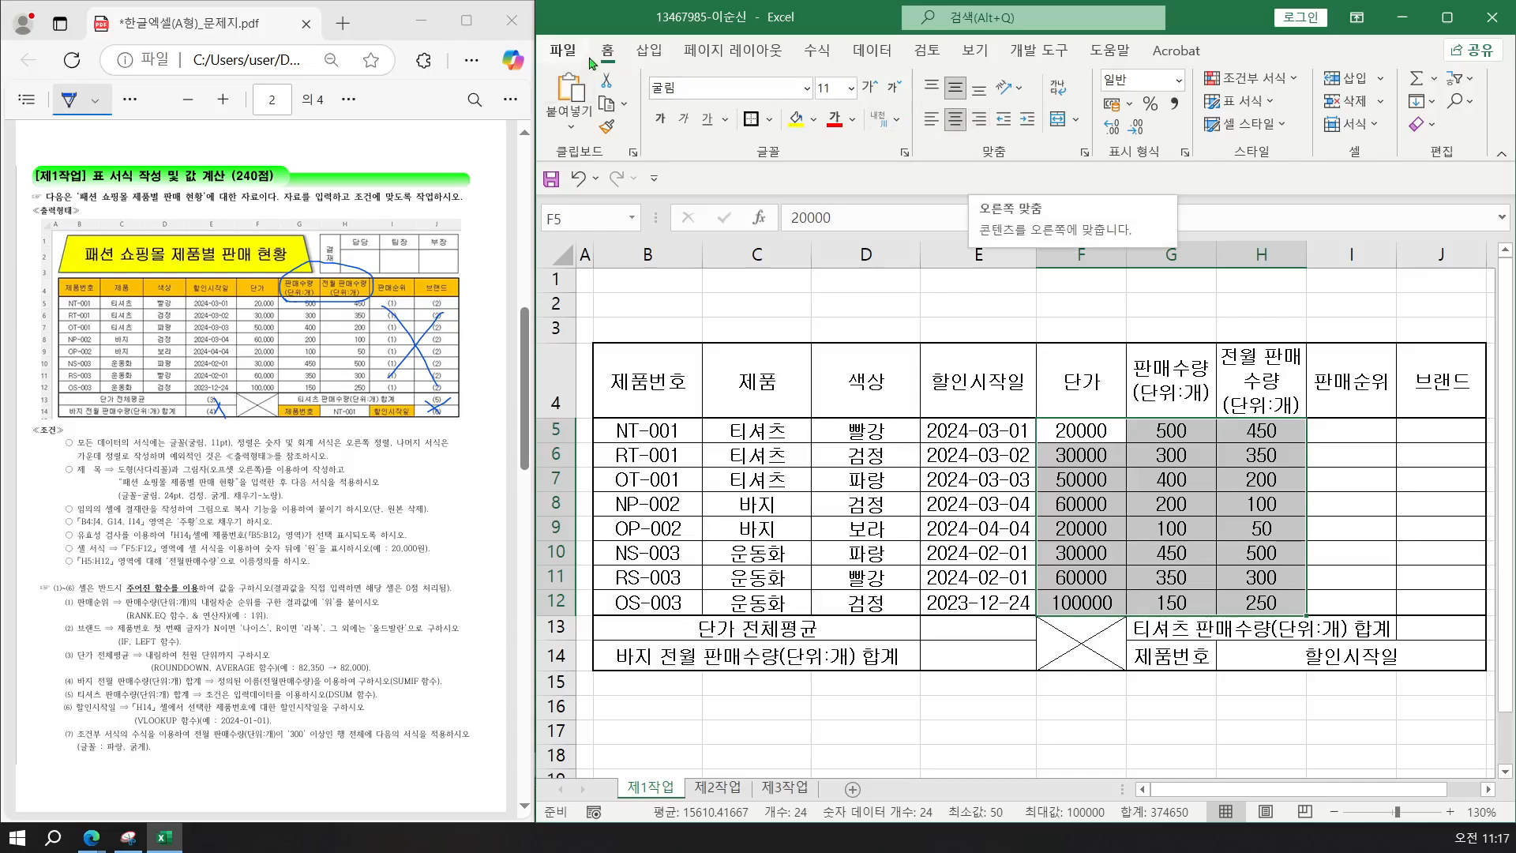
click(980, 120)
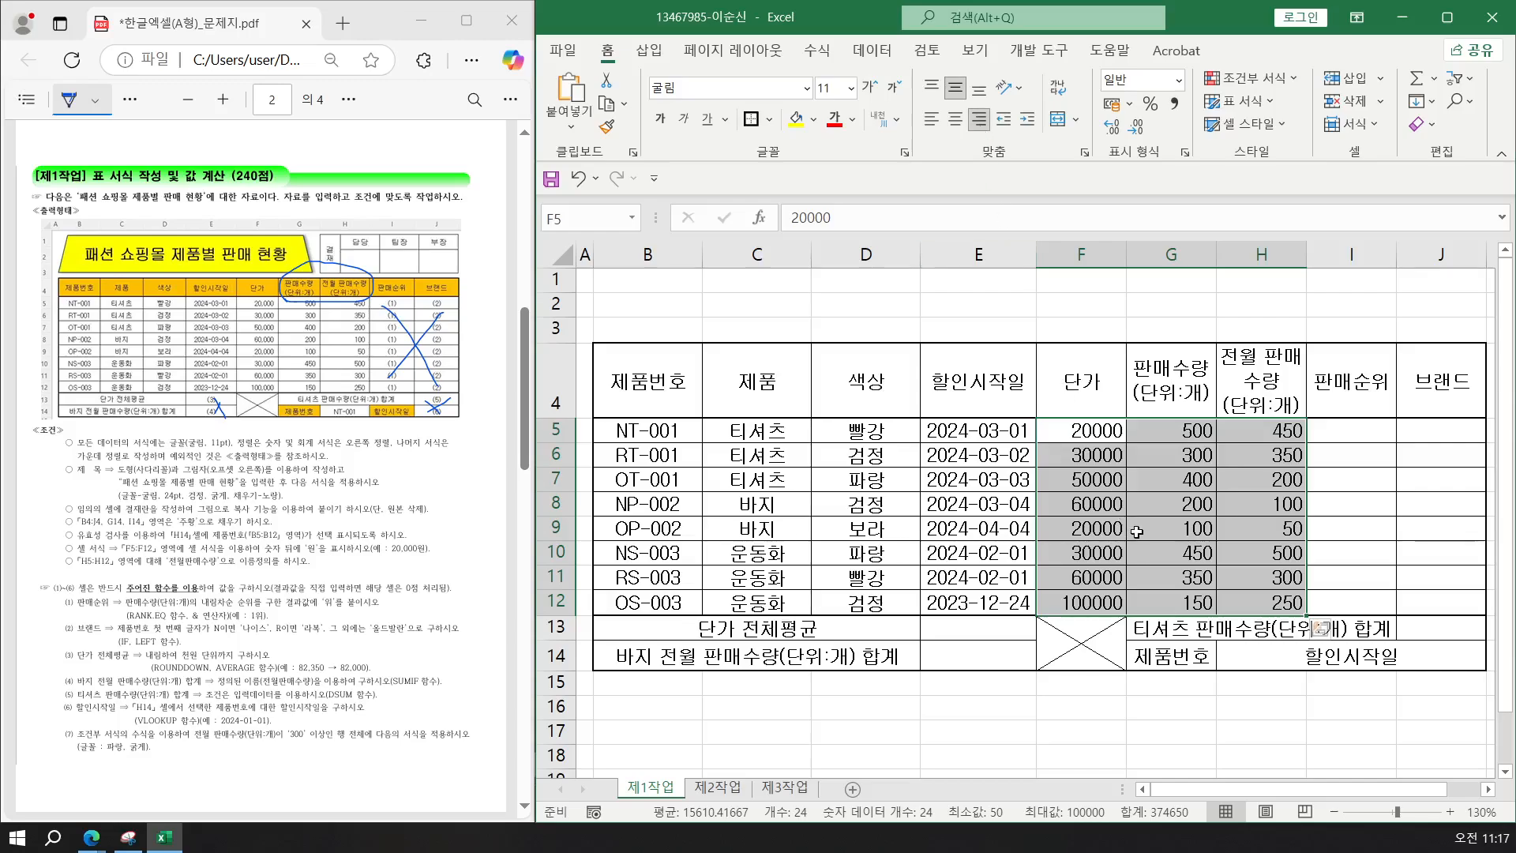
click(1146, 428)
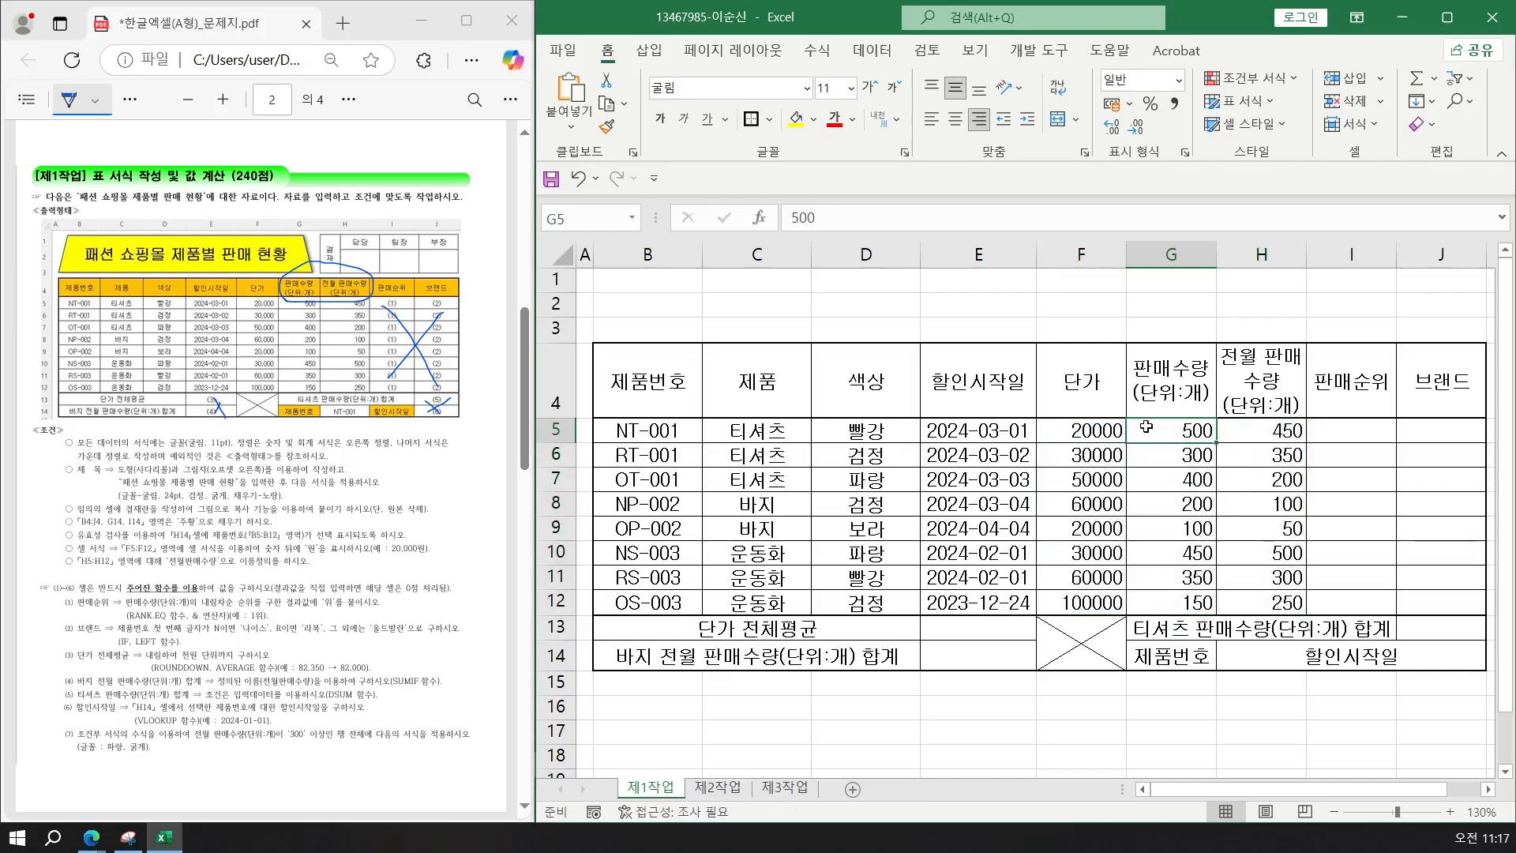
drag(1146, 428, 1159, 604)
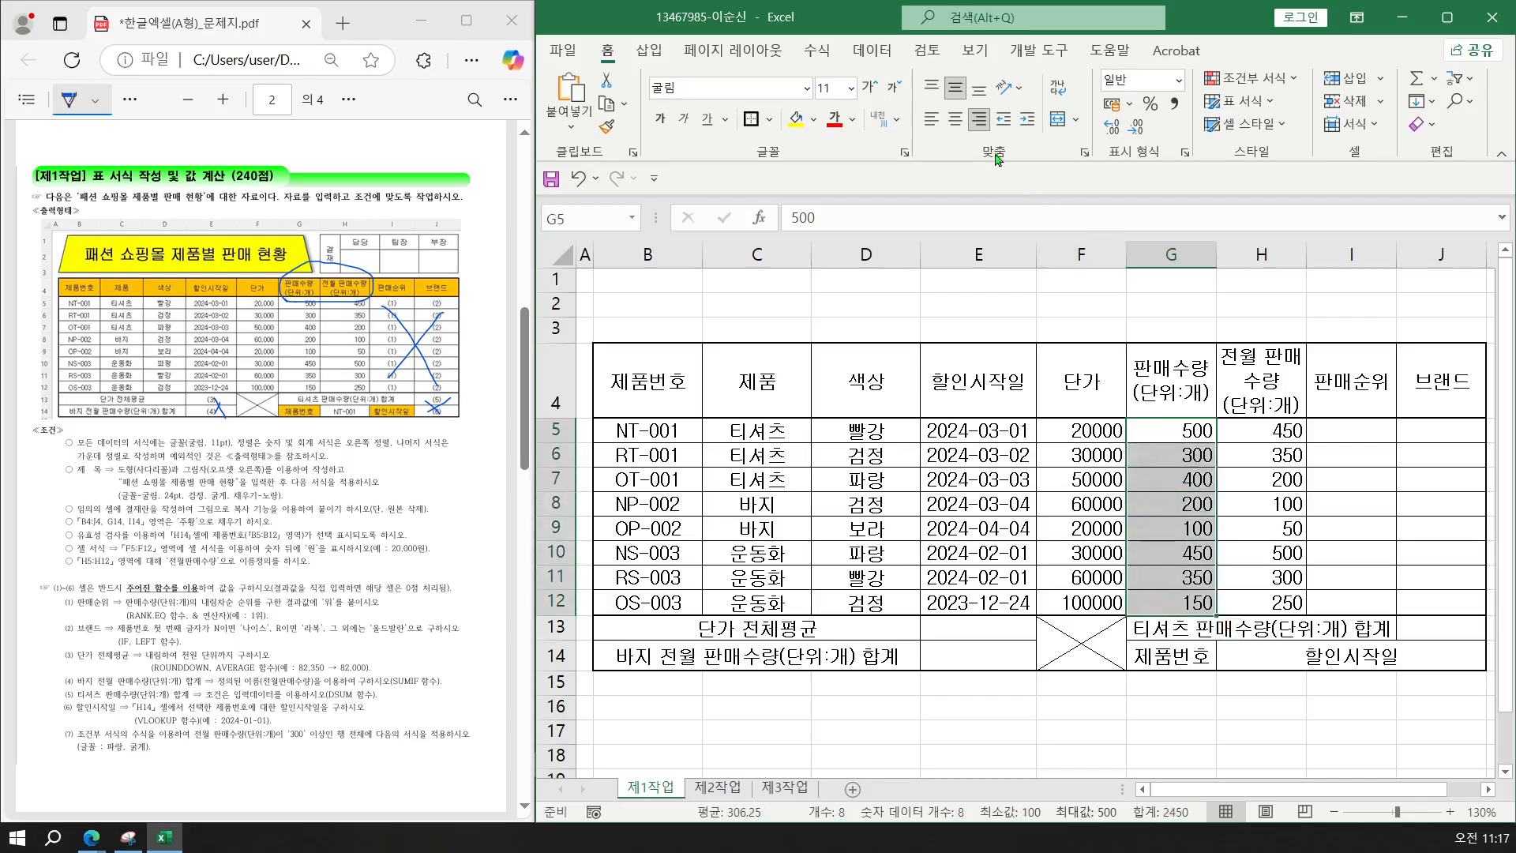
click(1175, 108)
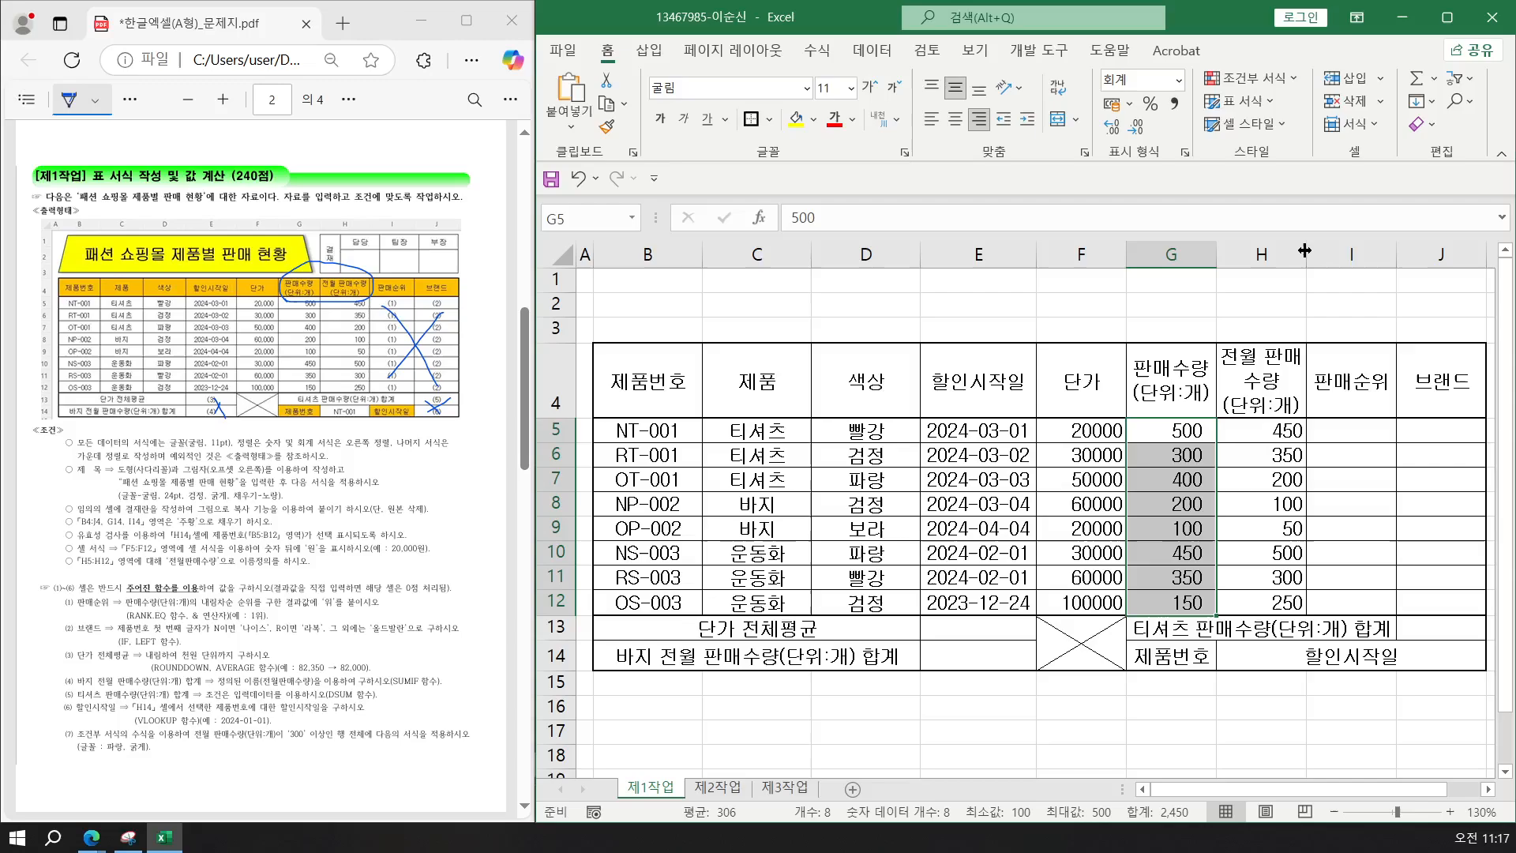
Widen column H so the header 전월 판매수량(단위:개) fits on two lines.
drag(1306, 251, 1304, 251)
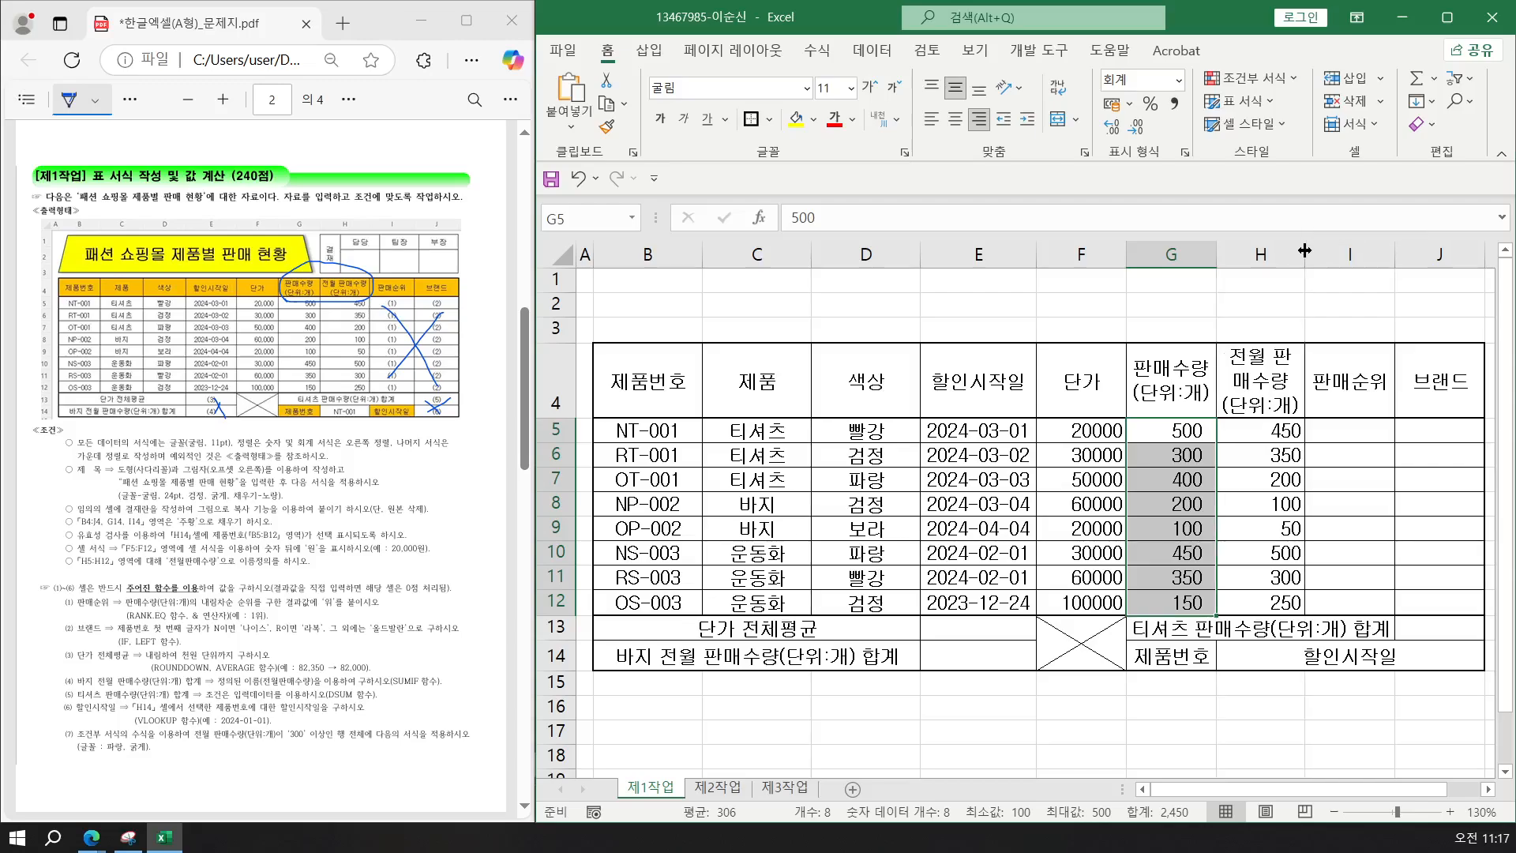
drag(1304, 250, 1353, 250)
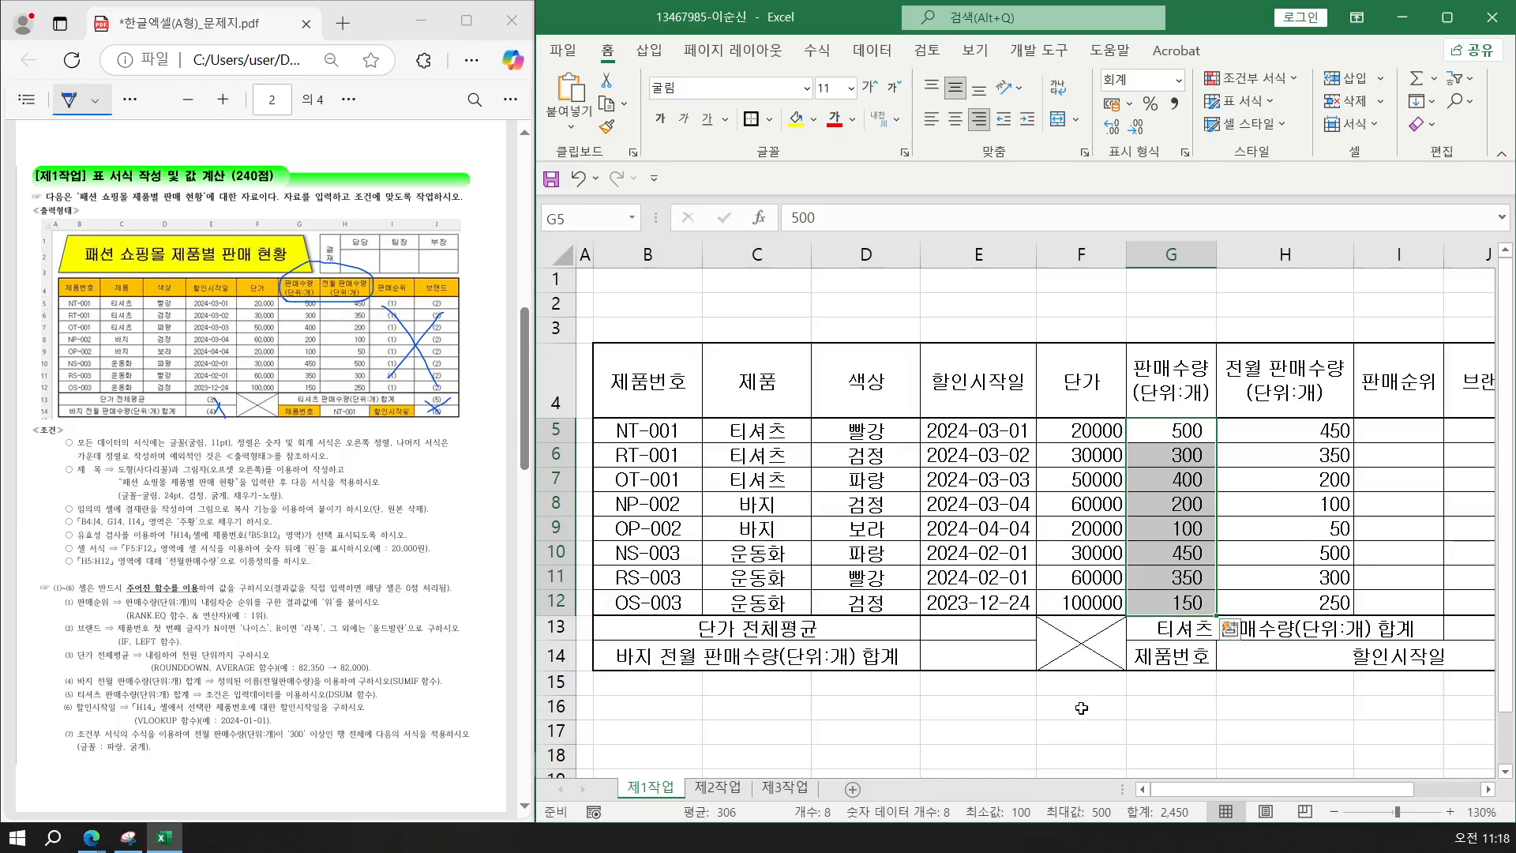
ctrl+scroll(1081, 708, down, 1)
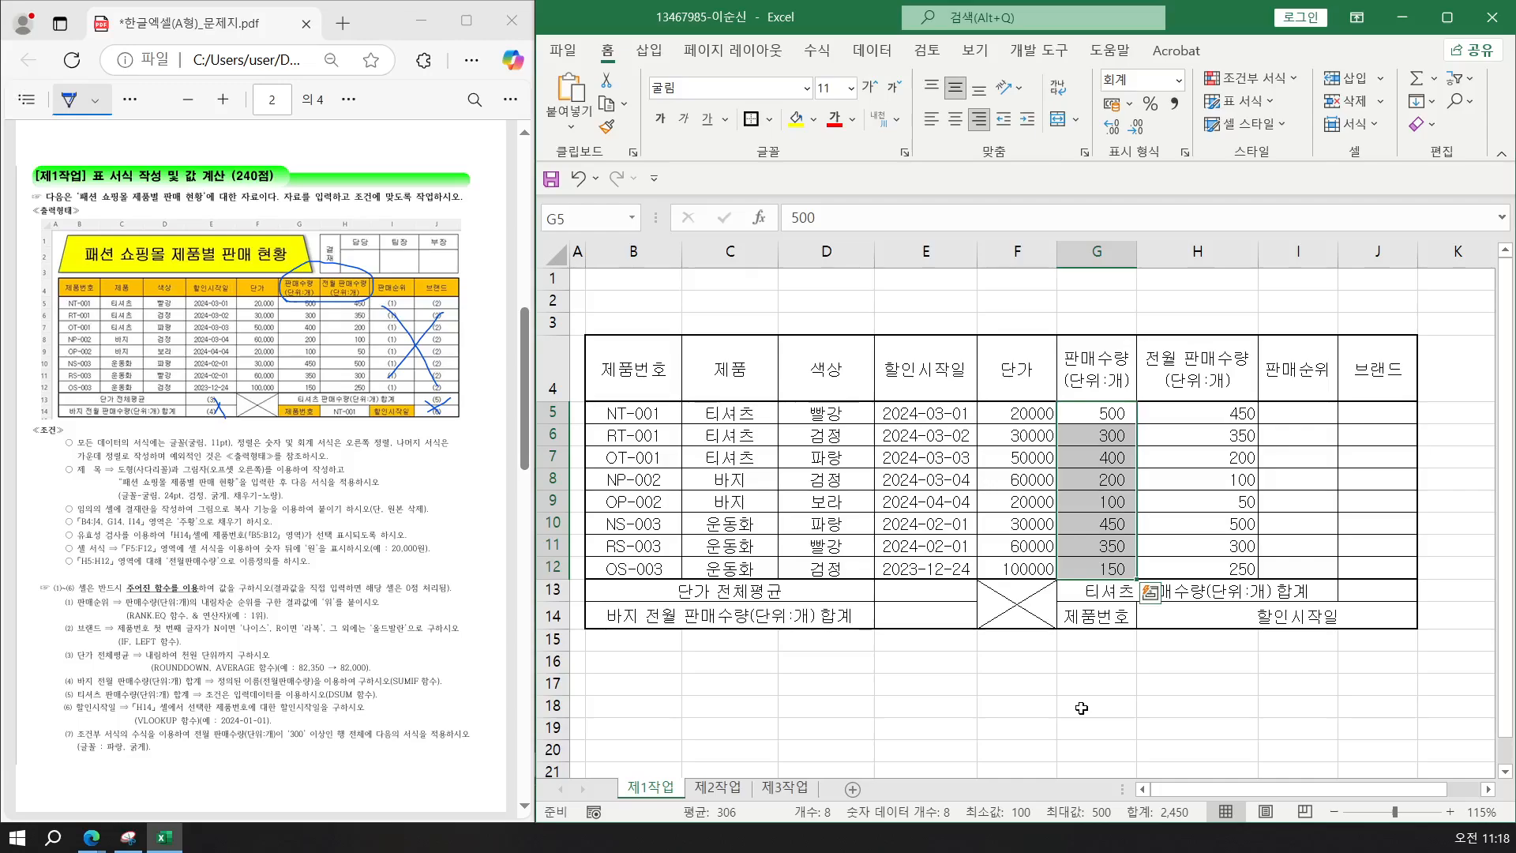
click(1022, 687)
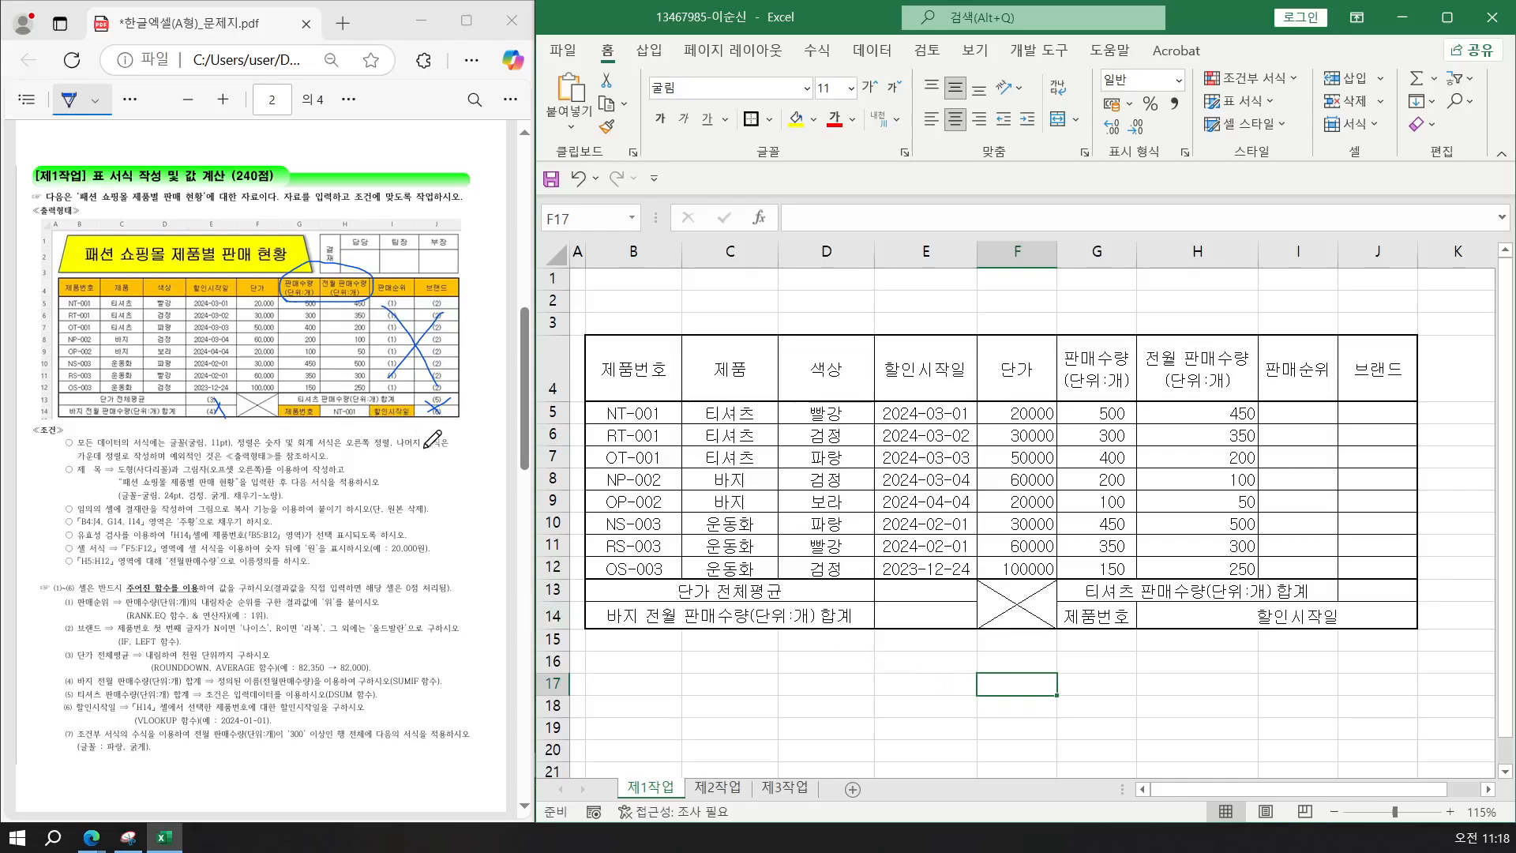
In the exam PDF, draw a pen line from the first condition's <출력형태> reference up towards the sample table.
click(319, 463)
mouse_move(319, 461)
mouse_down()
mouse_move(471, 462)
mouse_move(481, 408)
mouse_up()
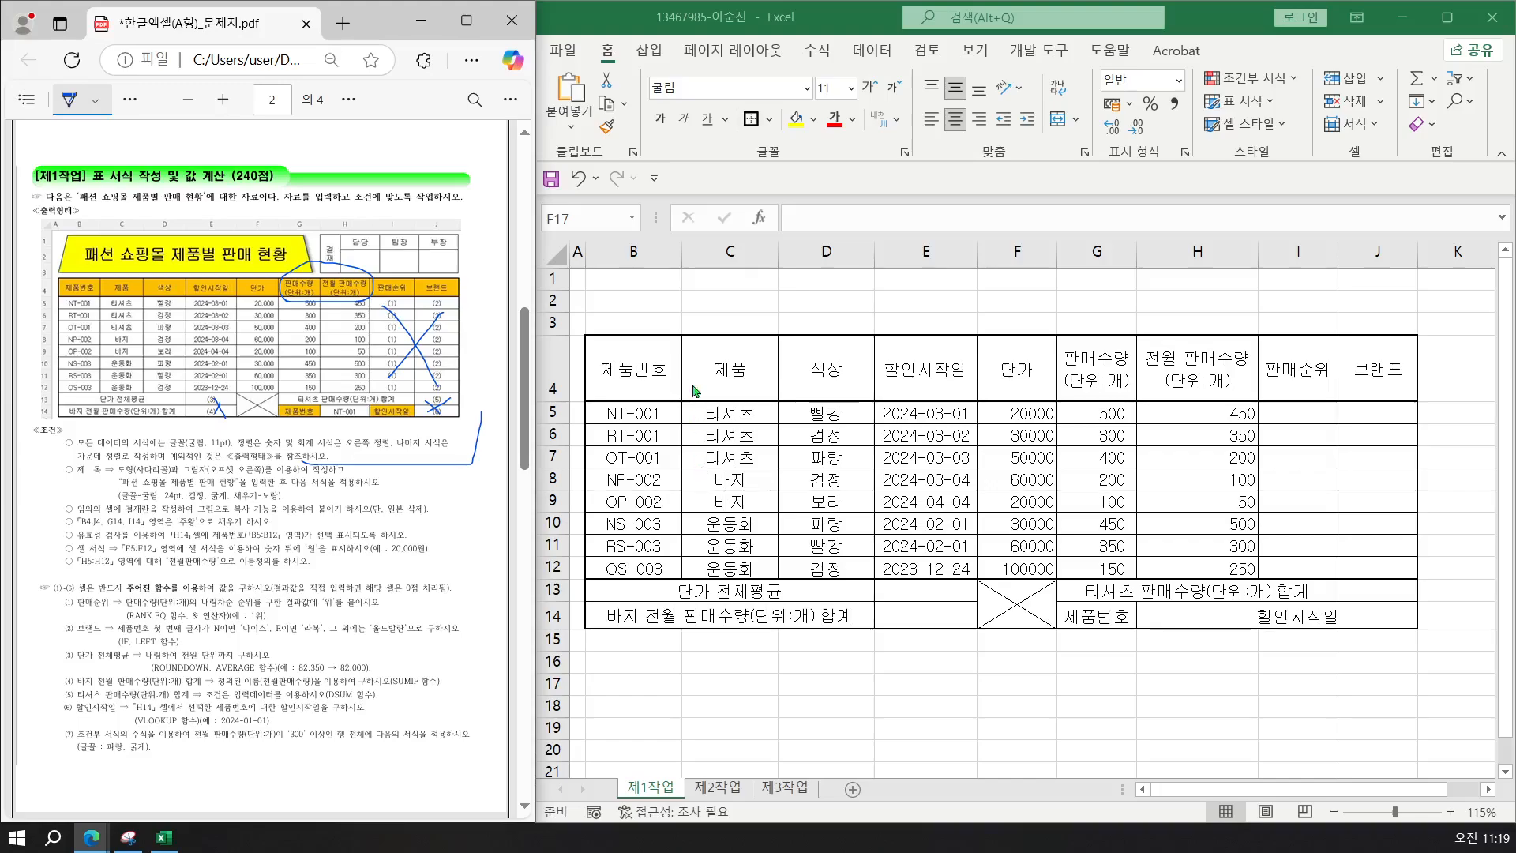
In the Excel workbook, draw a trapezoid about 12.5 cm wide and 1.33 cm high over rows 1 to 3, from column B into column G.
click(641, 61)
click(642, 58)
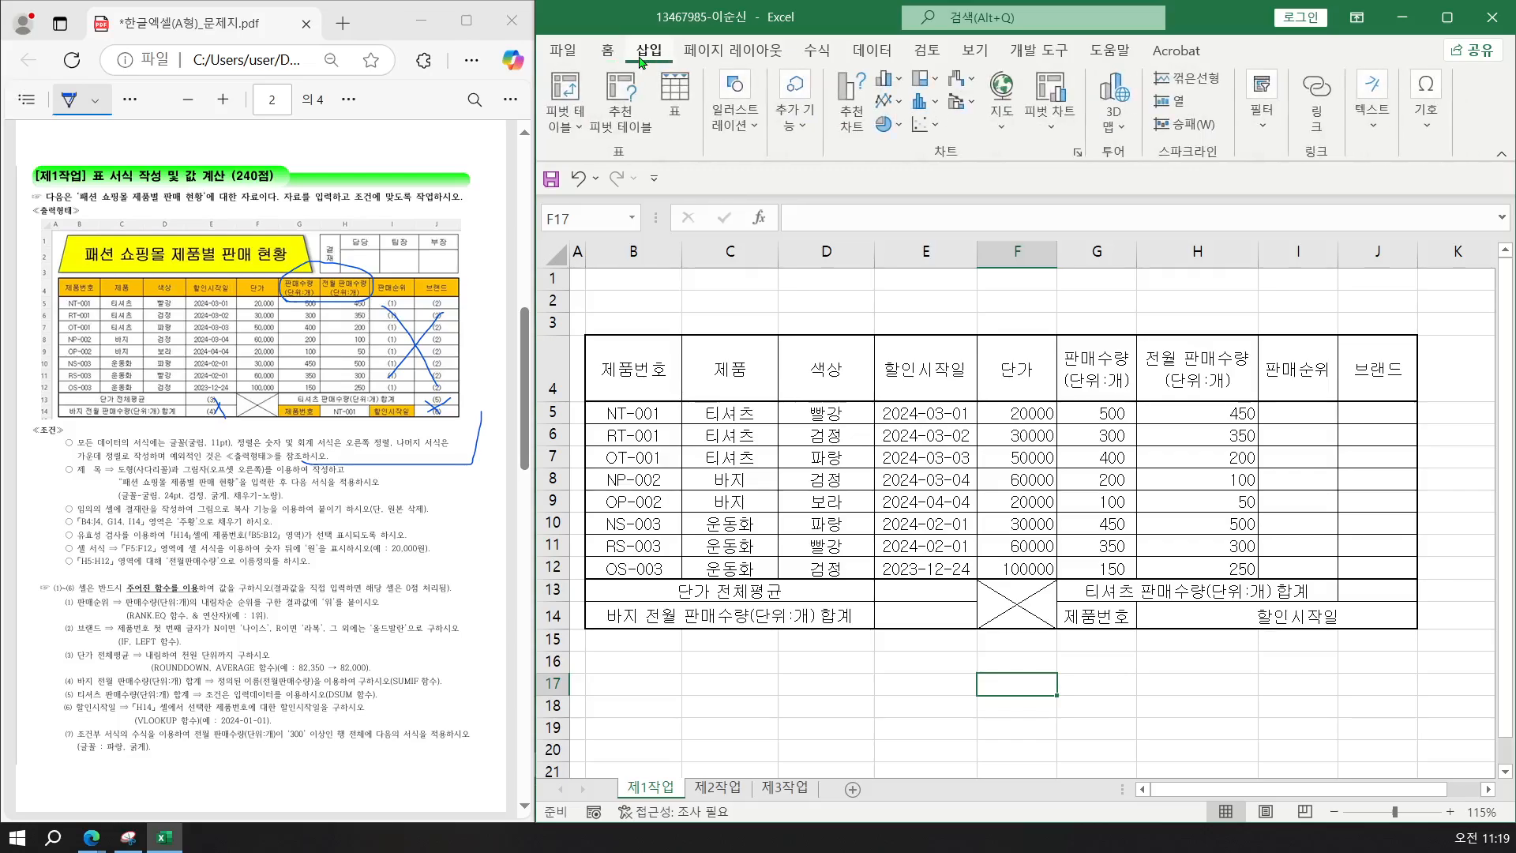
click(751, 127)
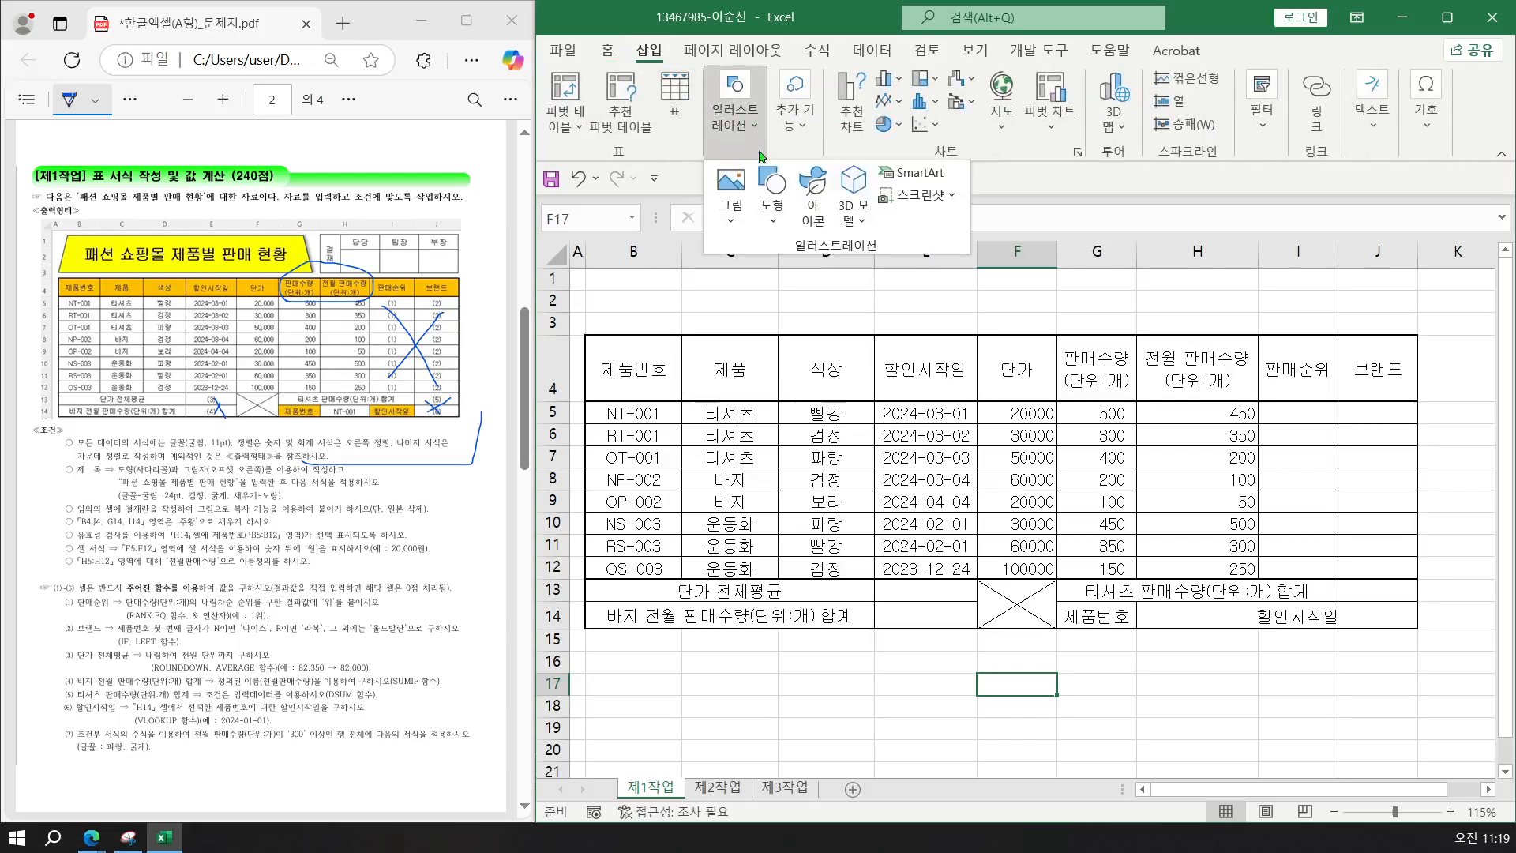
click(773, 206)
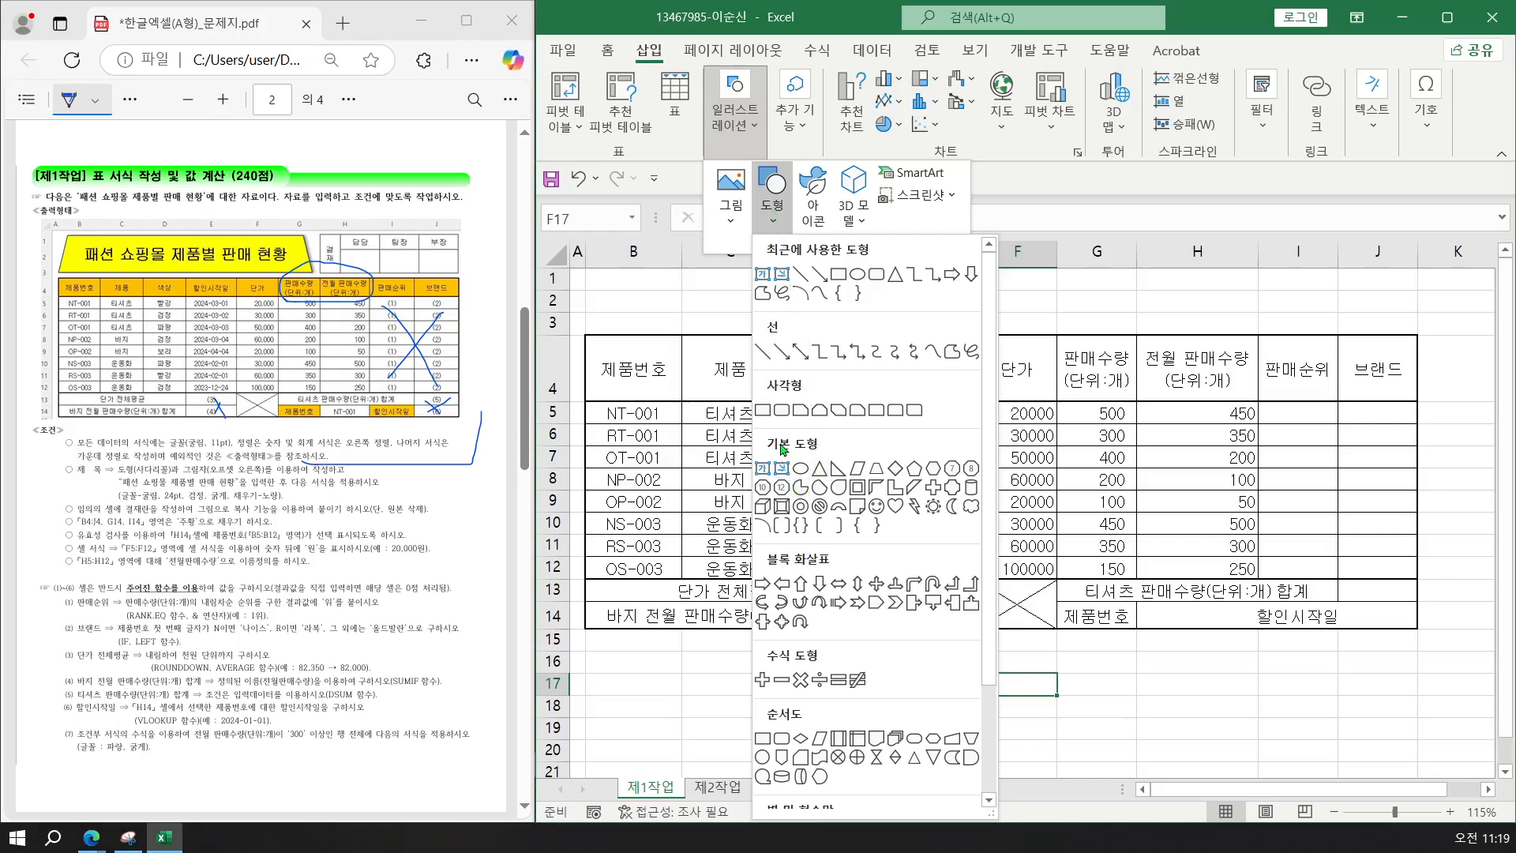
click(876, 472)
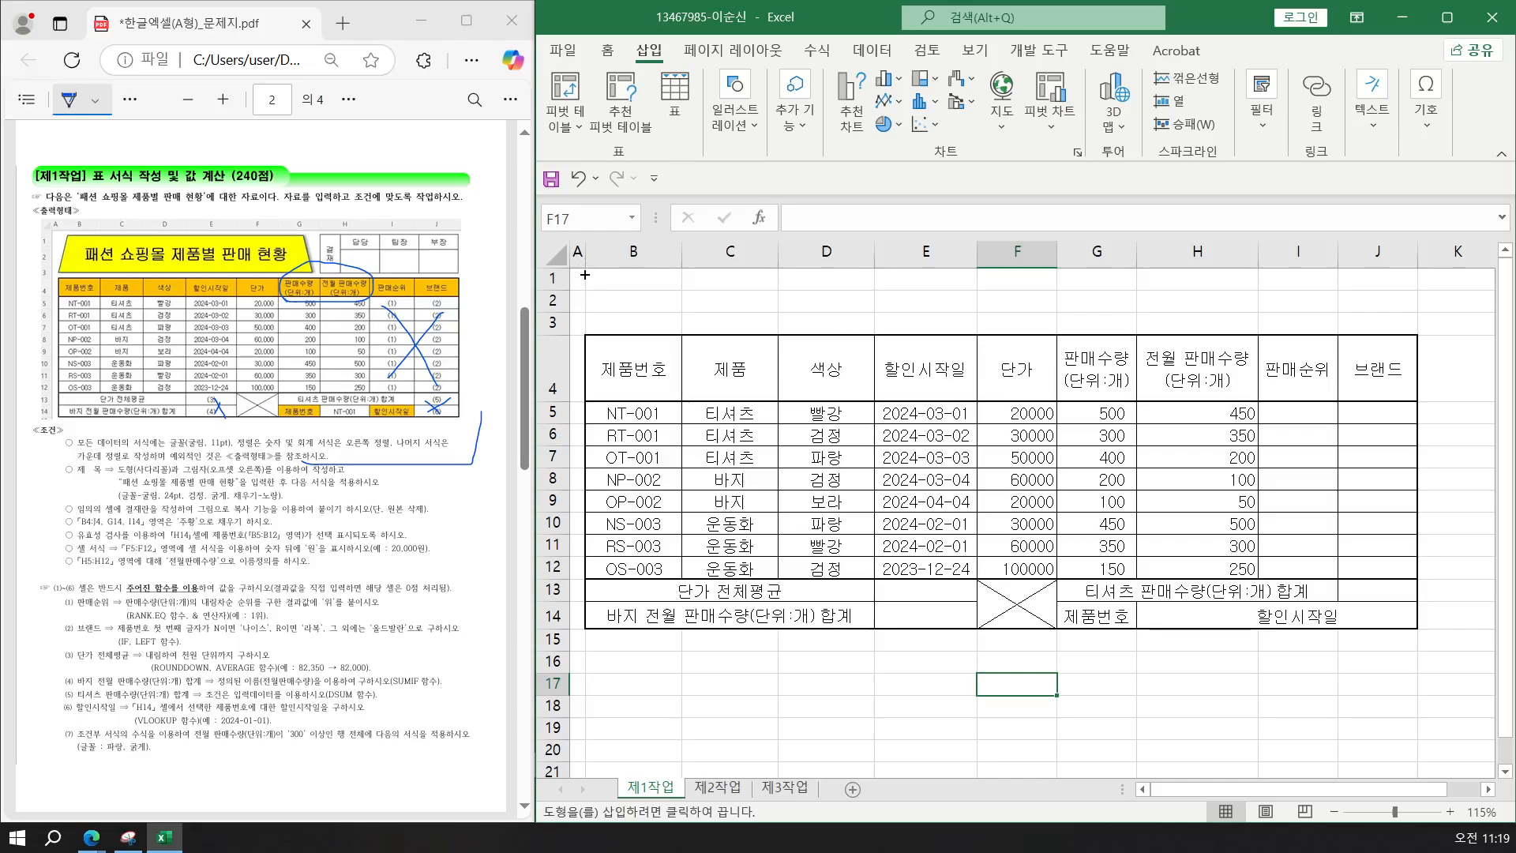
drag(585, 274, 1121, 329)
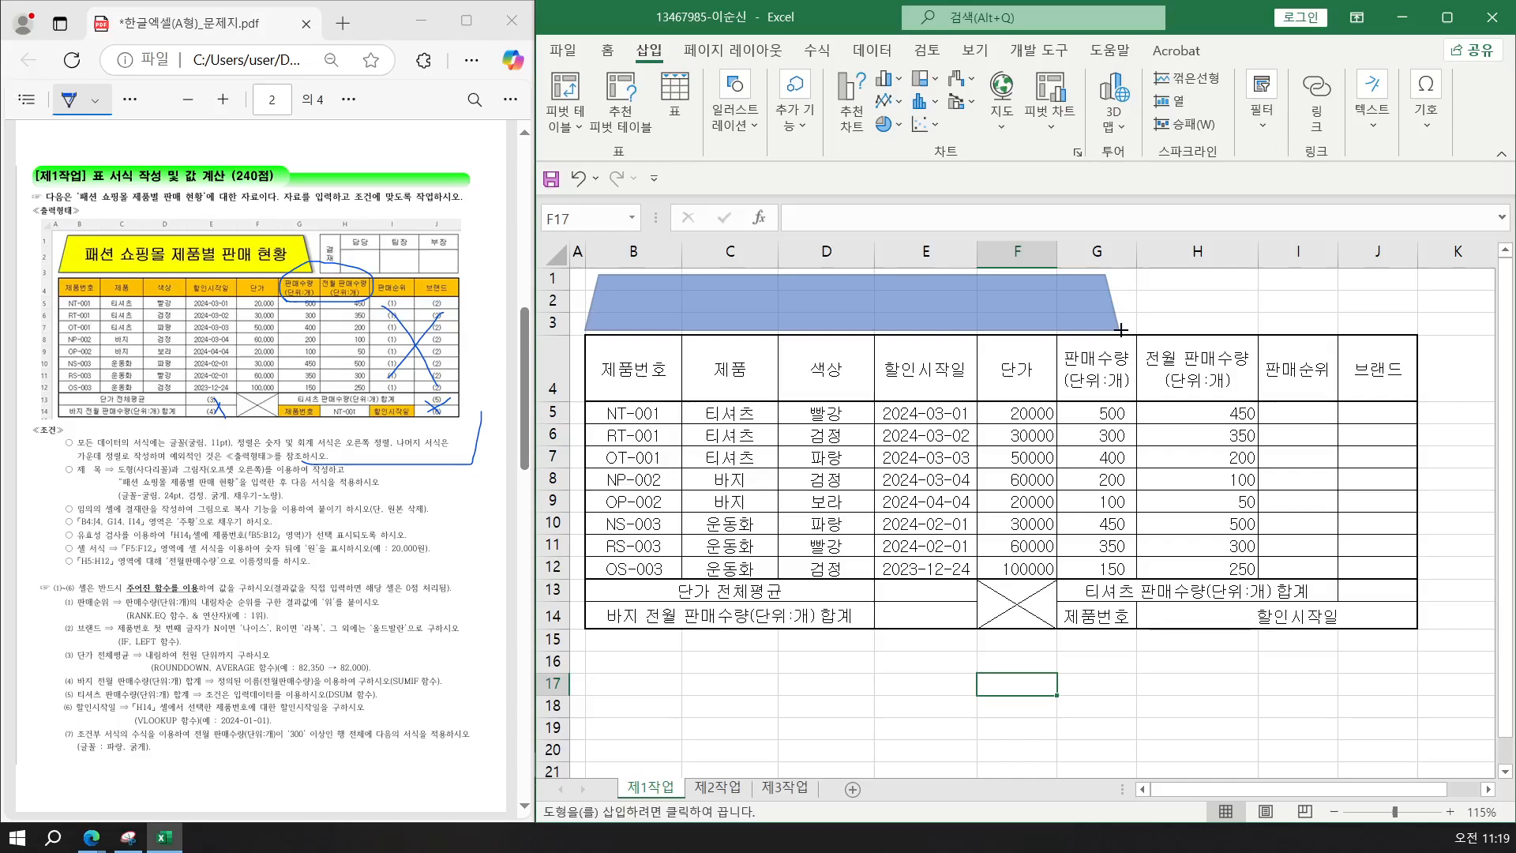
drag(1121, 329, 1122, 331)
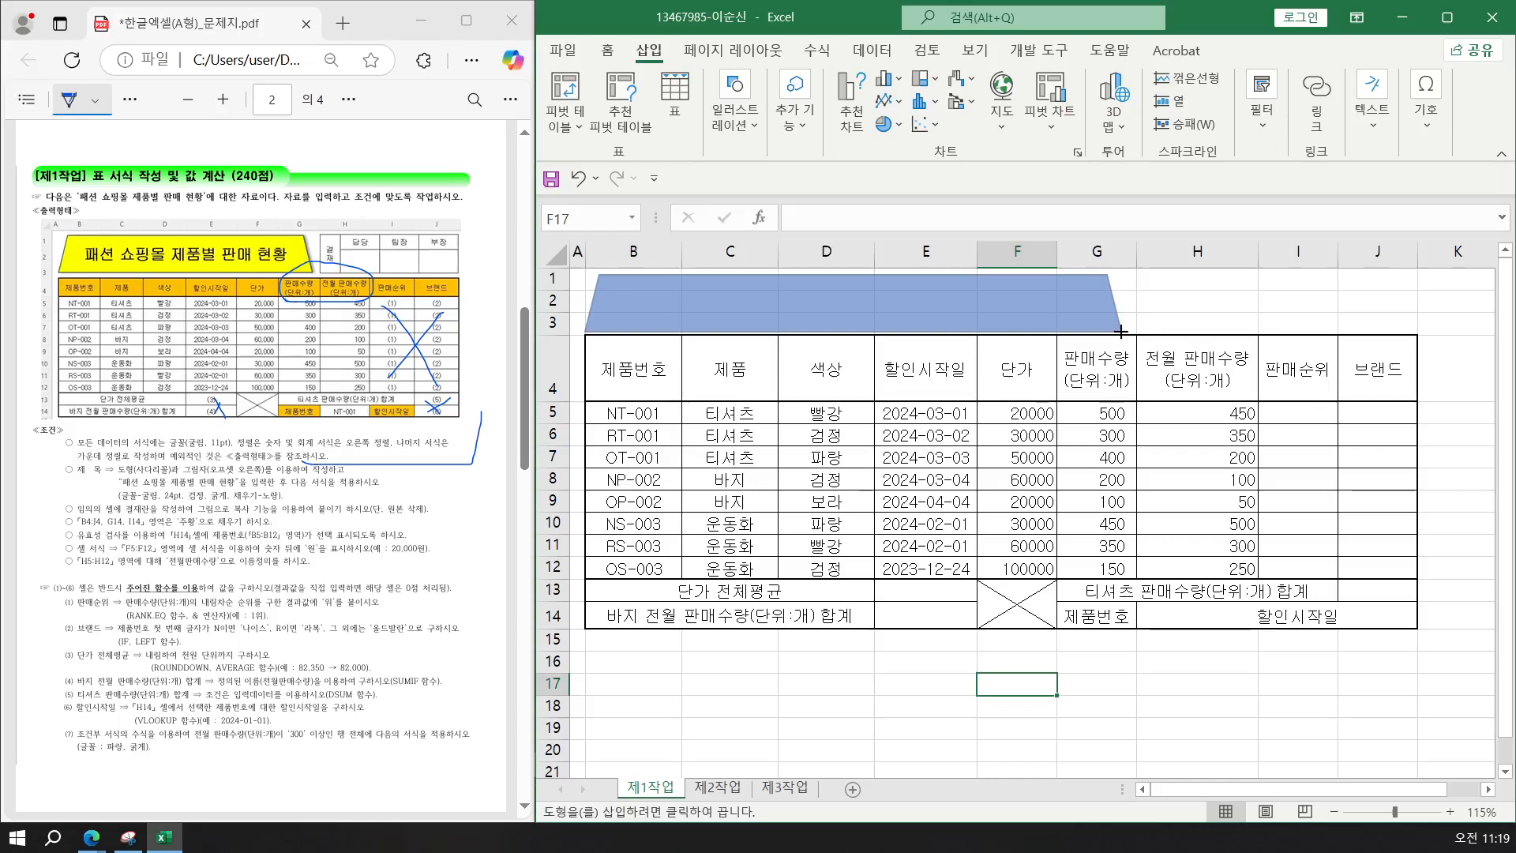
drag(1121, 331, 1121, 330)
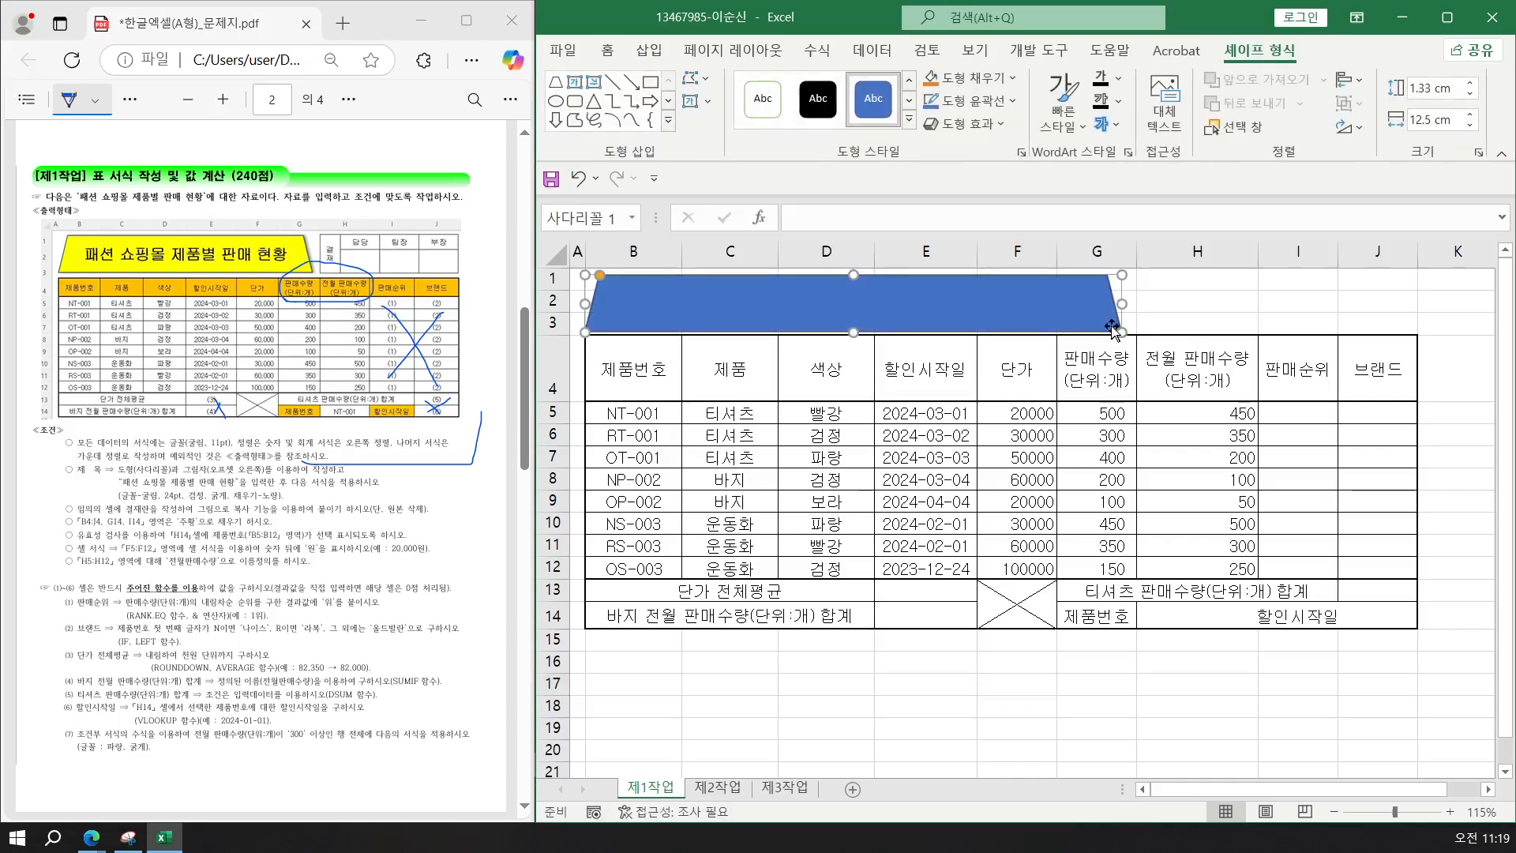
Enter the title 패션 쇼핑몰 제품별 판매 현황 in the trapezoid.
text(패션)
text( 쇼핑몰 ㅈ)
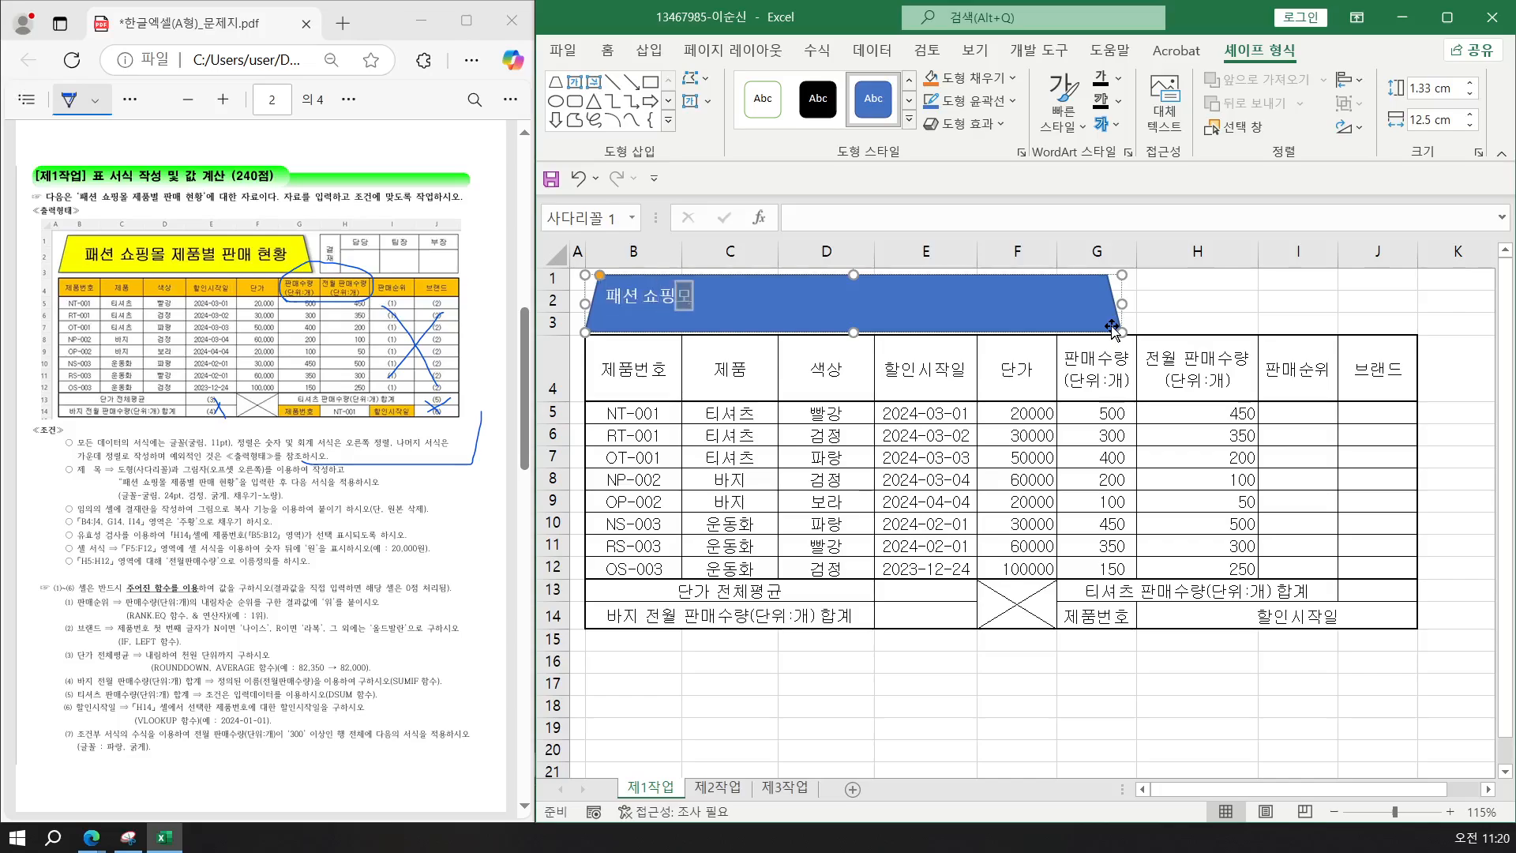
text(제품별)
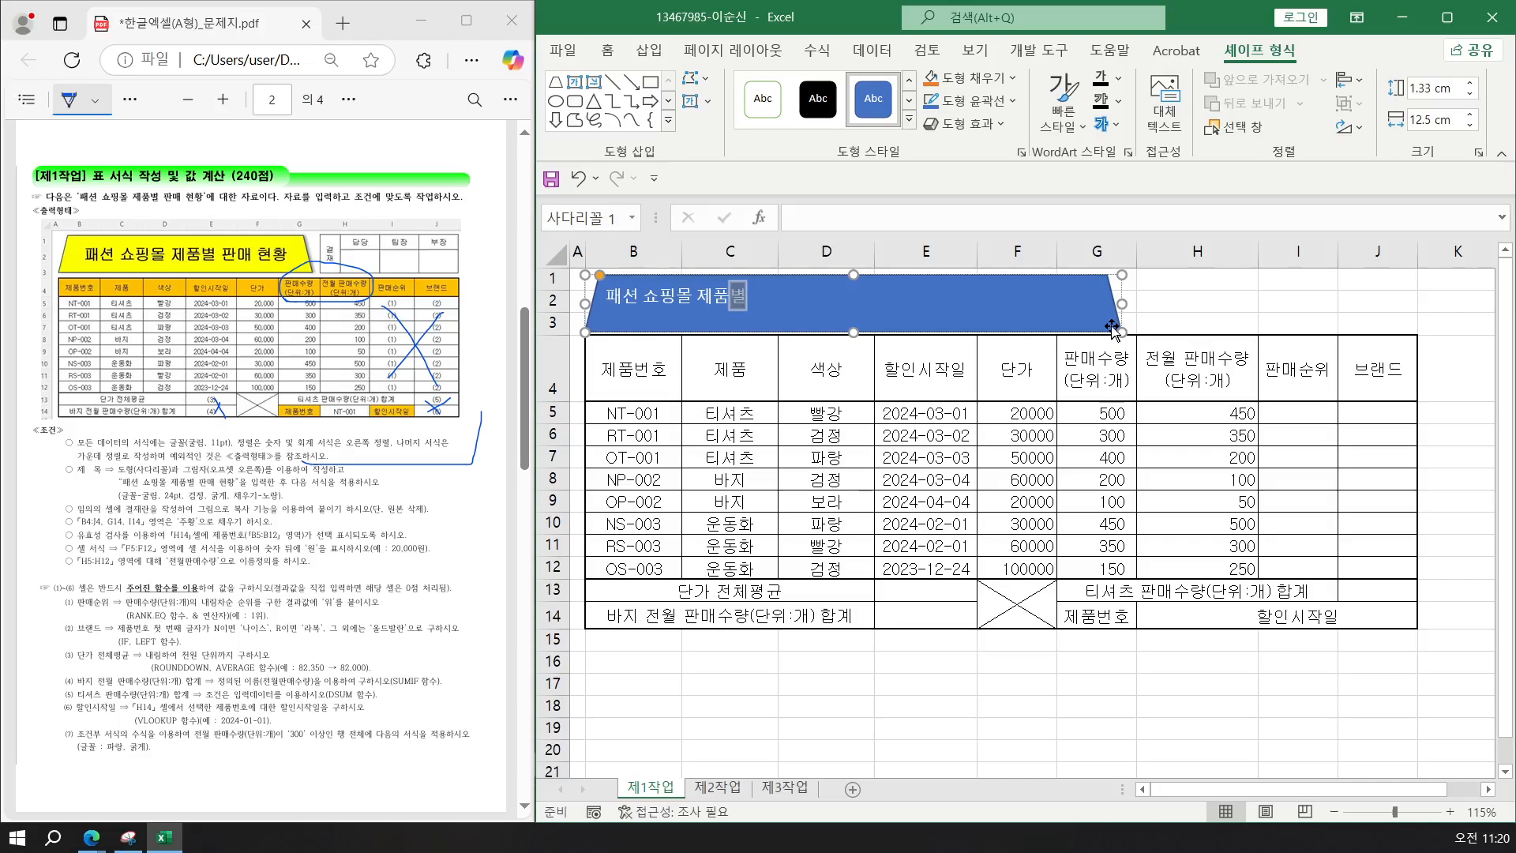
text( 판매 현화)
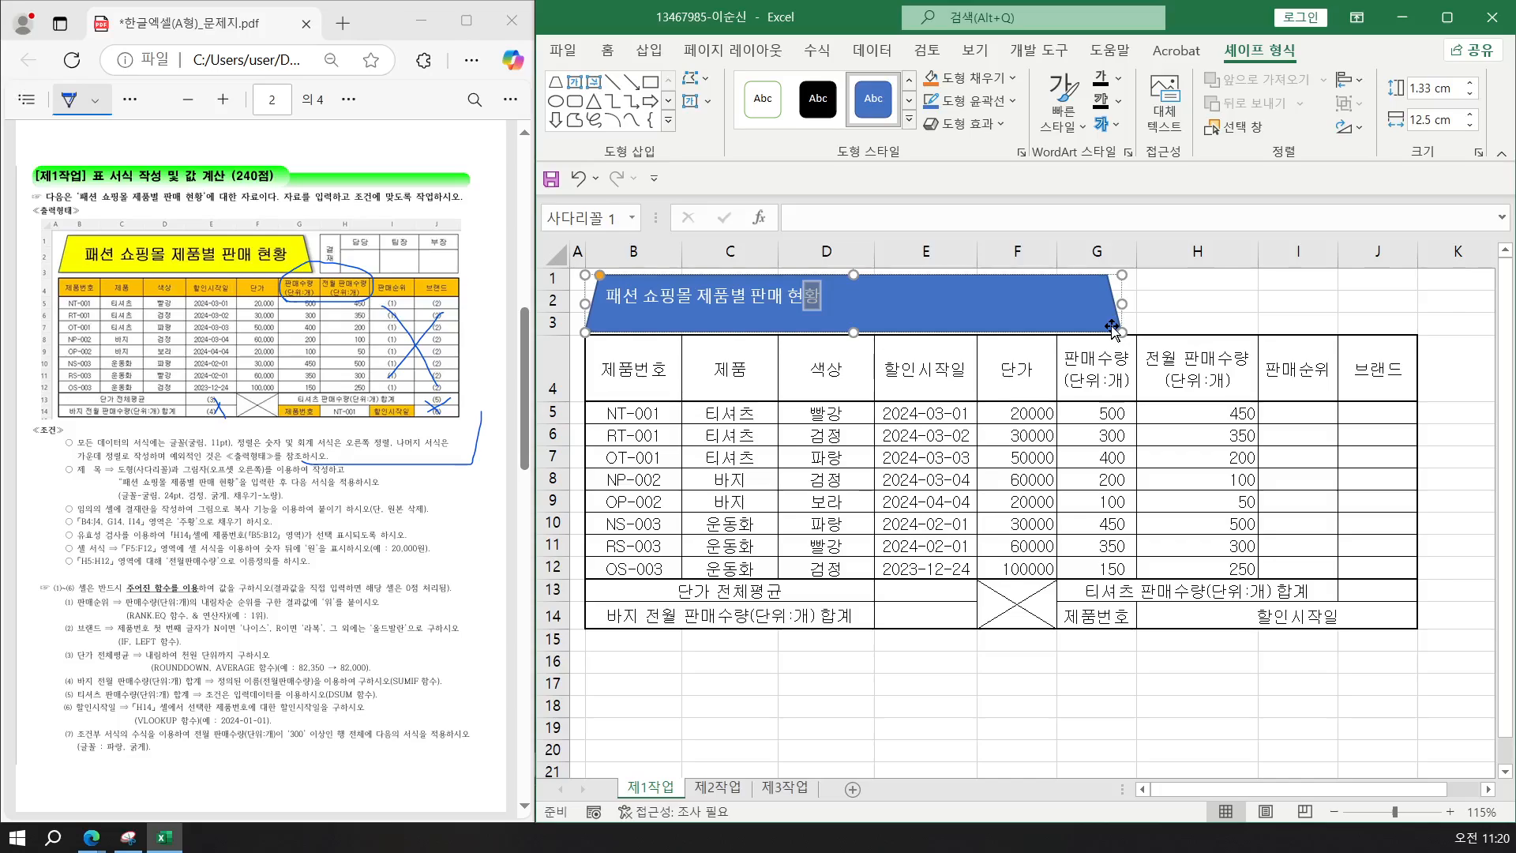
Apply the outer offset-right shadow (오프셋: 오른쪽) to the title trapezoid.
click(983, 302)
click(973, 126)
mouse_move(985, 216)
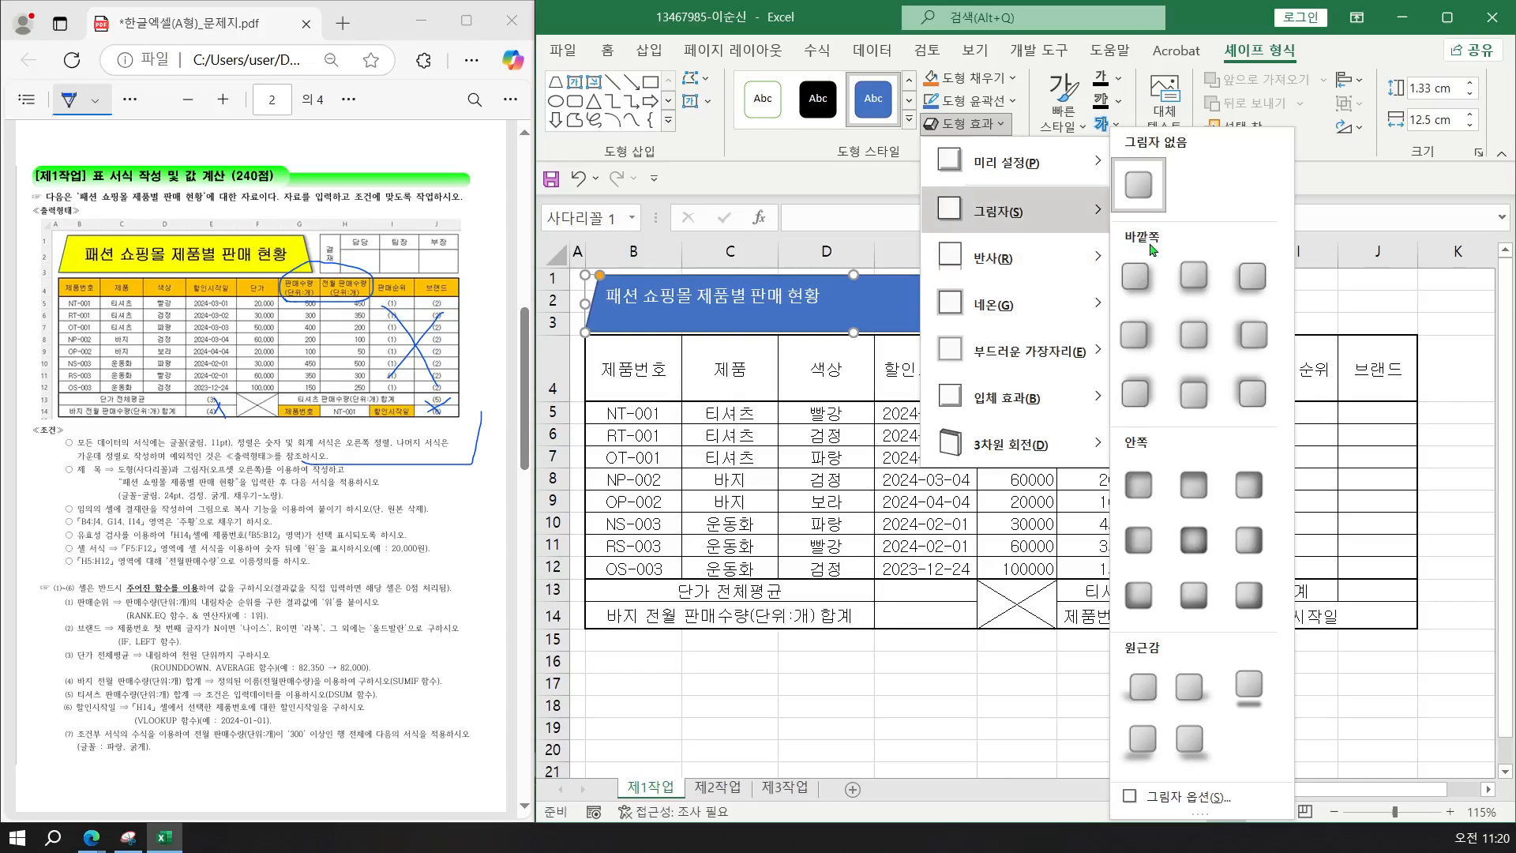
click(1138, 345)
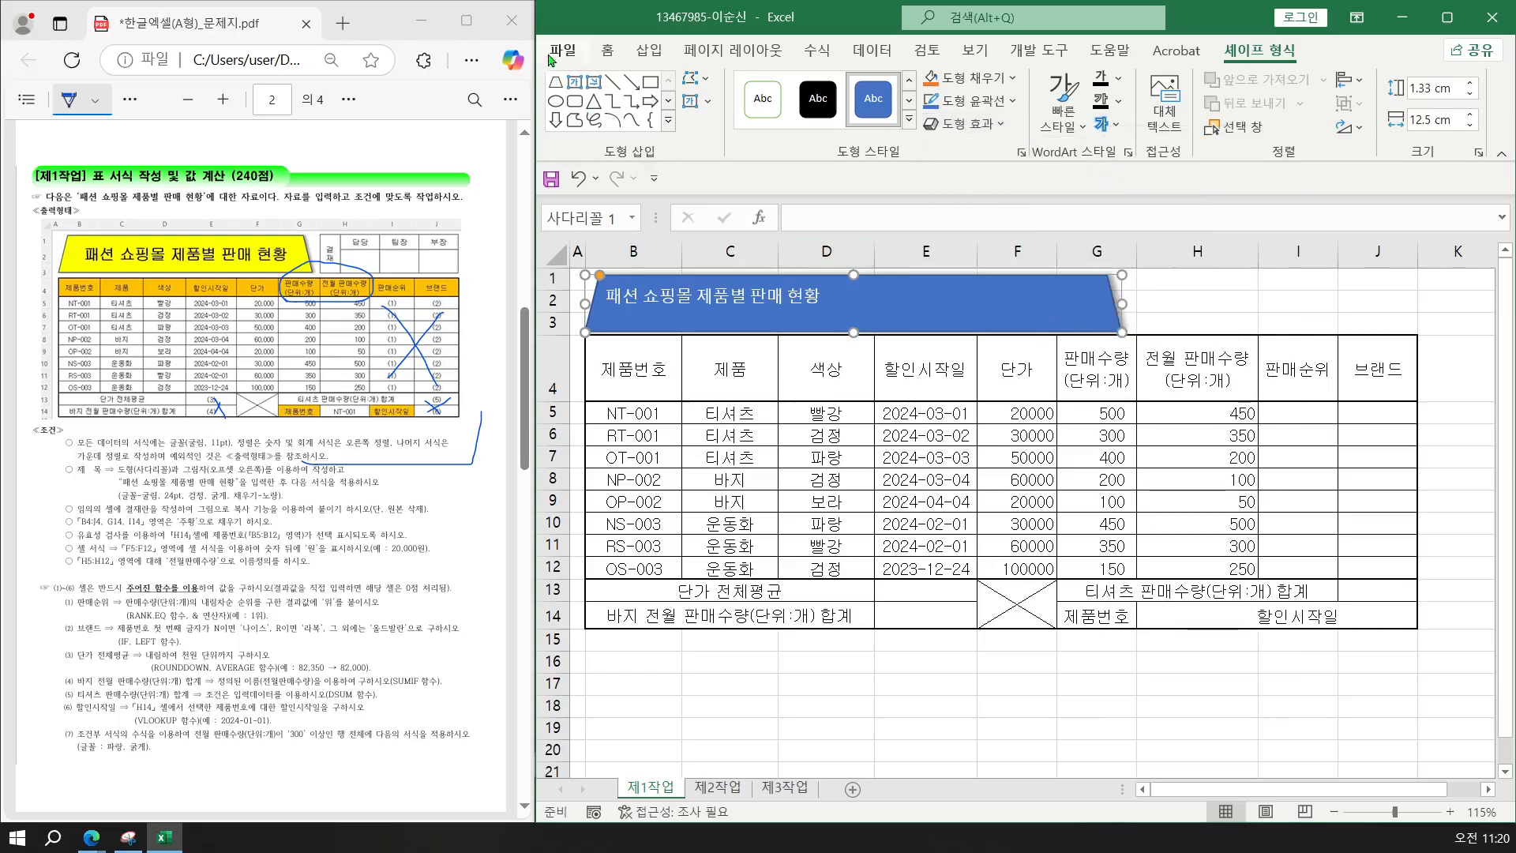
Set the font of the title trapezoid's text to 굴림.
click(608, 52)
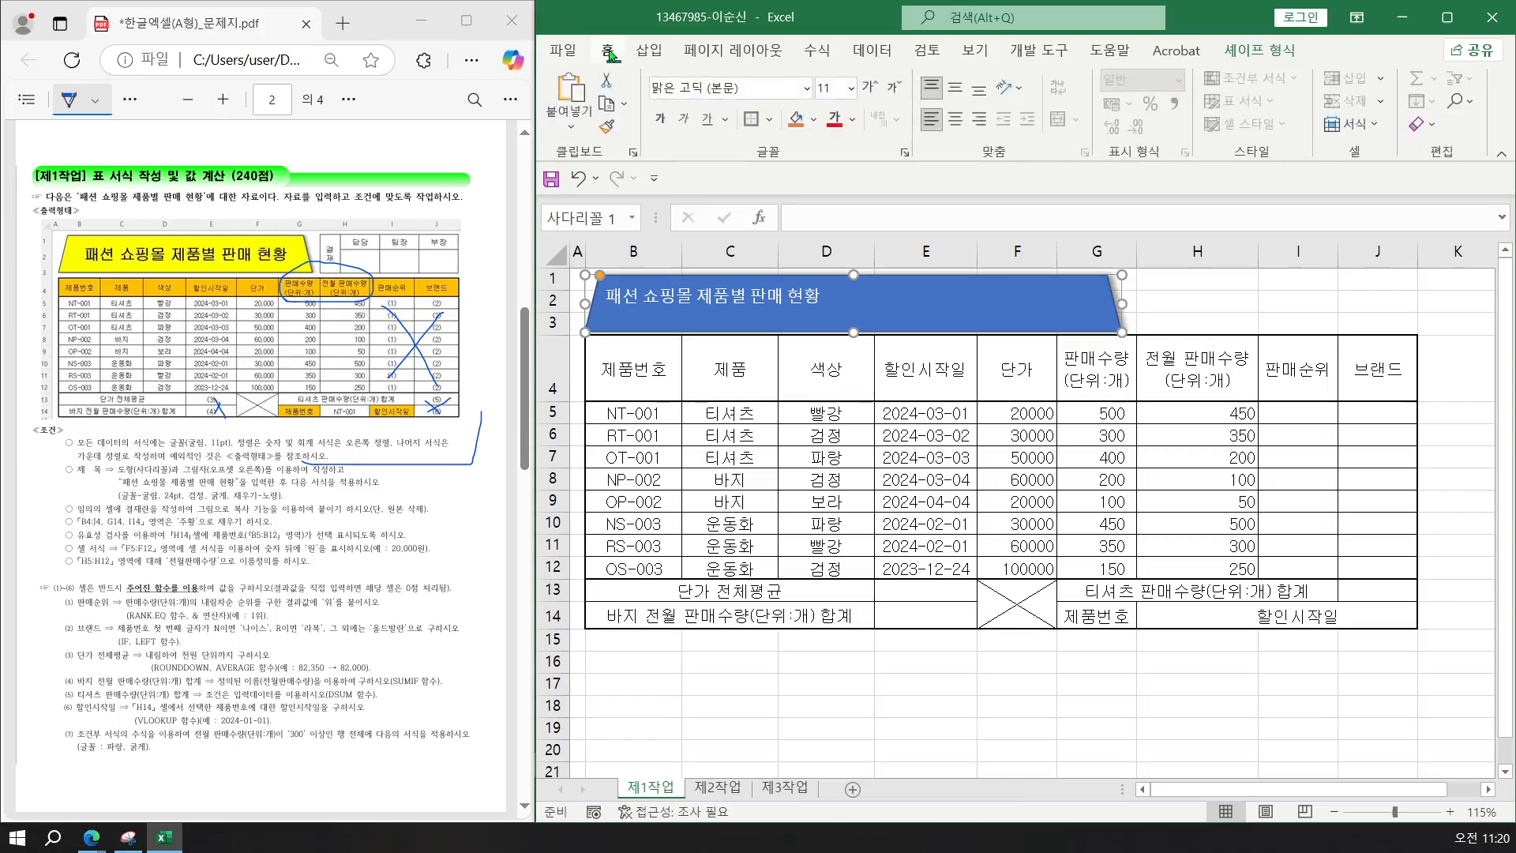
click(660, 88)
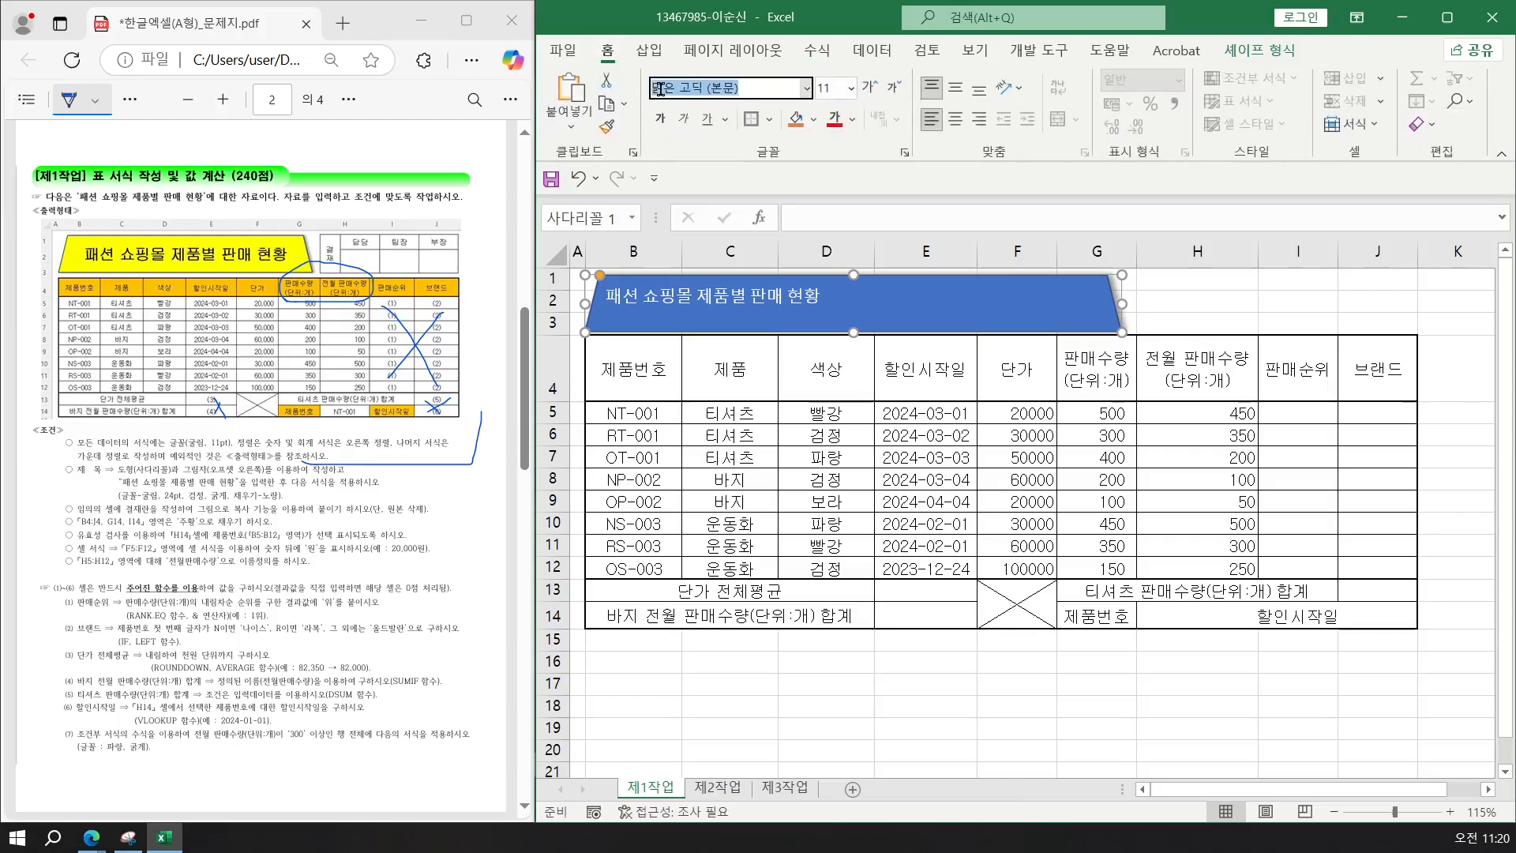
text(굴림)
key(Return)
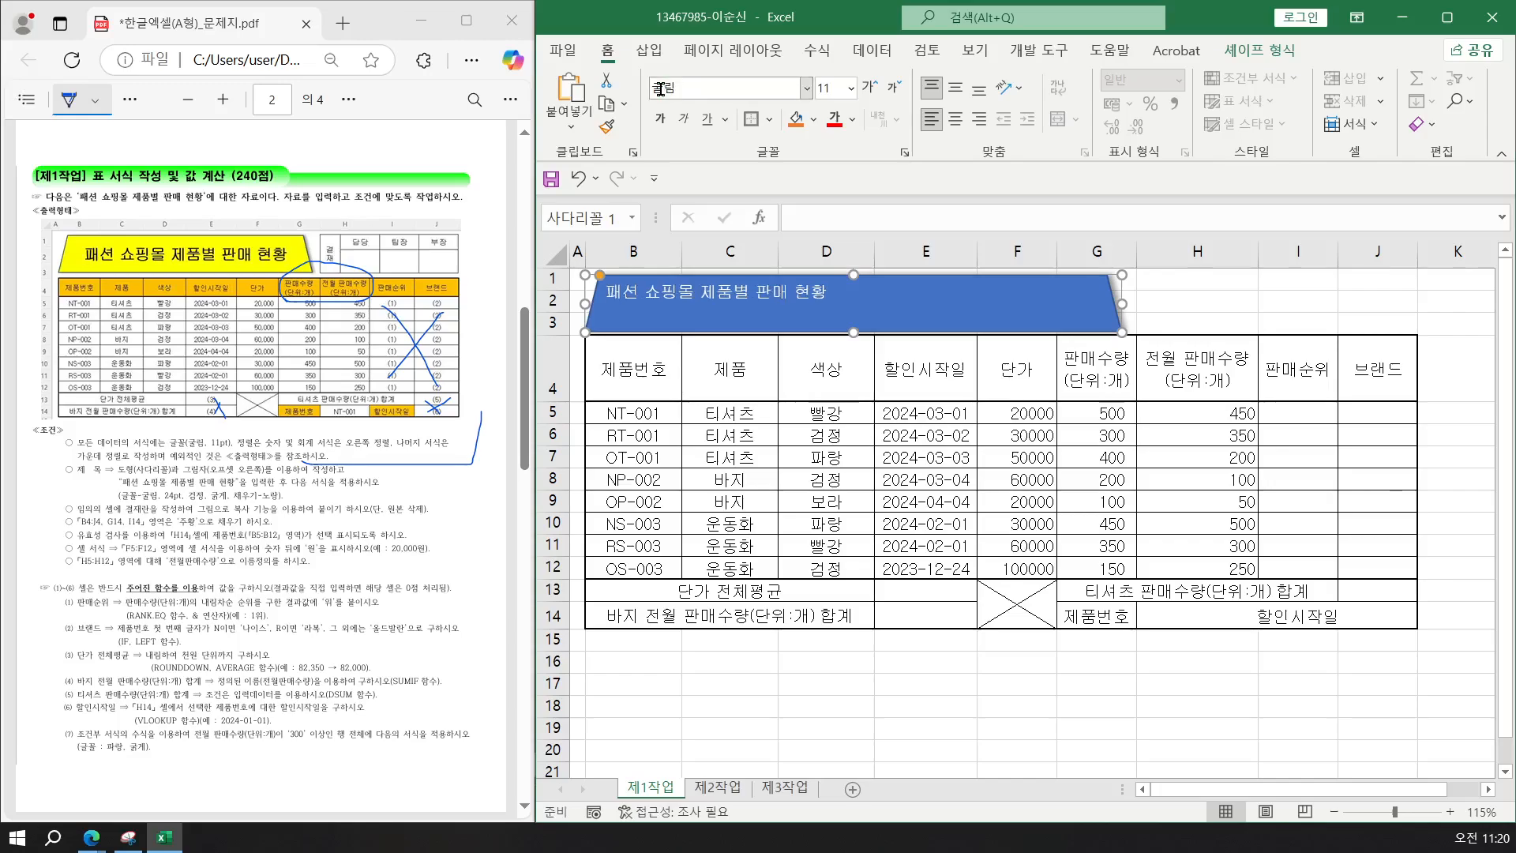
Make the title trapezoid's text 24 pt bold and fill the shape with standard yellow (노랑).
click(830, 88)
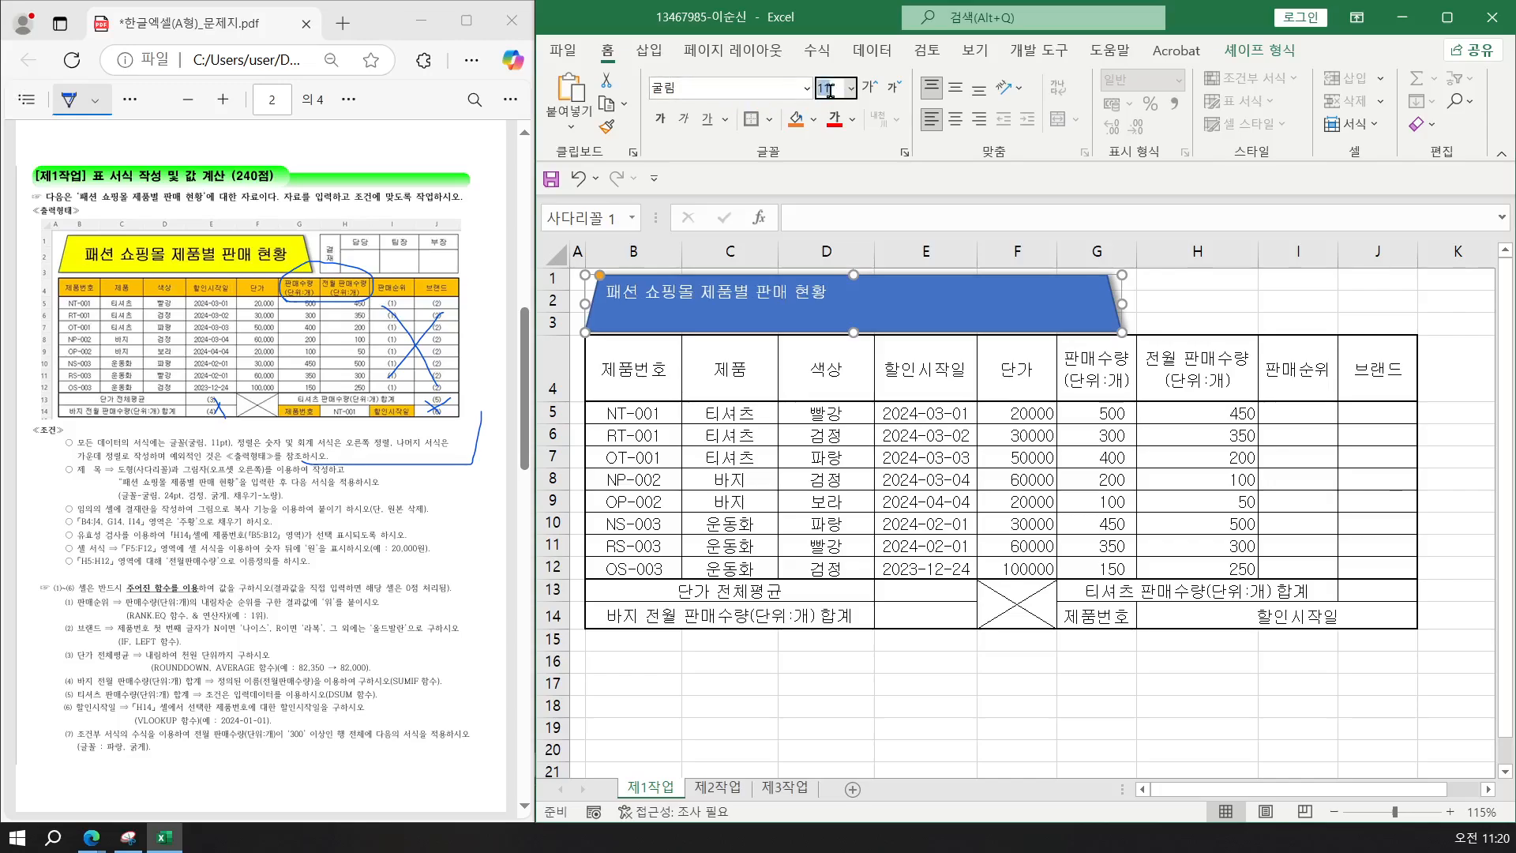
text(24)
key(Return)
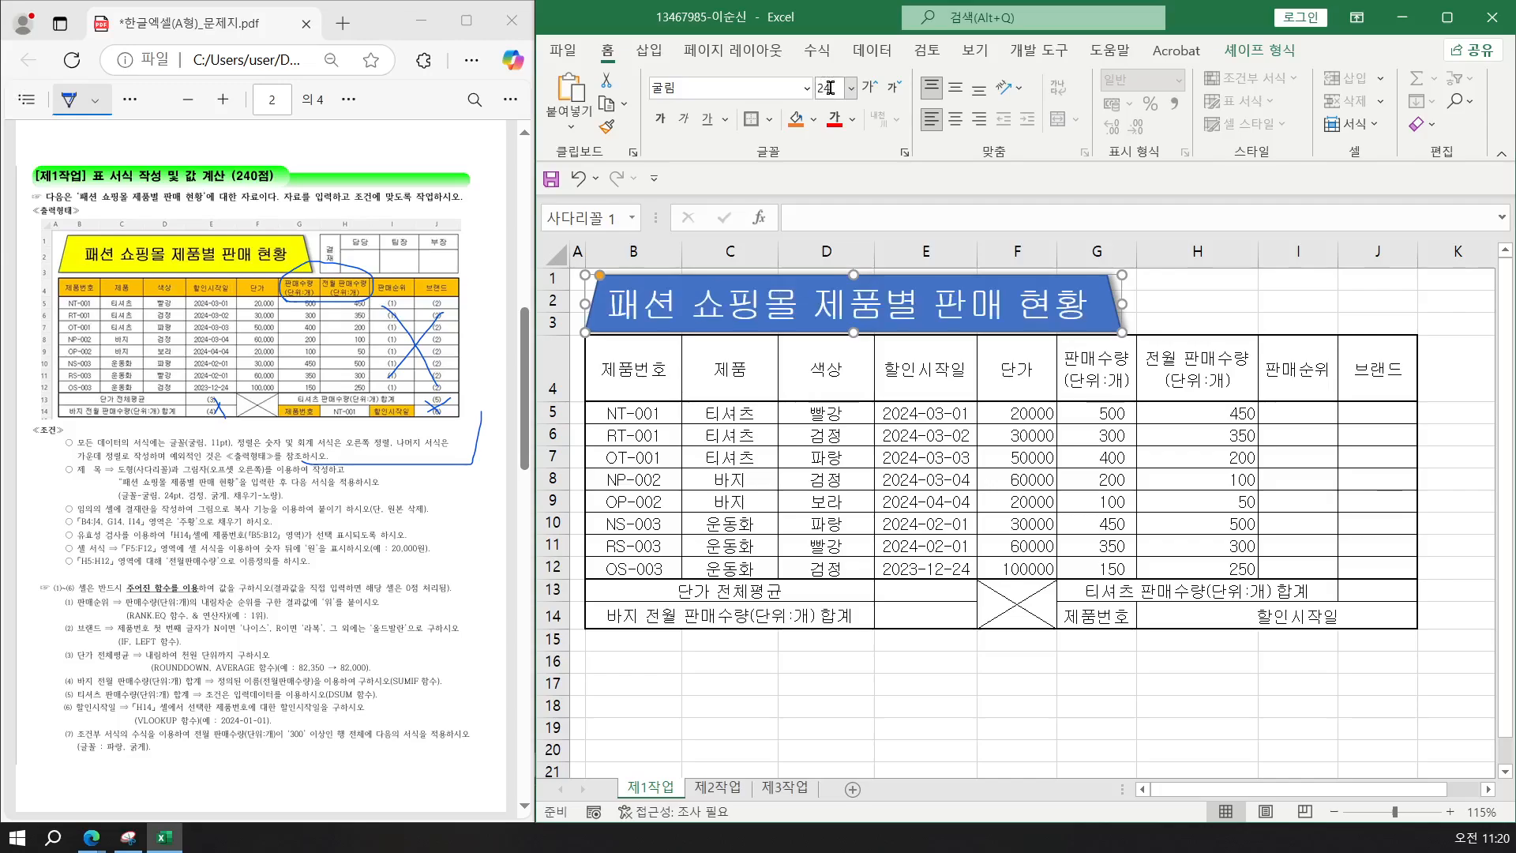
click(659, 126)
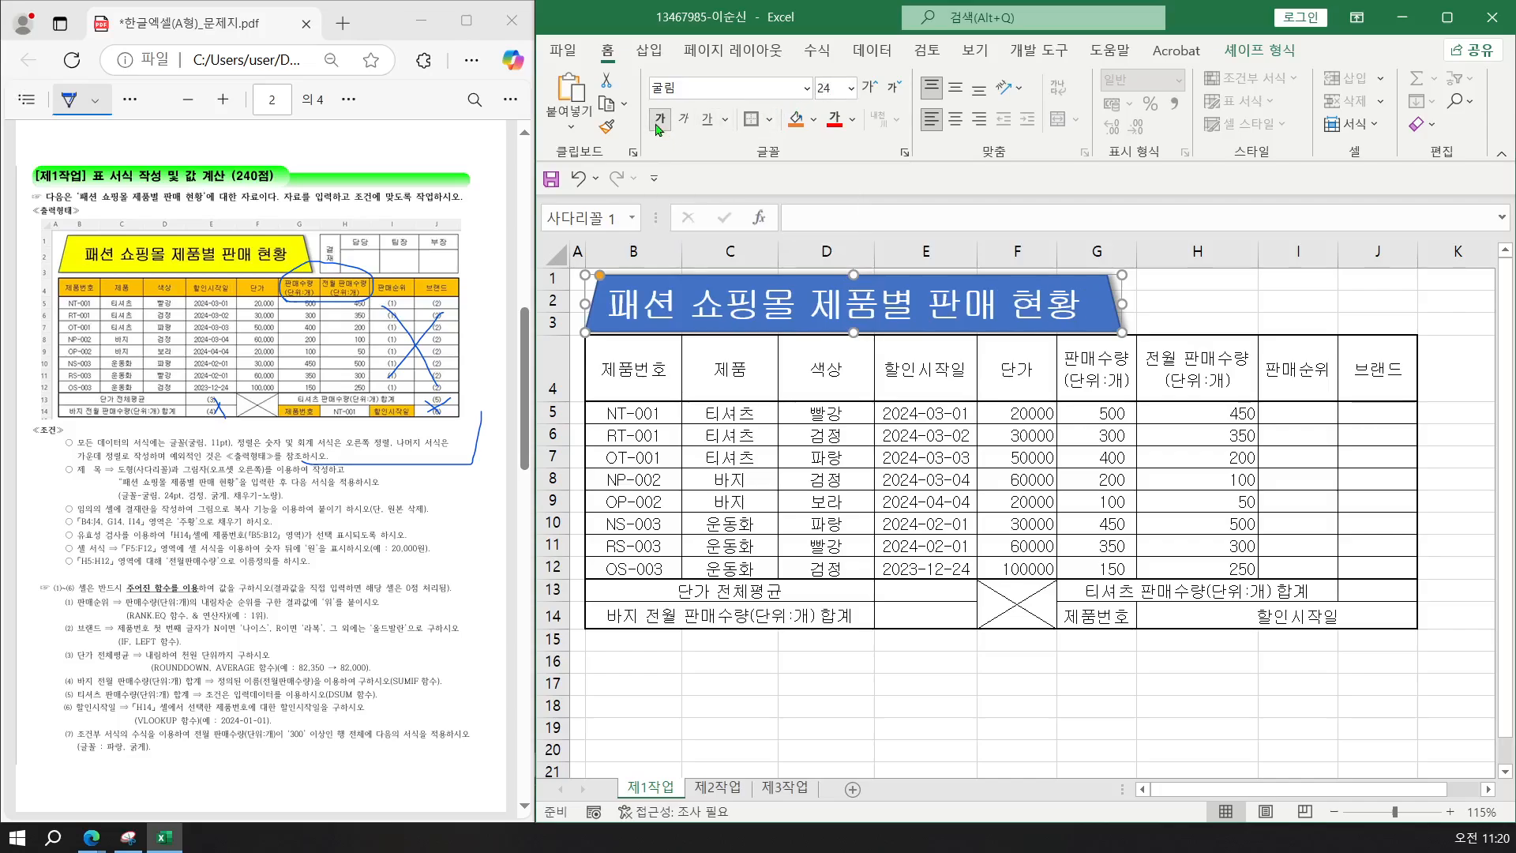
click(813, 122)
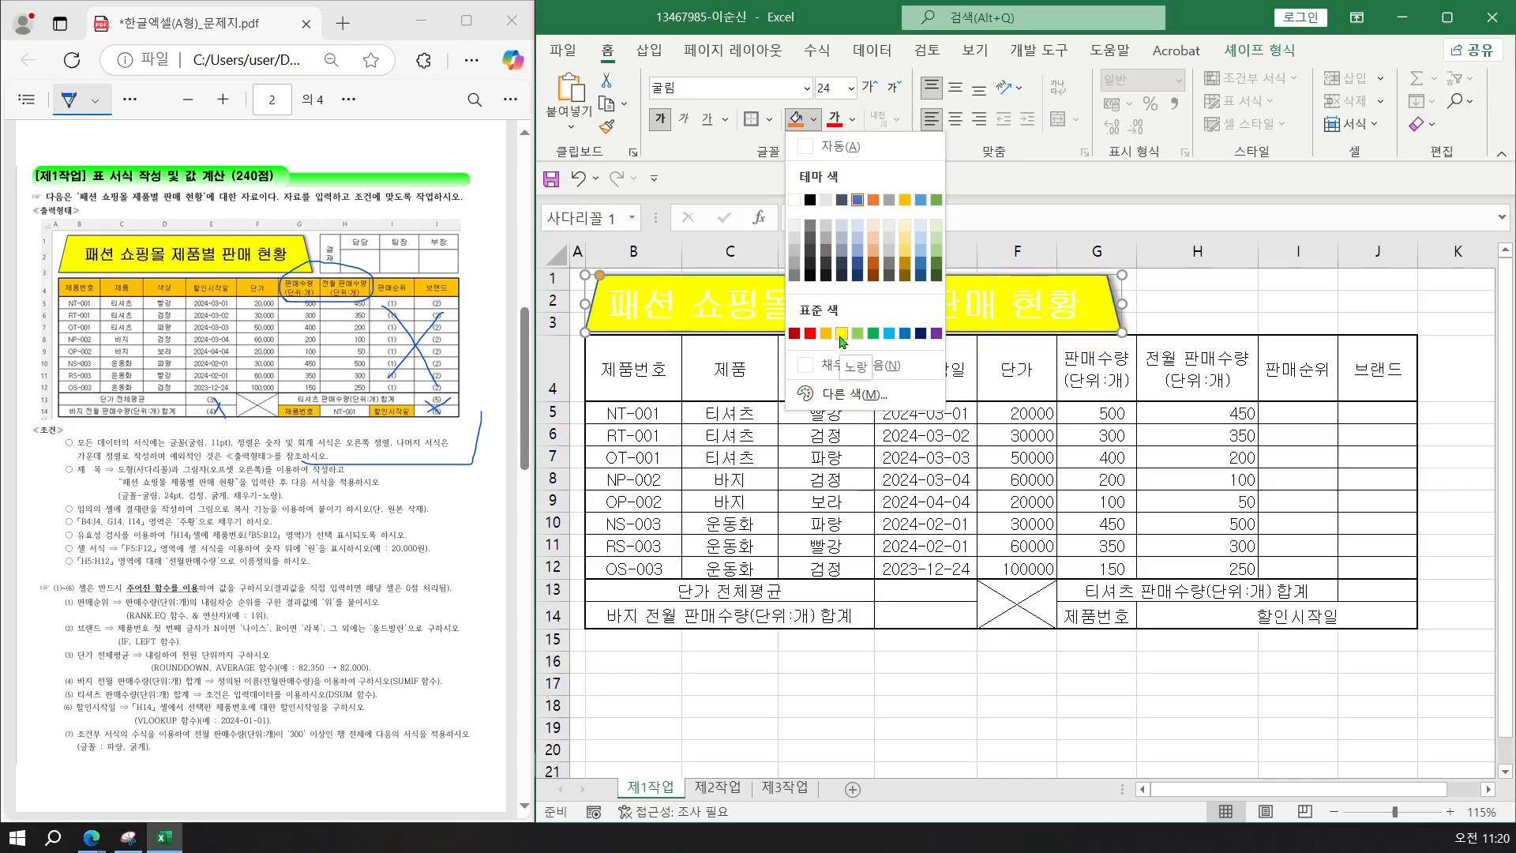
click(841, 335)
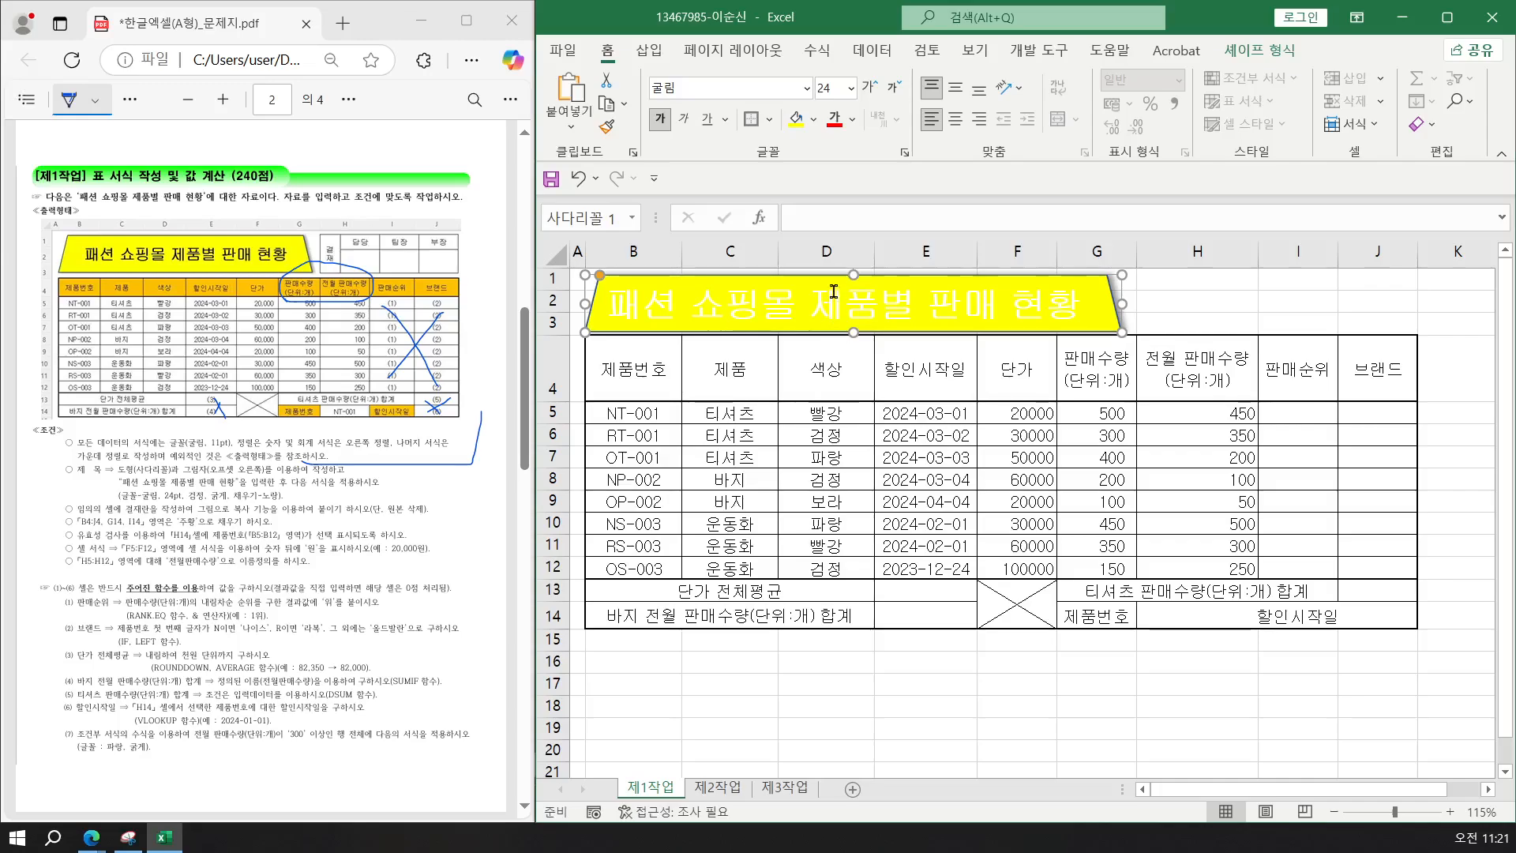
Colour the trapezoid's title text black and centre it horizontally and vertically.
click(854, 119)
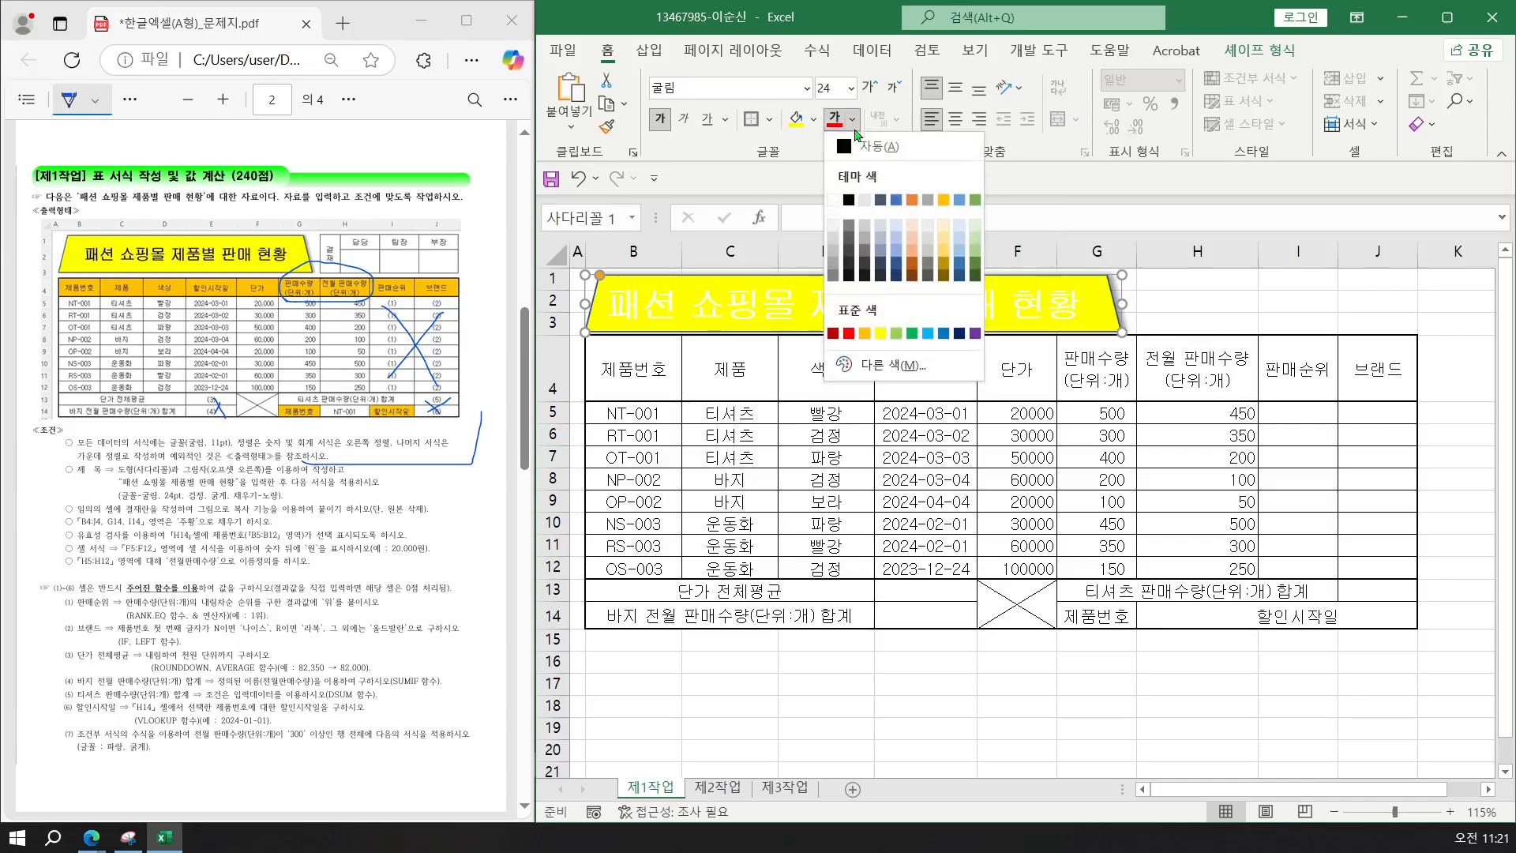
click(849, 203)
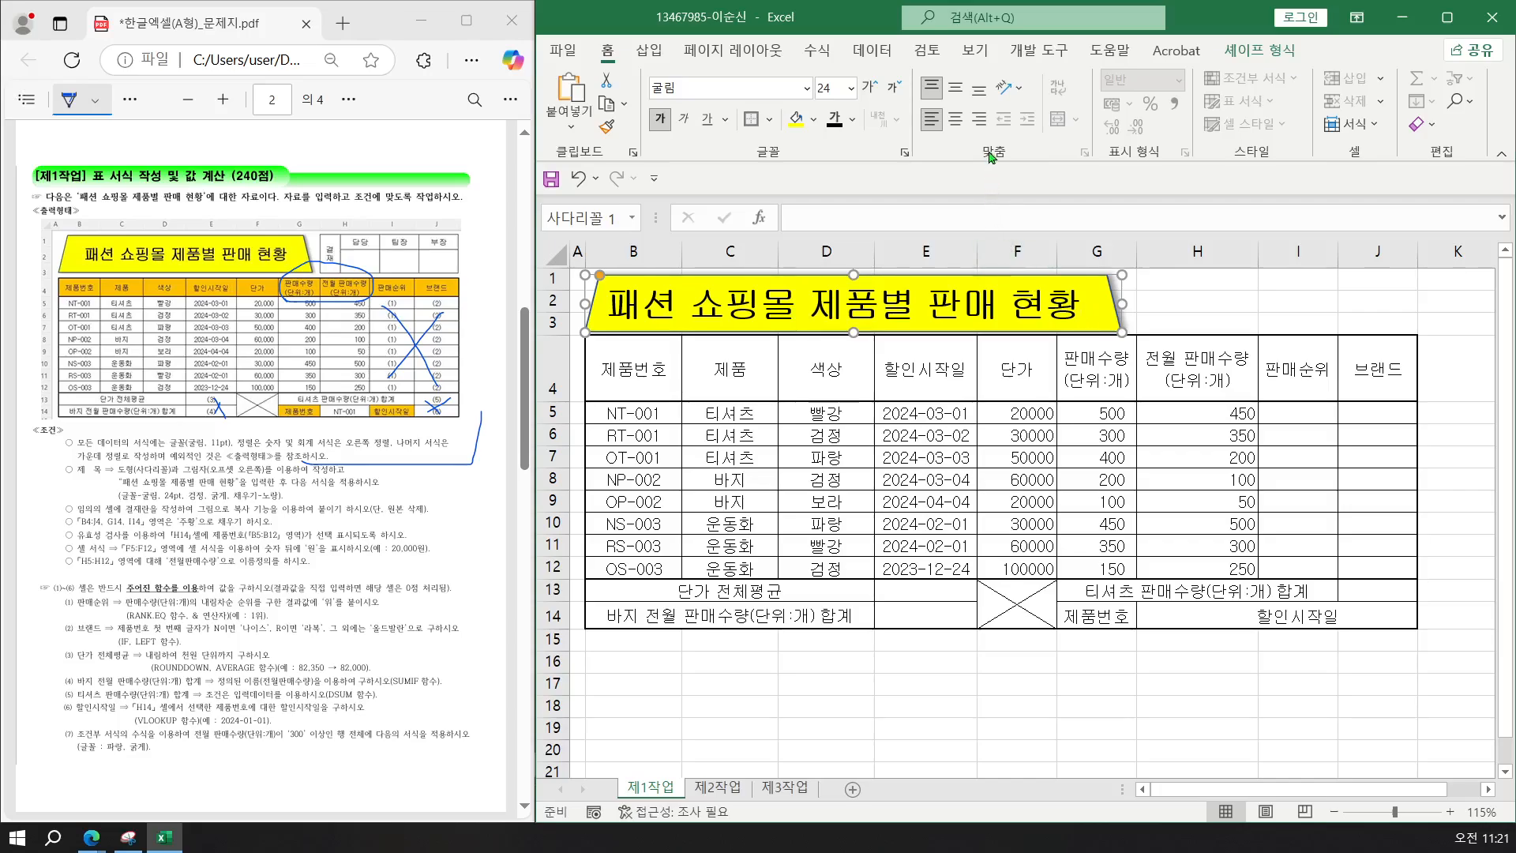
click(954, 119)
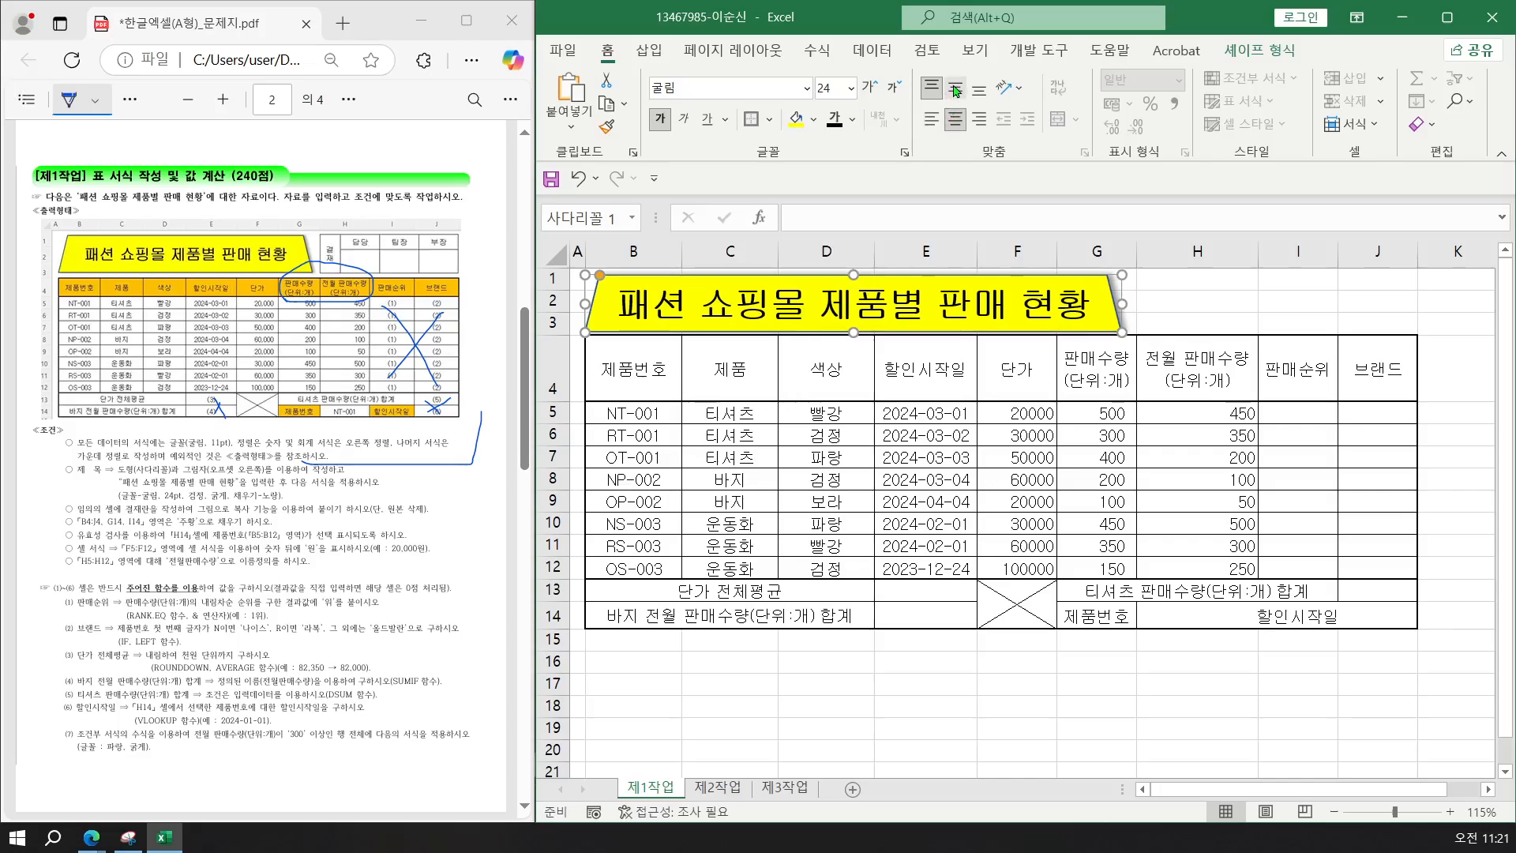
click(955, 89)
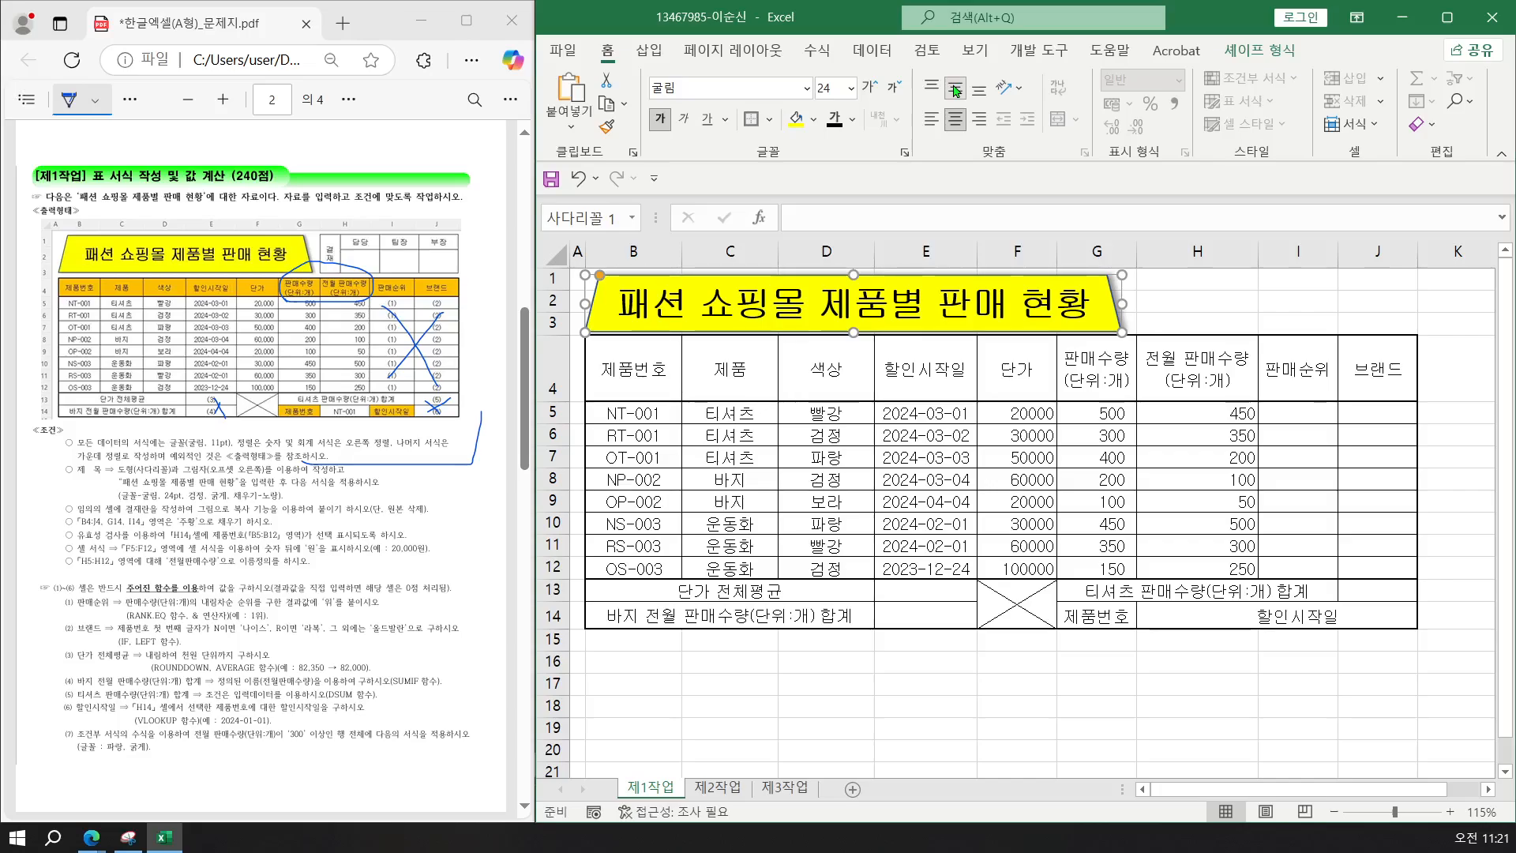
Apply all borders (모든 테두리) to the empty range L5:O7 beside the sales table for the approval box.
click(1488, 789)
click(1487, 790)
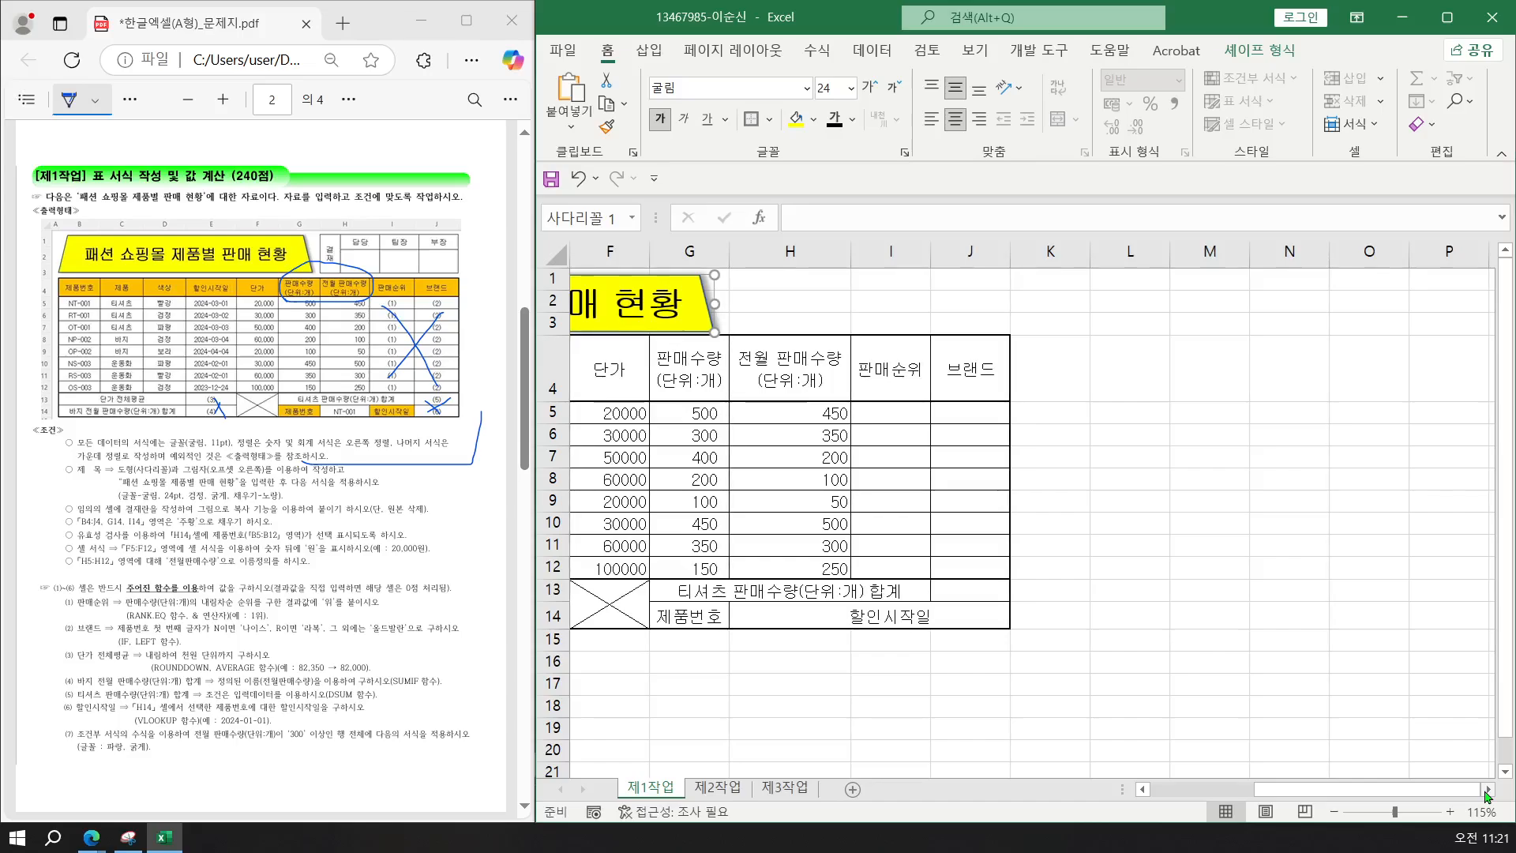
click(1488, 790)
click(1488, 791)
click(1488, 790)
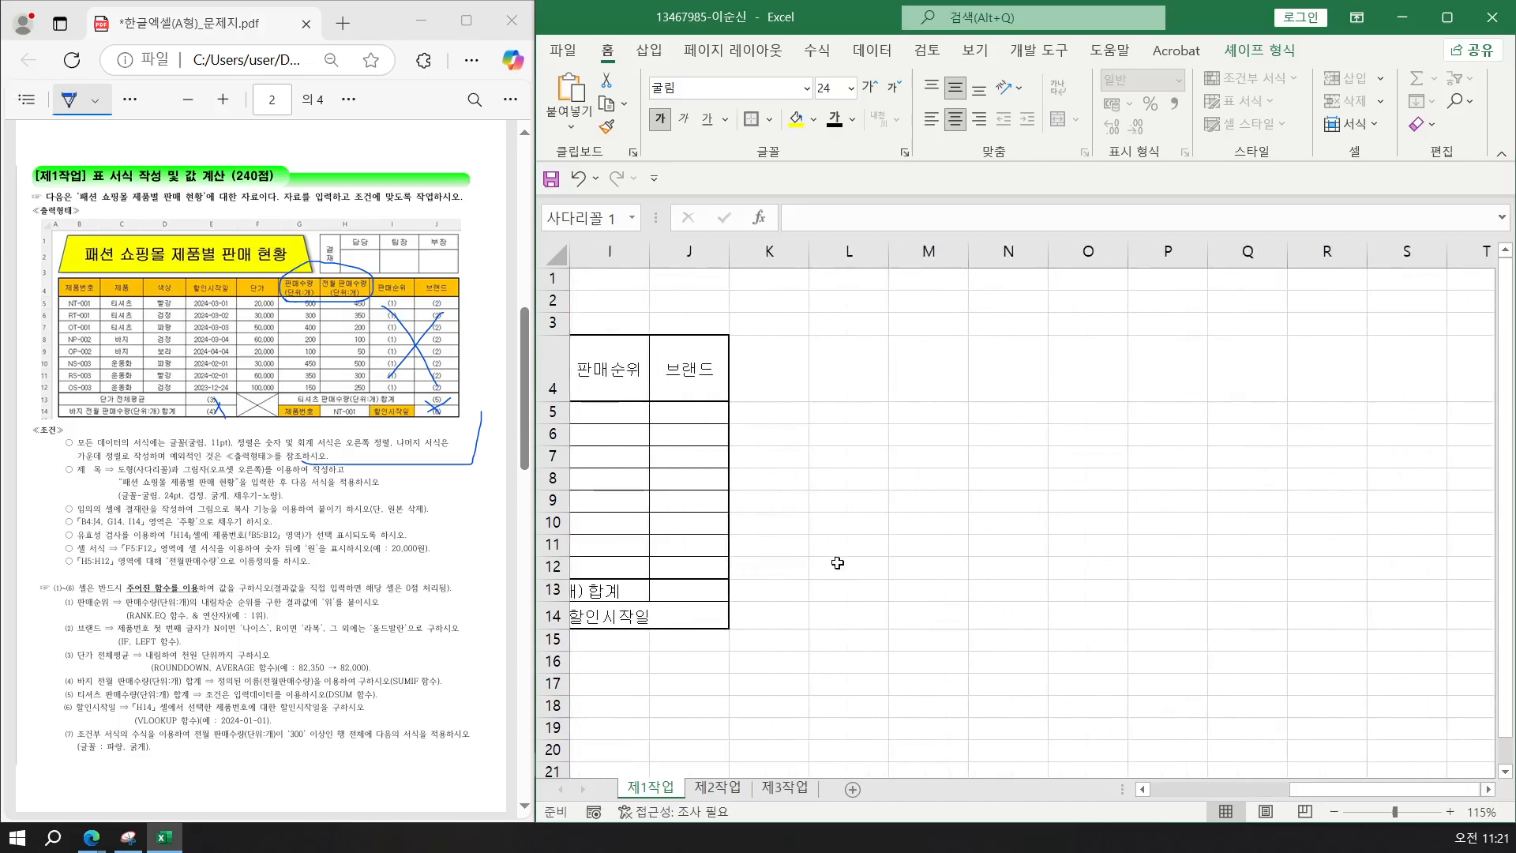
drag(859, 412, 1075, 469)
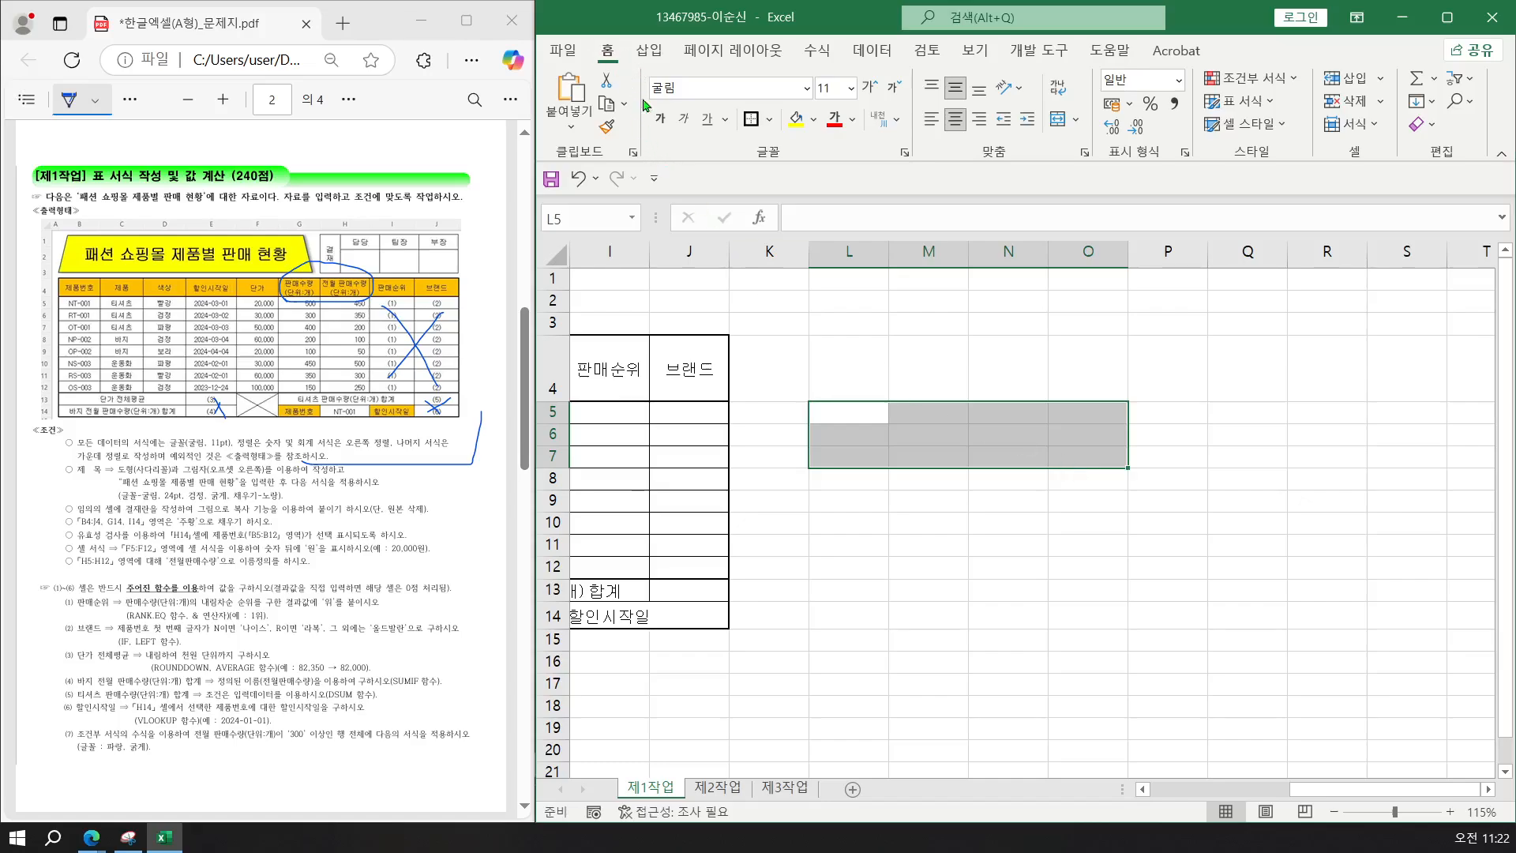
click(767, 120)
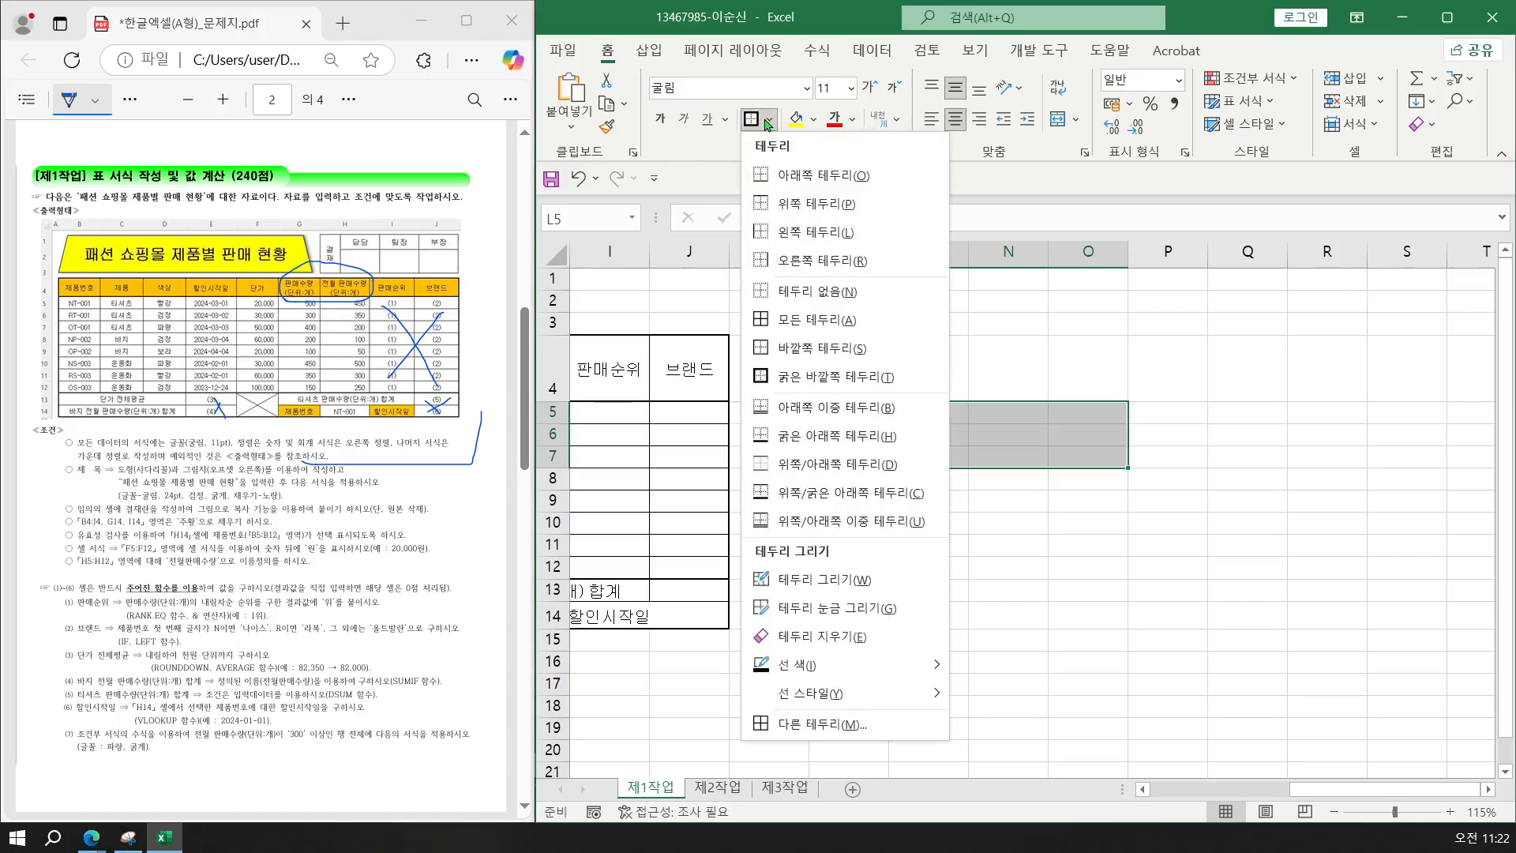
click(785, 324)
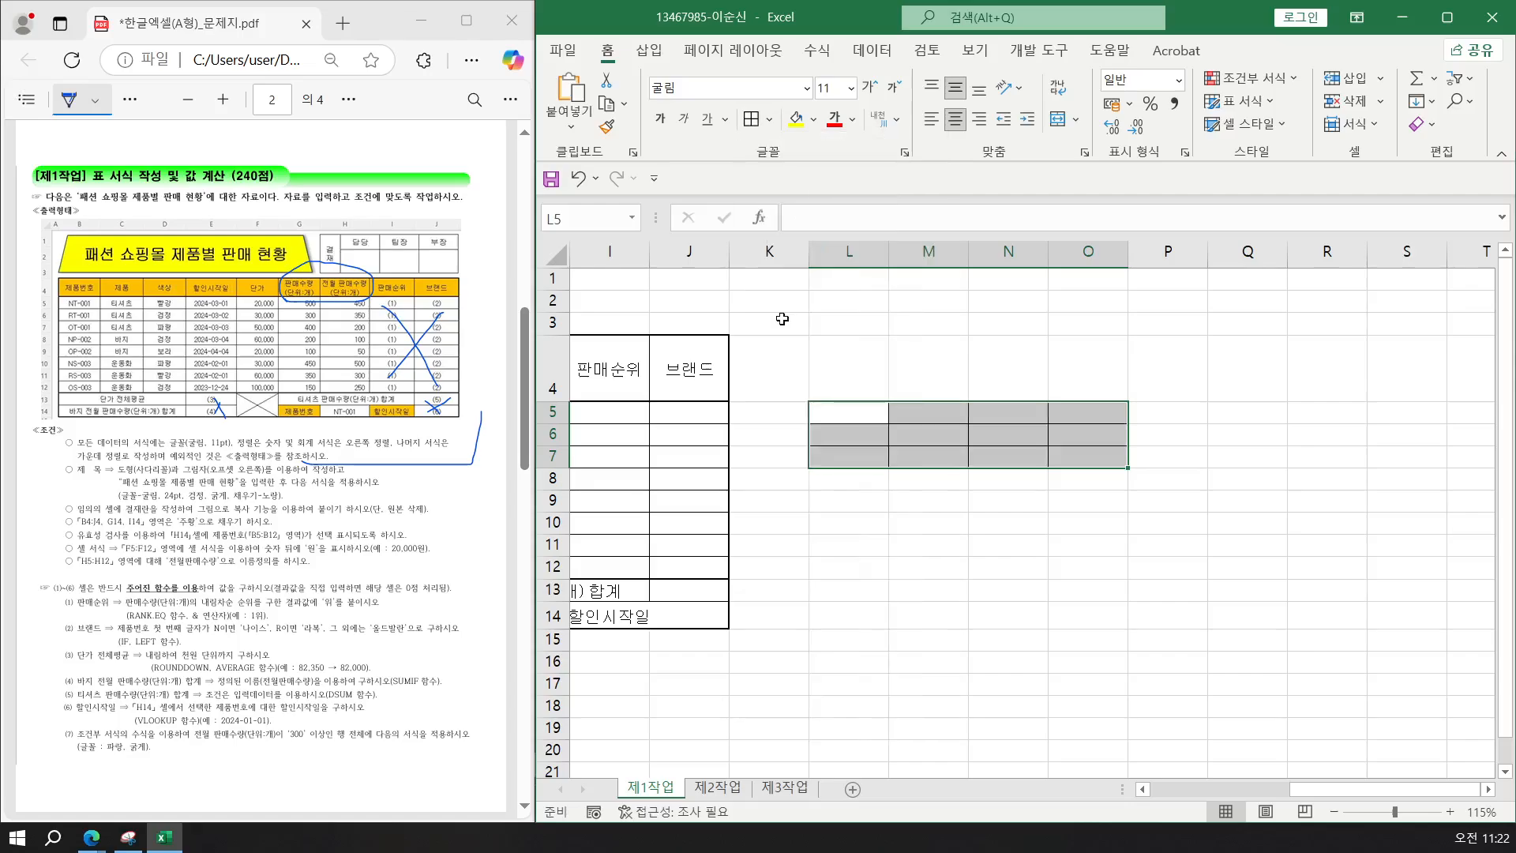
click(826, 501)
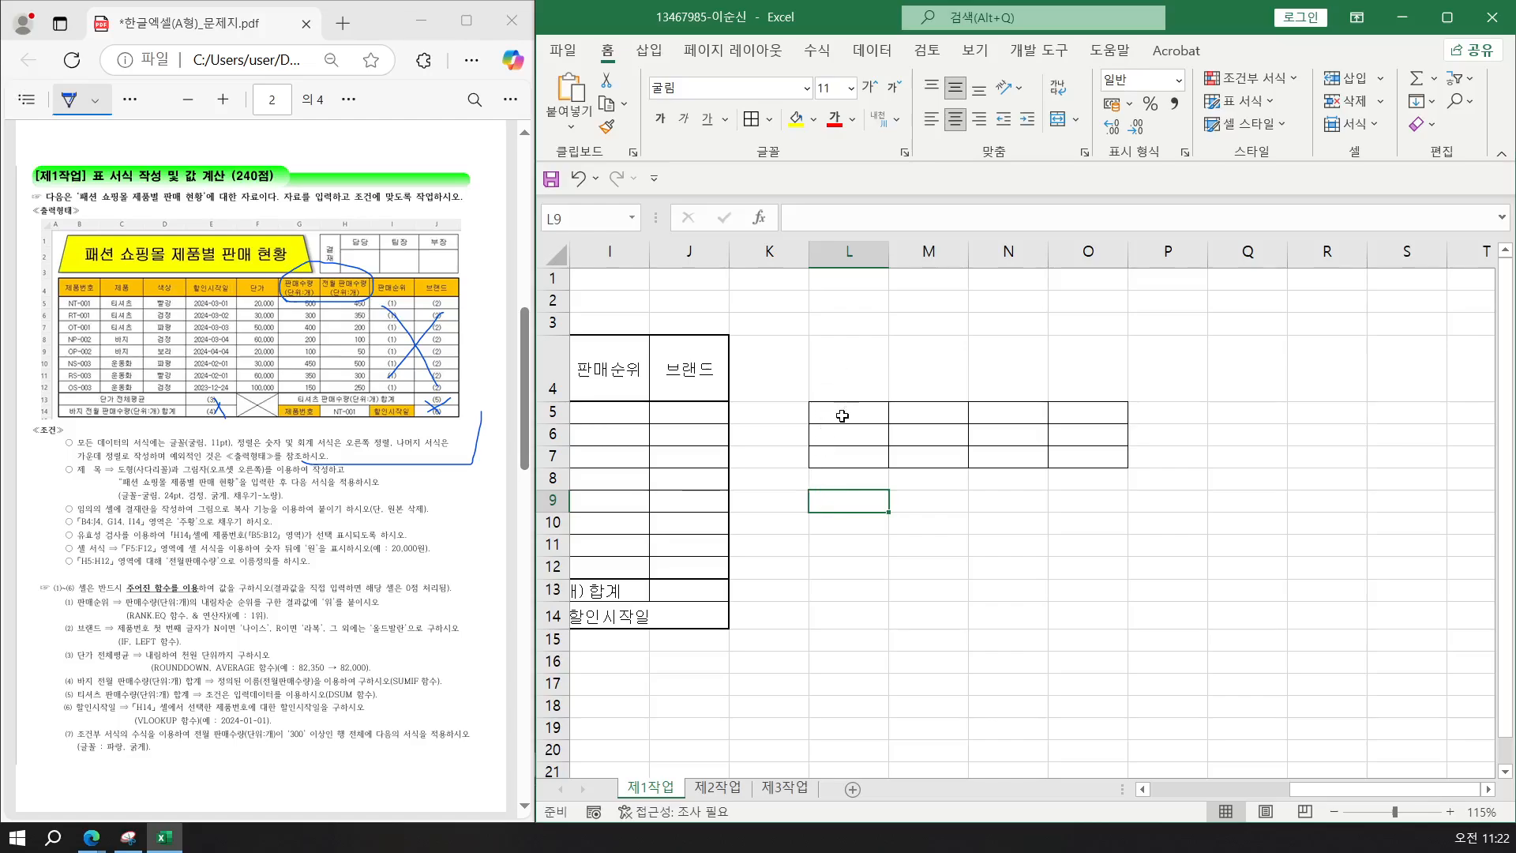
Merge and centre L5:L7, M6:M7, N6:N7 and O6:O7 as separate cells in the approval box.
drag(836, 413, 836, 452)
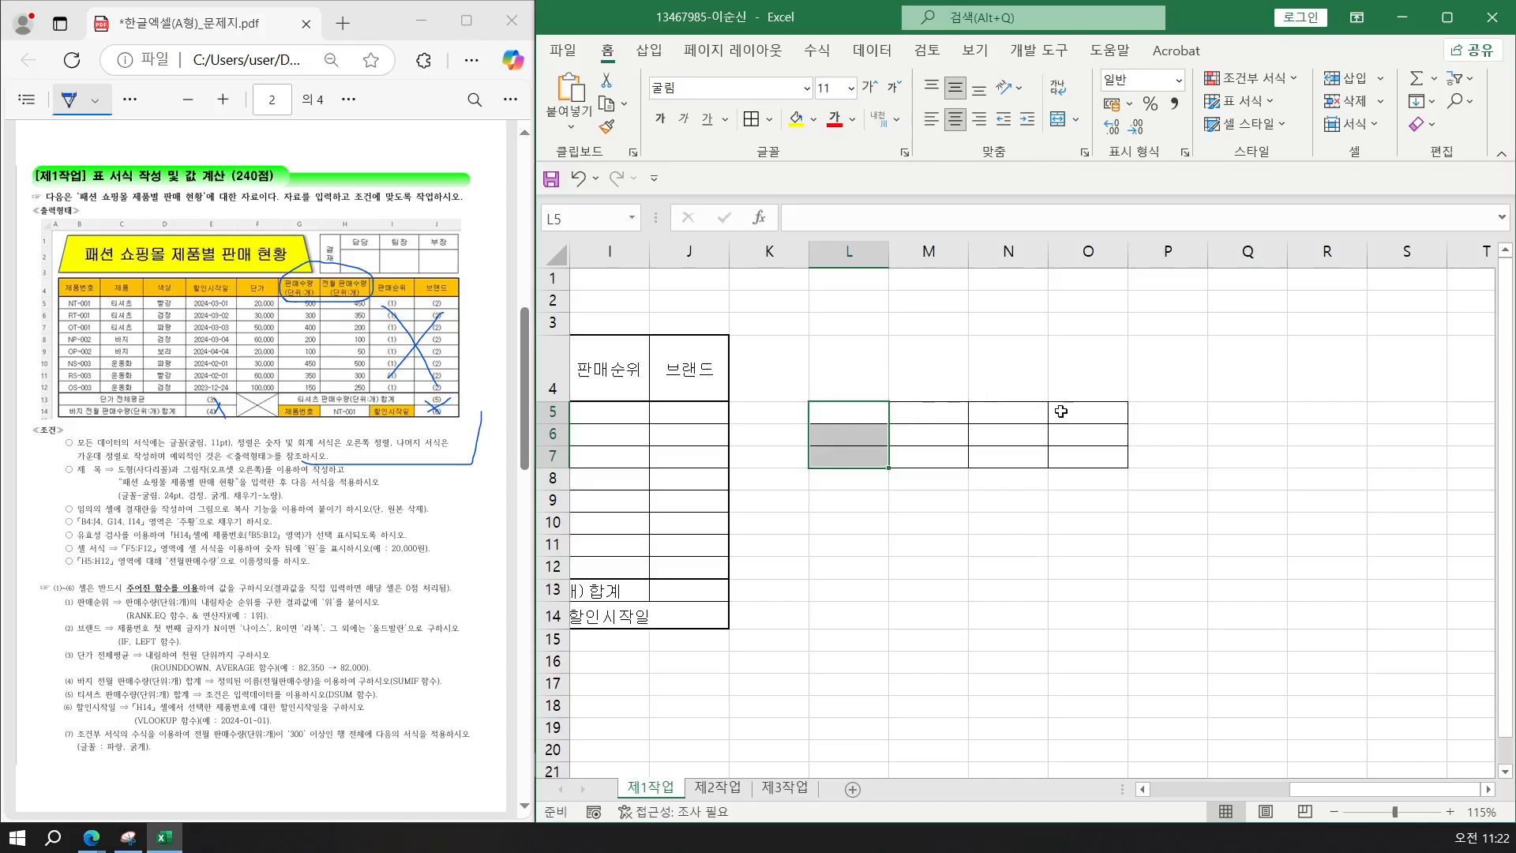
ctrl+click(932, 439)
drag(932, 439, 1077, 451)
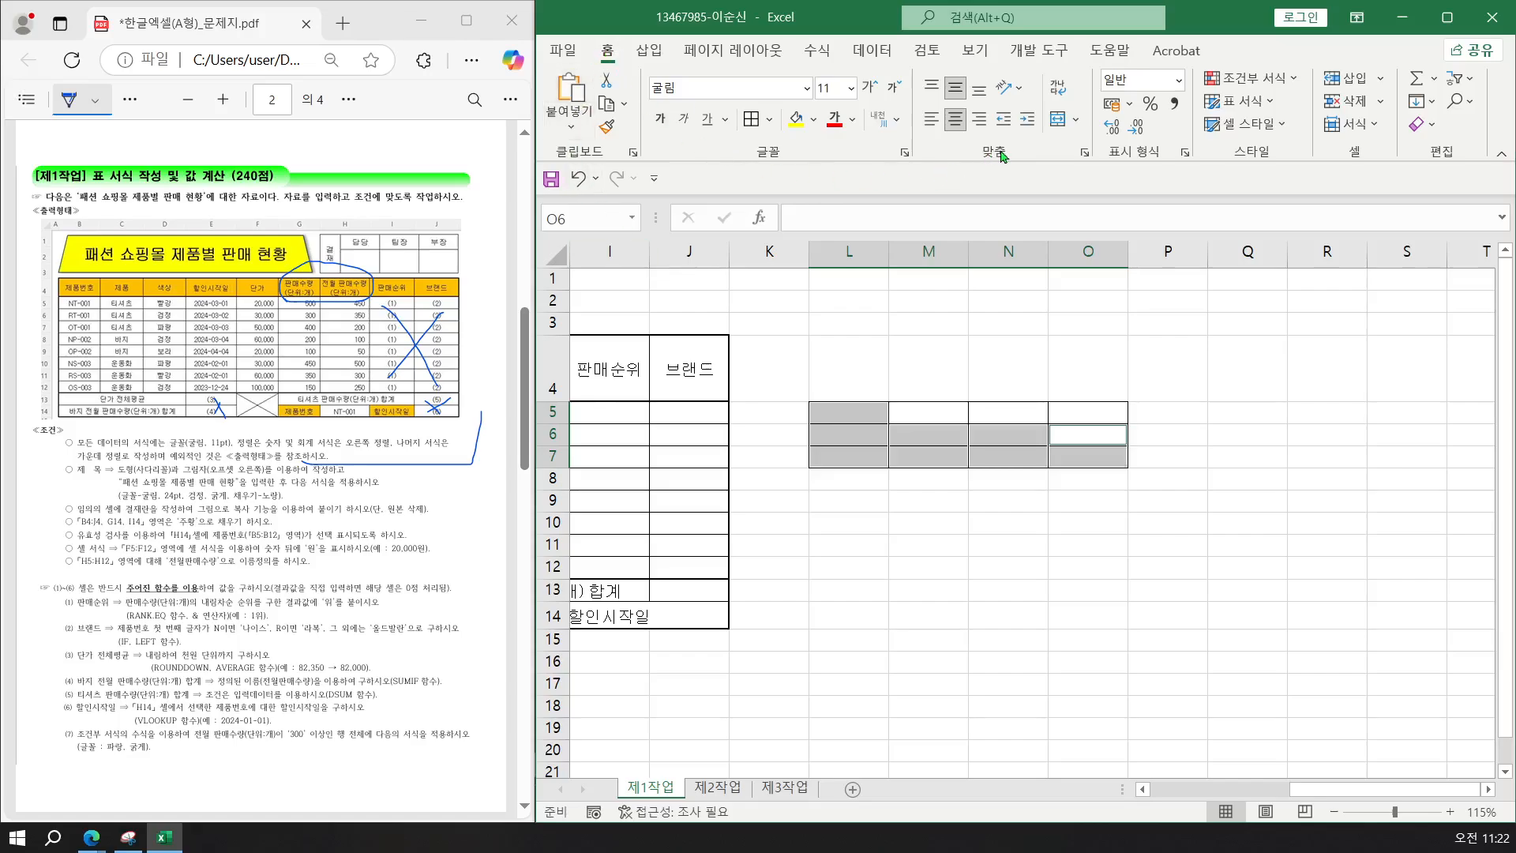
click(1058, 120)
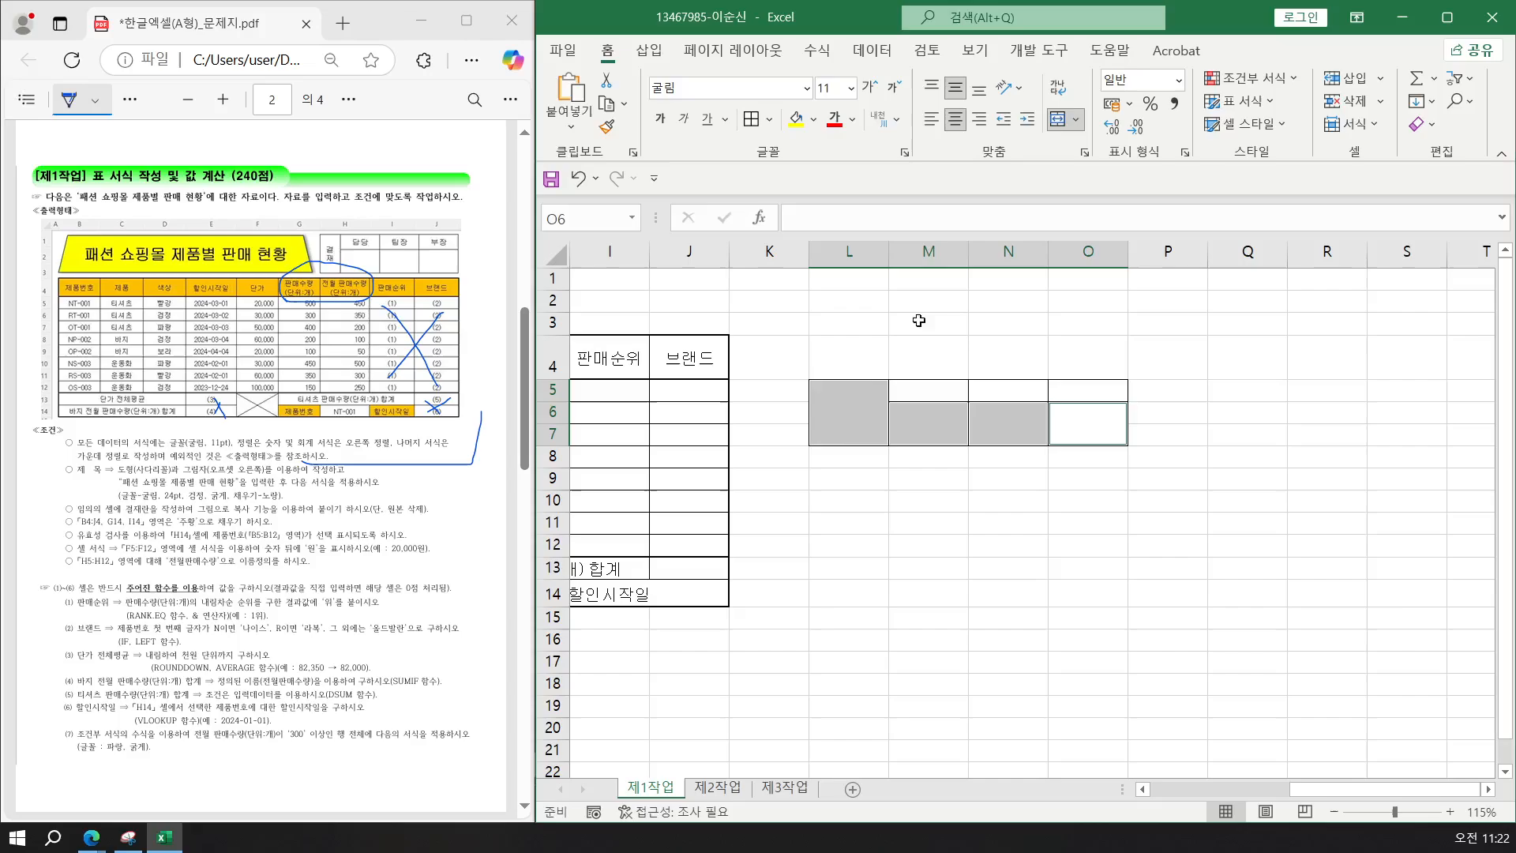
Enter 결재 on two lines in L5, 담당 in M5, 팀장 in N5 and 부장 in O5, and narrow column L to fit its label.
click(847, 410)
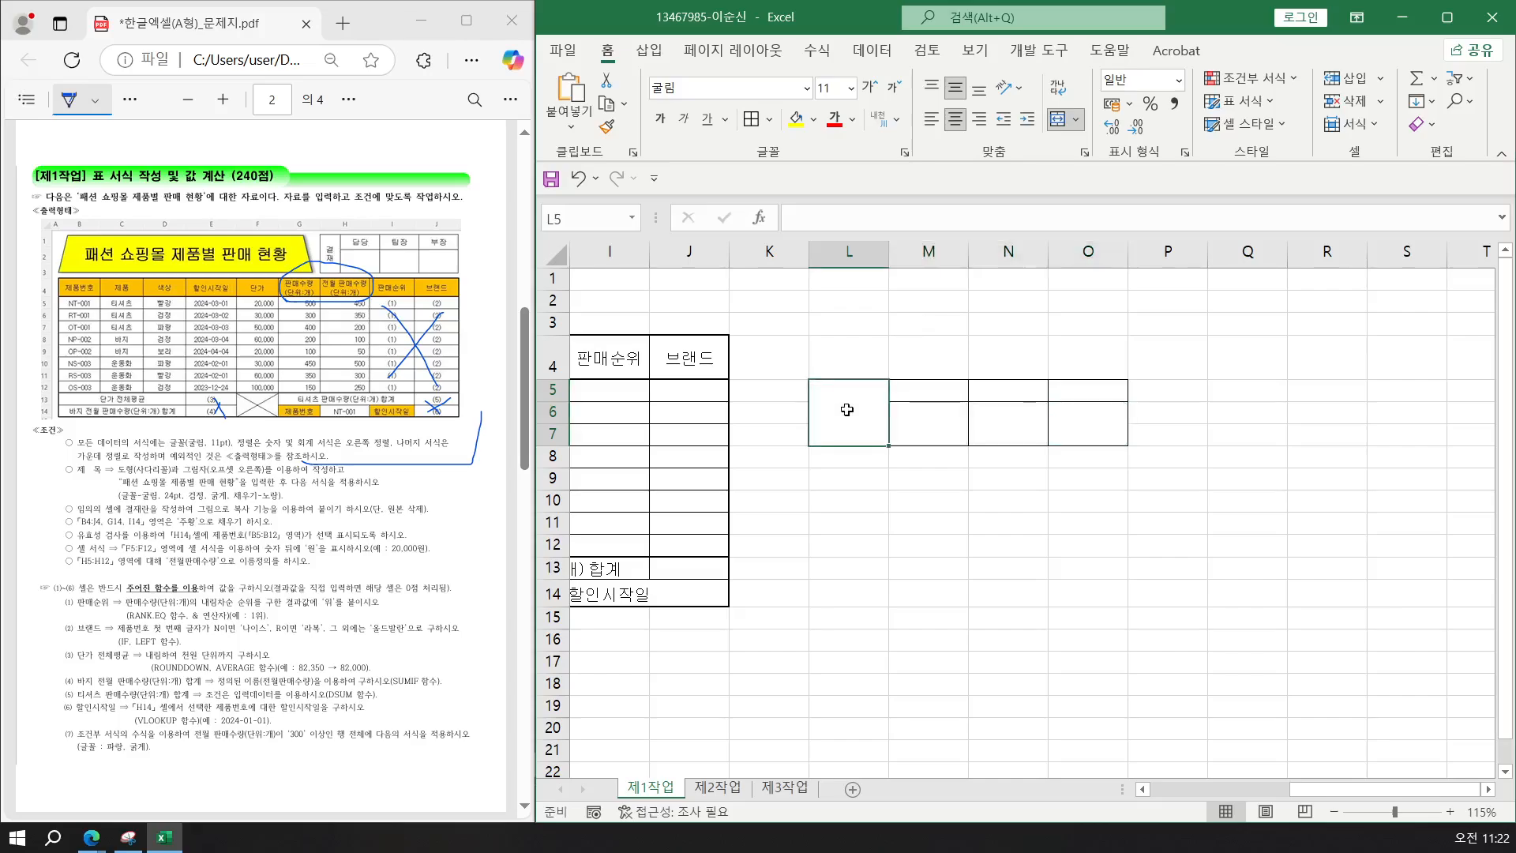
text(결)
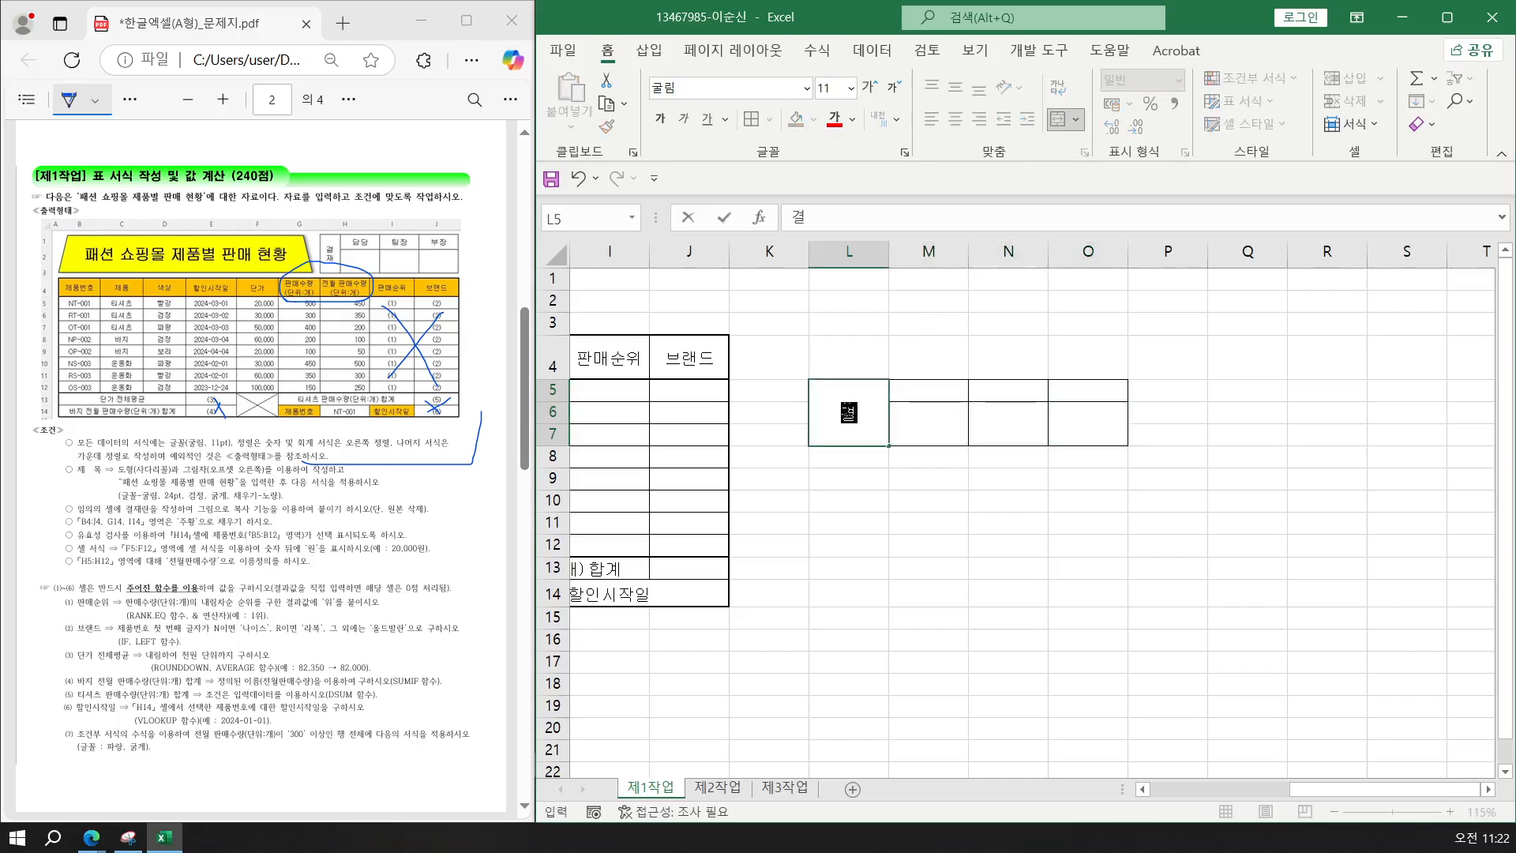
key(BackSpace)
text(재)
key(Tab)
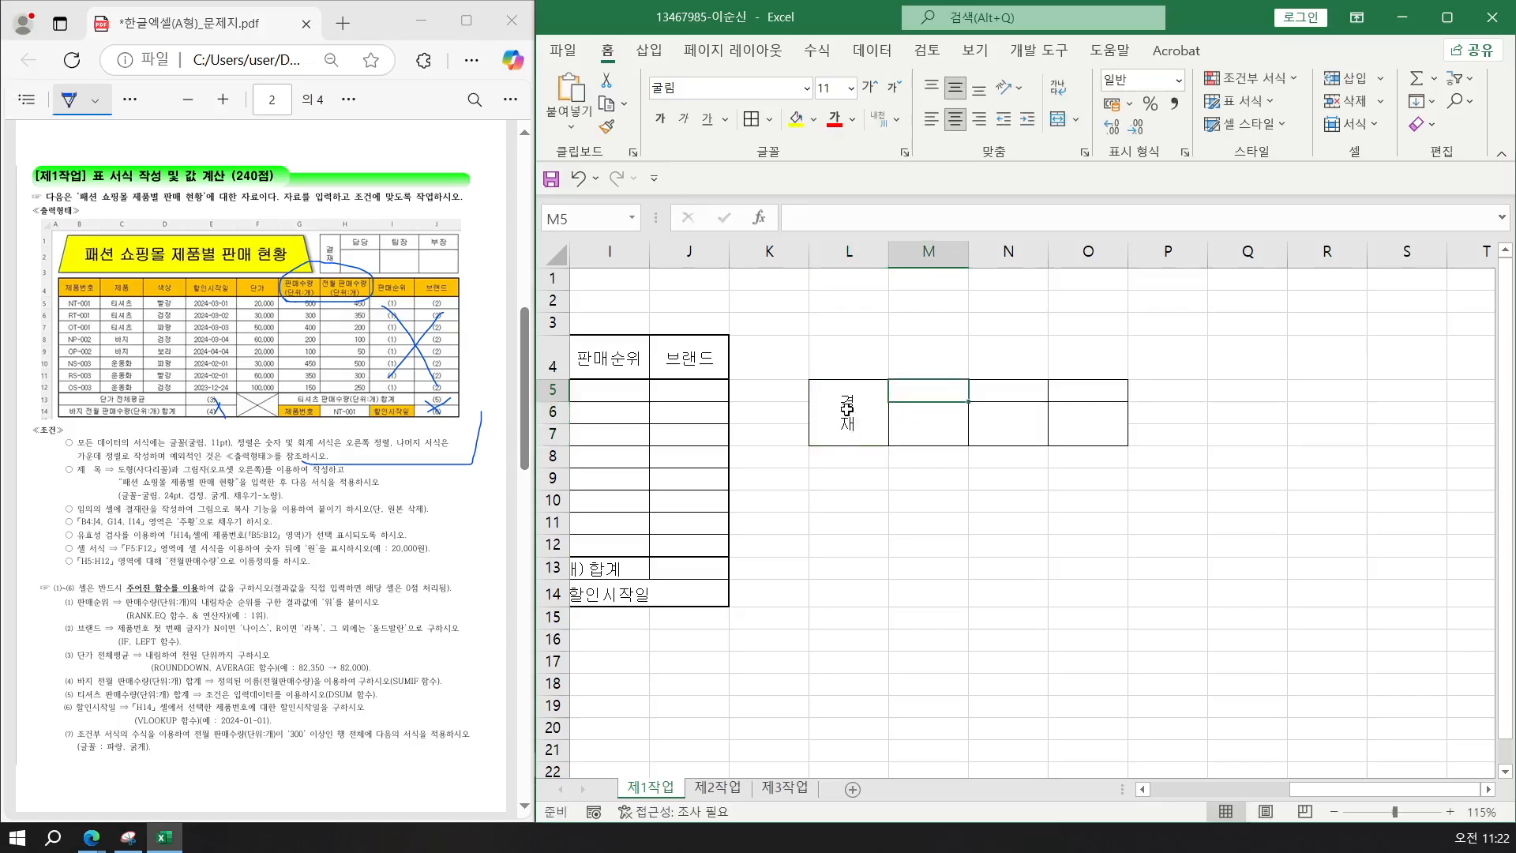
text(담당)
key(Tab)
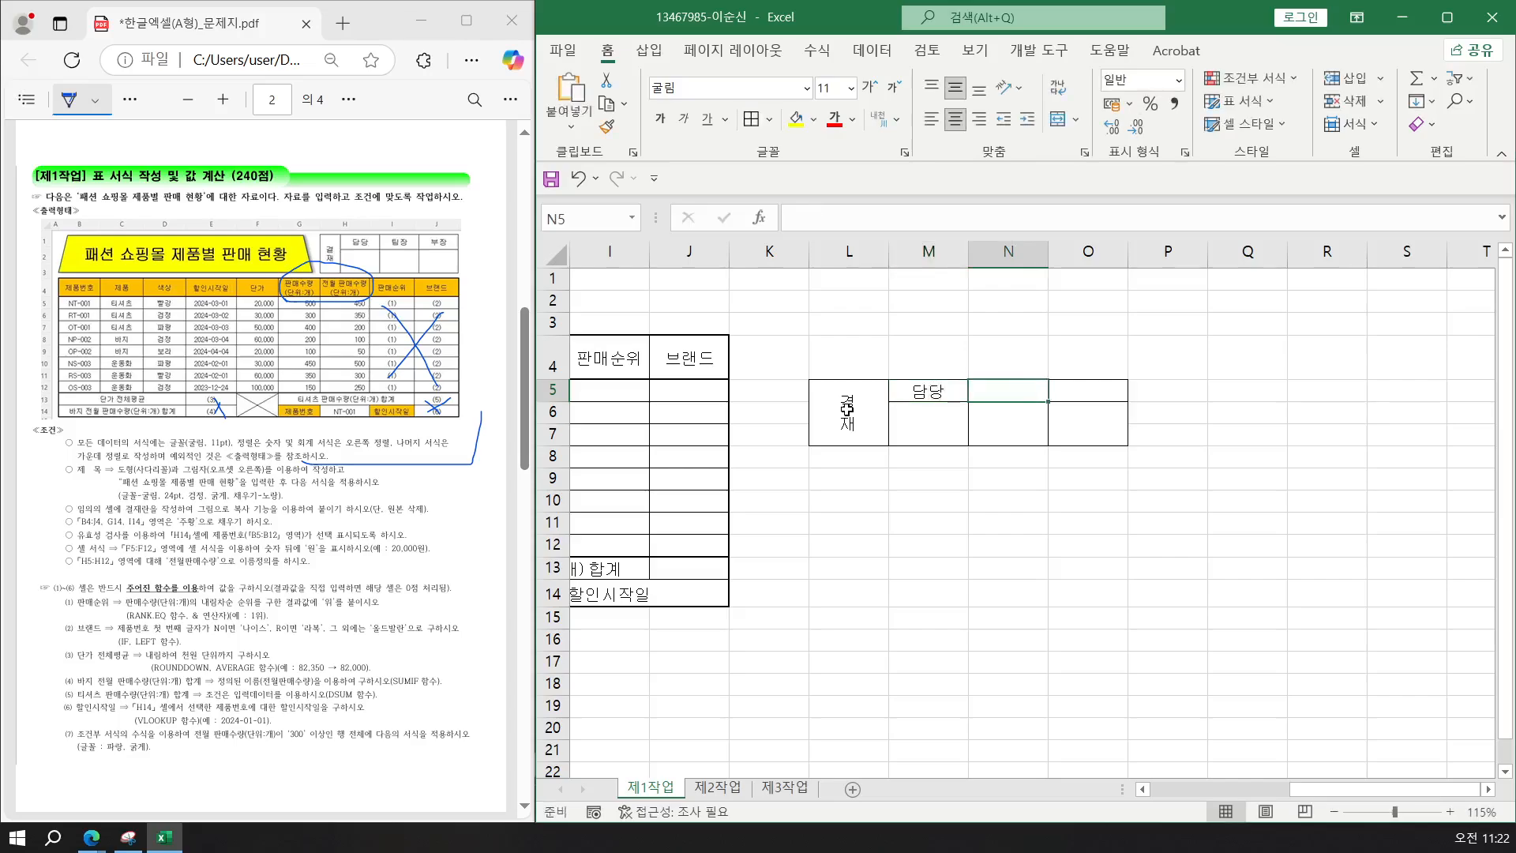
text(팀장)
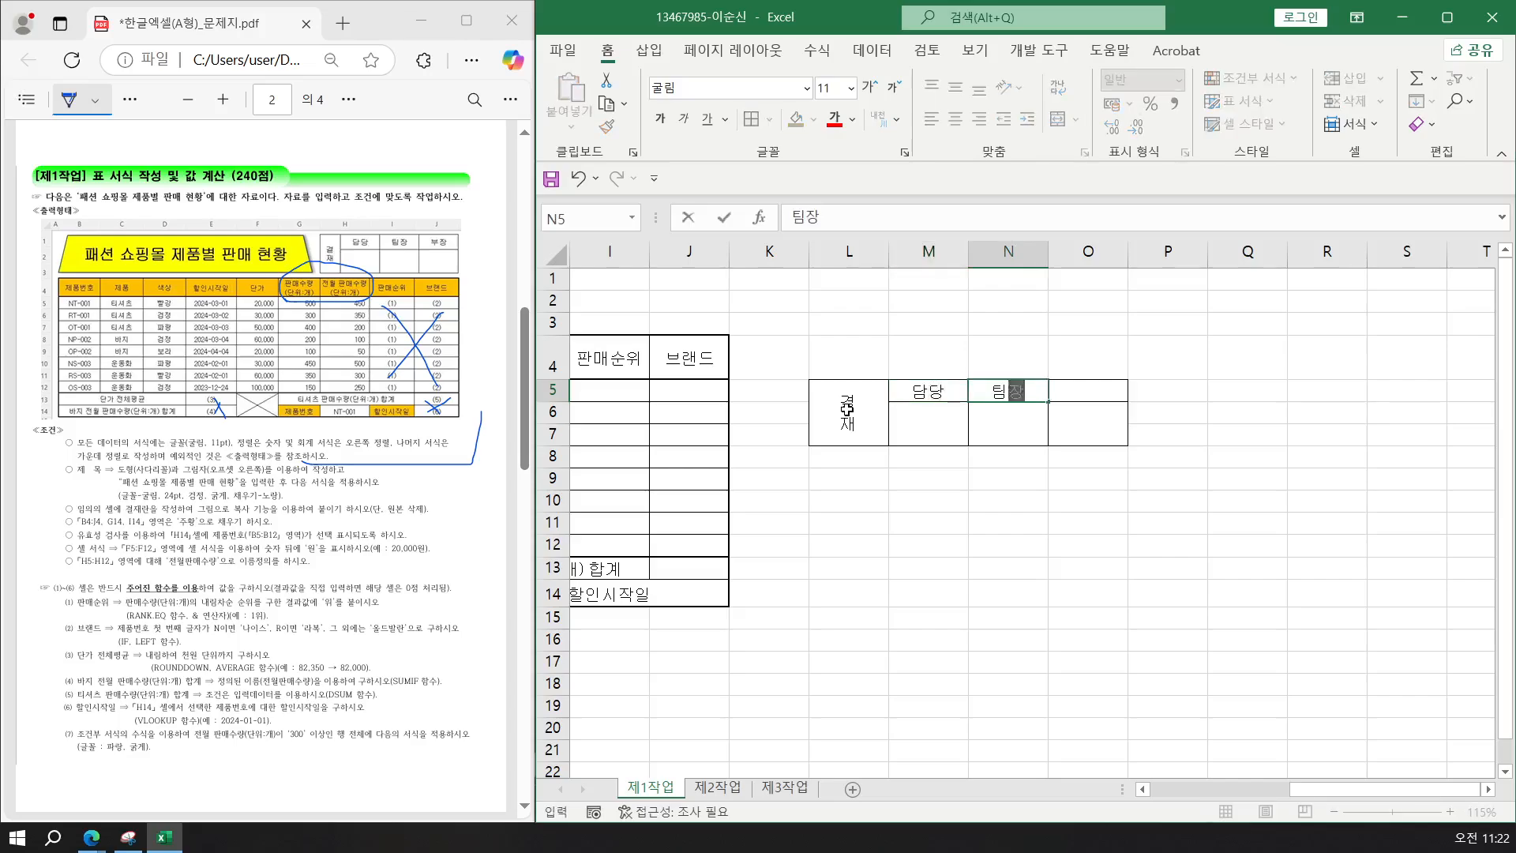
key(Tab)
text(부장)
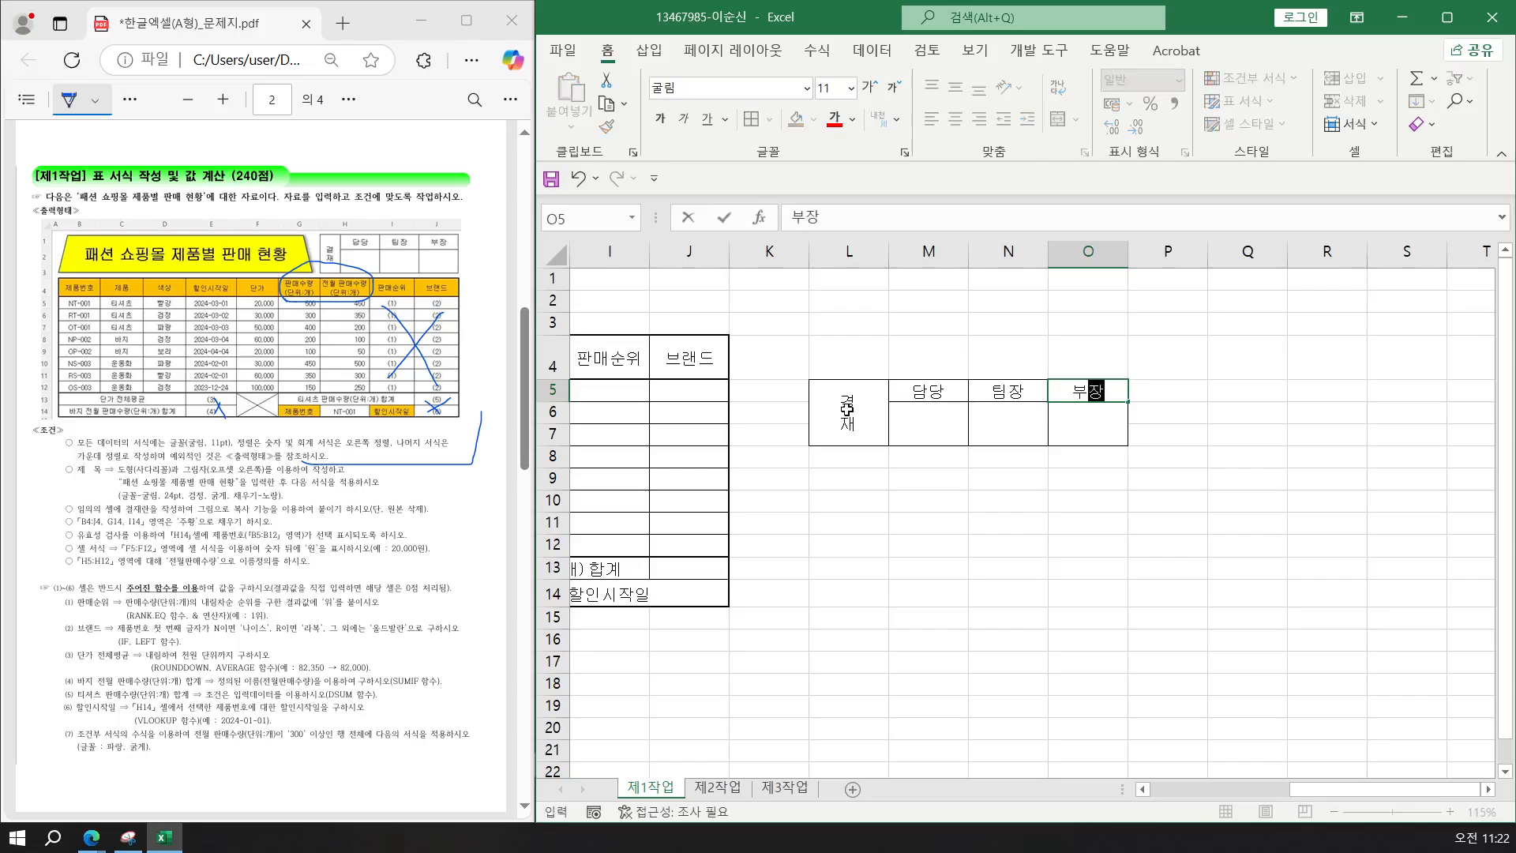
click(879, 518)
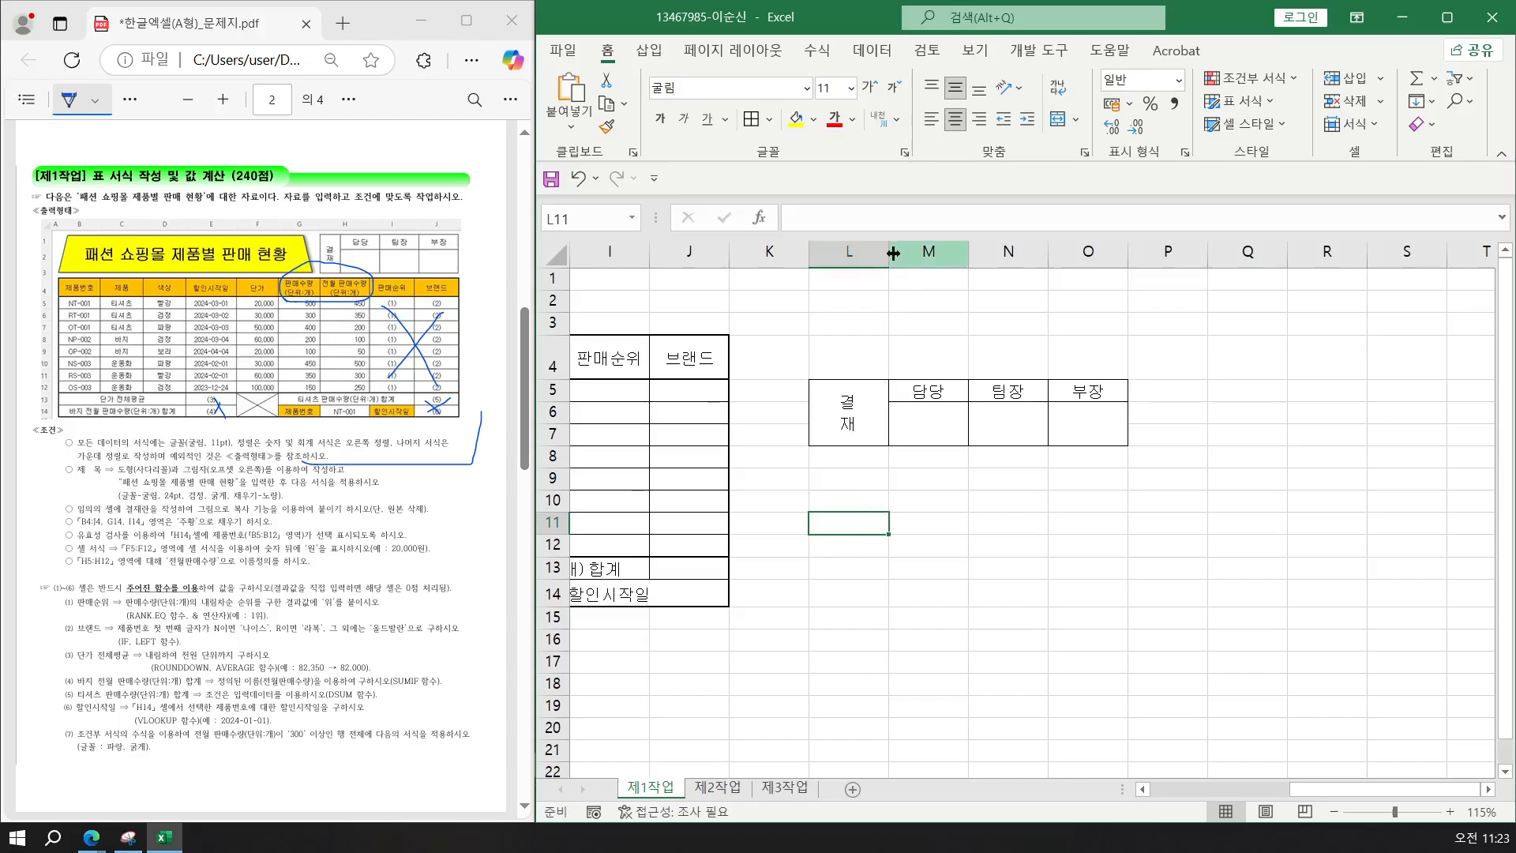
drag(889, 253, 838, 253)
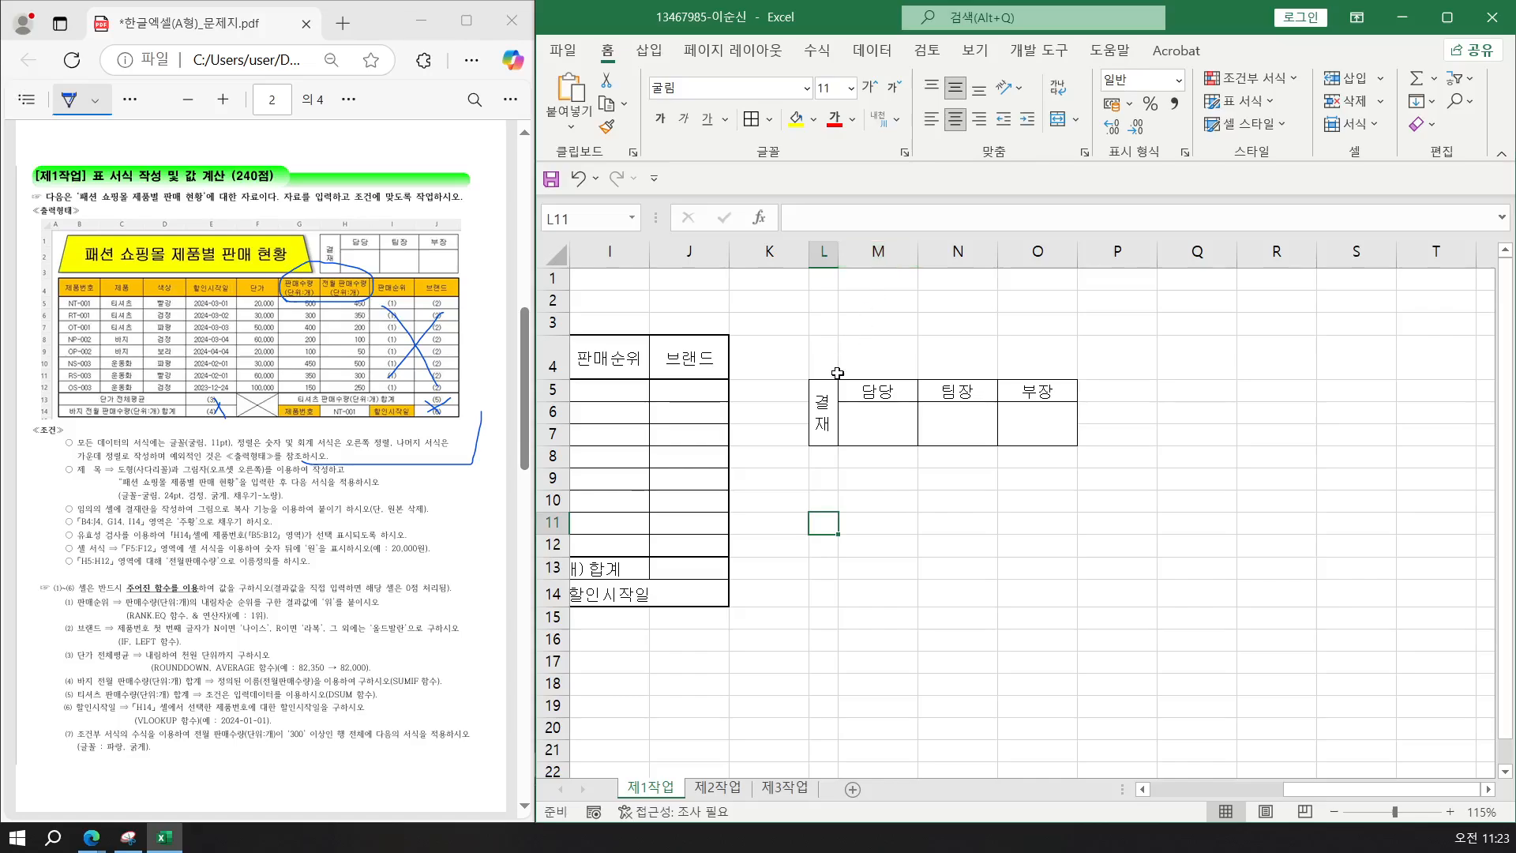
drag(823, 405, 1017, 428)
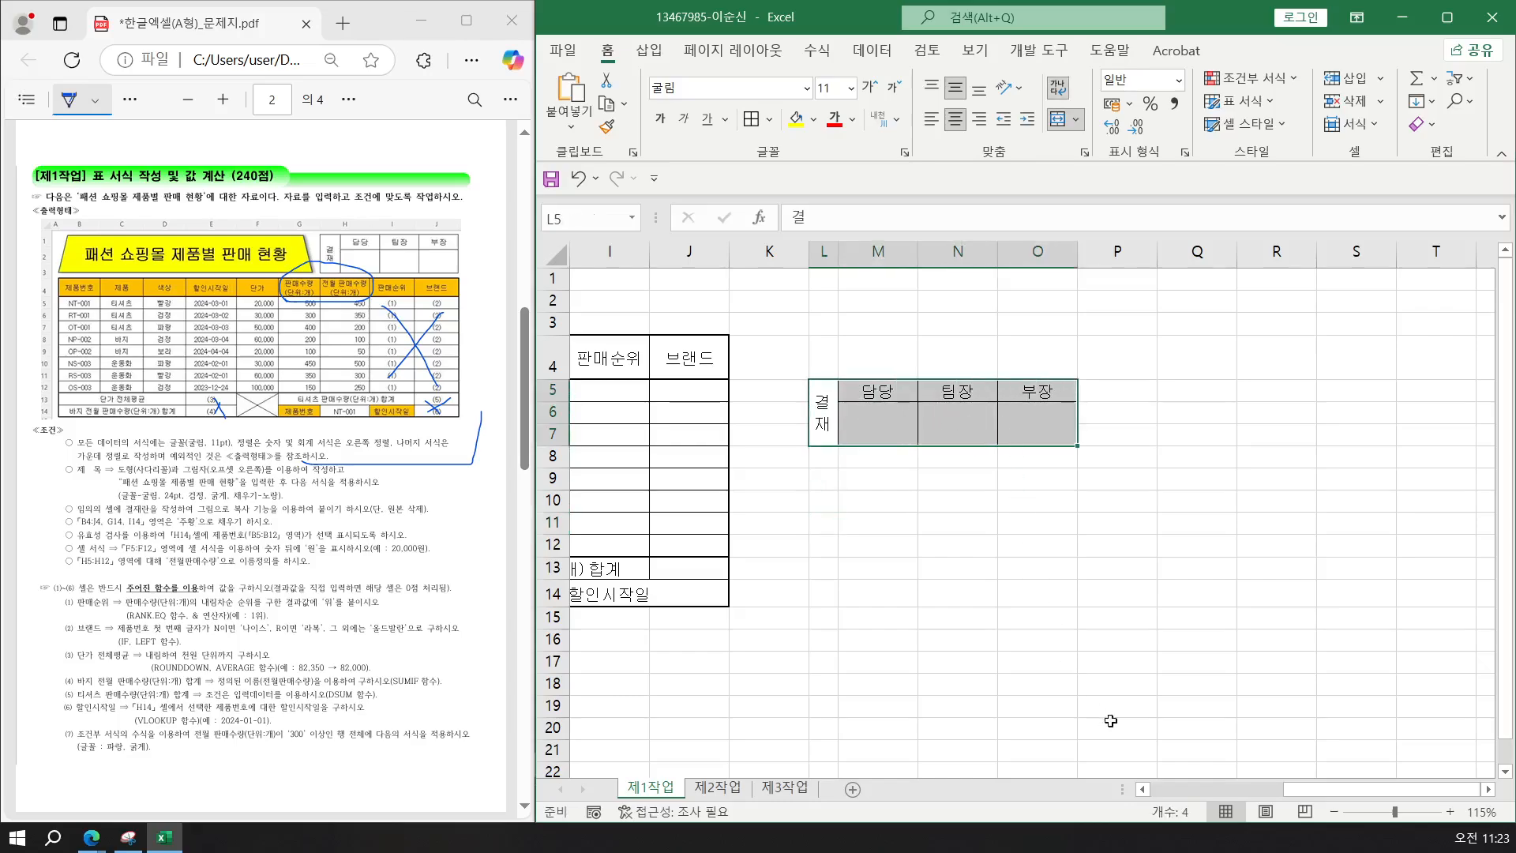
drag(1332, 797, 1284, 798)
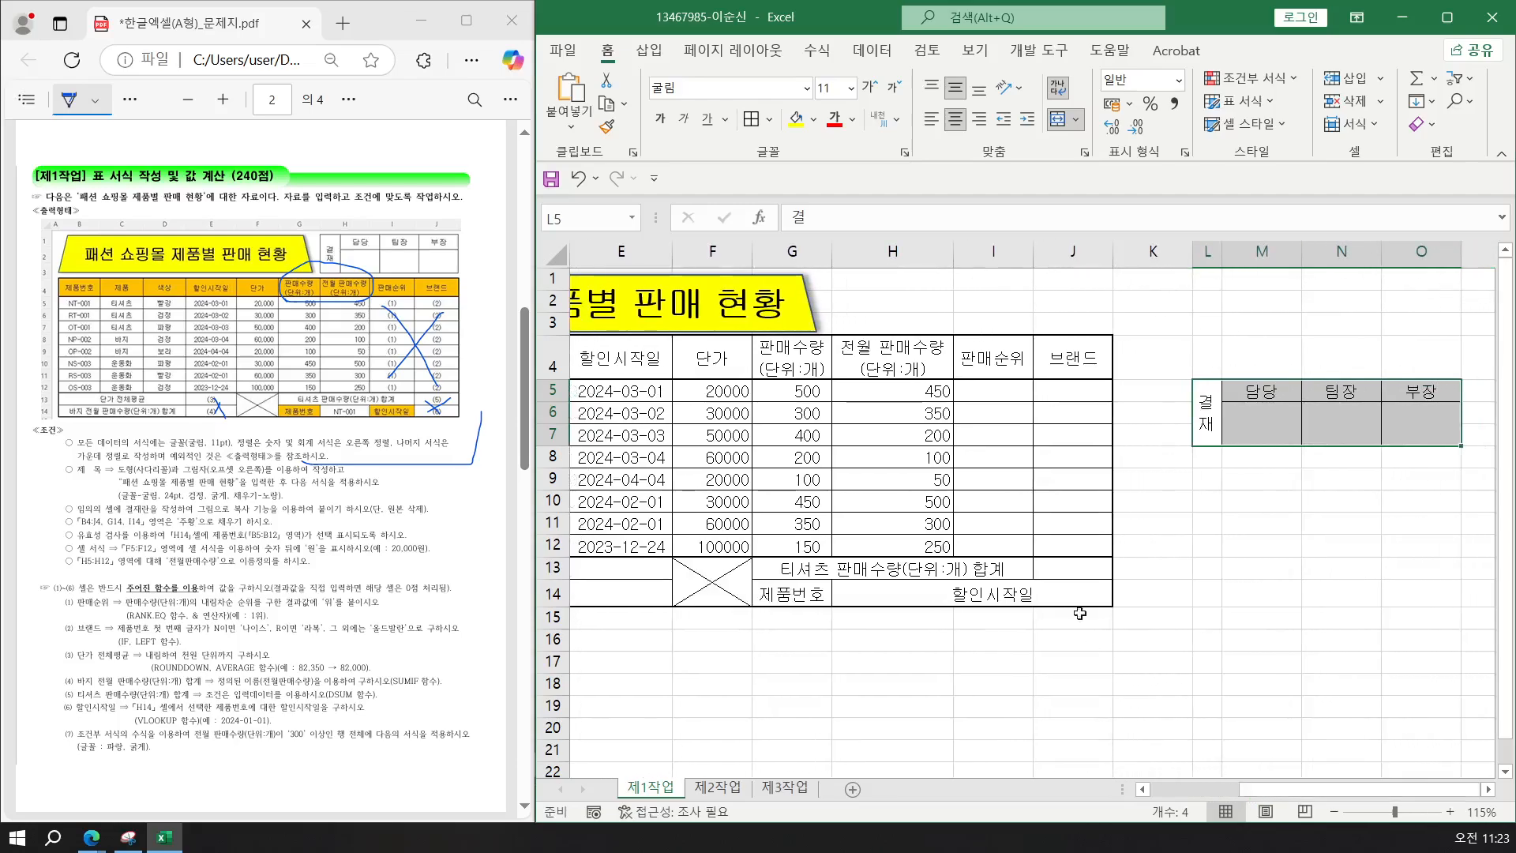
click(912, 284)
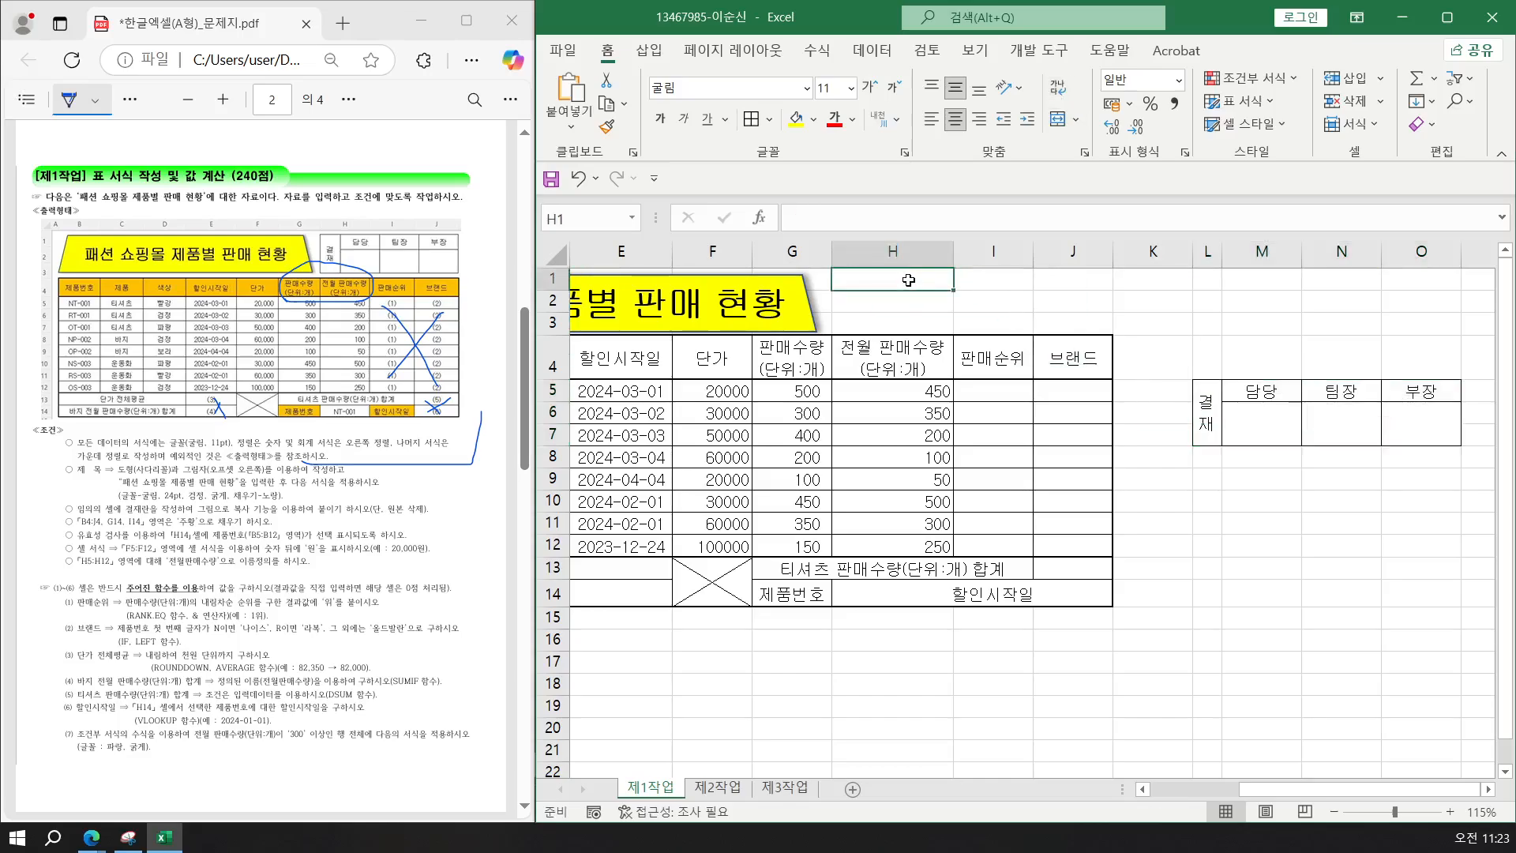
right_click(909, 281)
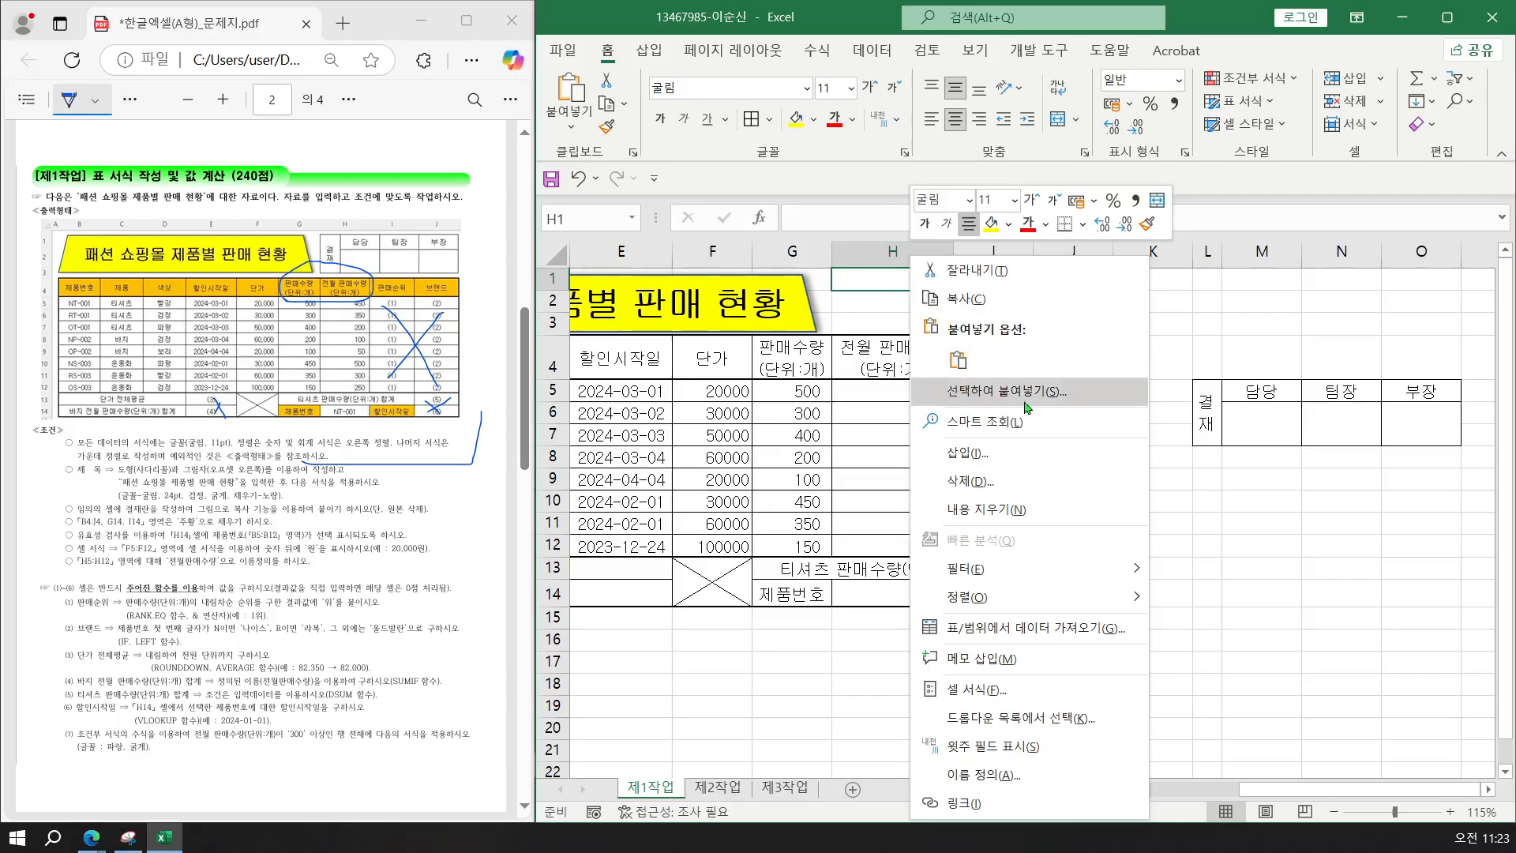
click(1137, 400)
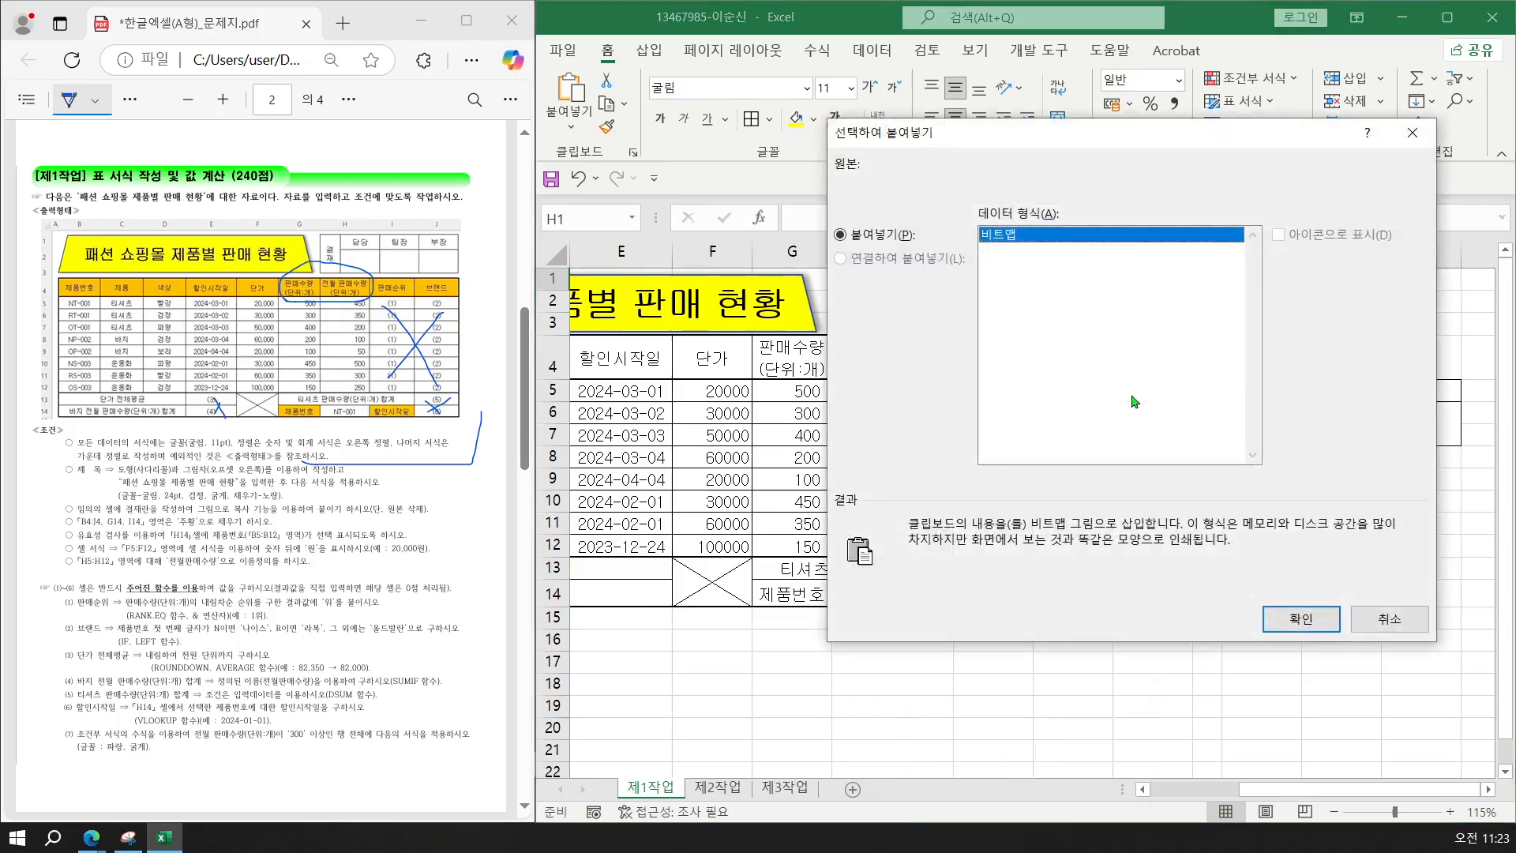
click(1378, 629)
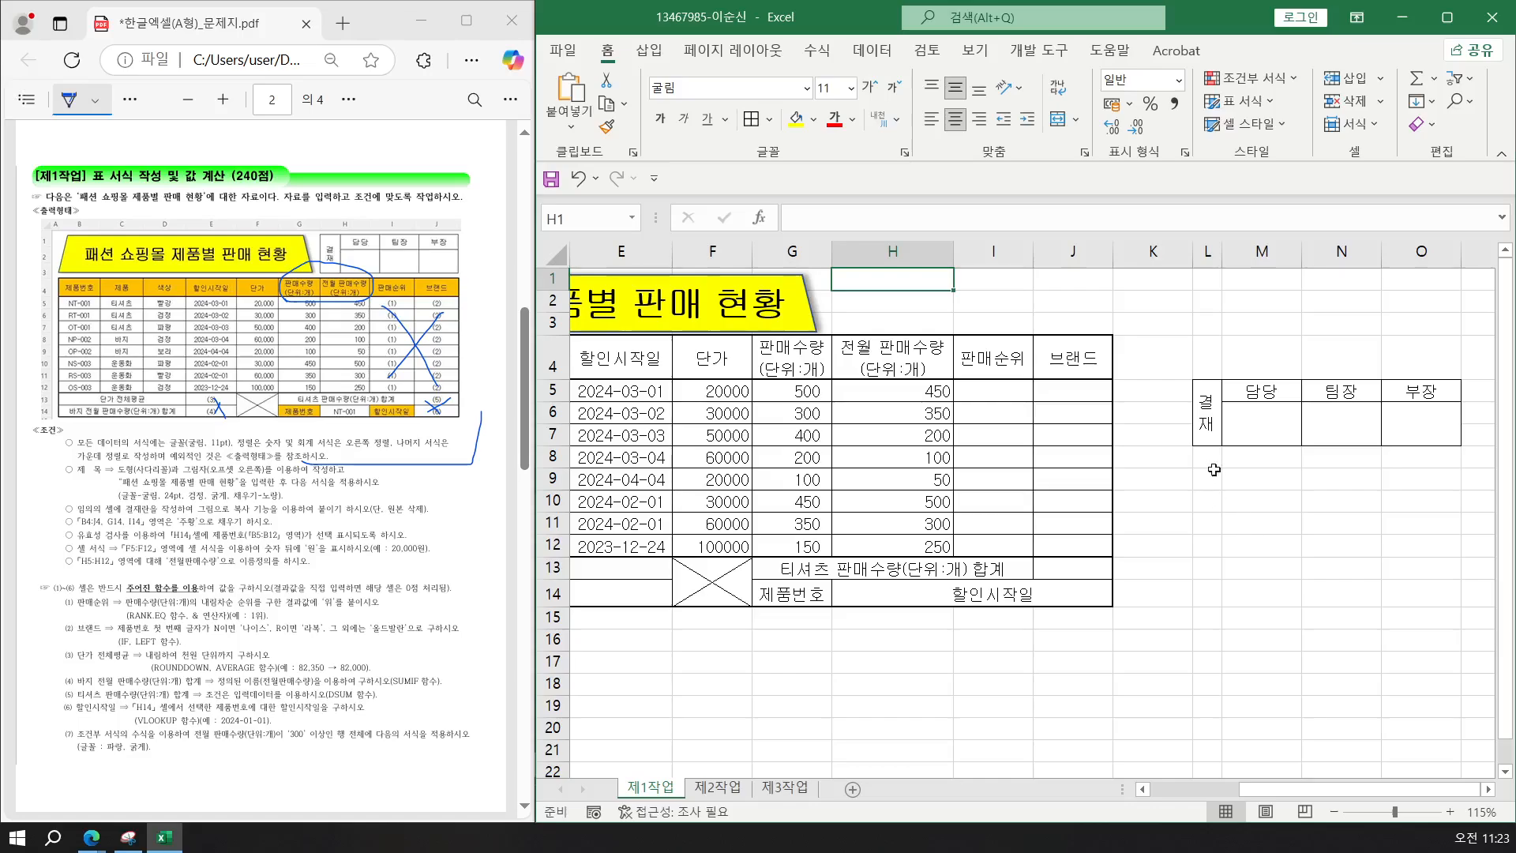
Copy the approval box in L5:O7 and paste it as a picture (그림) at H1.
drag(1206, 411, 1399, 416)
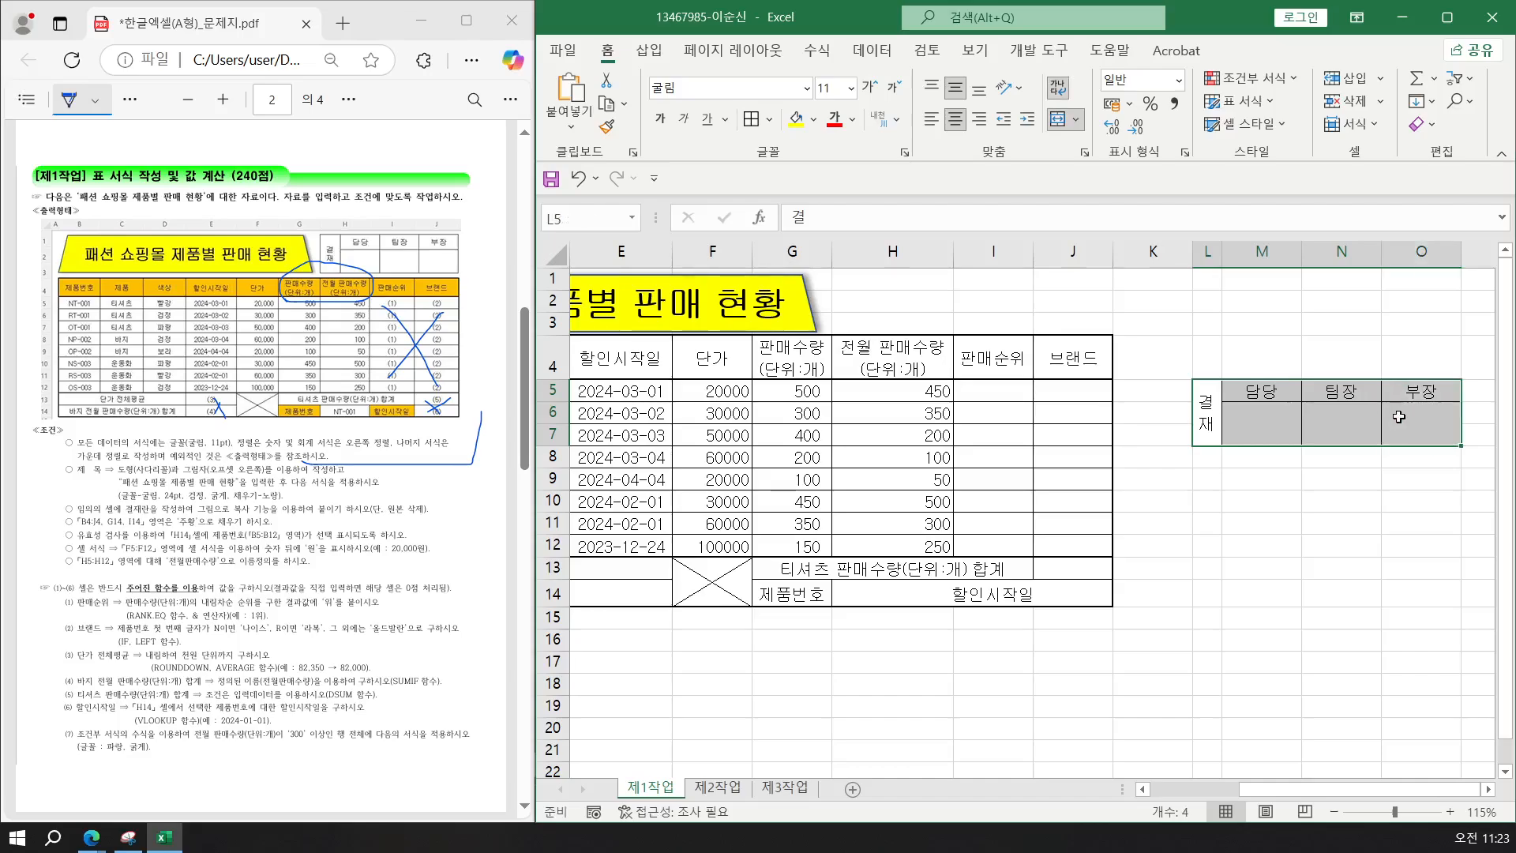
key(ctrl+c)
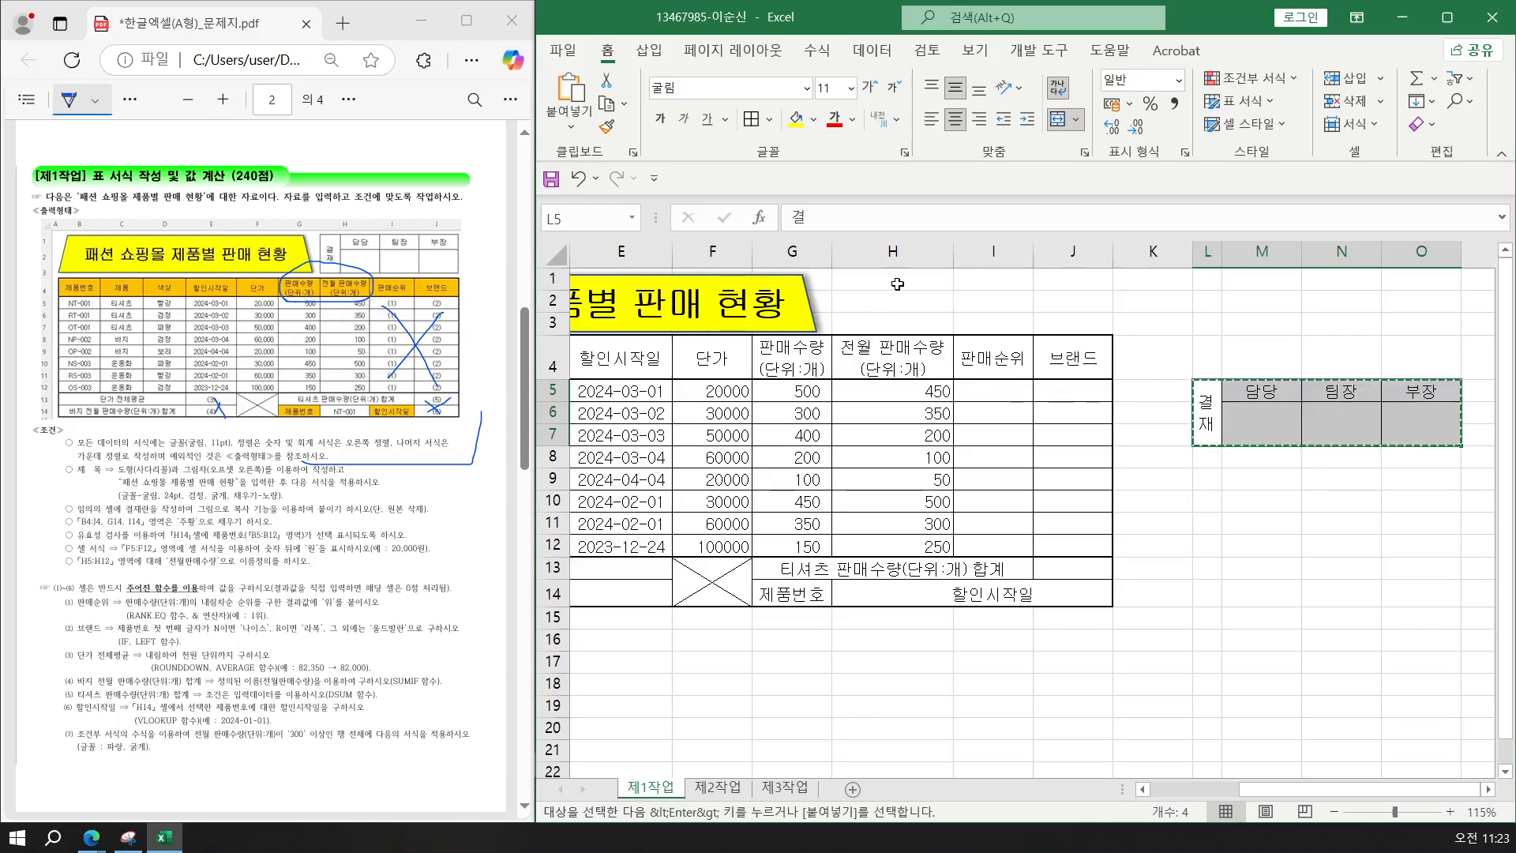
click(897, 284)
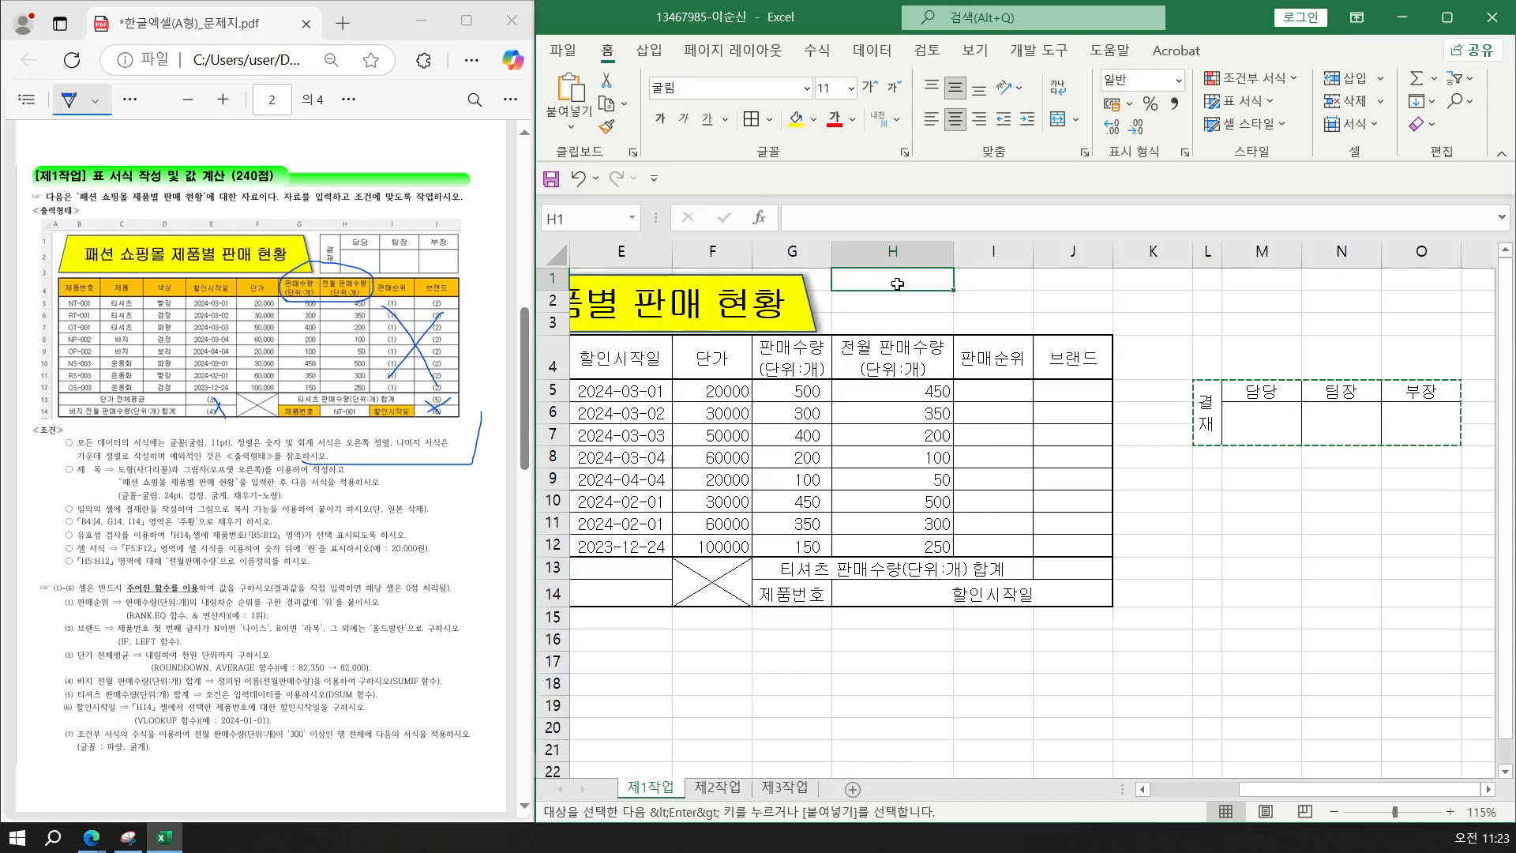
right_click(899, 289)
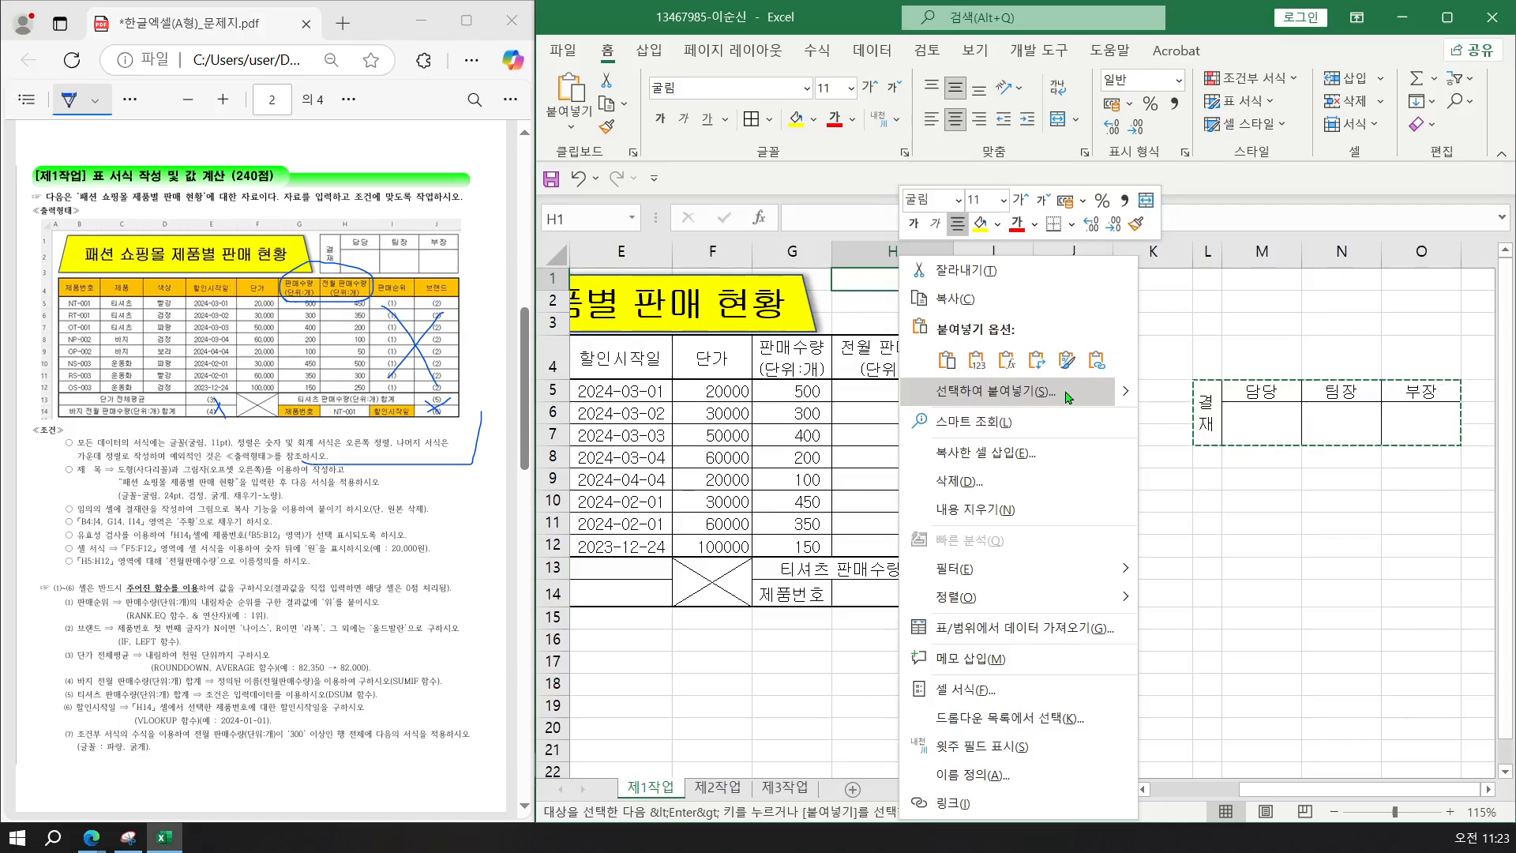
mouse_move(1122, 397)
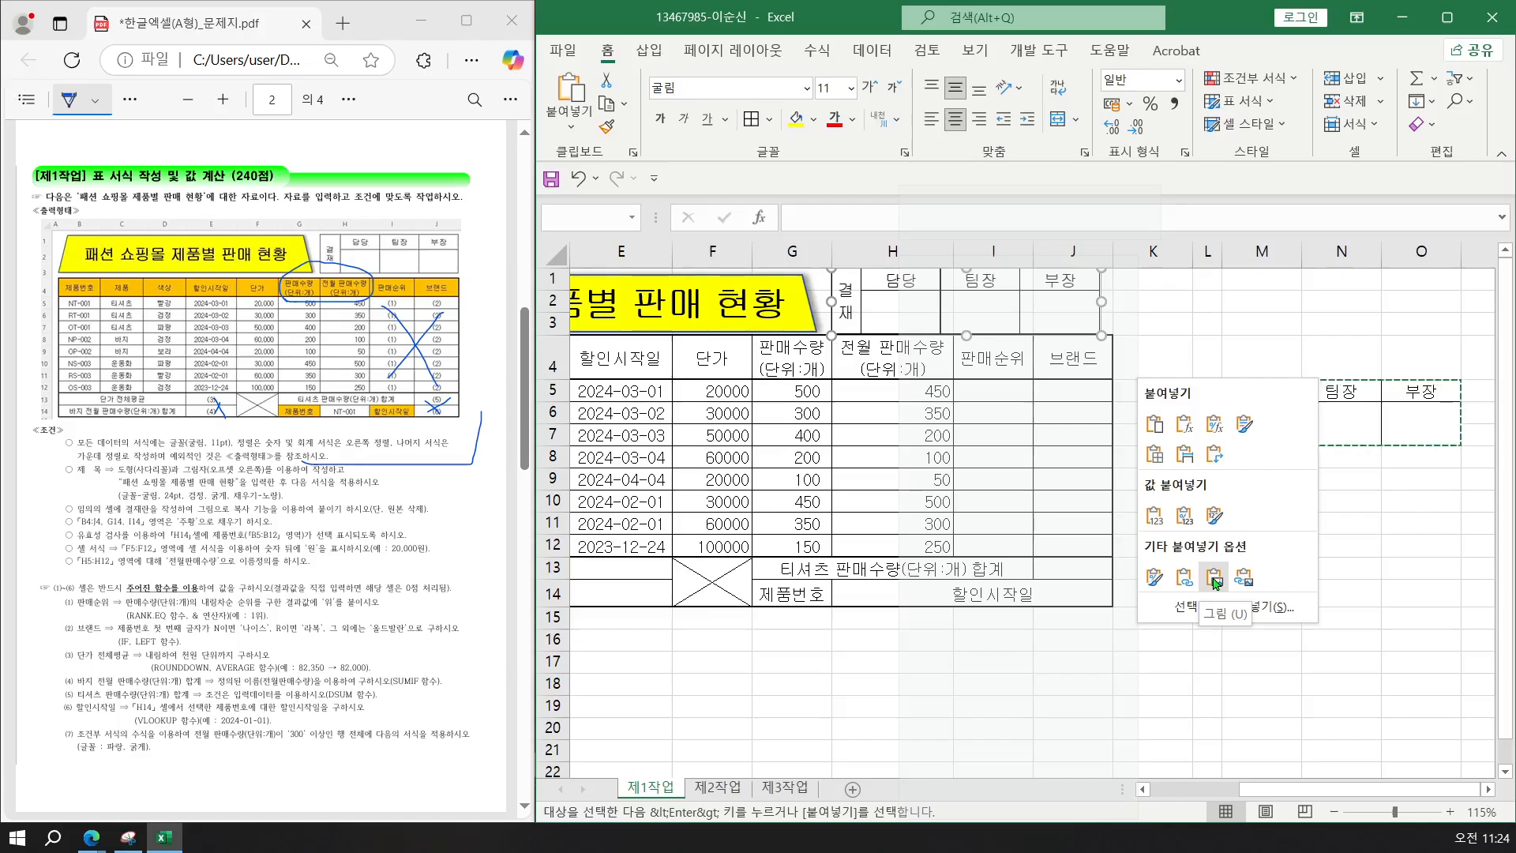
click(1213, 581)
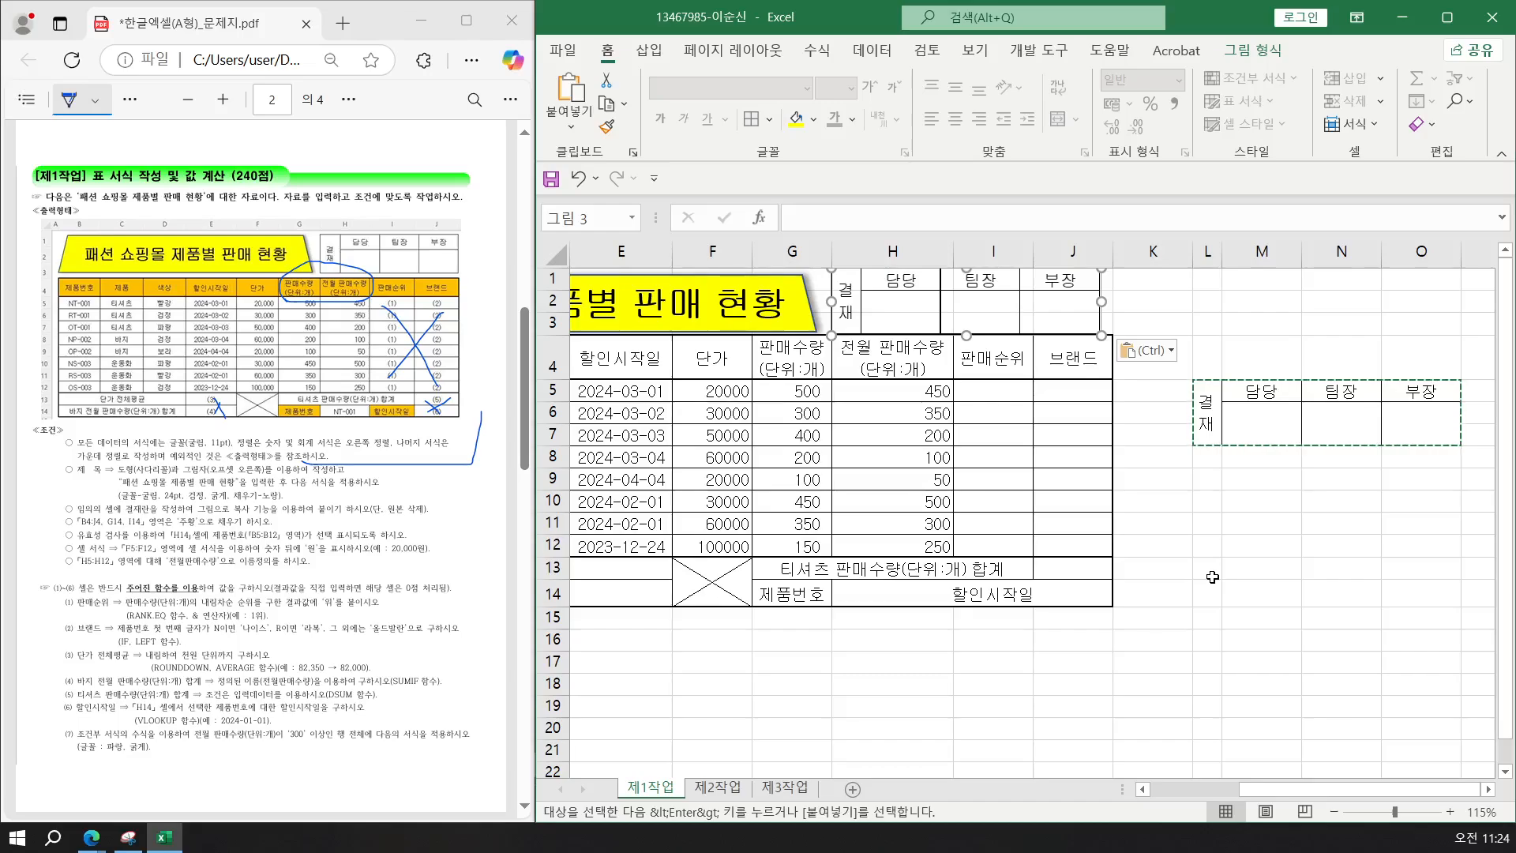
Nudge the pasted approval box picture slightly down from the sheet's upper edge.
key(Down)
key(Down)
key(Up)
key(Down)
key(Down)
key(Down)
key(Down)
key(Down)
key(Down)
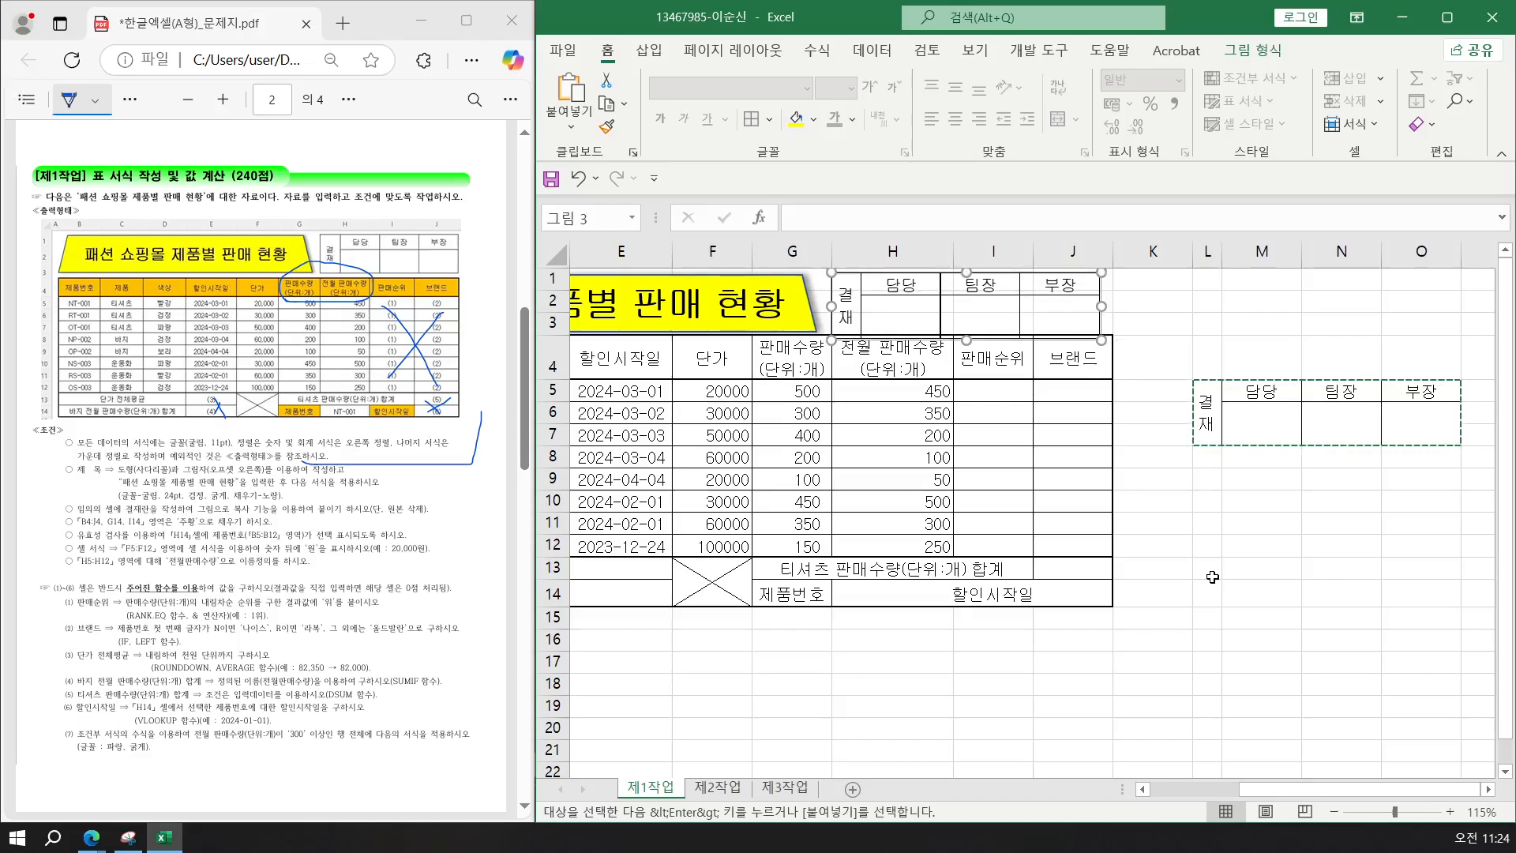
key(Down)
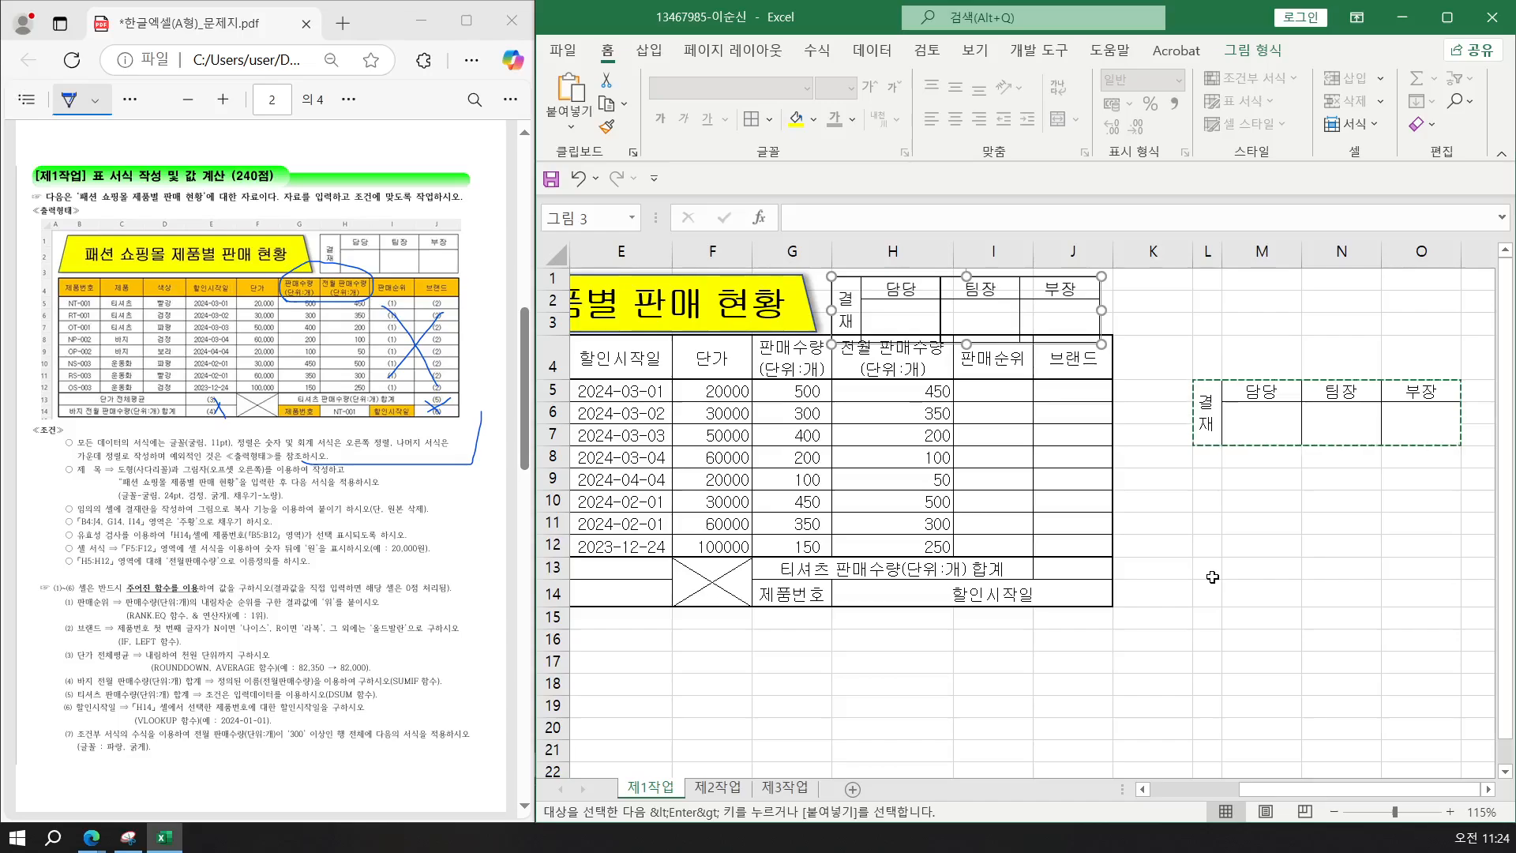
key(Up)
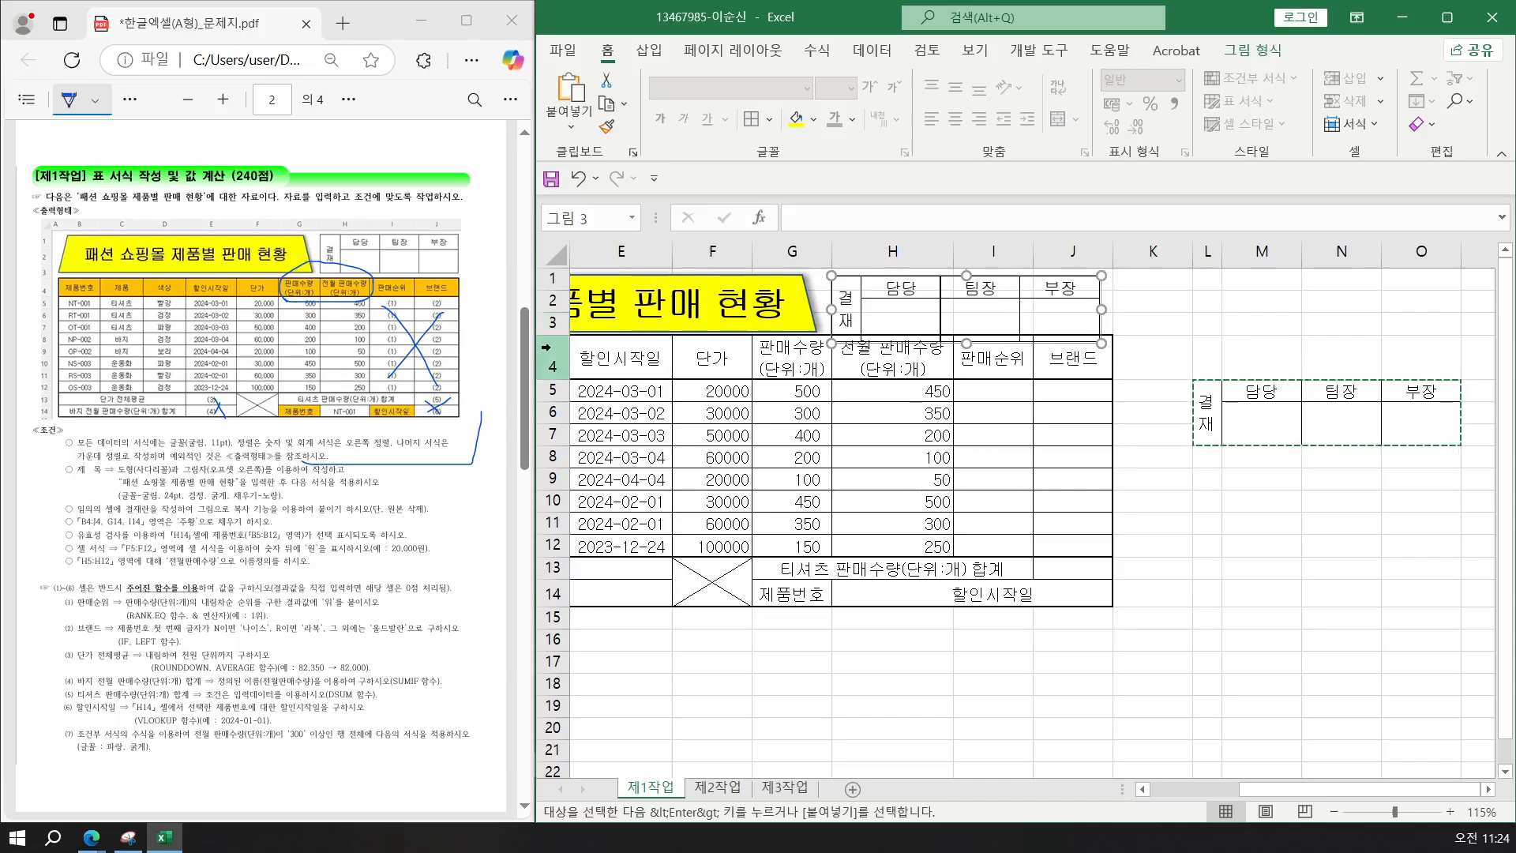
Increase row 3's height to clear the approval picture and stretch the trapezoid title downward to match.
drag(559, 336, 549, 351)
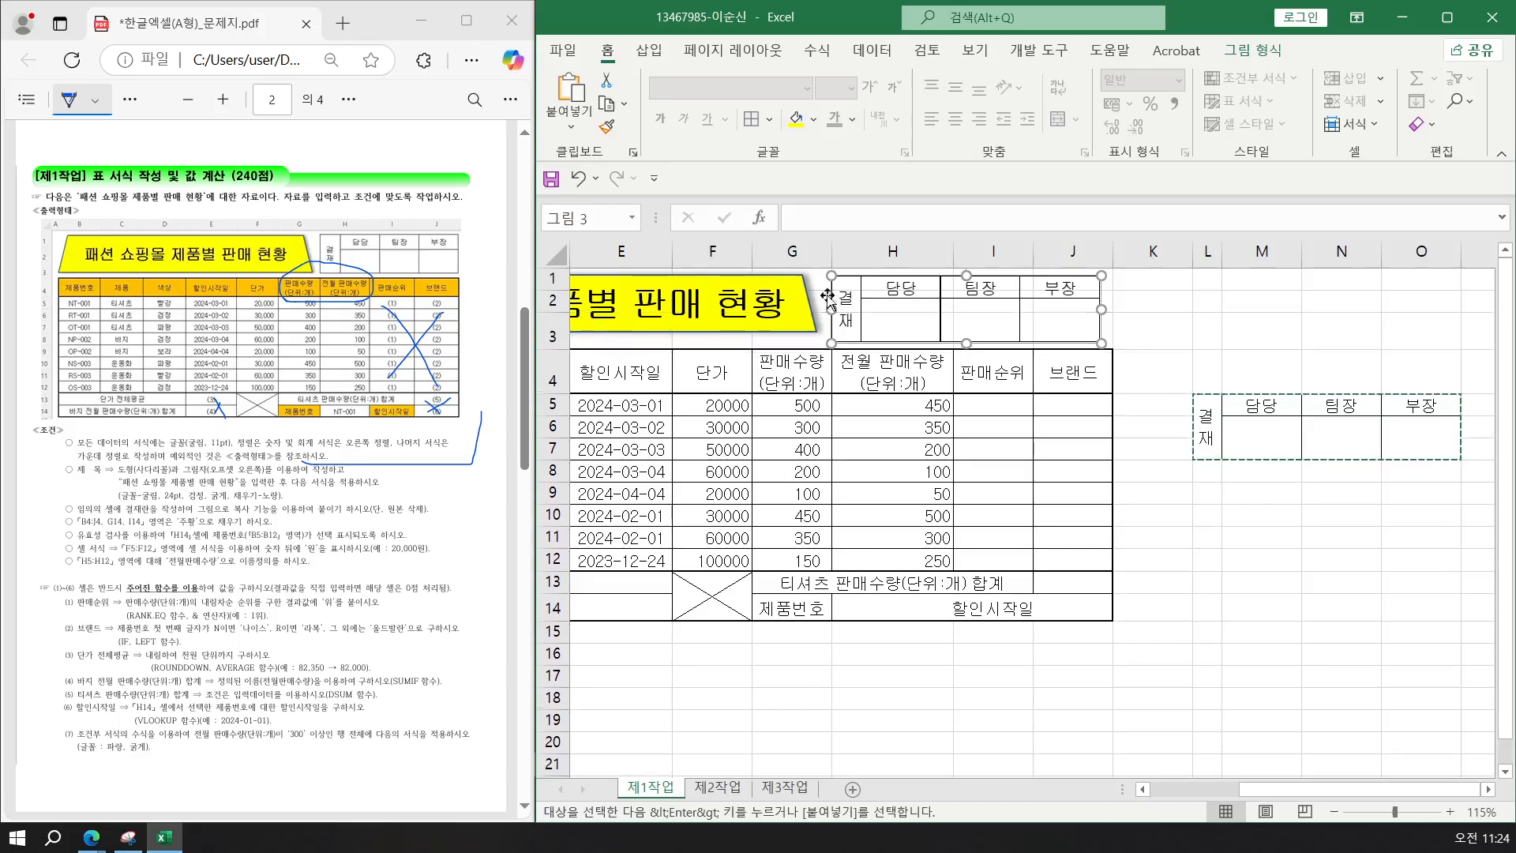
click(796, 320)
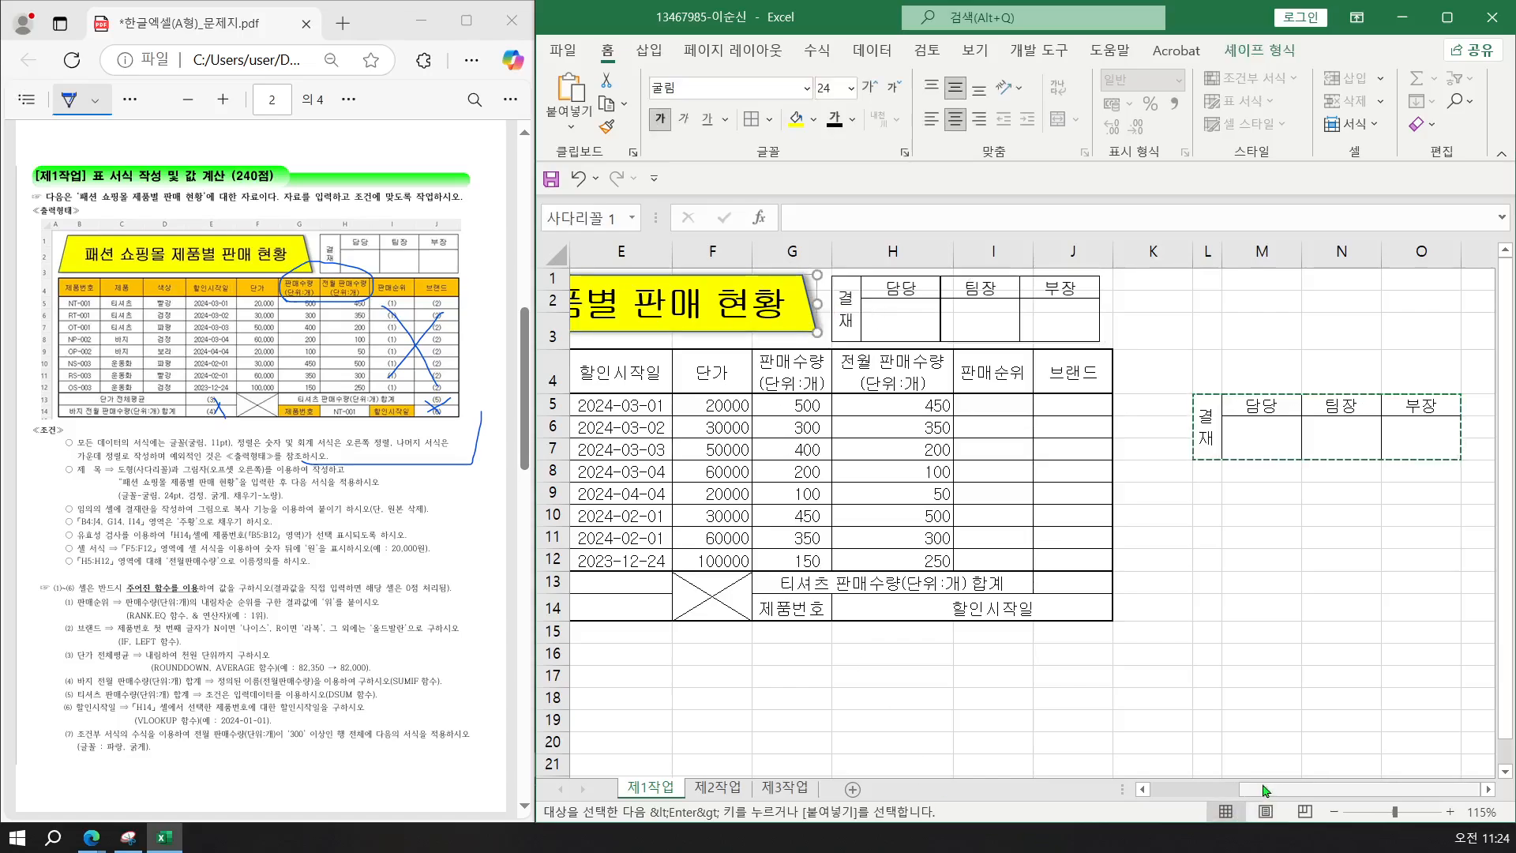
drag(1263, 790, 1221, 790)
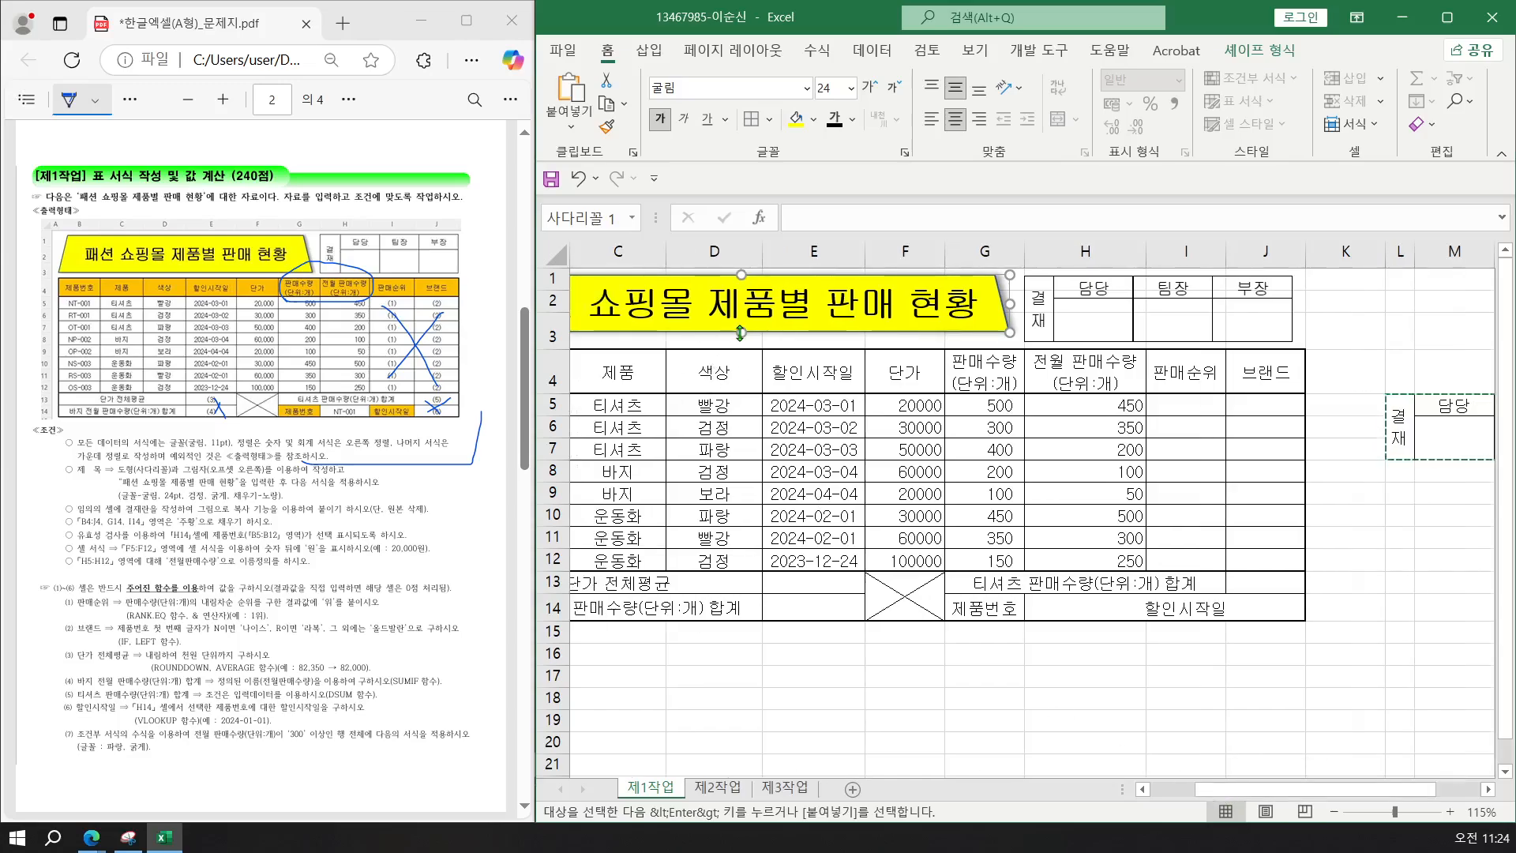
drag(741, 333, 726, 341)
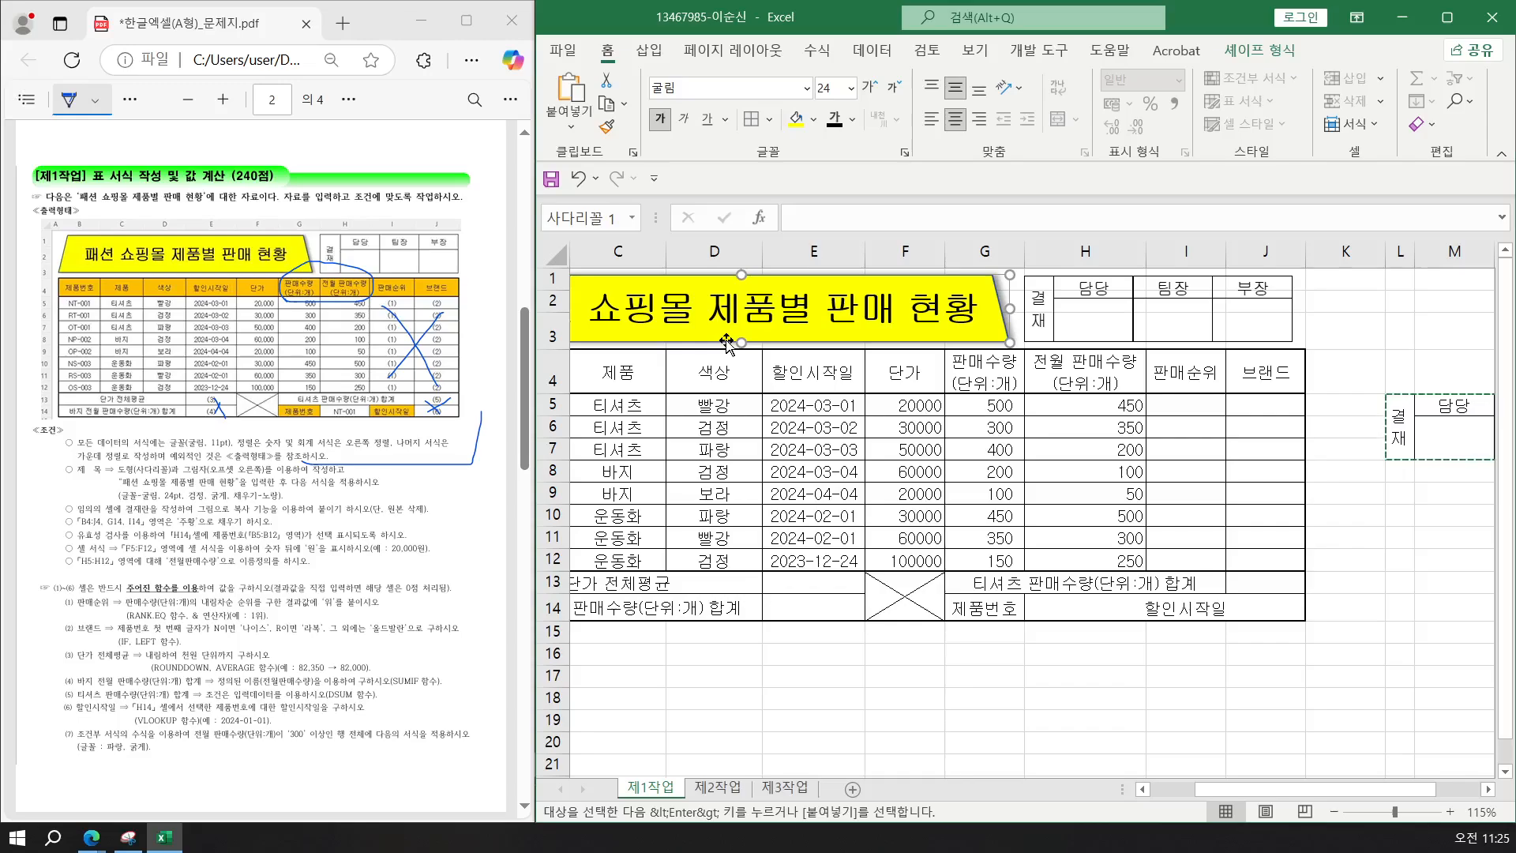
Delete the original approval box cells L5:O7, shifting cells left (셀을 왼쪽으로 밀기).
click(842, 493)
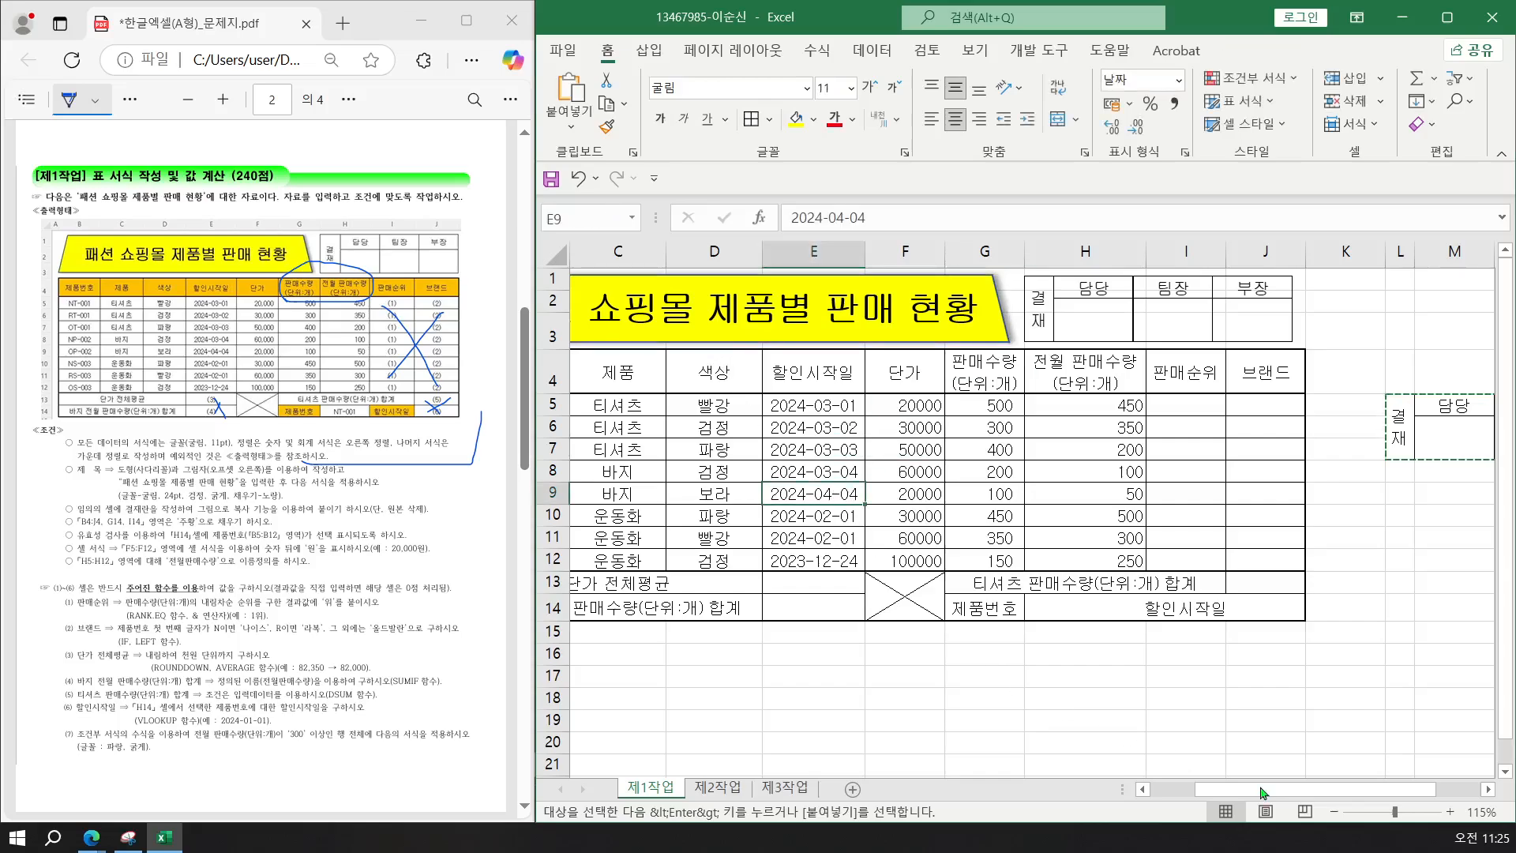
click(1488, 789)
click(1488, 789)
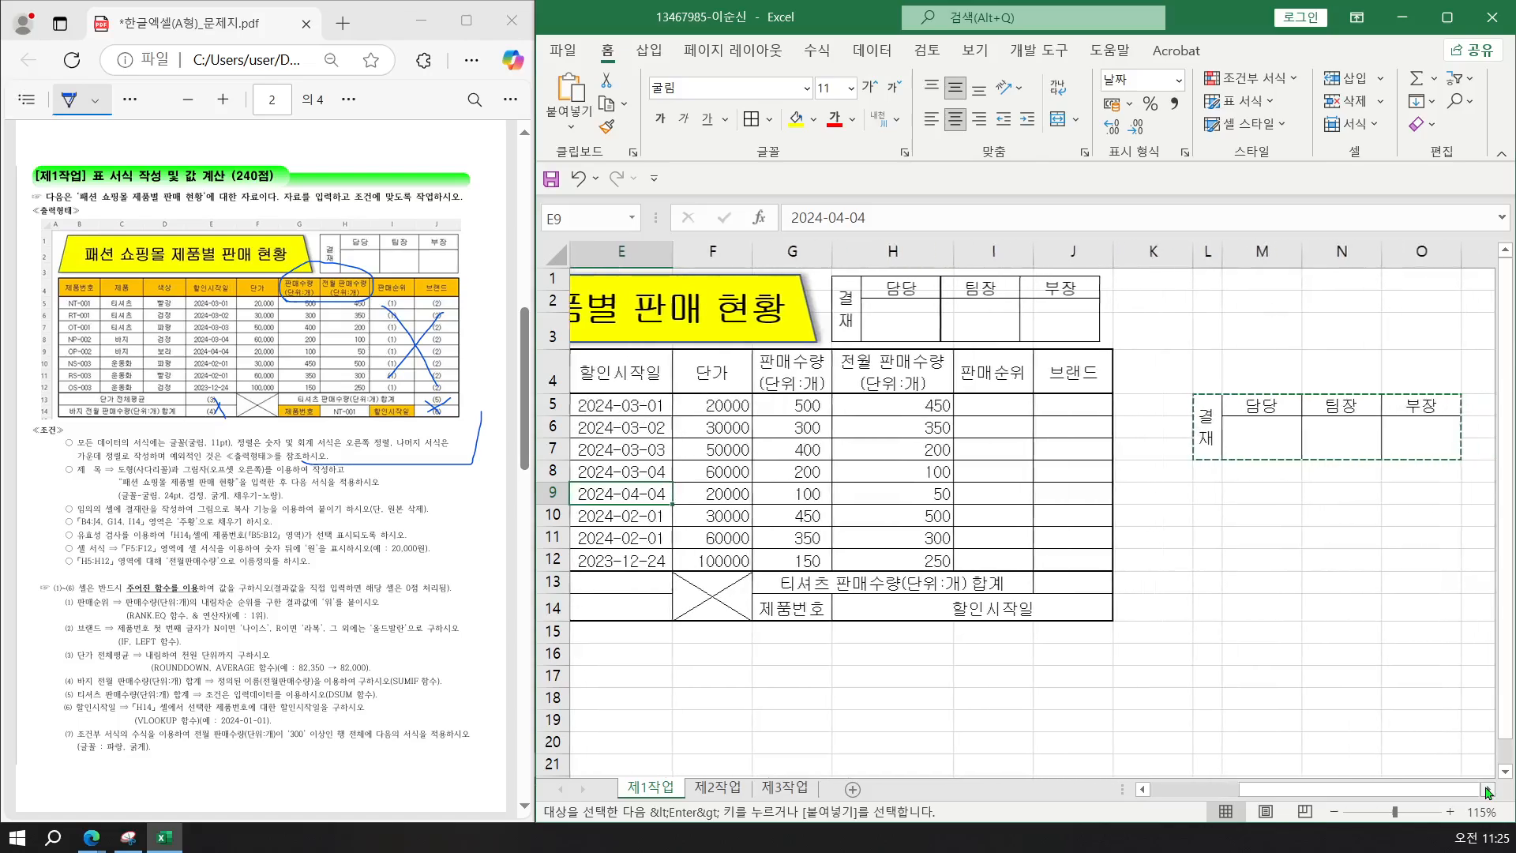
click(1488, 788)
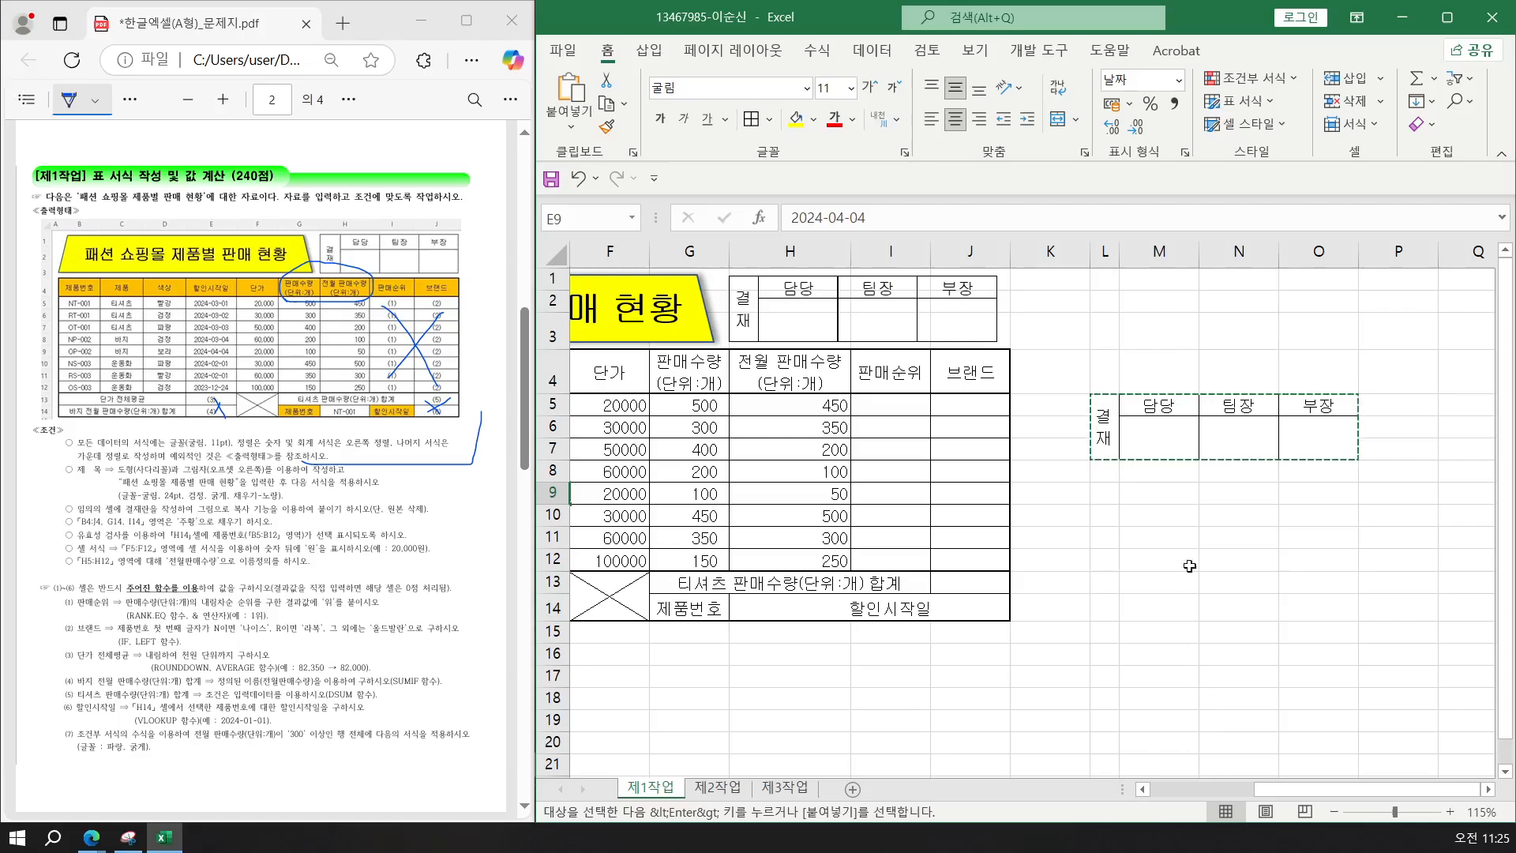
drag(1108, 426, 1300, 428)
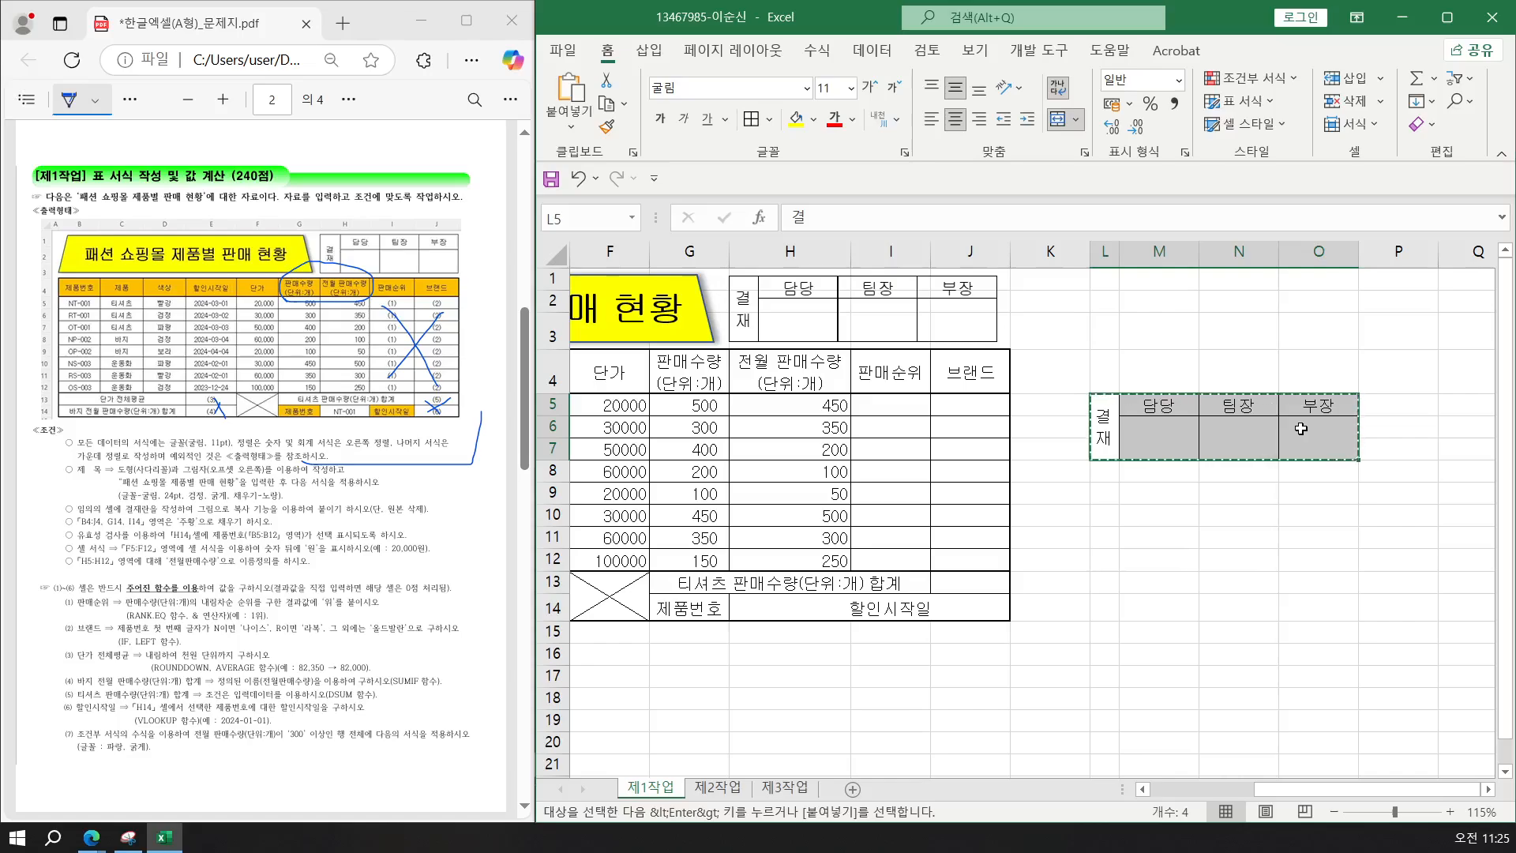
right_click(1300, 428)
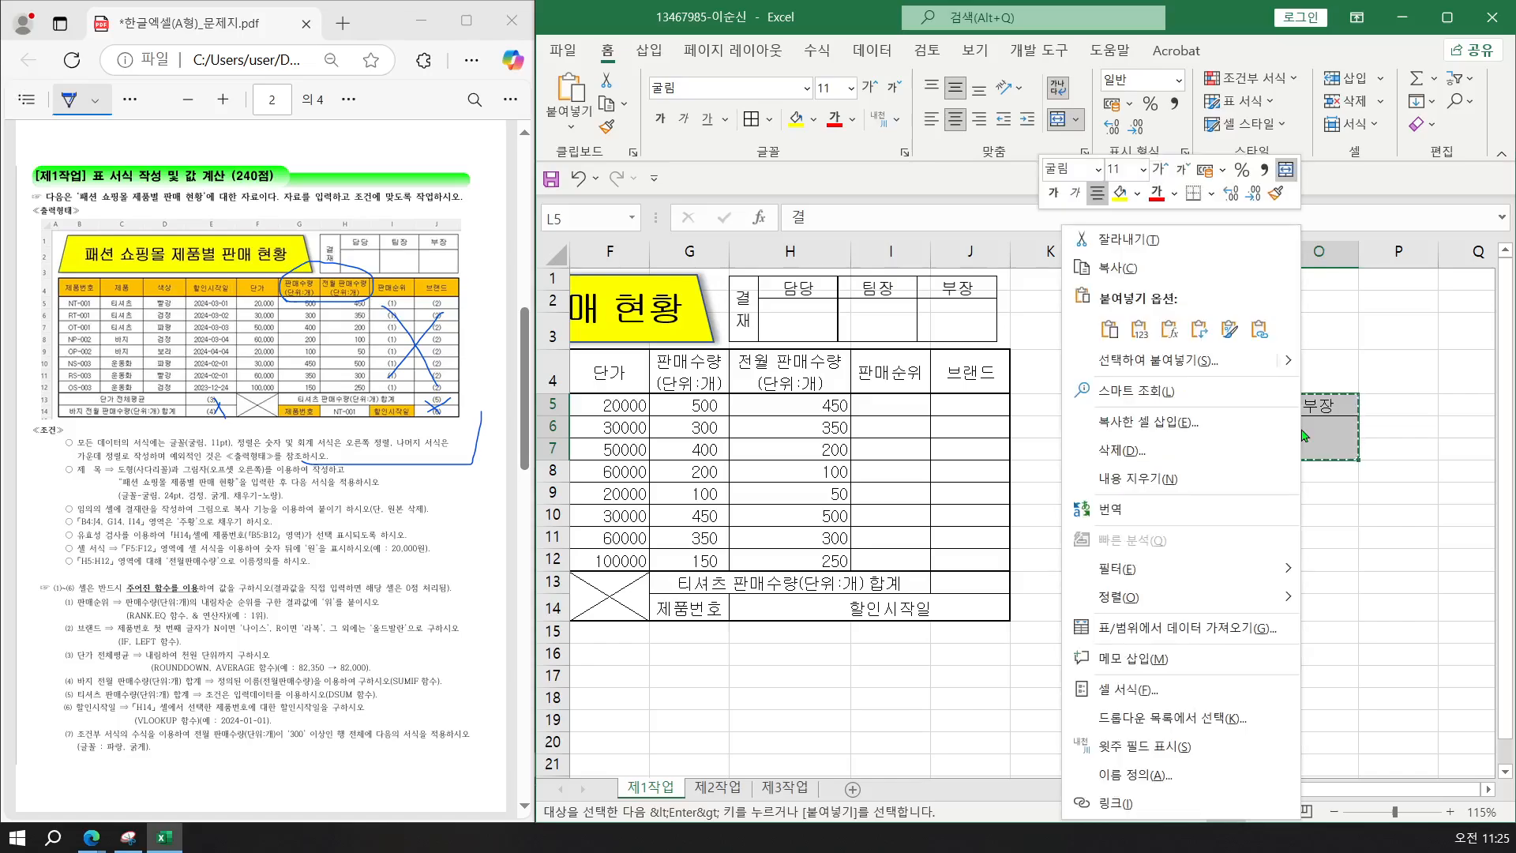
click(1226, 454)
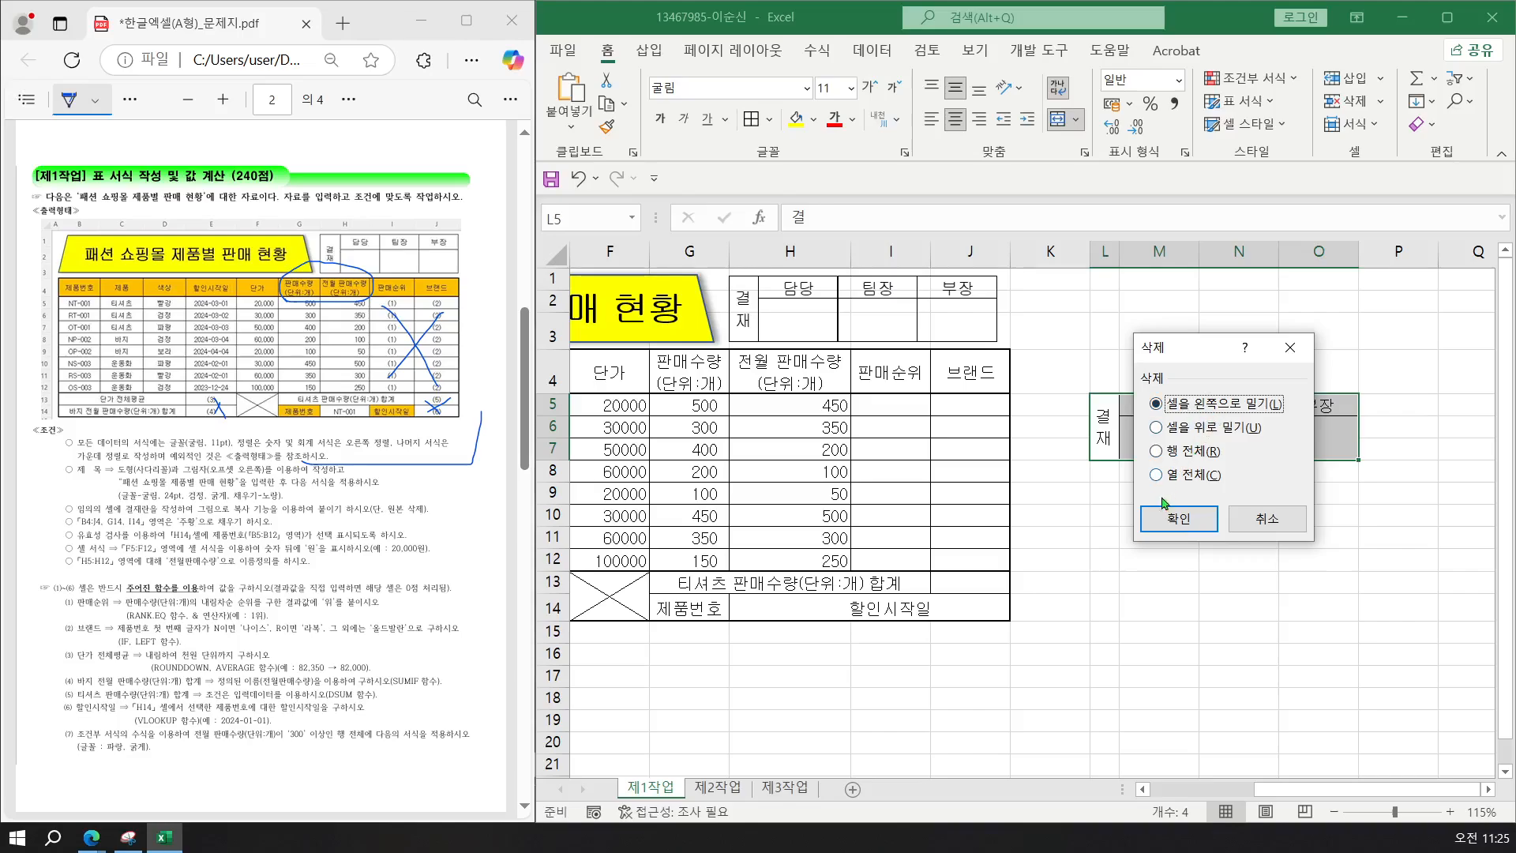
click(1164, 527)
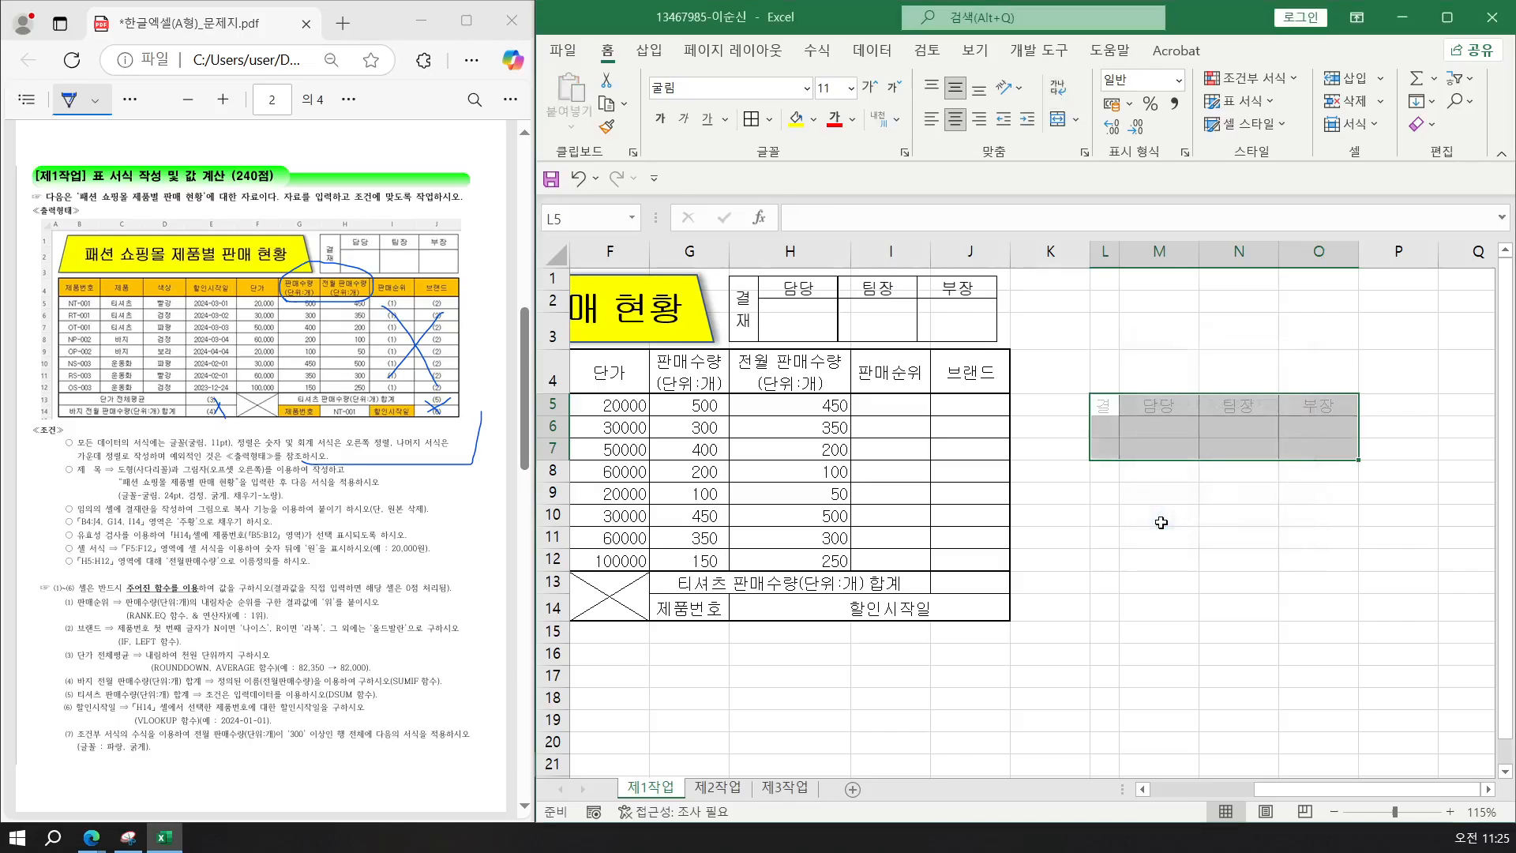
click(1121, 520)
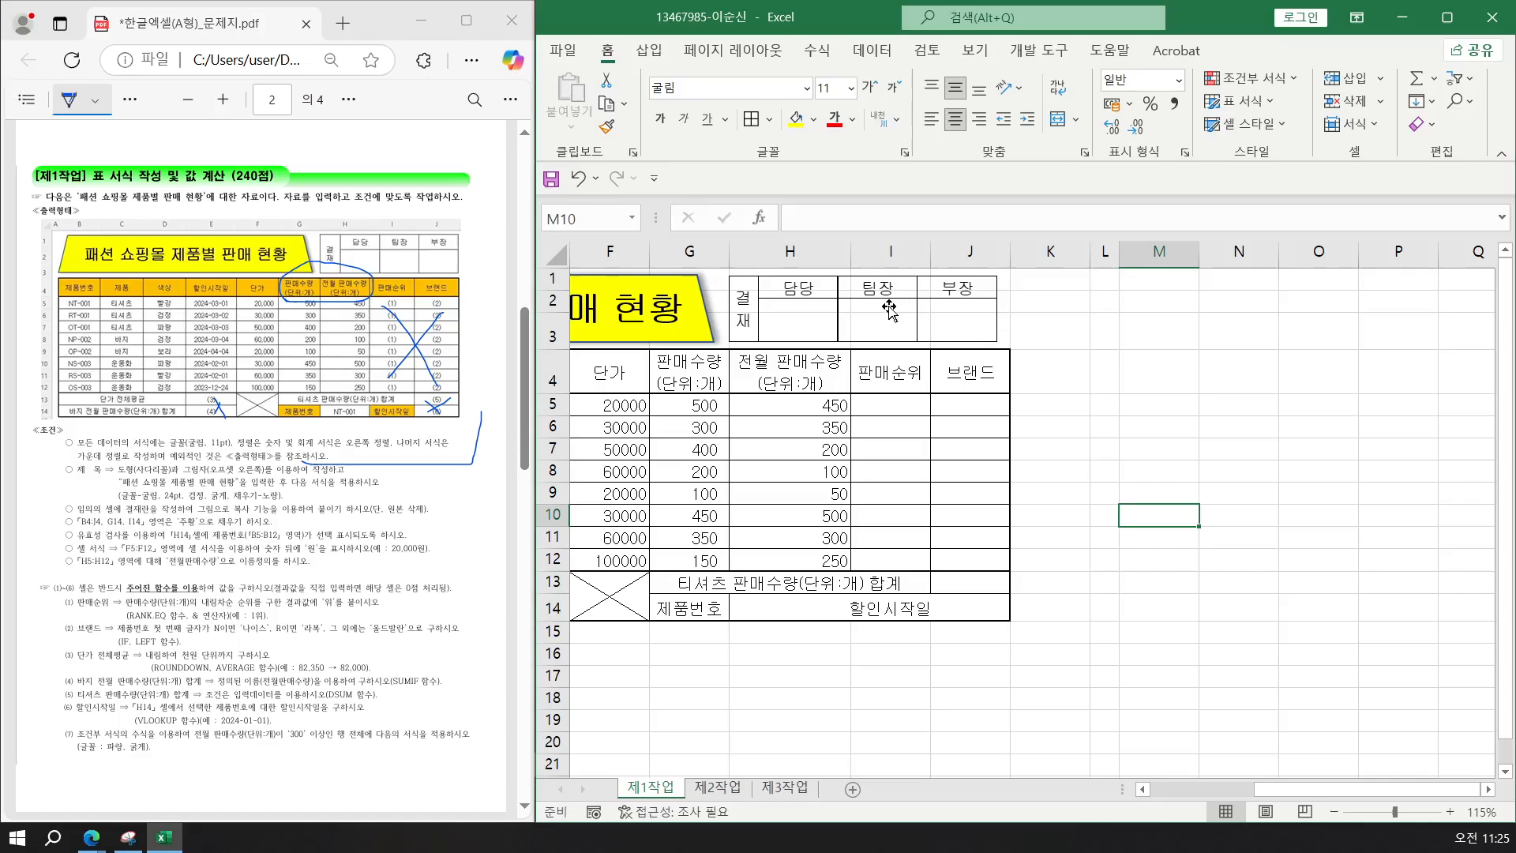
Fill the header row B4:J4 and cells G14 and I14 with the standard orange (주황) colour.
drag(1277, 790, 1159, 799)
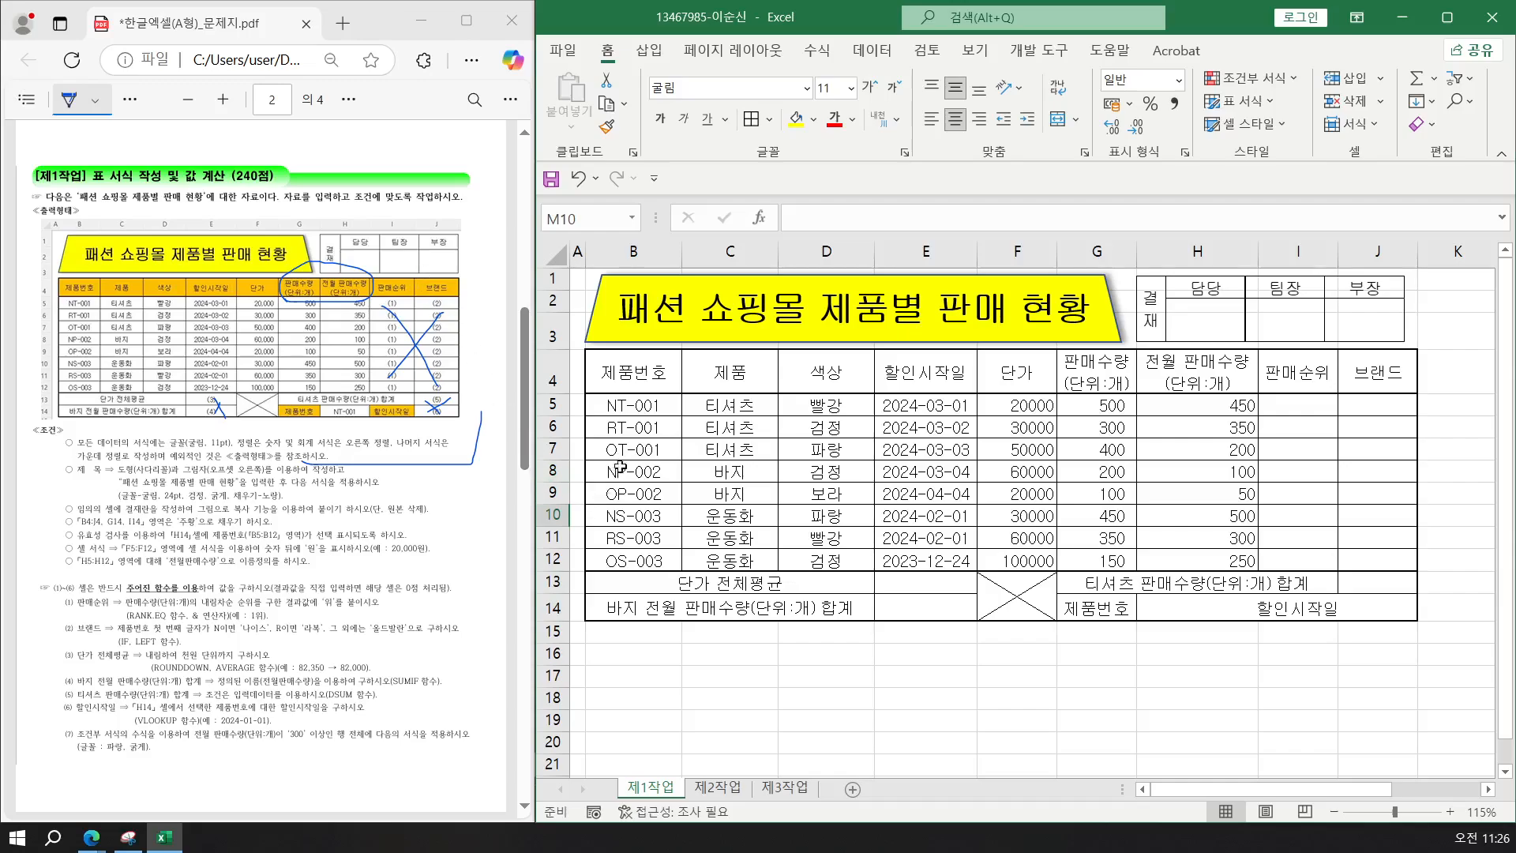
drag(636, 373, 1394, 372)
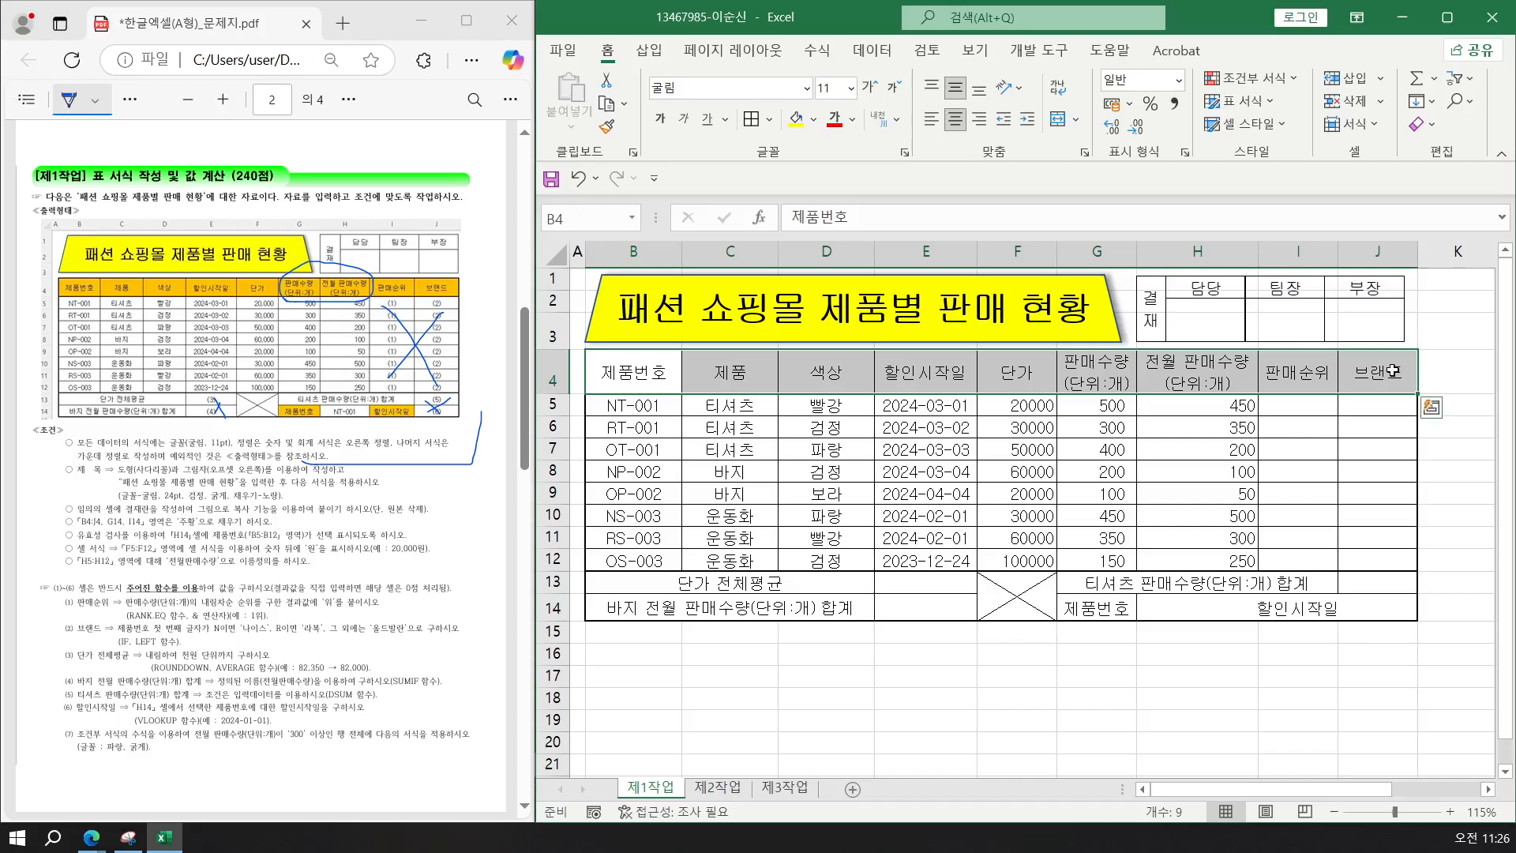
ctrl+click(1083, 607)
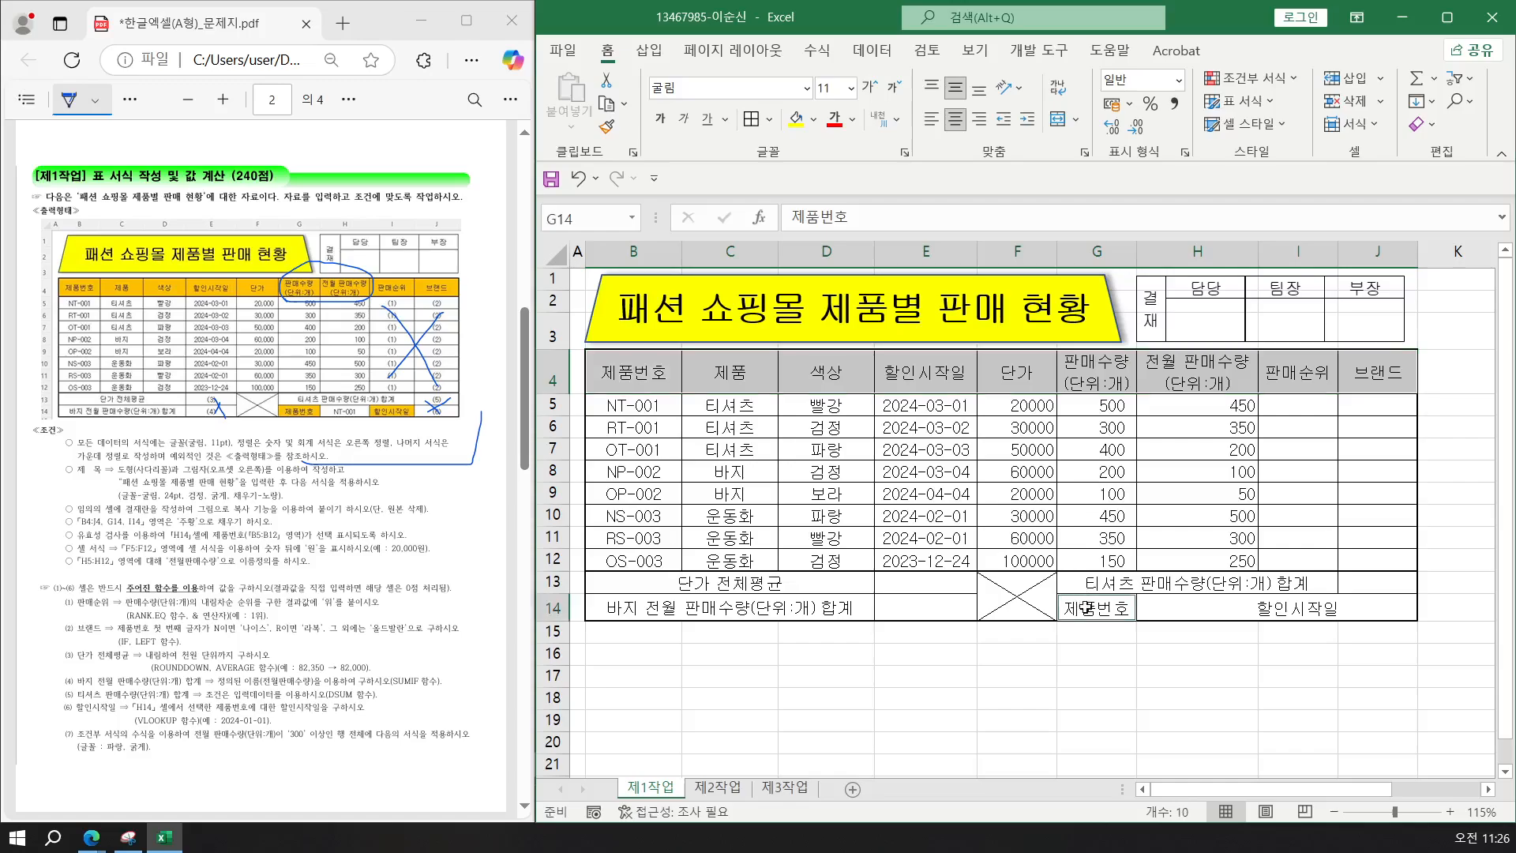
ctrl+click(1284, 605)
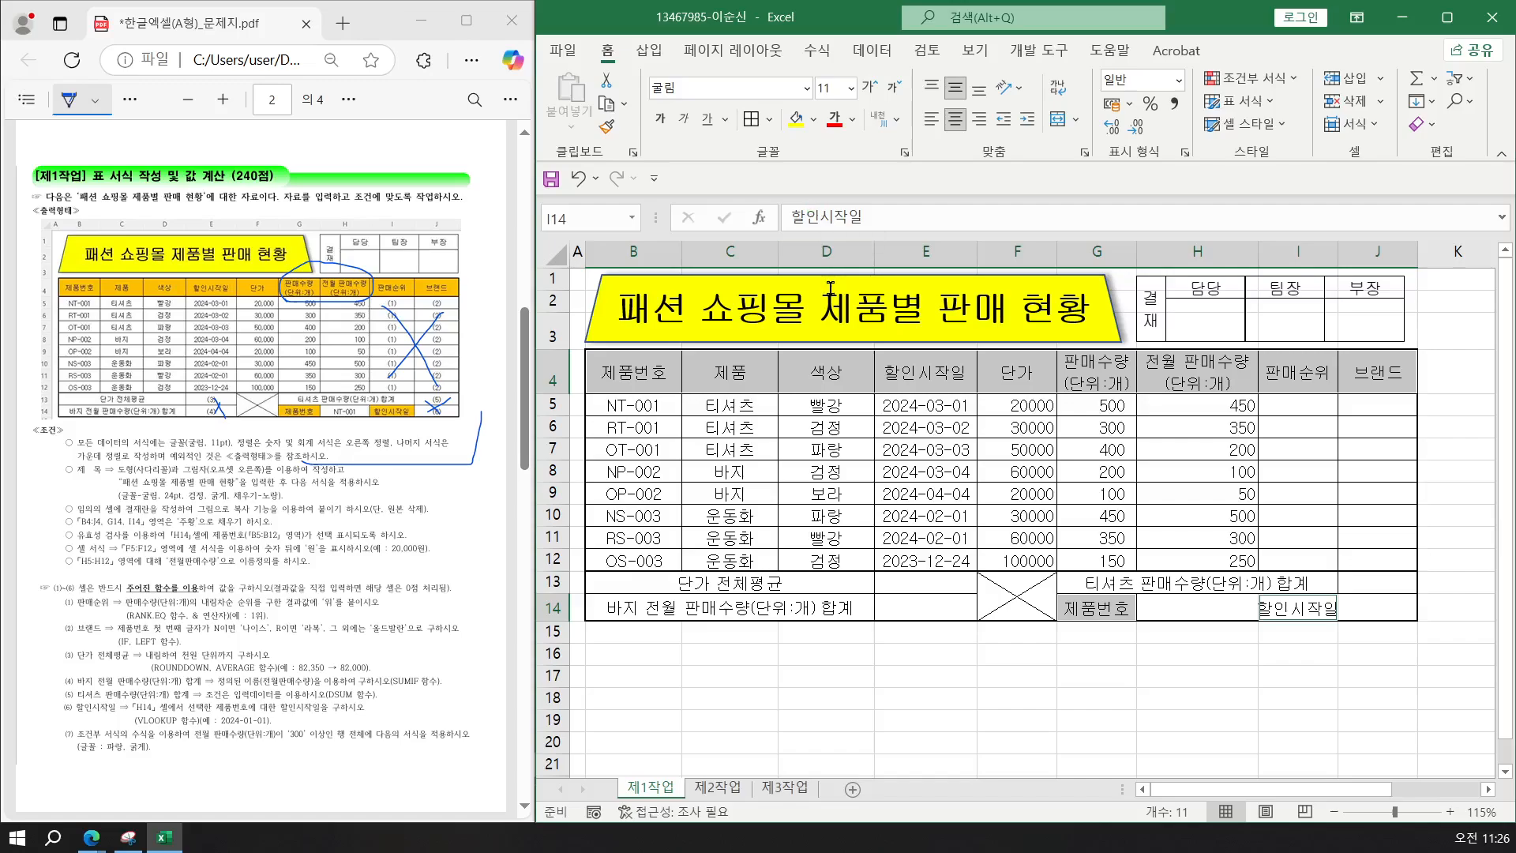
click(814, 128)
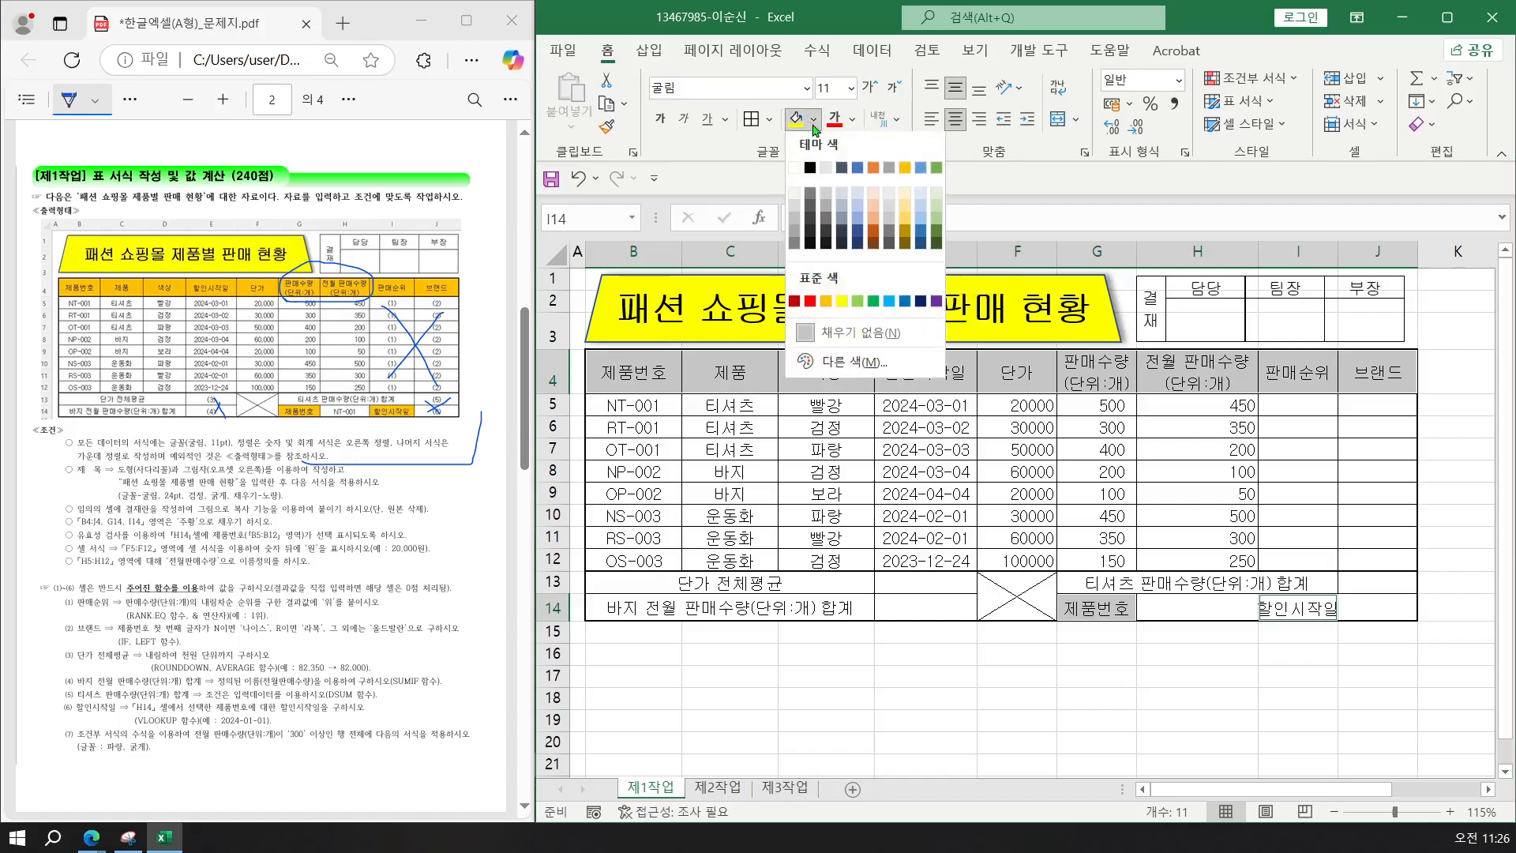
click(827, 306)
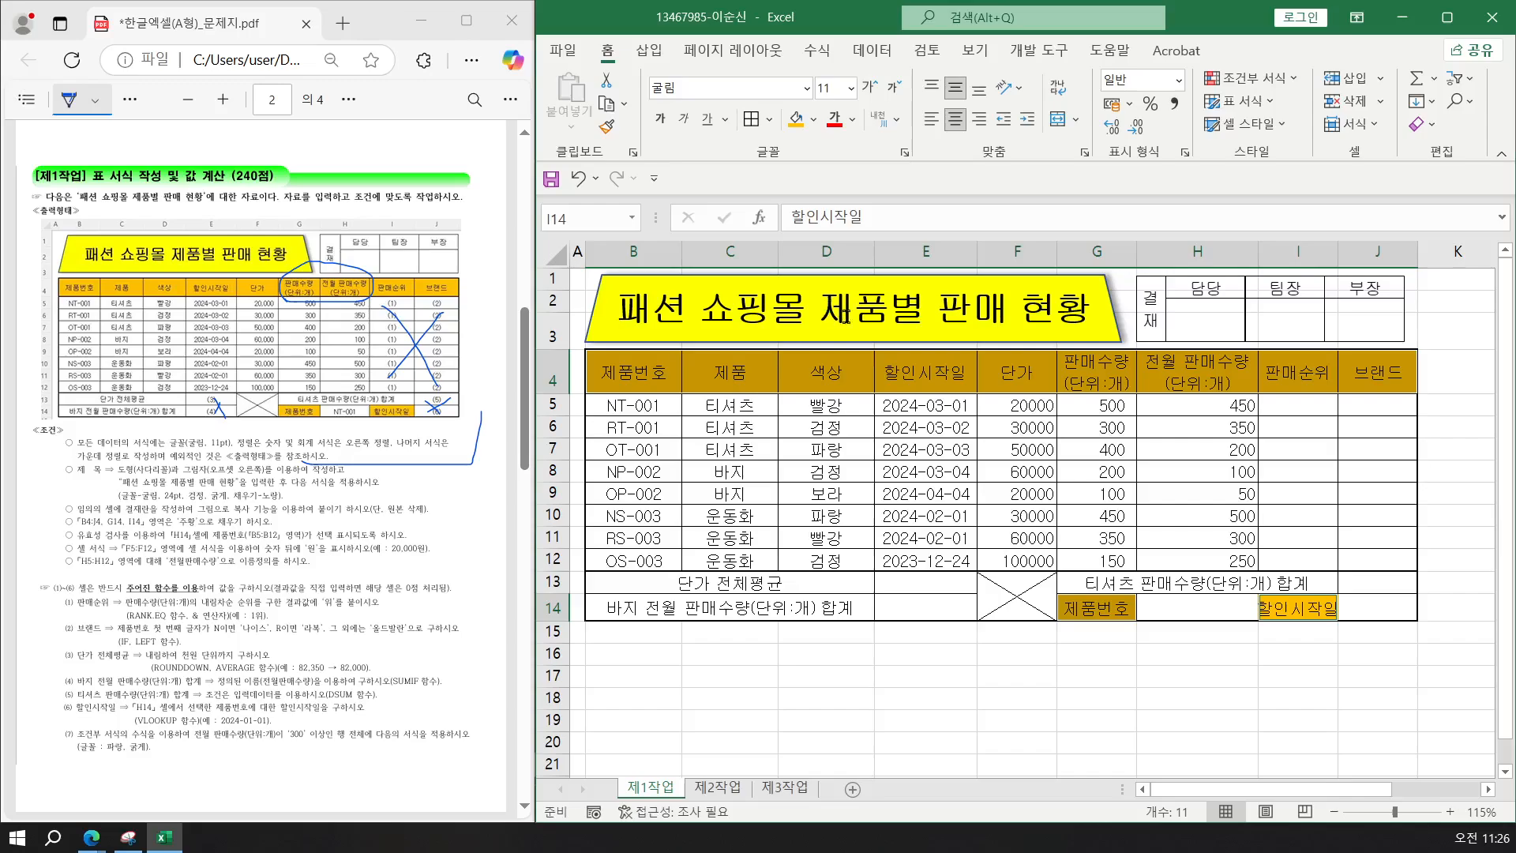
Autofit the width of column I so the 할인시작일 label fits inside its cell.
click(1013, 506)
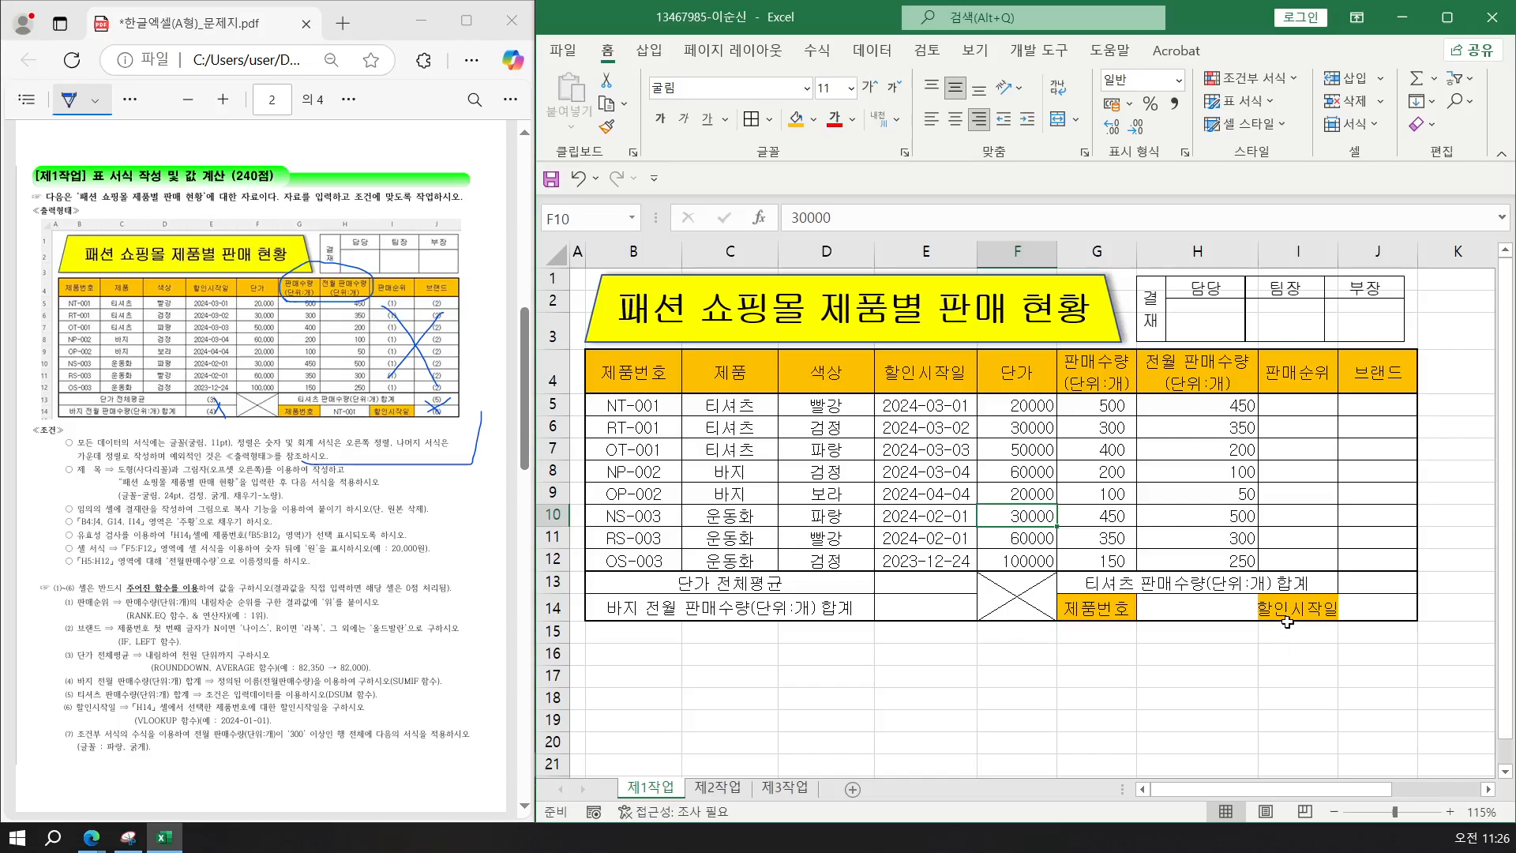
double_click(1337, 253)
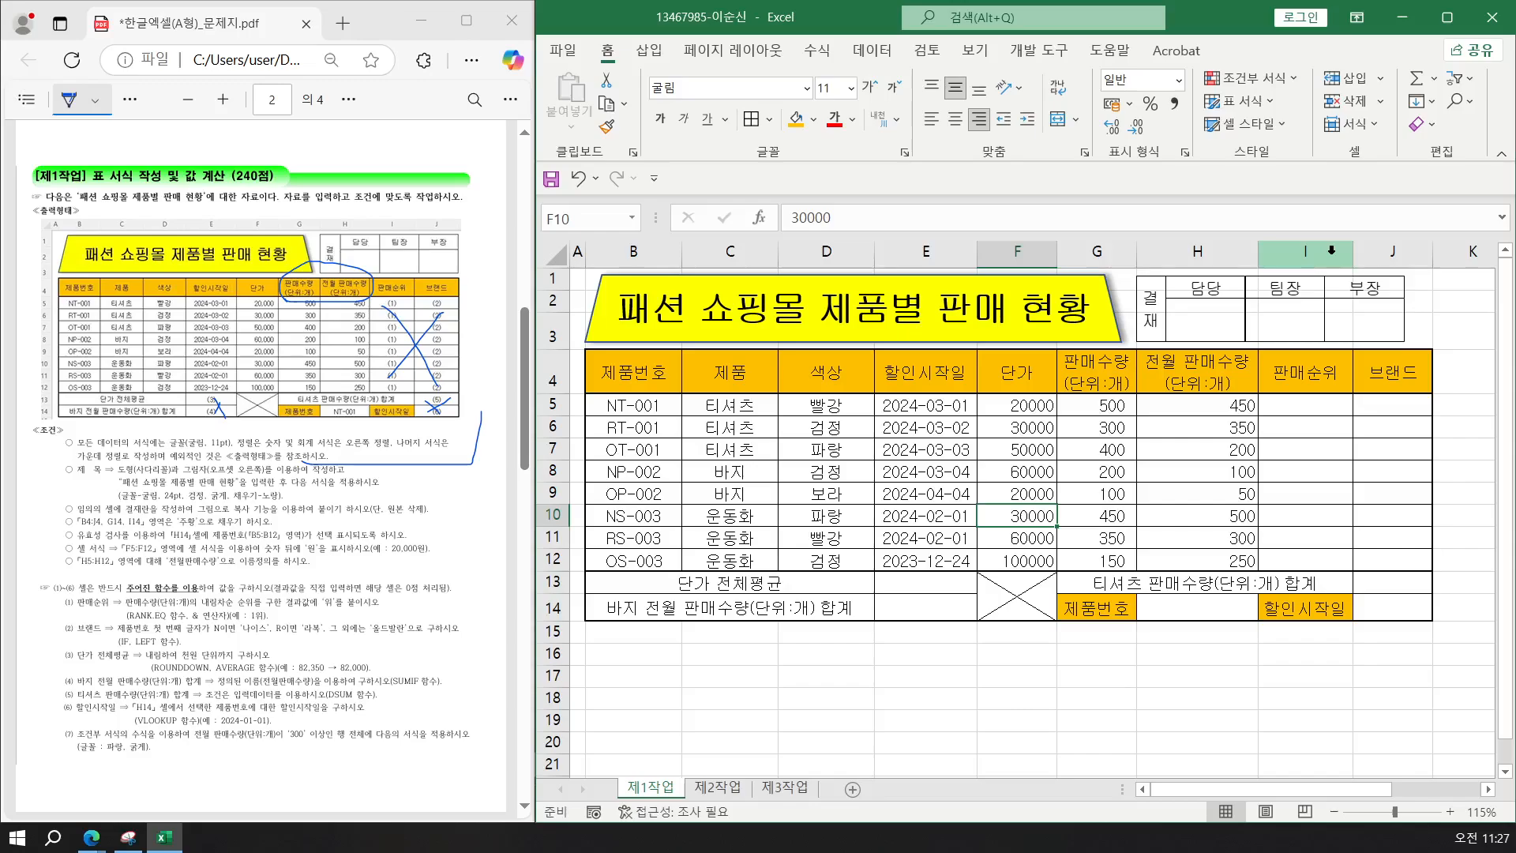
click(900, 486)
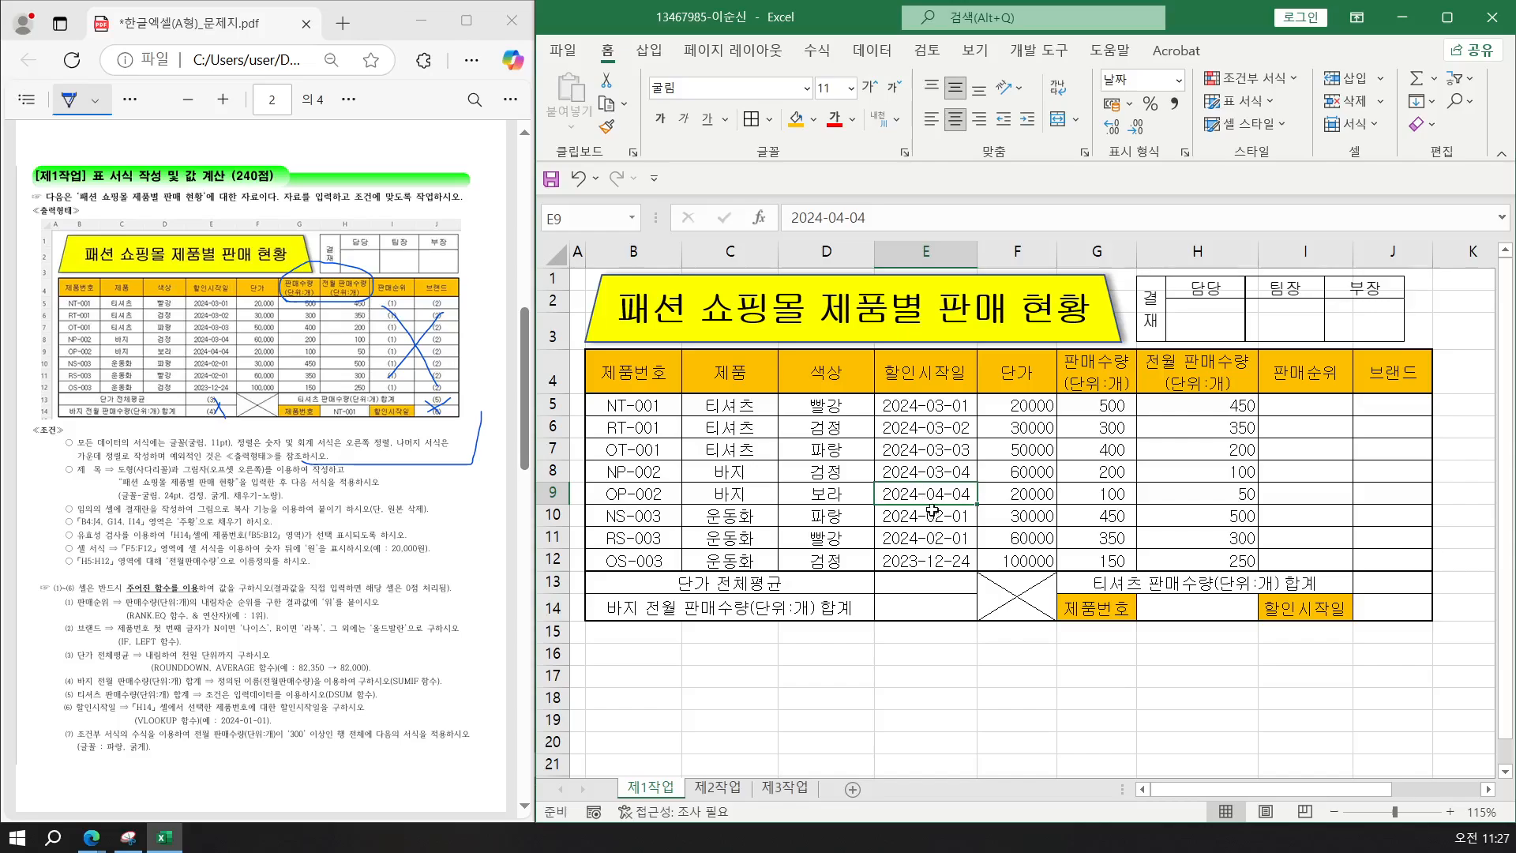
Restrict cell H14 with list (목록) data validation sourced from B5:B12, and choose NT-001 from its list.
click(1177, 606)
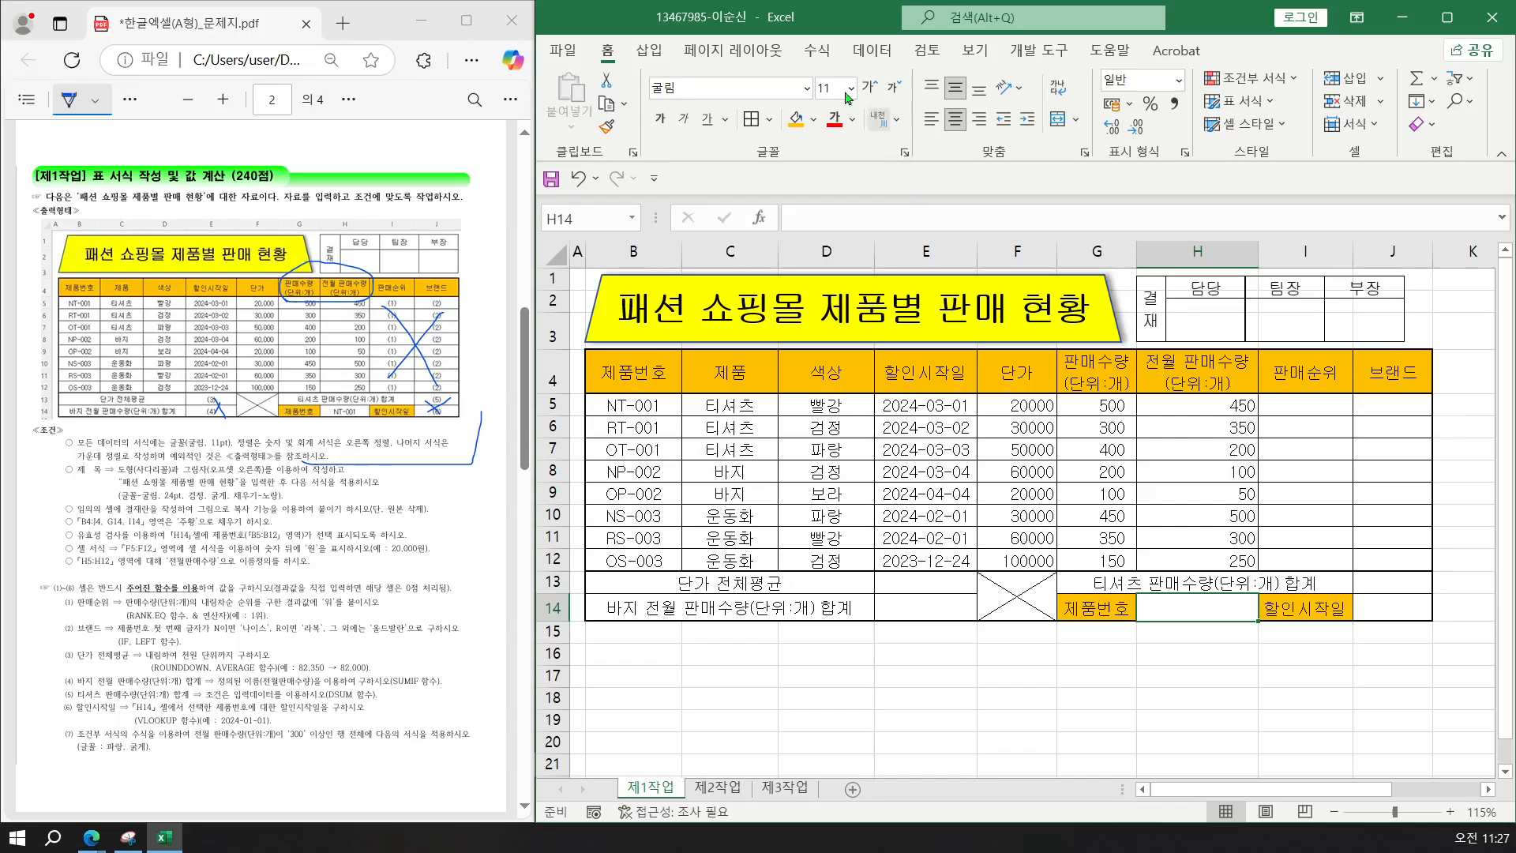
click(865, 60)
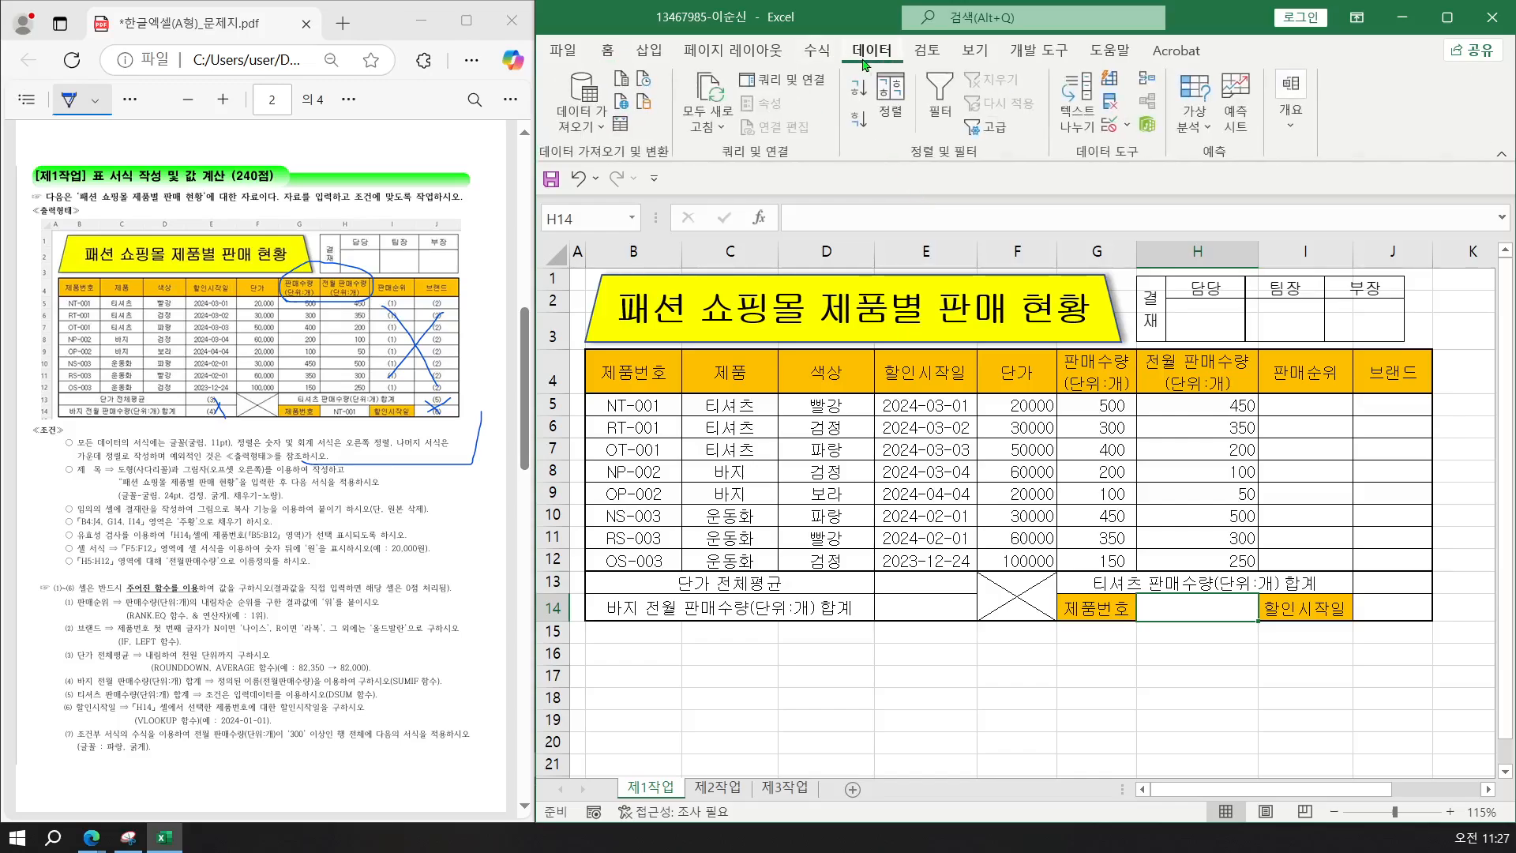
click(1109, 131)
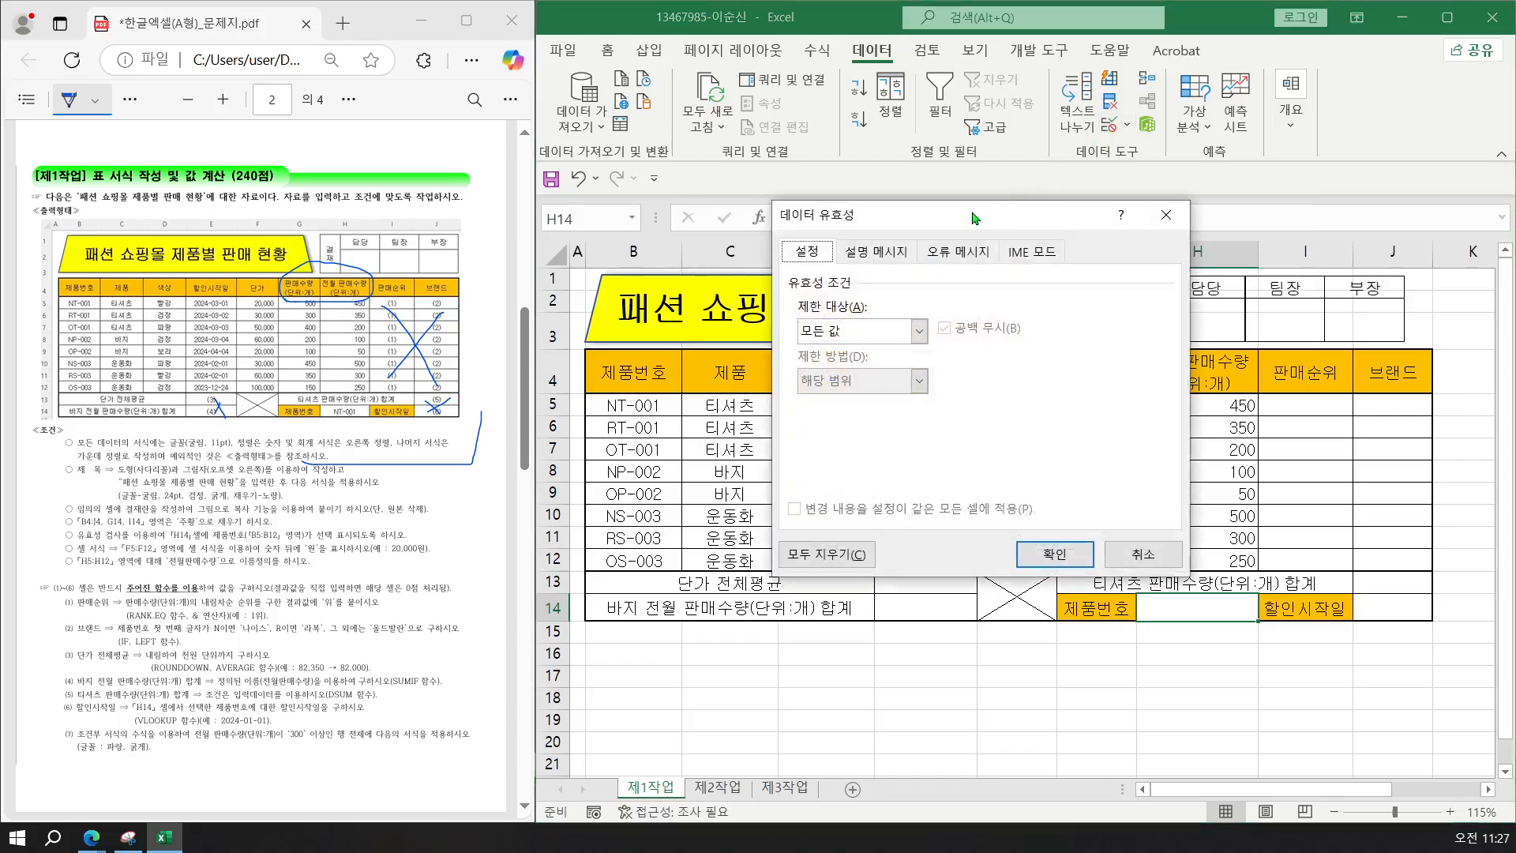
drag(974, 219, 968, 178)
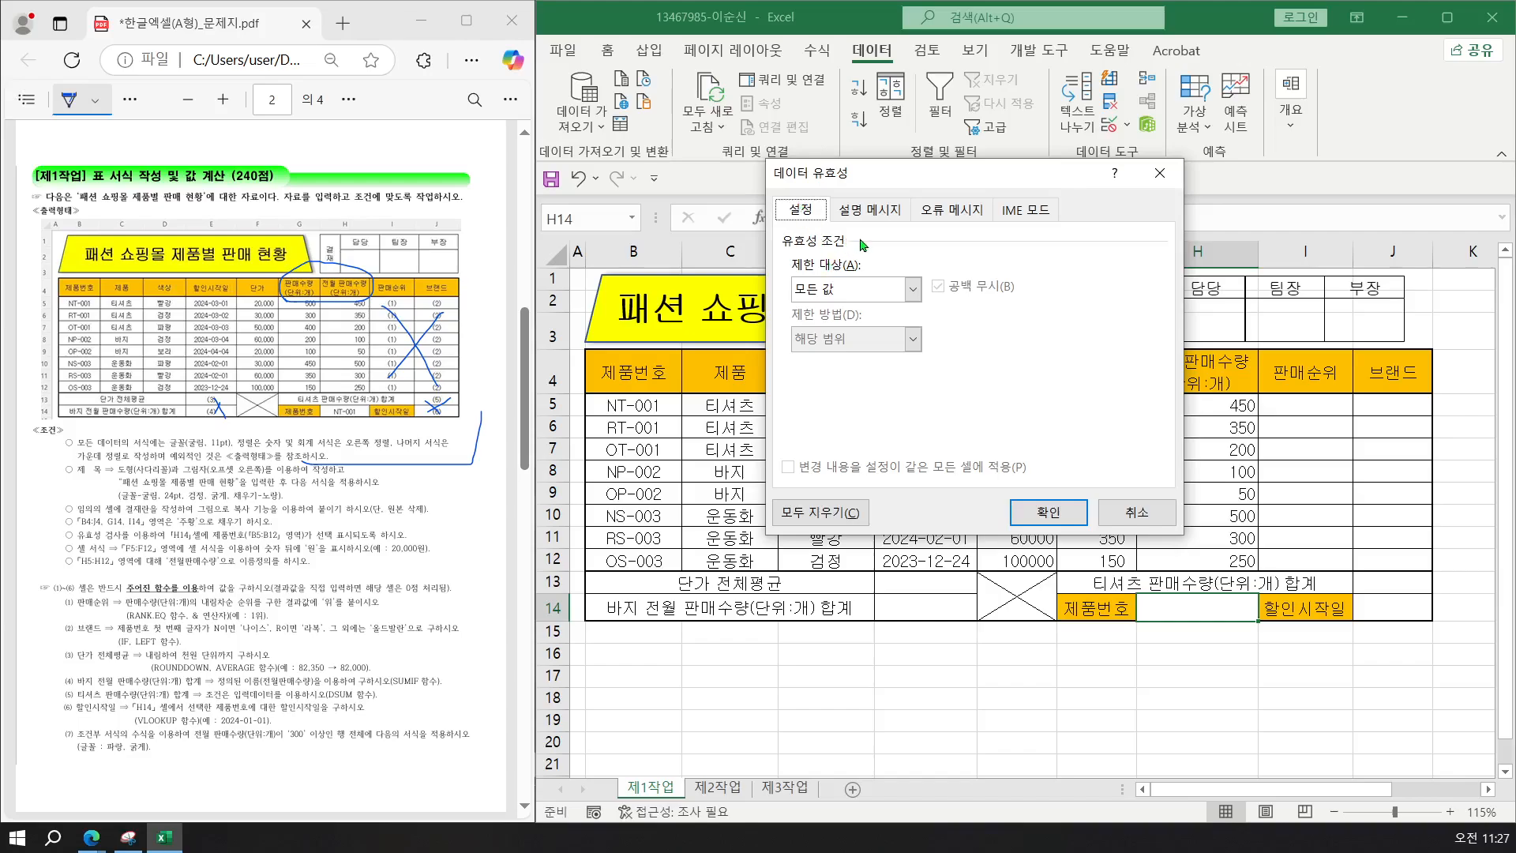
click(915, 292)
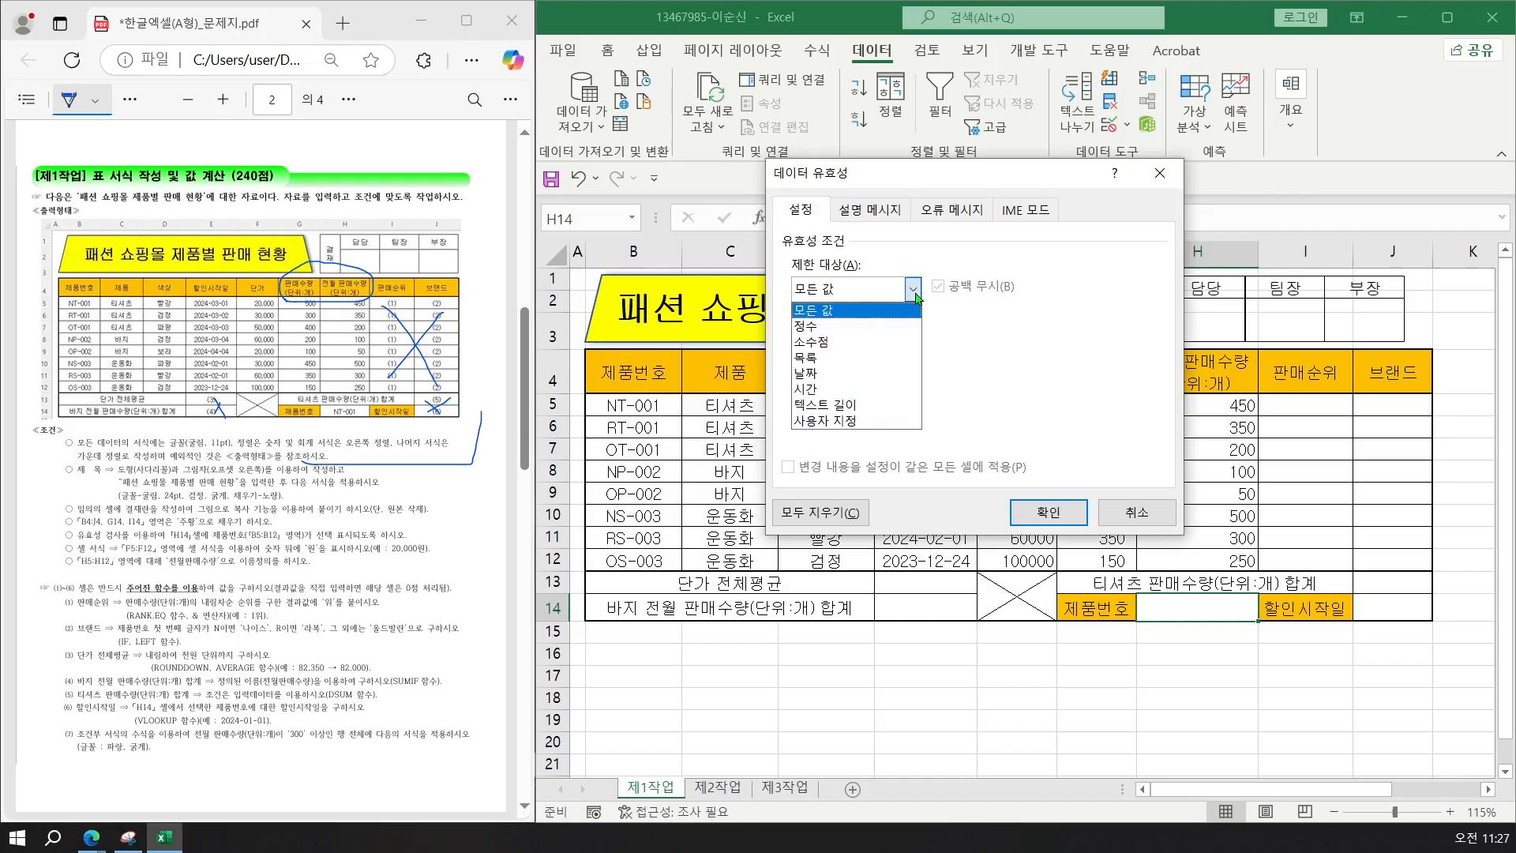
click(845, 359)
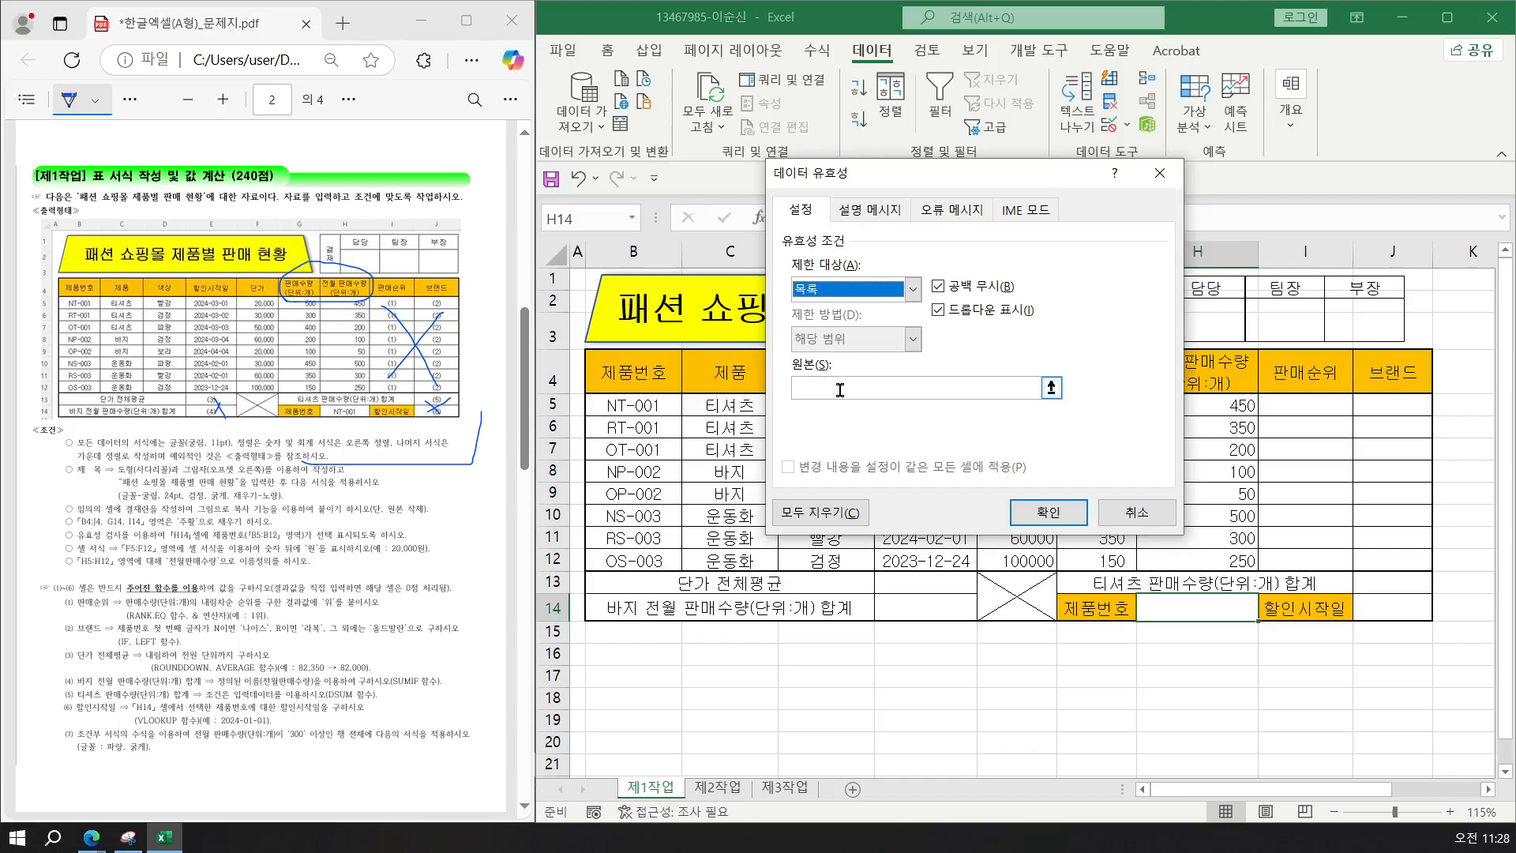
click(840, 390)
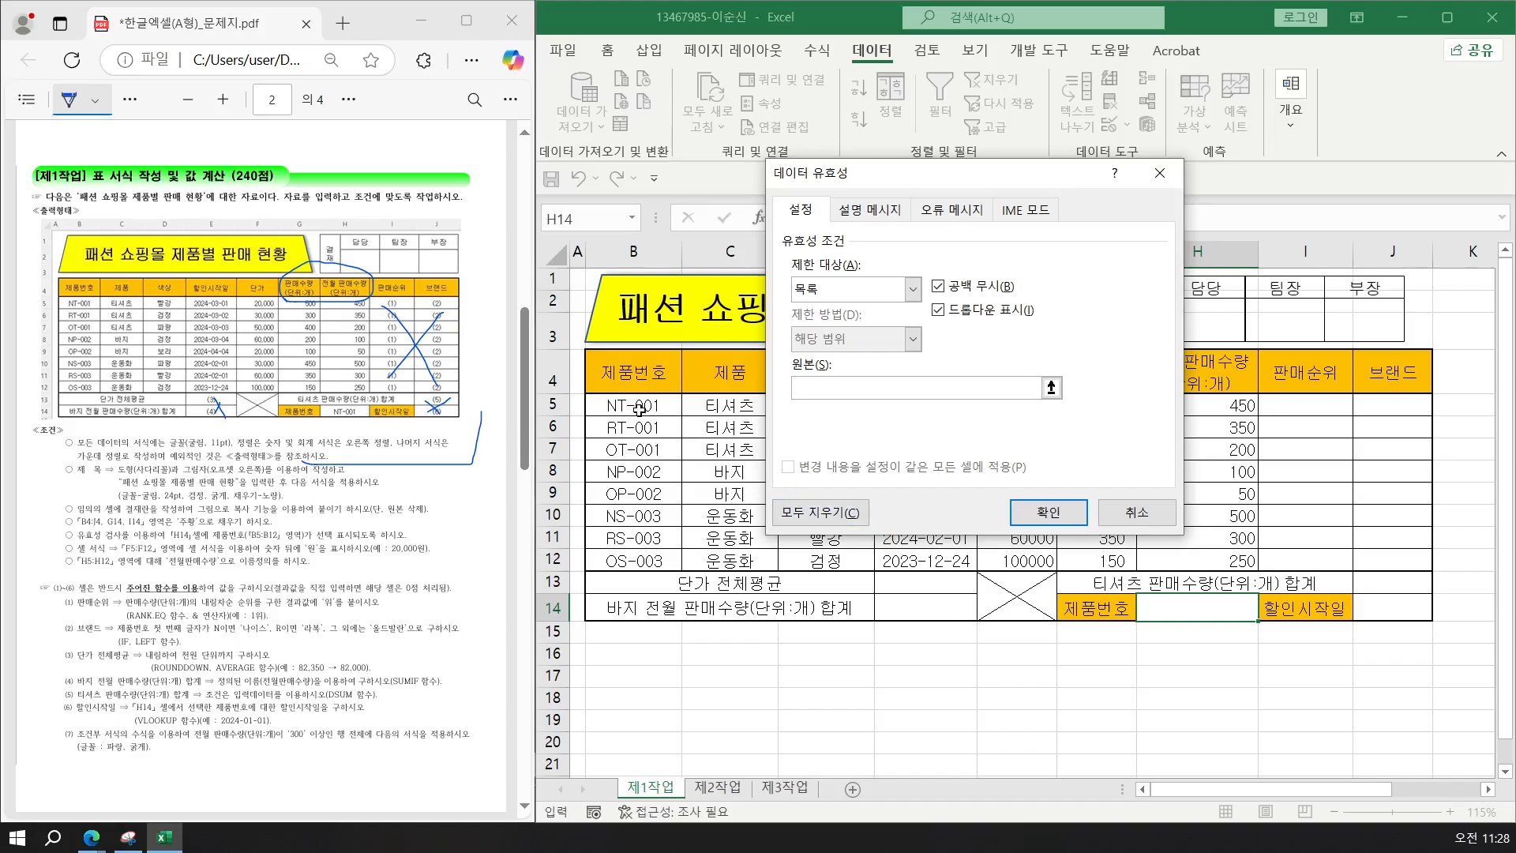
drag(626, 407, 642, 549)
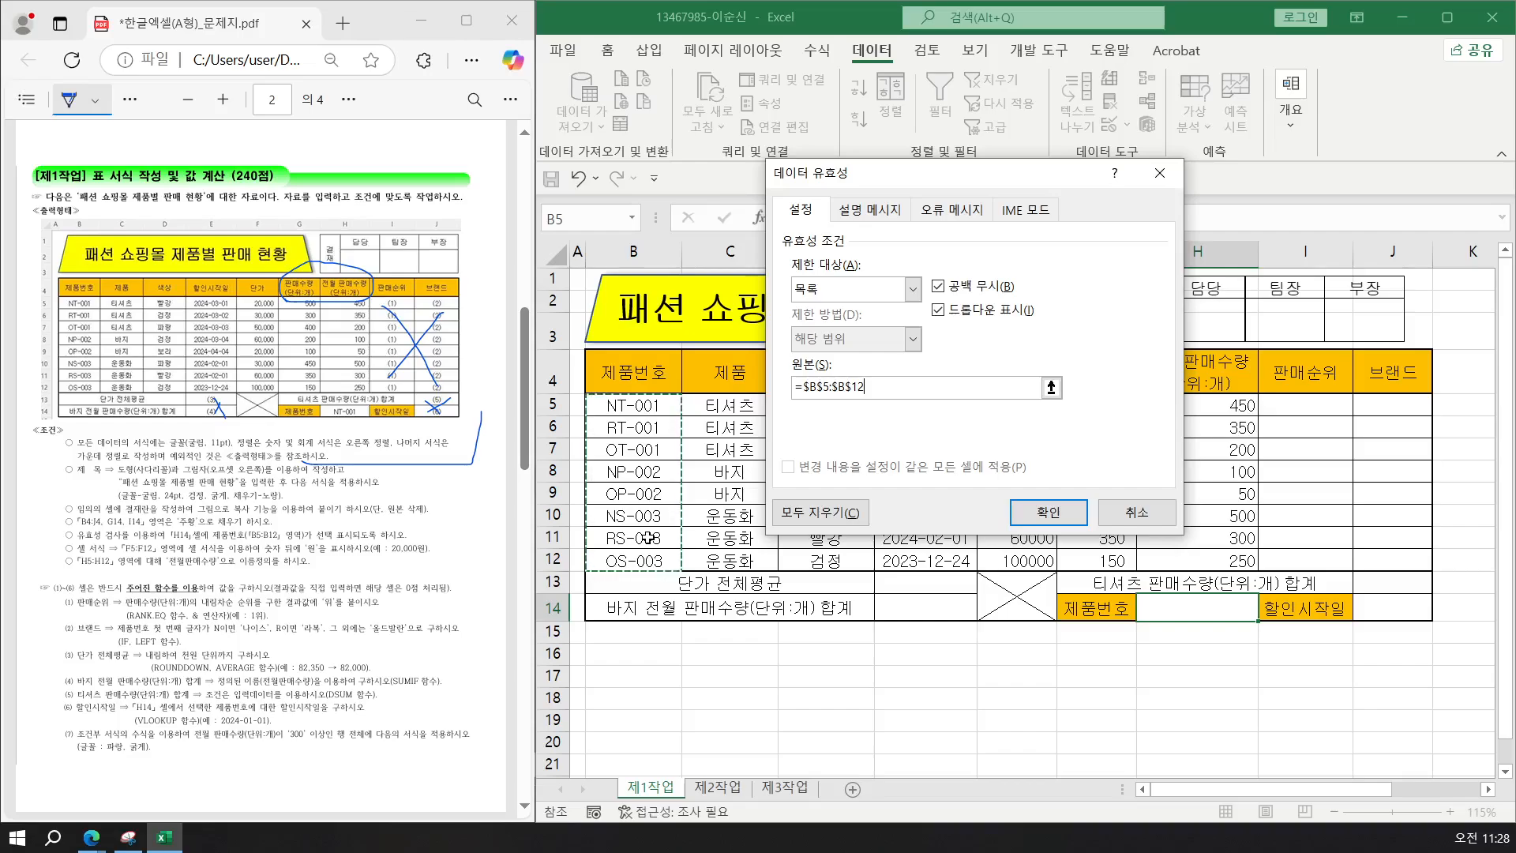
click(1032, 521)
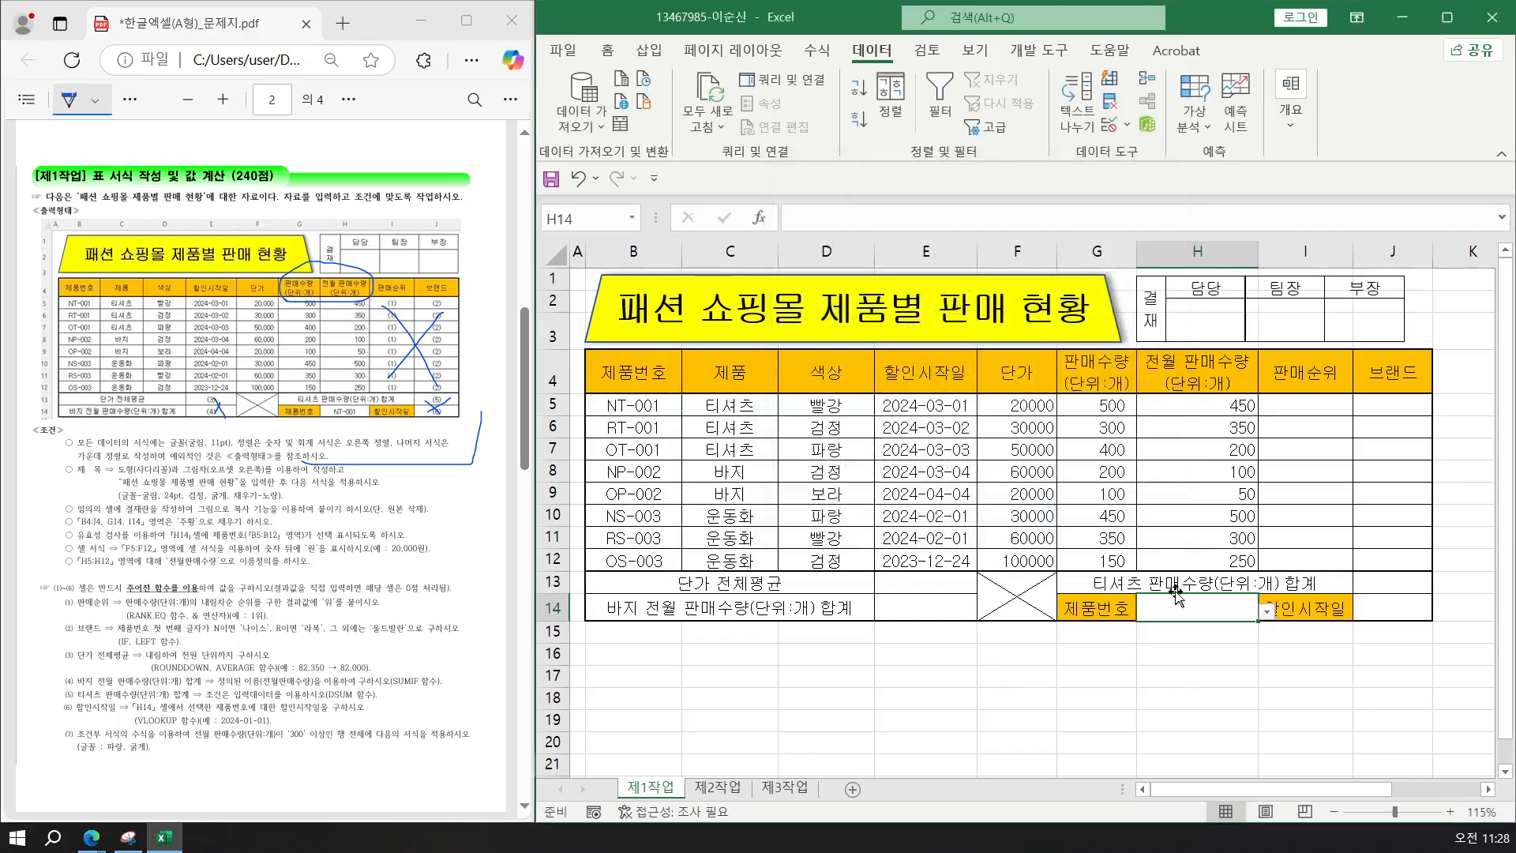
click(1266, 615)
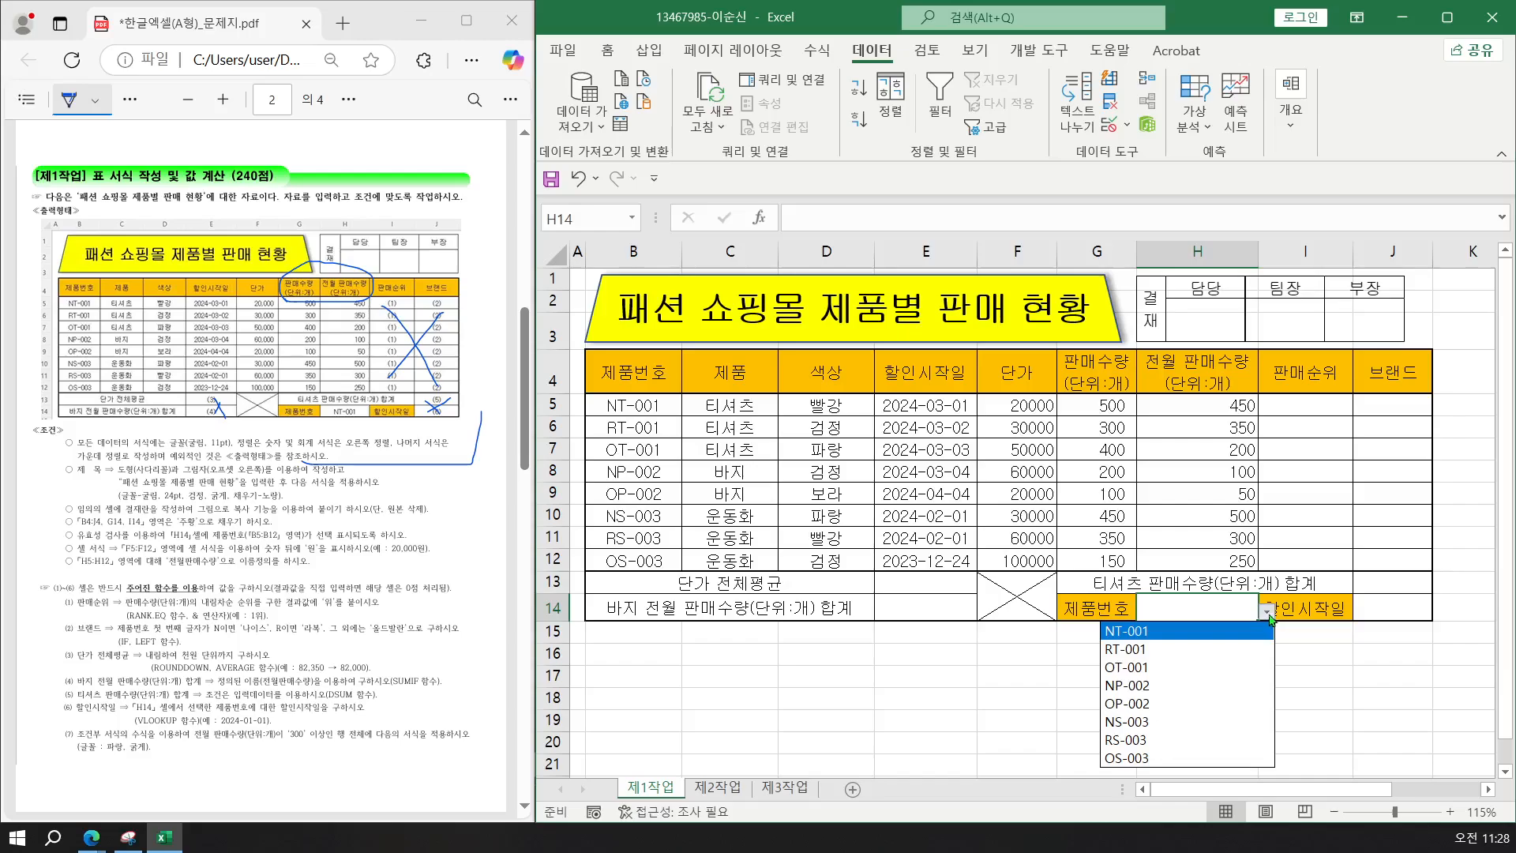
click(1149, 631)
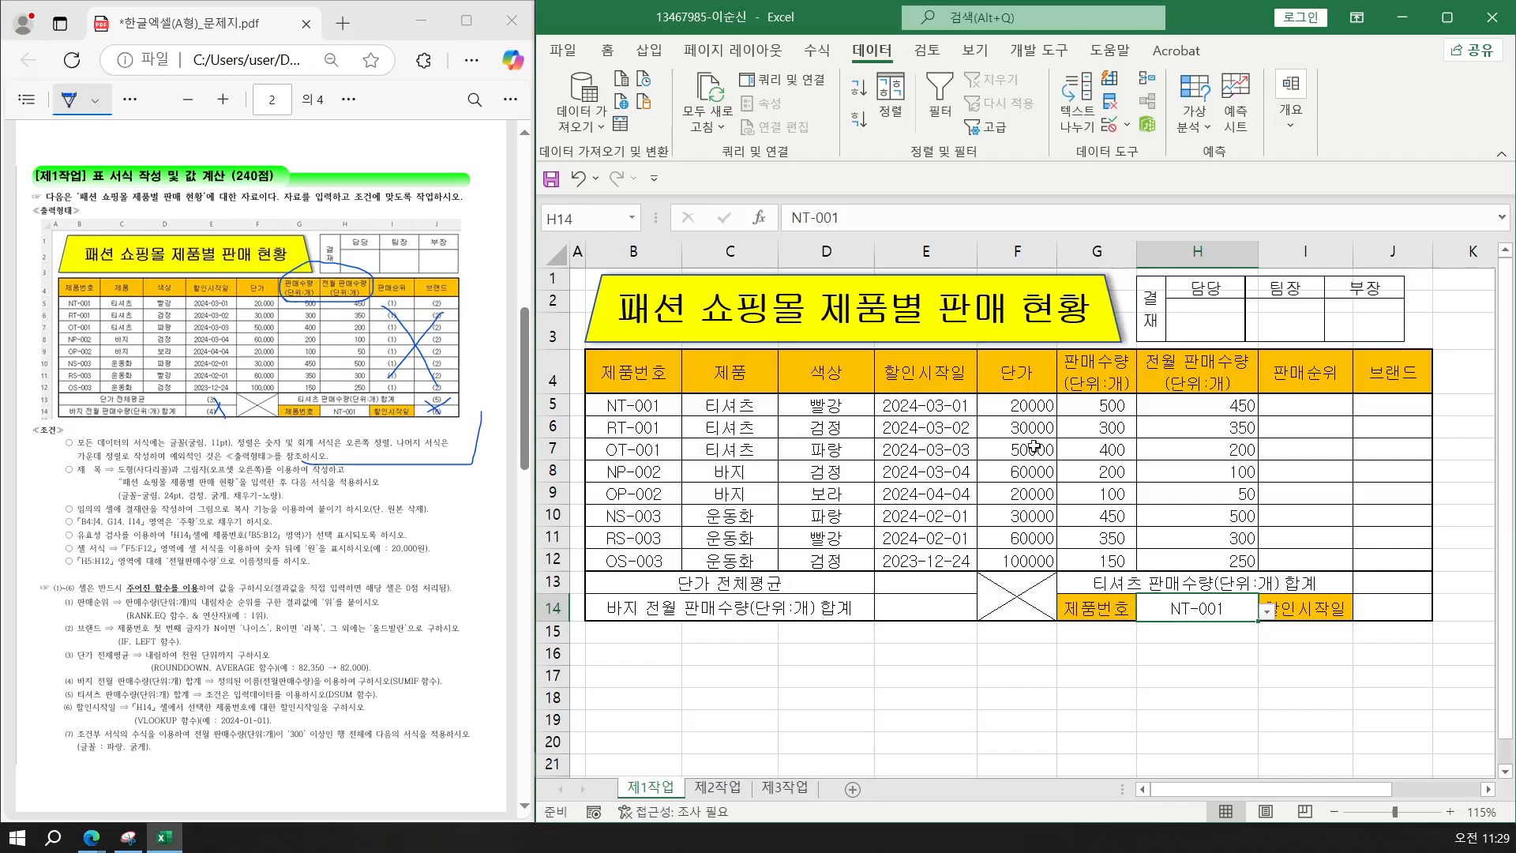
Apply the custom number format #,##0원 to the unit prices in F5:F12.
drag(1018, 405, 991, 557)
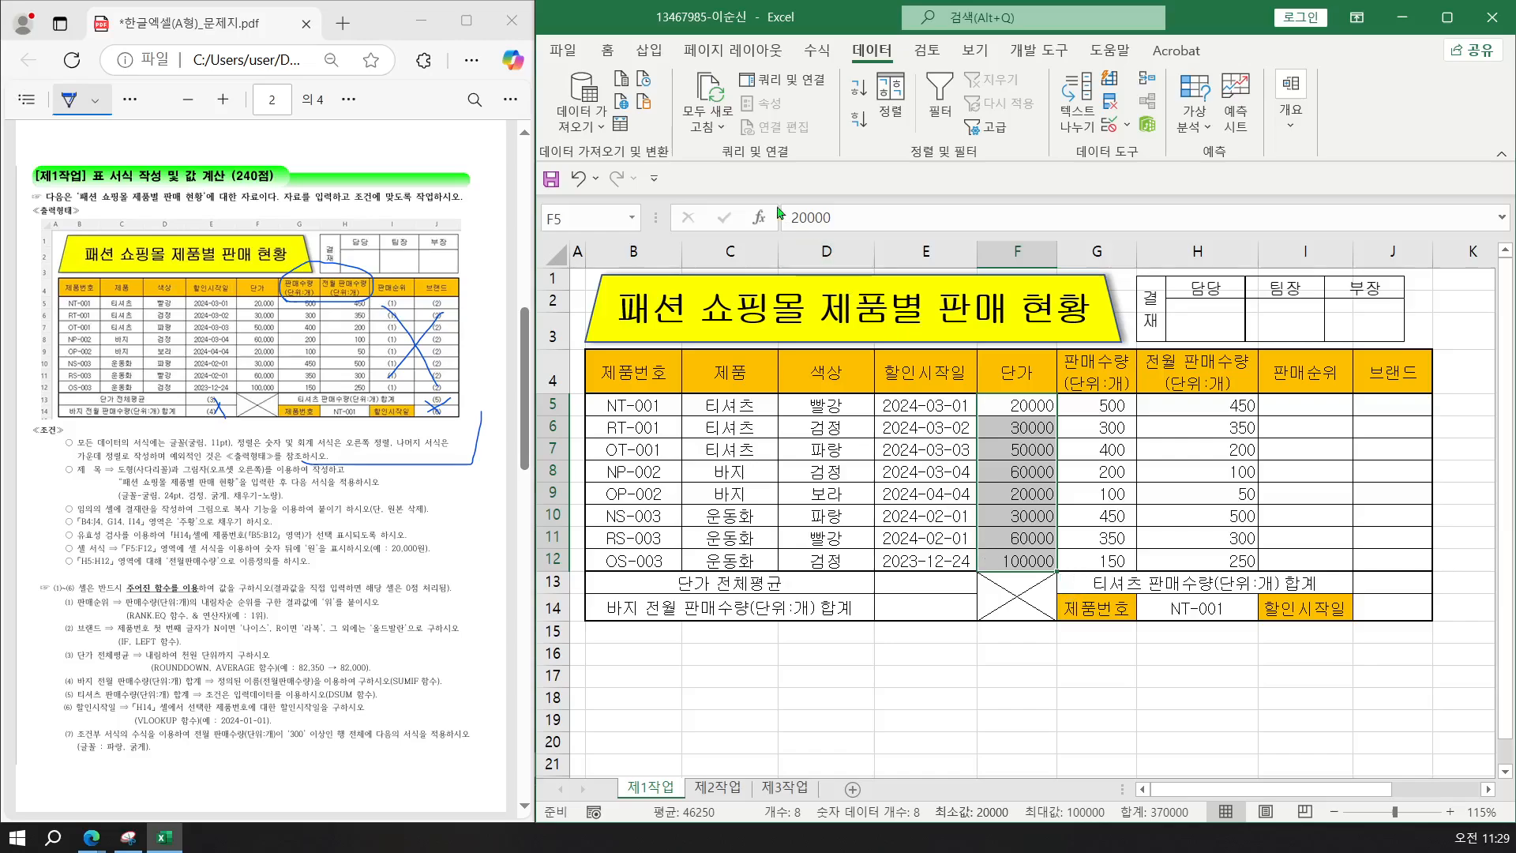
click(607, 52)
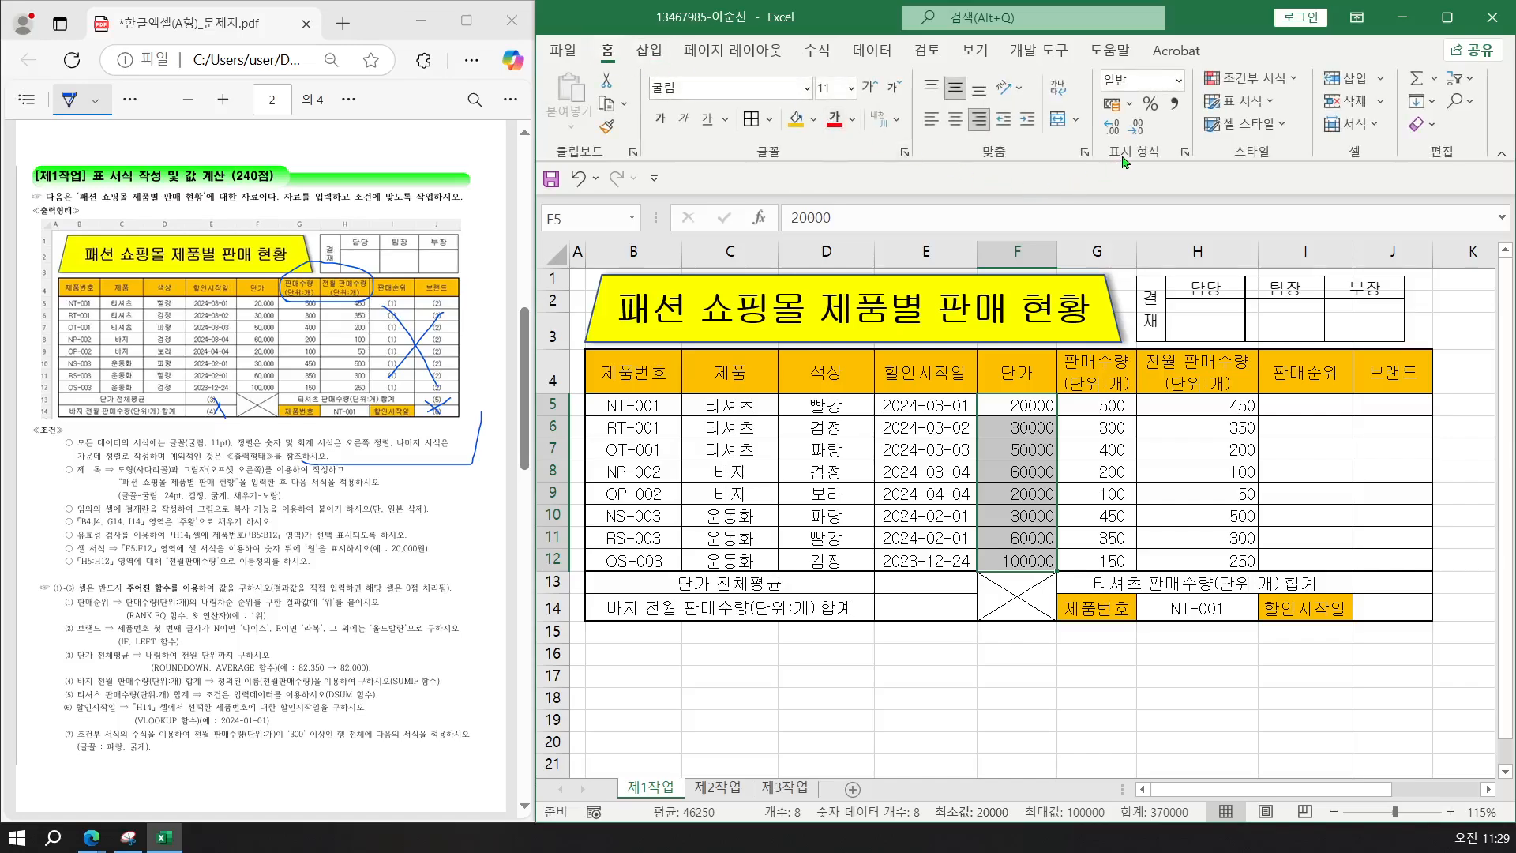
click(1186, 153)
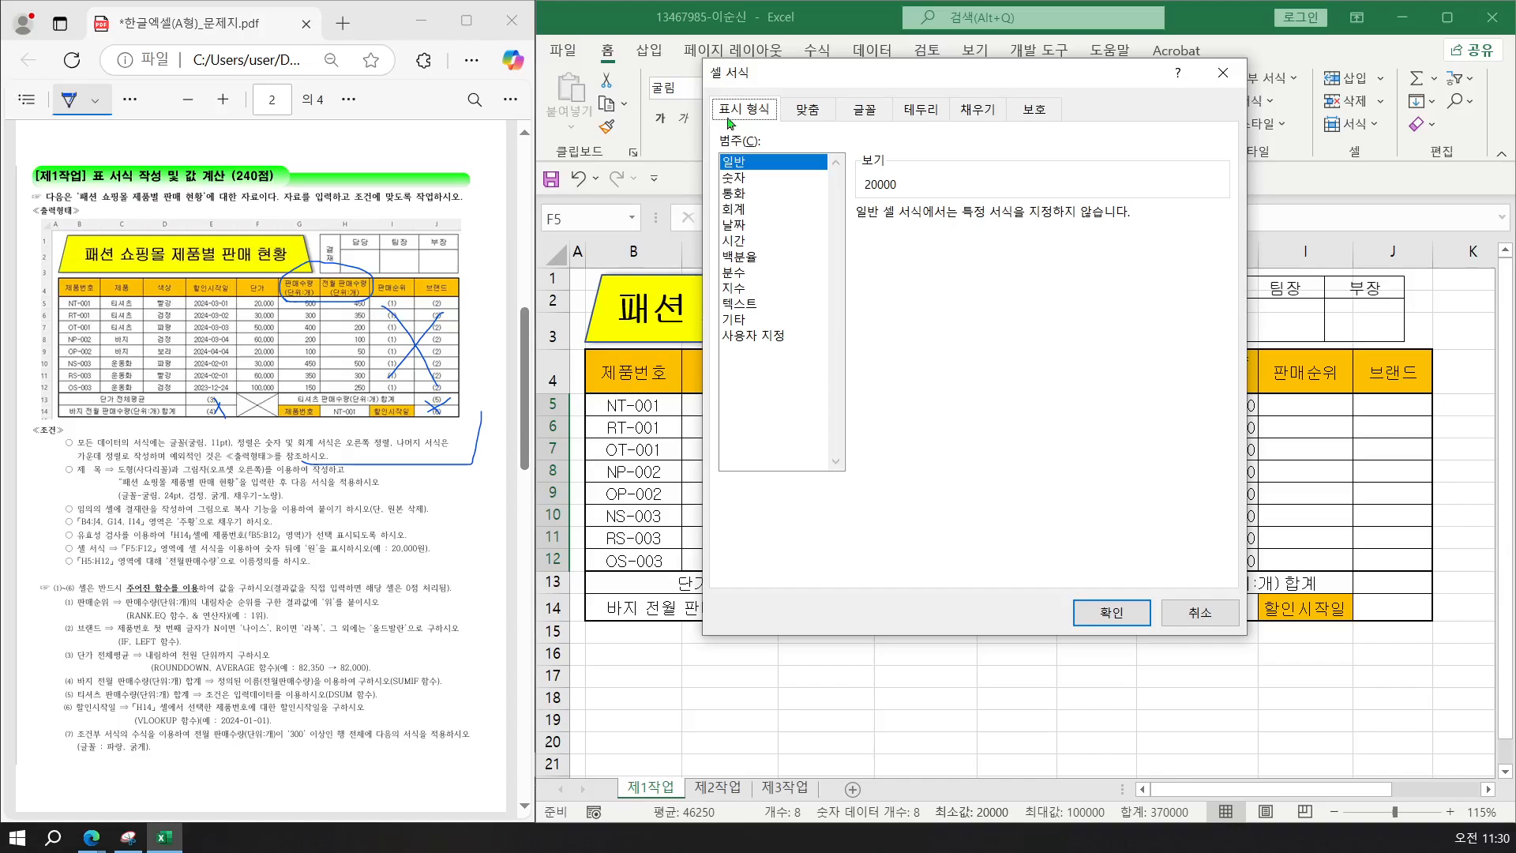
click(762, 342)
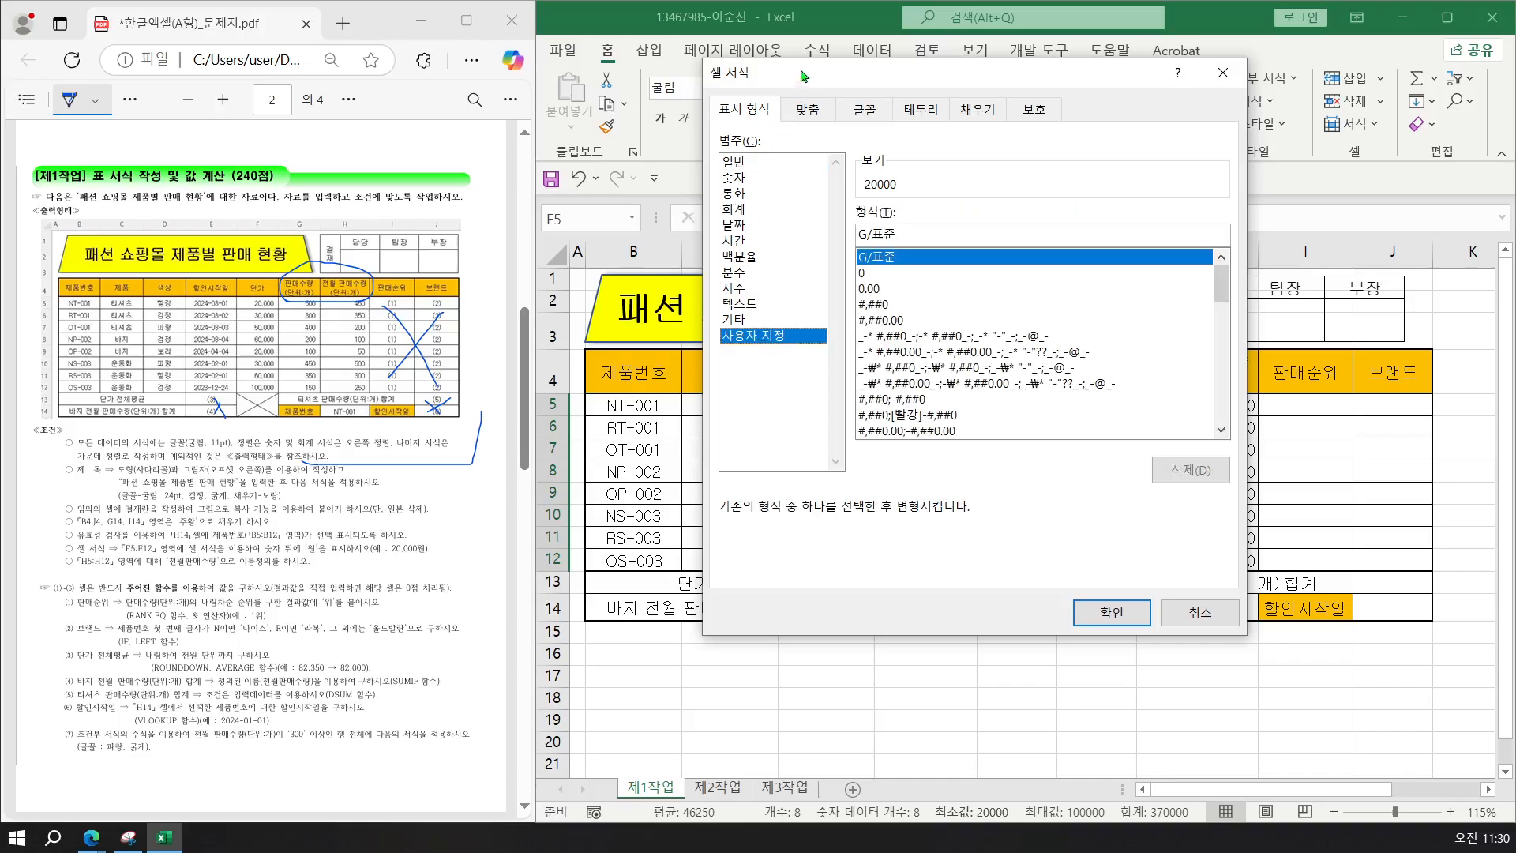
drag(803, 79, 505, 79)
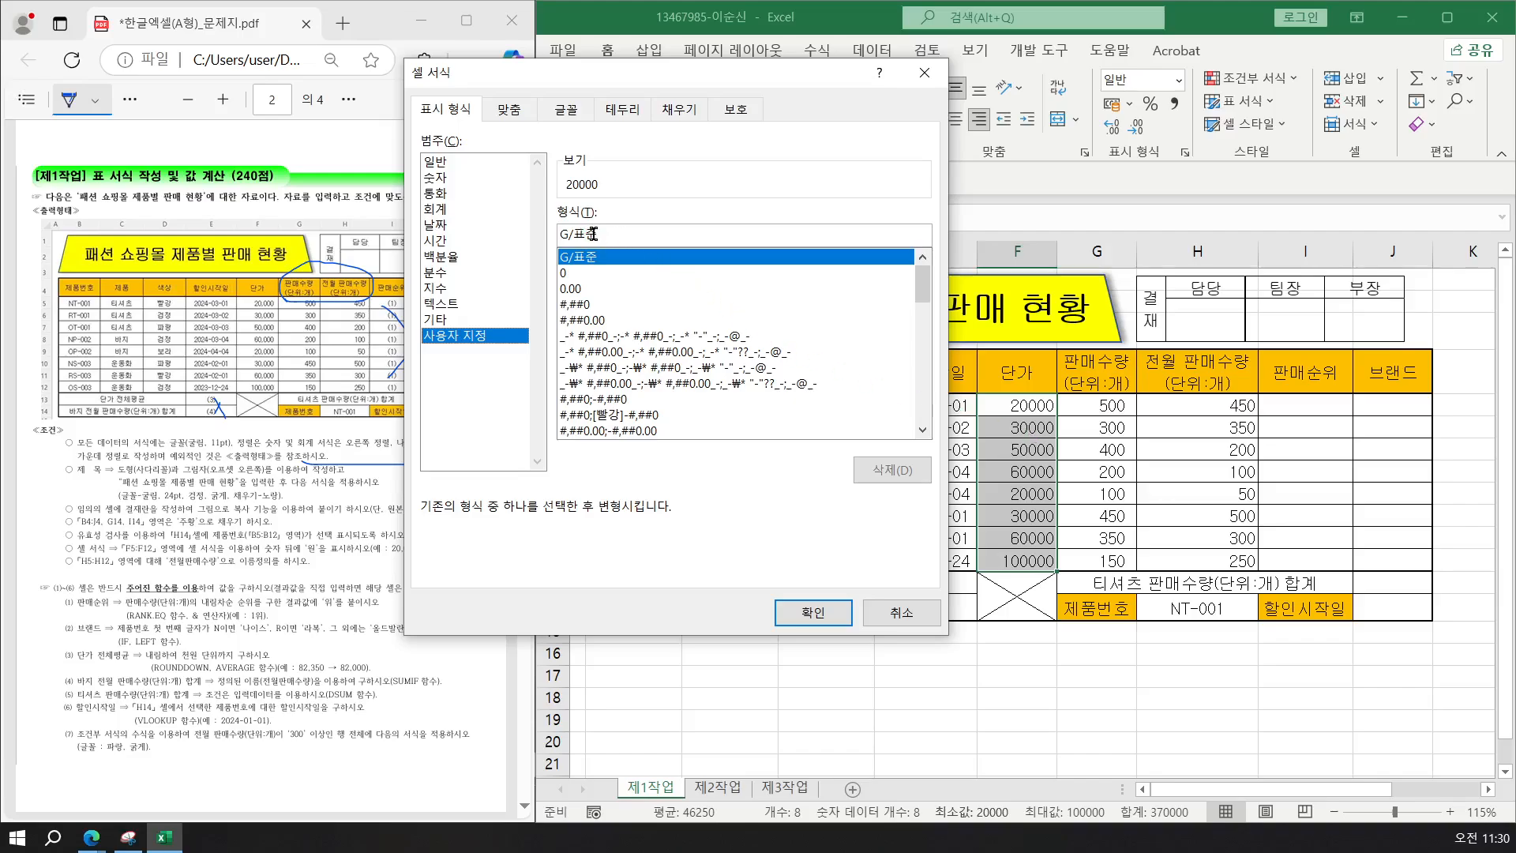
click(598, 305)
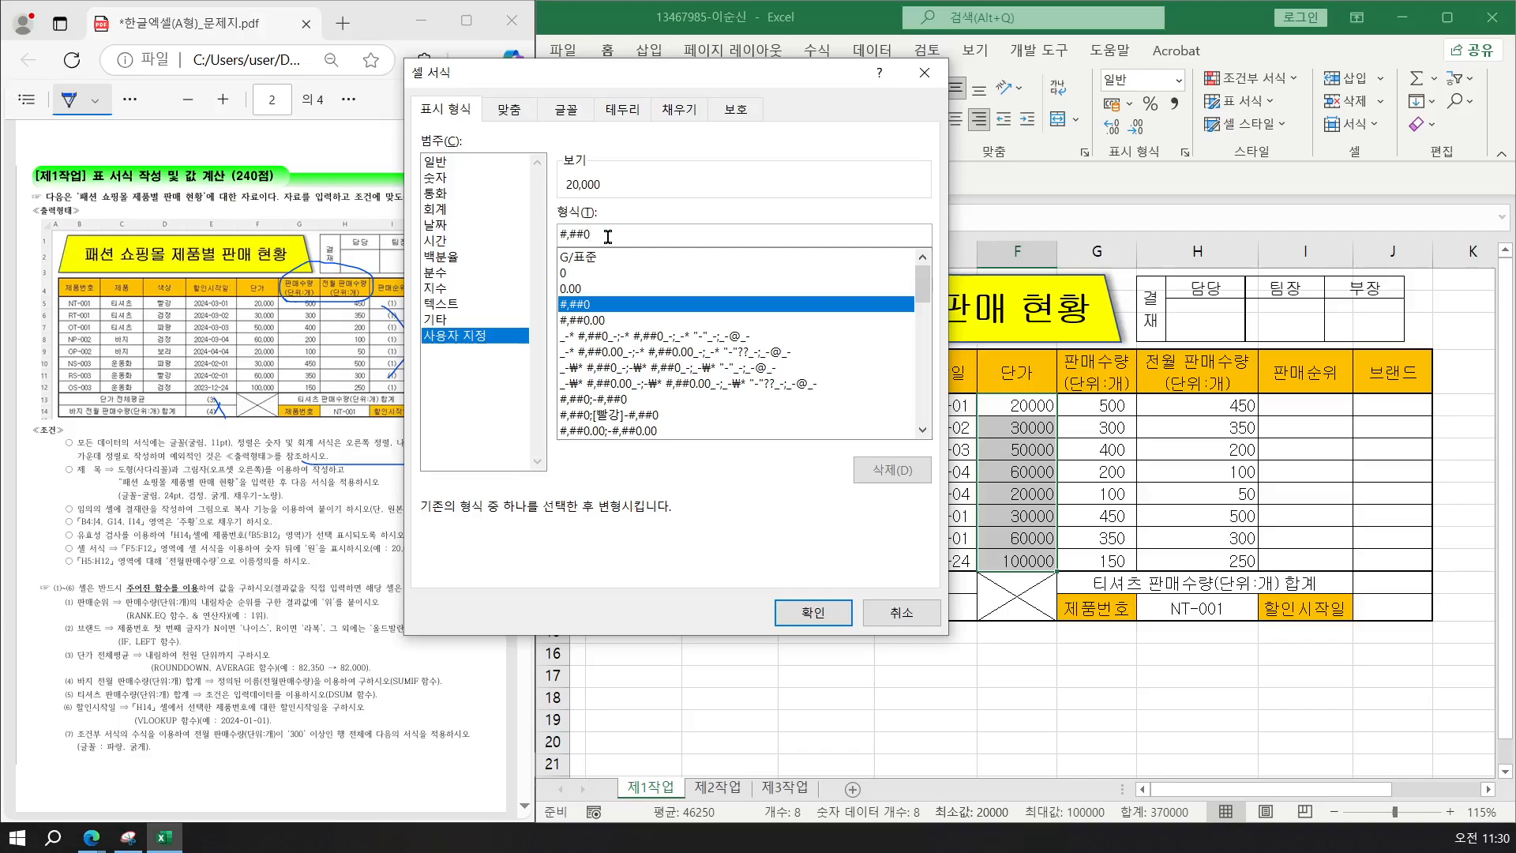
text(원)
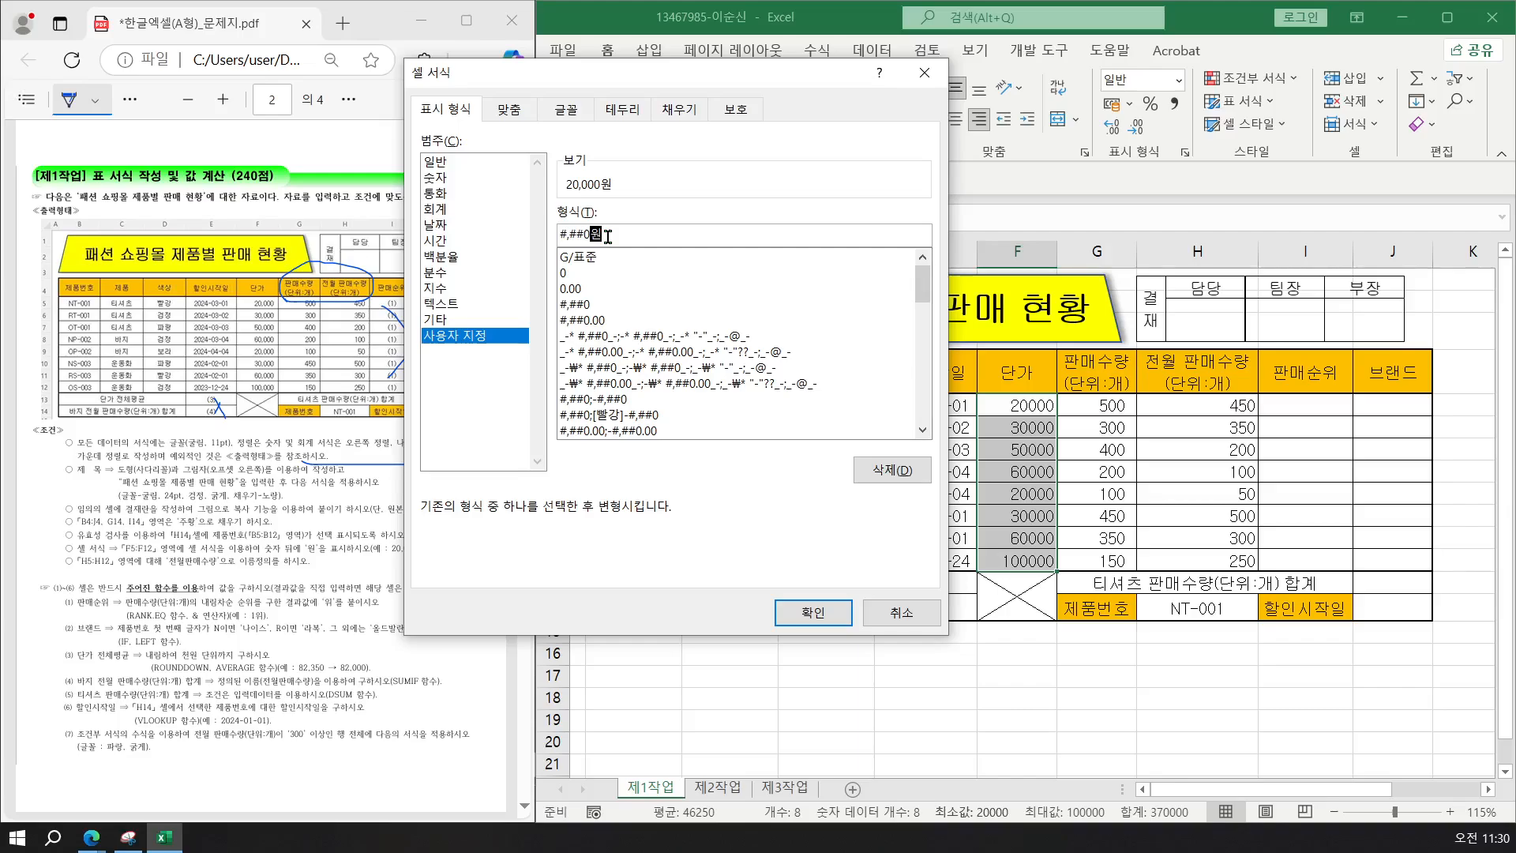
click(812, 612)
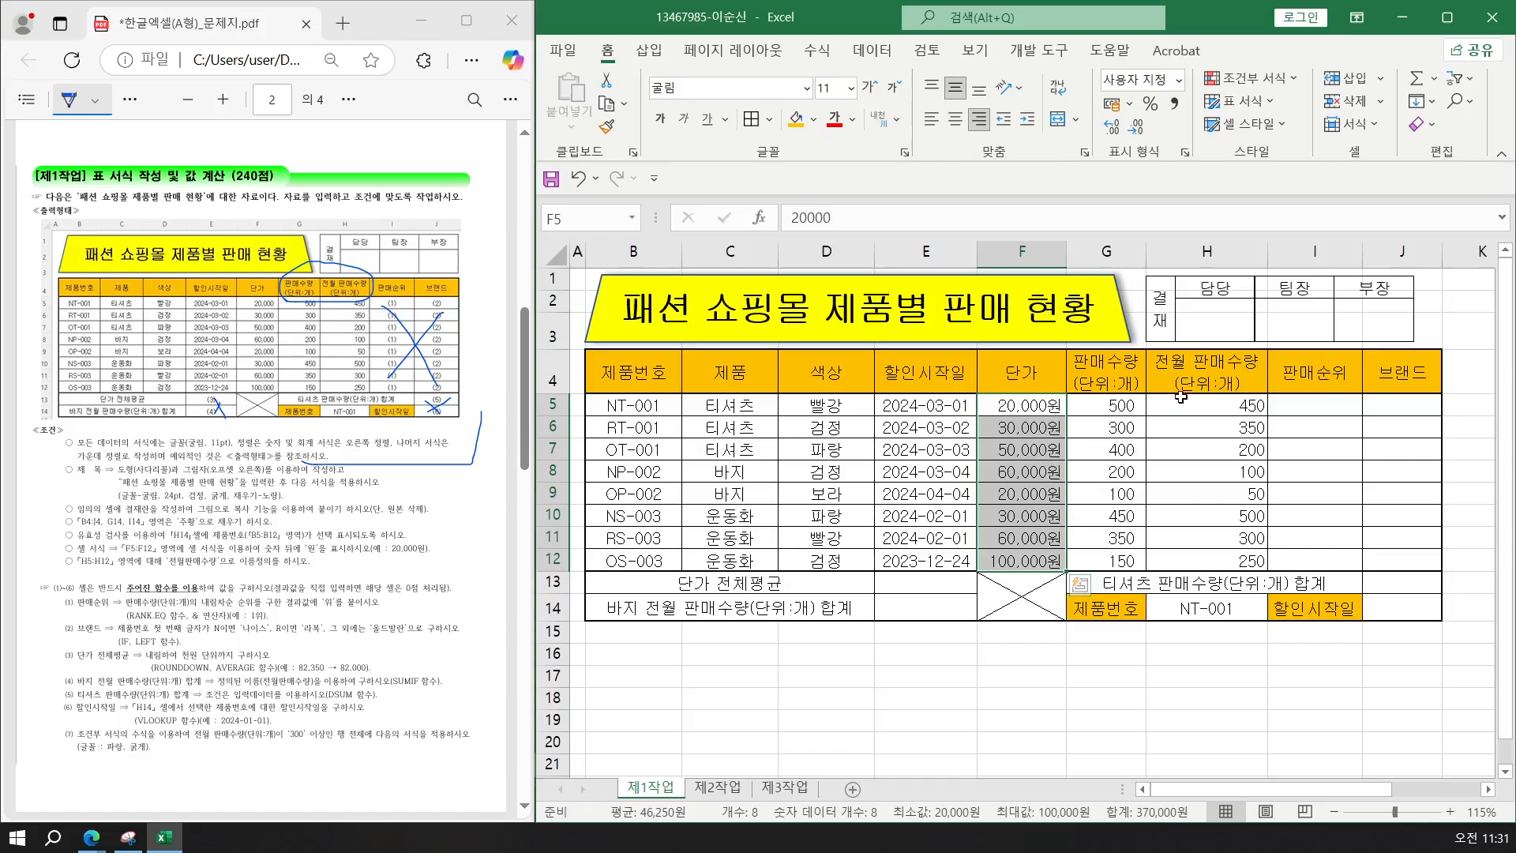
Define the name 전월판매수량 for the range H5:H12.
drag(1169, 412, 1188, 559)
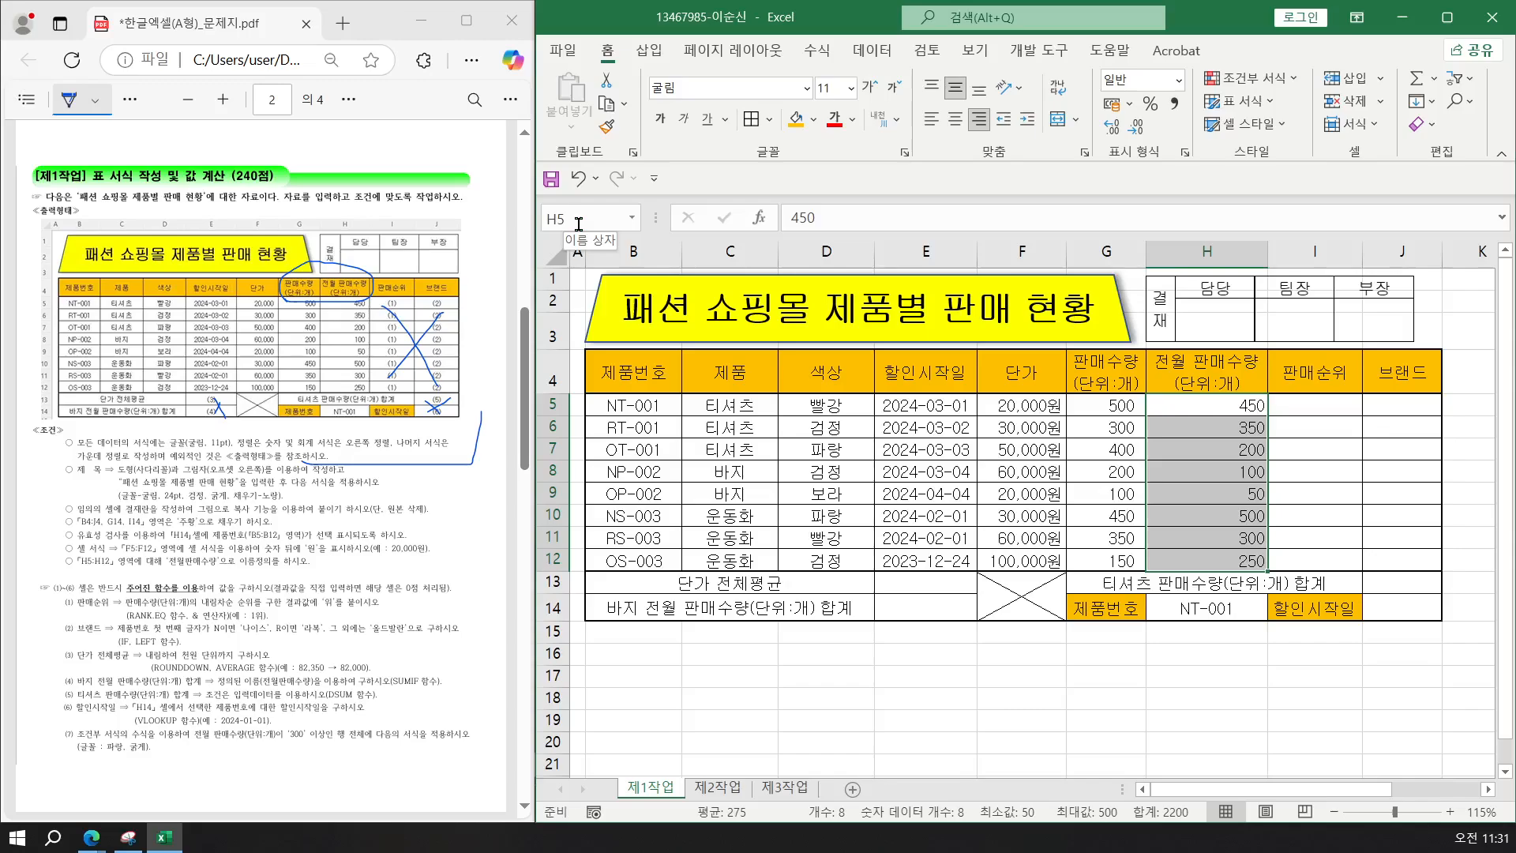
click(579, 222)
text(전월판매수량)
key(Return)
Select single cells in column H and then the whole range H5:H12 to check its defined name.
click(1185, 410)
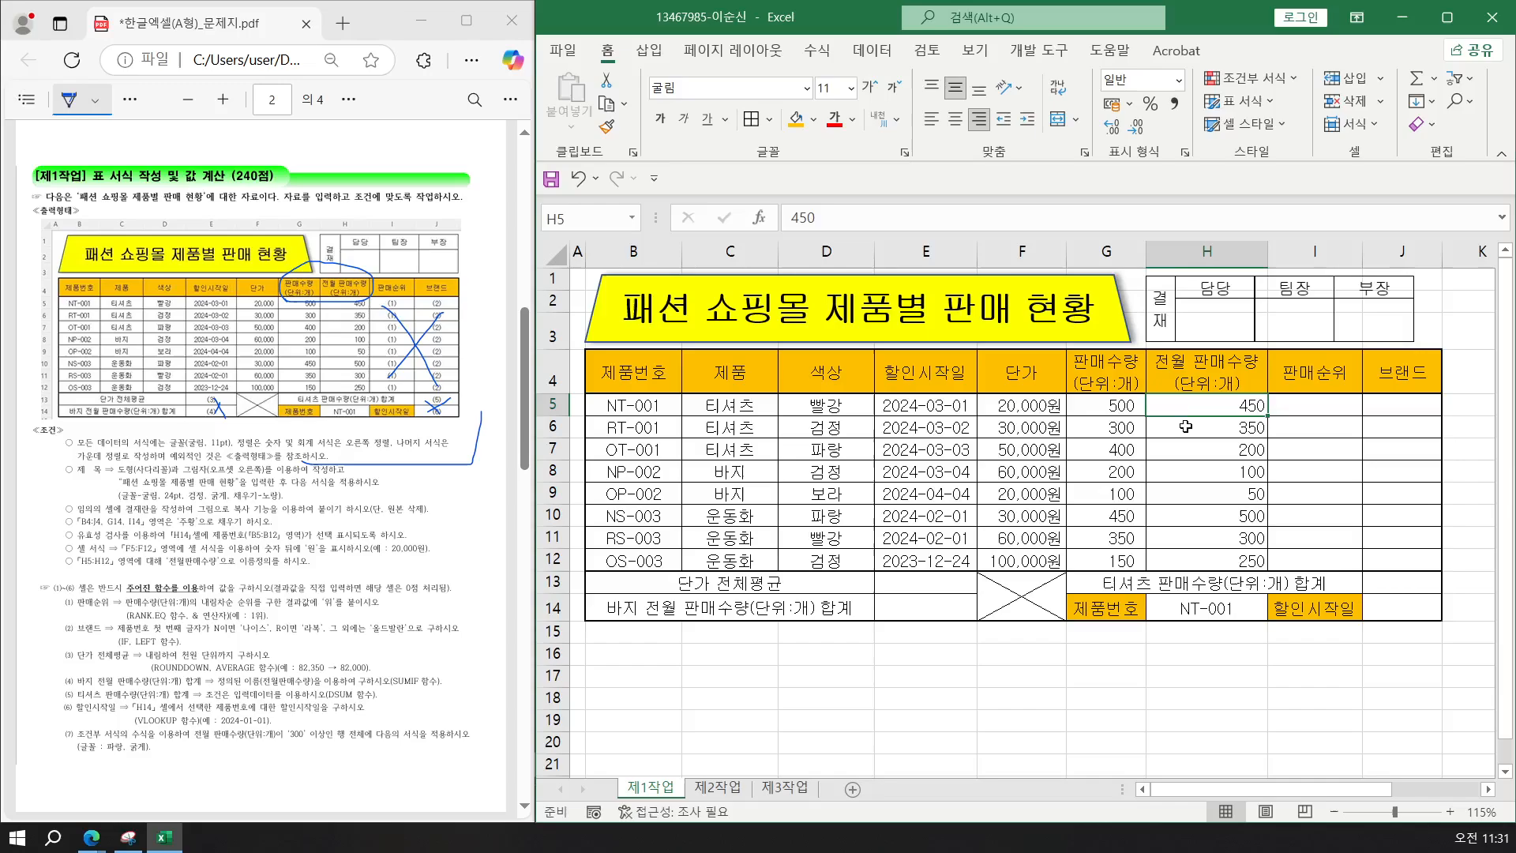
click(1186, 426)
click(1160, 443)
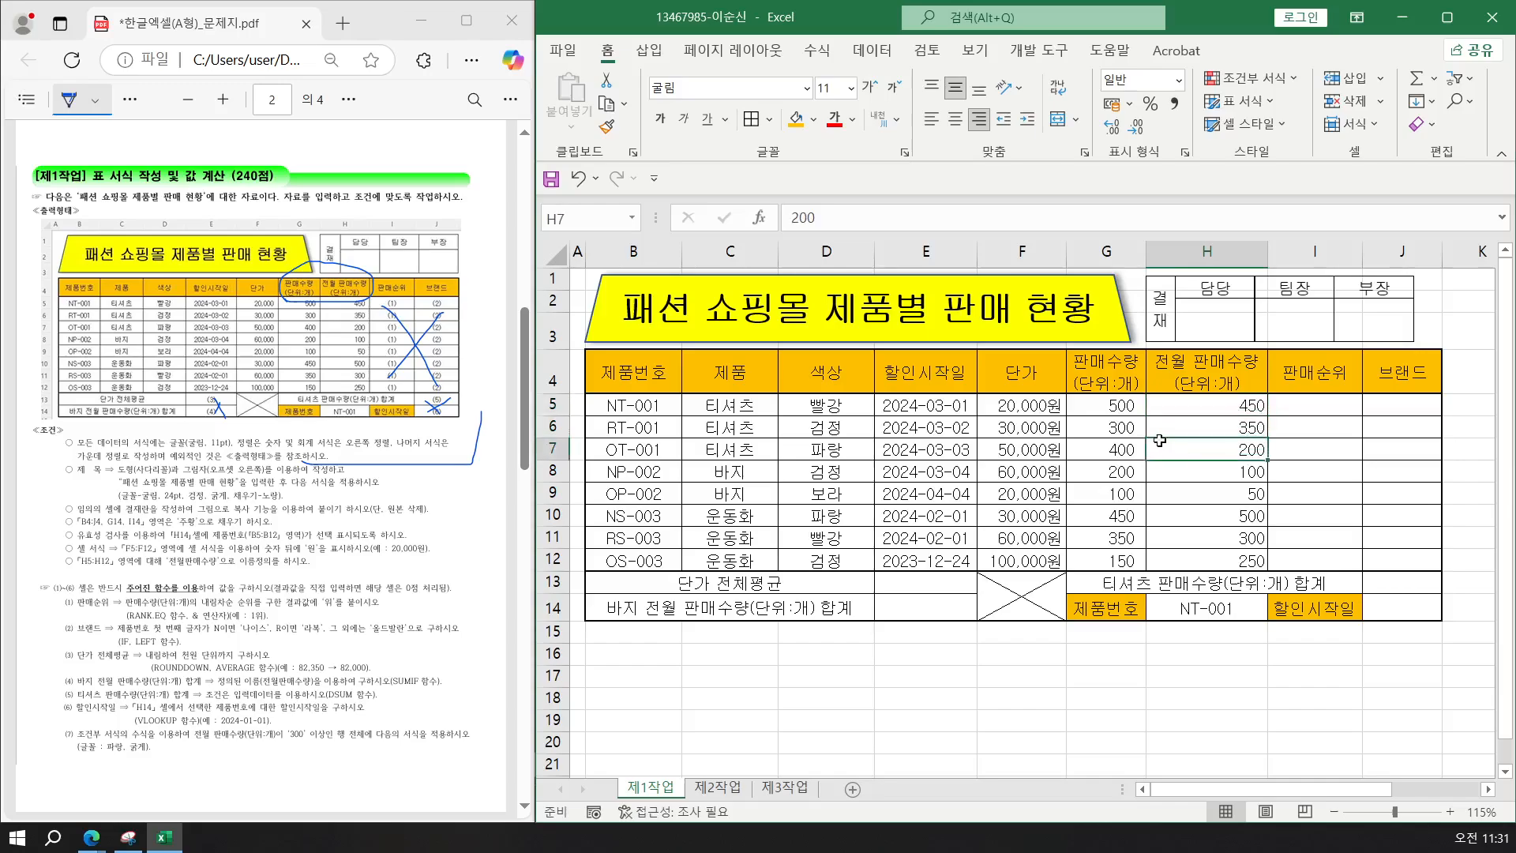
drag(1167, 408, 1170, 566)
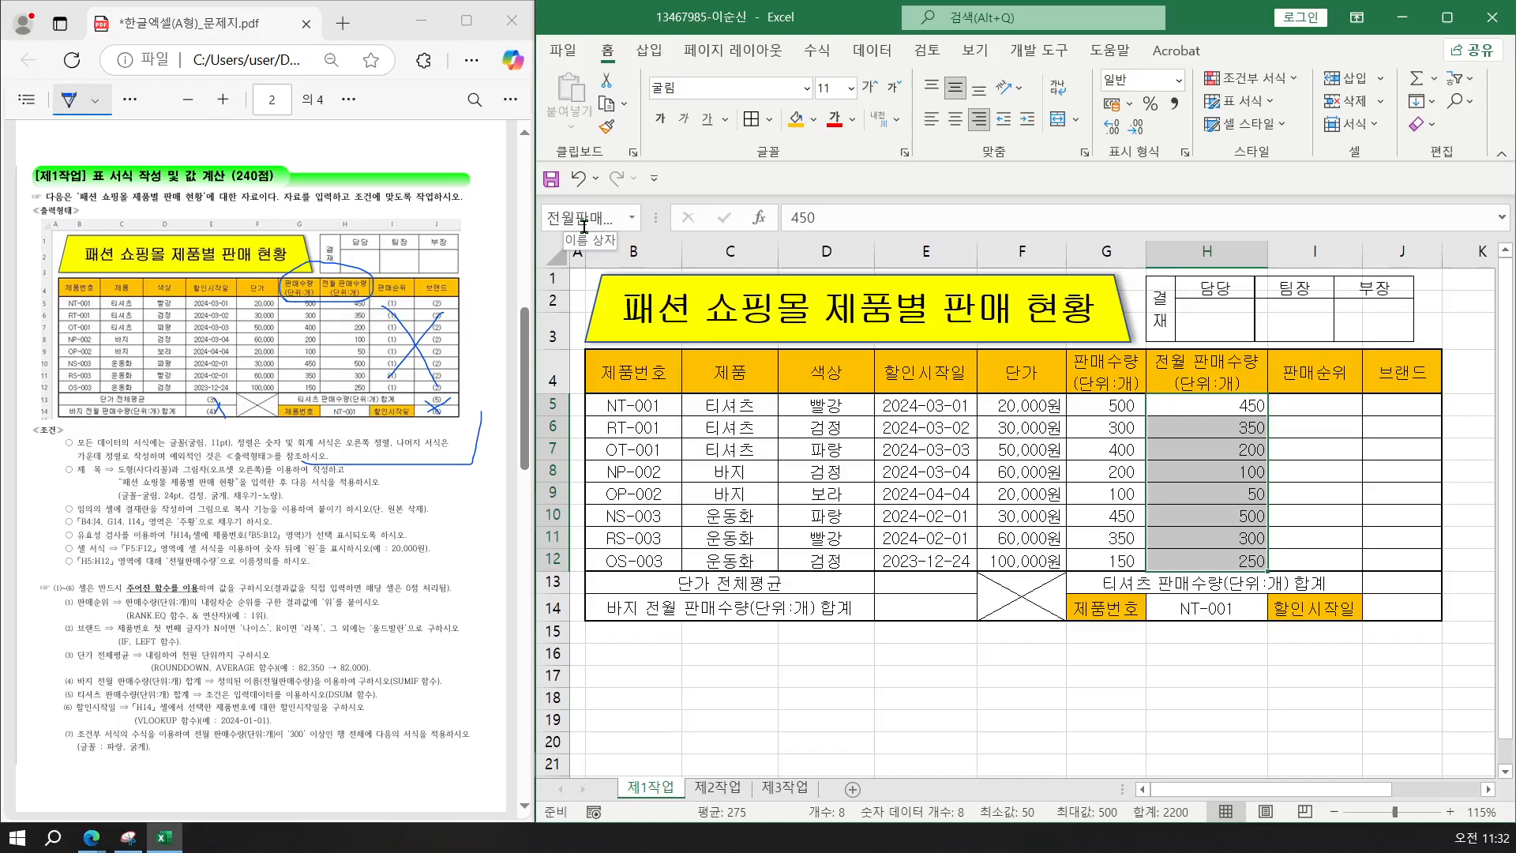
click(760, 448)
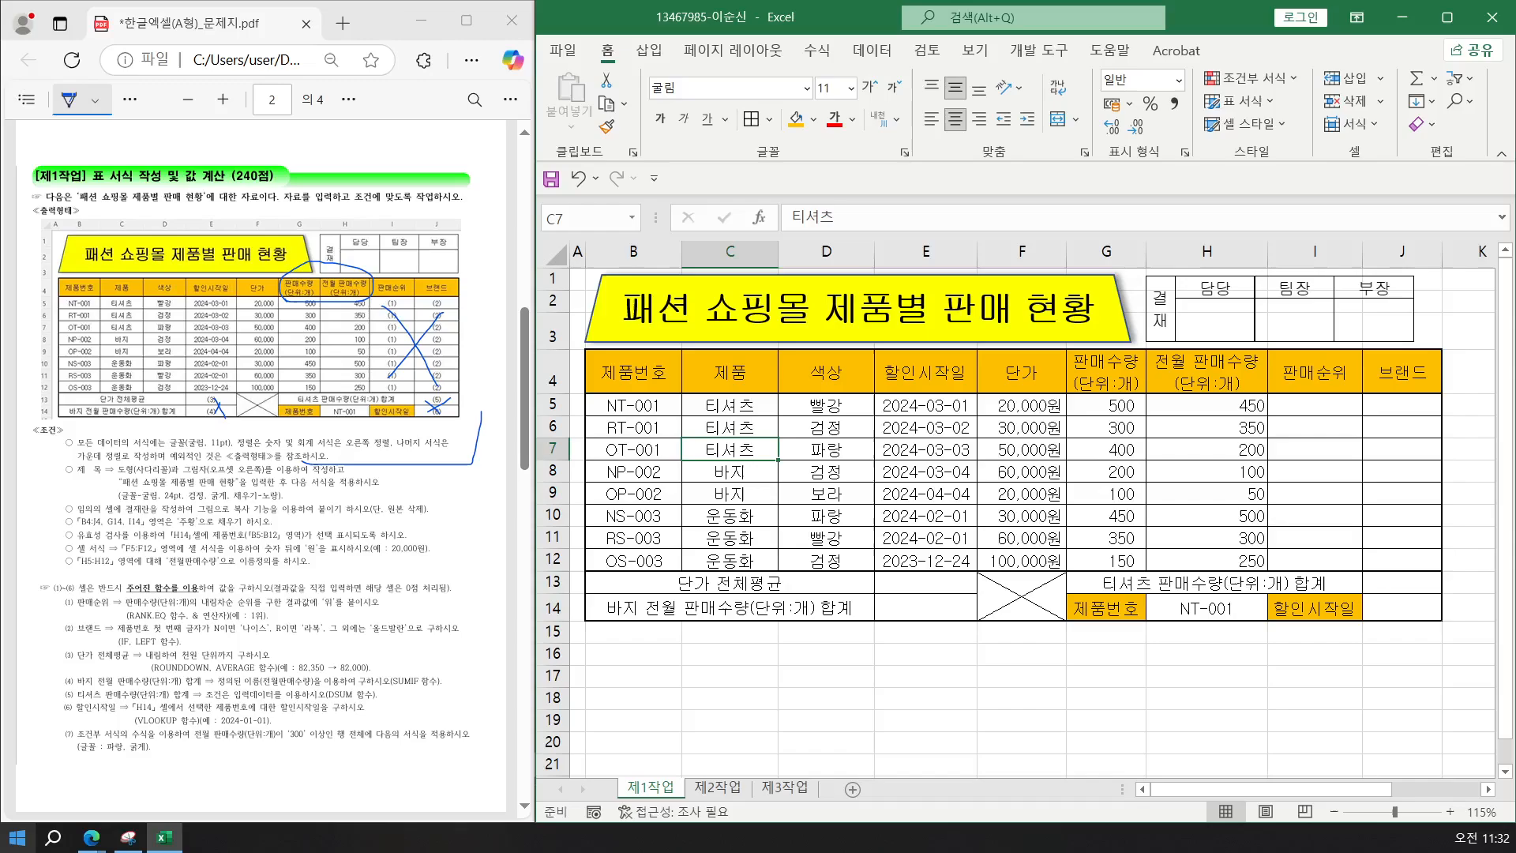
Handwrite a >= sign beneath condition (7) in the exam PDF and return to the workbook.
click(312, 754)
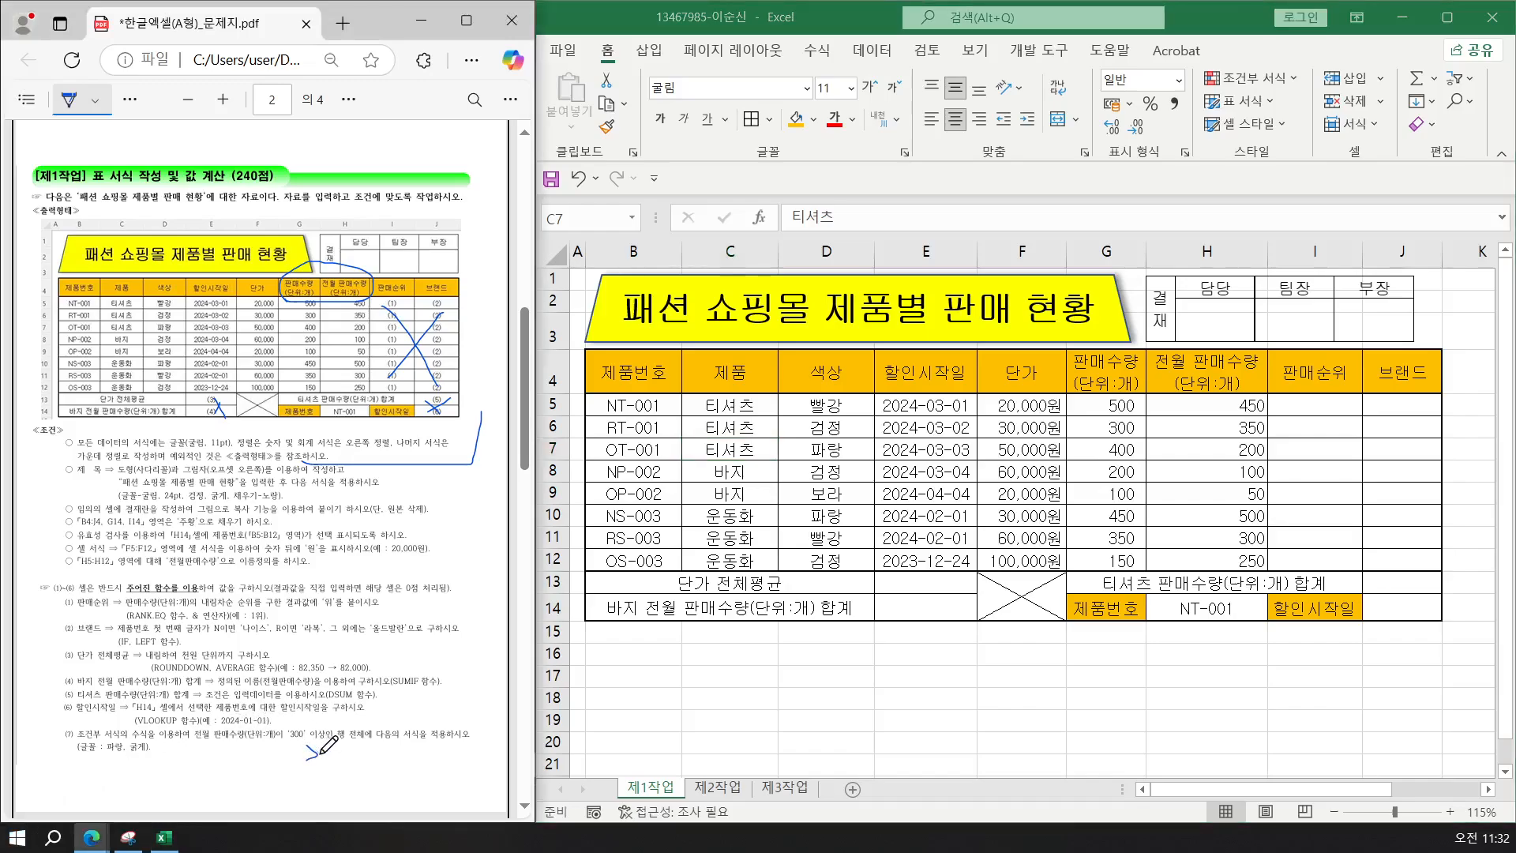
drag(324, 751, 339, 758)
click(650, 422)
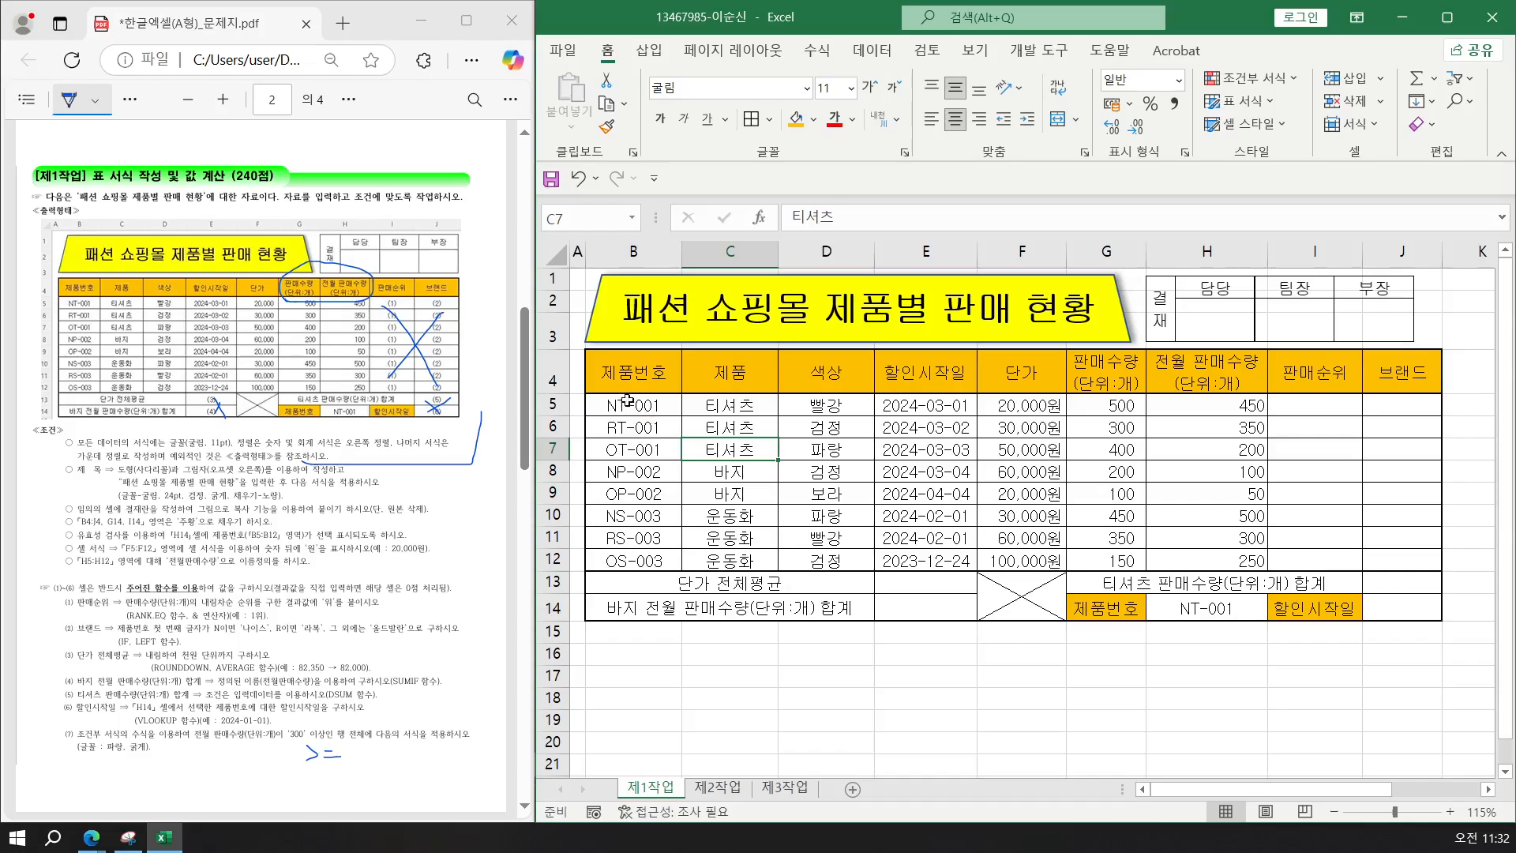
Start a formula-based conditional formatting rule for B5:J12 with the condition =$G5>=300.
drag(629, 401, 1350, 559)
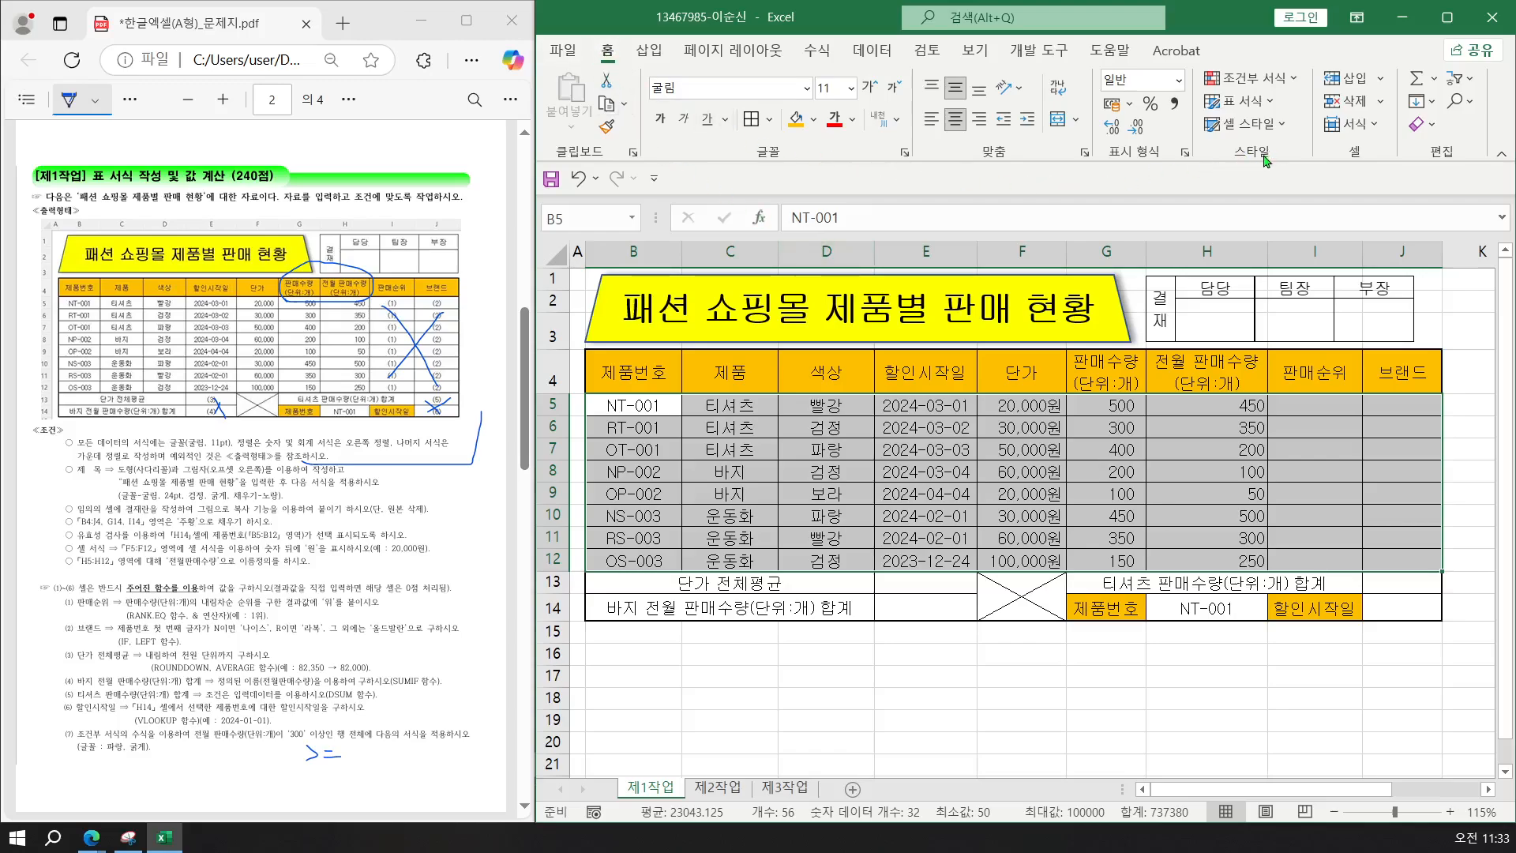
click(1237, 85)
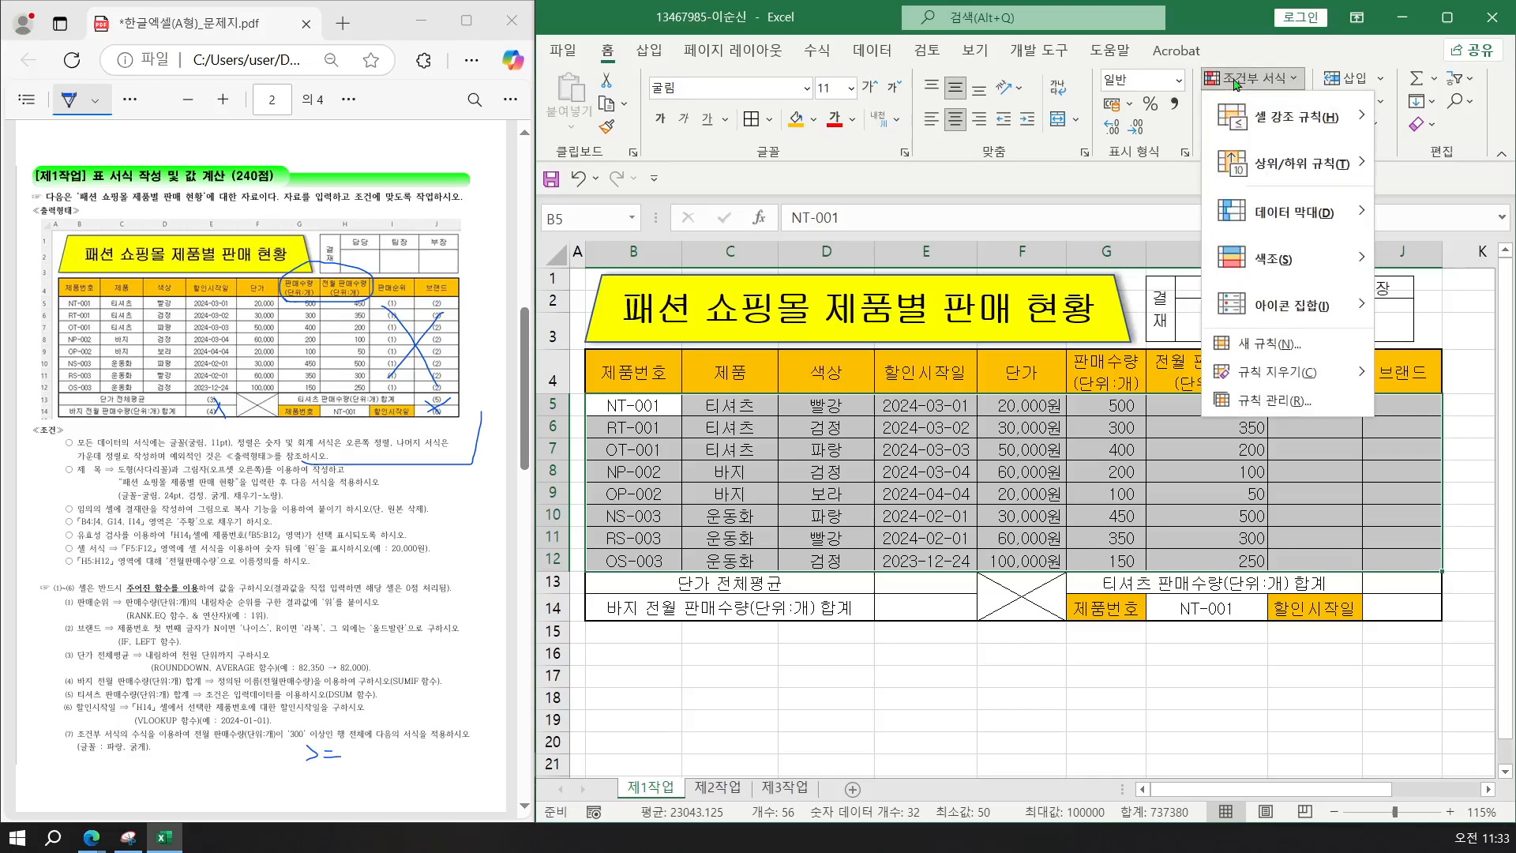
click(1254, 347)
drag(694, 179, 924, 158)
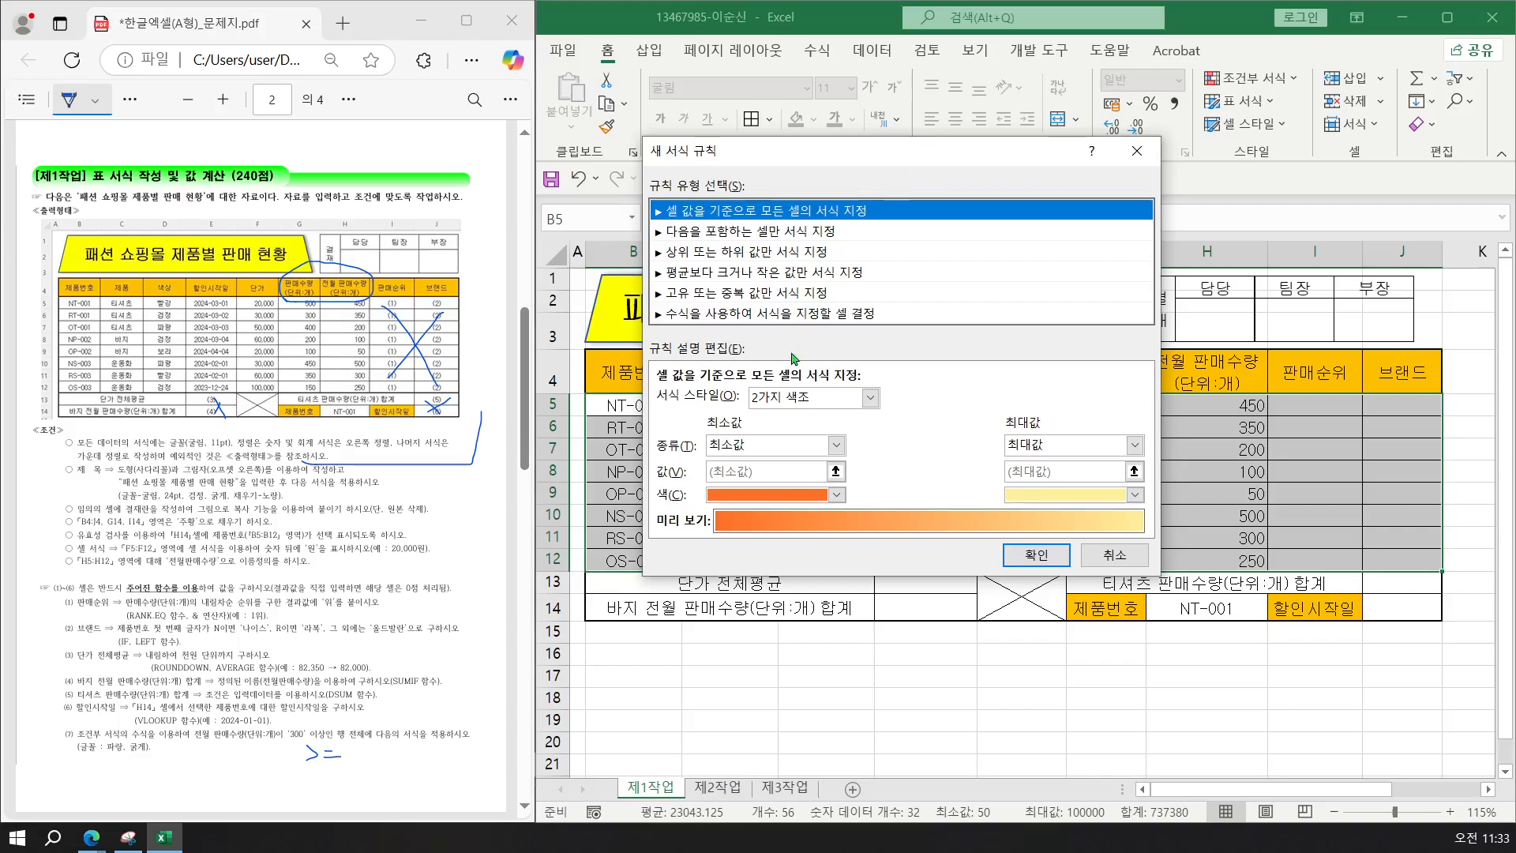
click(739, 316)
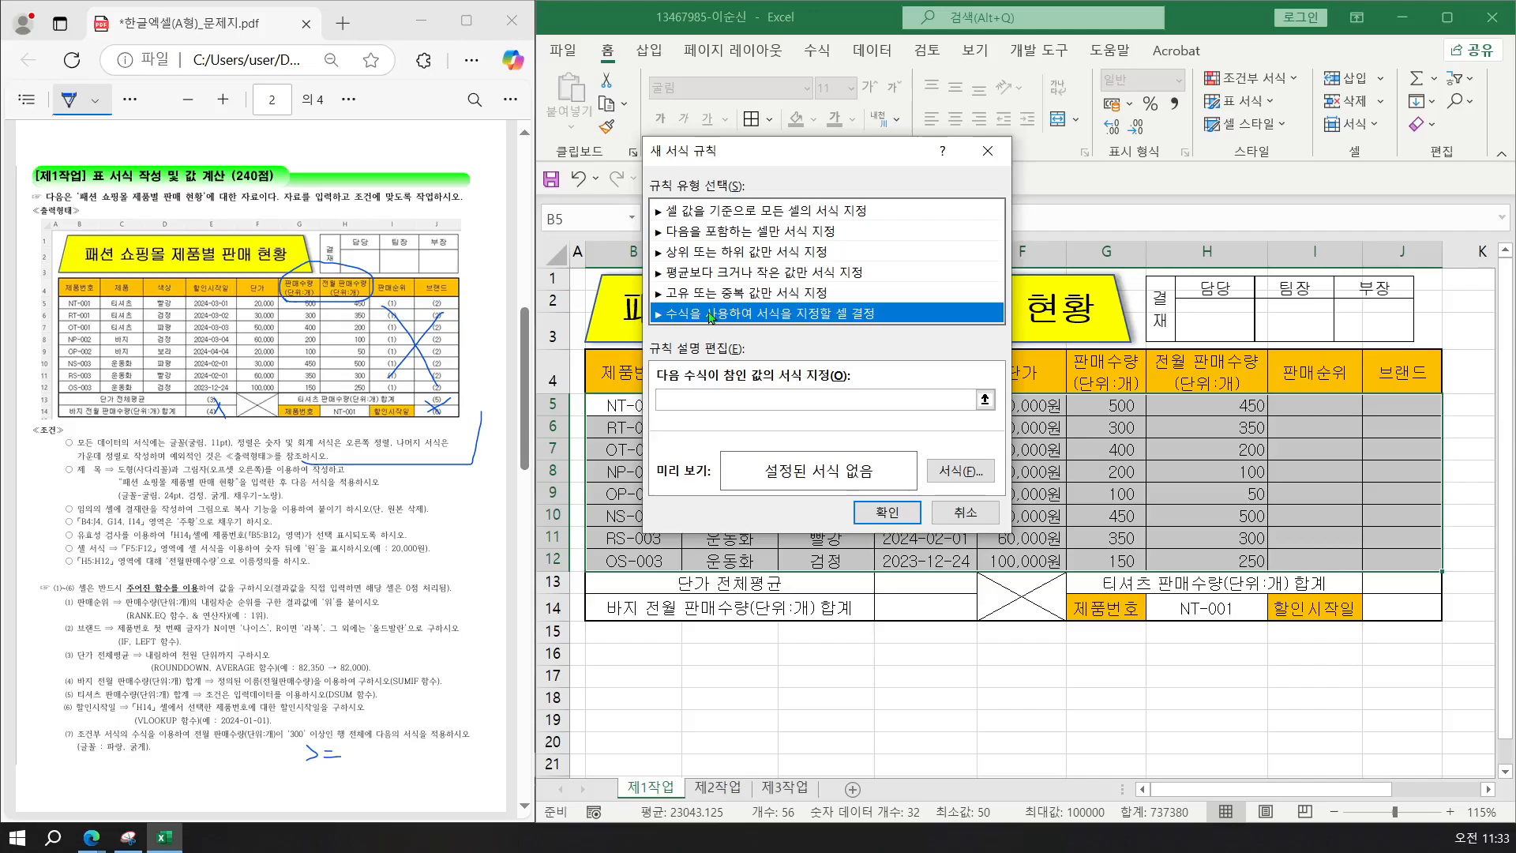
click(725, 401)
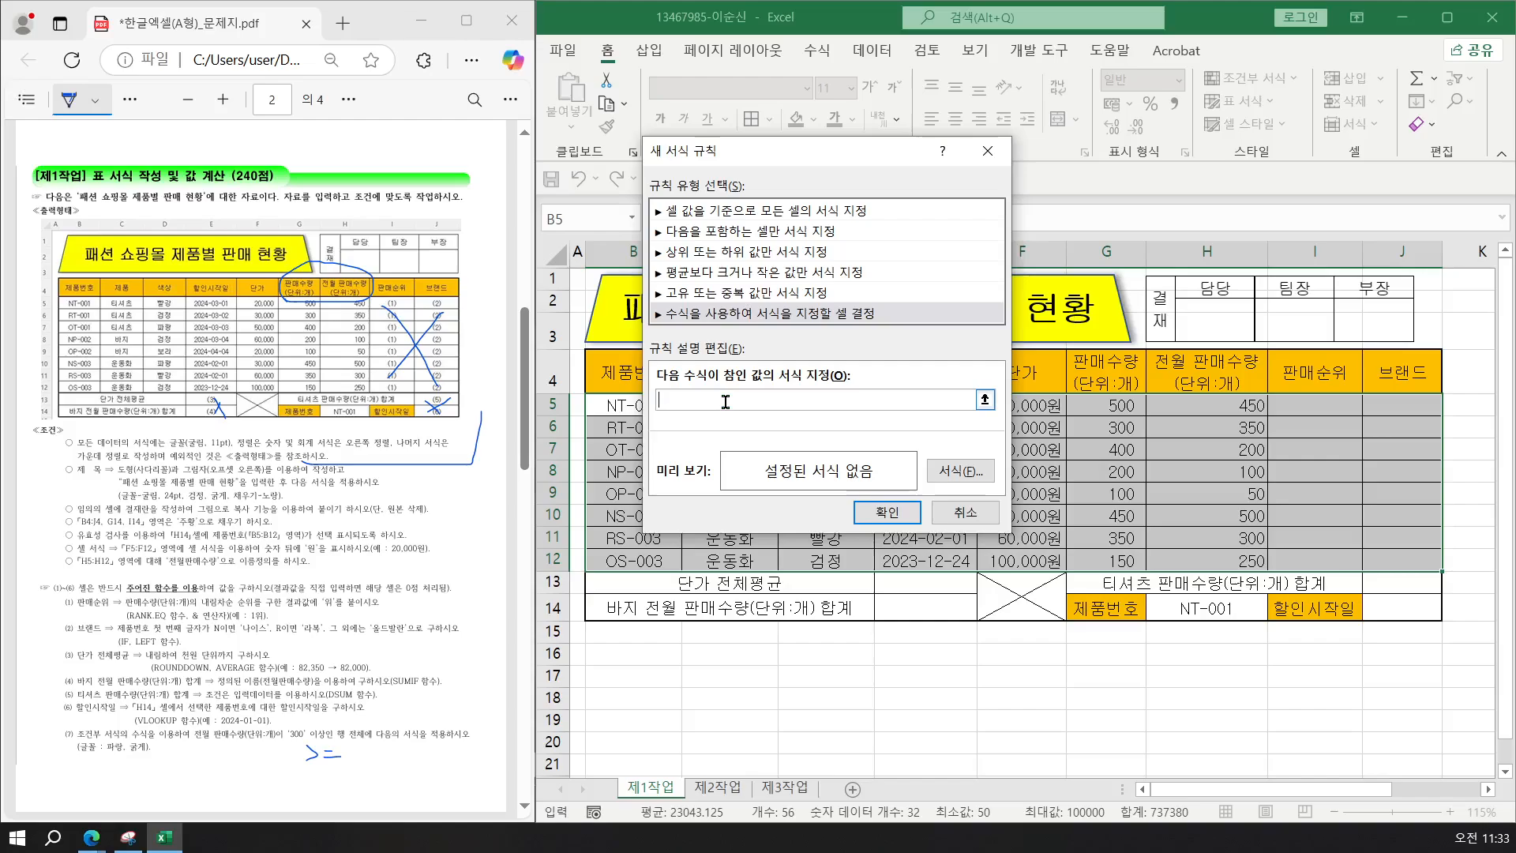
click(1083, 401)
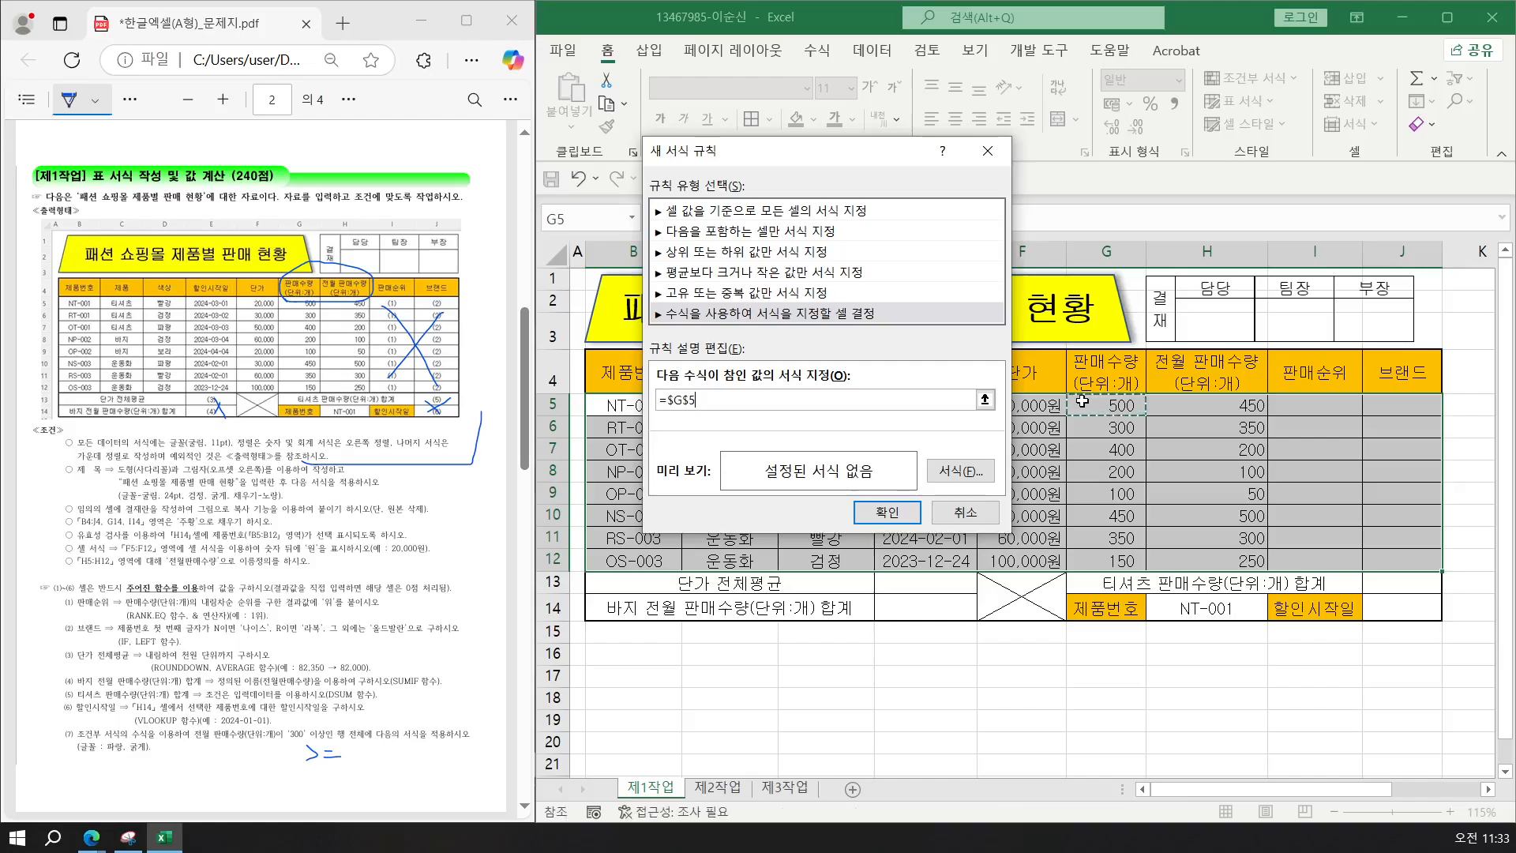
key(F4)
key(F4)
text(>=300)
Give the conditional formatting rule a bold font in the standard blue and apply it to B5:J12.
click(961, 472)
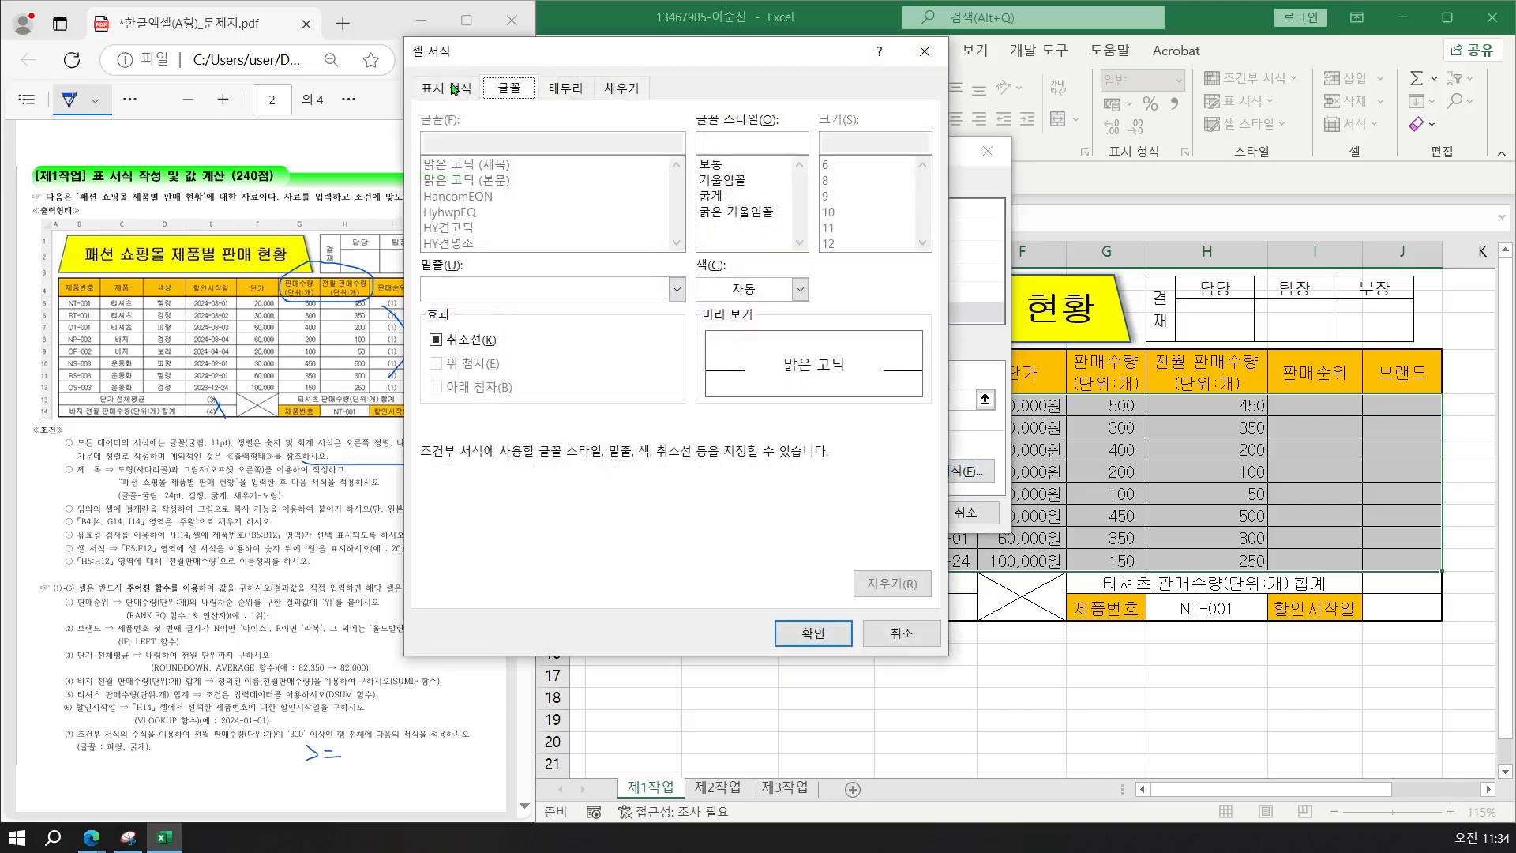
drag(543, 61, 553, 63)
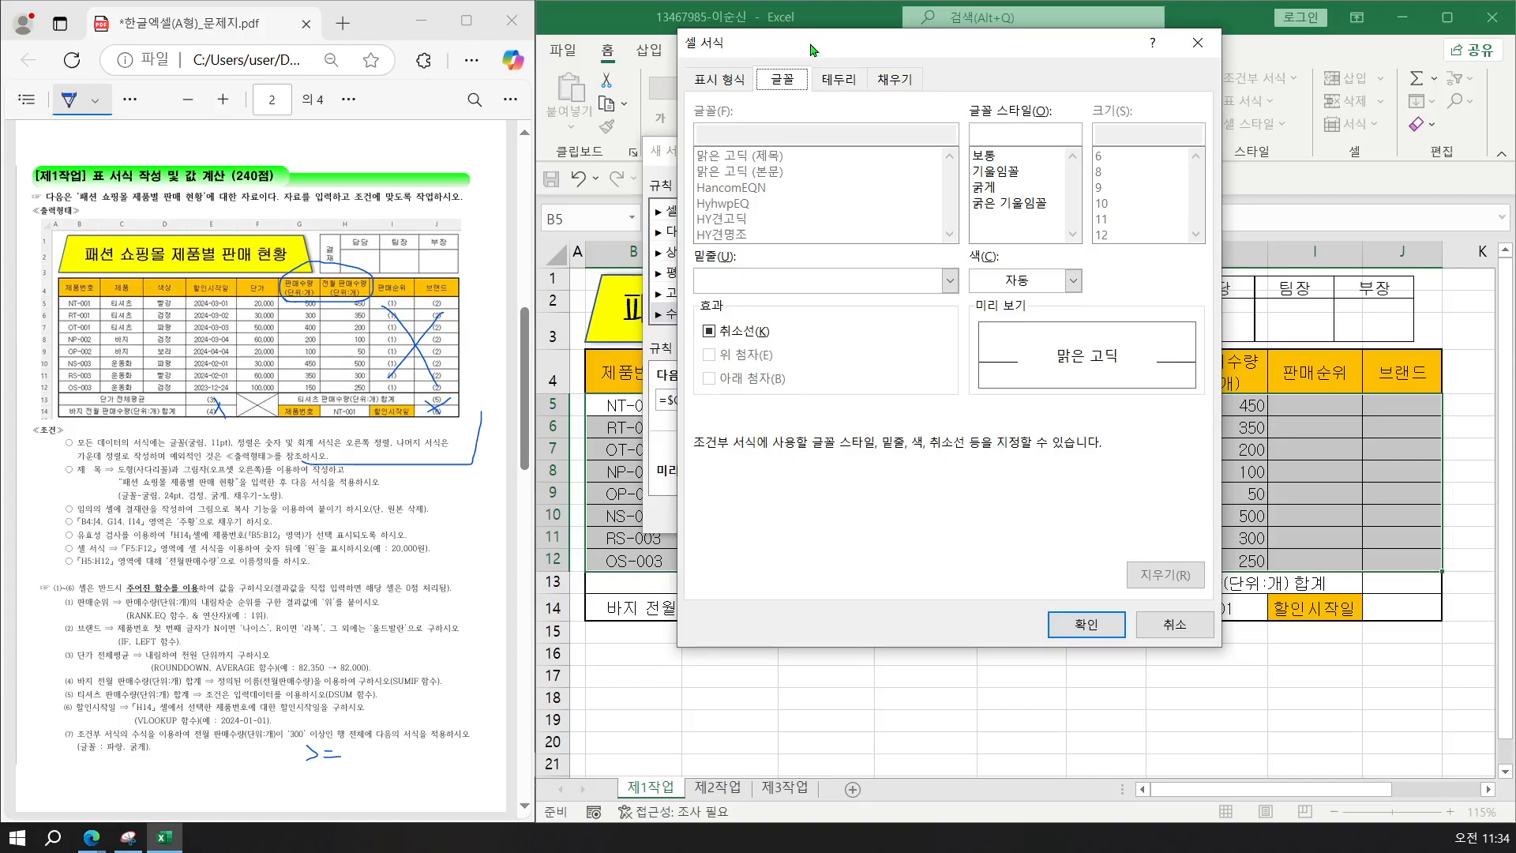
click(982, 189)
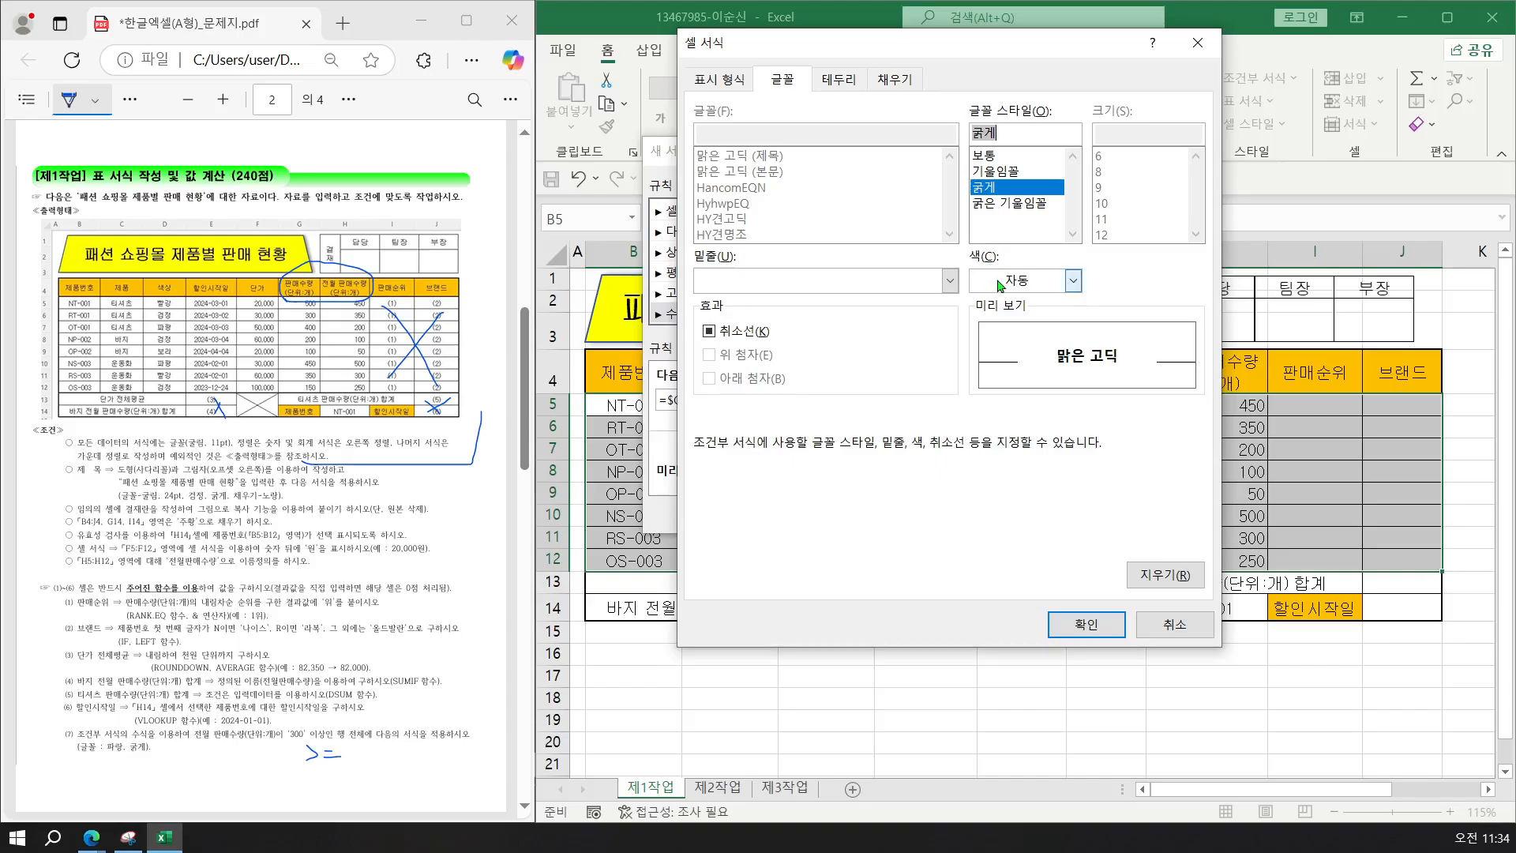
click(1074, 281)
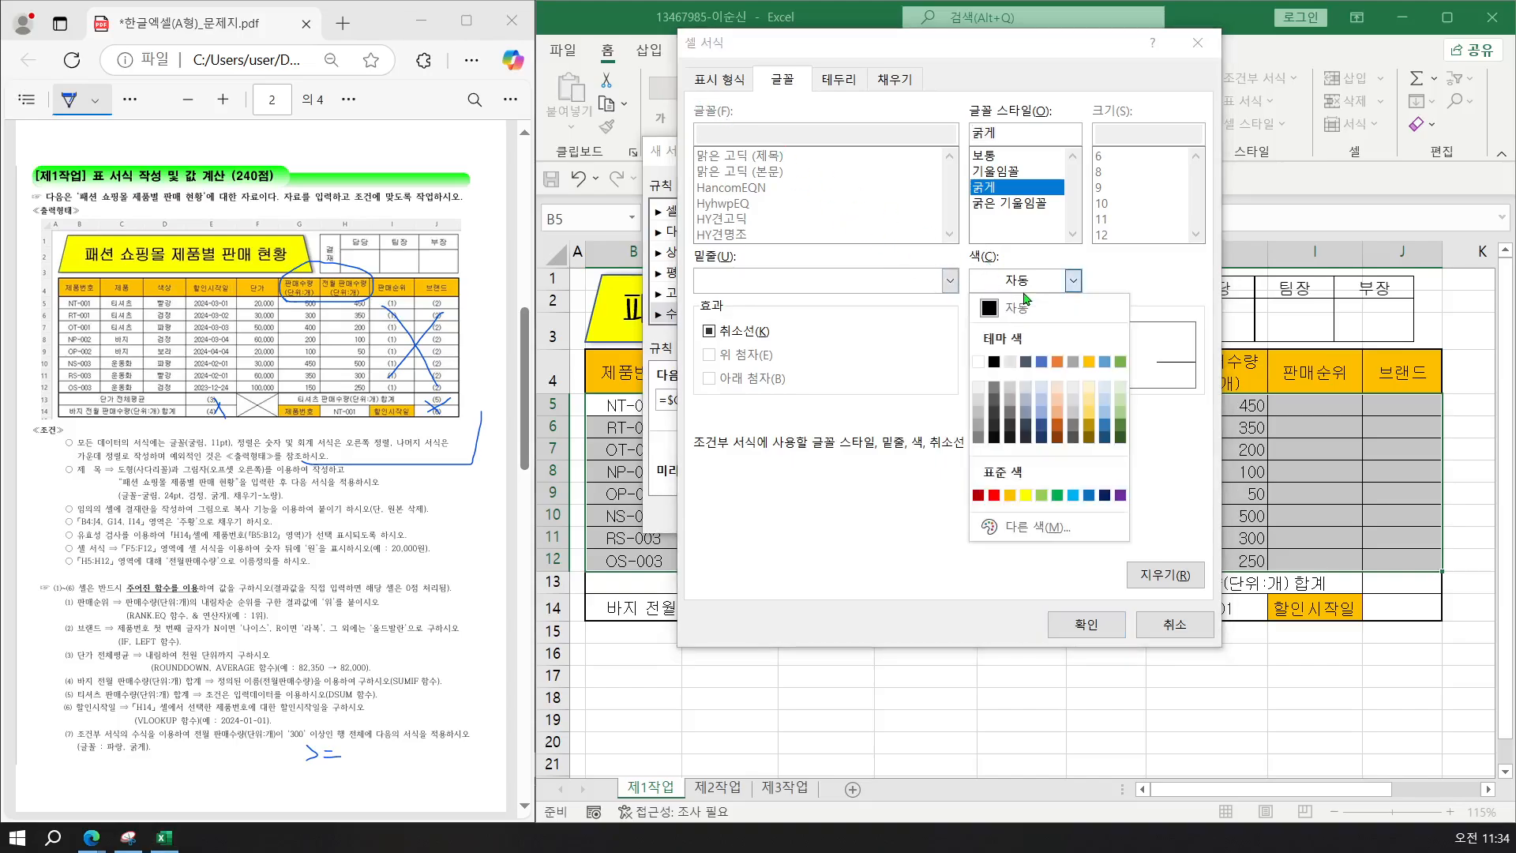
click(1088, 496)
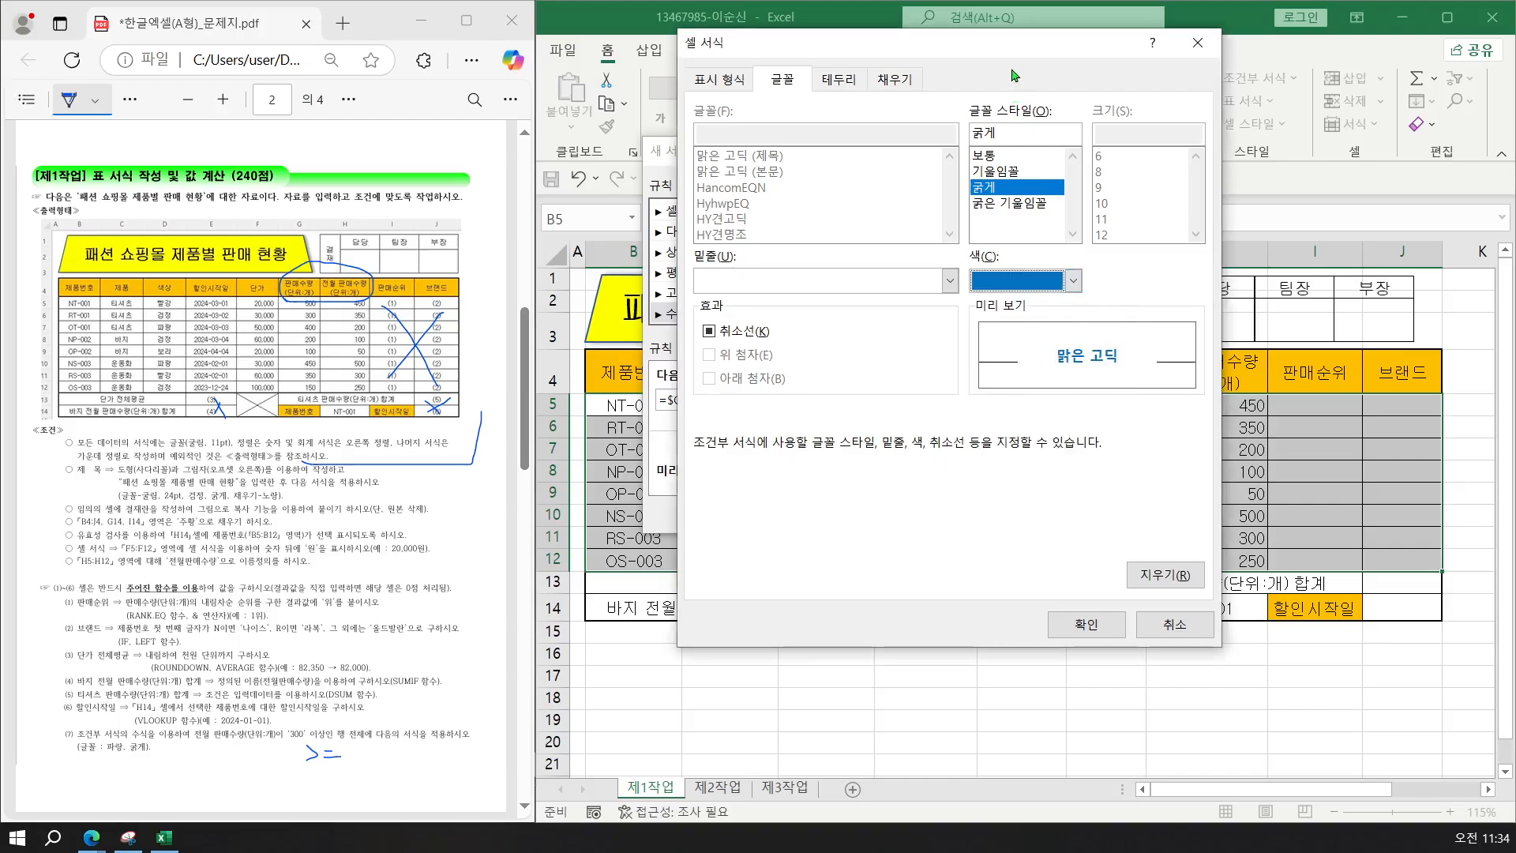
click(1093, 624)
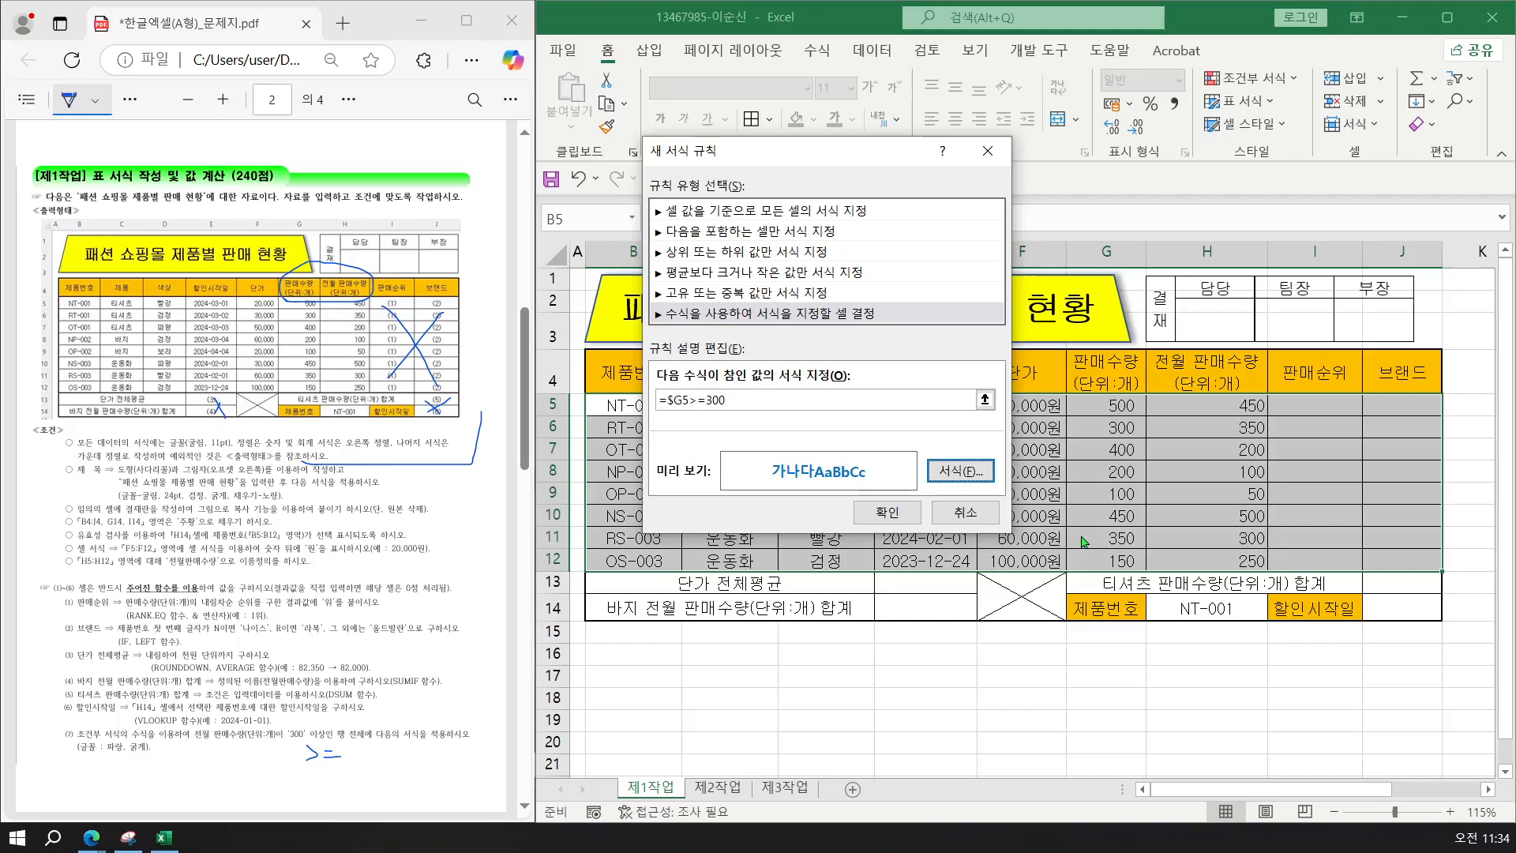
click(879, 520)
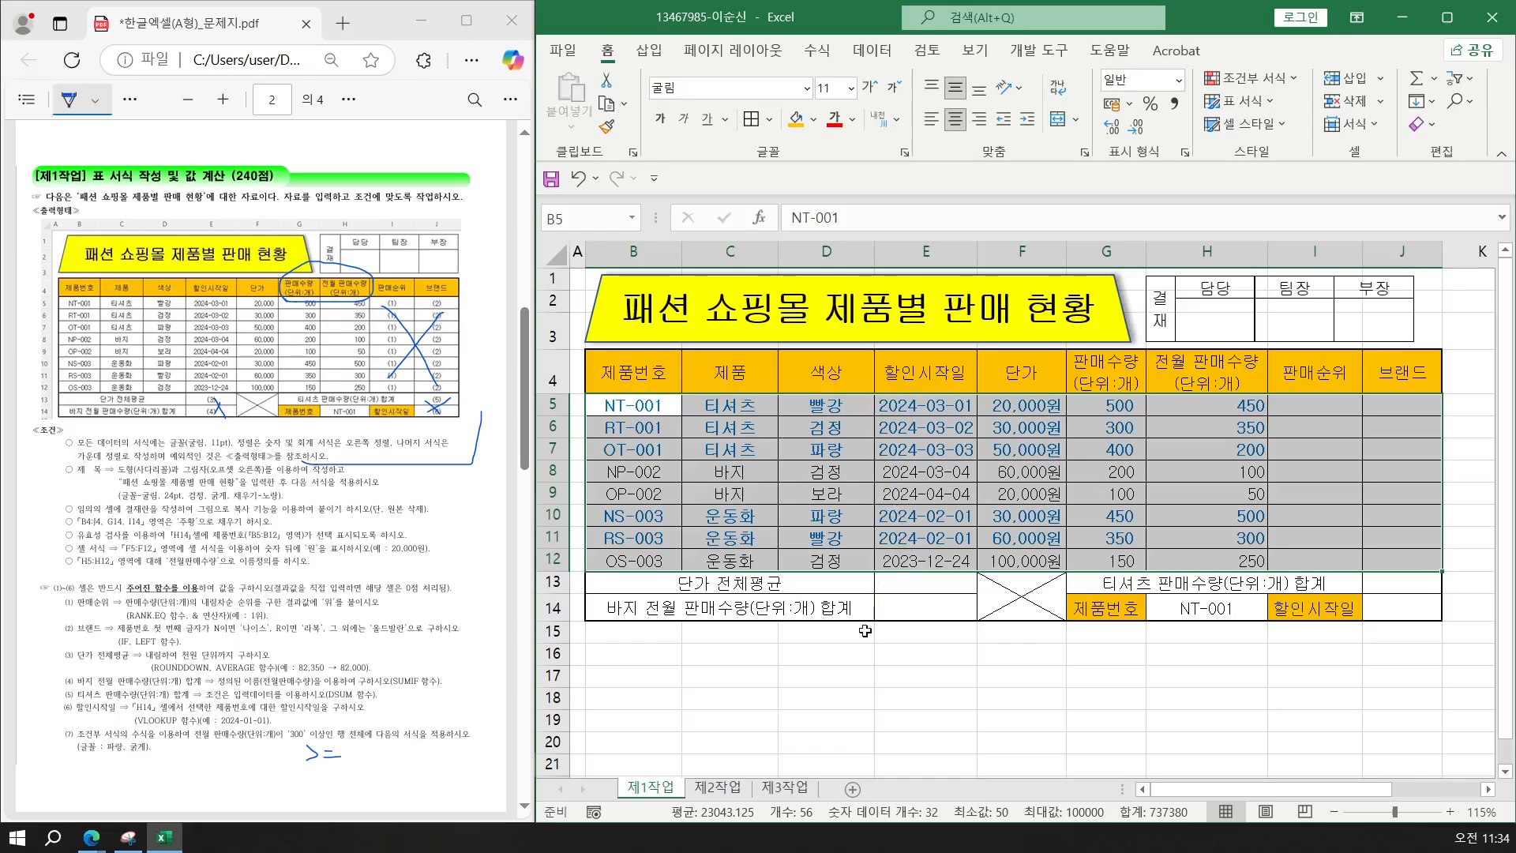
click(833, 657)
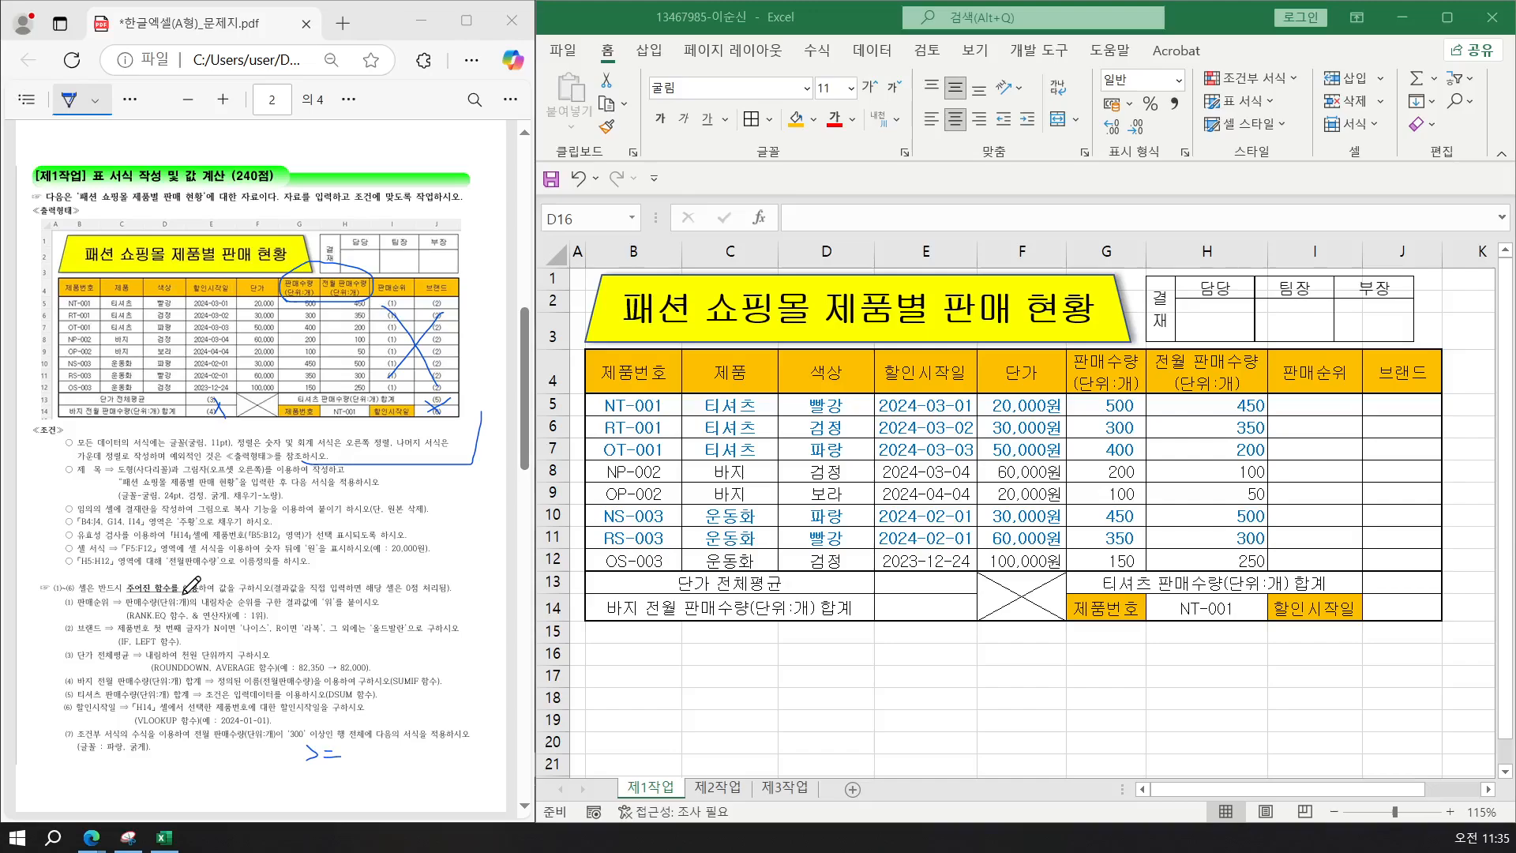
Copy B4:H12 from the 제1작업 sheet and paste it at B2 on the grouped 제2작업 and 제3작업 sheets.
scroll(191, 585, down, 6)
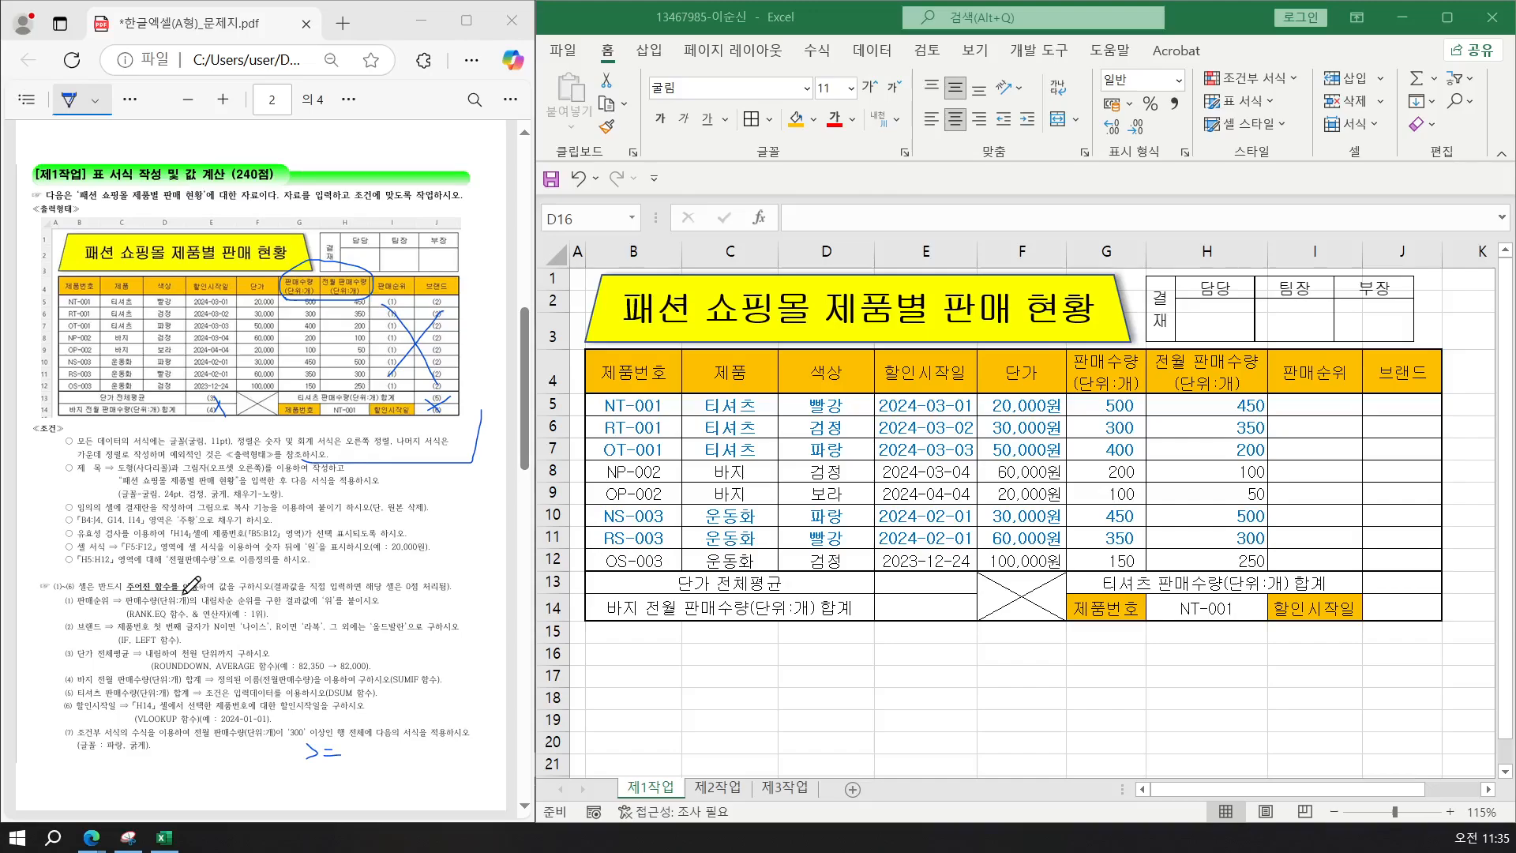
scroll(191, 585, down, 4)
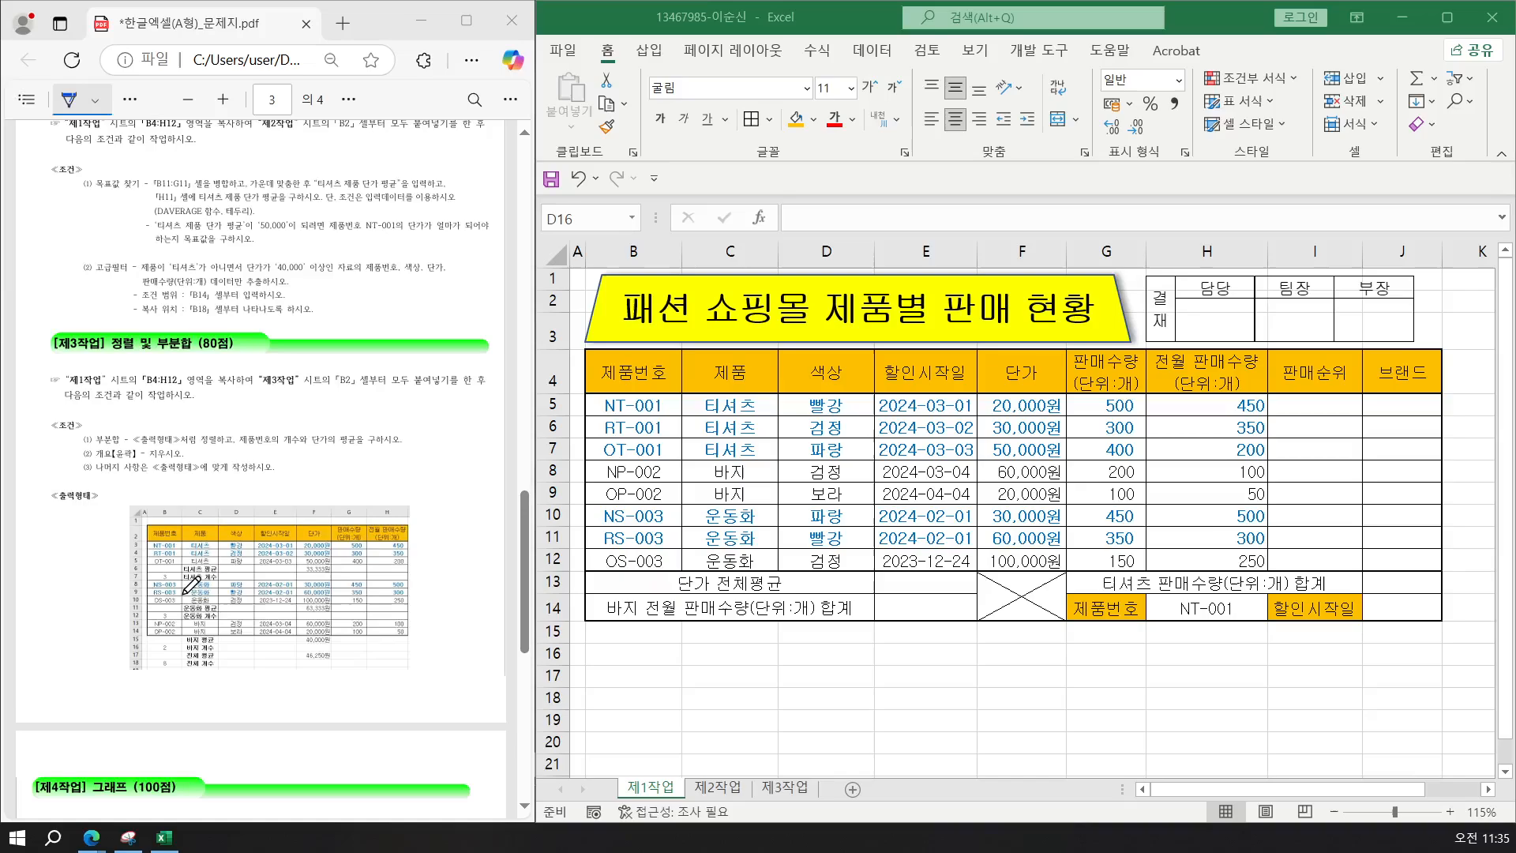
scroll(191, 585, up, 1)
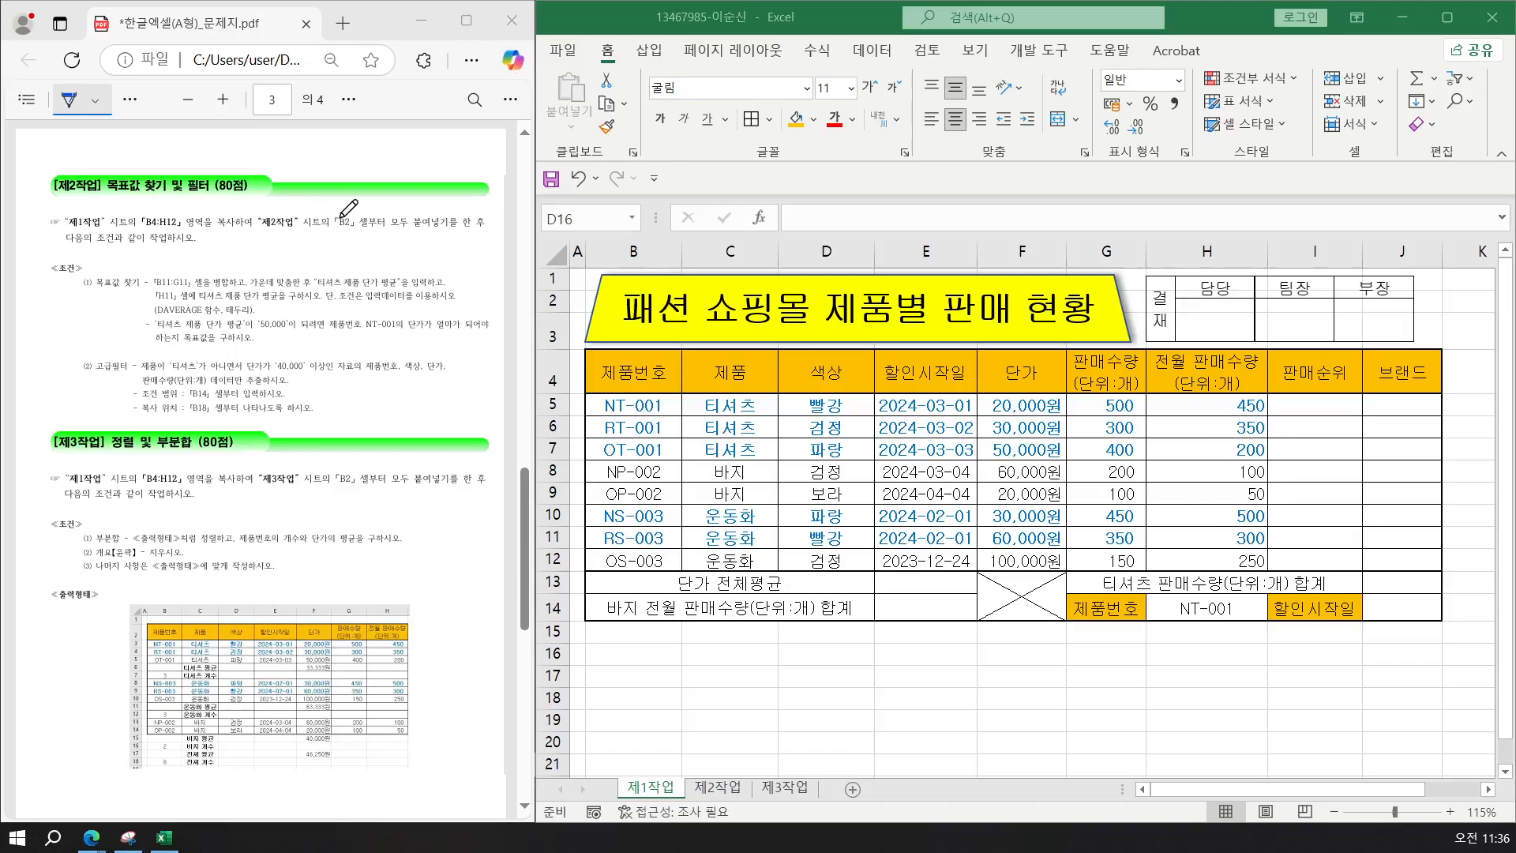
scroll(348, 209, down, 4)
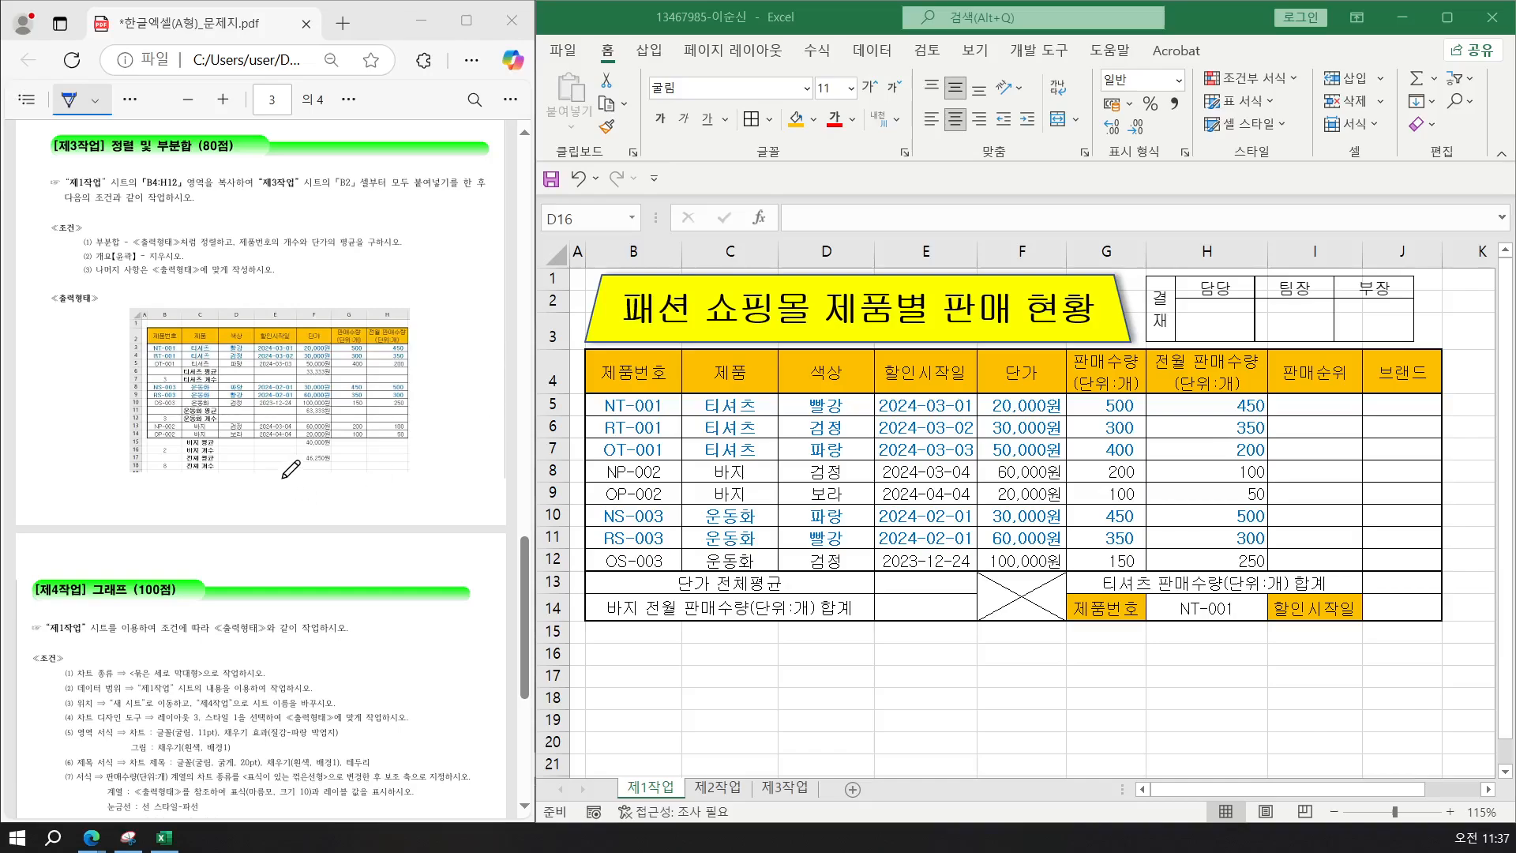
click(616, 363)
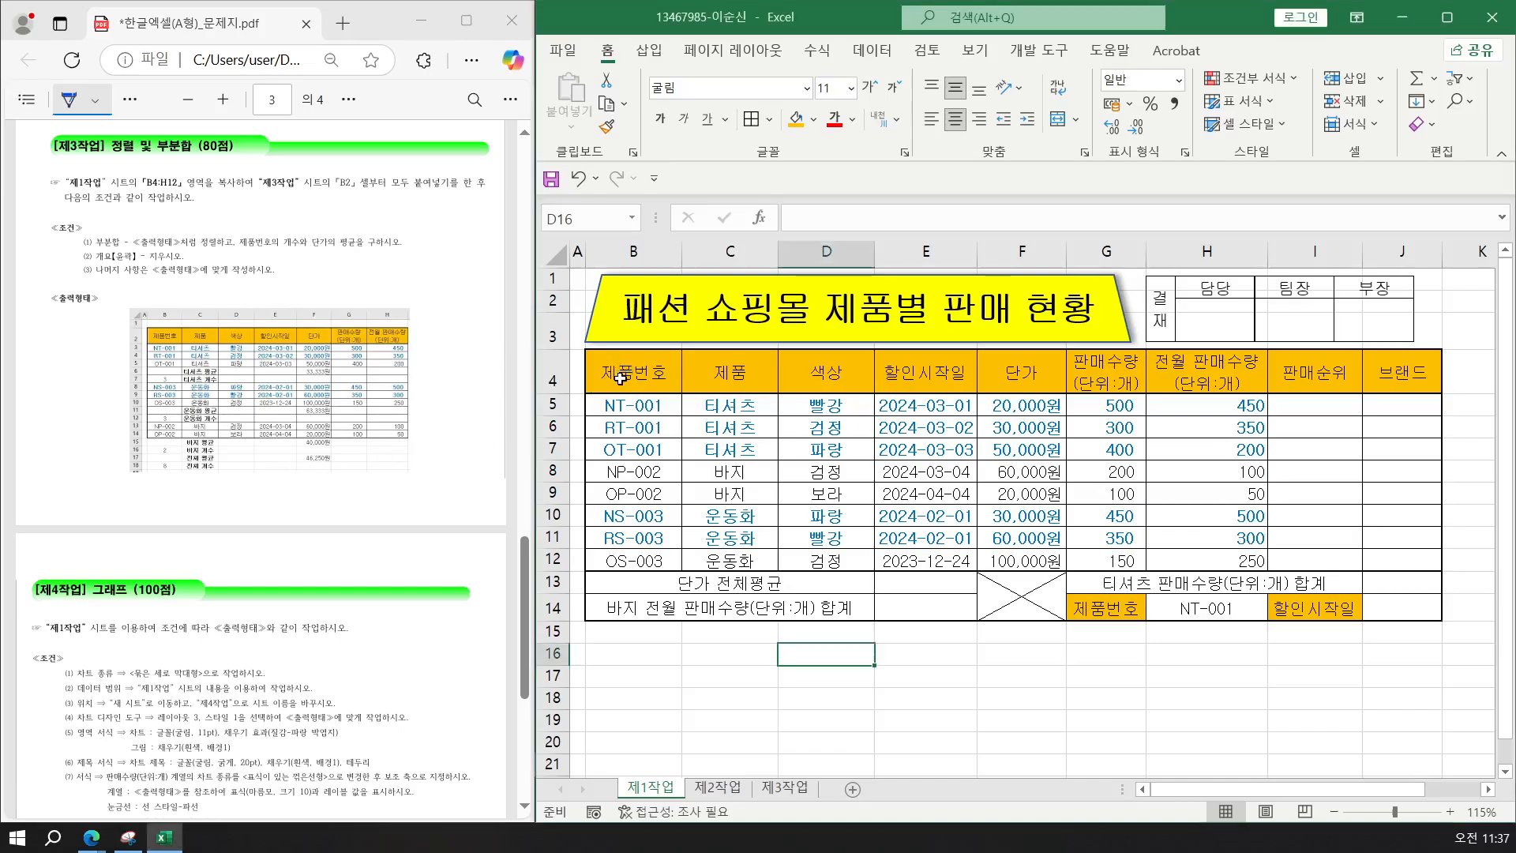
drag(617, 362, 1142, 557)
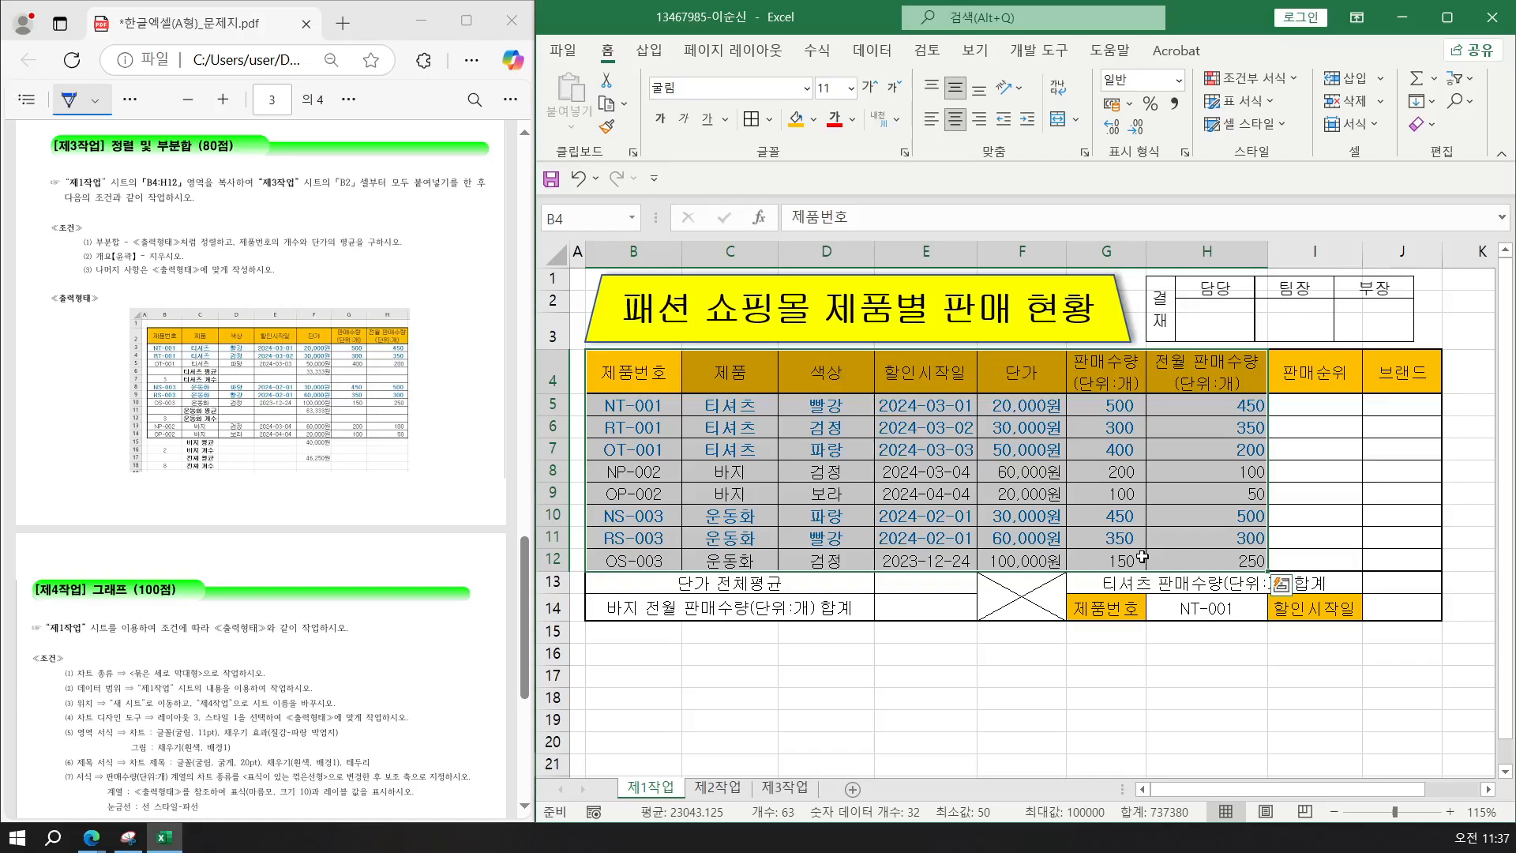
key(ctrl+c)
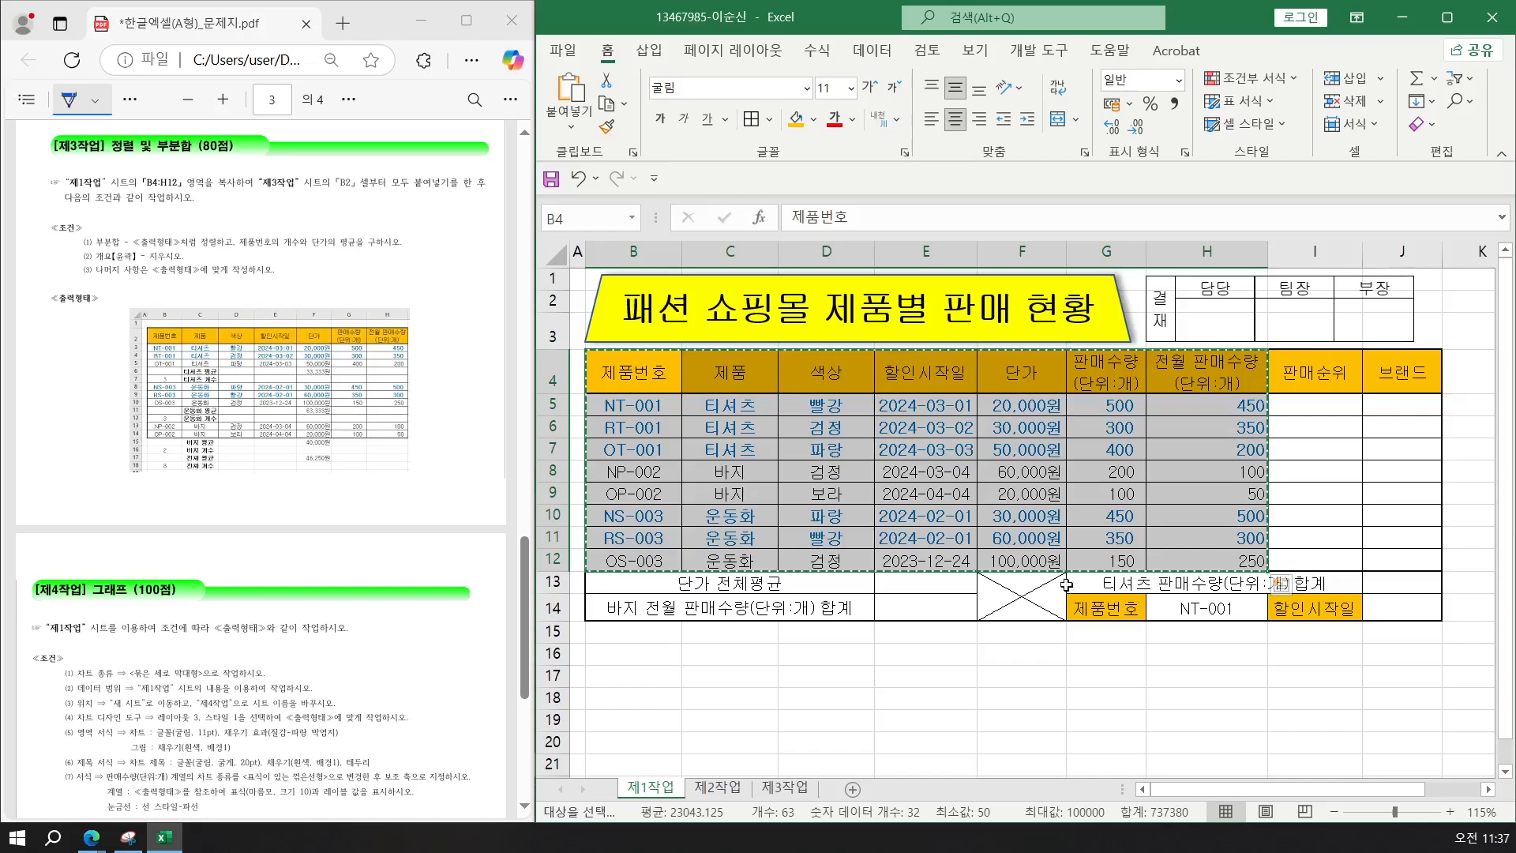
click(708, 789)
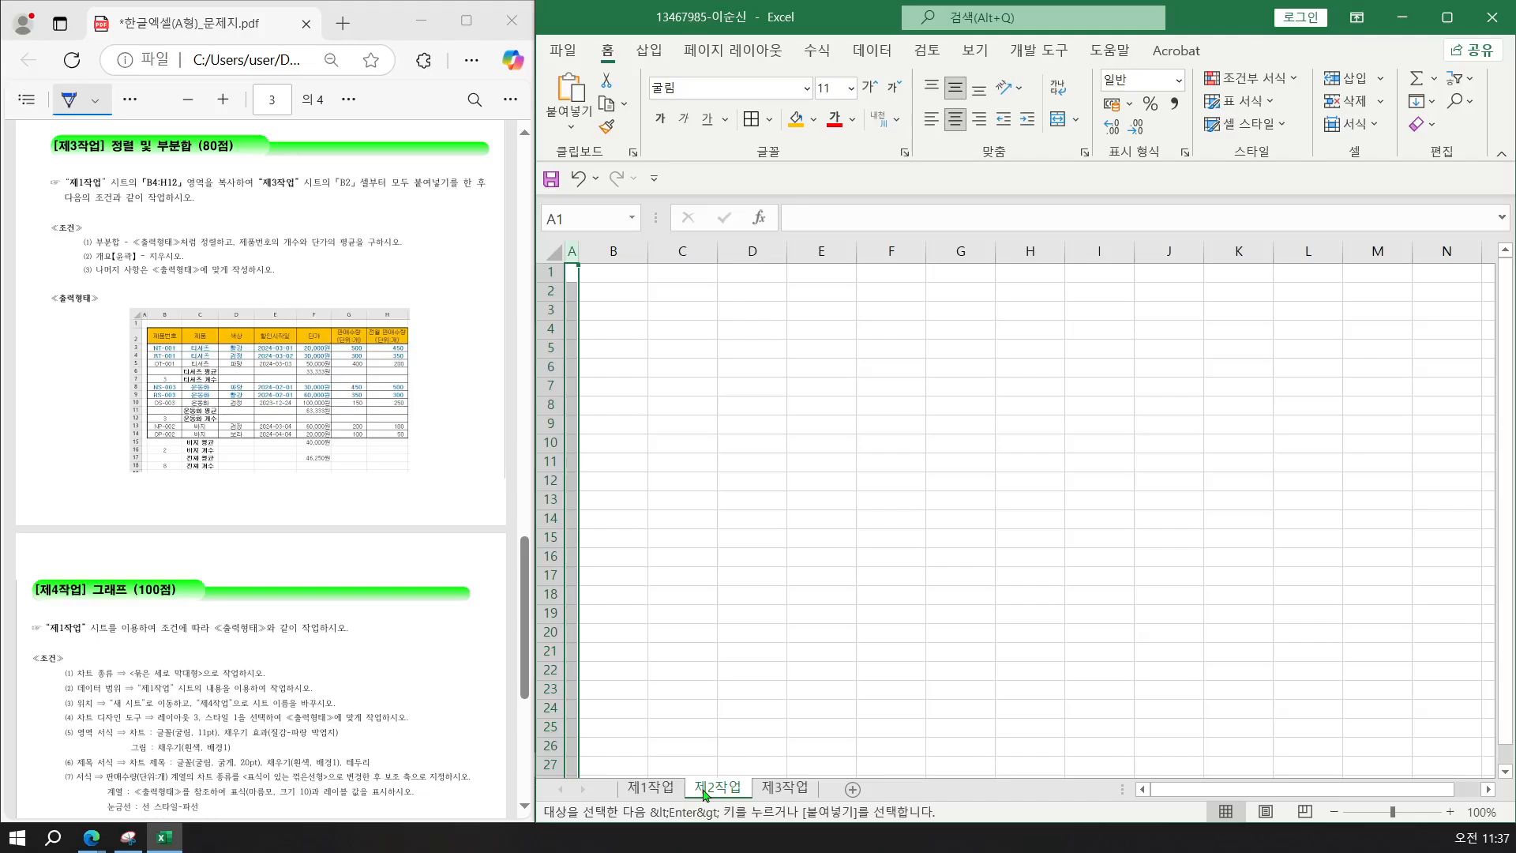
ctrl+click(777, 790)
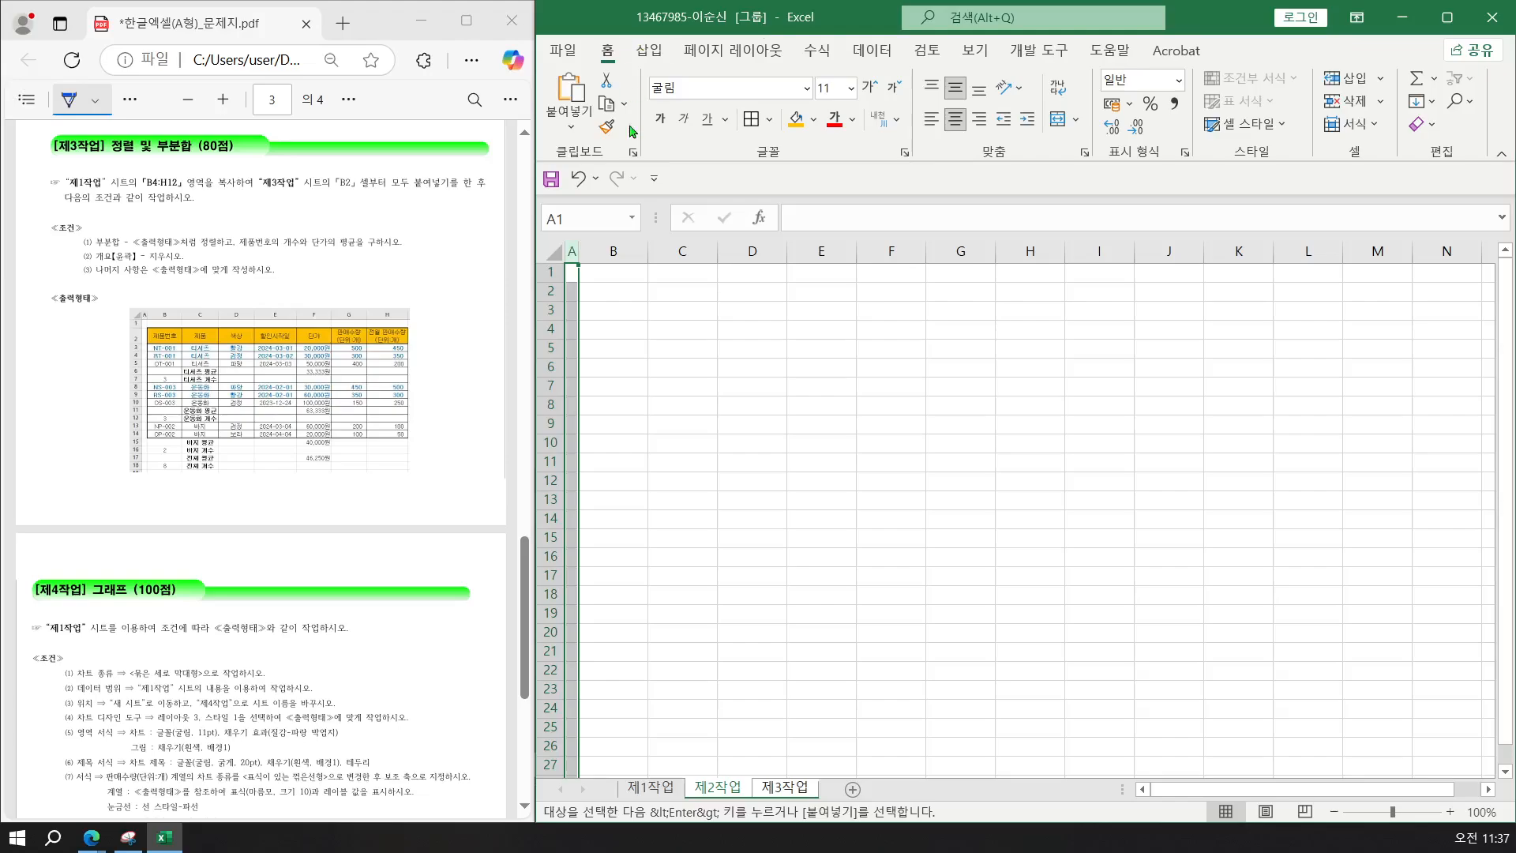
click(605, 292)
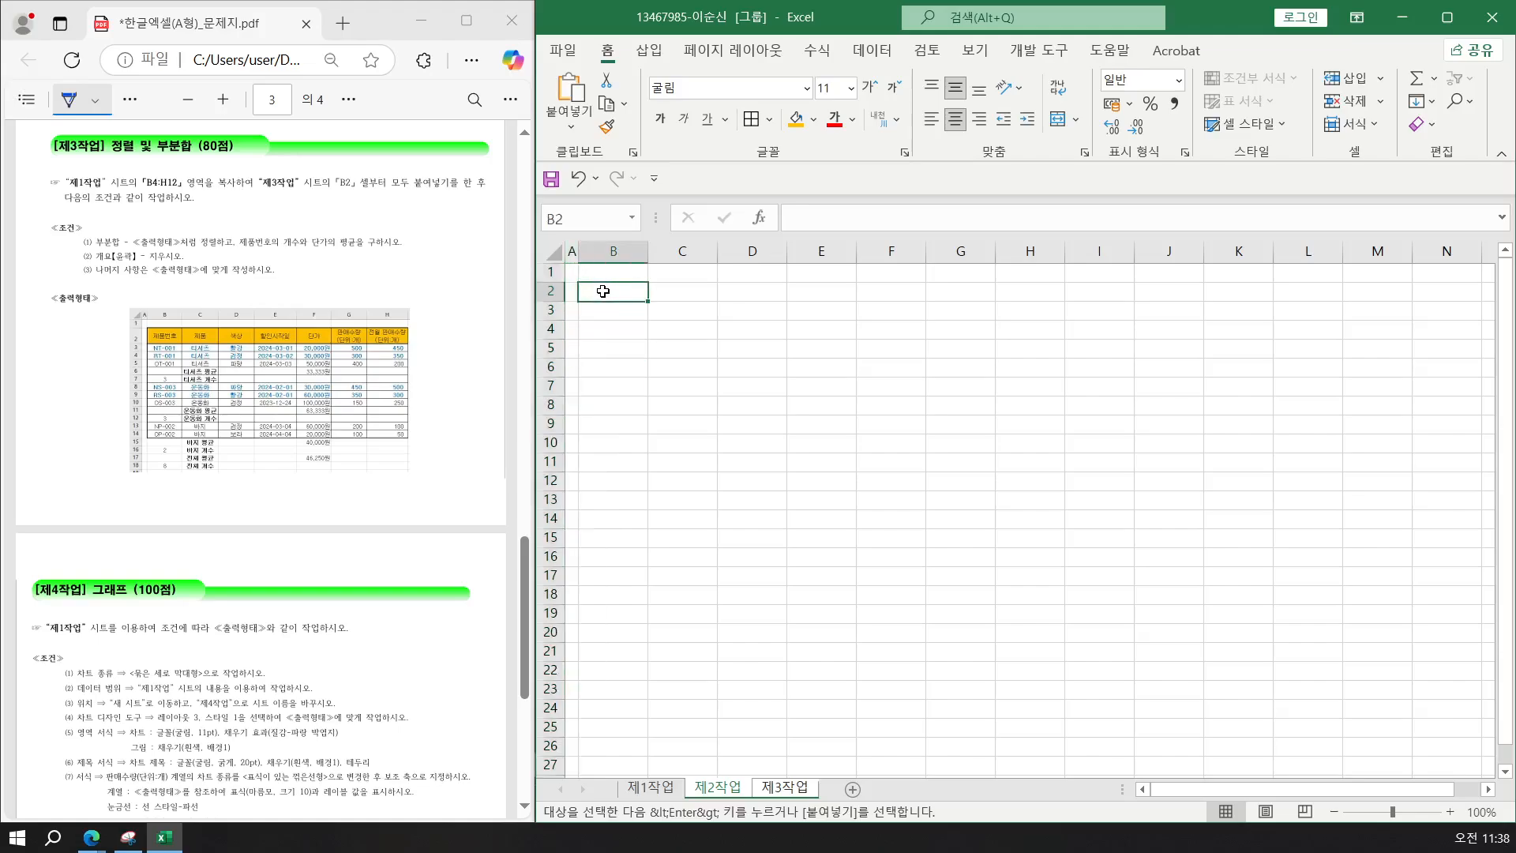
key(Return)
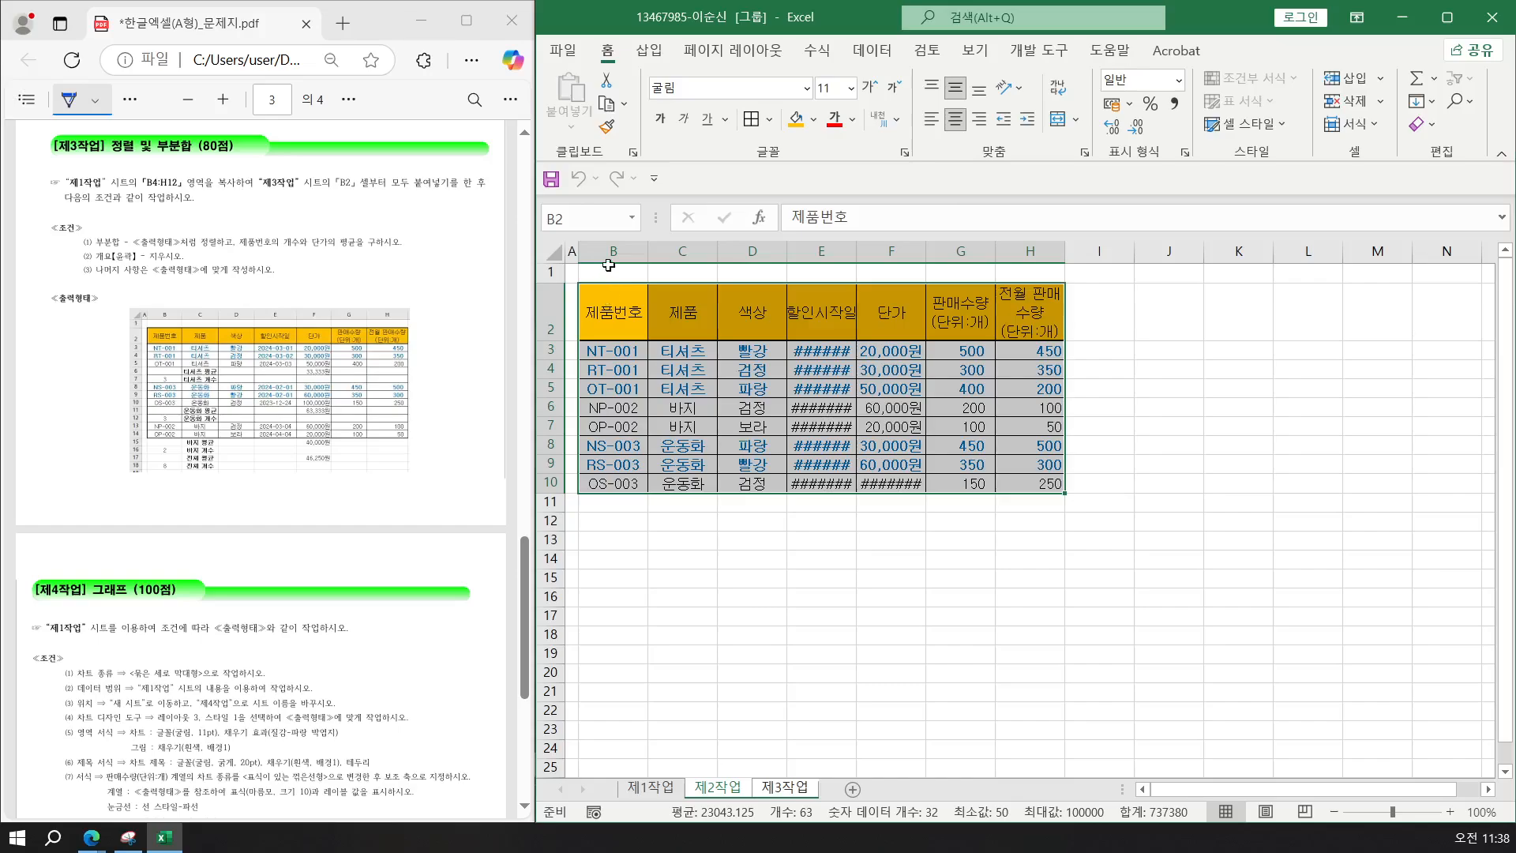
Autofit columns B to H on the grouped sheets and widen column H so its header fits on two lines.
drag(605, 251, 1011, 244)
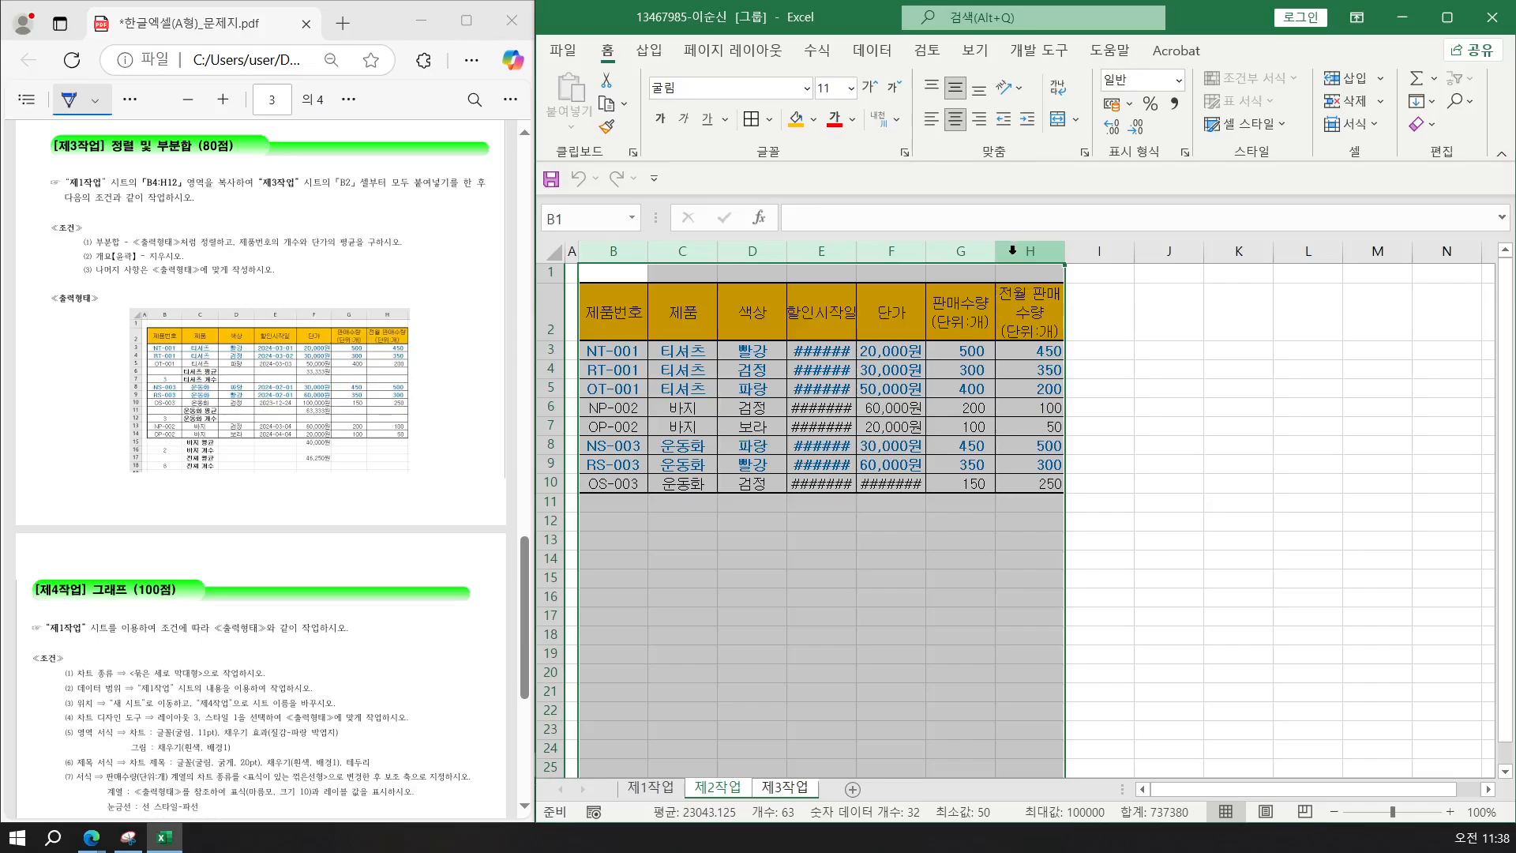
double_click(1066, 250)
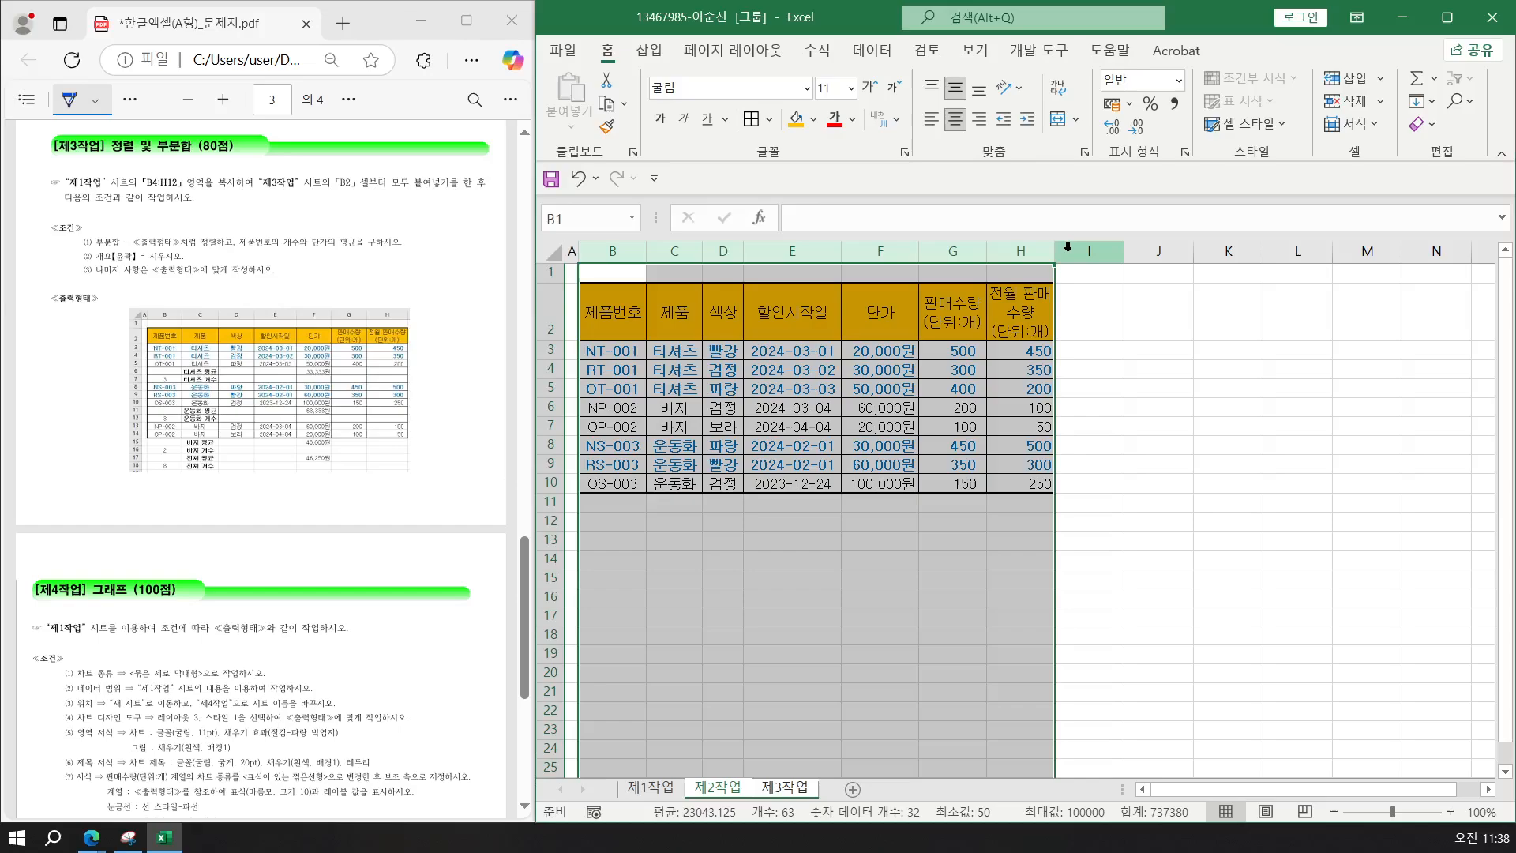
click(1029, 581)
drag(1055, 250, 1084, 253)
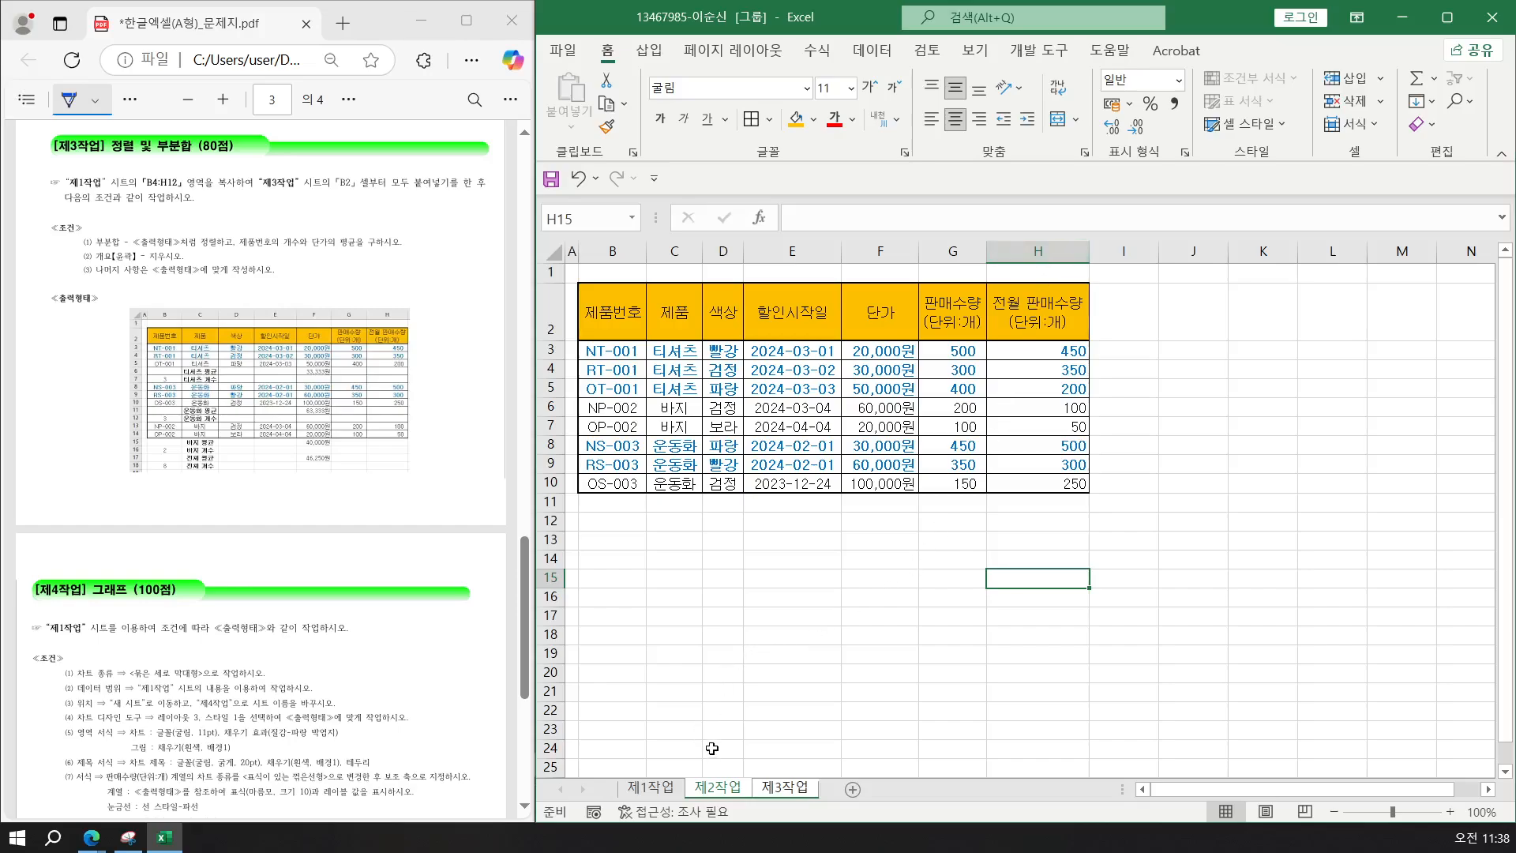
Ungroup the 제2작업 and 제3작업 sheets and go to the 제2작업 sheet alone.
click(669, 789)
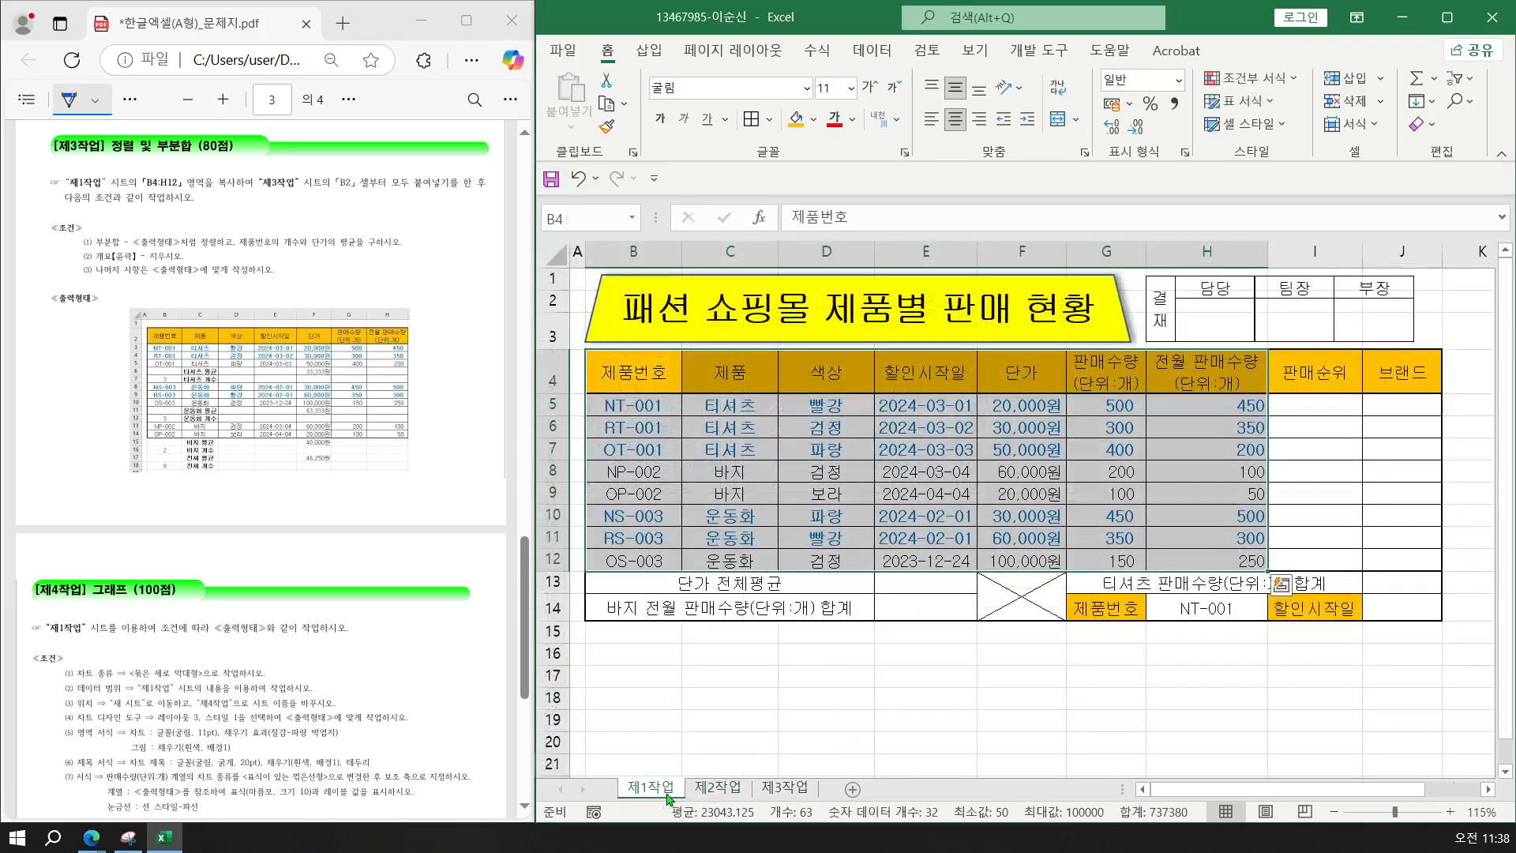
click(710, 788)
click(786, 602)
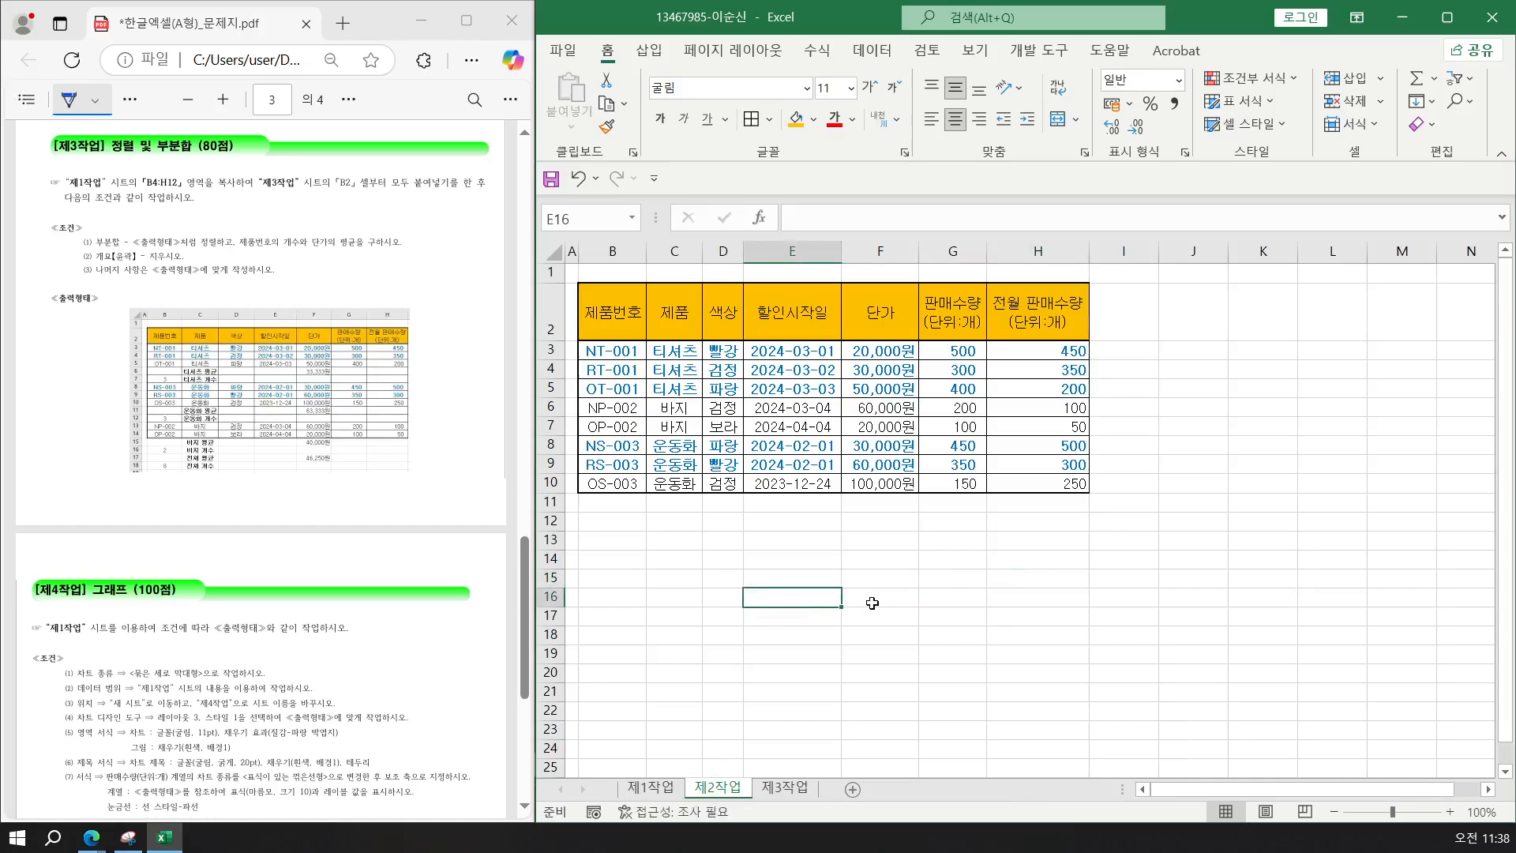
Merge and center B11:G11 on the 제2작업 sheet and enter the label 티셔츠 제품 단가 평균.
scroll(188, 557, up, 4)
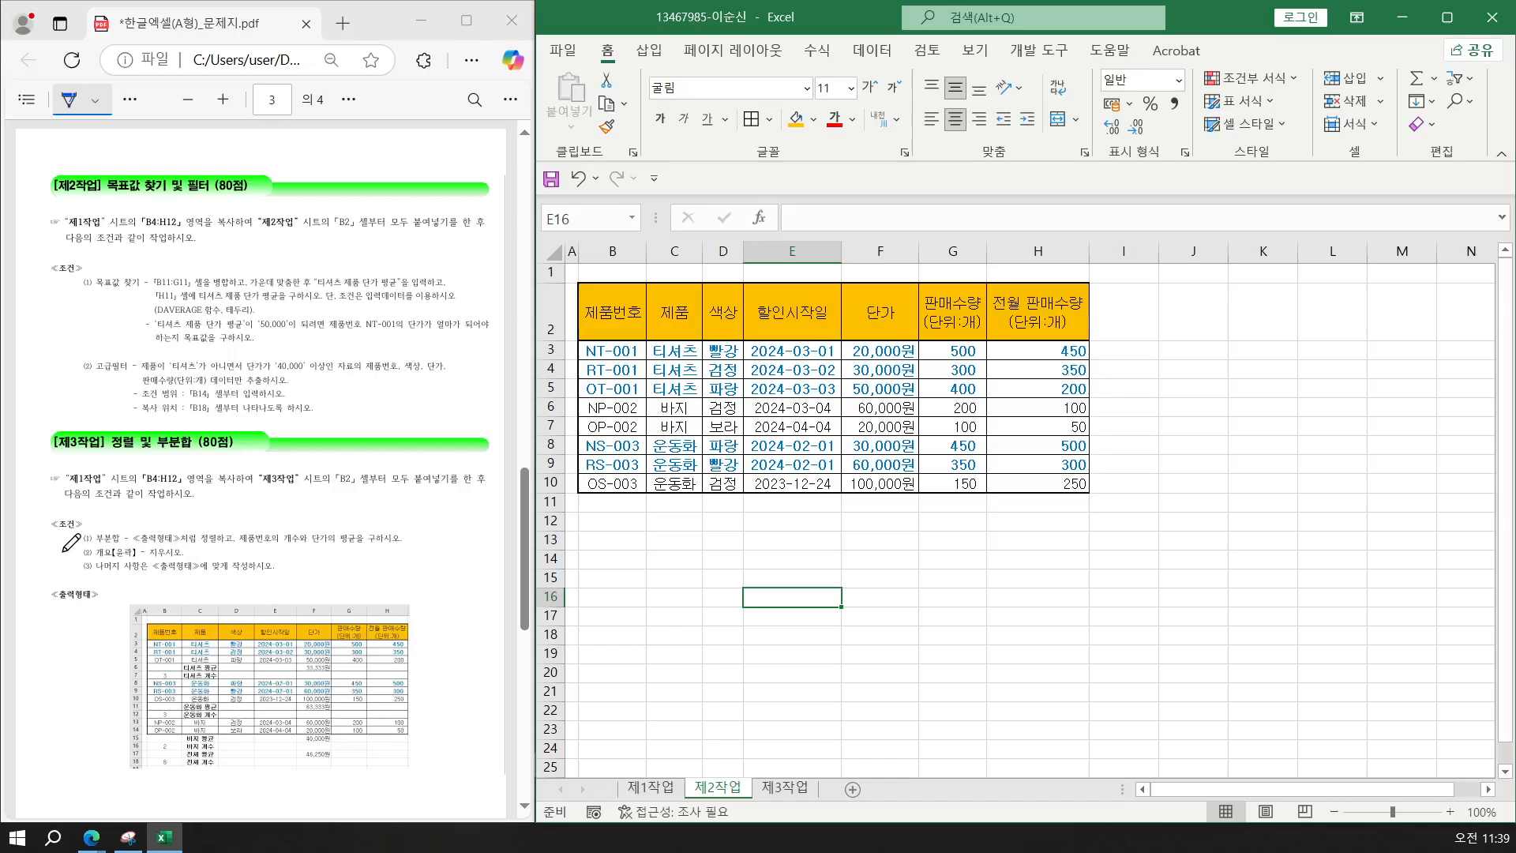
drag(602, 498, 937, 504)
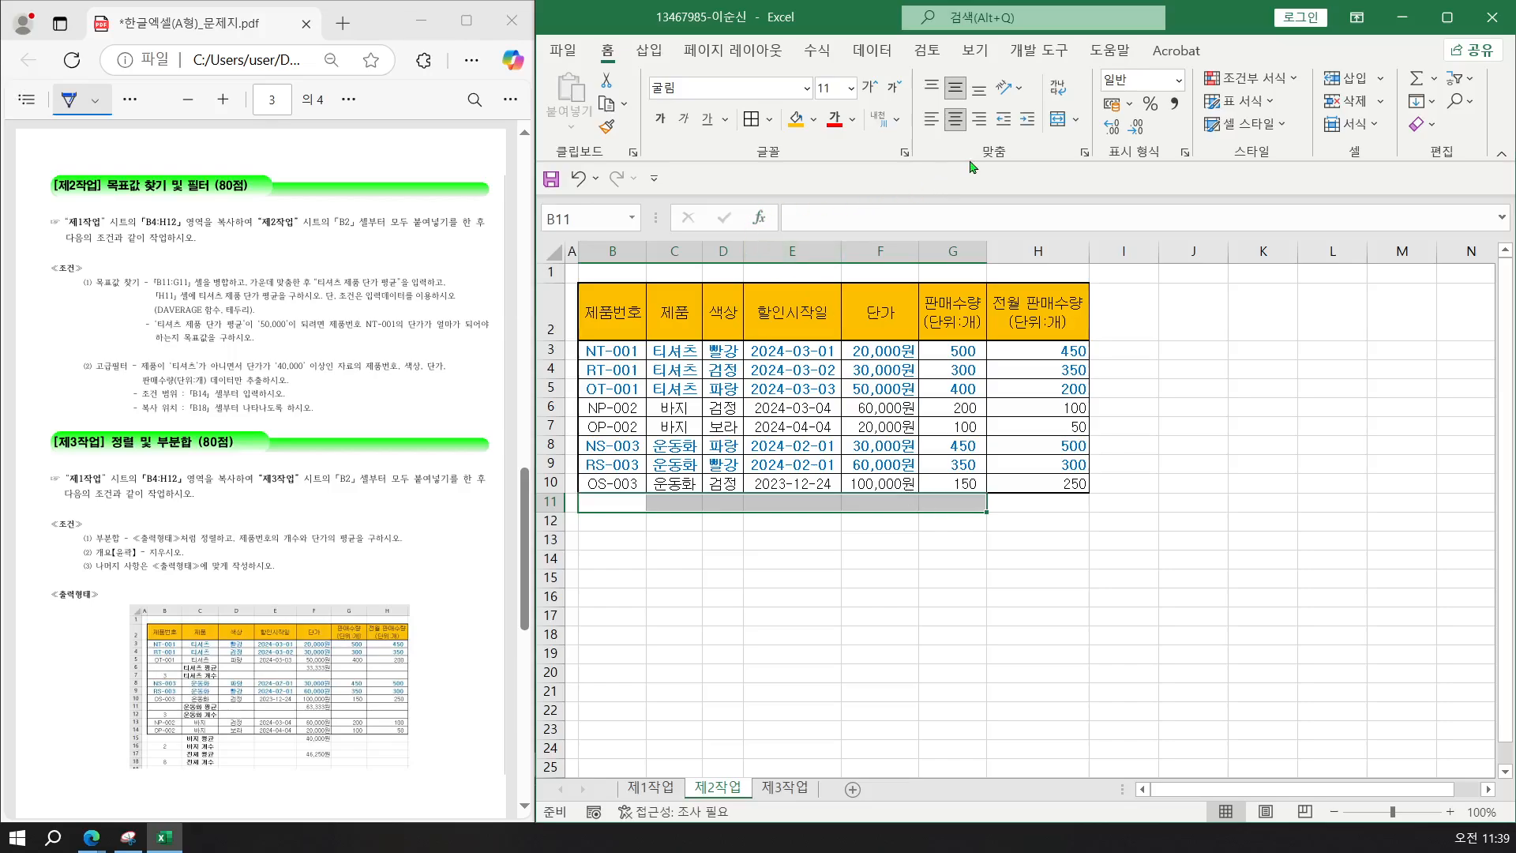
click(1059, 120)
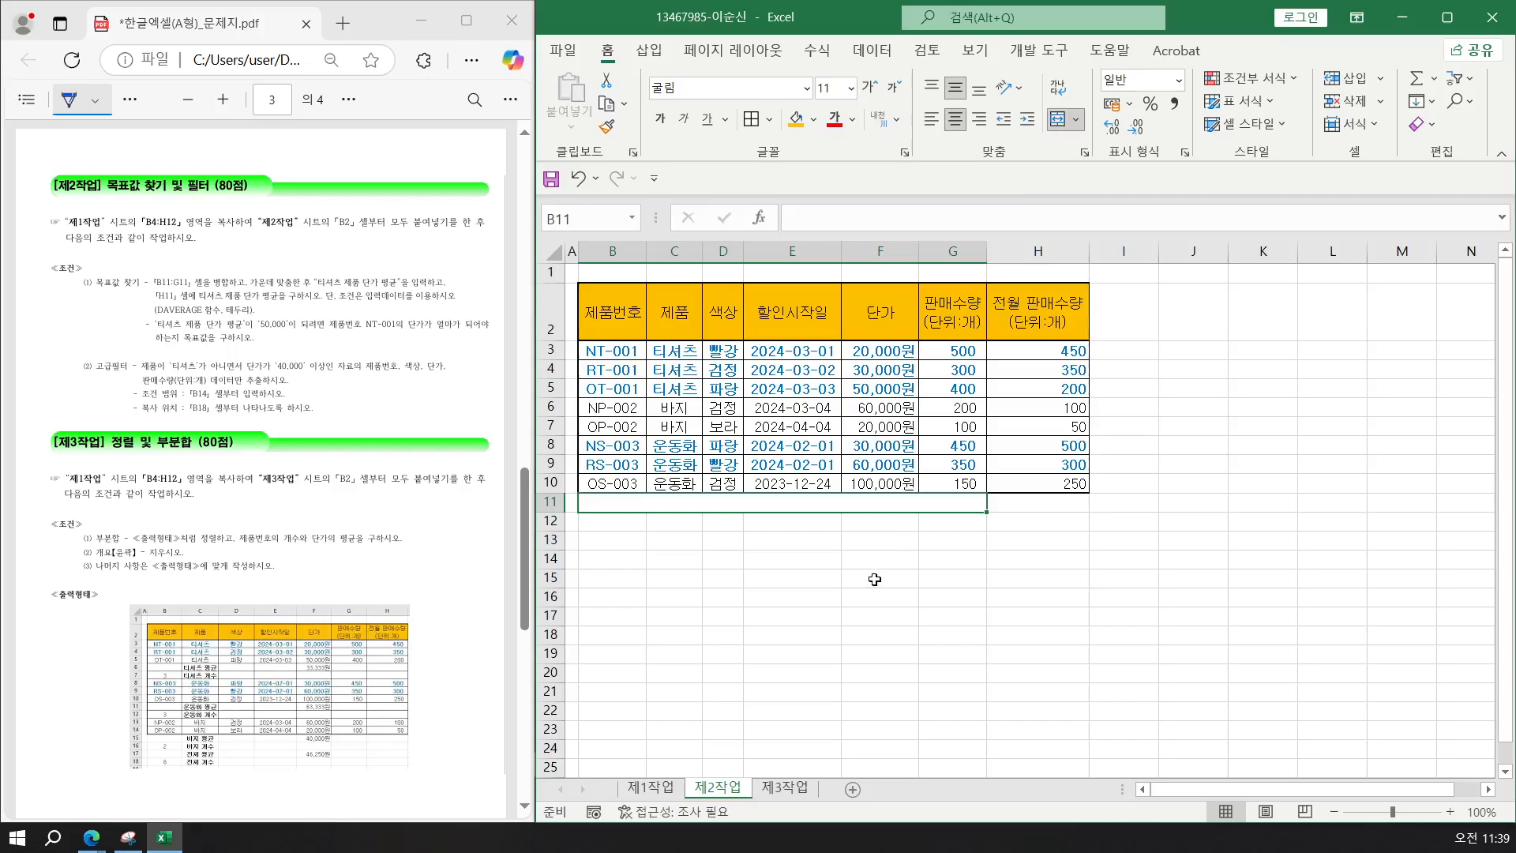
scroll(867, 564, down, 1)
scroll(867, 564, down, 1)
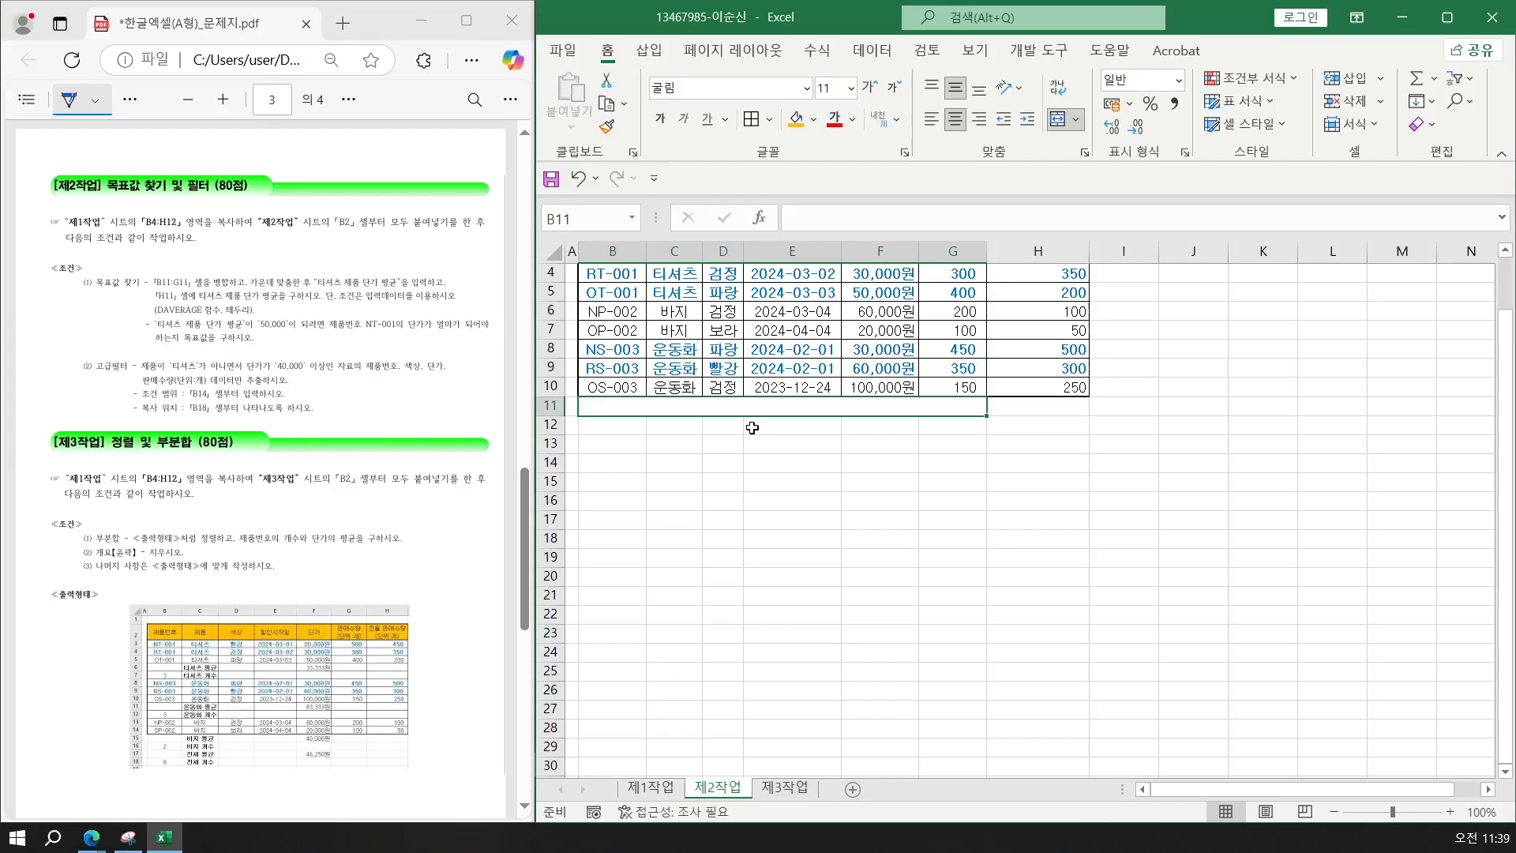
text(티셔츠)
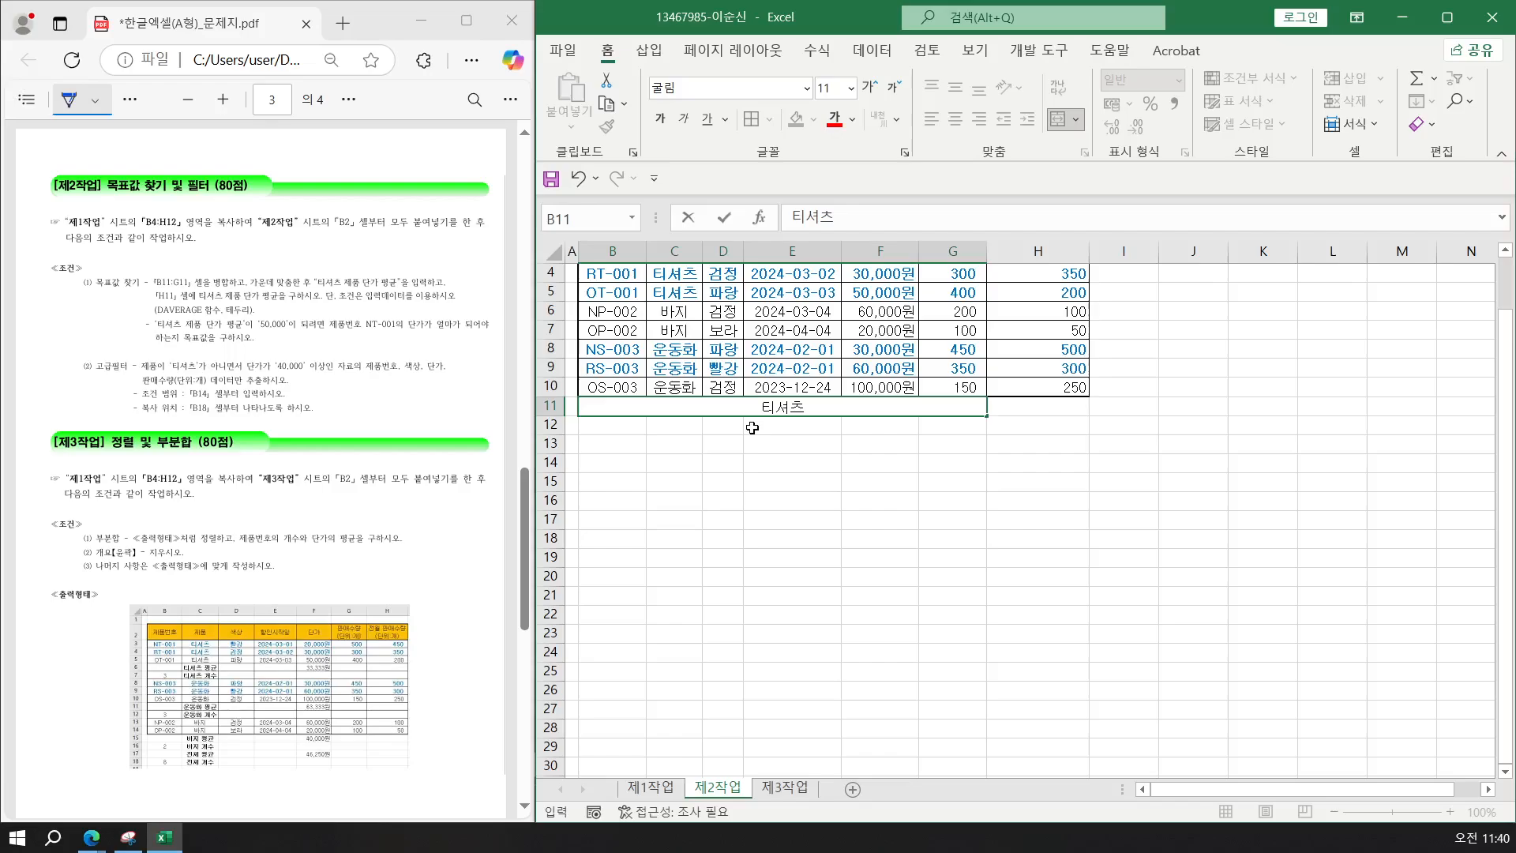
text( 제품 단가 평균)
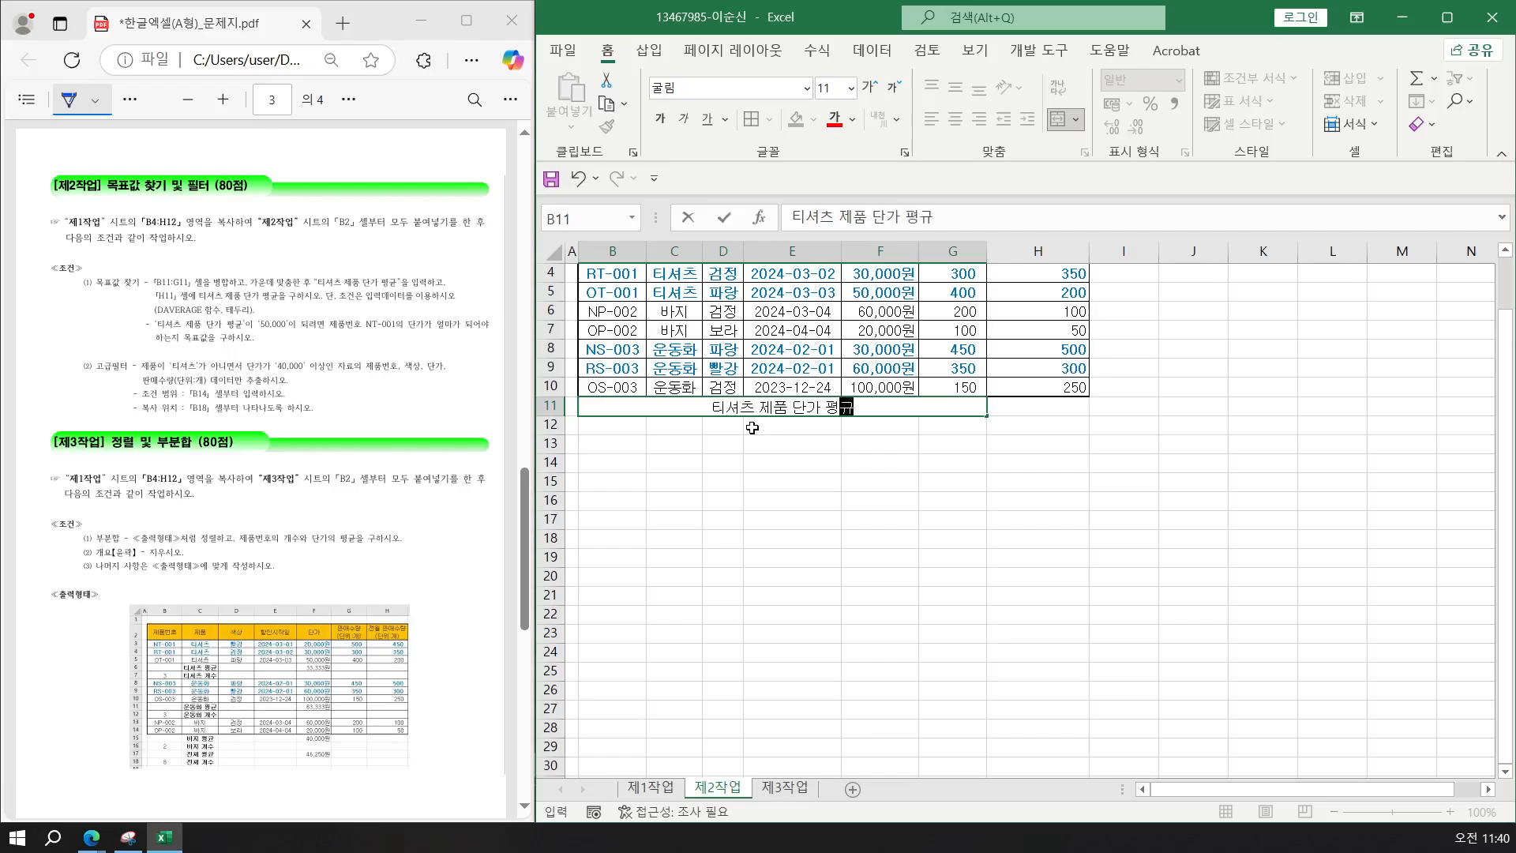
key(Return)
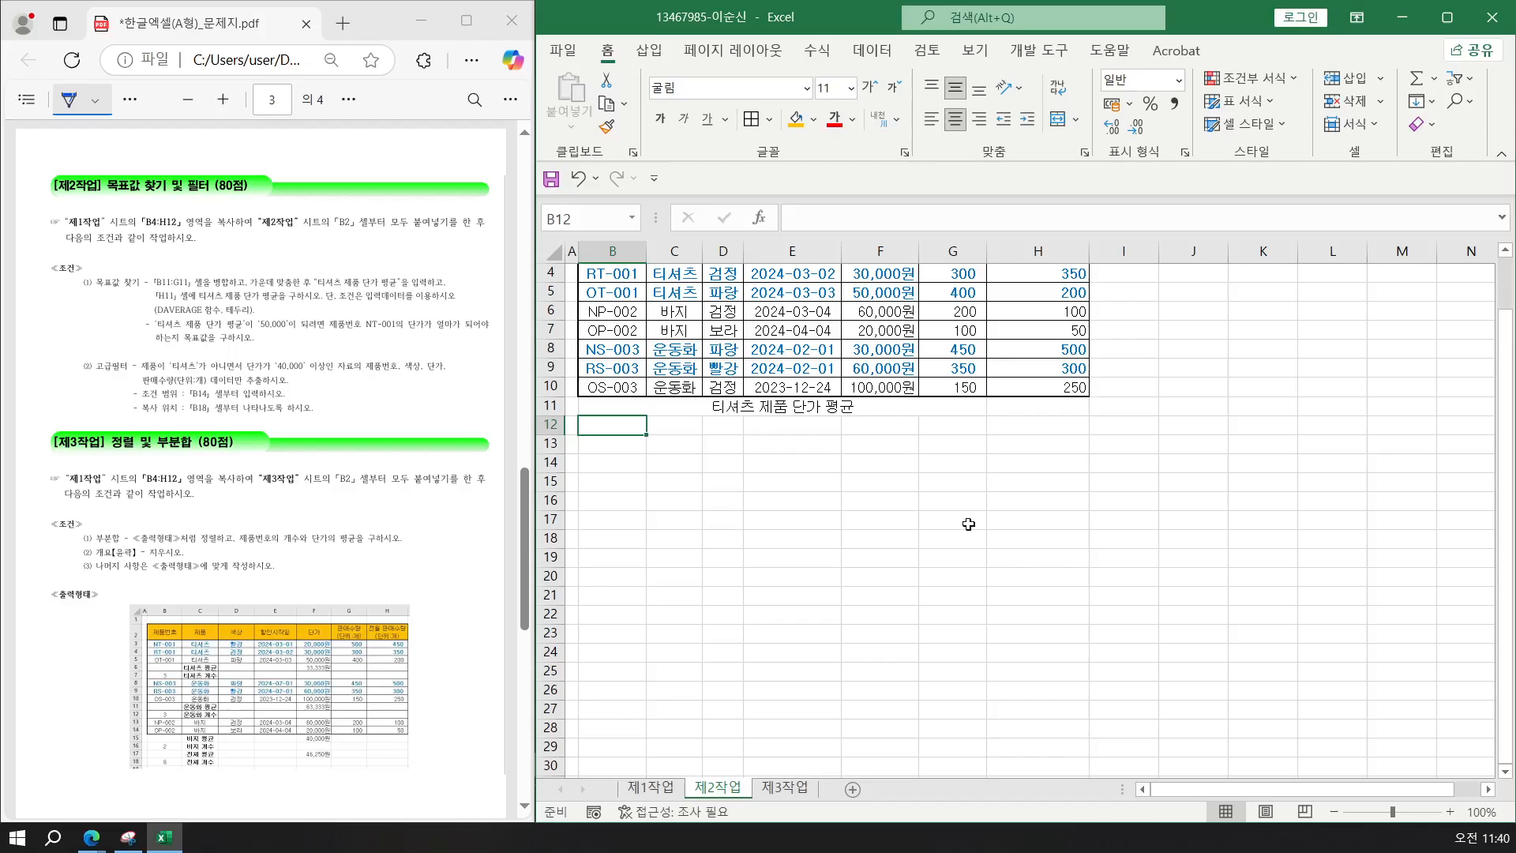
Enter =DAVERAGE(C2:F10,F2,C2:C3) in H11 to average the unit price of the 티셔츠 products.
click(969, 462)
scroll(948, 520, up, 3)
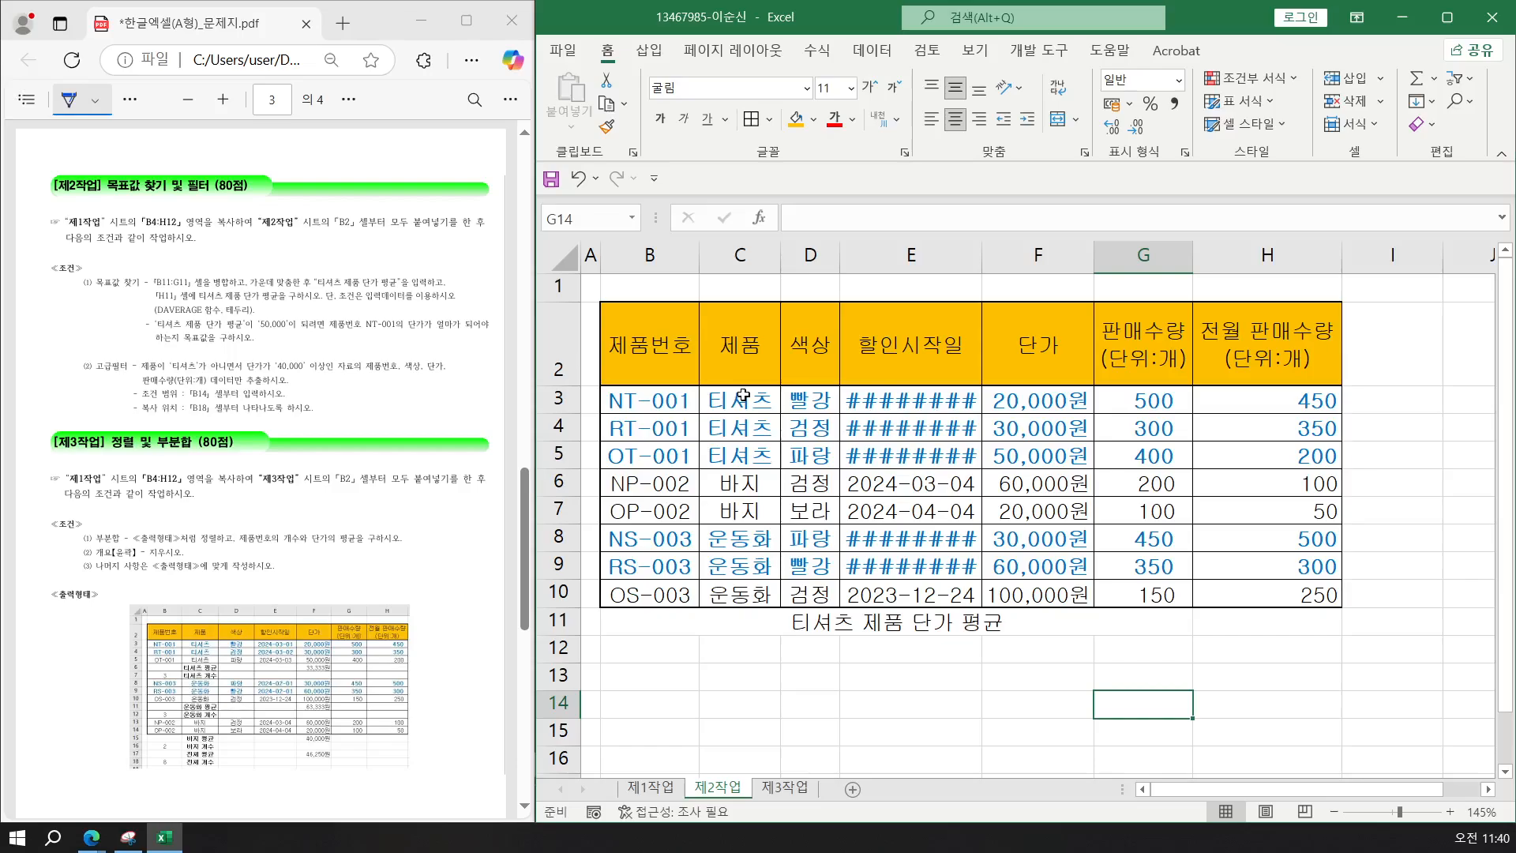
click(1234, 620)
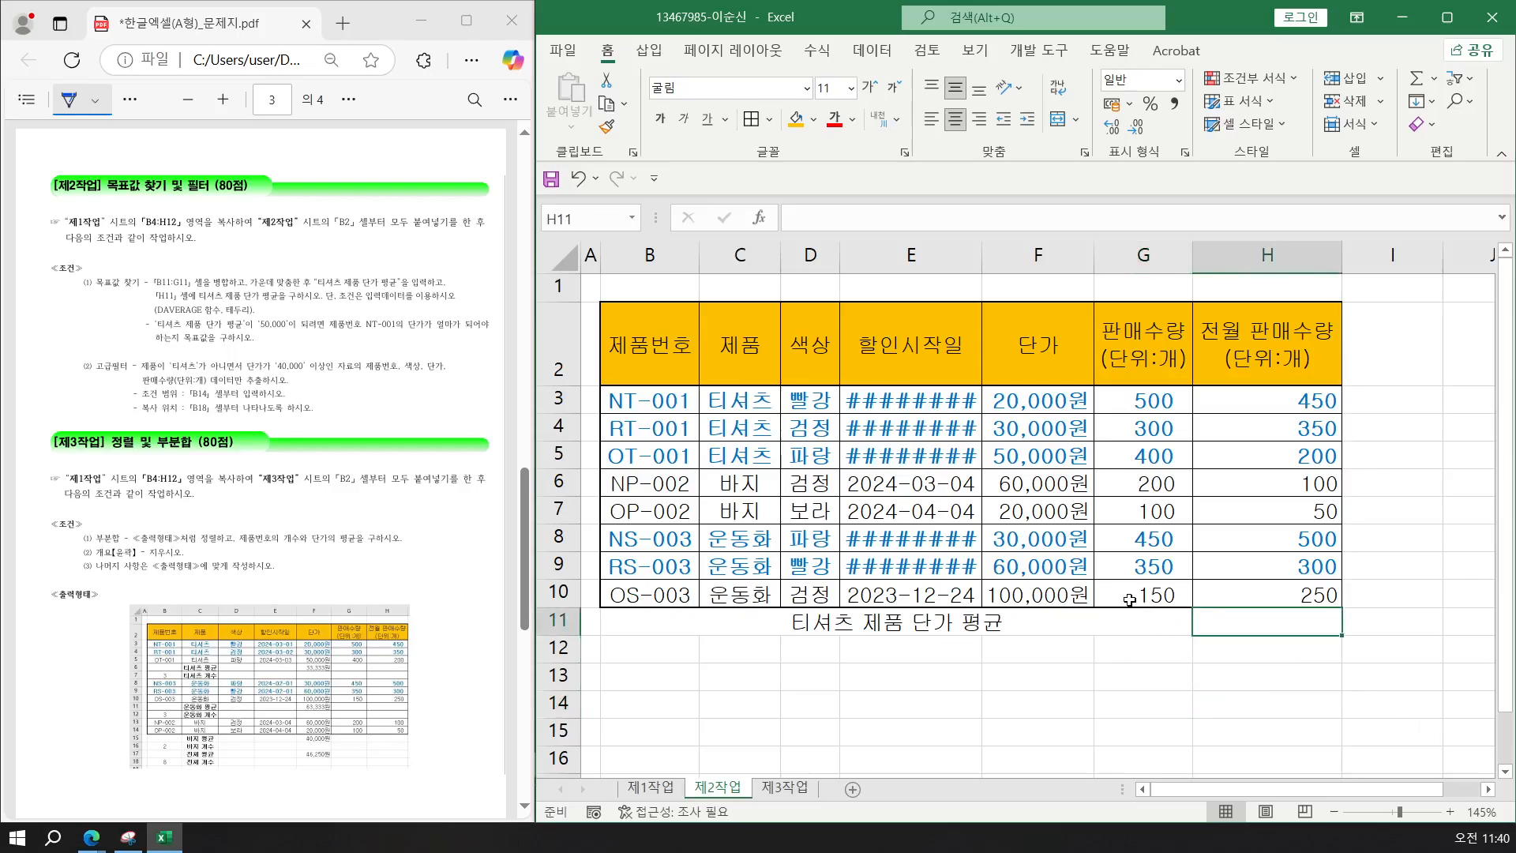
scroll(1046, 594, up, 1)
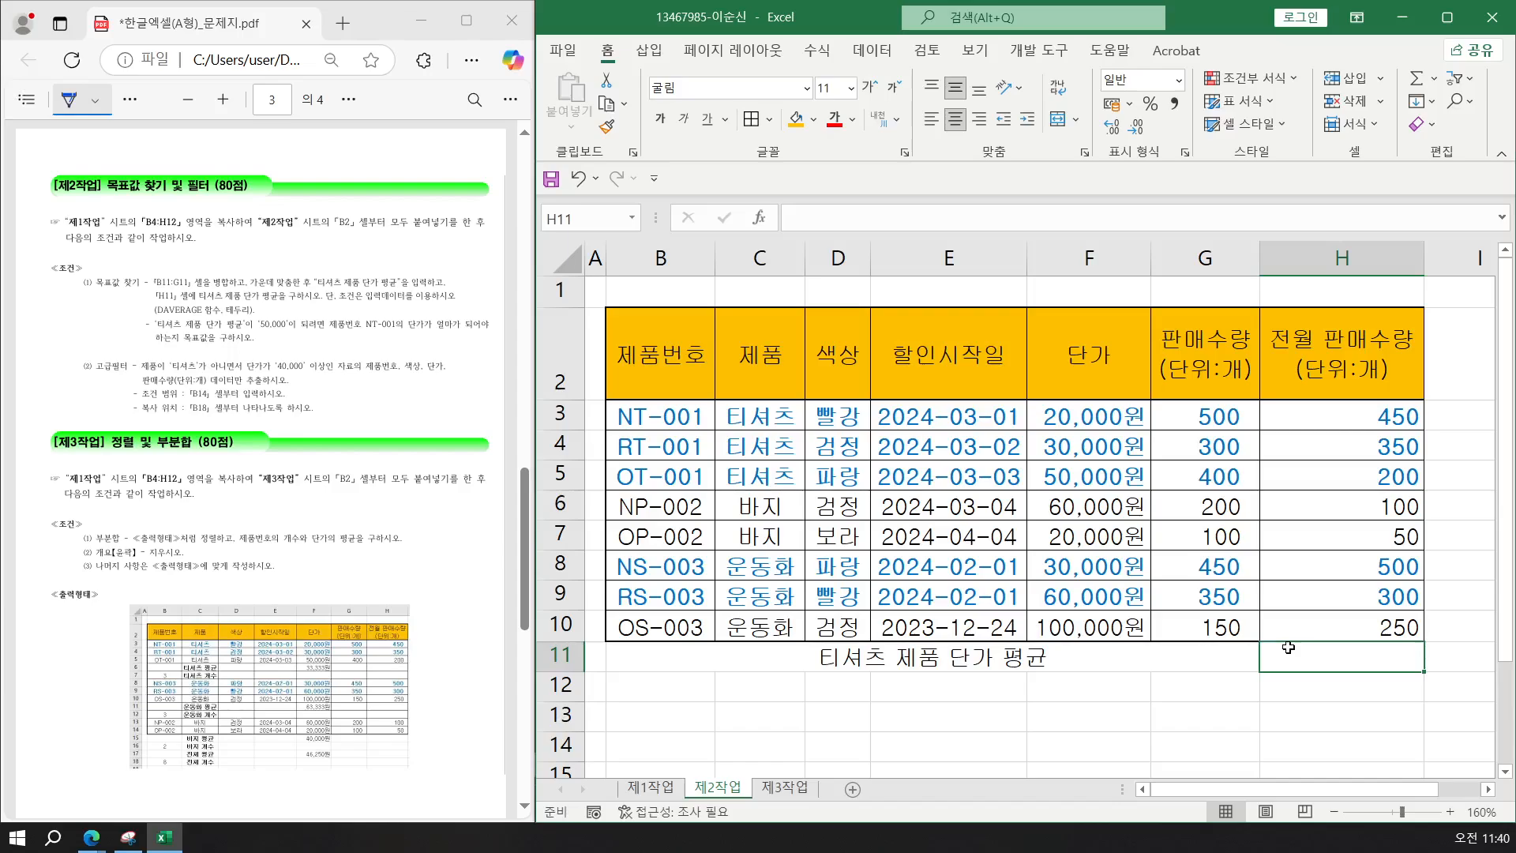
text(=D)
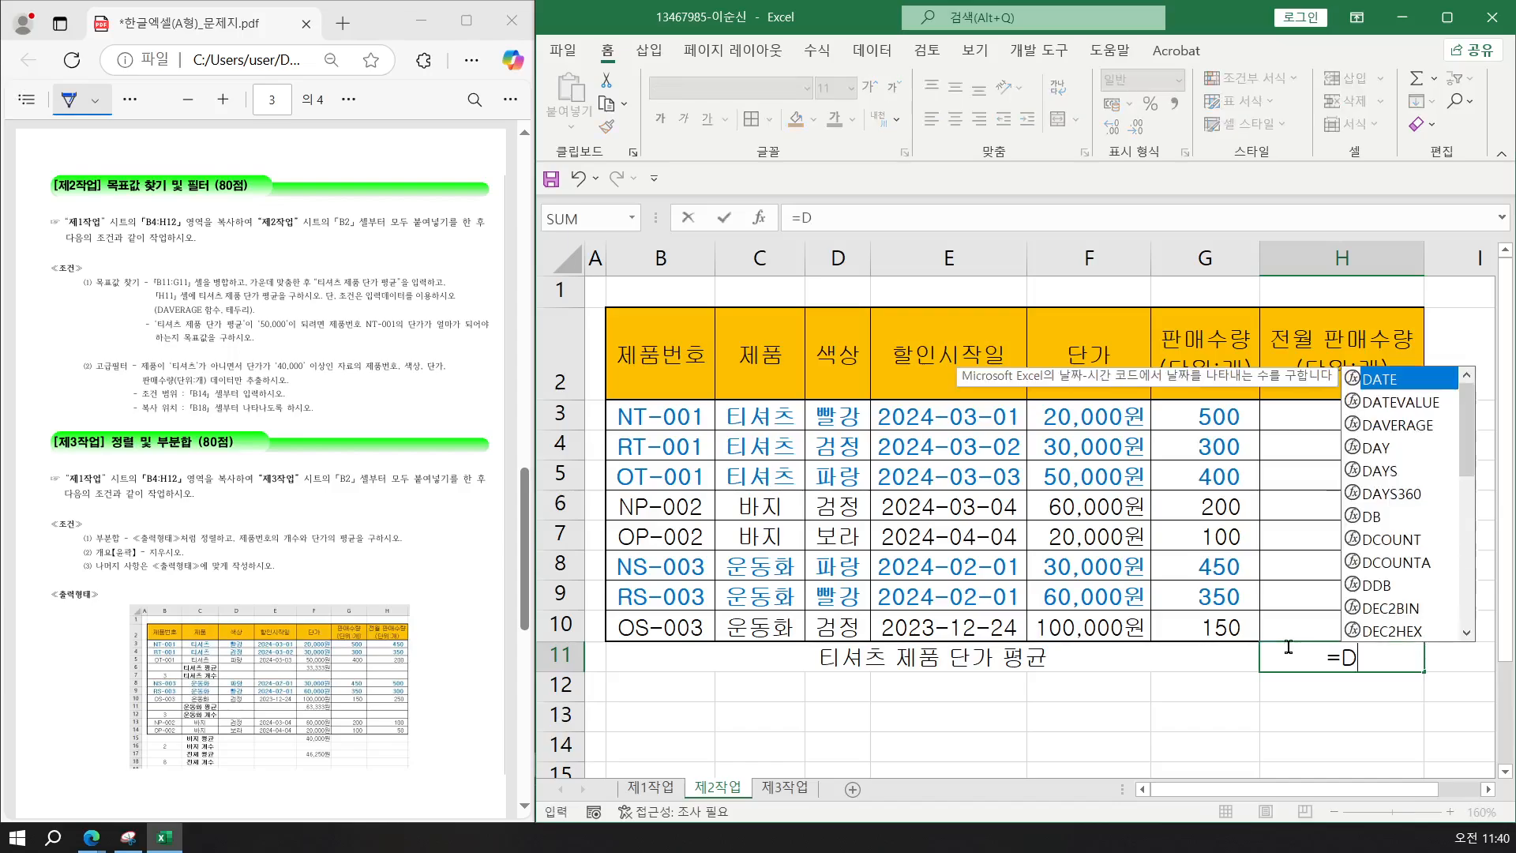
text(AV)
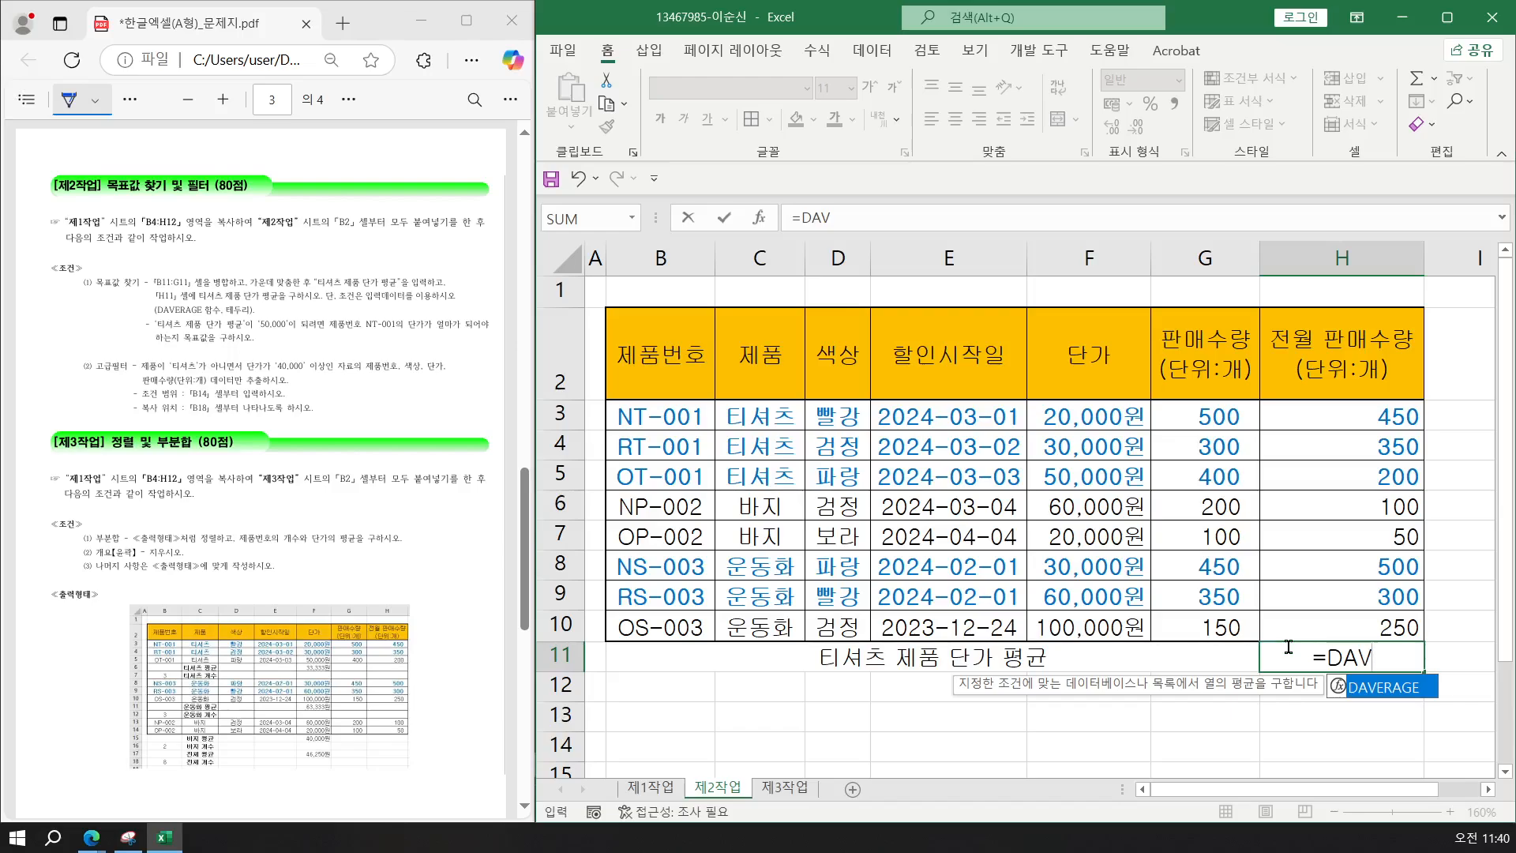
key(Tab)
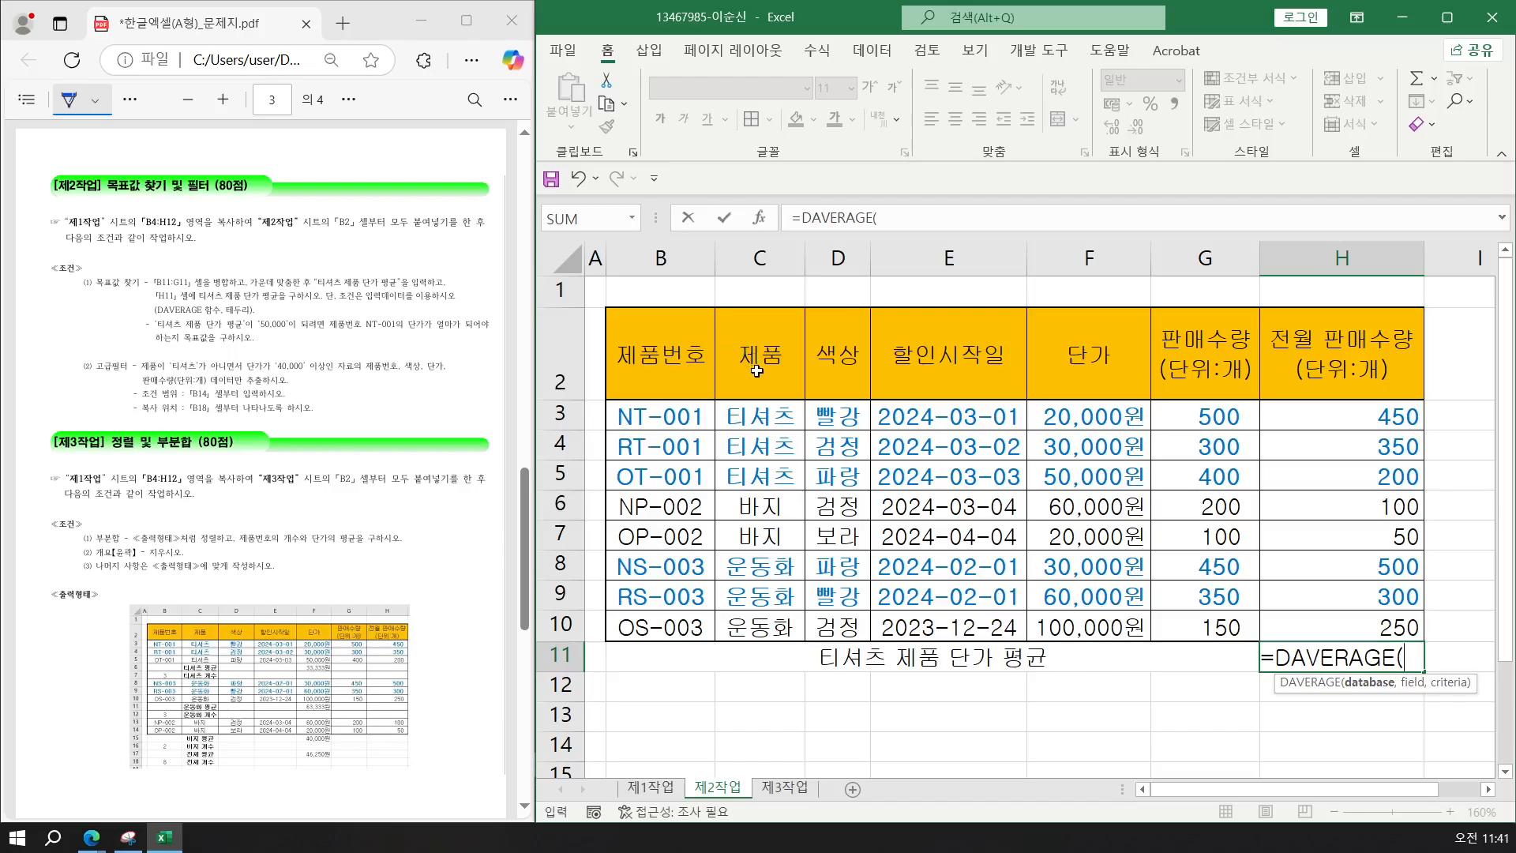
drag(757, 370, 1090, 631)
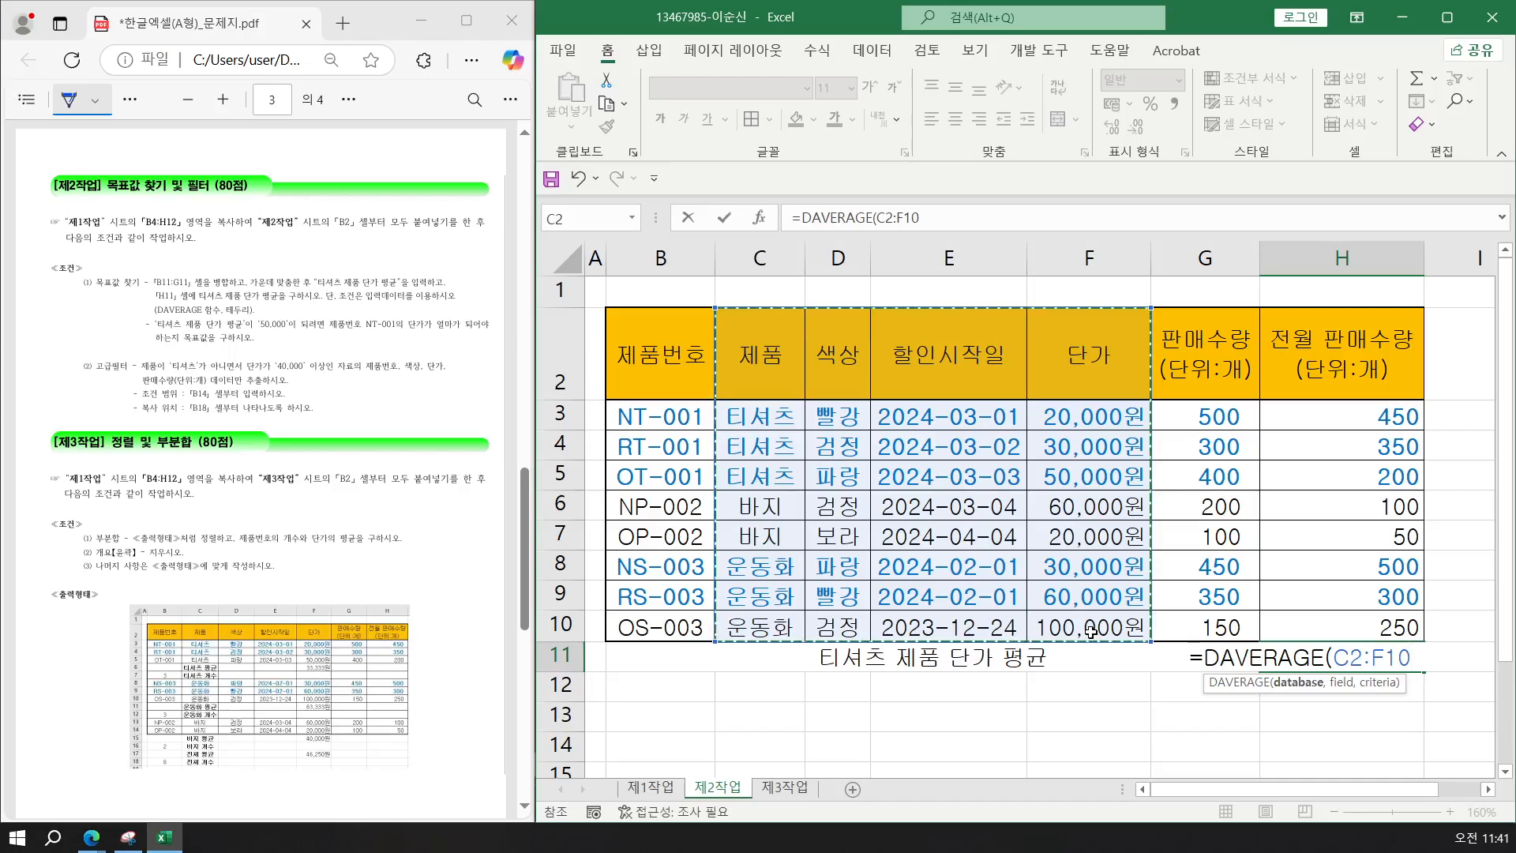
text(,)
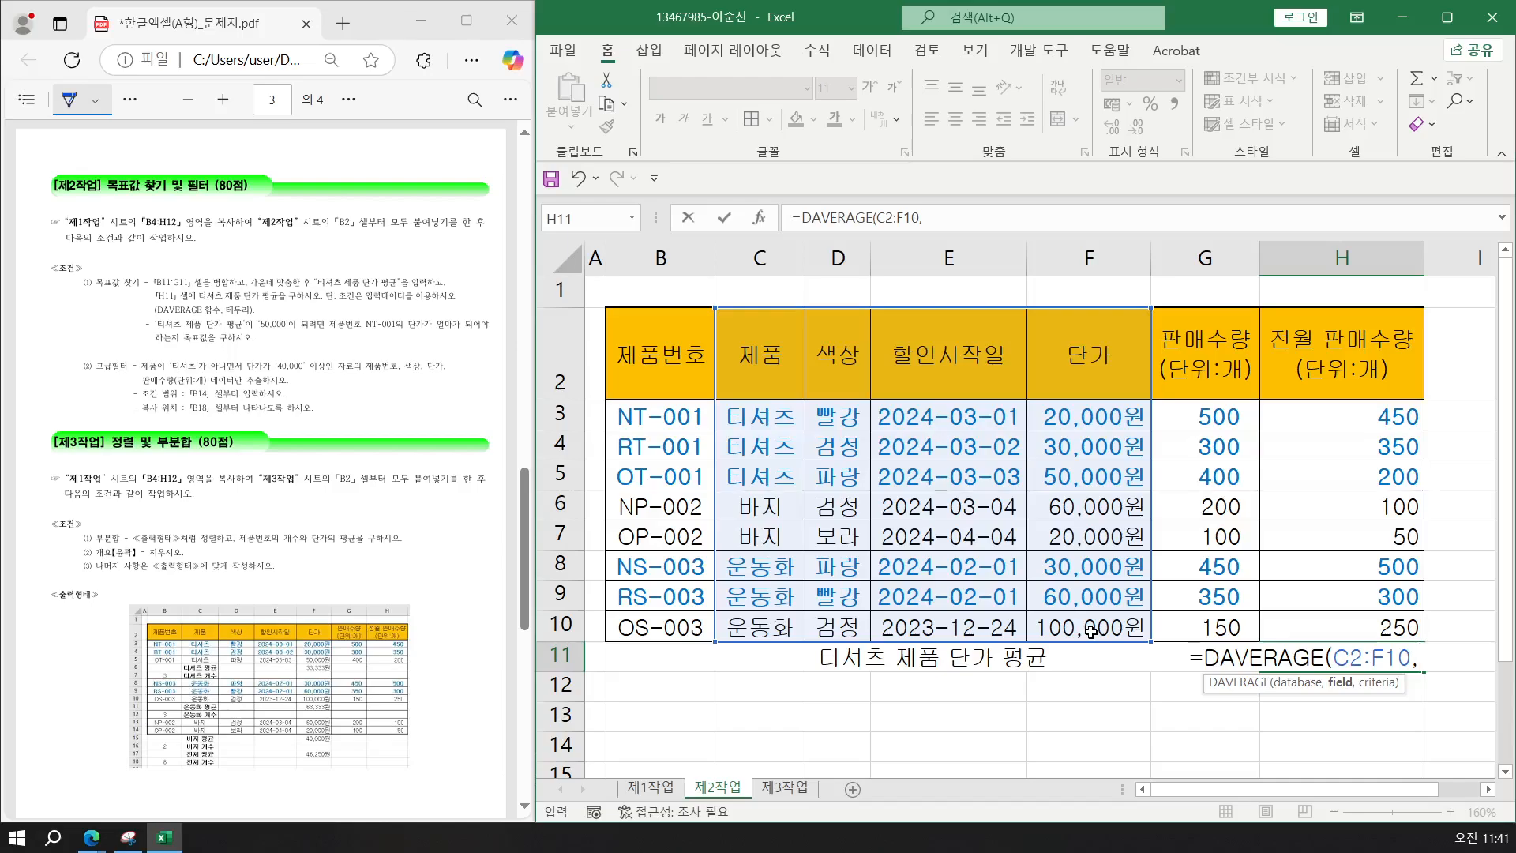
click(1112, 385)
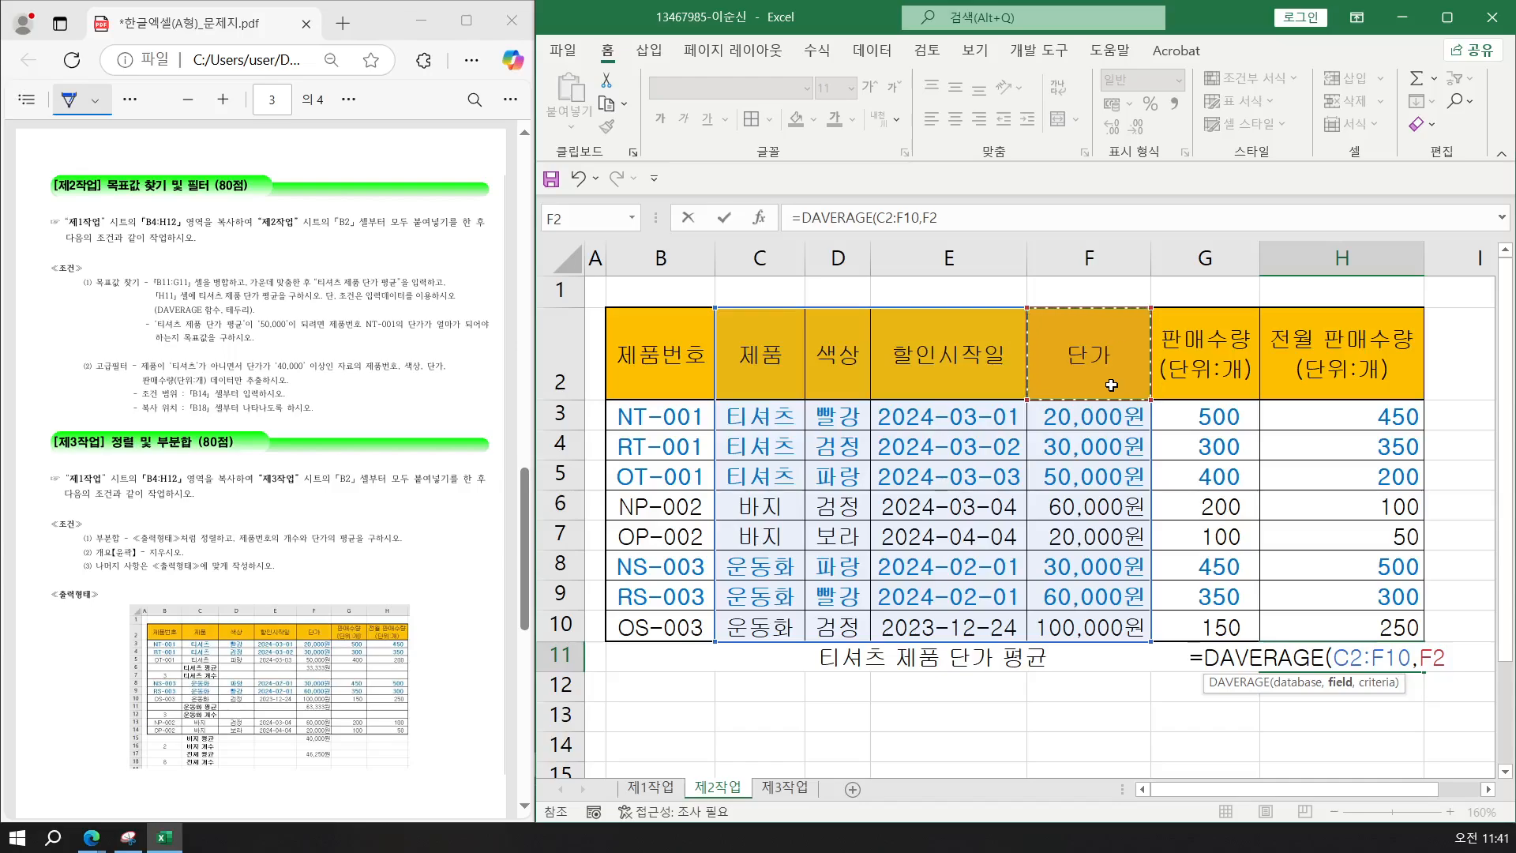
text(,)
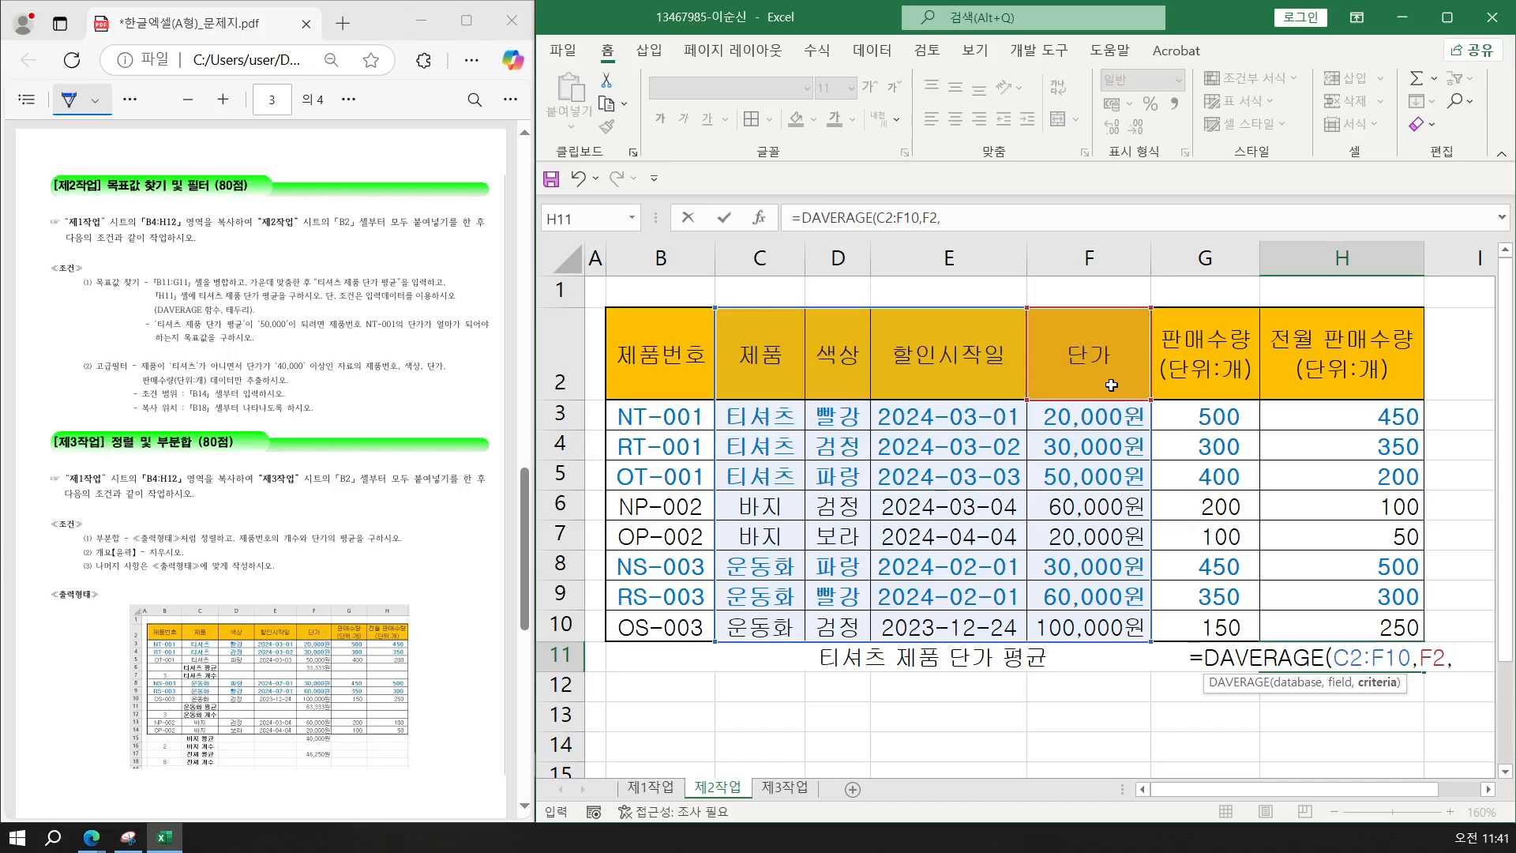
drag(756, 366, 756, 410)
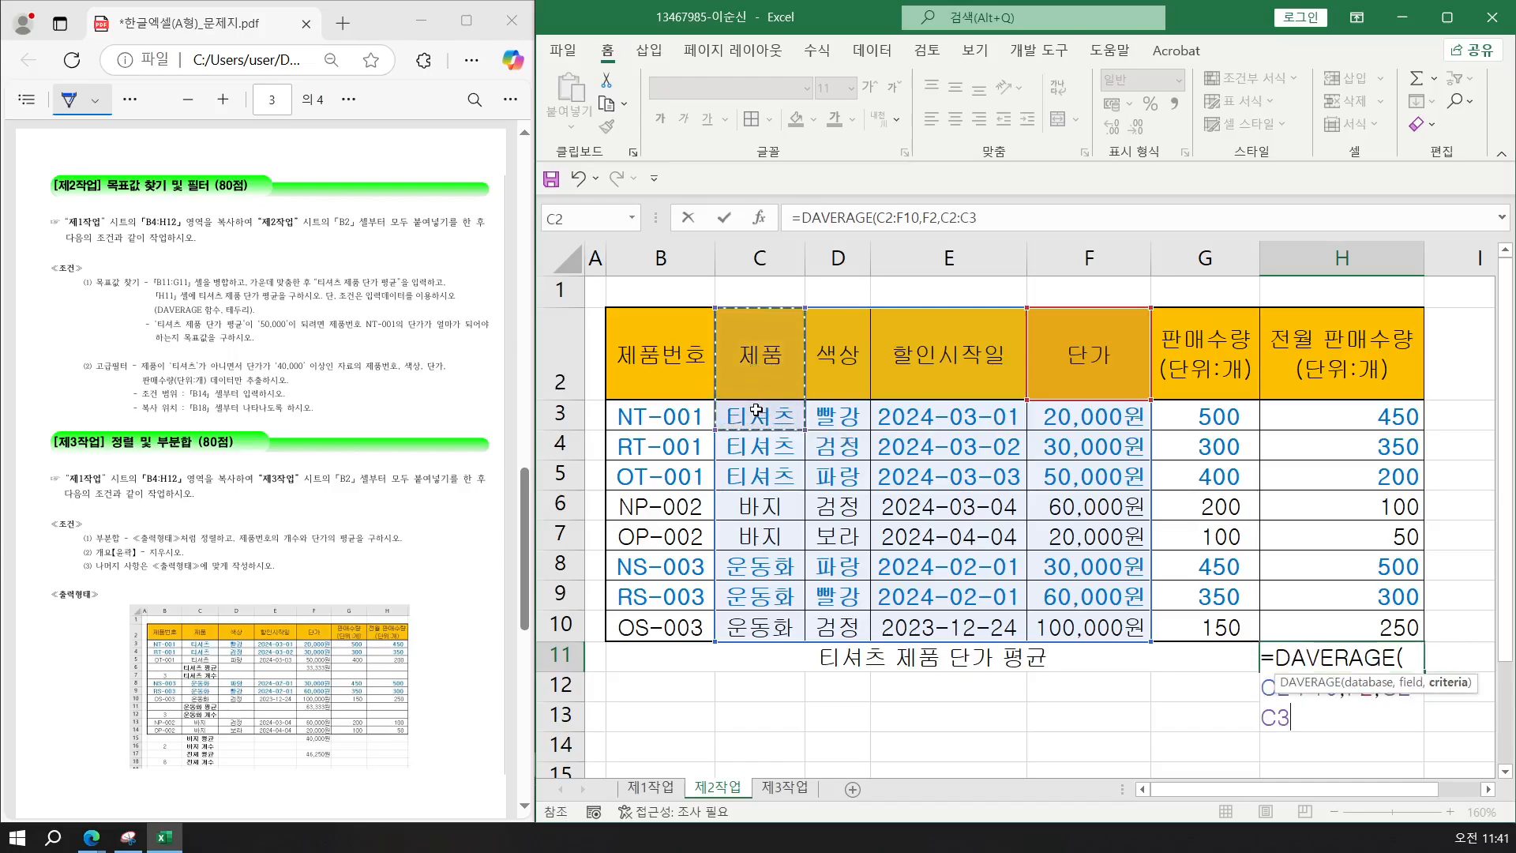
scroll(1193, 692, down, 3)
scroll(1193, 693, up, 2)
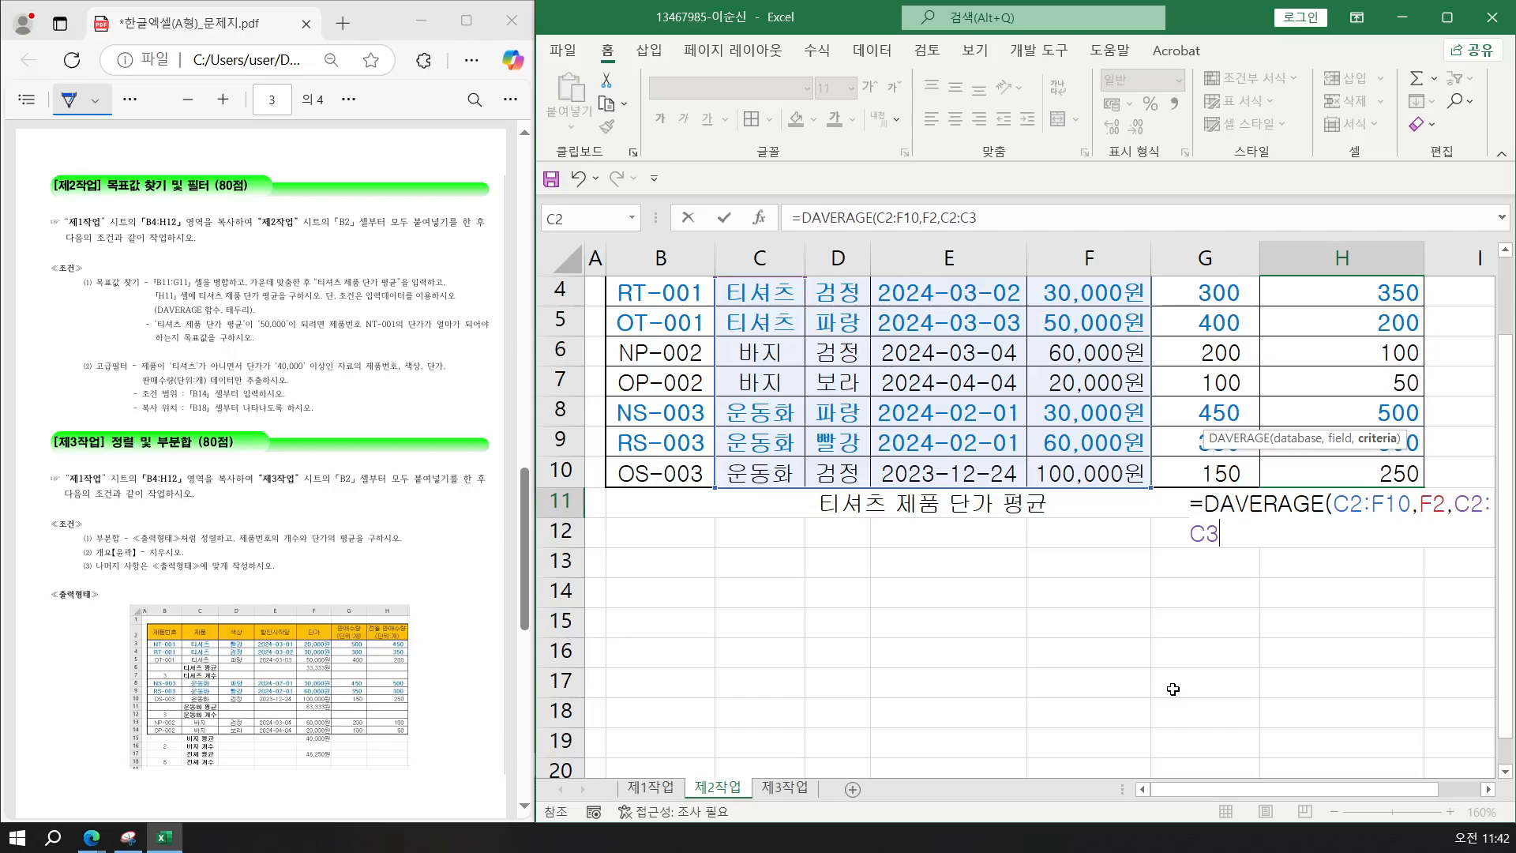
key(Return)
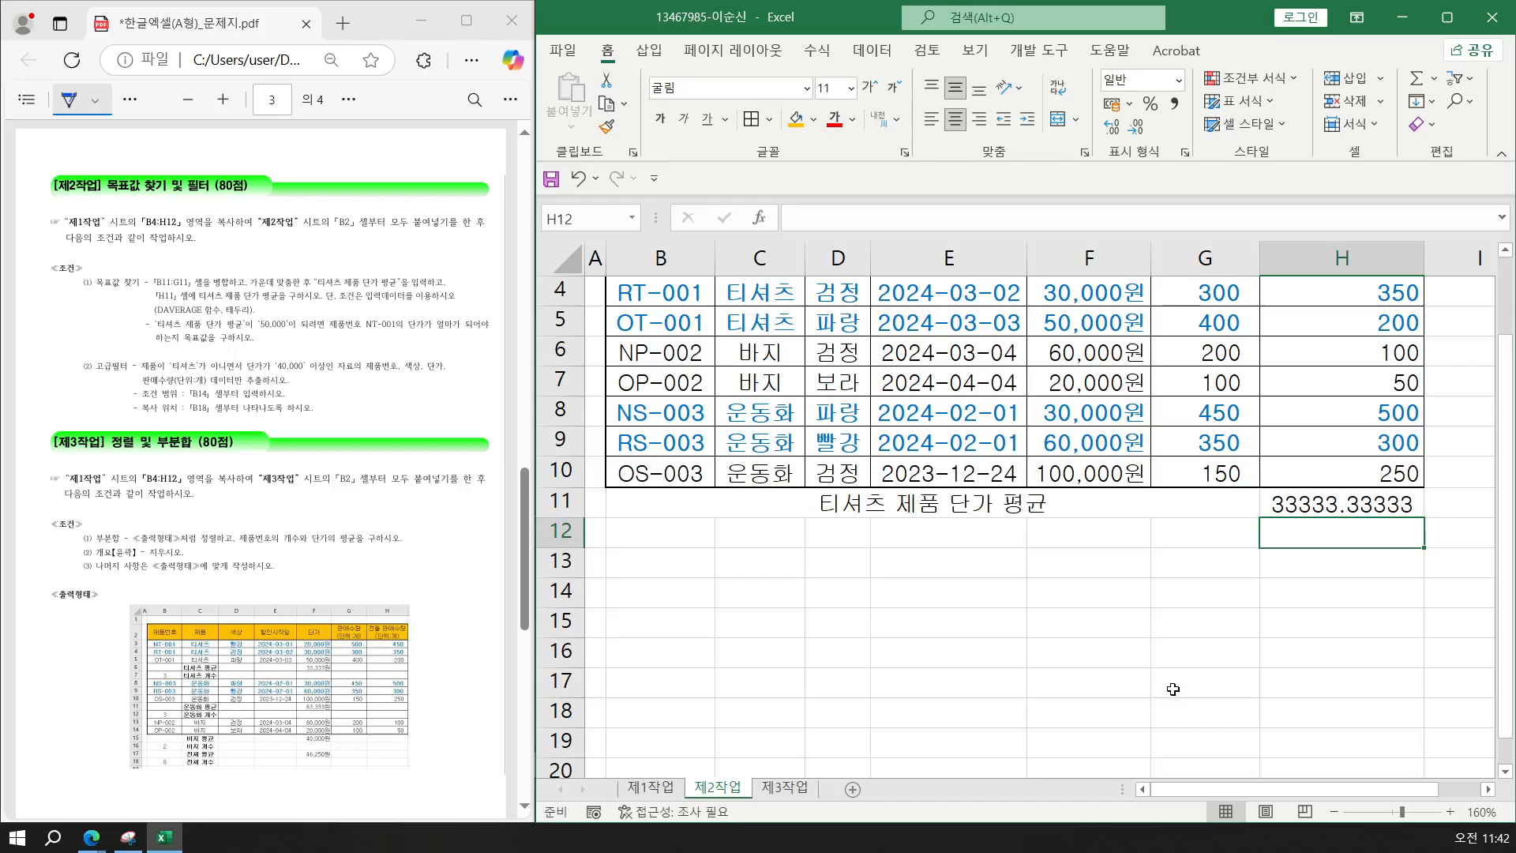
Apply all borders and a thick outside border to the table range B2:H11.
scroll(1172, 689, up, 1)
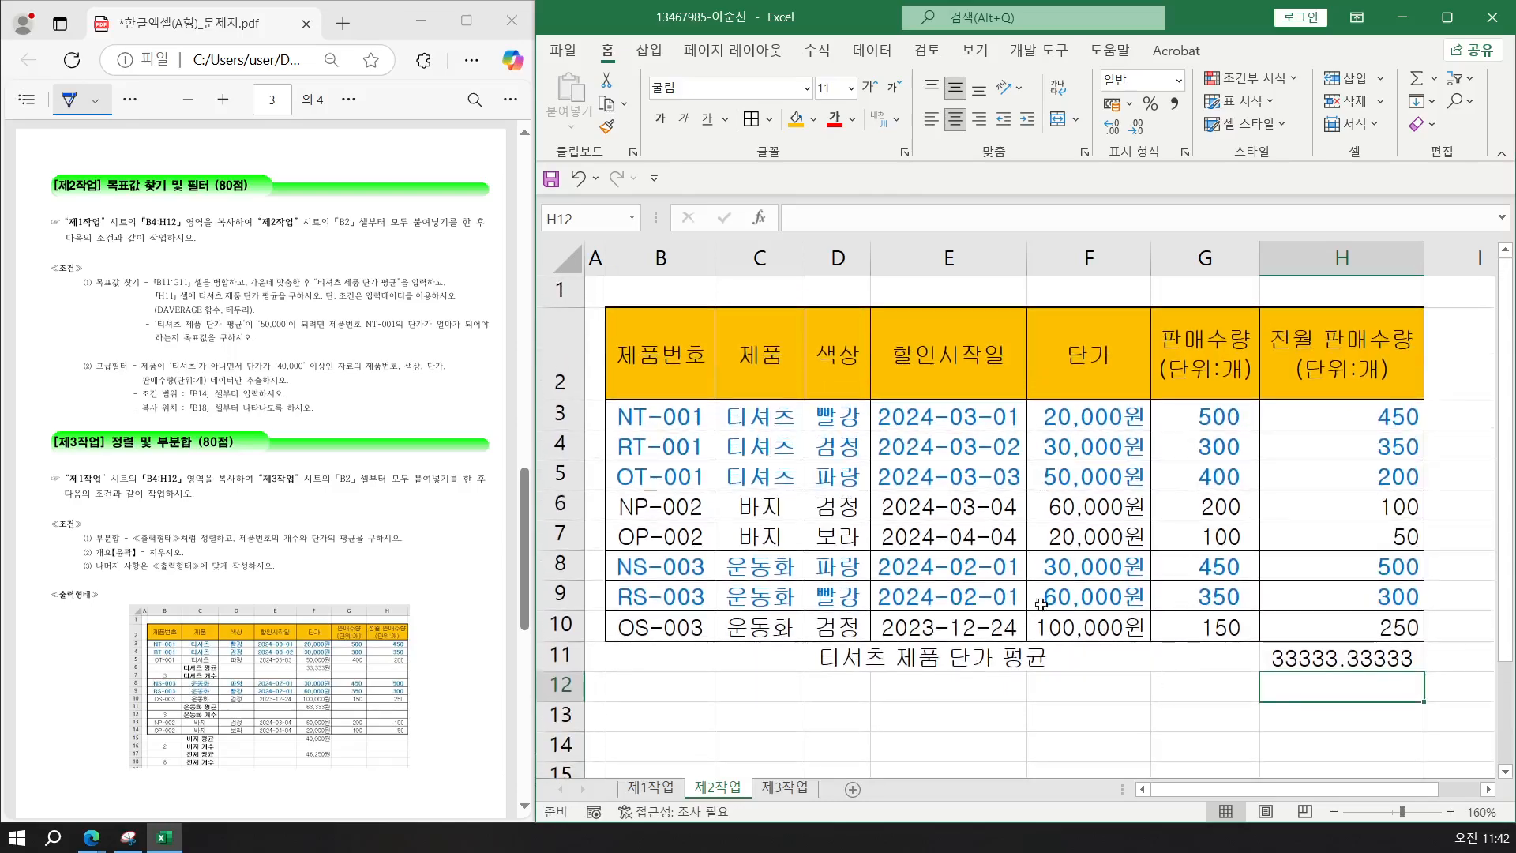
click(775, 485)
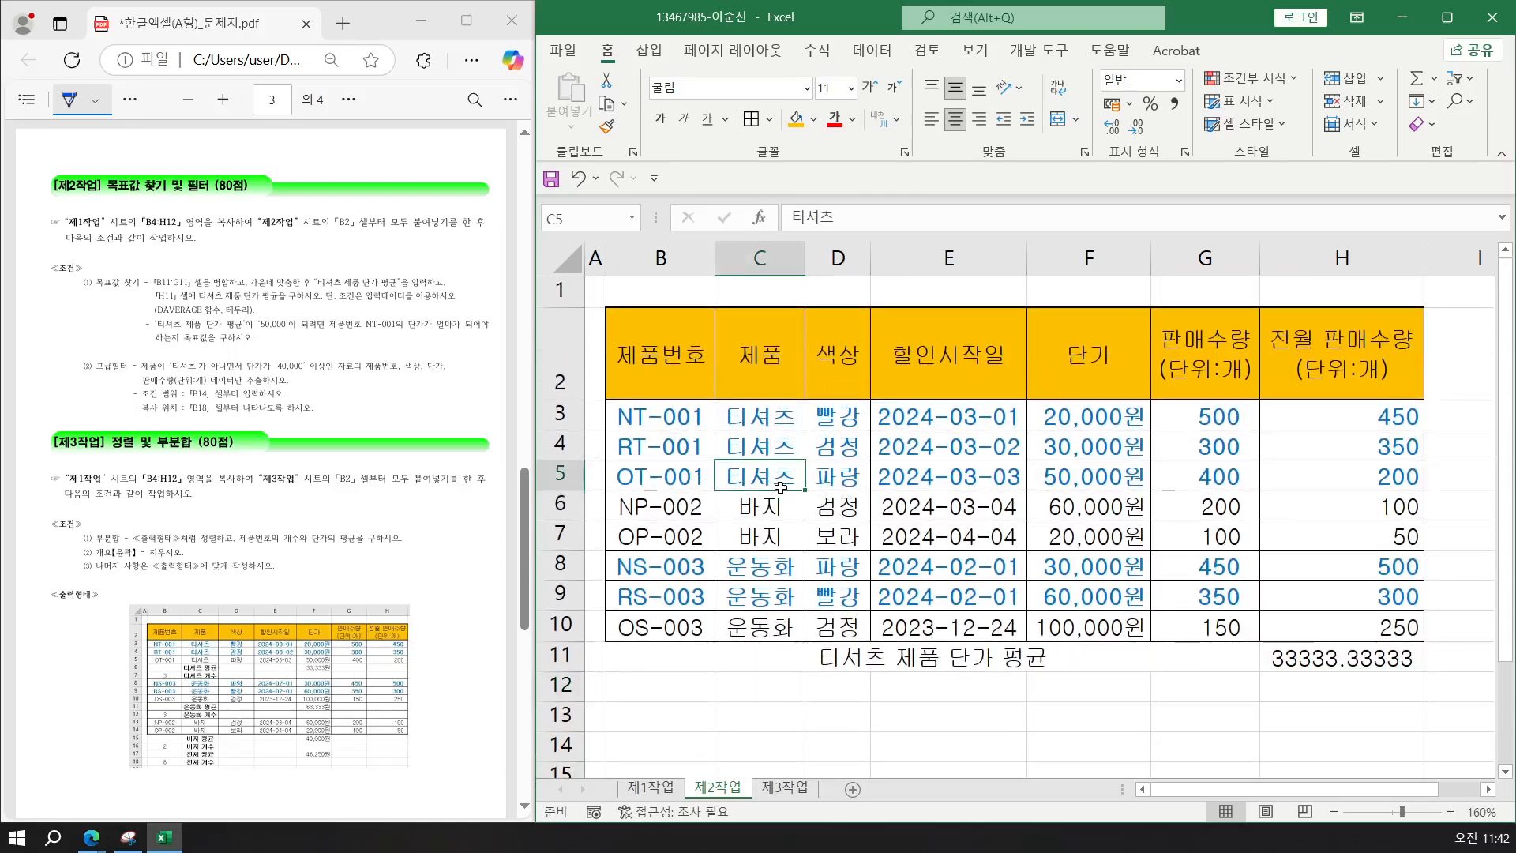
key(ctrl+a)
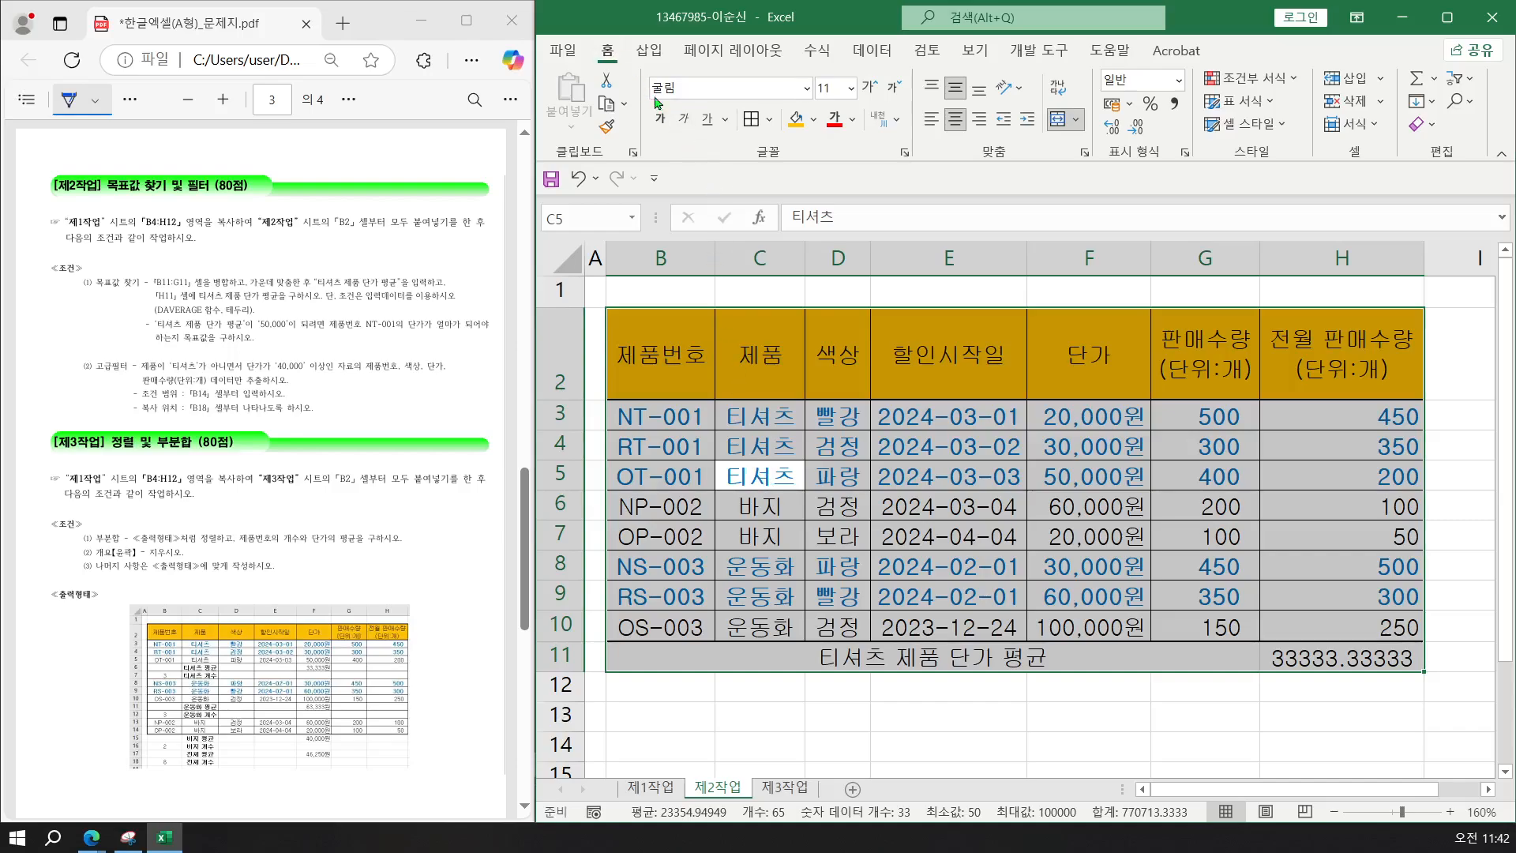
click(750, 120)
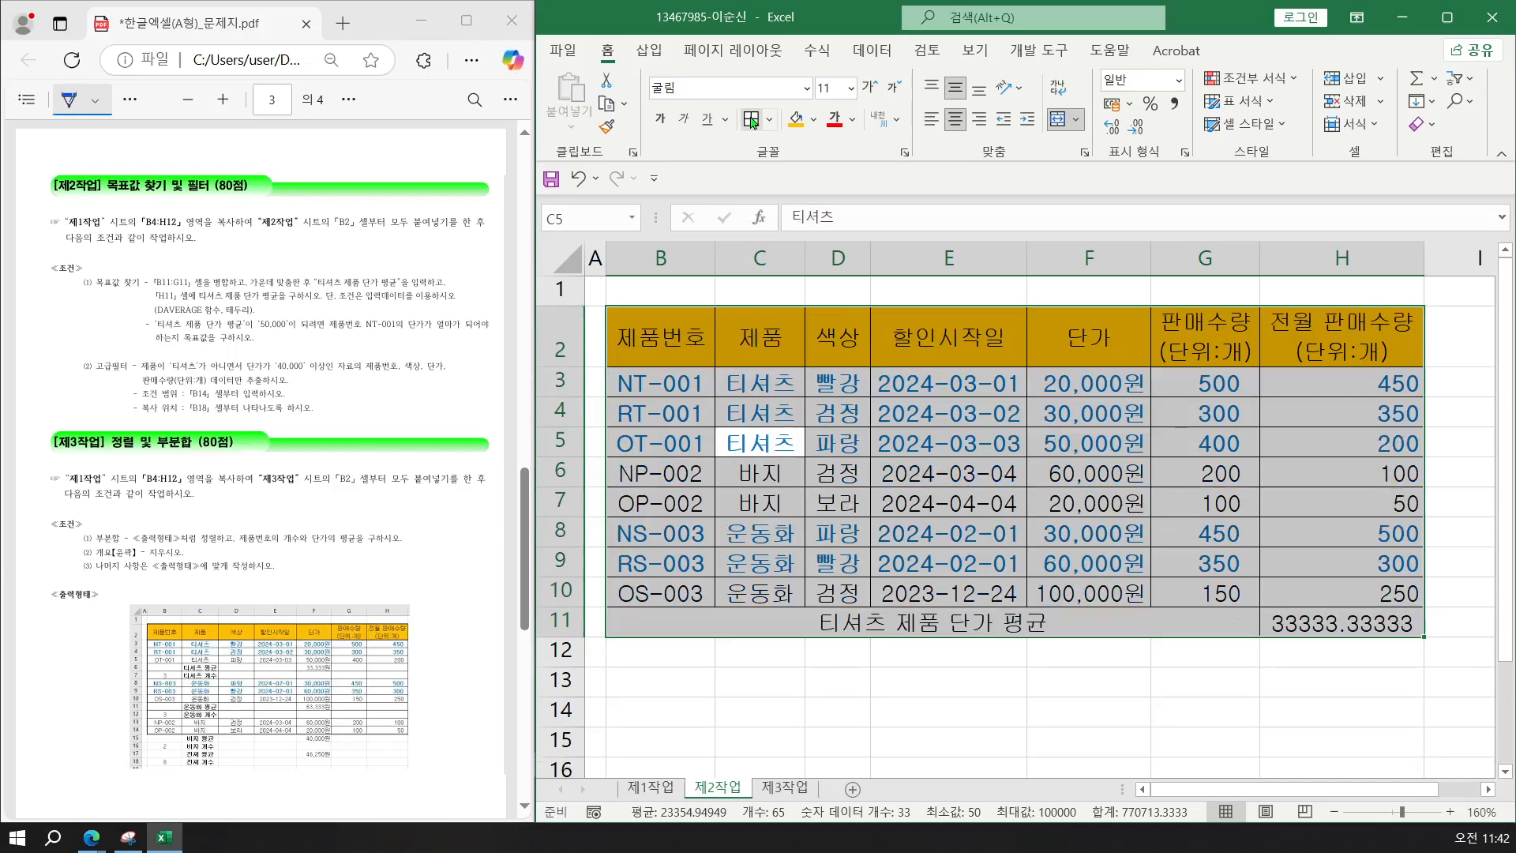
click(769, 120)
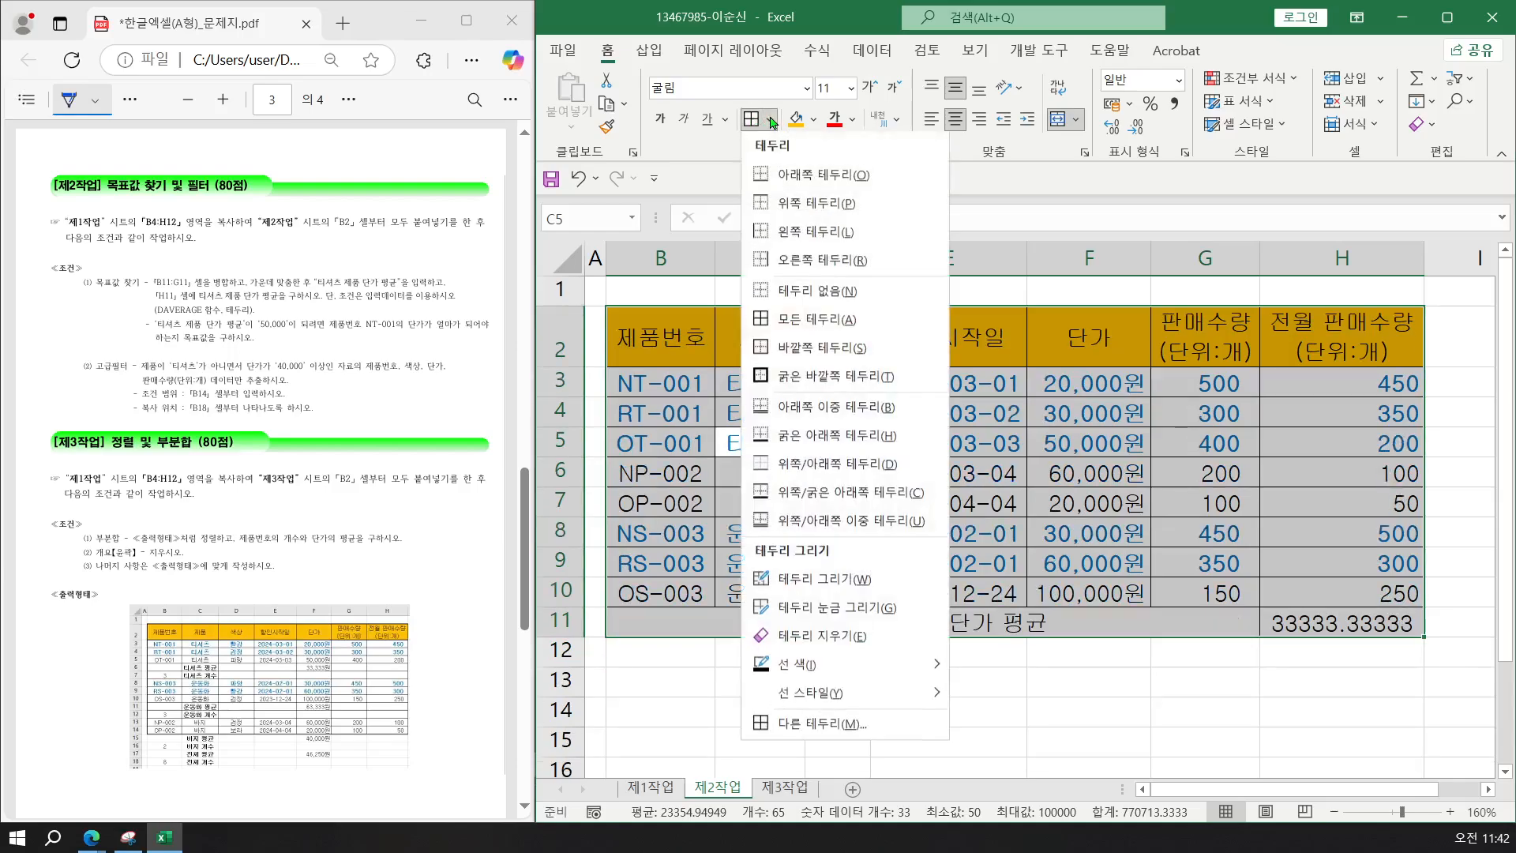
click(817, 378)
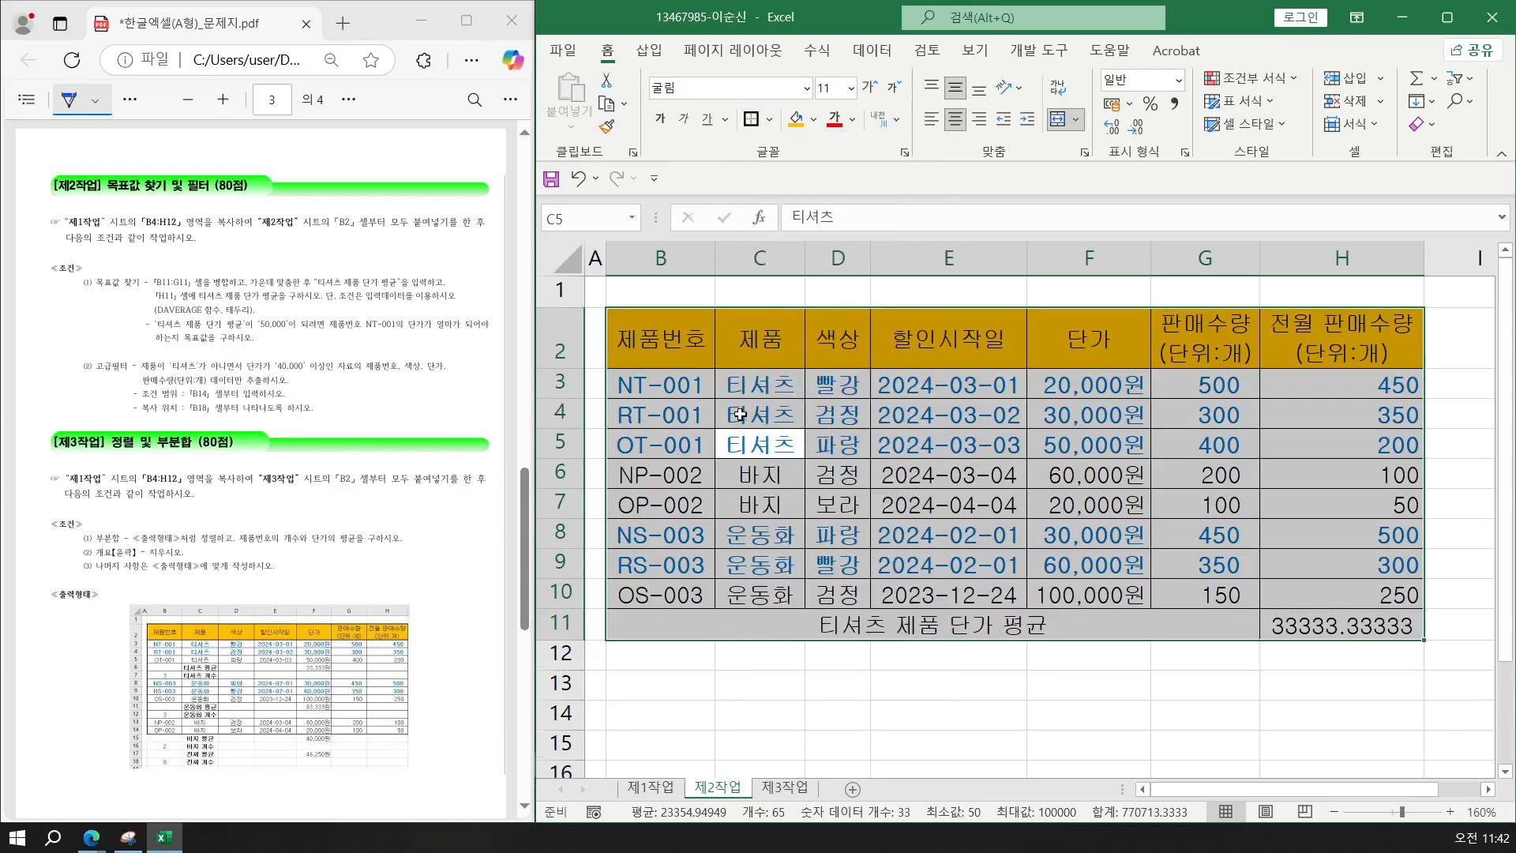
Add a thick outside border around the data rows B3:H10.
drag(654, 386, 1335, 593)
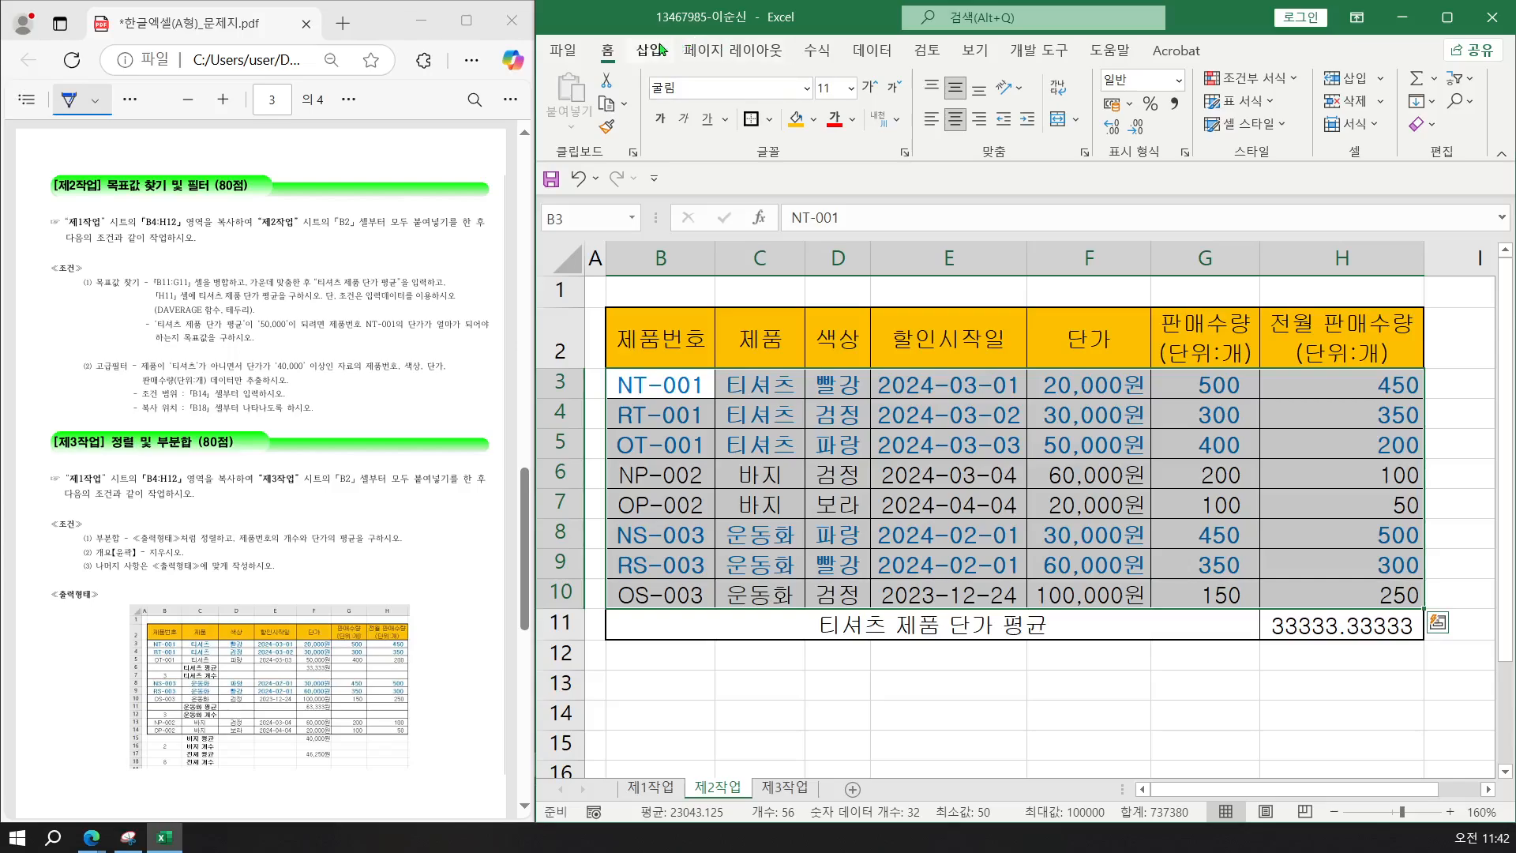
click(751, 122)
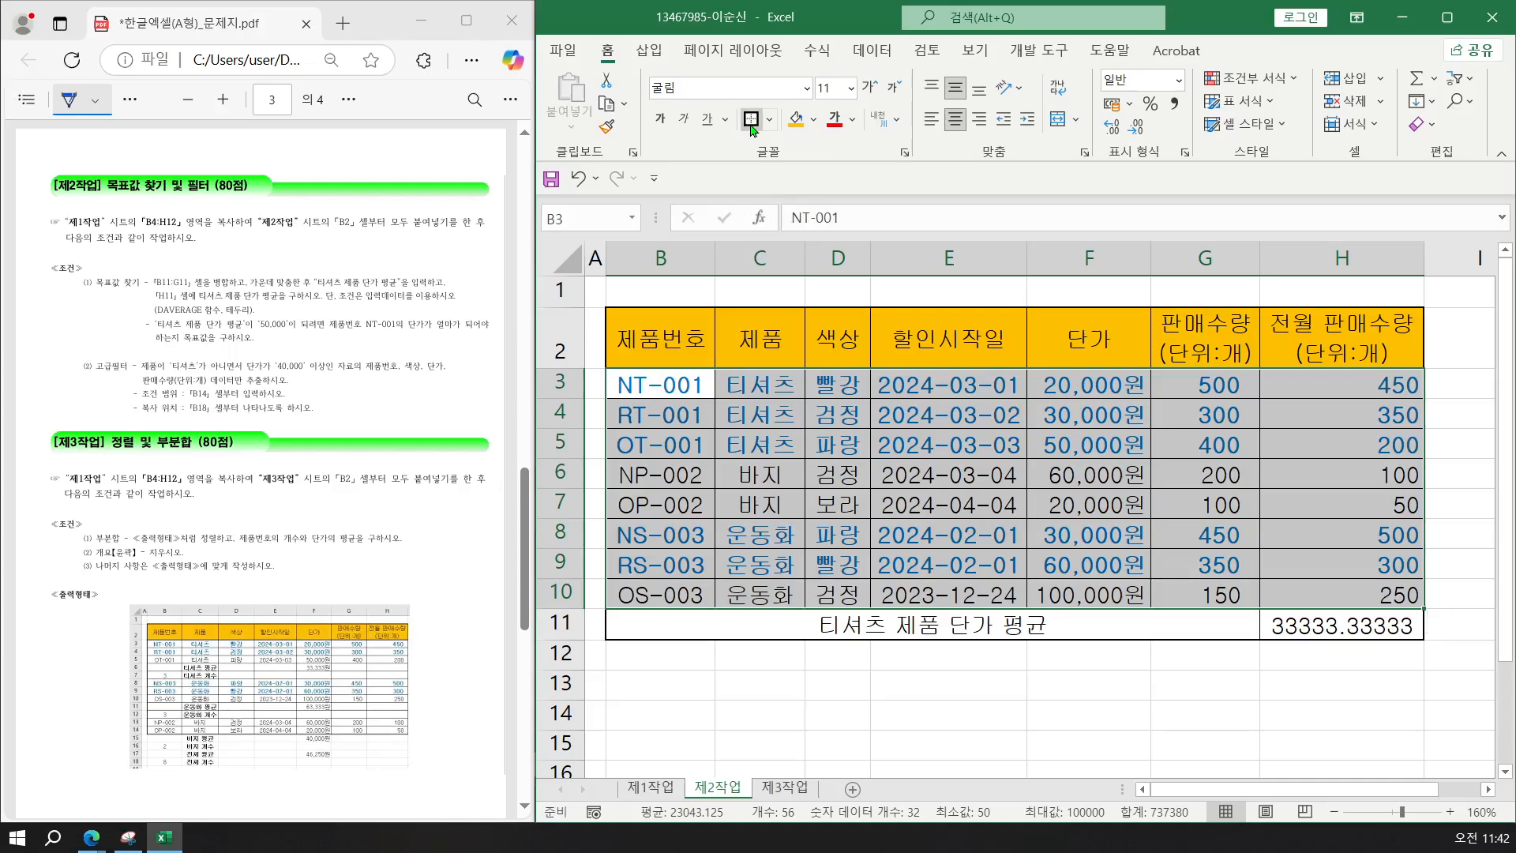
click(880, 537)
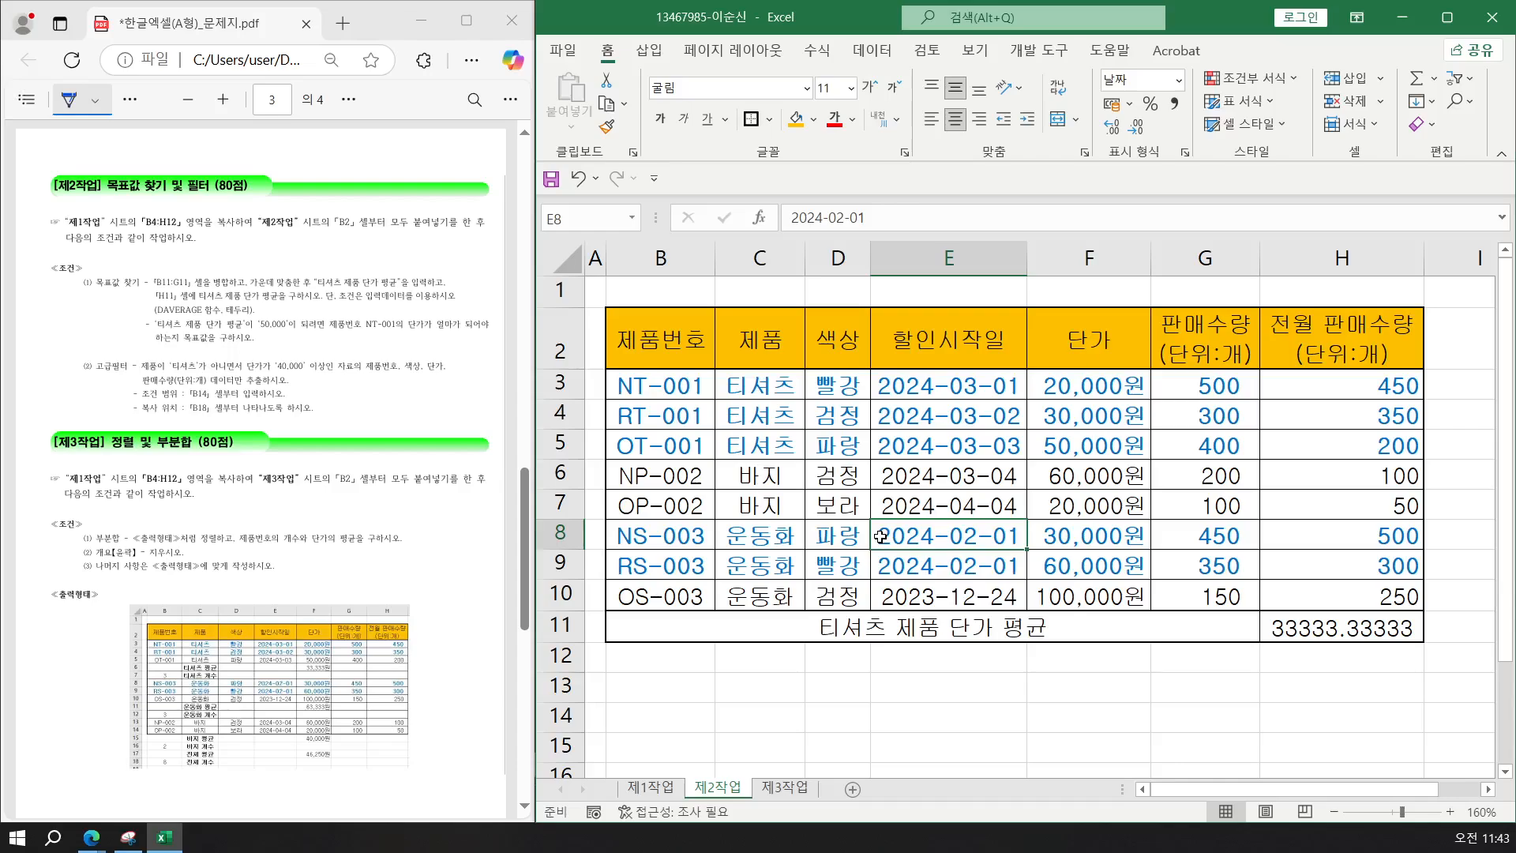
Run Goal Seek on H11 with target value 50000 by changing cell F3, and keep the solution.
click(1333, 630)
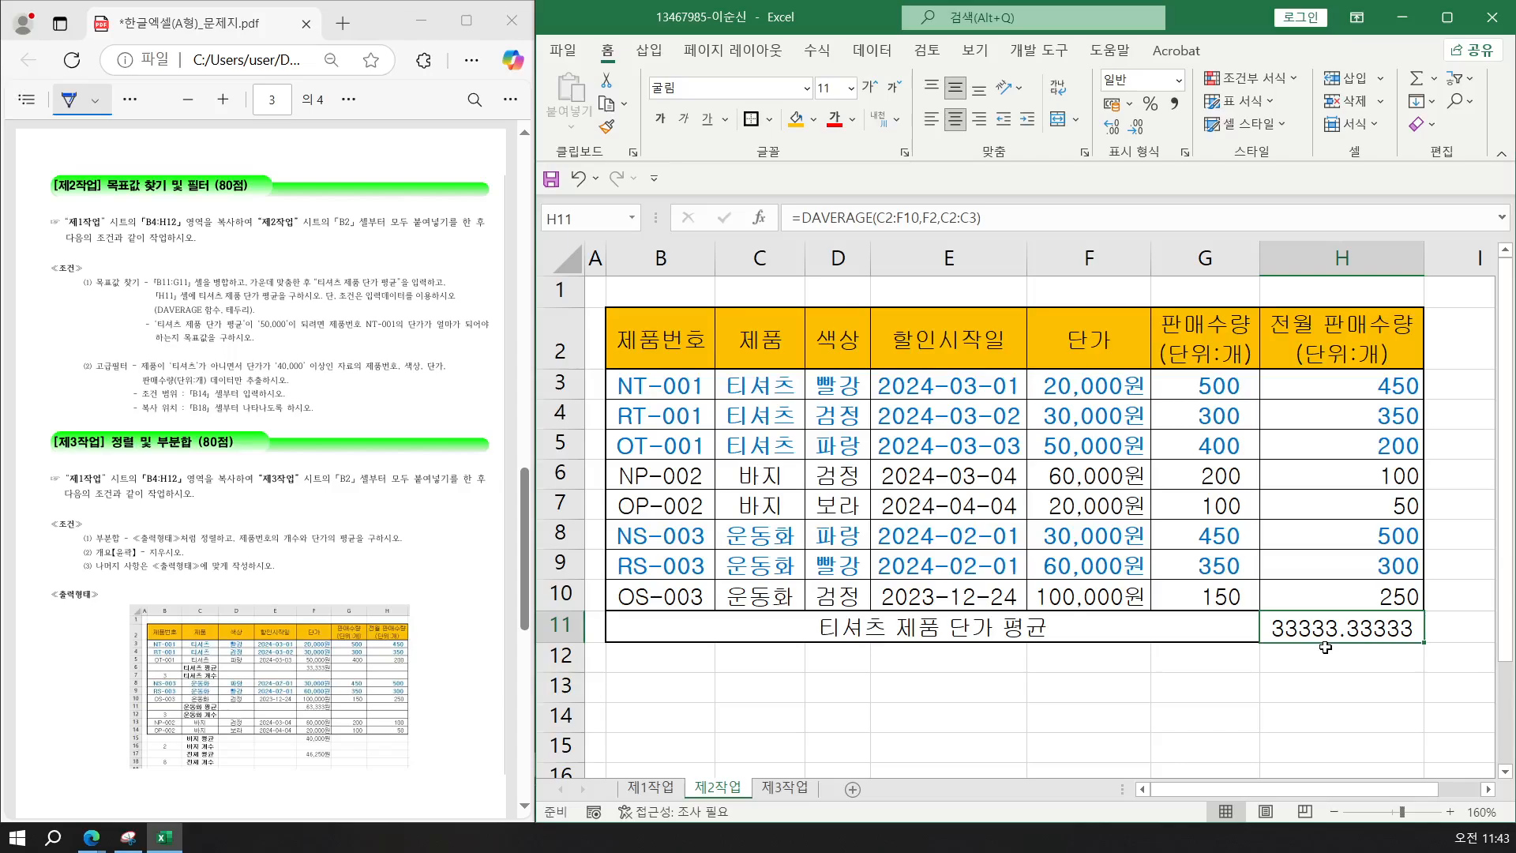
click(869, 53)
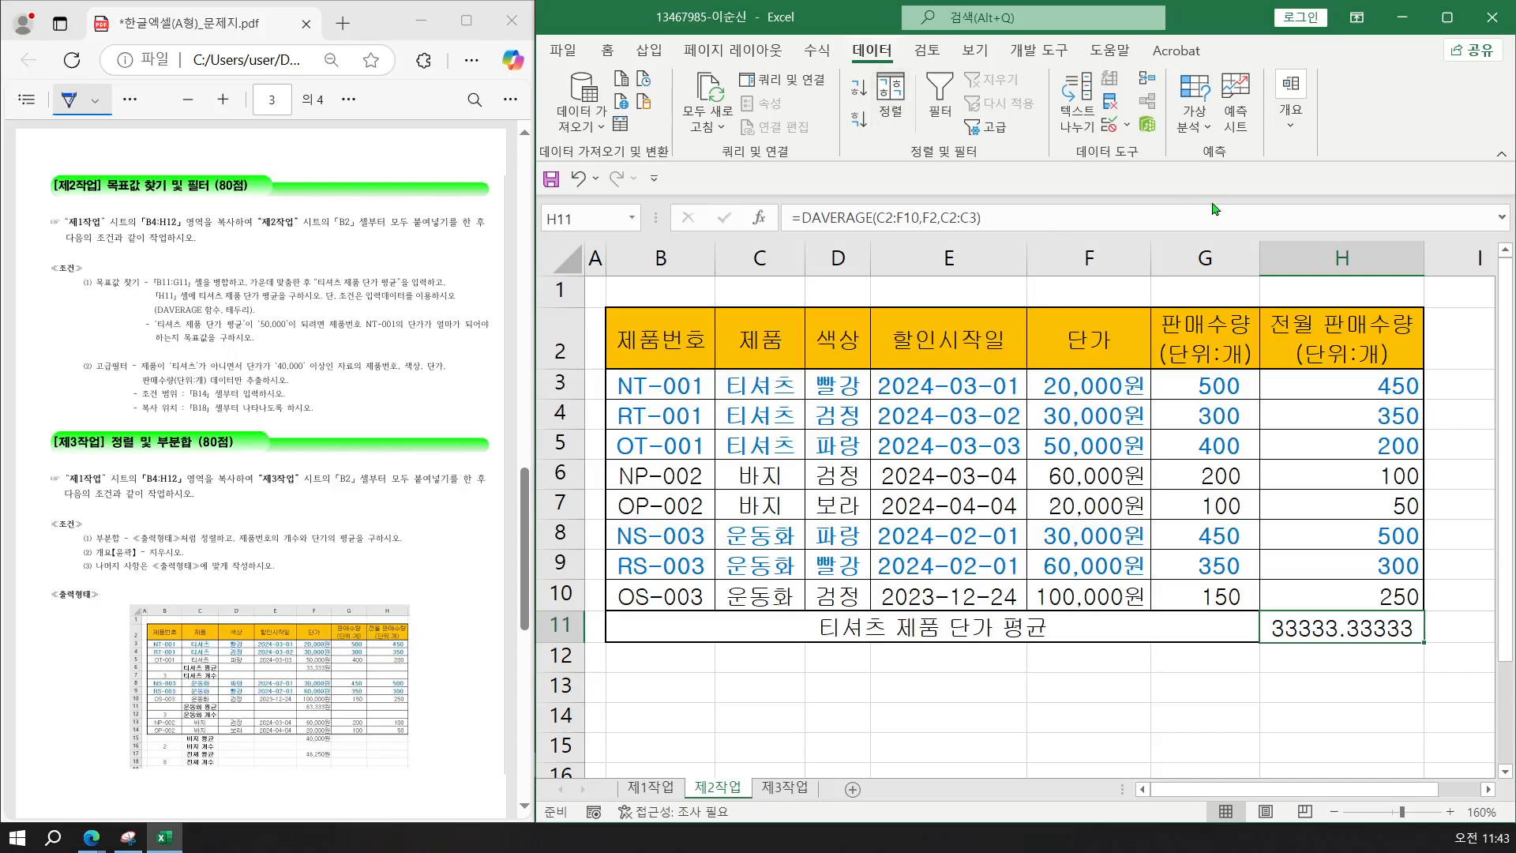
click(1190, 135)
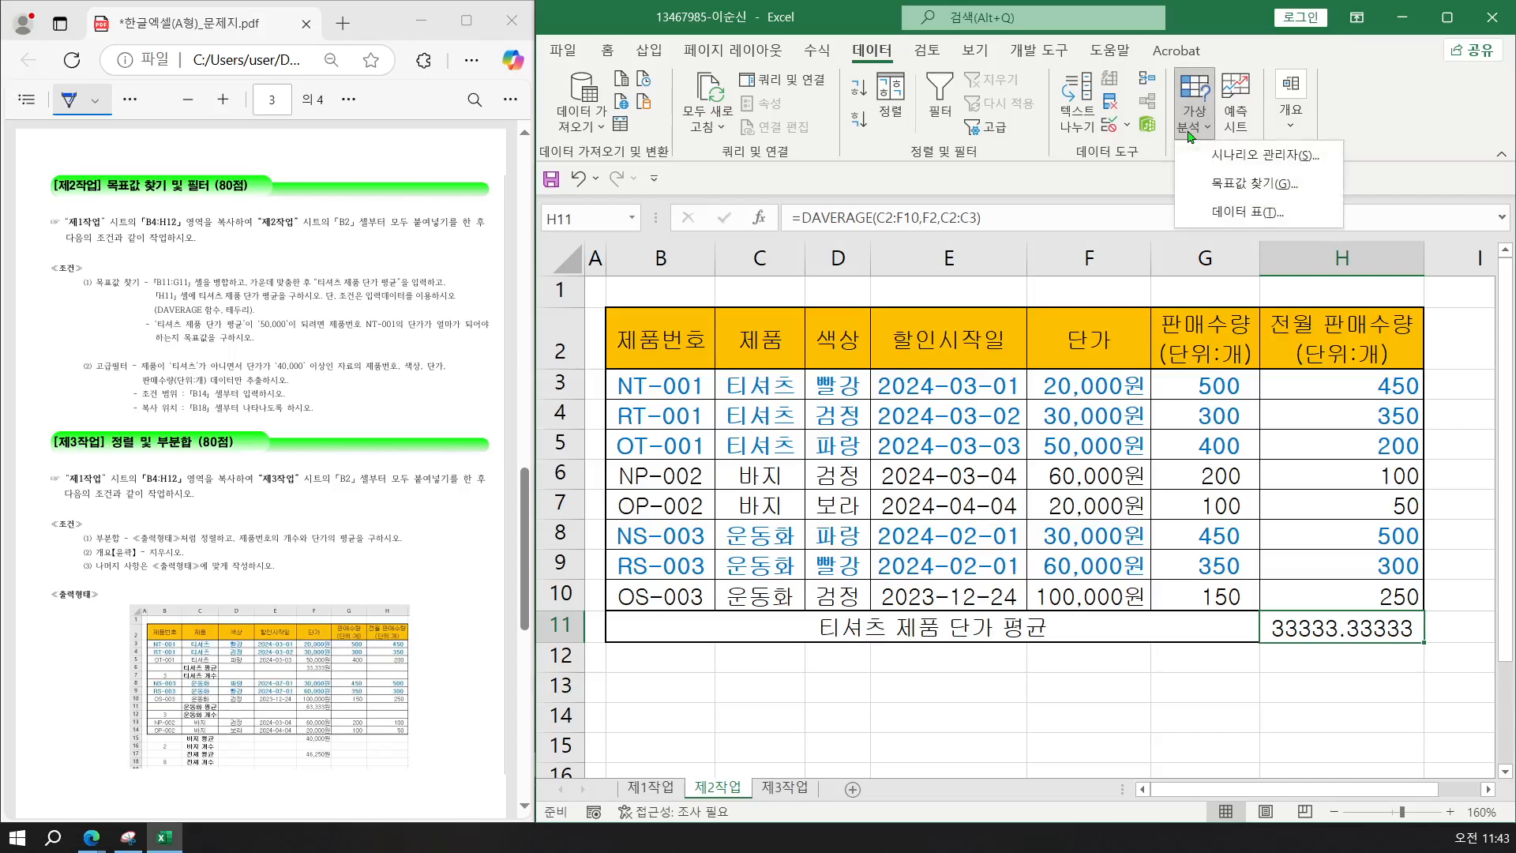
click(1207, 189)
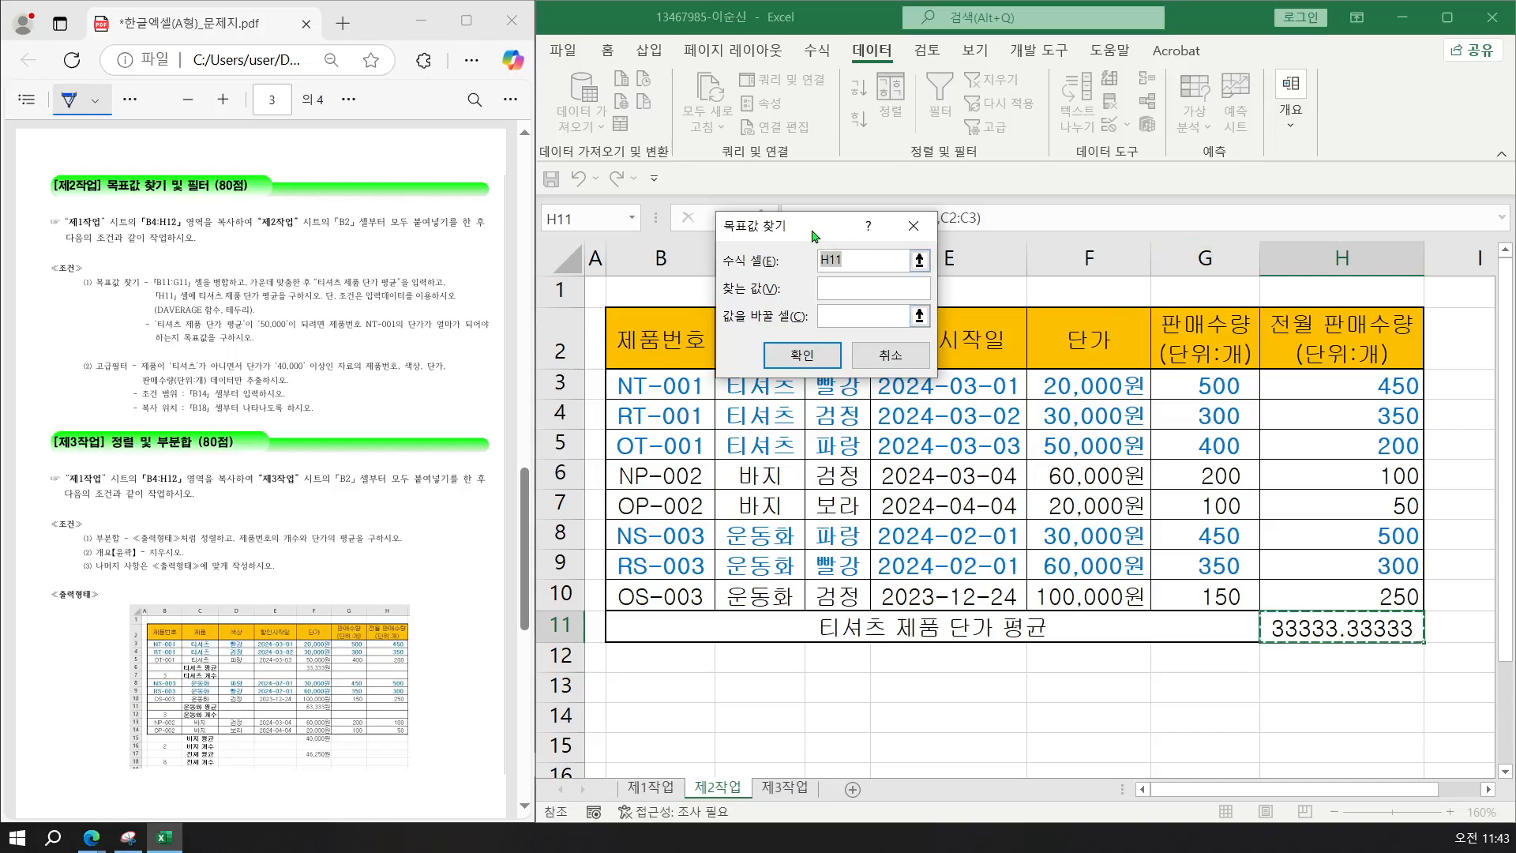
drag(815, 234, 887, 262)
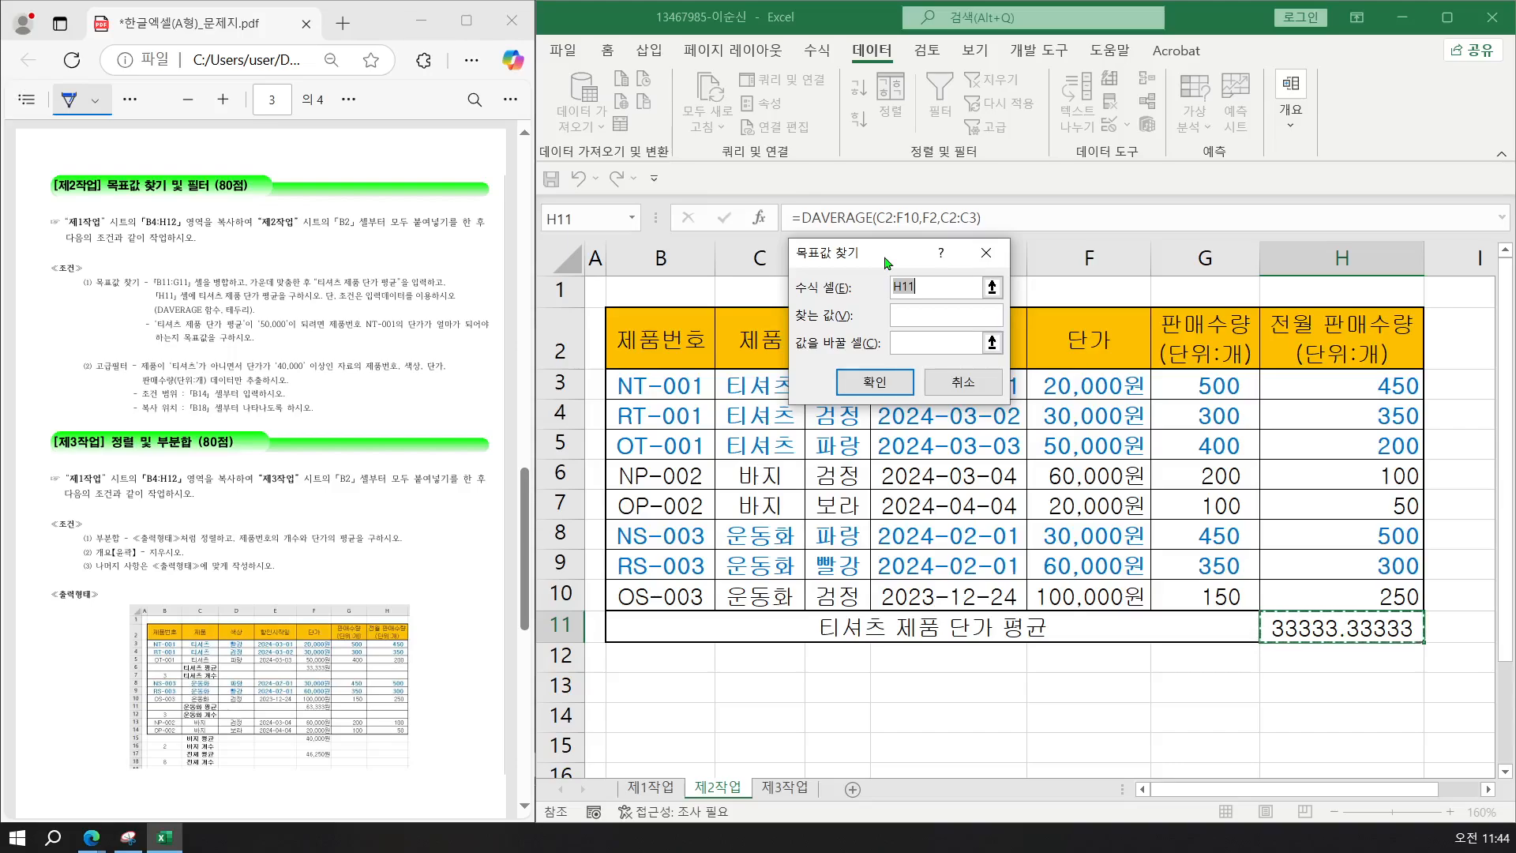
click(935, 327)
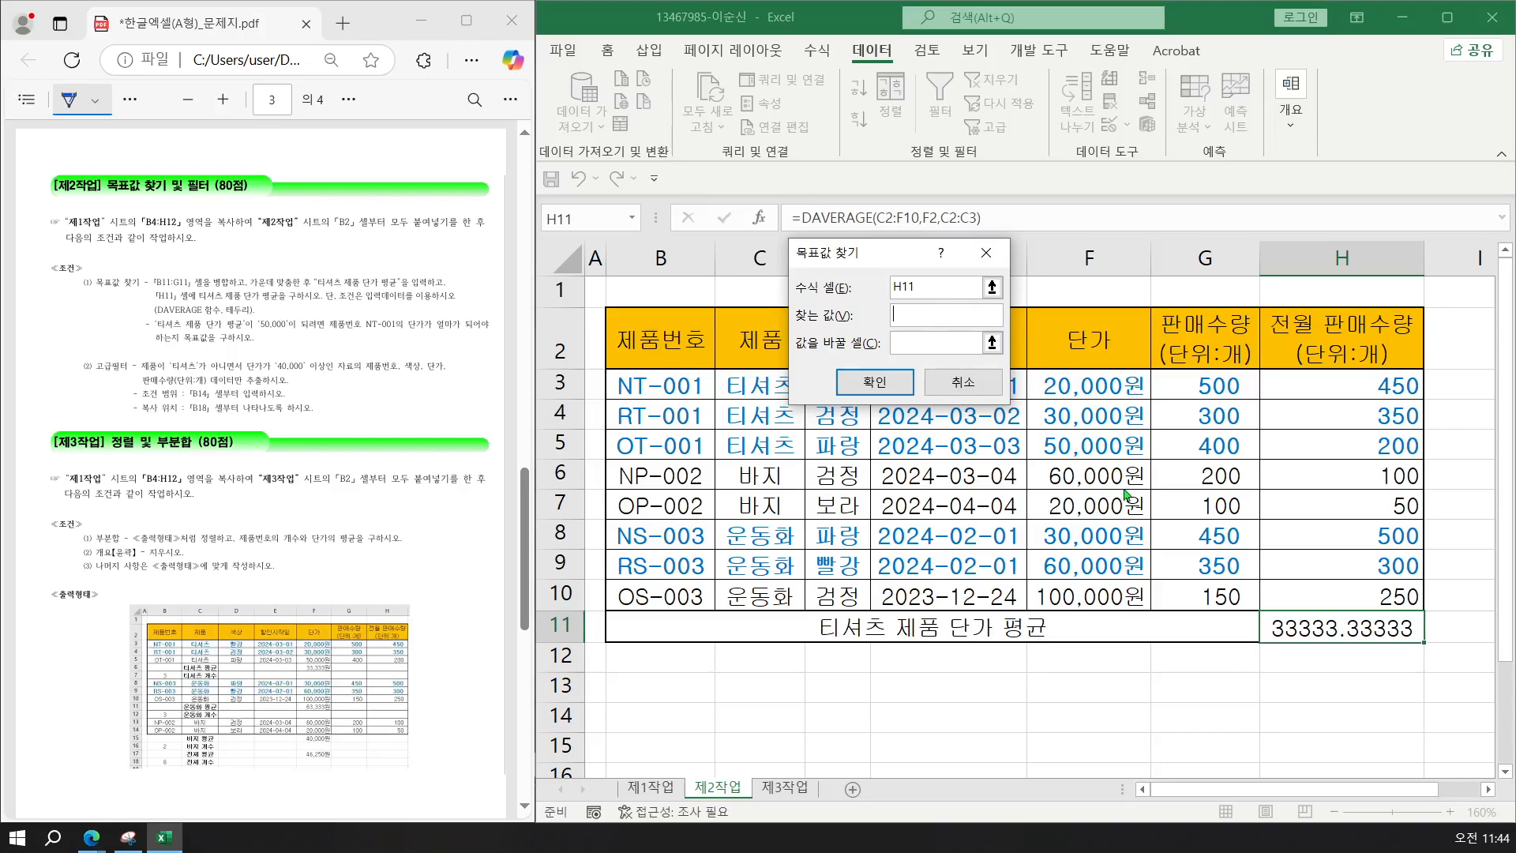
text(50000)
click(927, 340)
drag(867, 266, 879, 491)
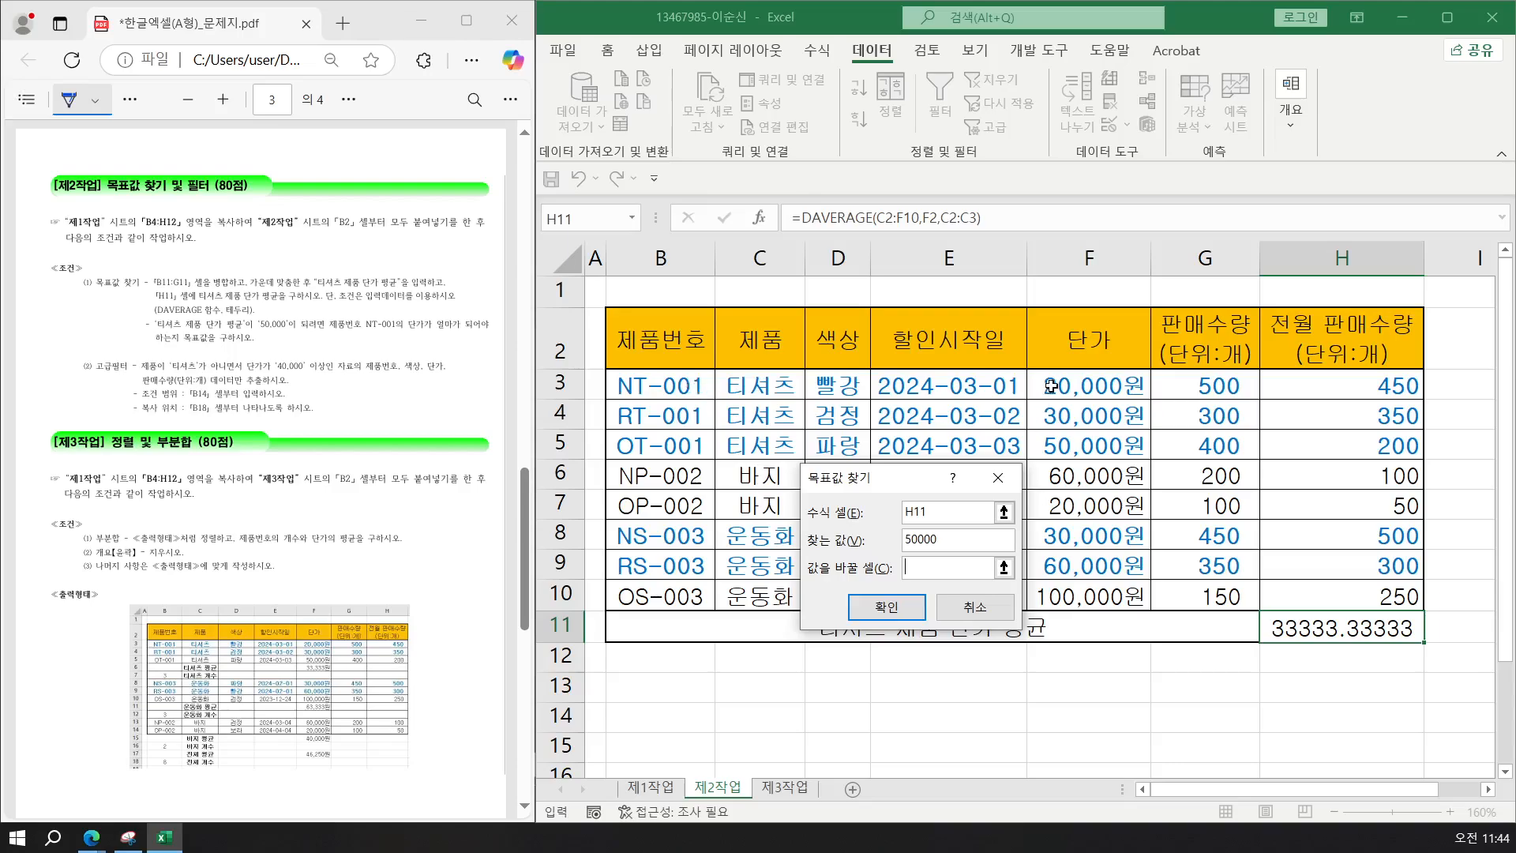
click(1110, 383)
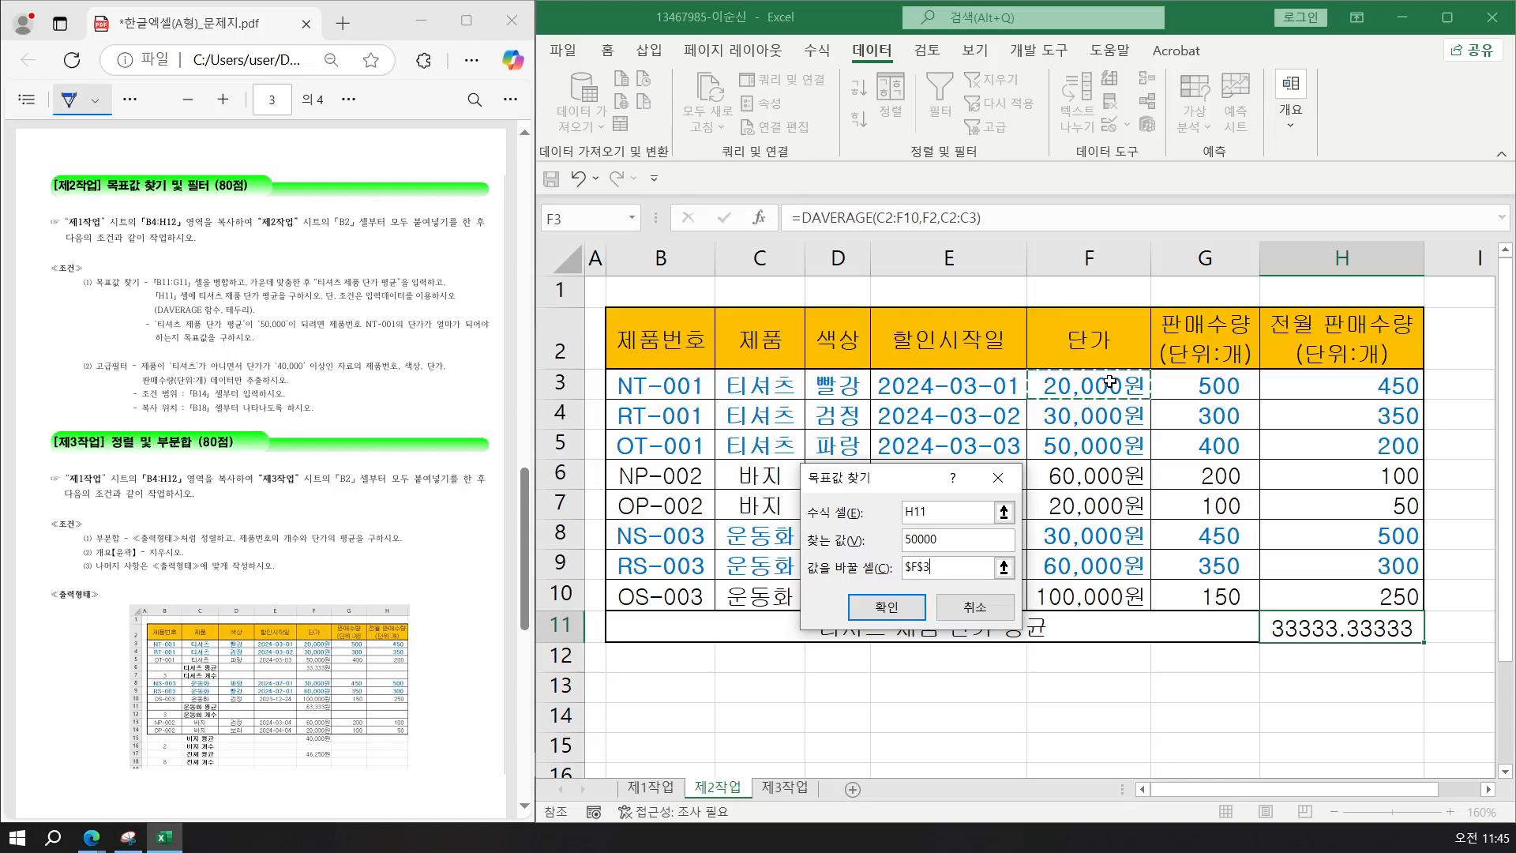
click(874, 613)
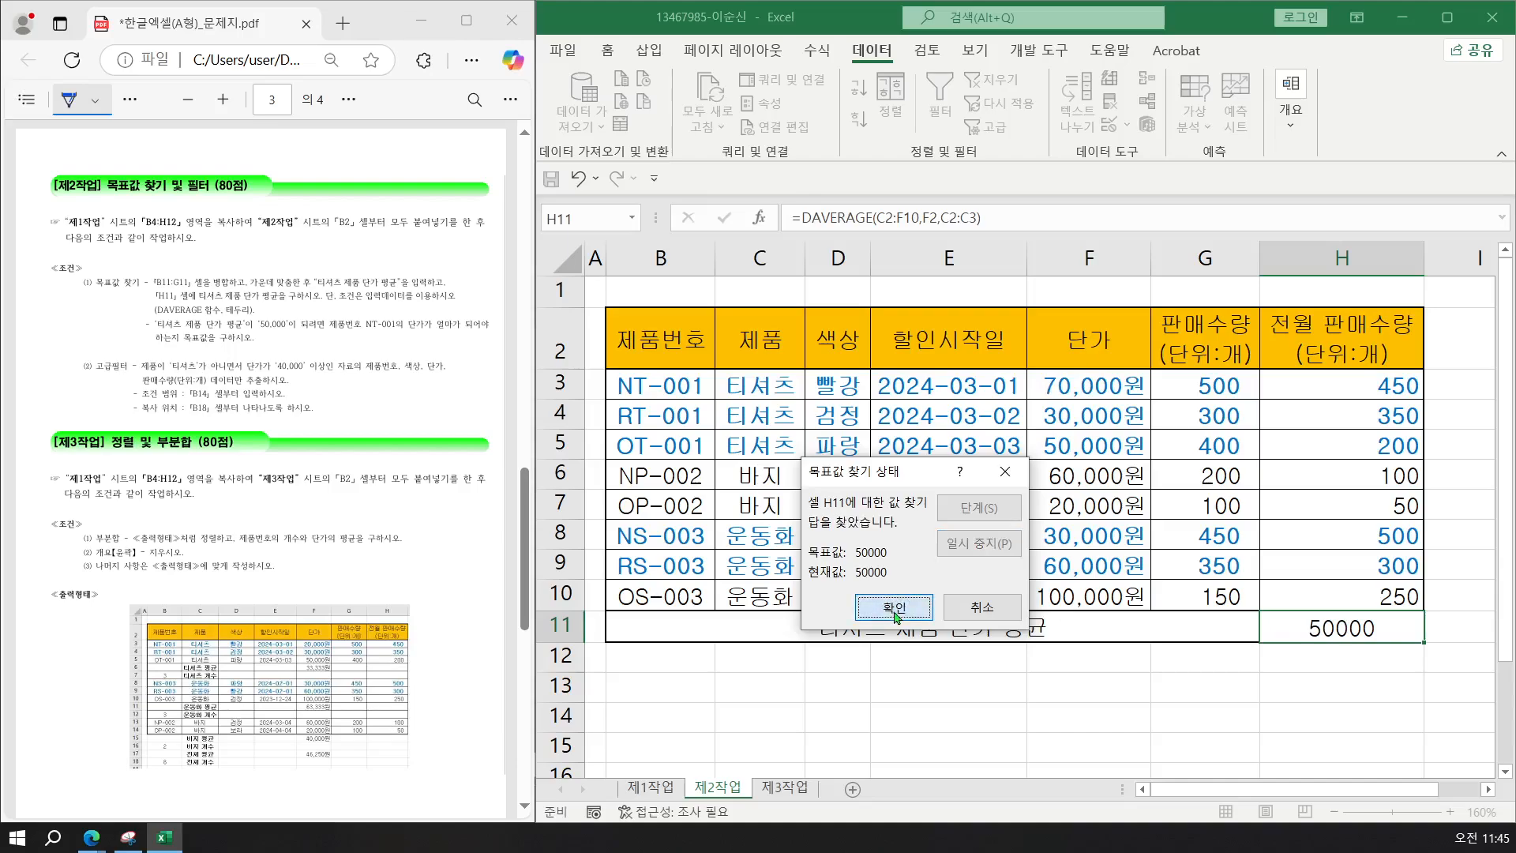
click(912, 604)
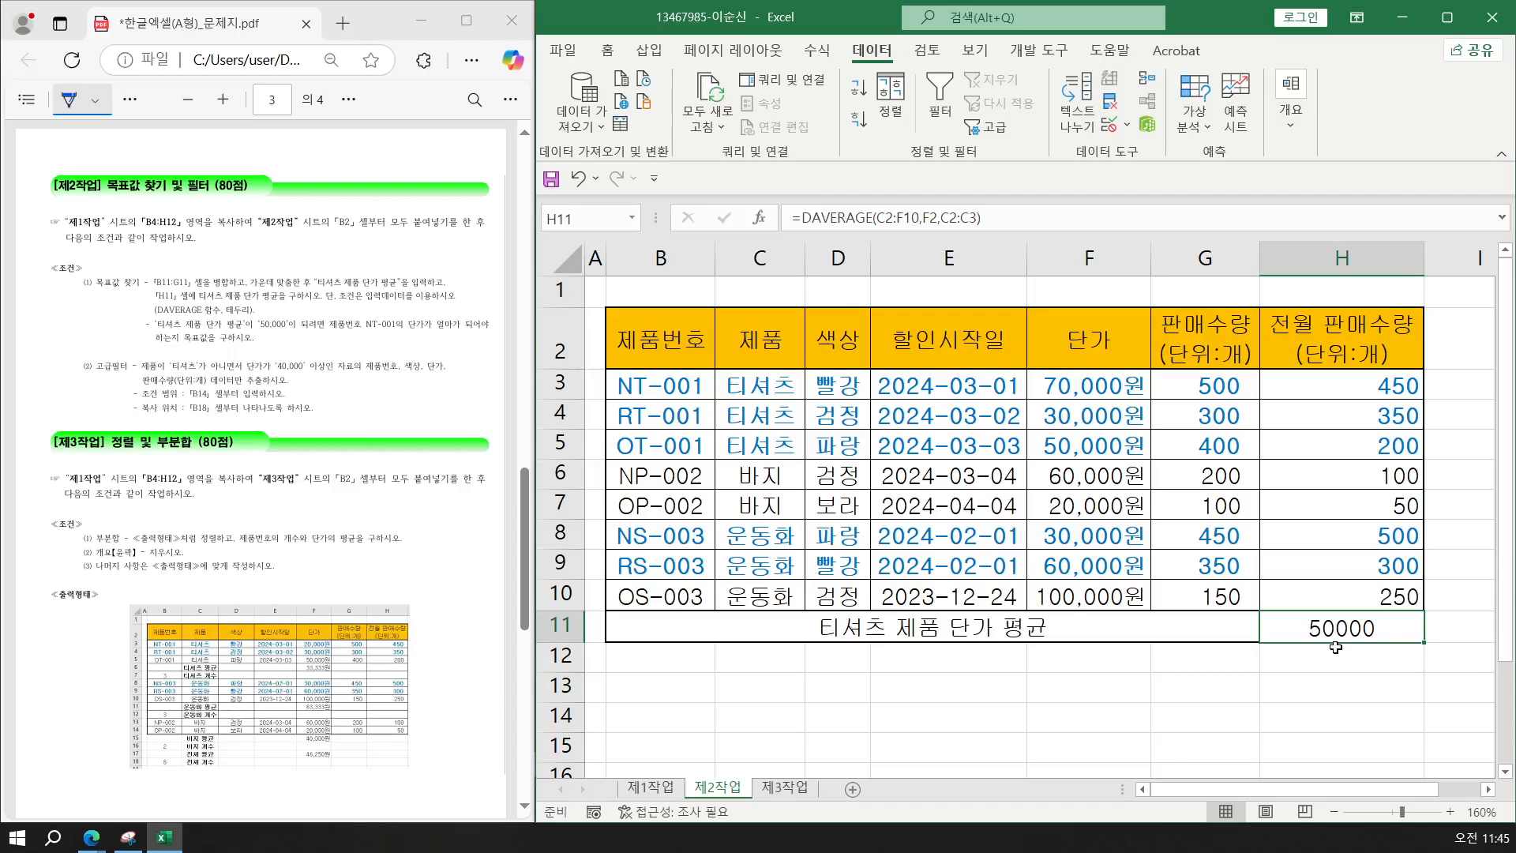
click(1065, 386)
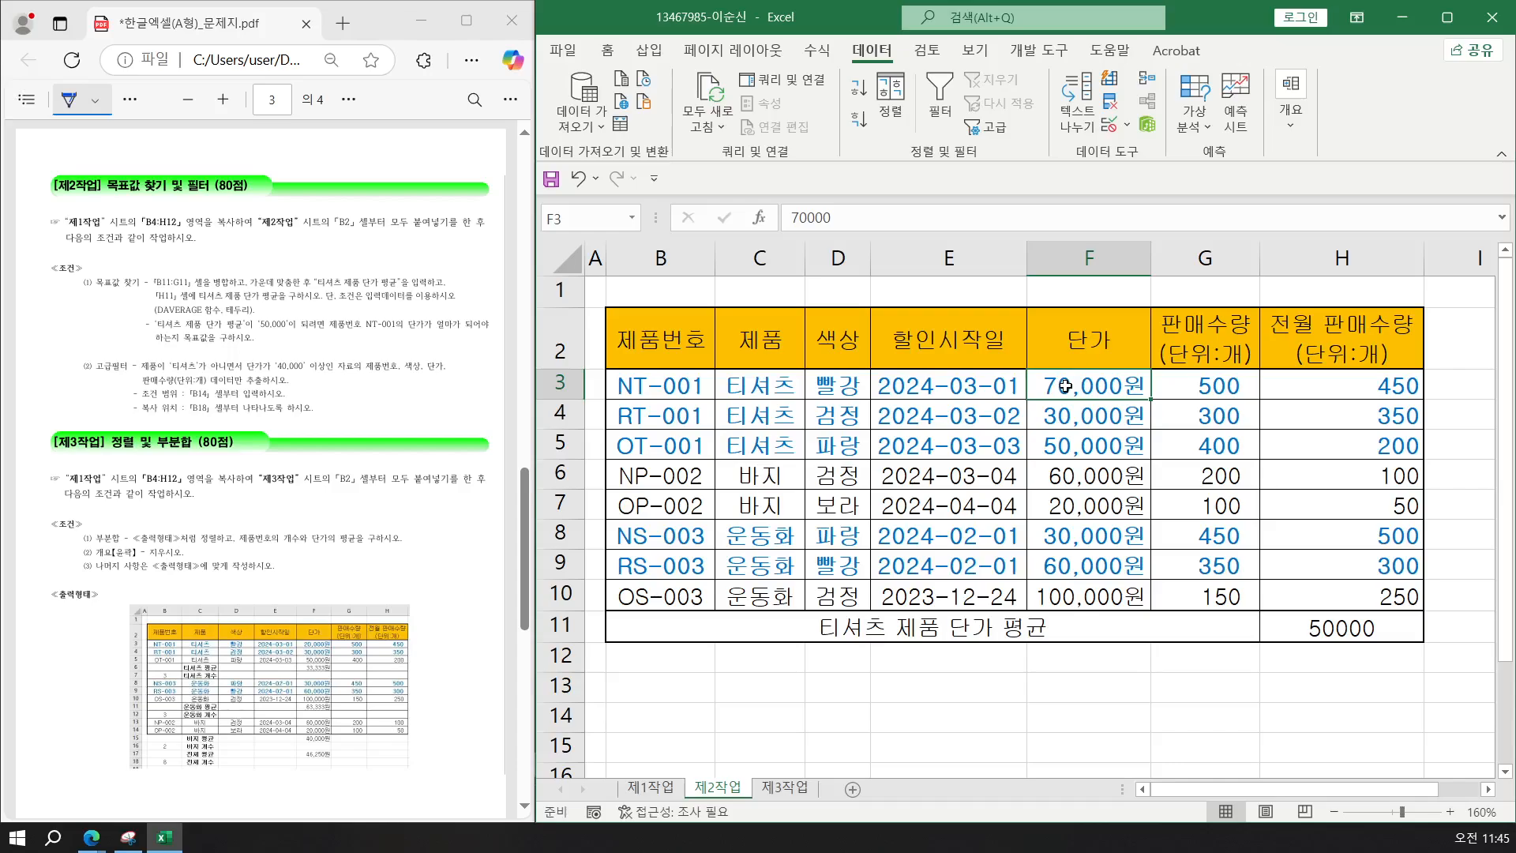
click(1297, 630)
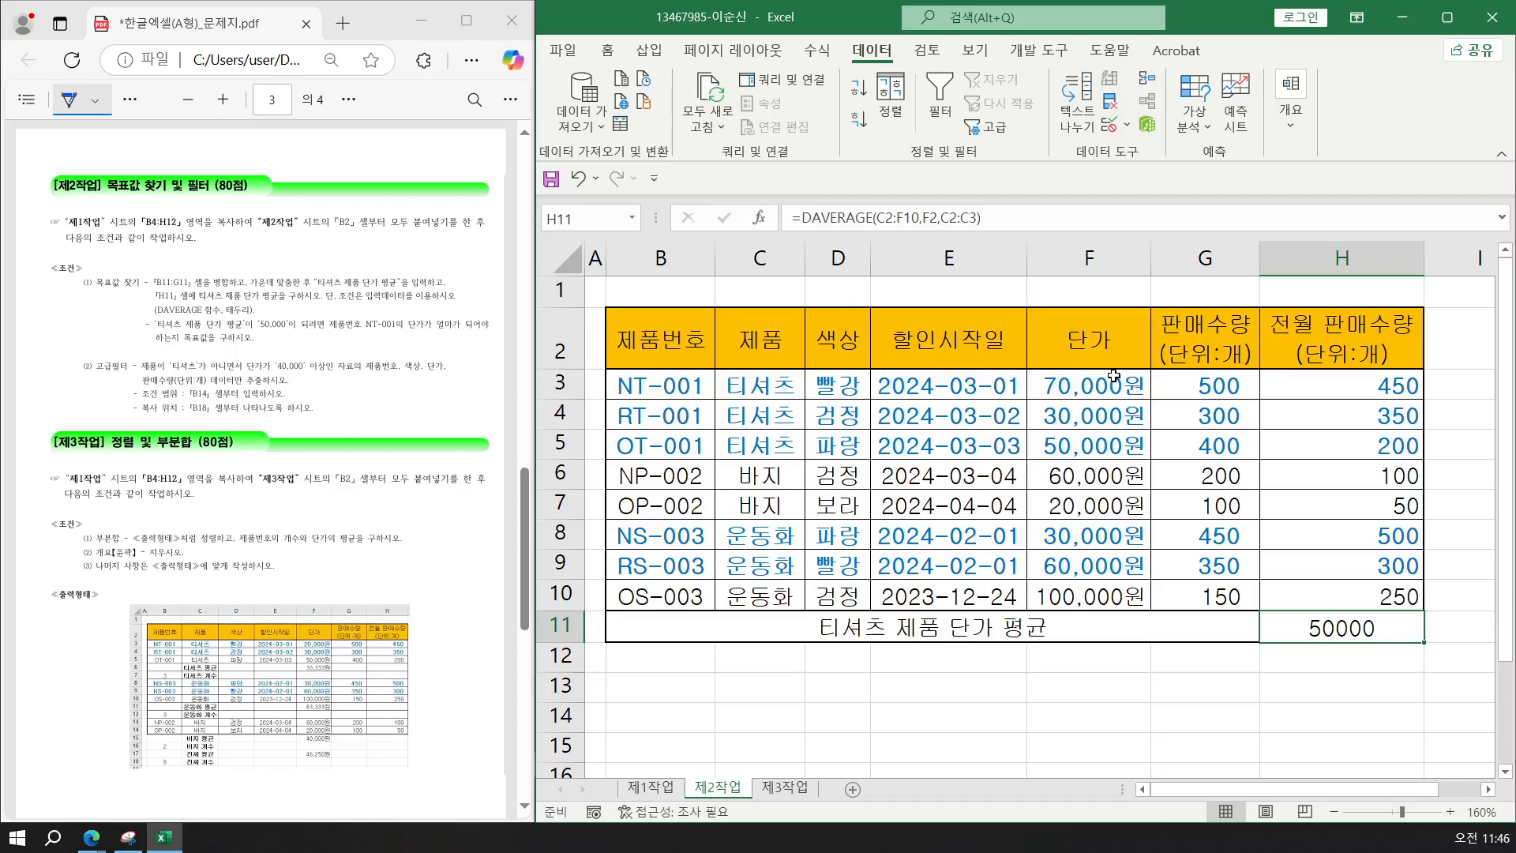
click(1101, 381)
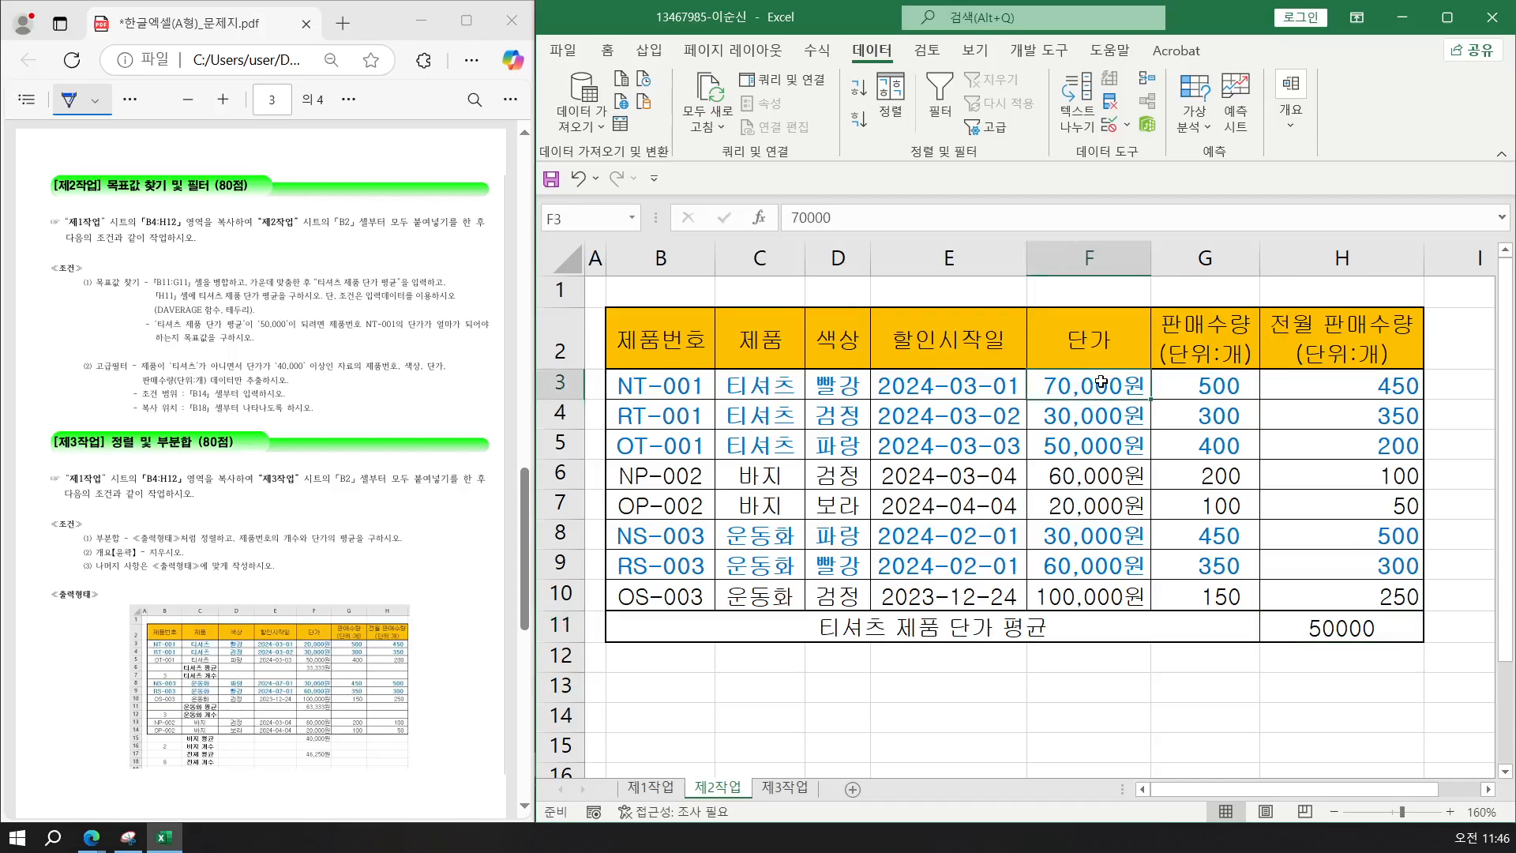
Save the workbook and handwrite a circle, <> and >= marks on the 고급필터 condition in the exam PDF.
click(556, 184)
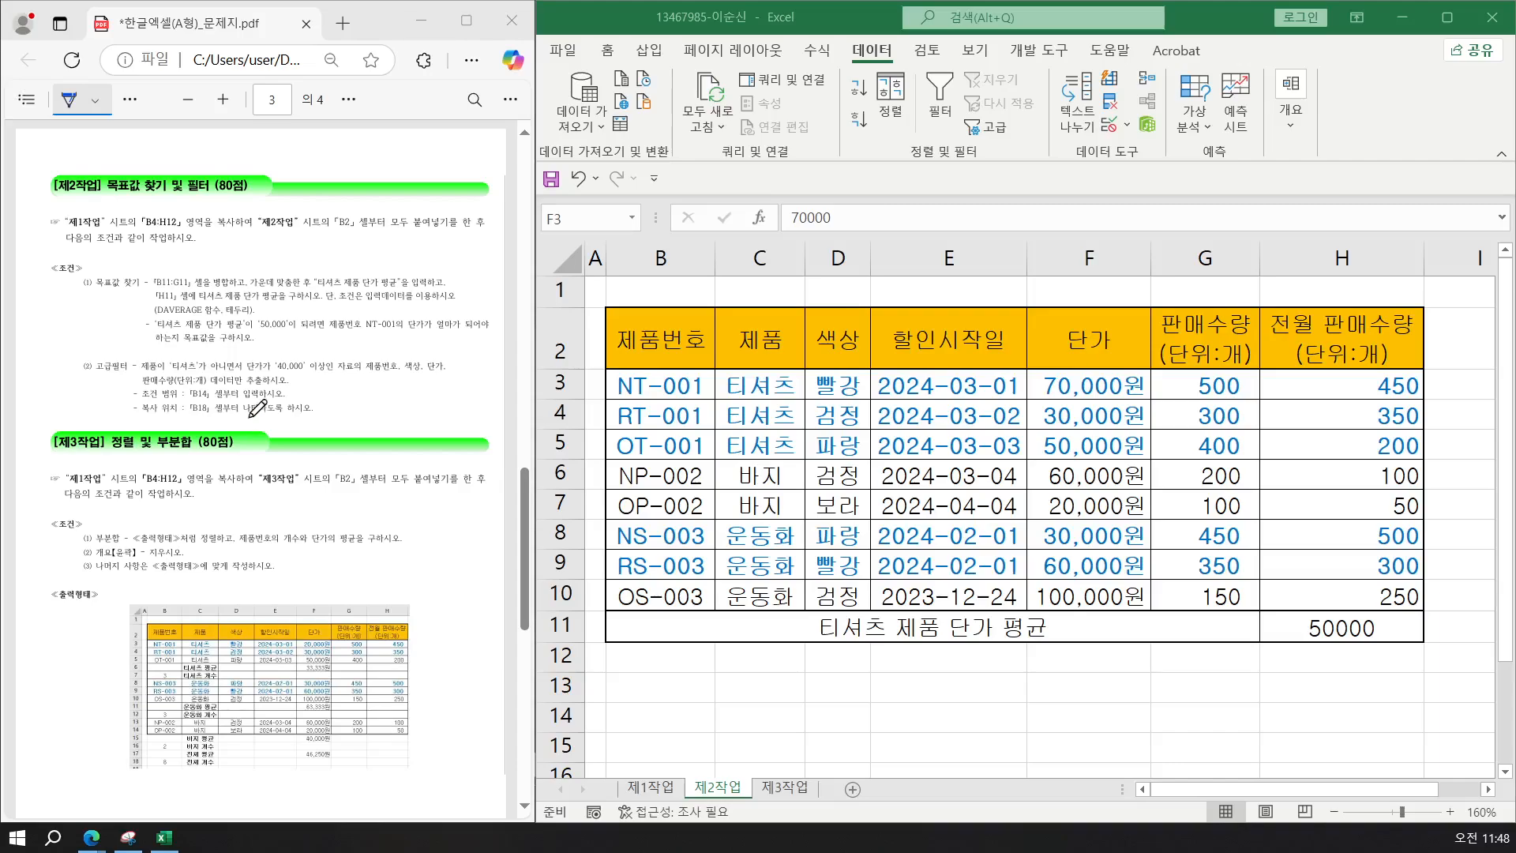
click(239, 363)
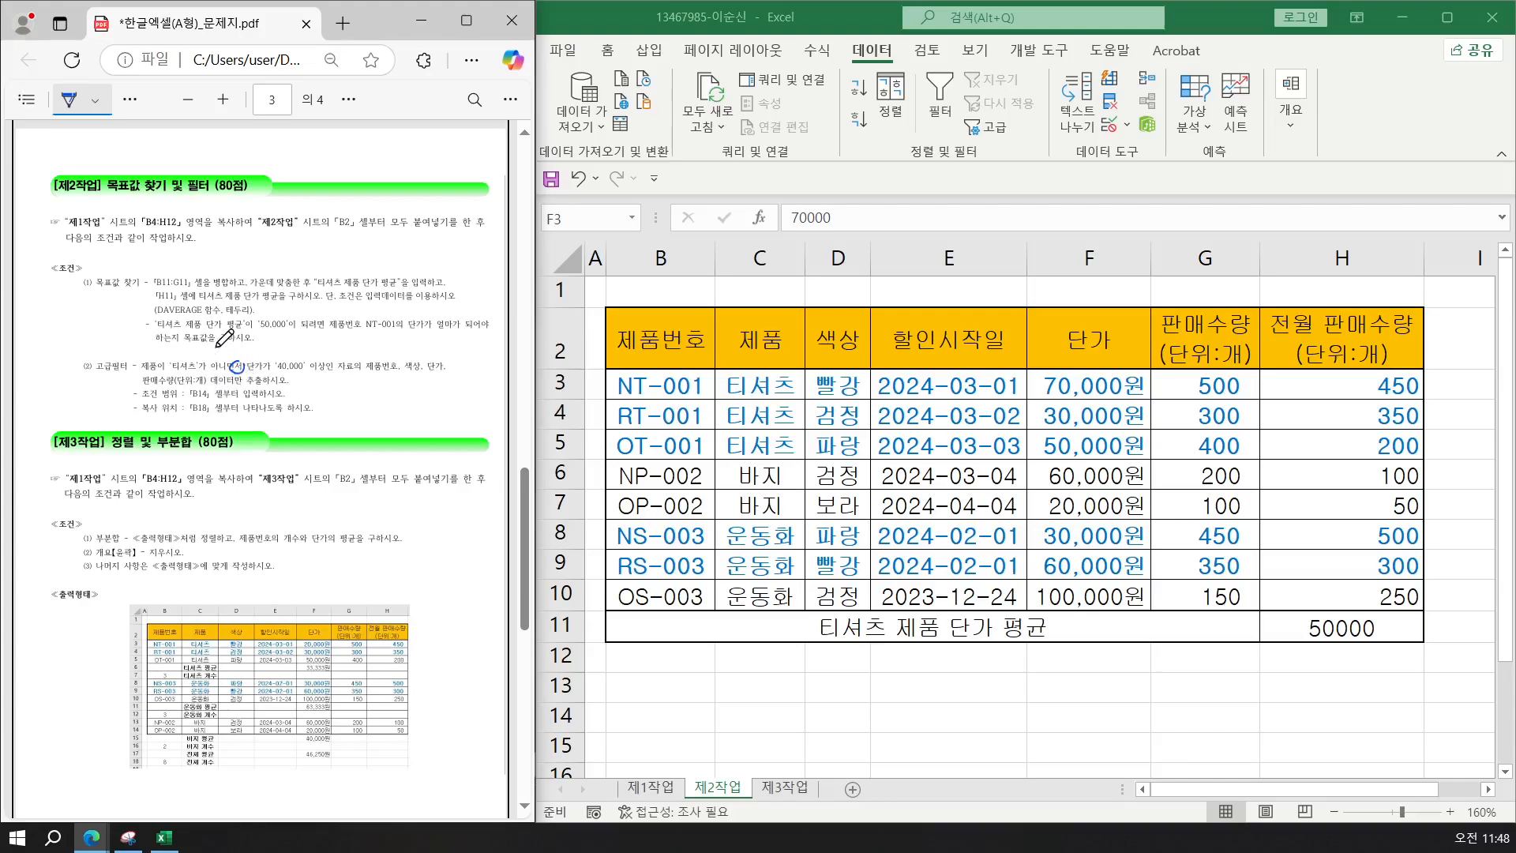
drag(226, 350, 223, 360)
drag(306, 342, 308, 357)
Copy the 제품 and 단가 headers from row 2 of the Excel table to B14 to start the criteria range.
click(766, 344)
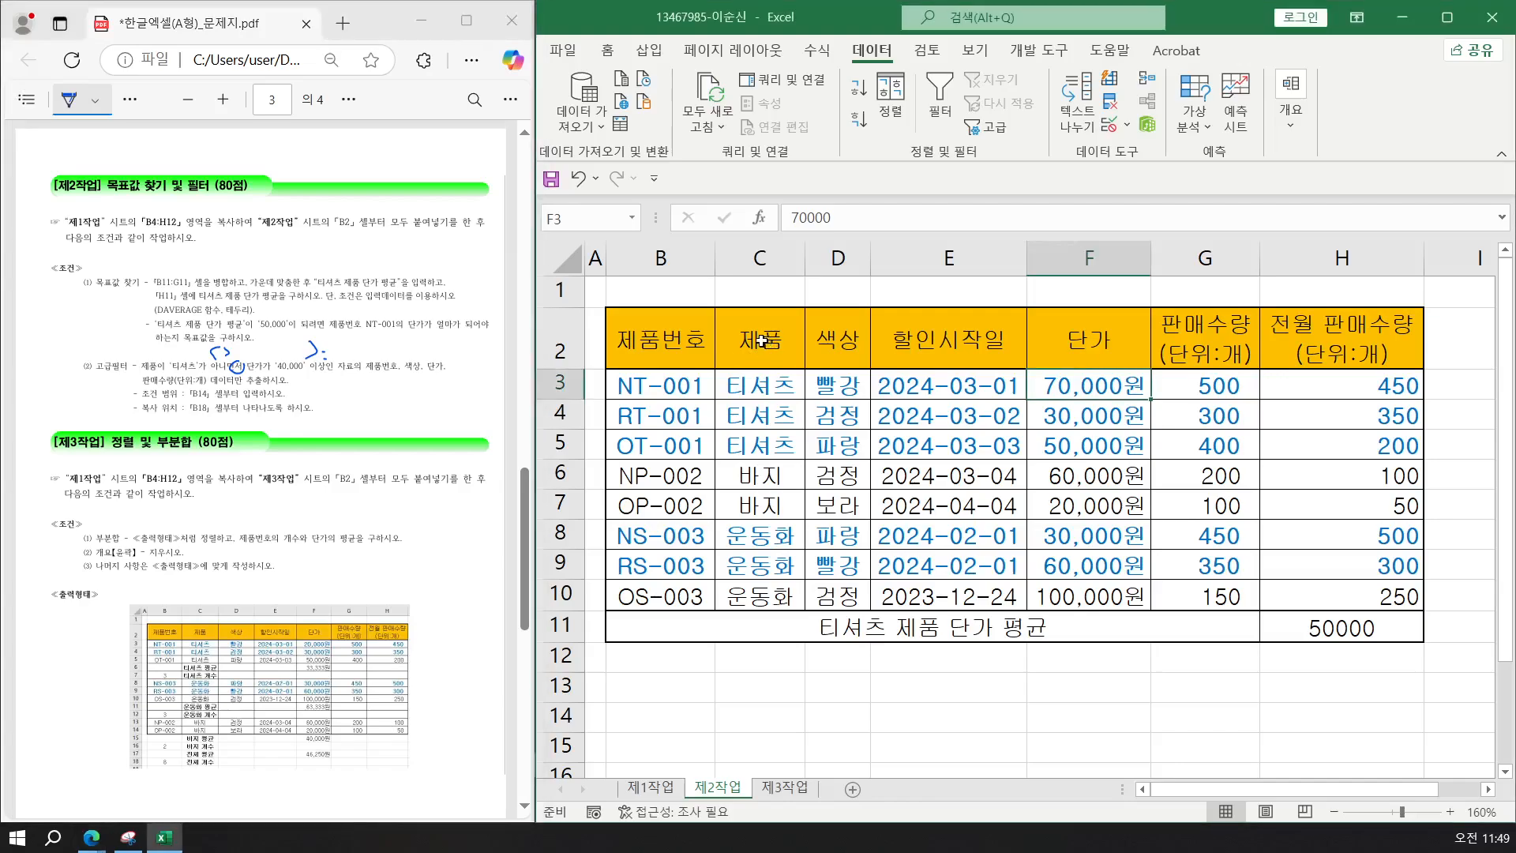
click(762, 341)
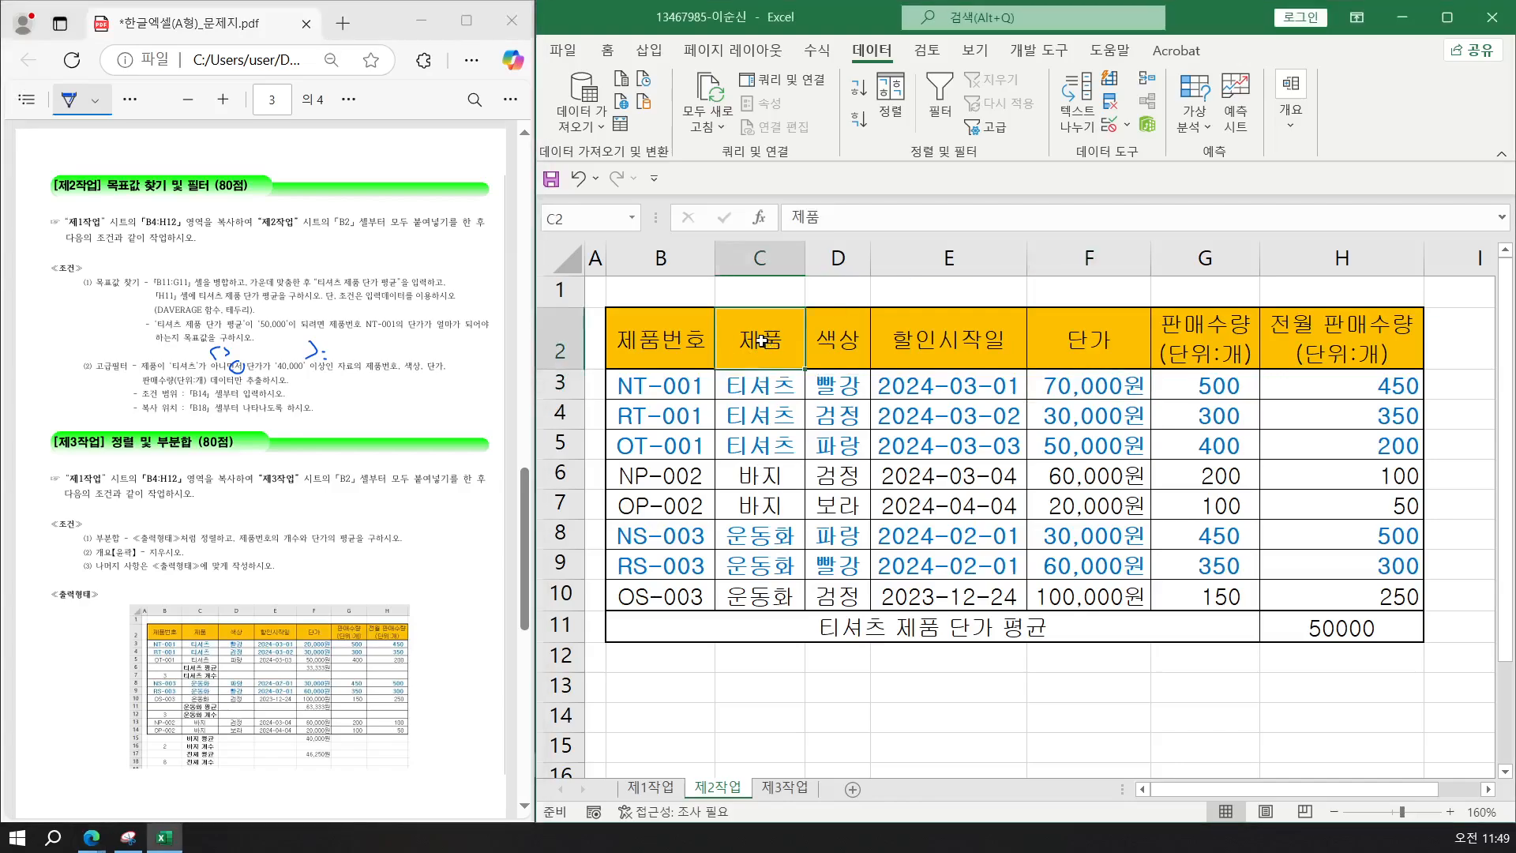
ctrl+click(1108, 337)
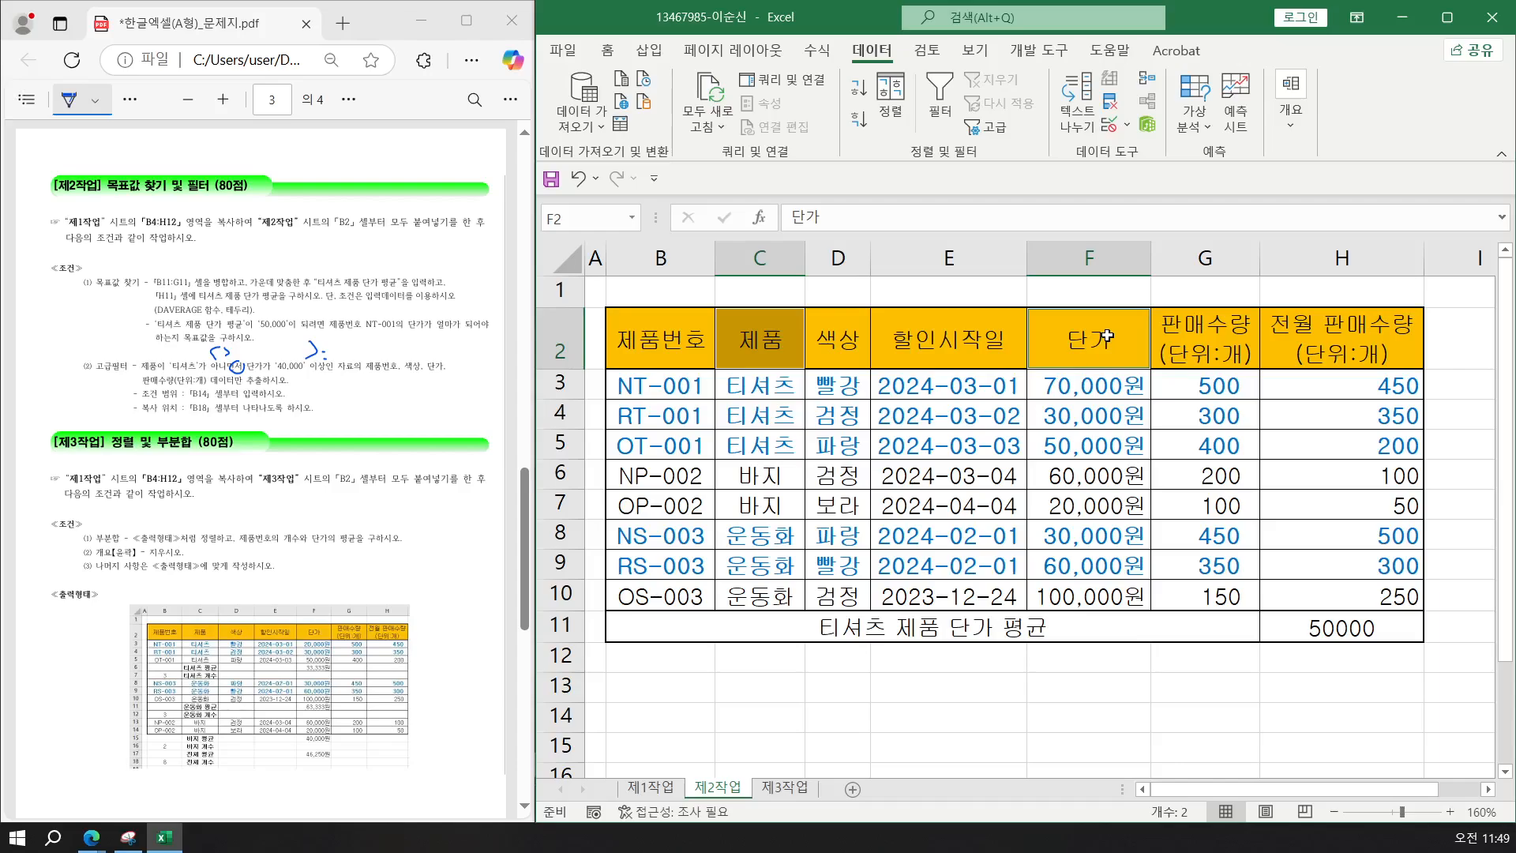
key(ctrl+c)
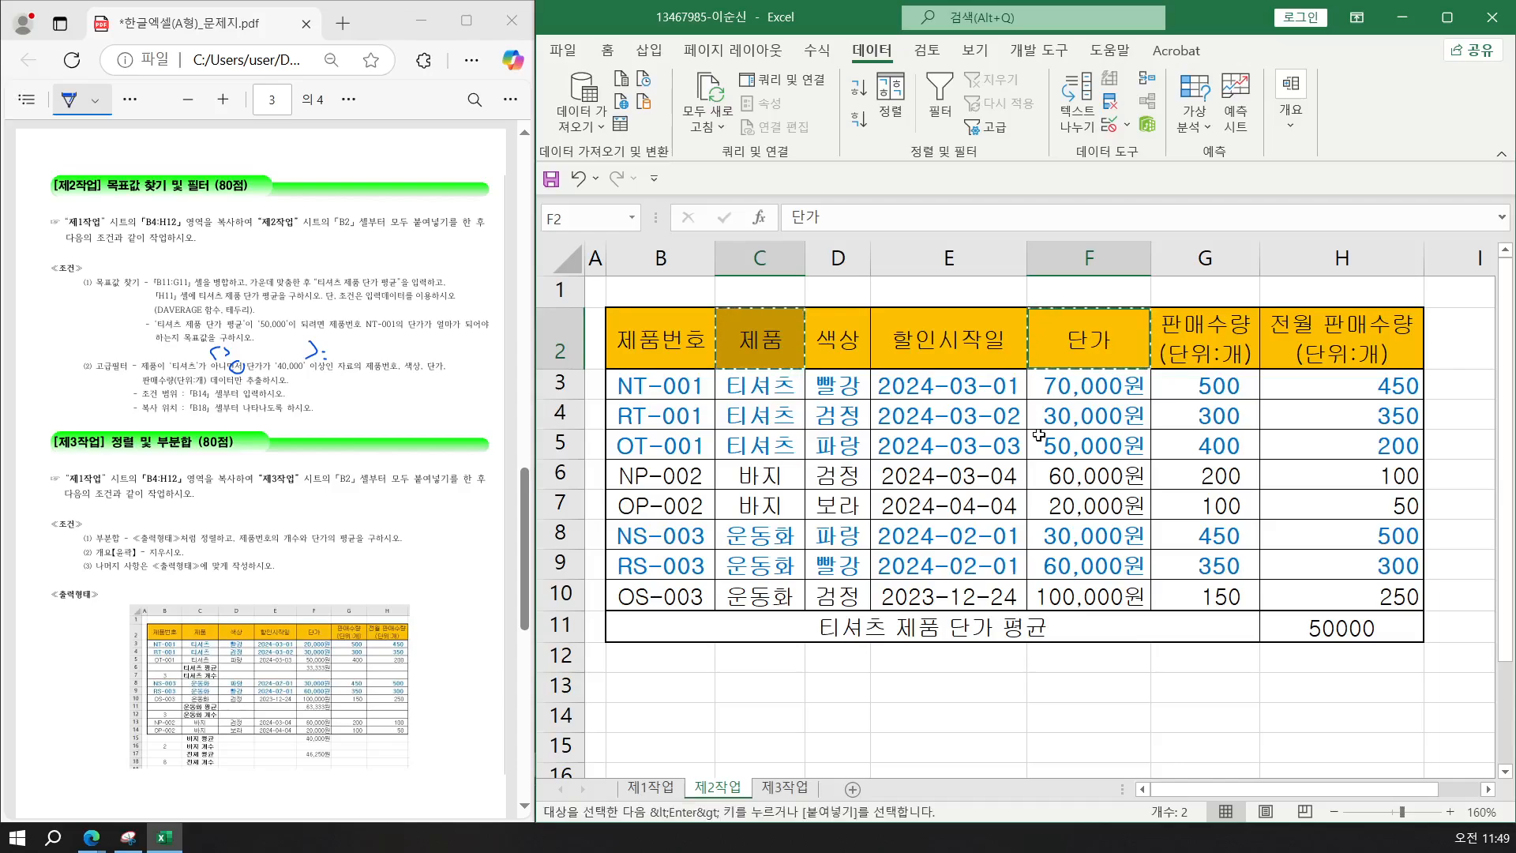
scroll(930, 601, down, 3)
click(674, 416)
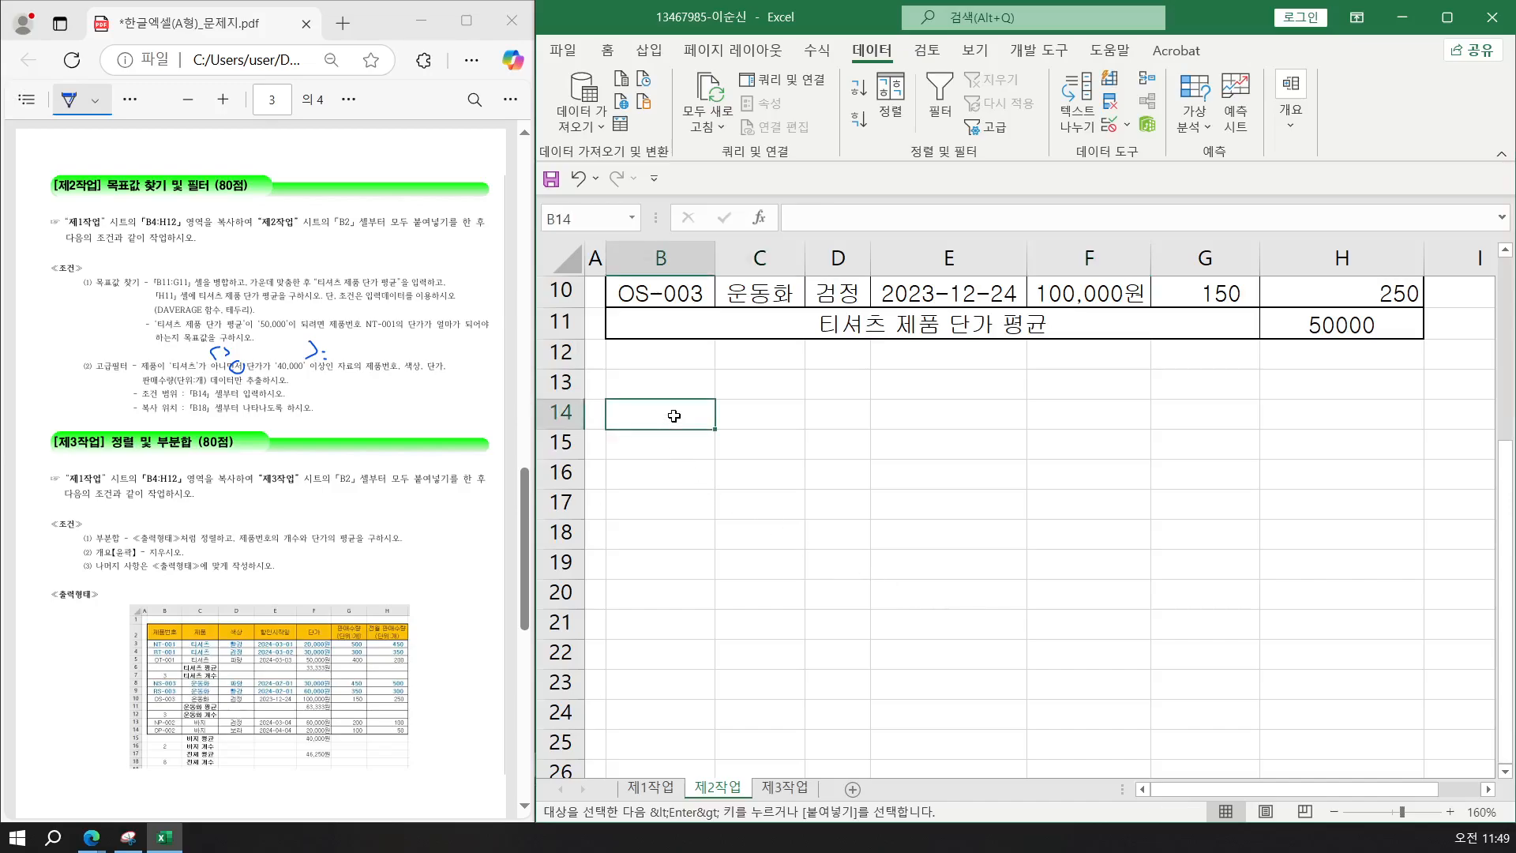
key(ctrl+v)
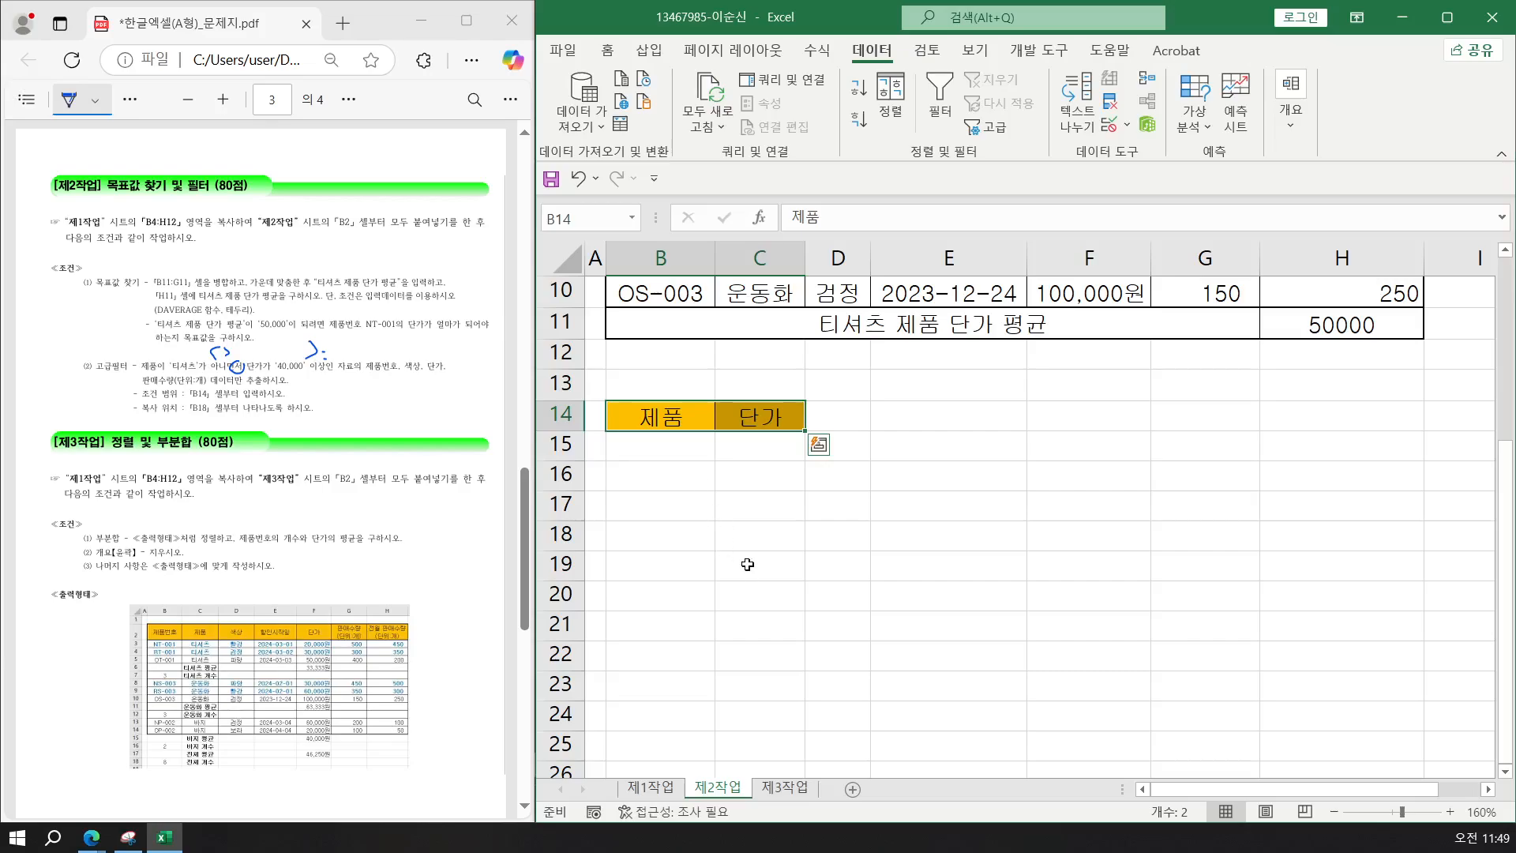
Copy the product name 티셔츠 from C5 into B15 under the 제품 criteria header.
scroll(747, 564, up, 2)
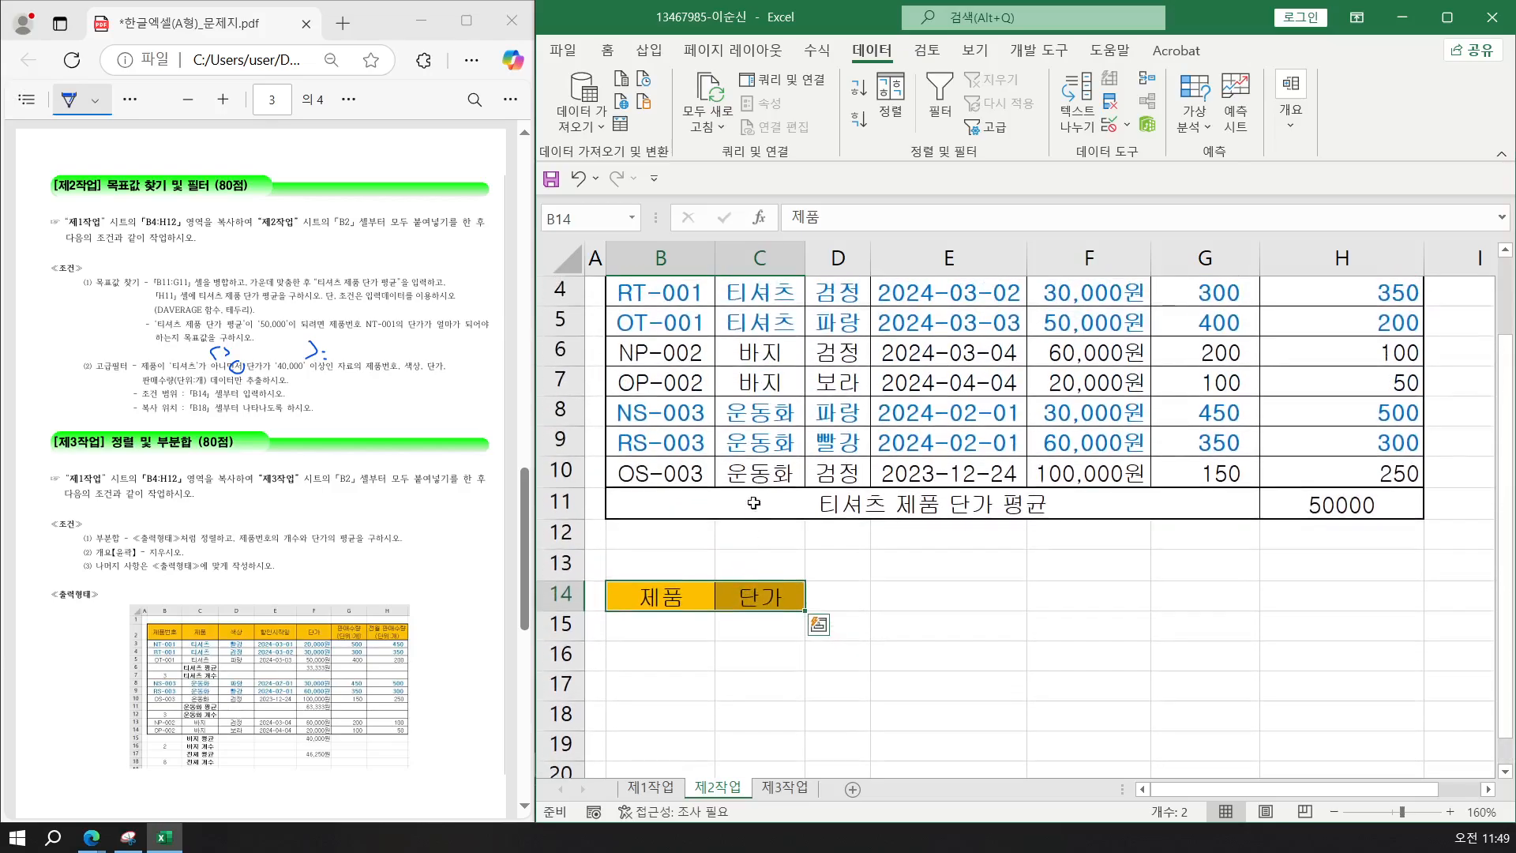
scroll(753, 503, up, 1)
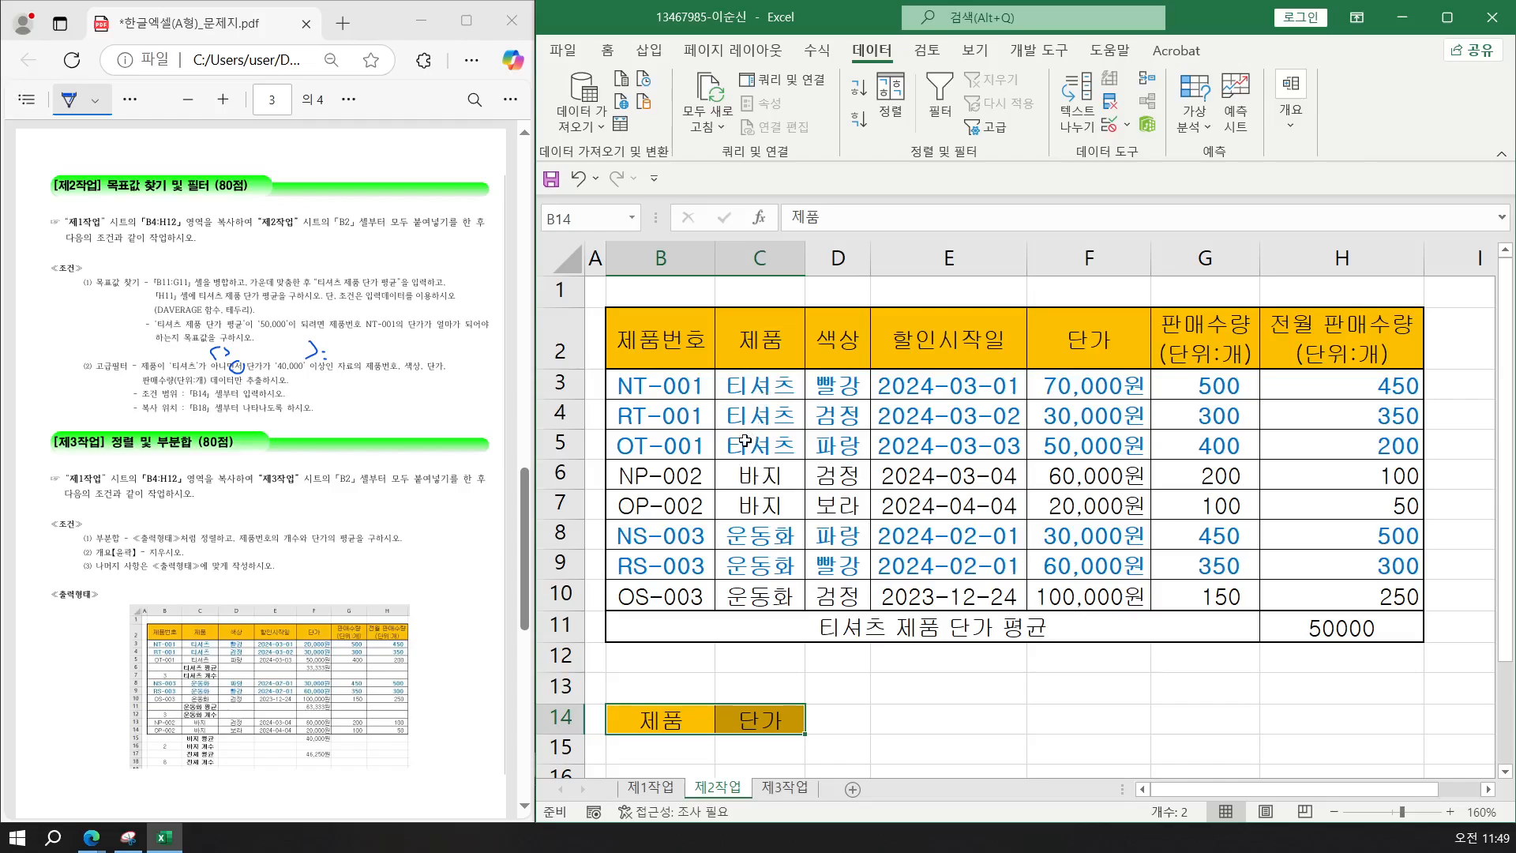
click(743, 444)
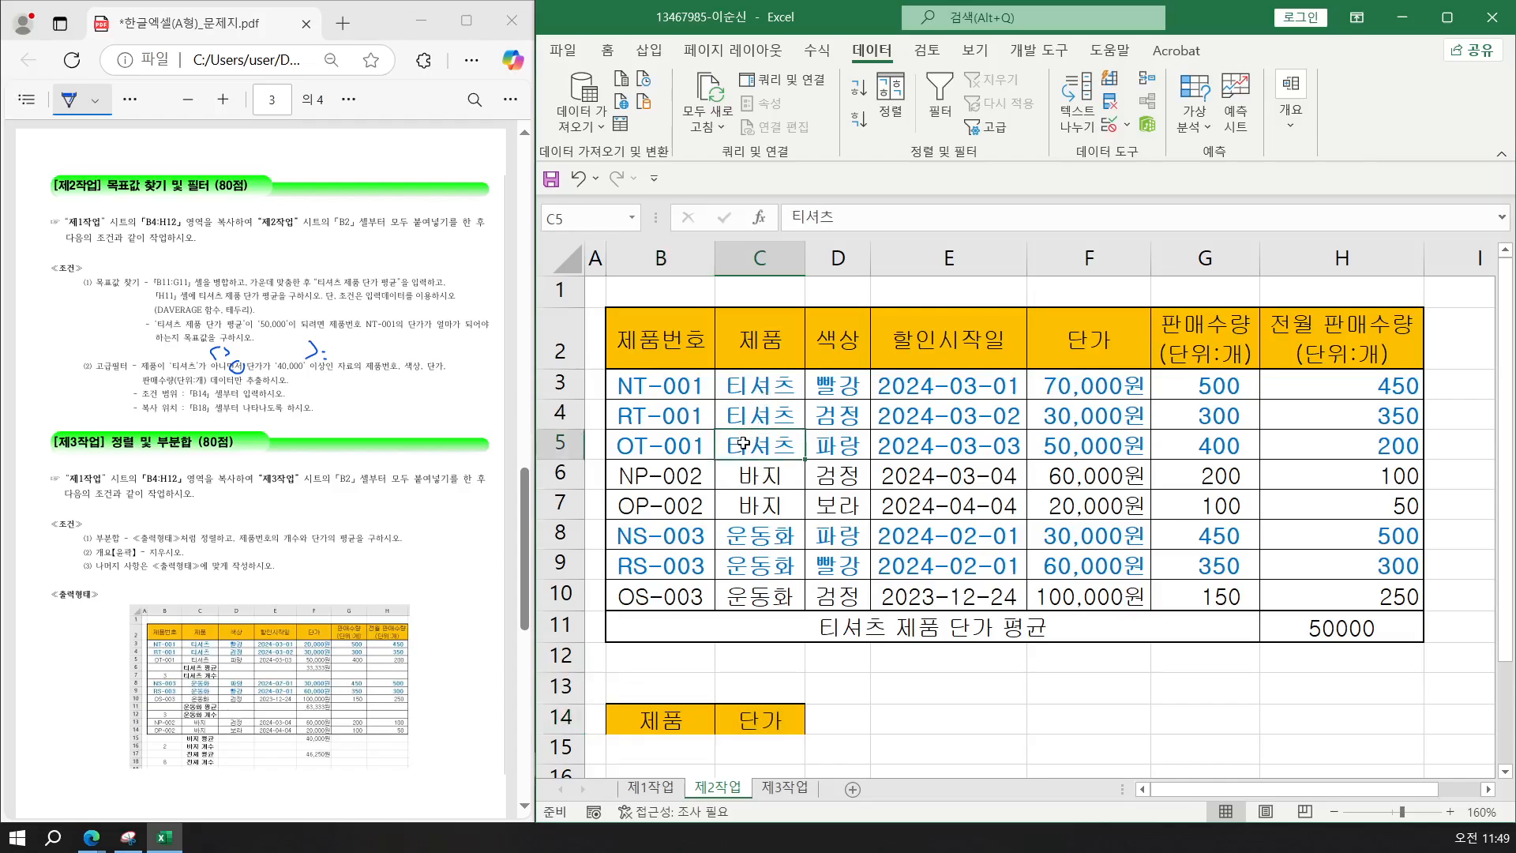
key(ctrl+c)
scroll(741, 442, down, 2)
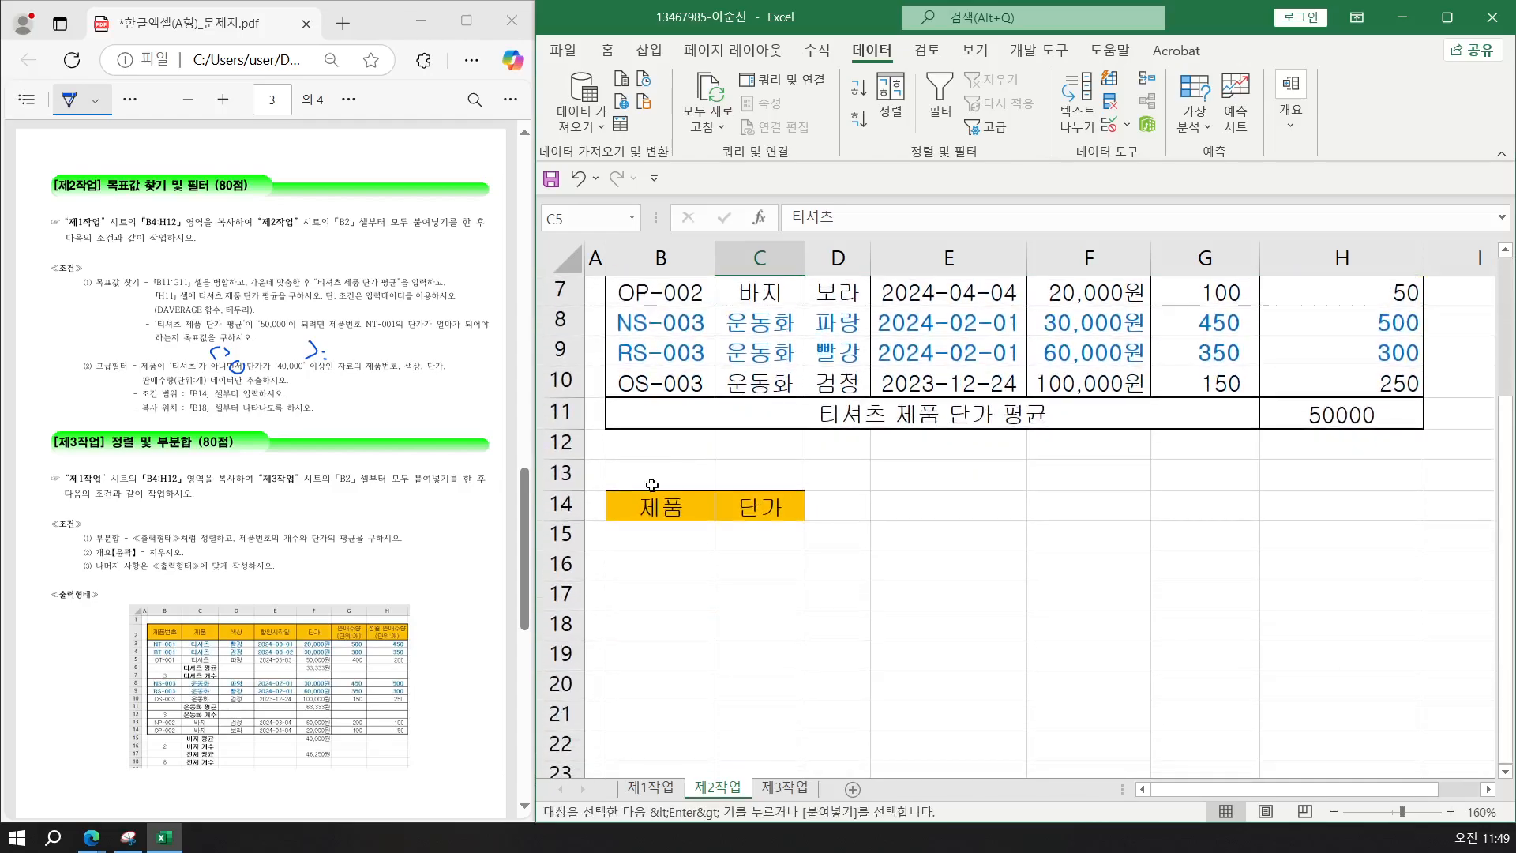
click(653, 543)
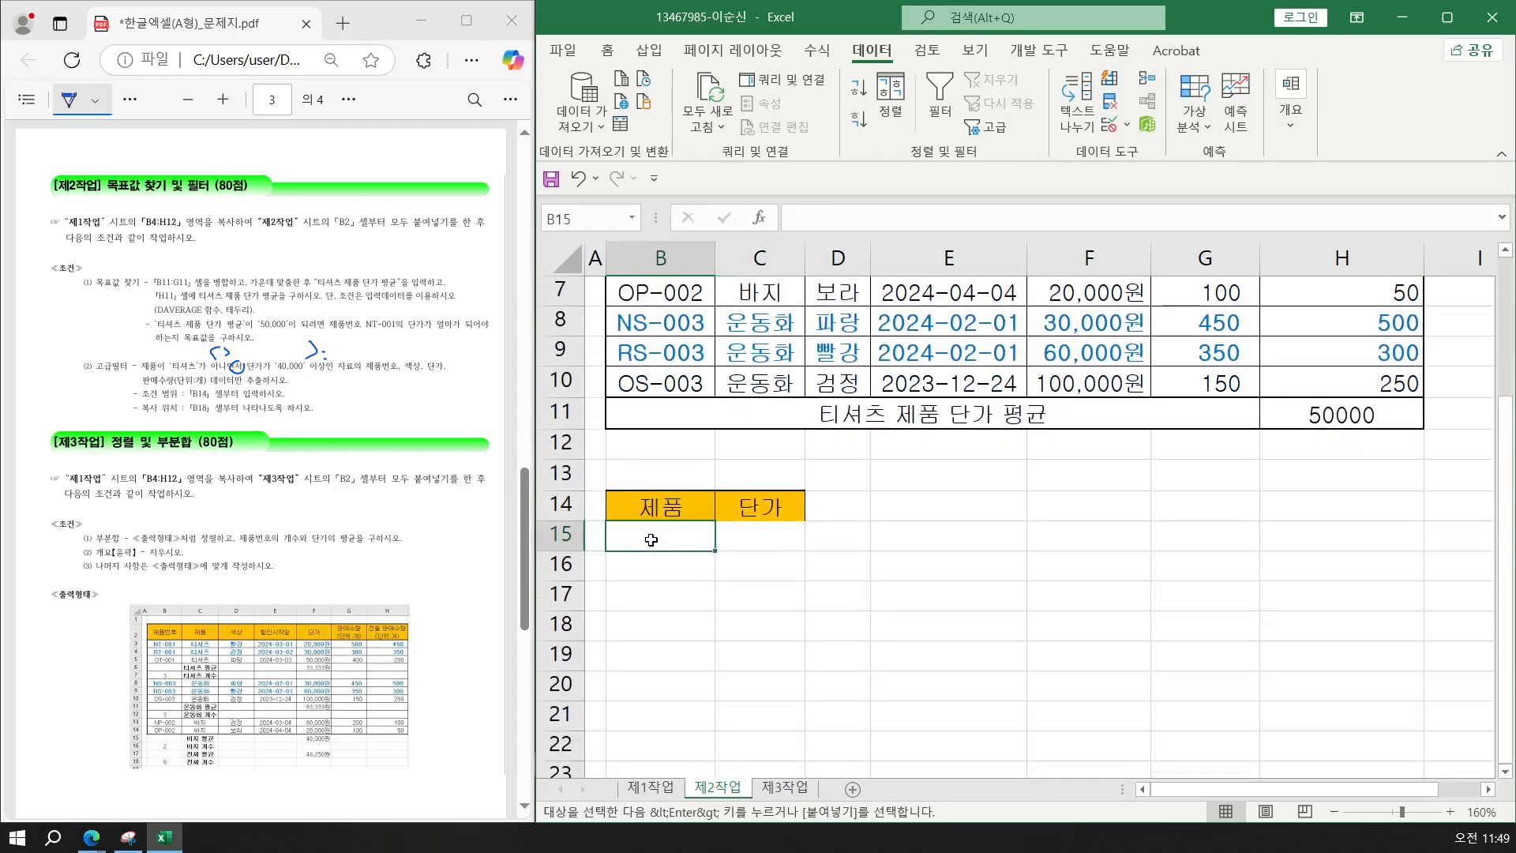
key(Return)
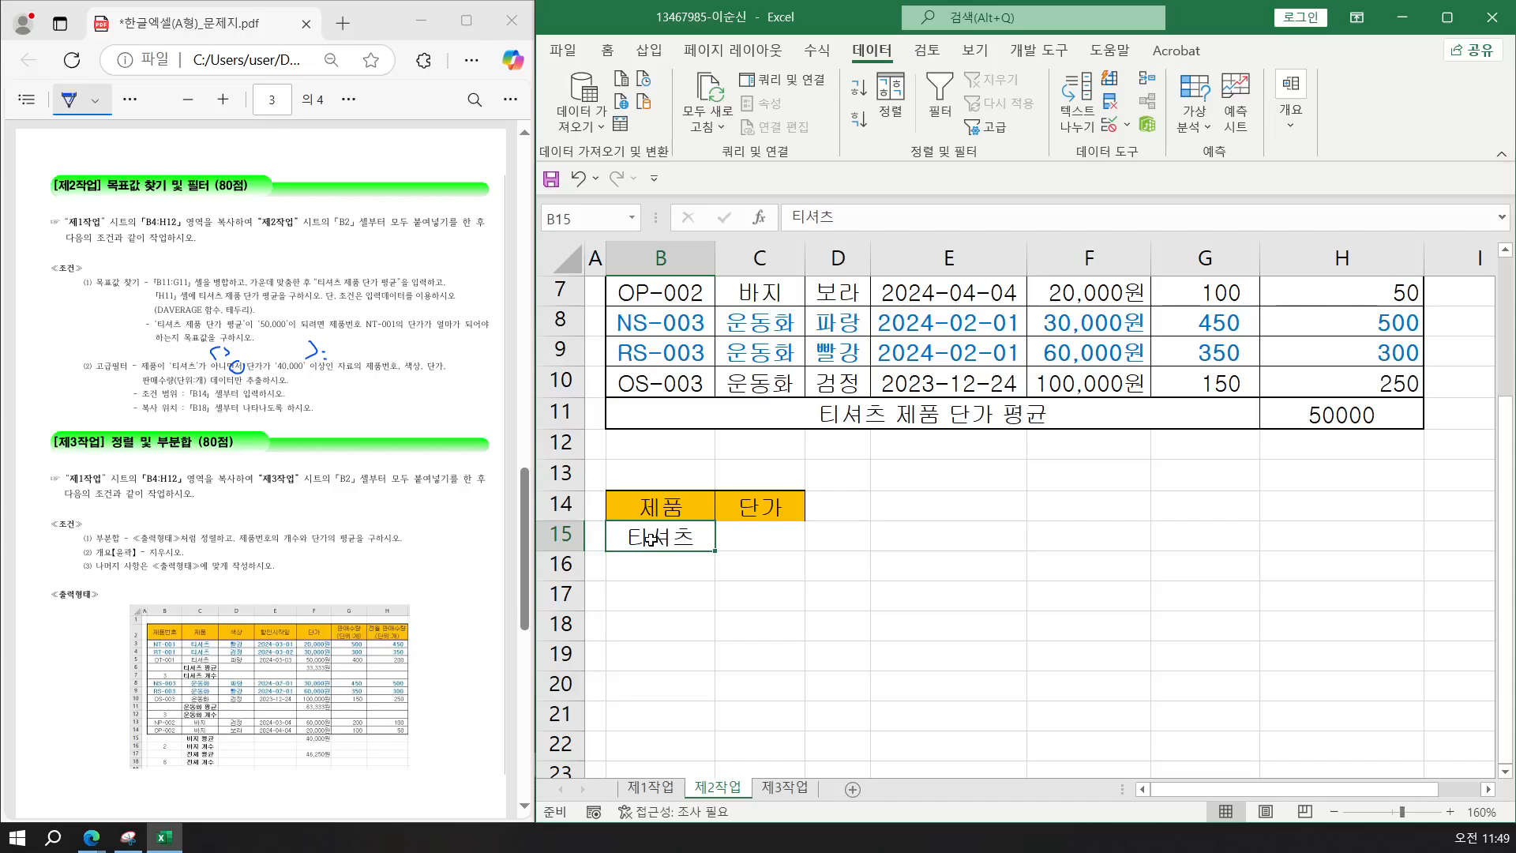
Enter the criterion >=40000 in C15 under the 단가 header.
click(755, 536)
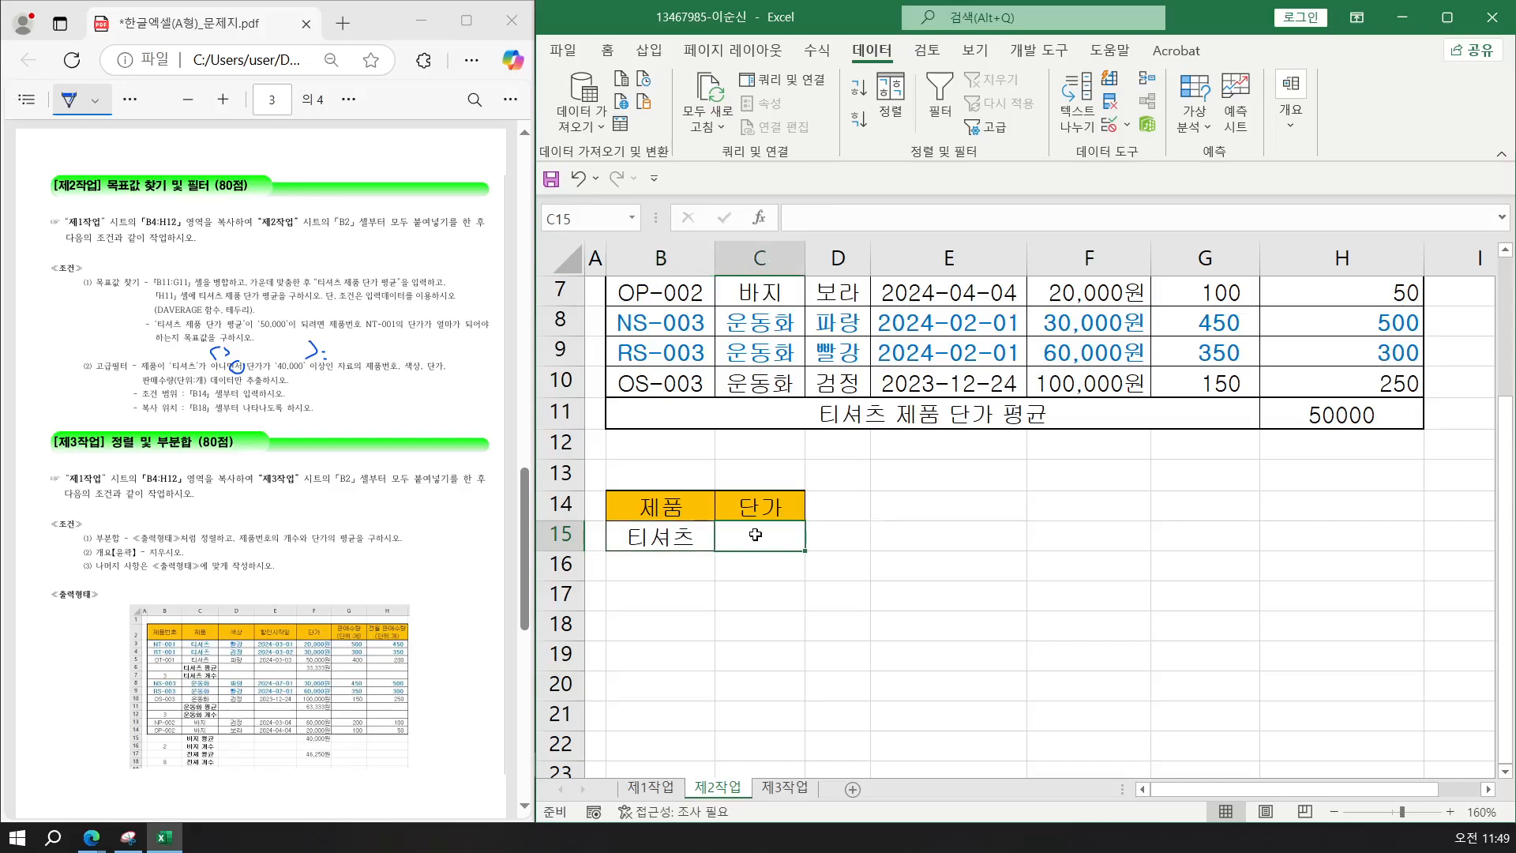
text(.=)
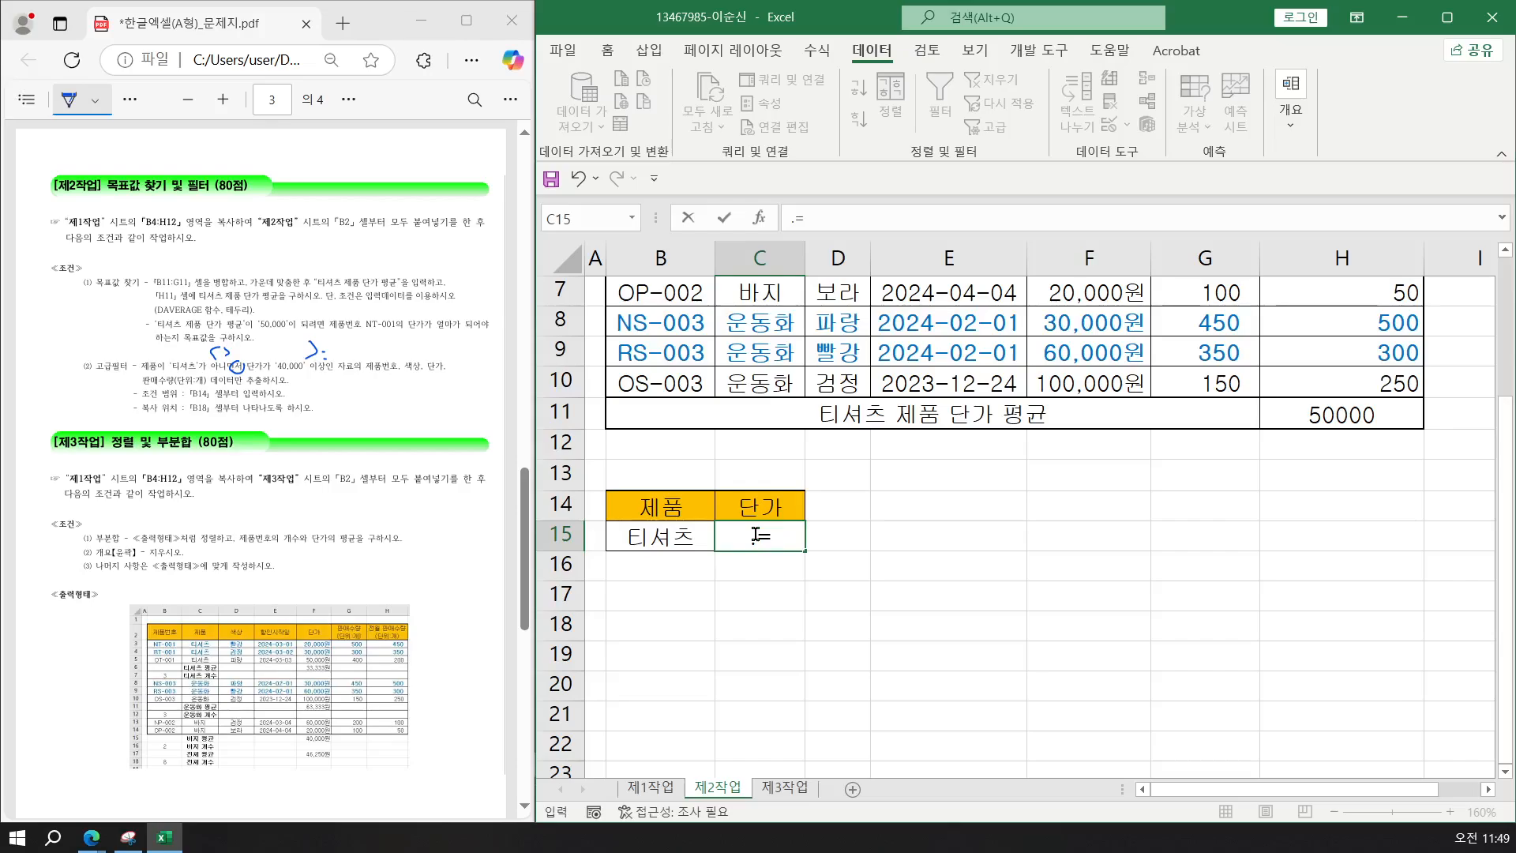
text(40000)
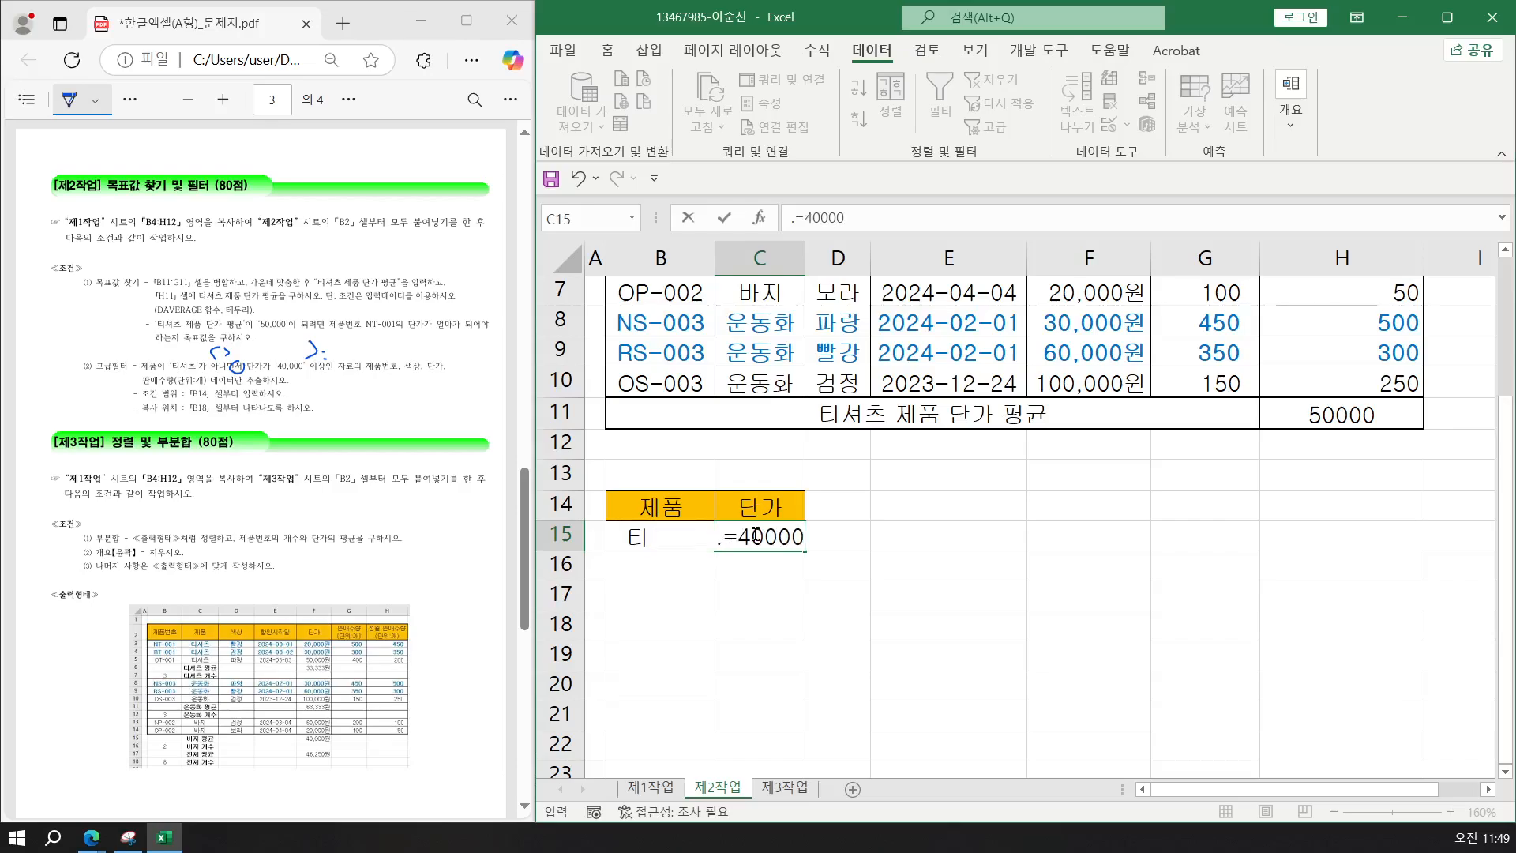
click(737, 535)
key(BackSpace)
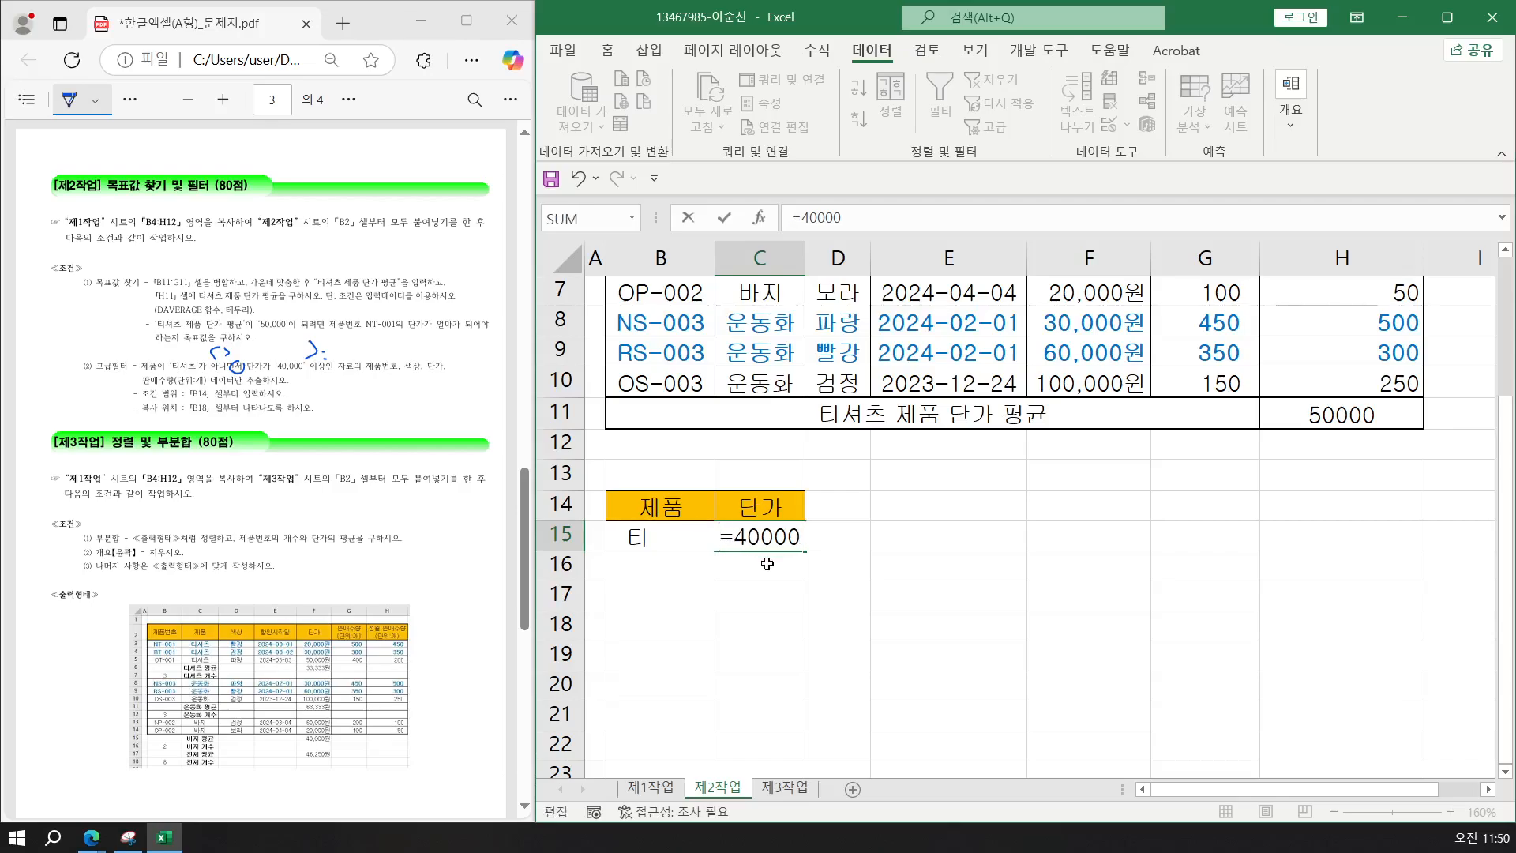
text(>)
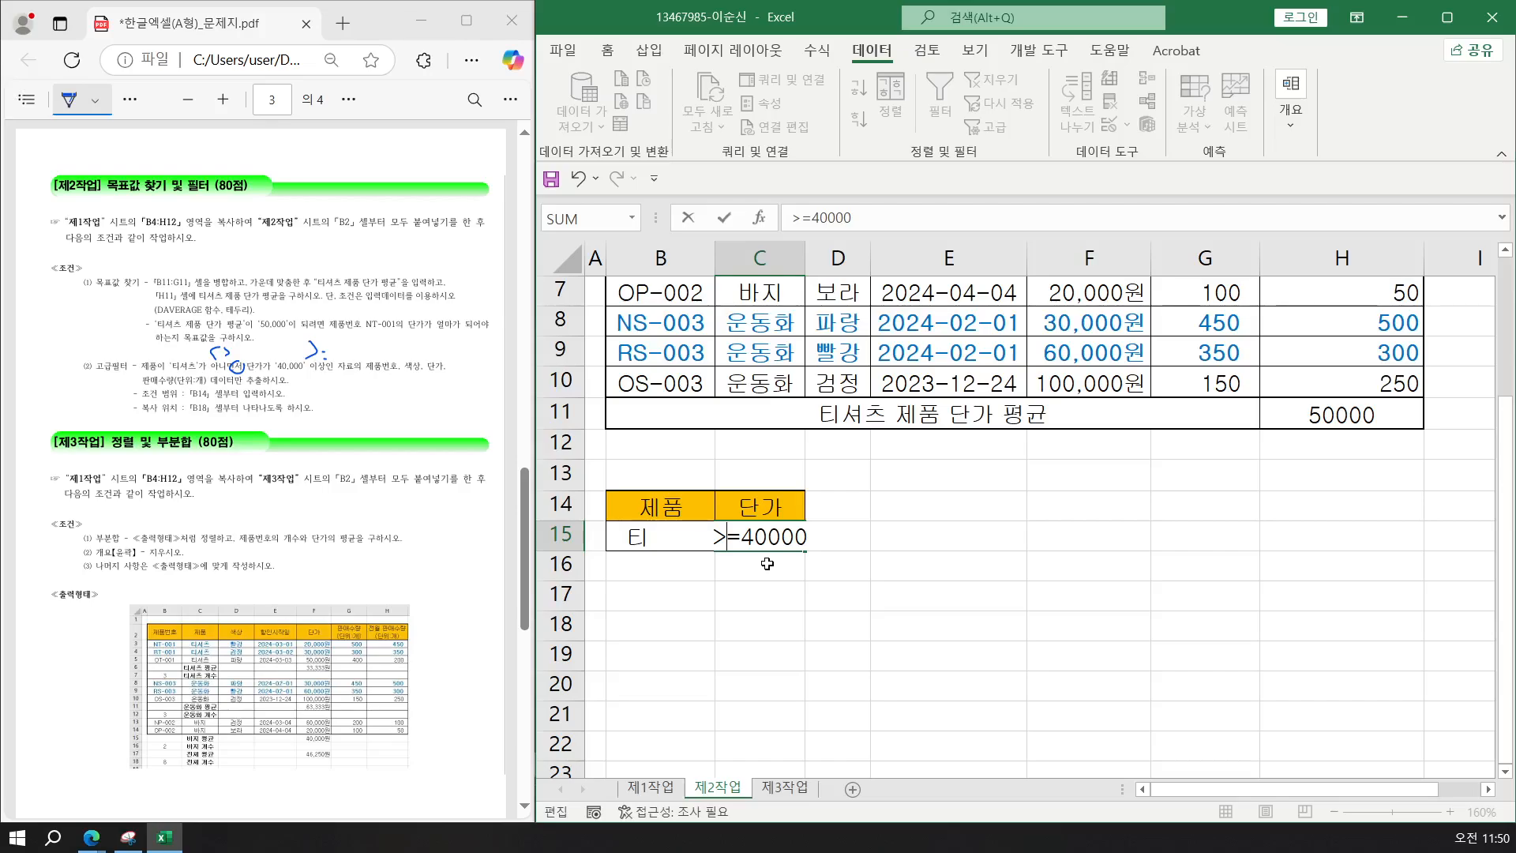
key(Return)
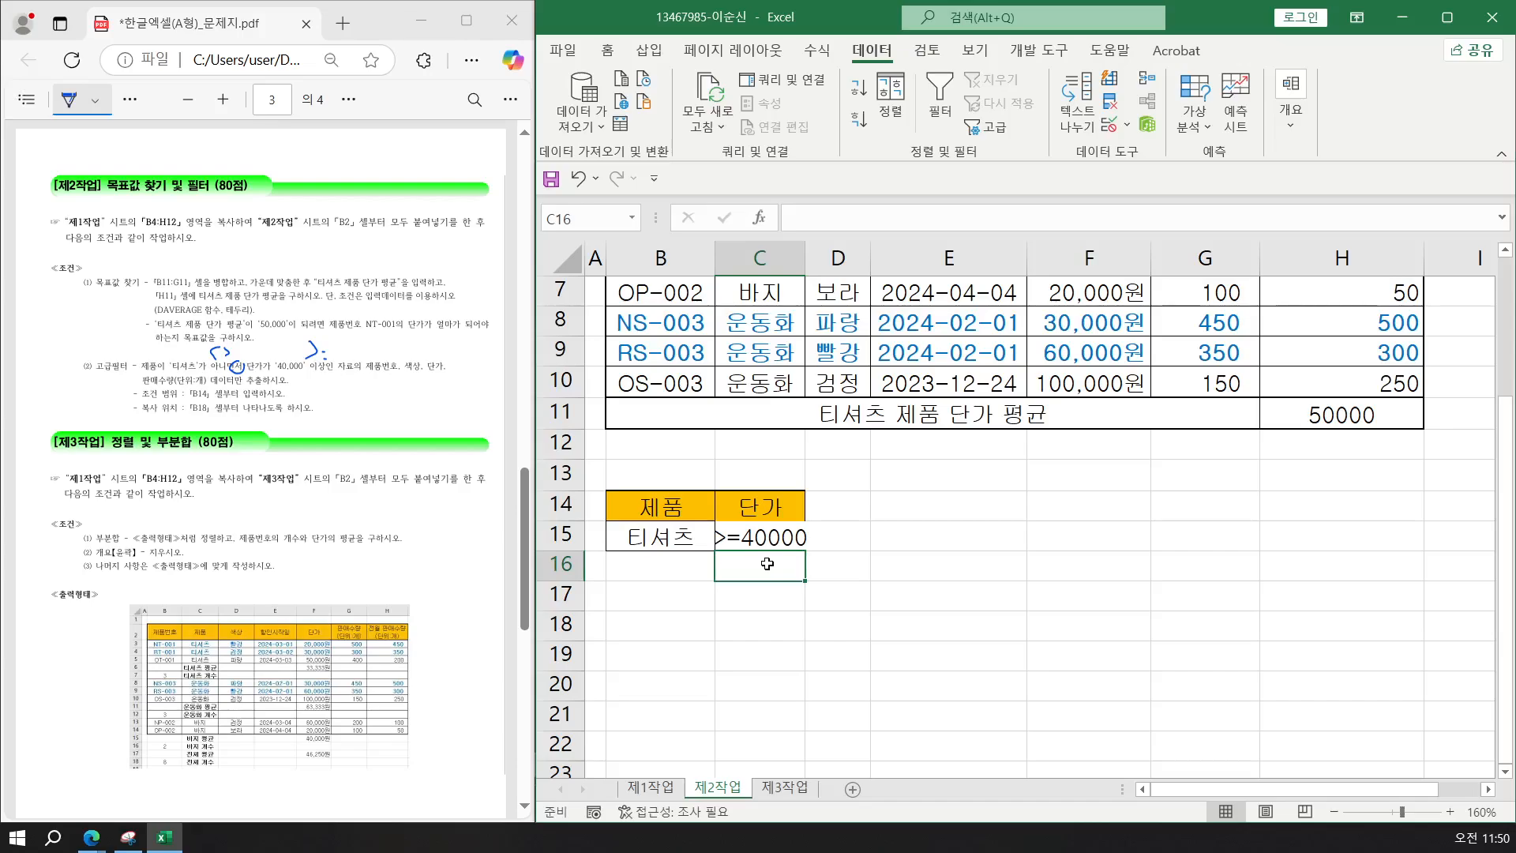
Change the 제품 criterion in B15 to <>티셔츠.
click(684, 570)
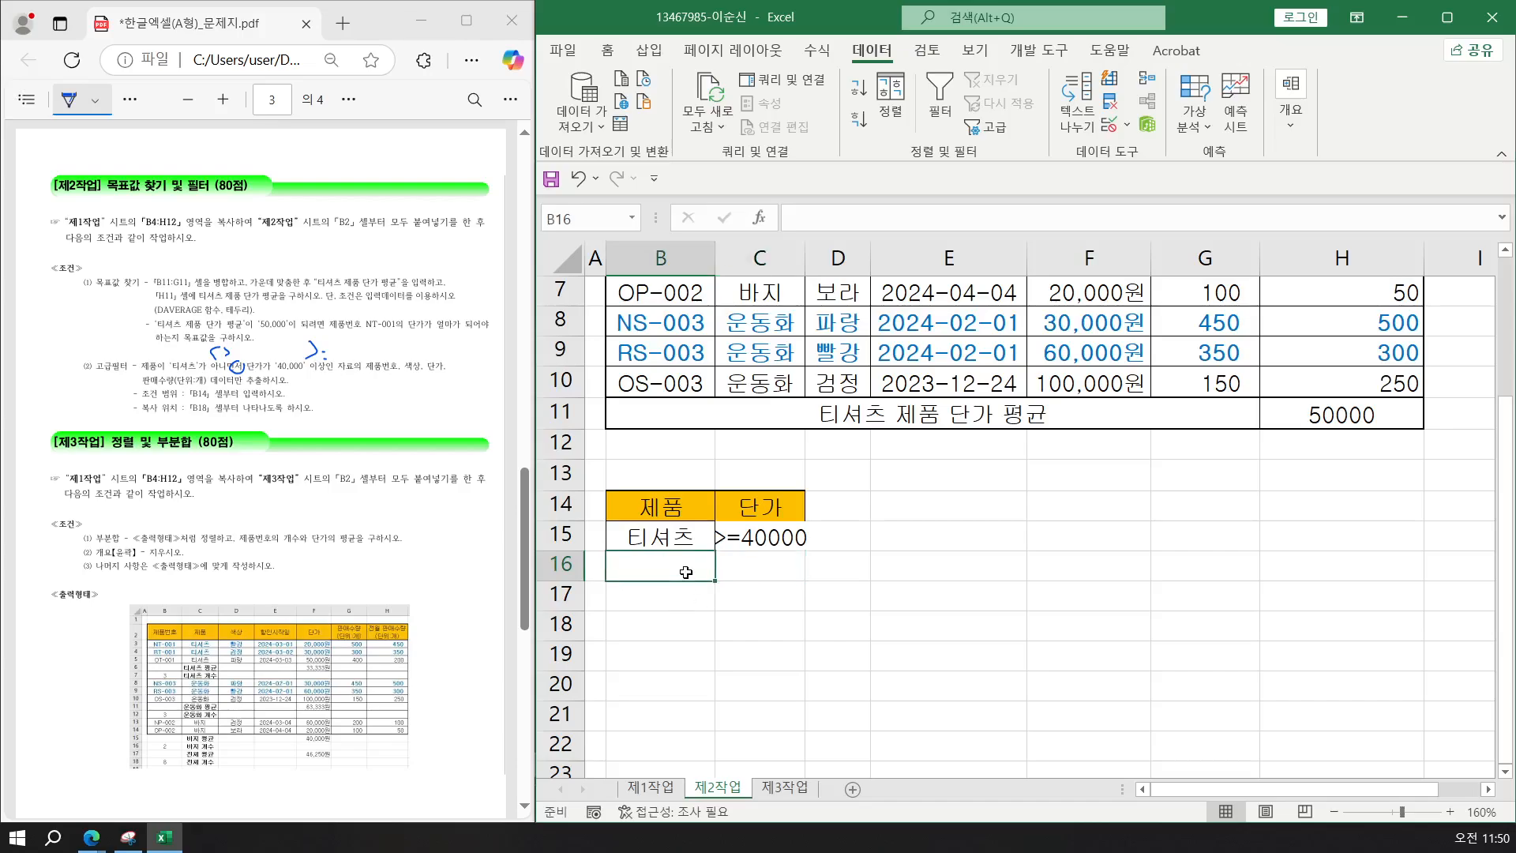
double_click(637, 537)
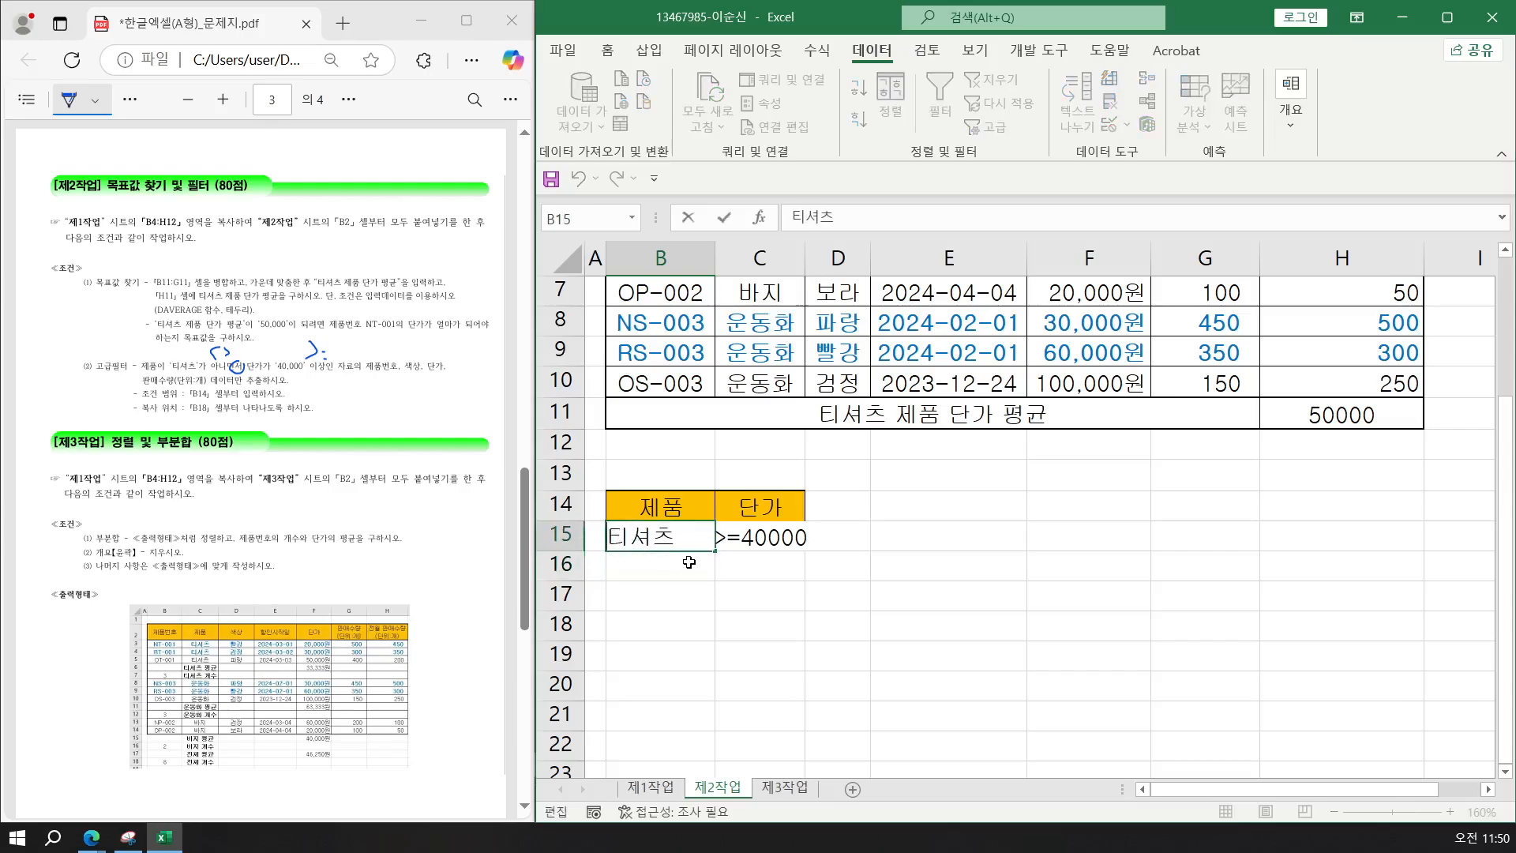
text(<>)
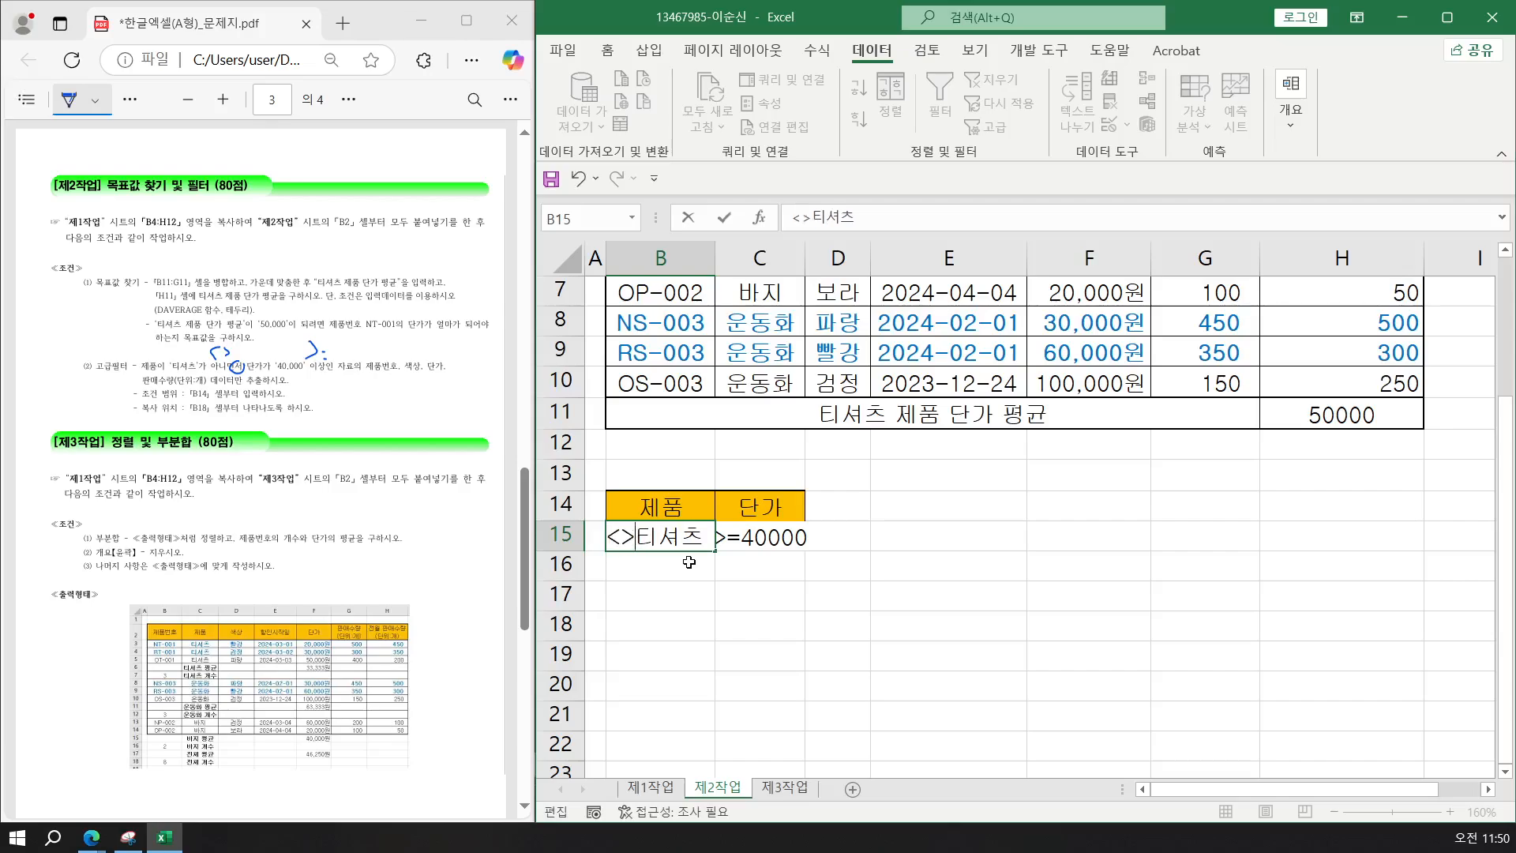
key(Return)
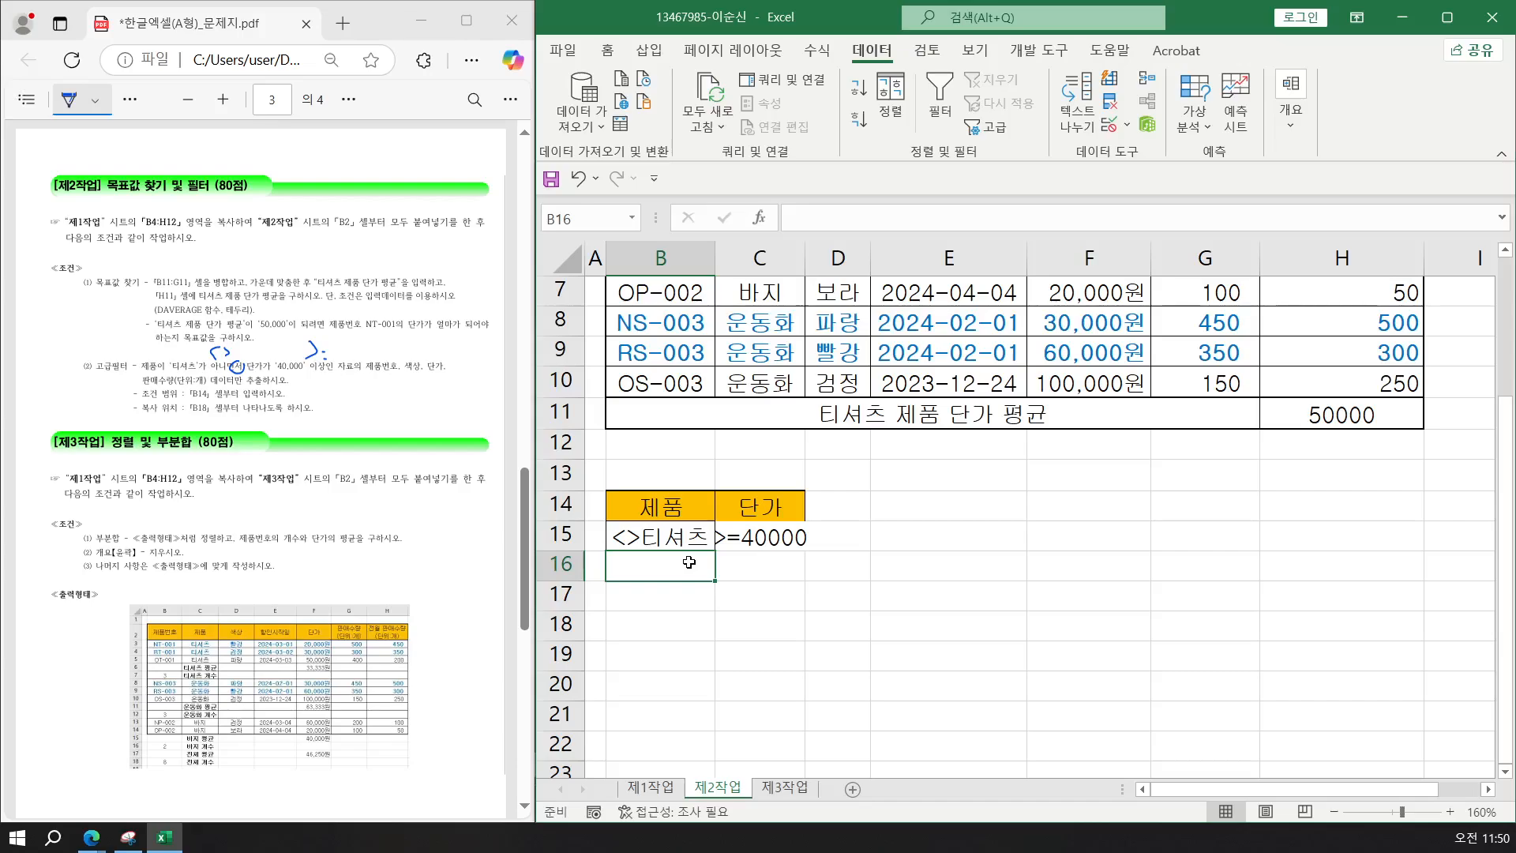
Copy the 제품번호, 색상, 단가 and 판매수량(단위:개) headers from row 2 to B18 as the filter's output headers.
scroll(690, 562, up, 2)
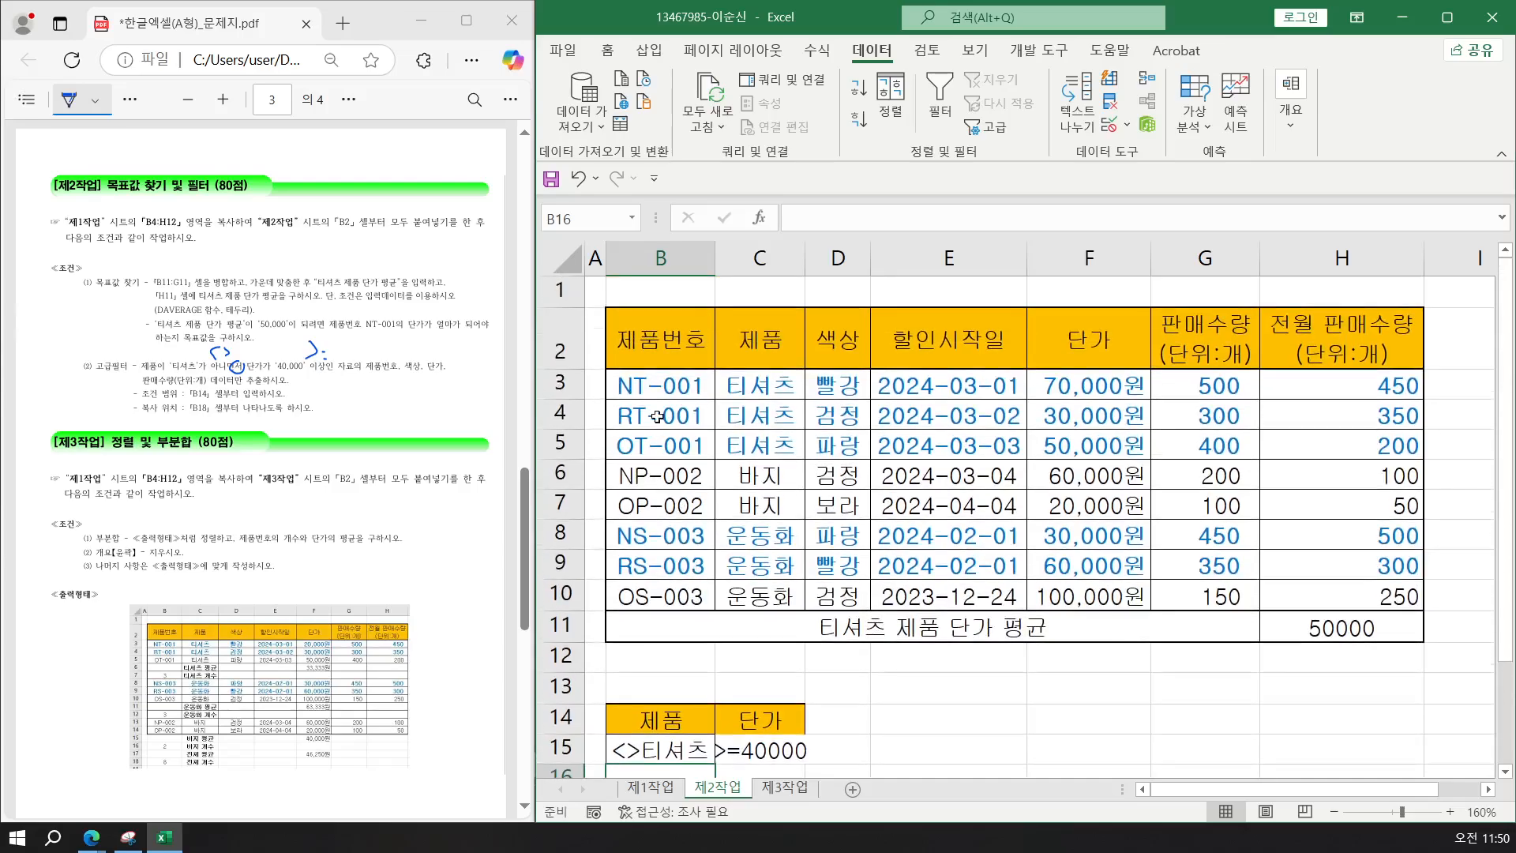
click(663, 332)
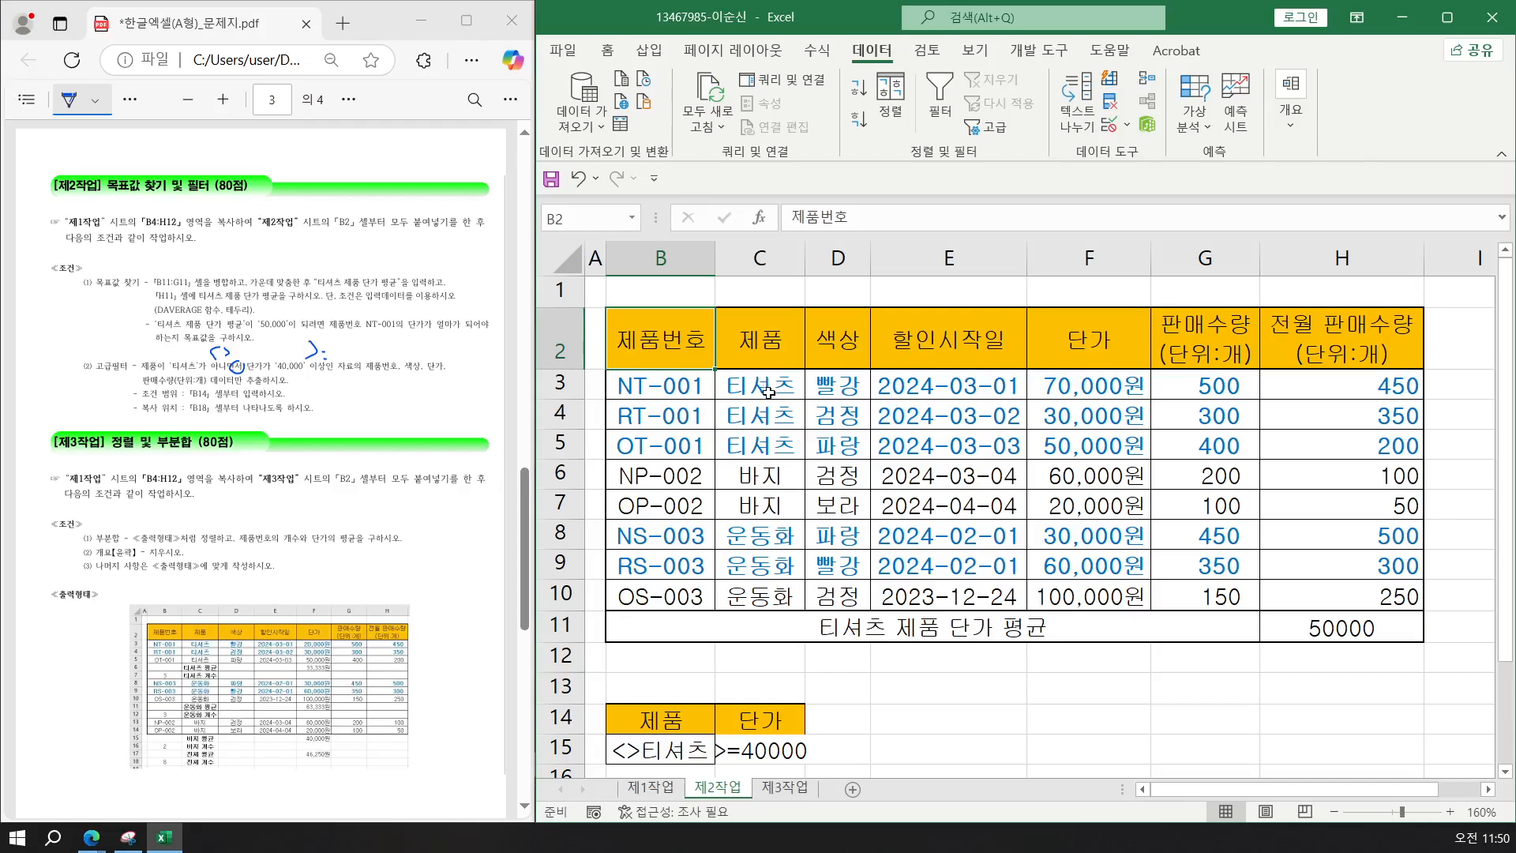
ctrl+click(833, 345)
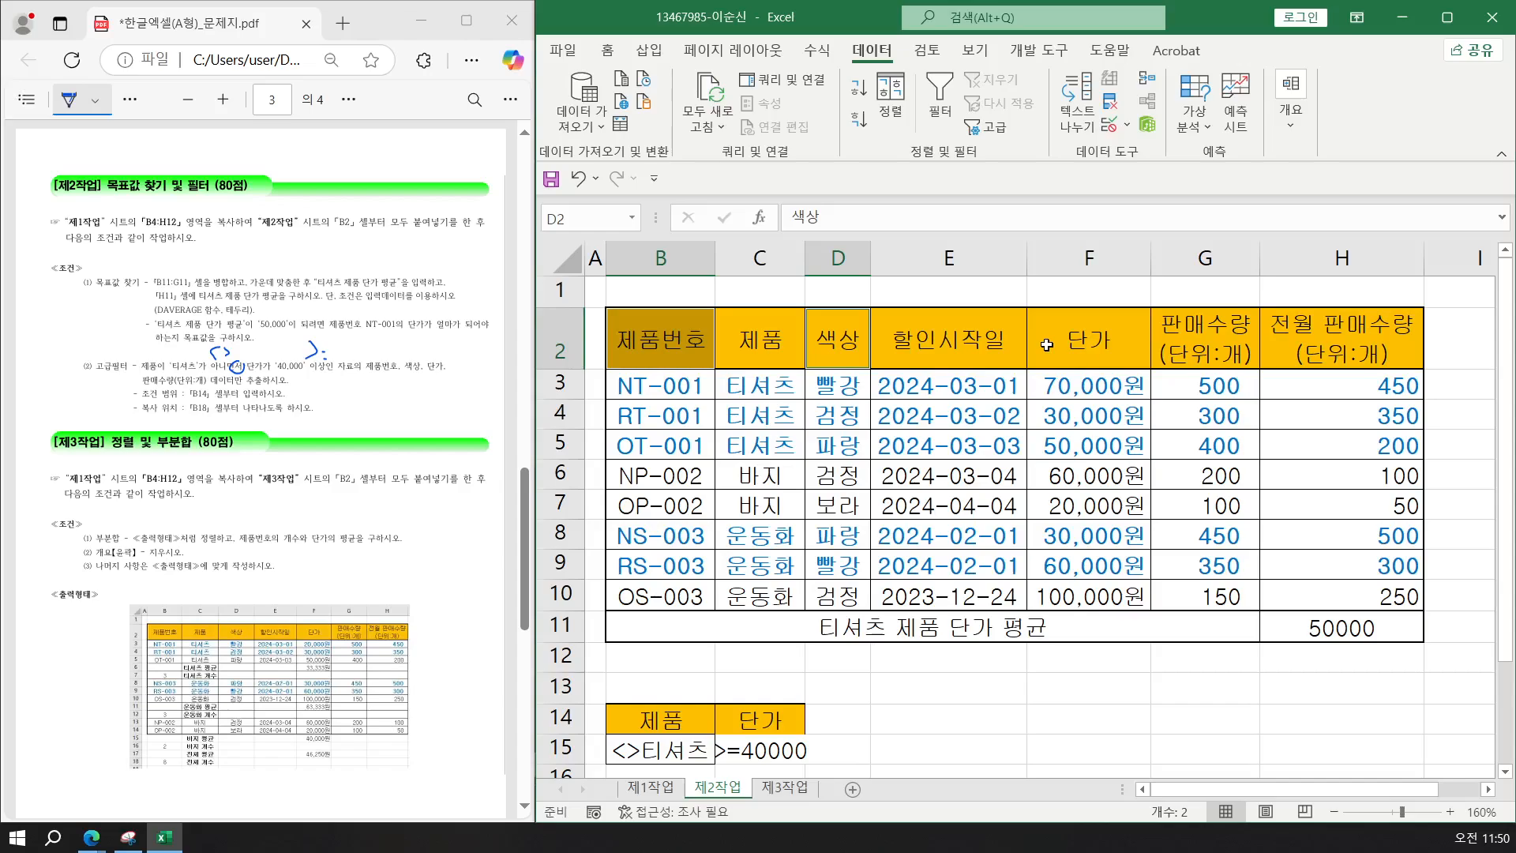
drag(1073, 348, 1190, 345)
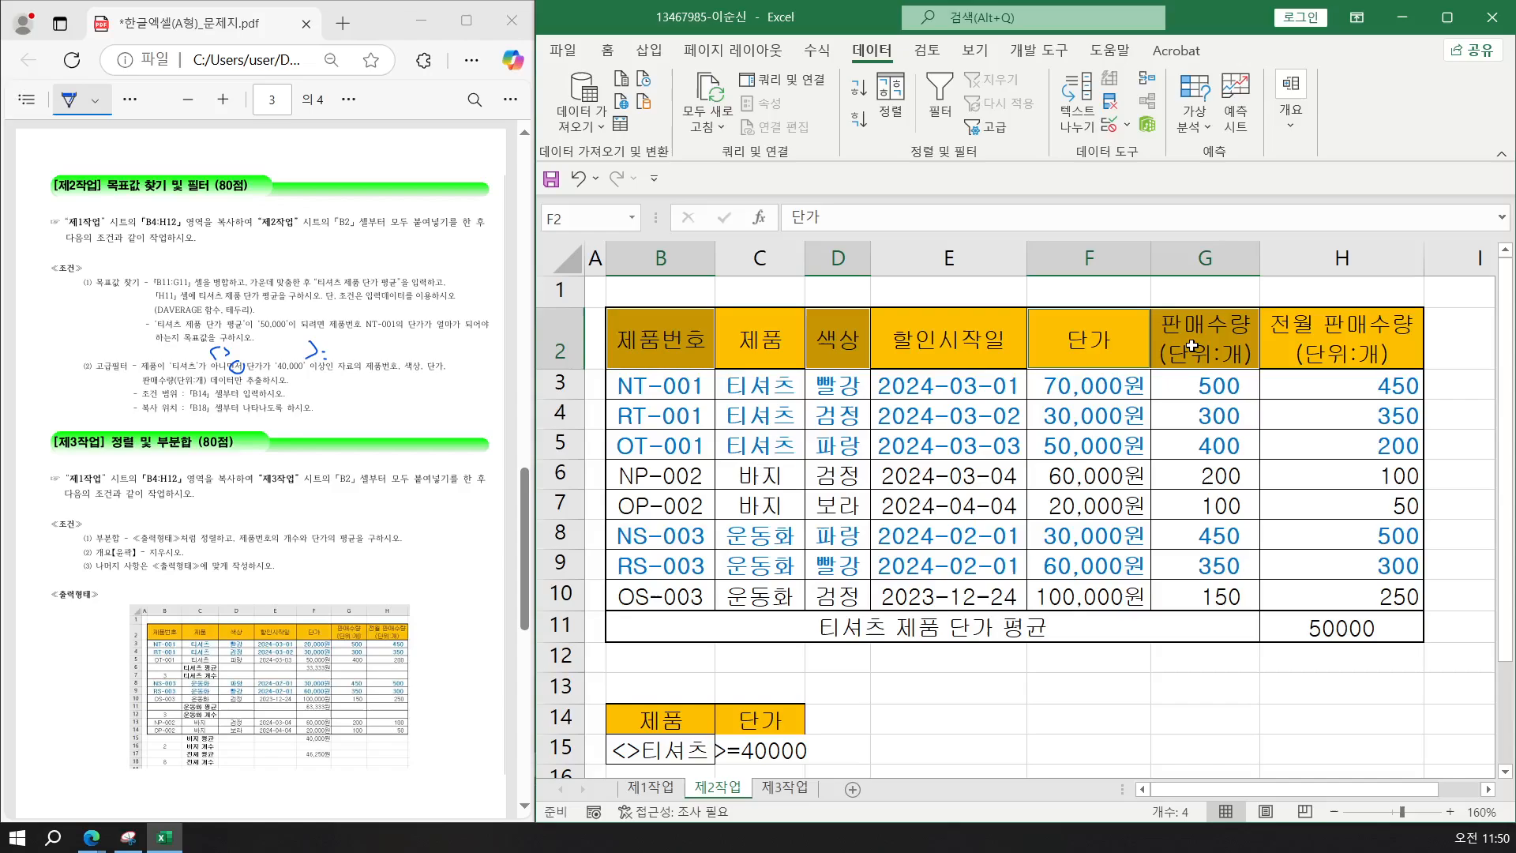
key(ctrl+c)
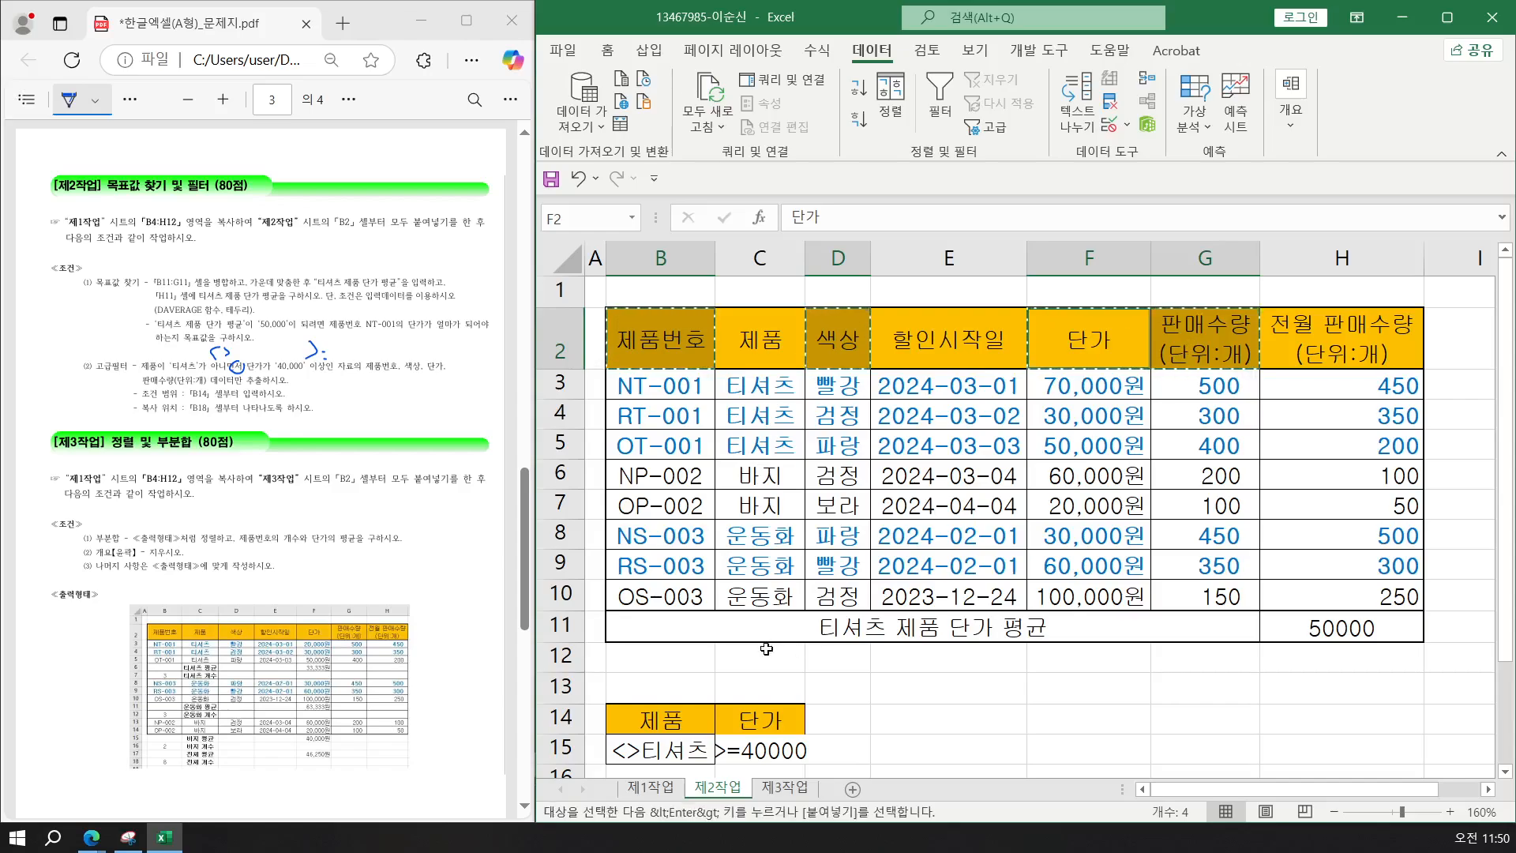
scroll(766, 649, down, 4)
click(660, 444)
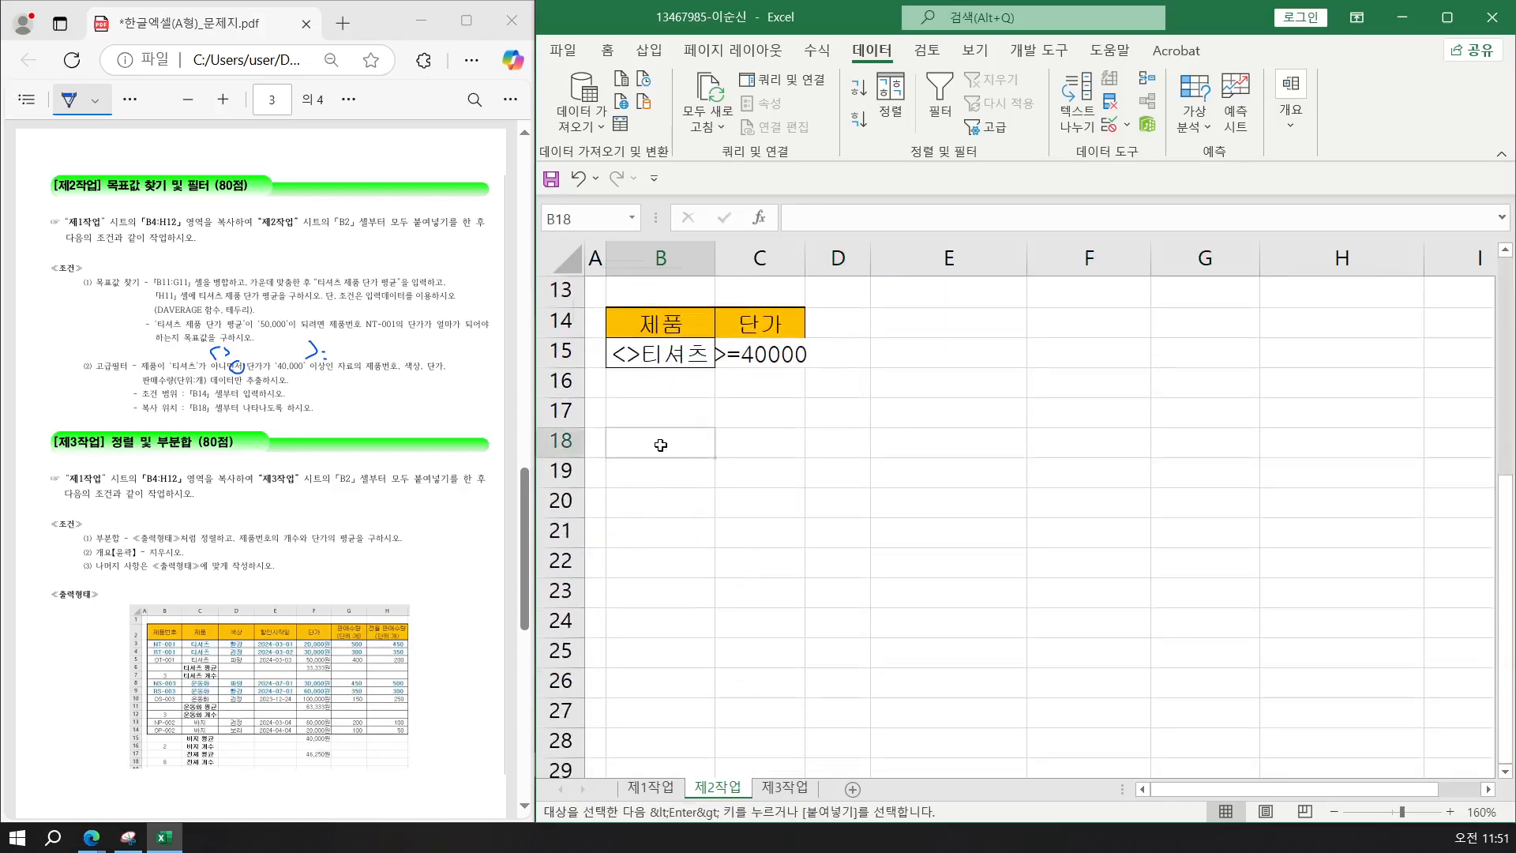
key(ctrl+v)
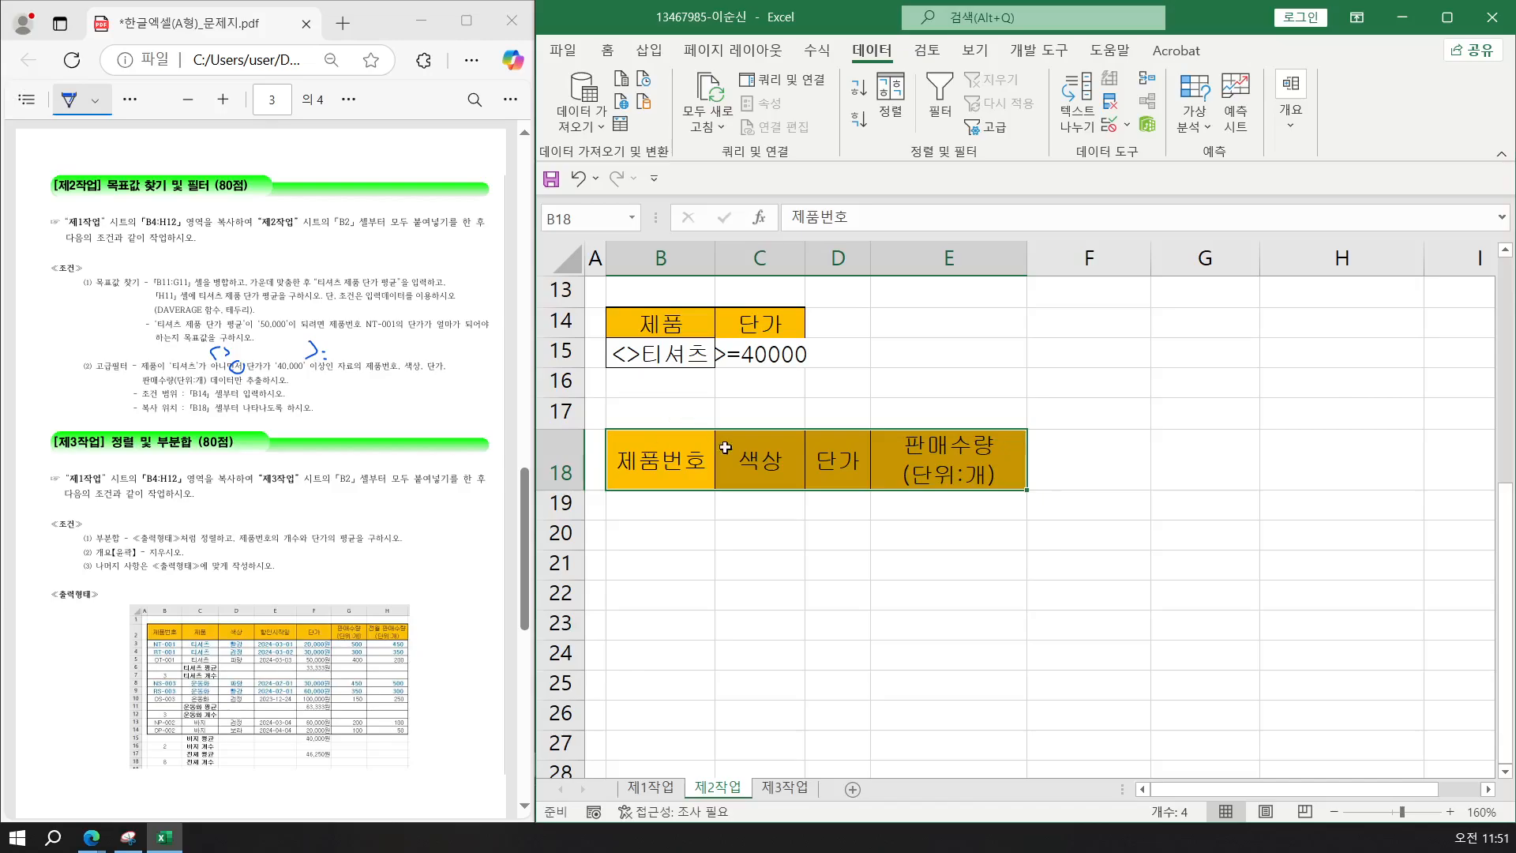
Start an Advanced Filter on the table range B2:H10, set to copy the results to another location.
scroll(742, 462, up, 2)
scroll(745, 462, up, 2)
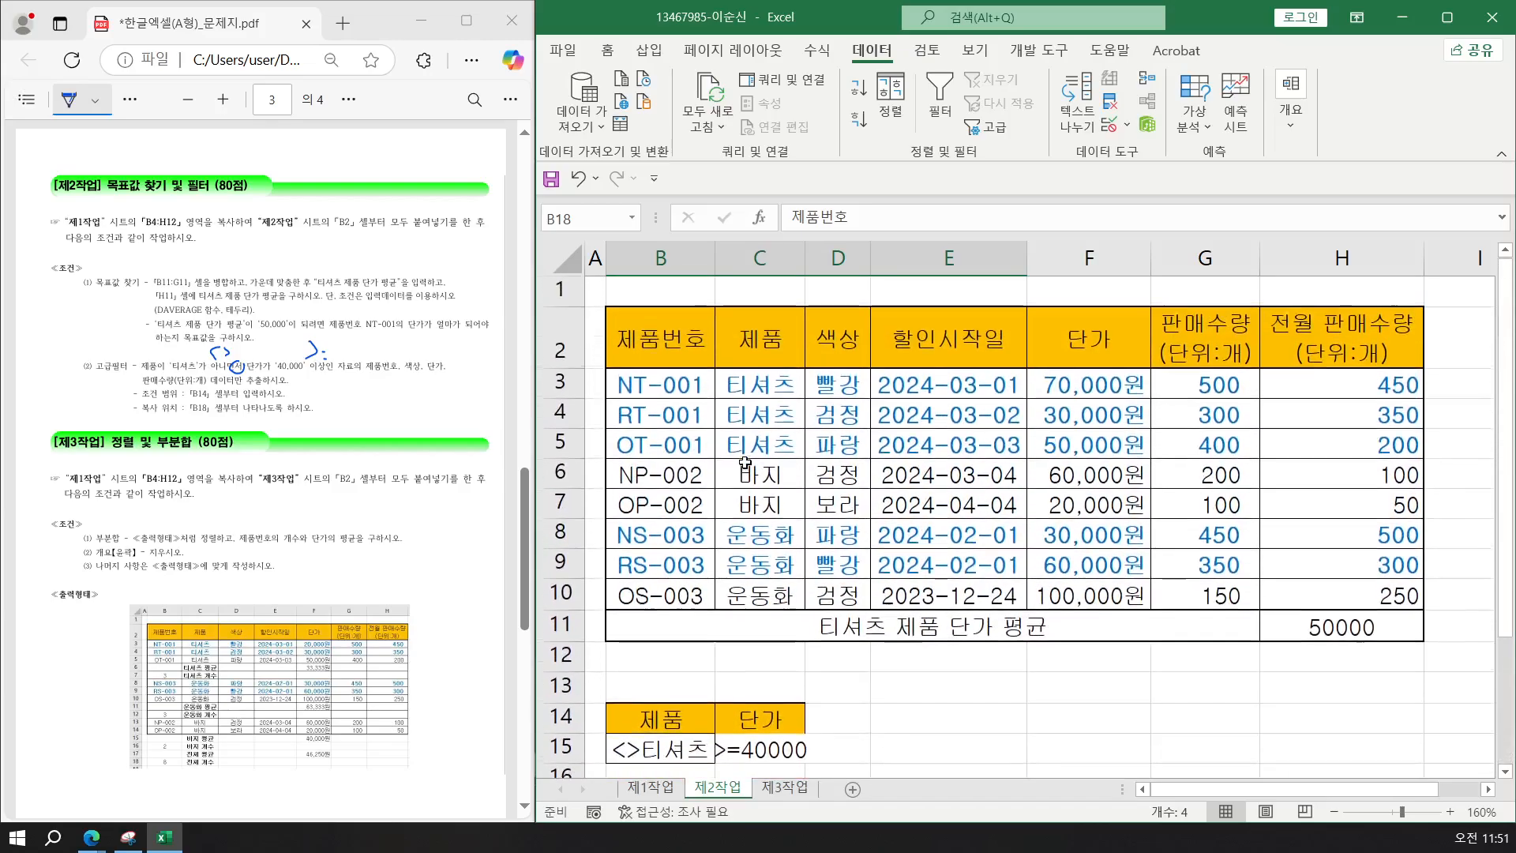
click(764, 445)
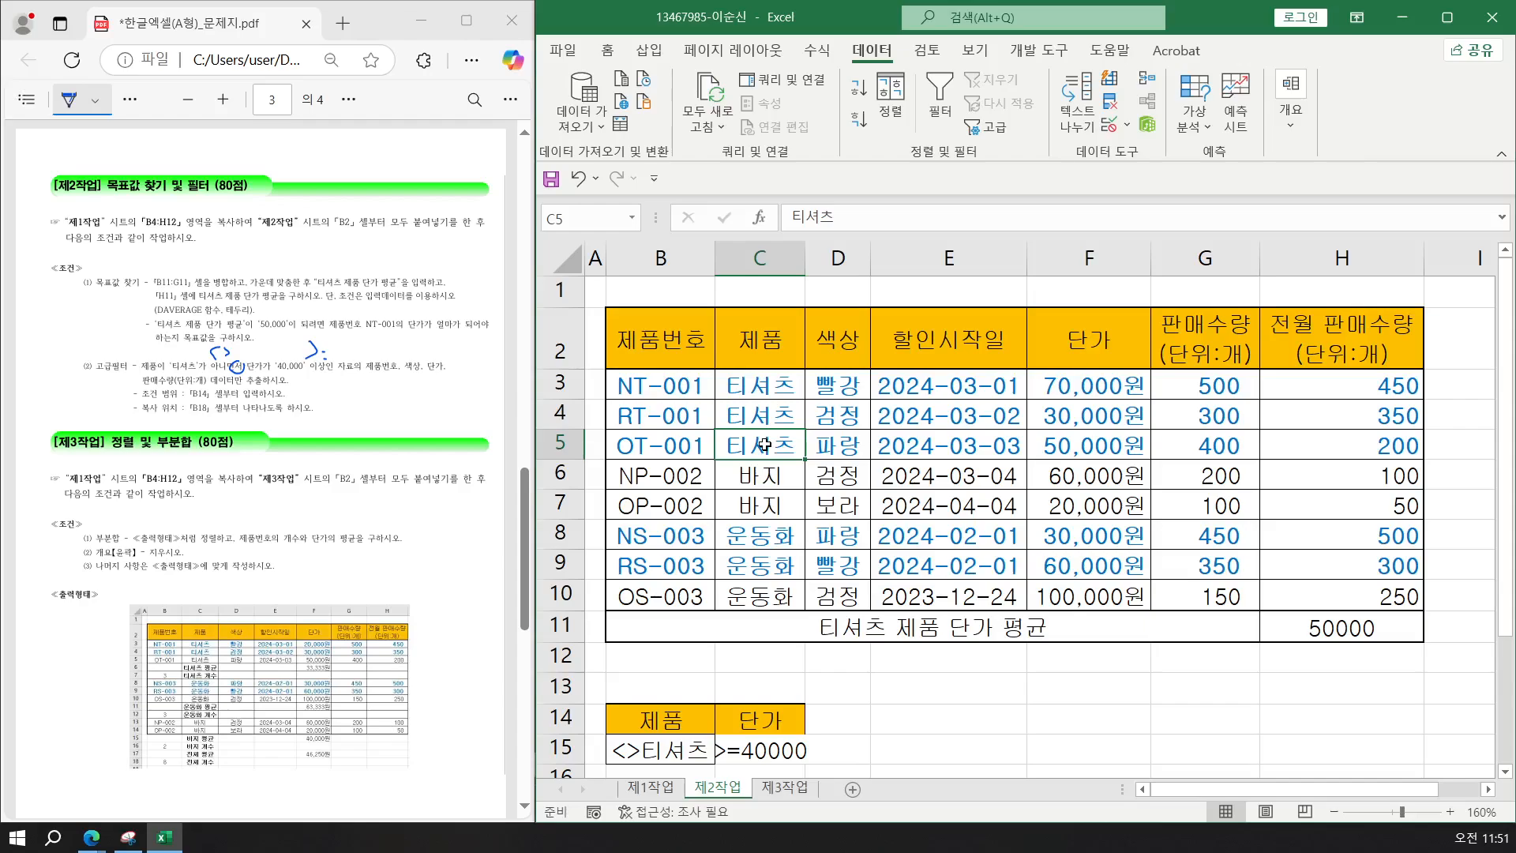
drag(673, 330, 1275, 588)
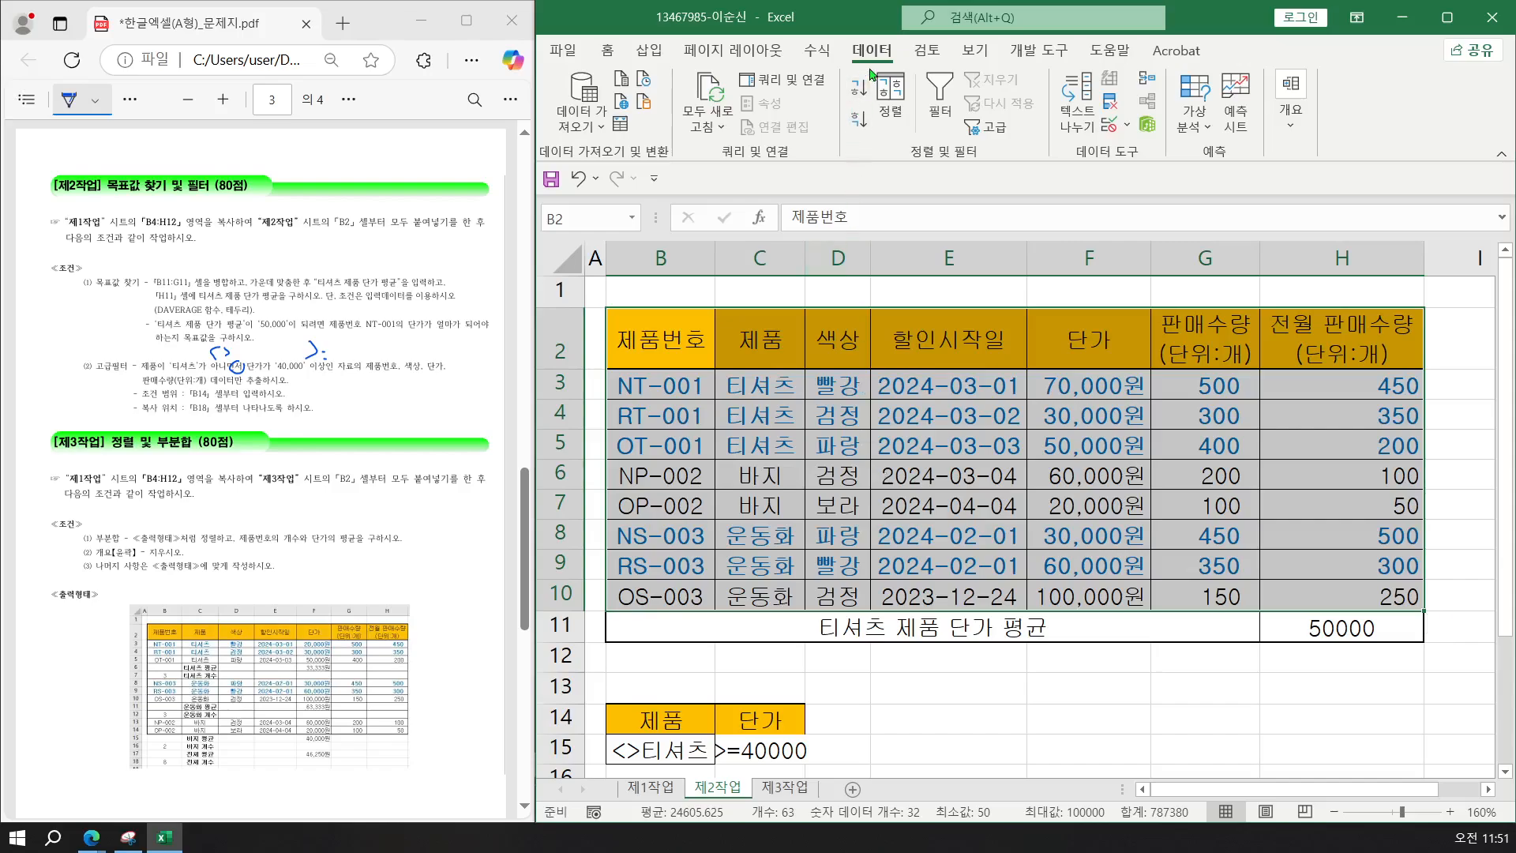
click(994, 129)
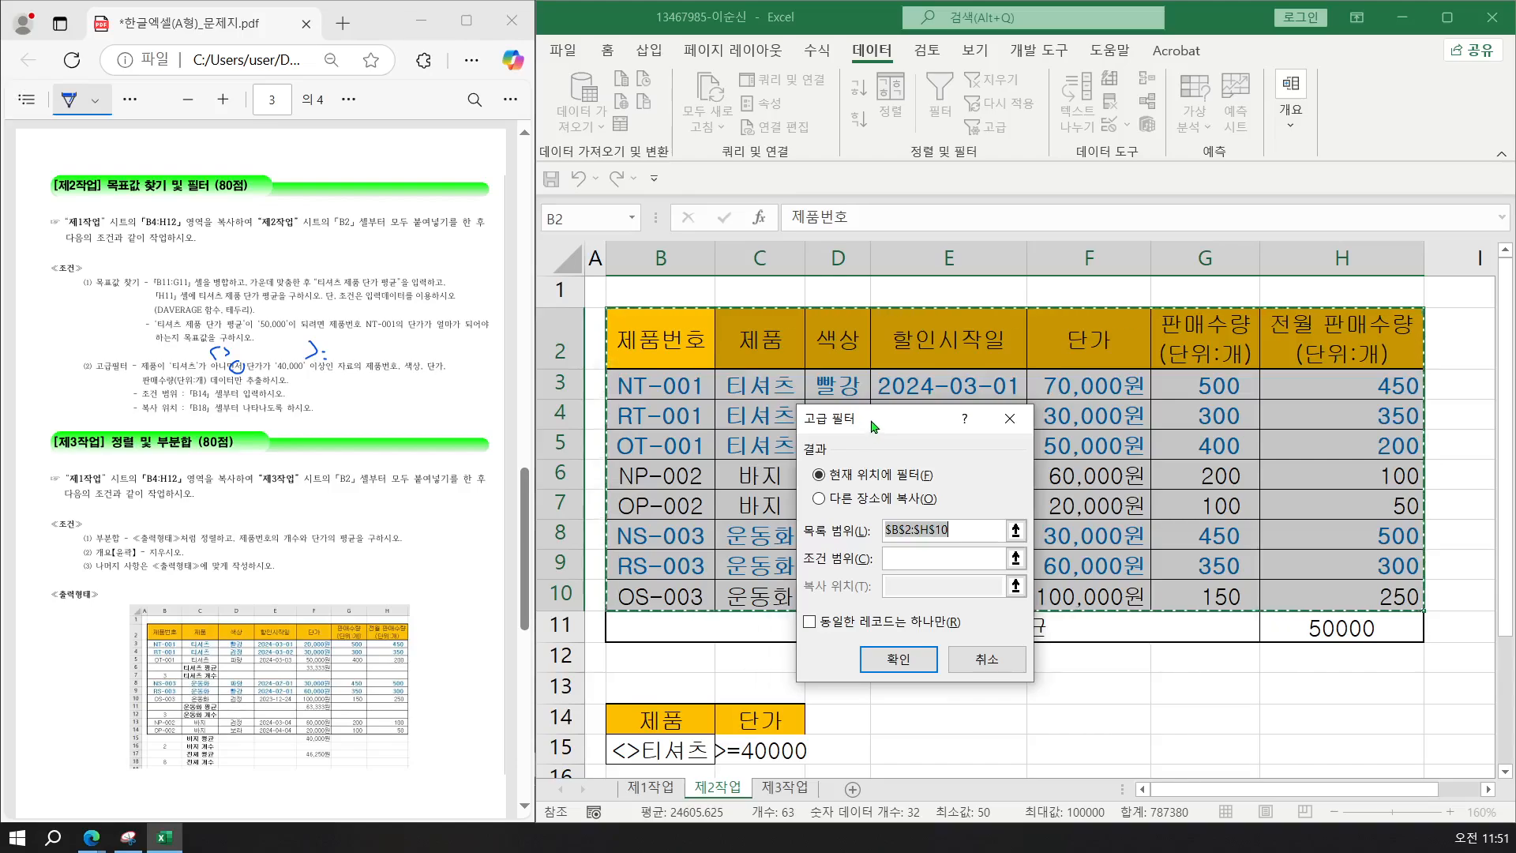
drag(874, 427, 941, 254)
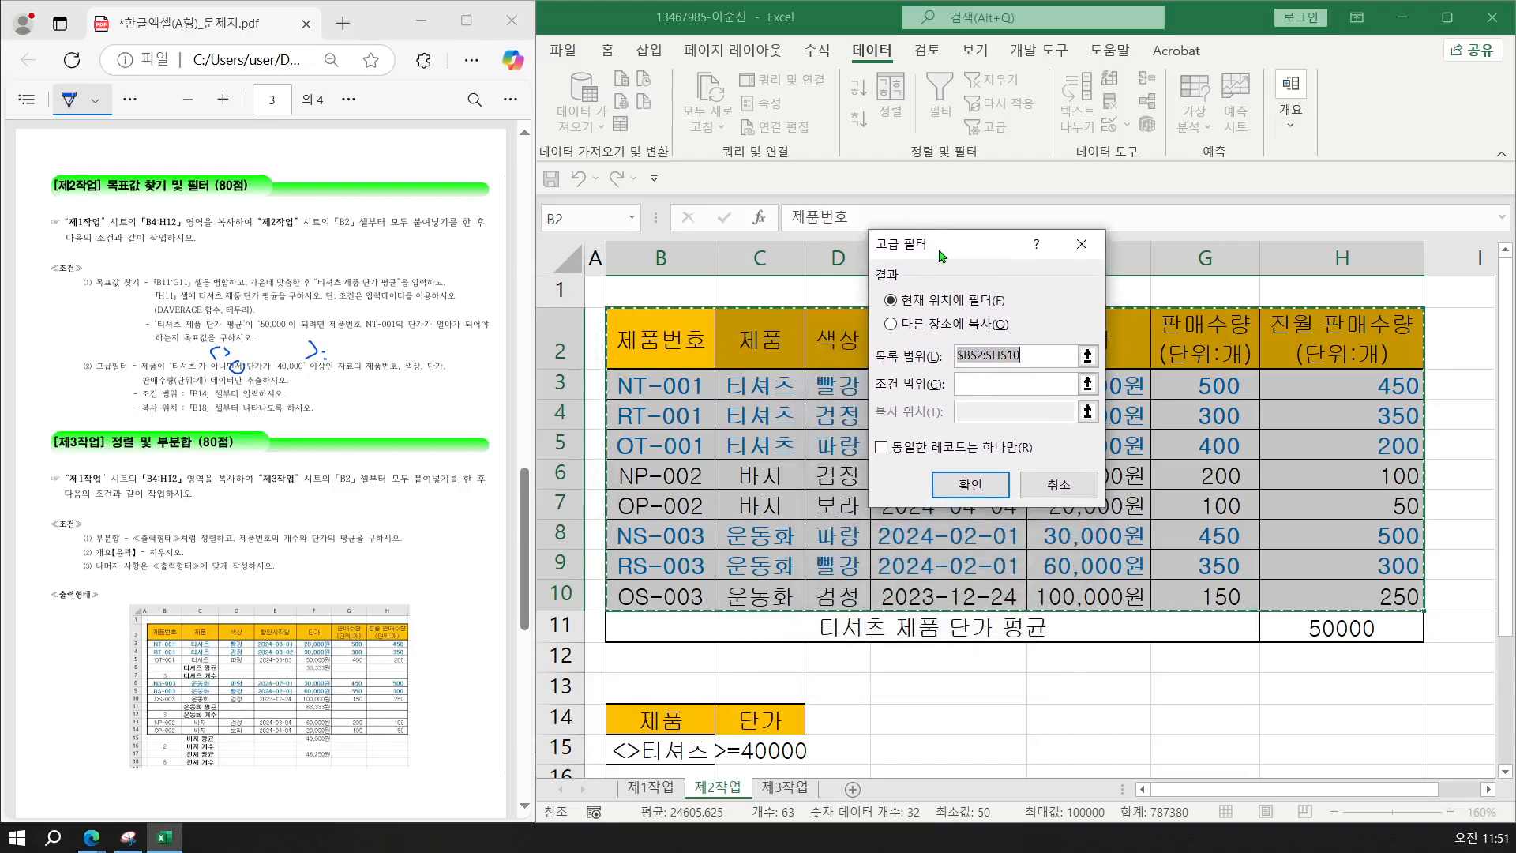
click(924, 326)
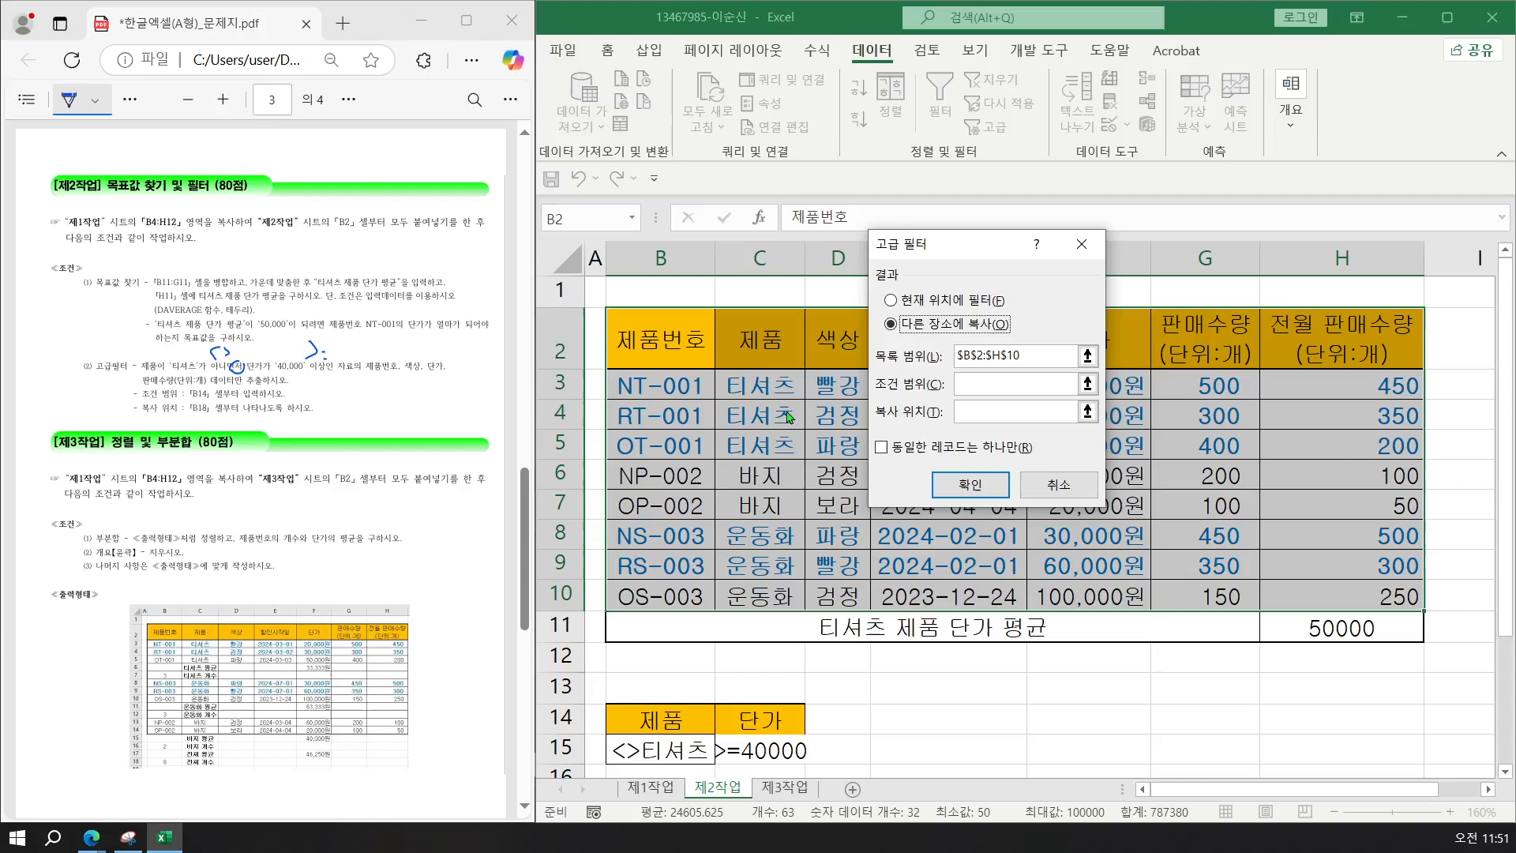
Set the filter's criteria range to B14:C15 and its copy destination to B18:E18, and run it.
click(992, 378)
click(961, 388)
click(965, 383)
scroll(725, 442, down, 2)
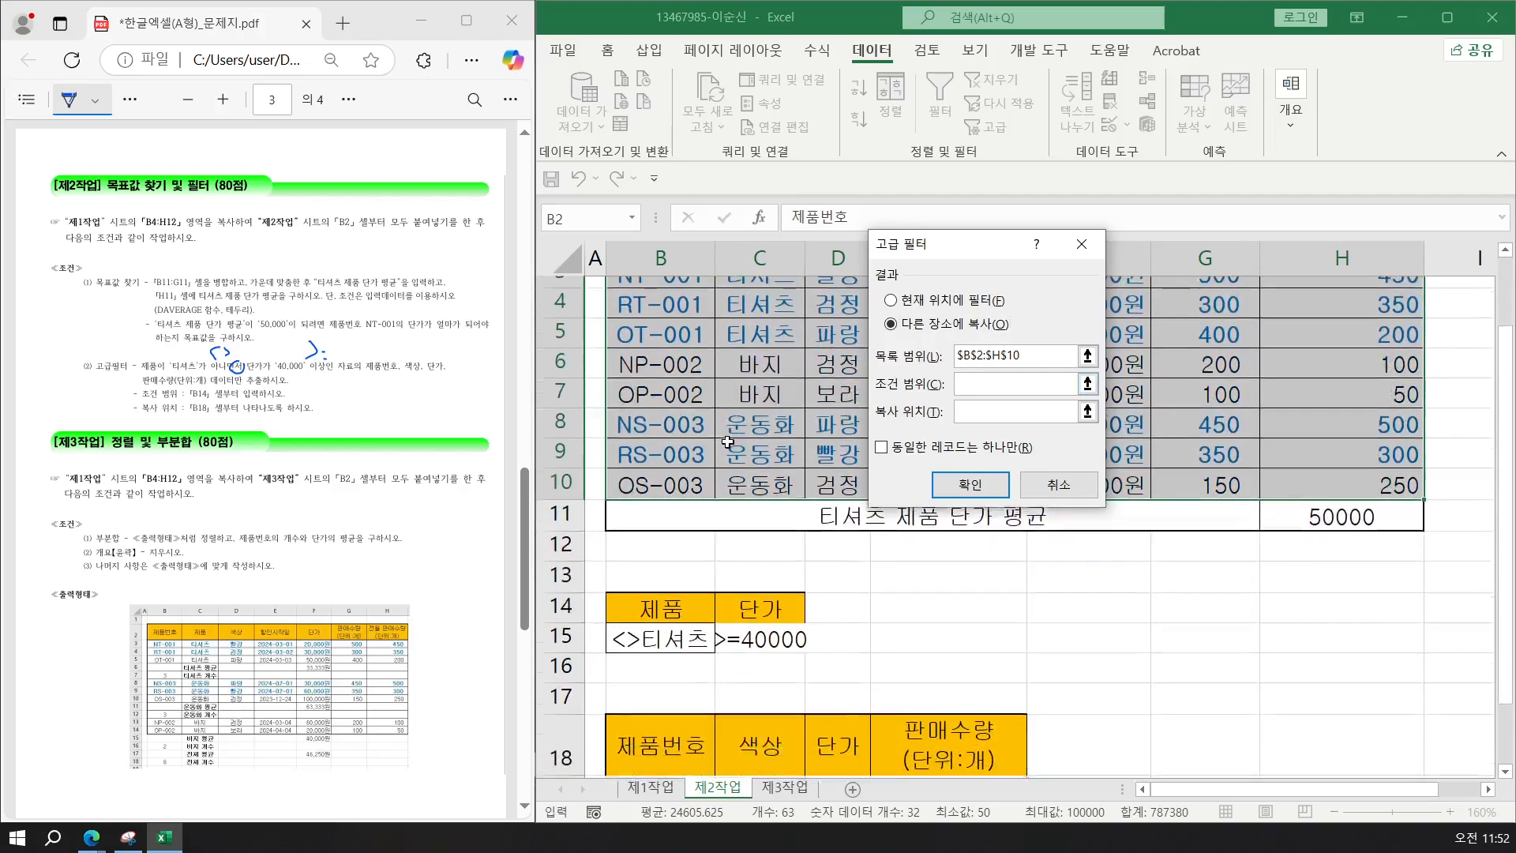
drag(661, 507, 742, 537)
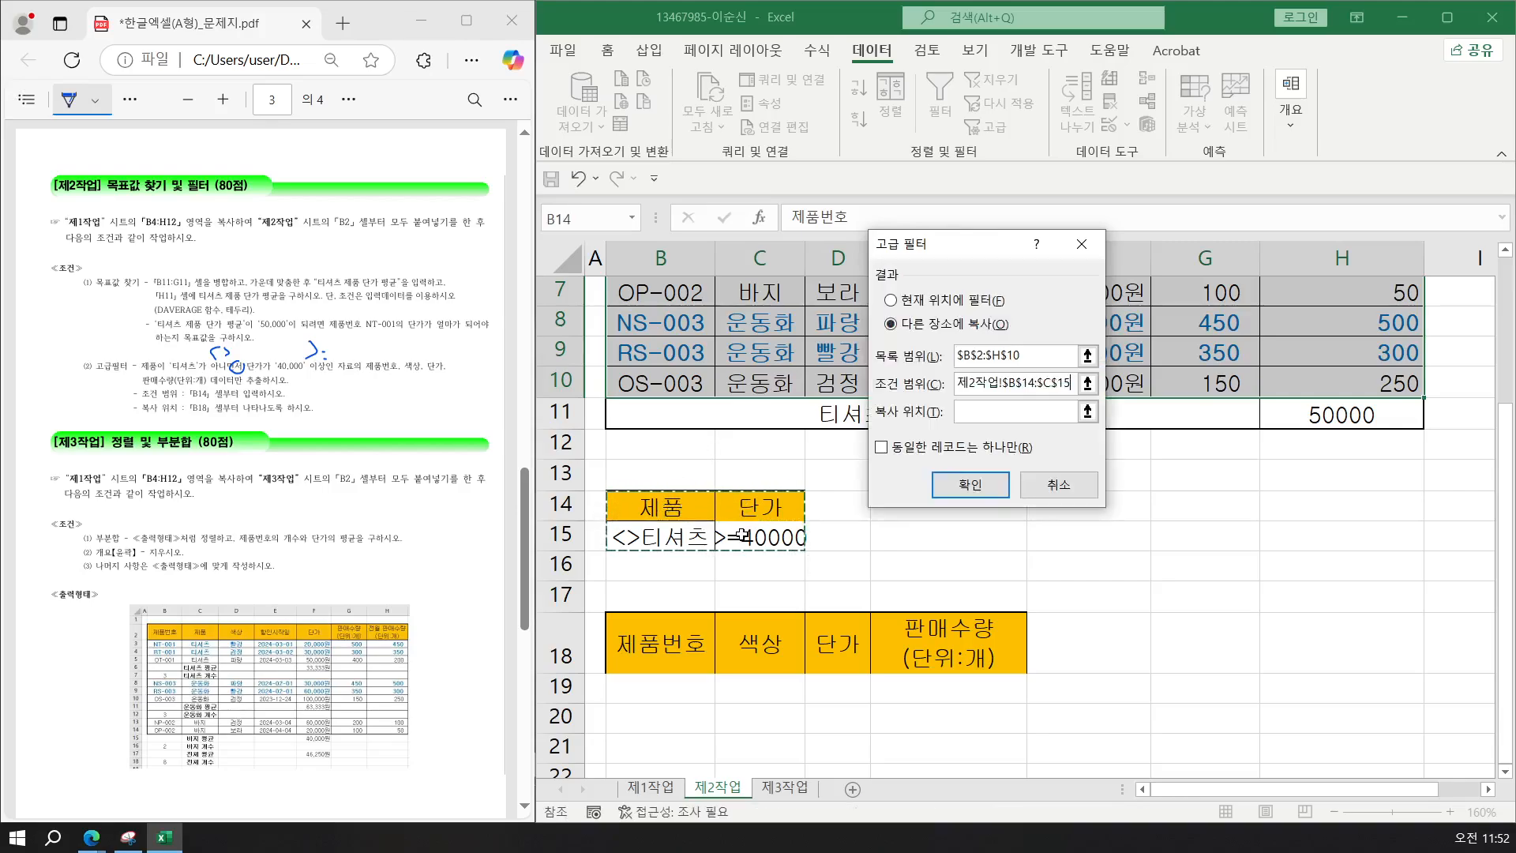
click(960, 417)
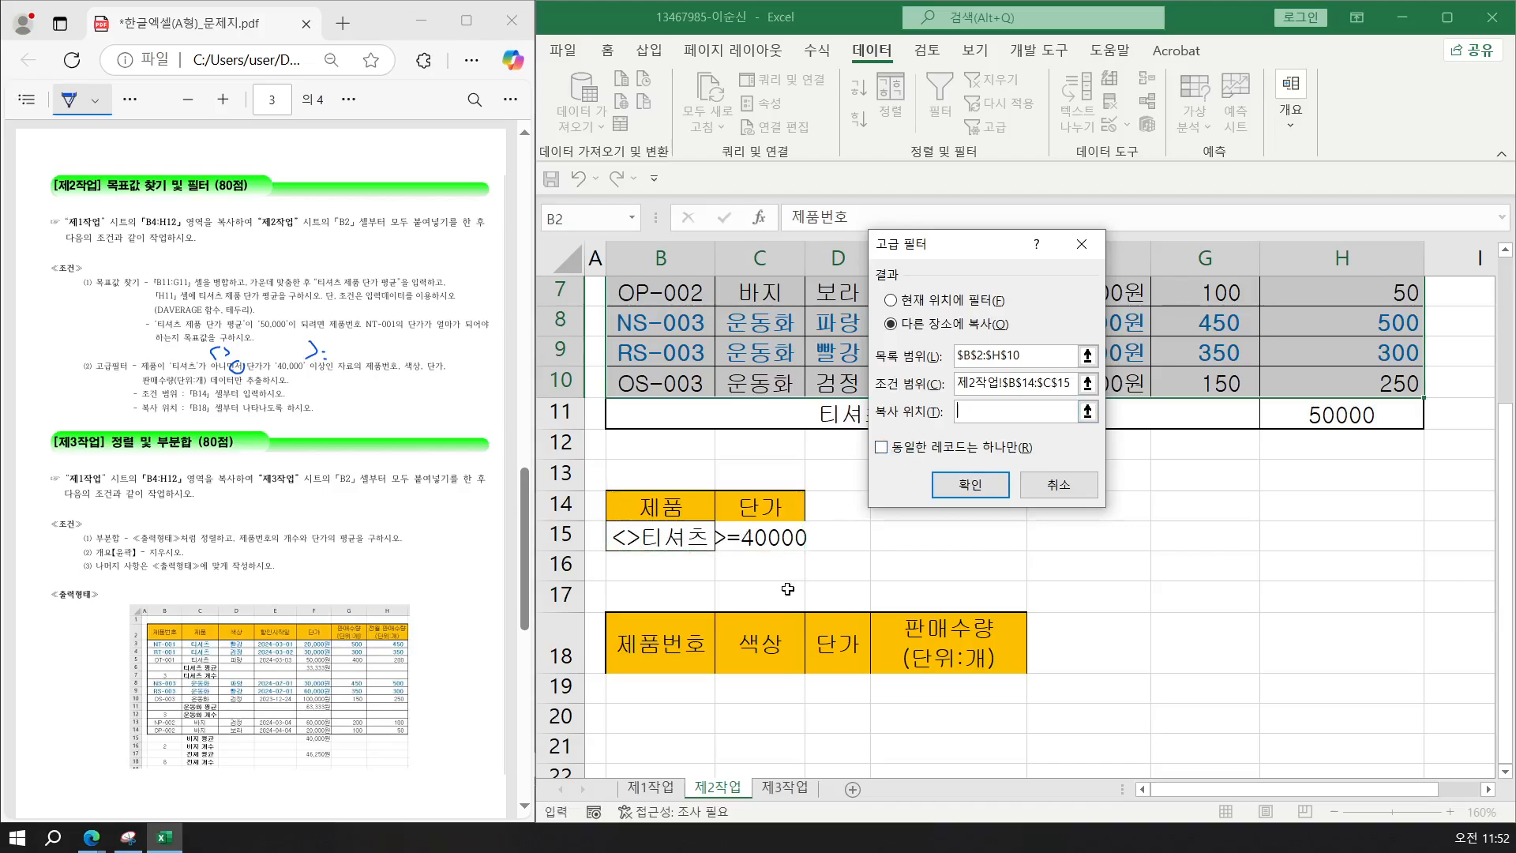
drag(695, 641, 950, 650)
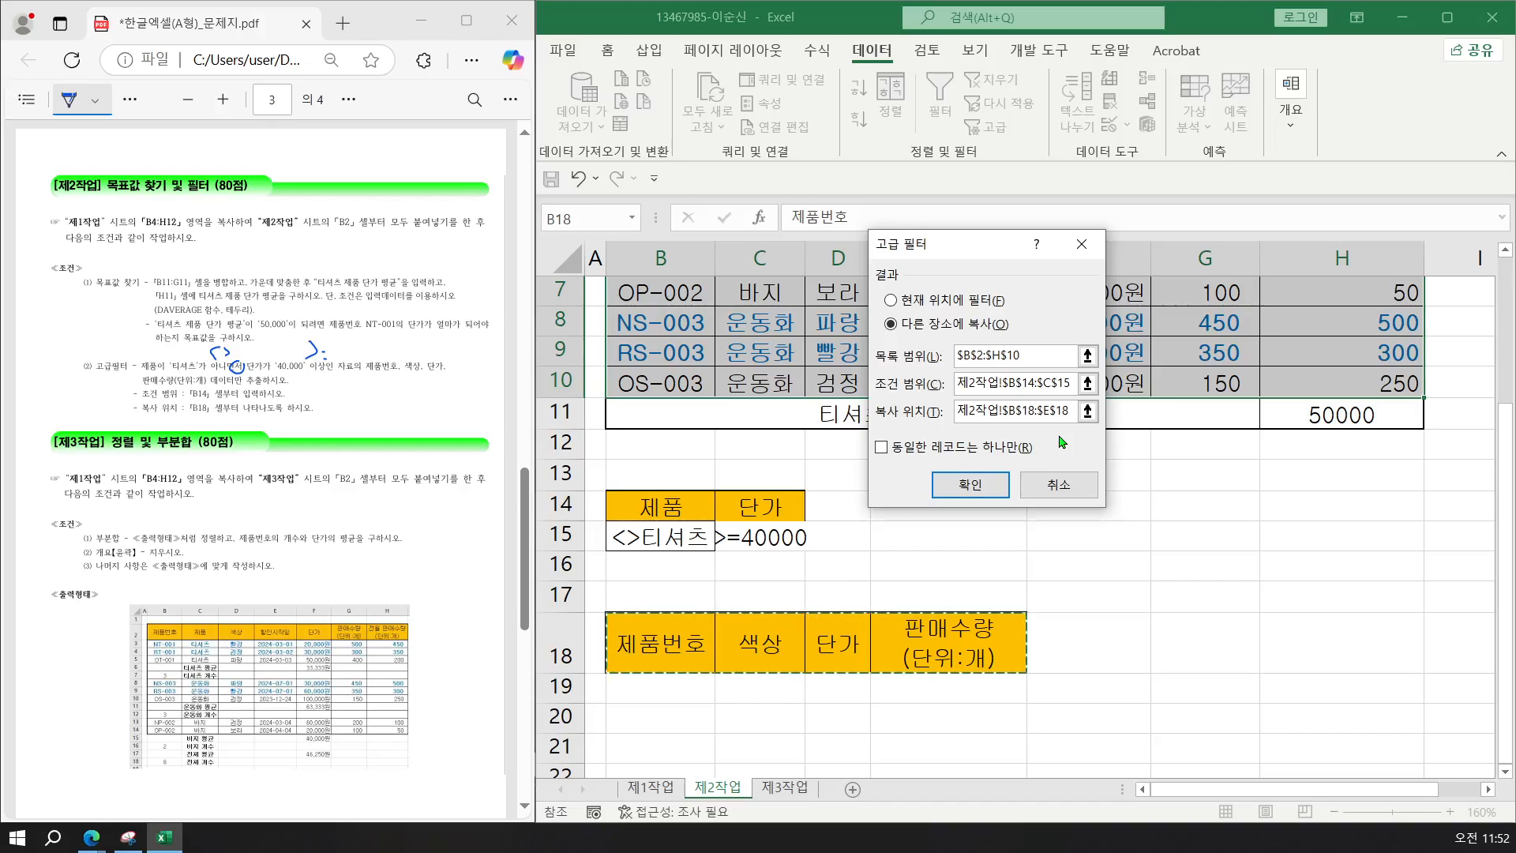
click(982, 488)
Autofit the widths of columns C and D so the filtered 단가 values fit.
scroll(1020, 503, down, 4)
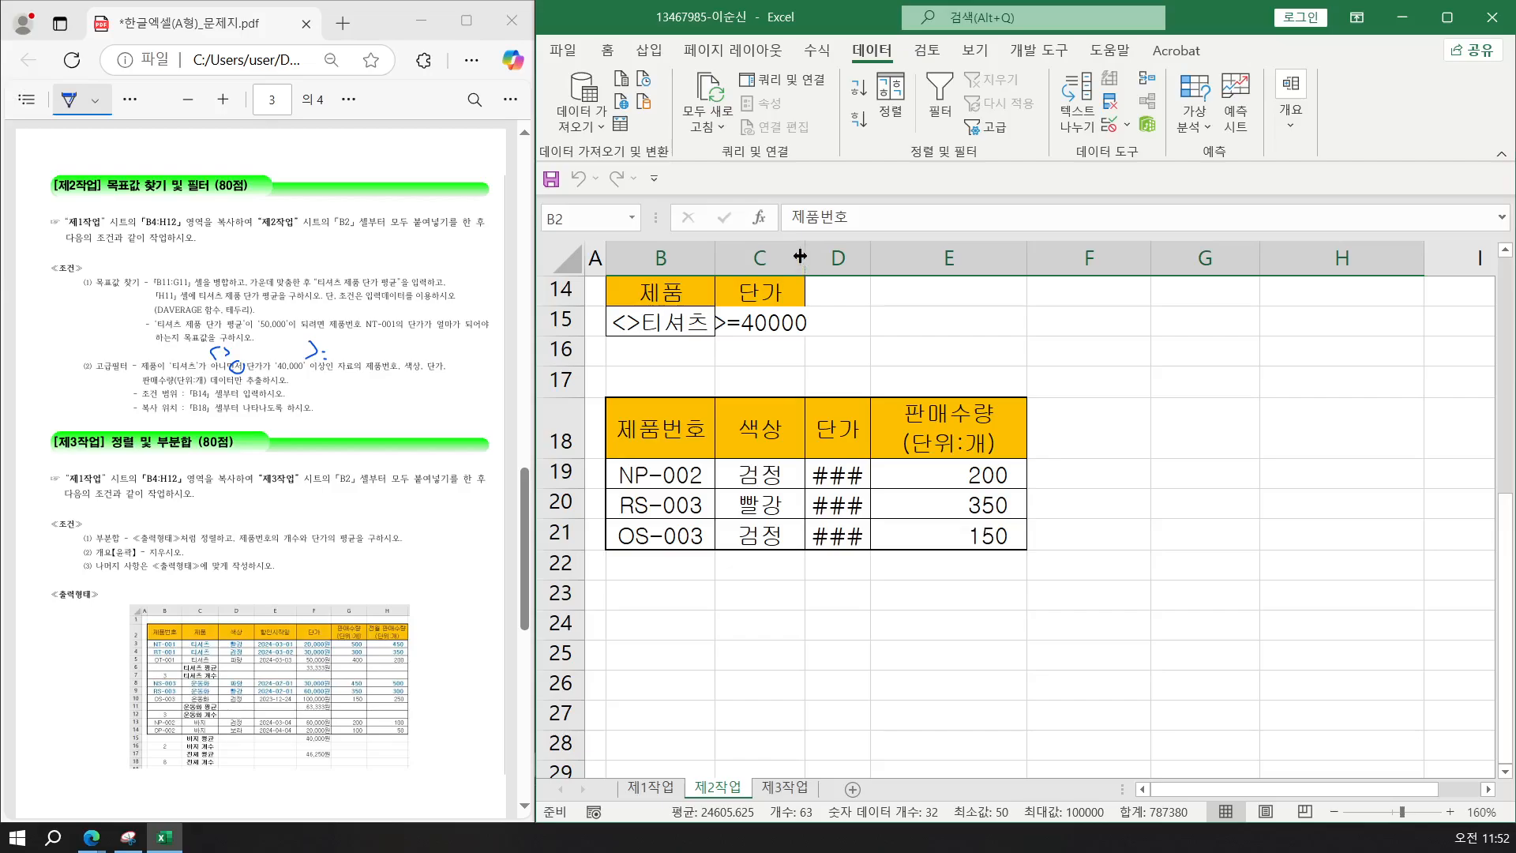
drag(760, 257, 818, 261)
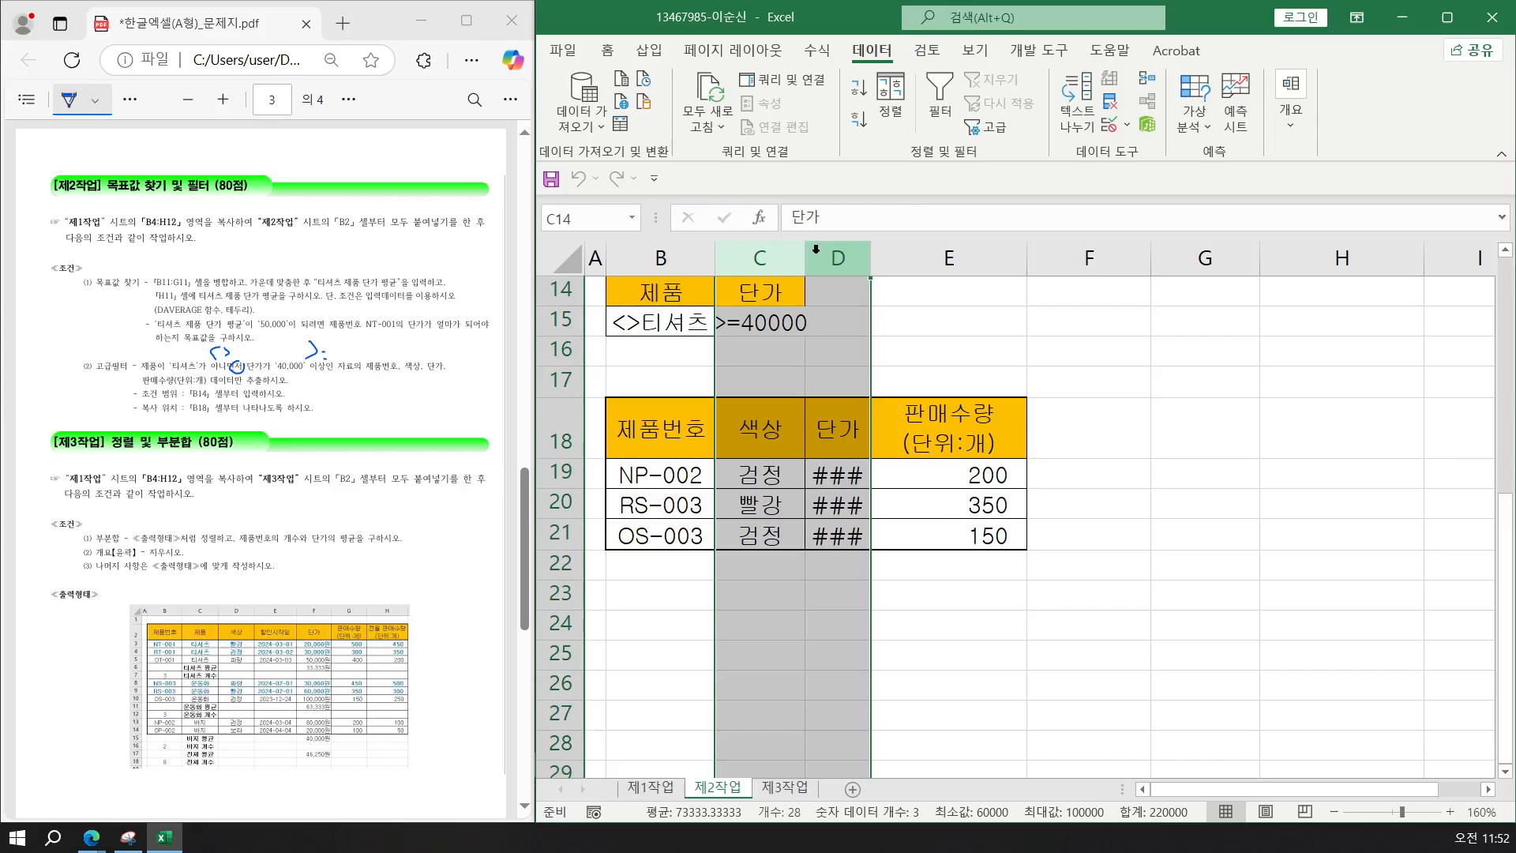
double_click(872, 253)
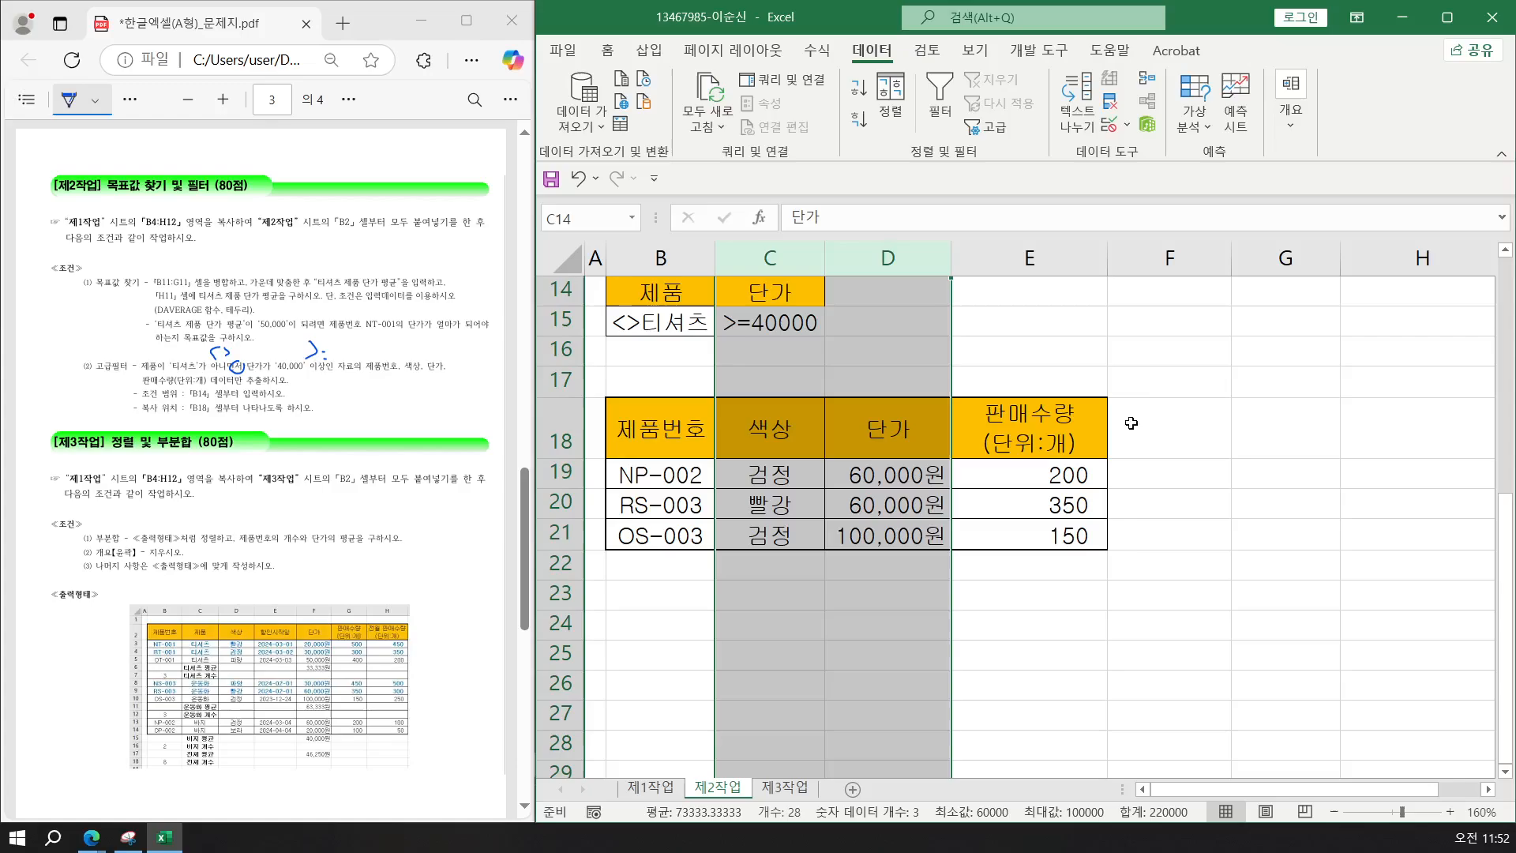
click(1204, 540)
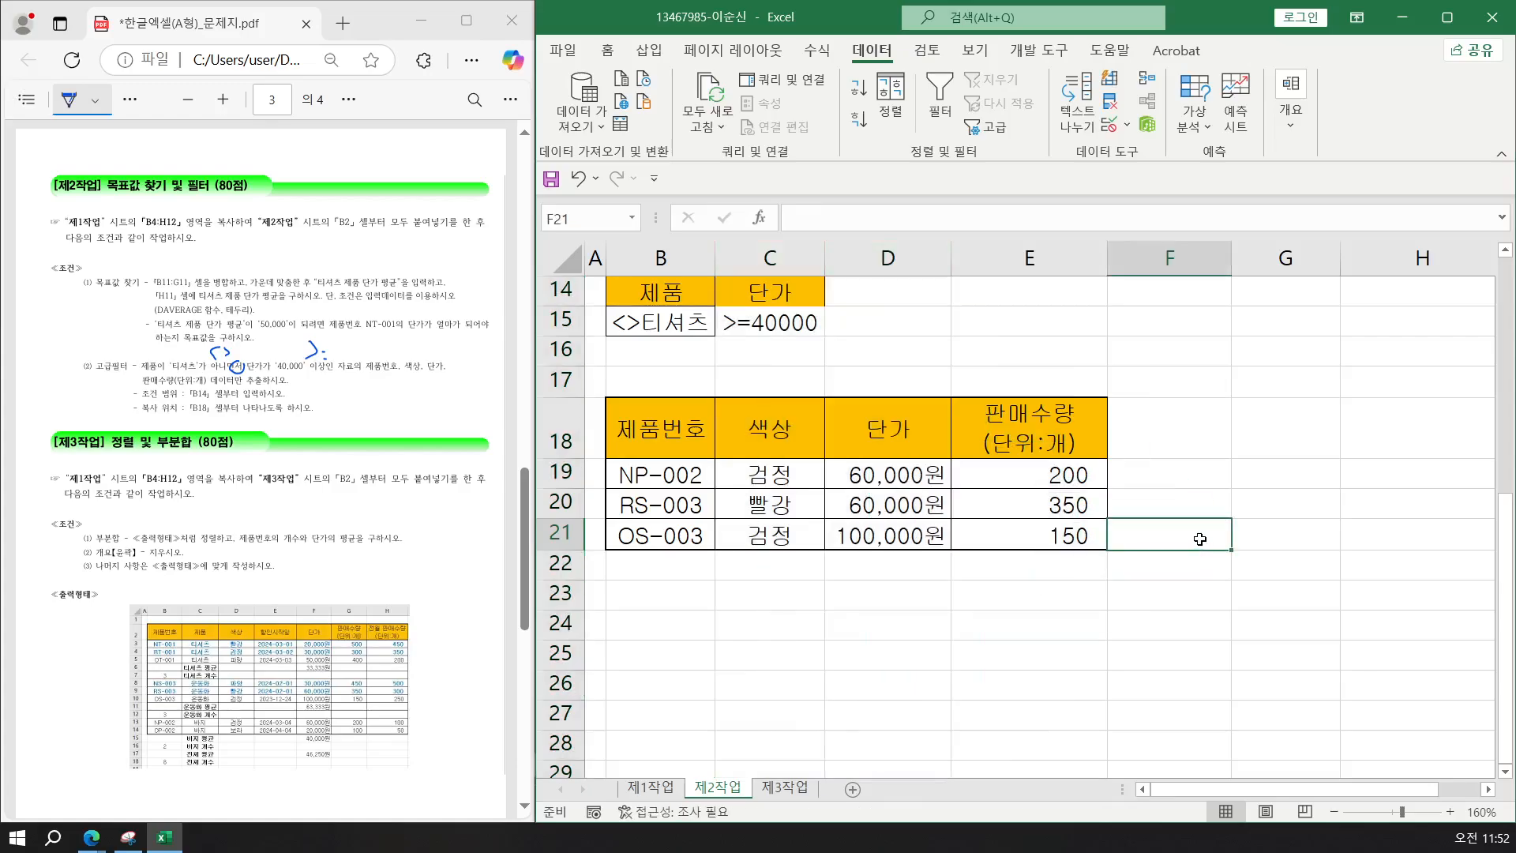
Check the extracted rows below B18 against the non-티셔츠 rows of the source table and the two criteria.
scroll(1197, 529, up, 2)
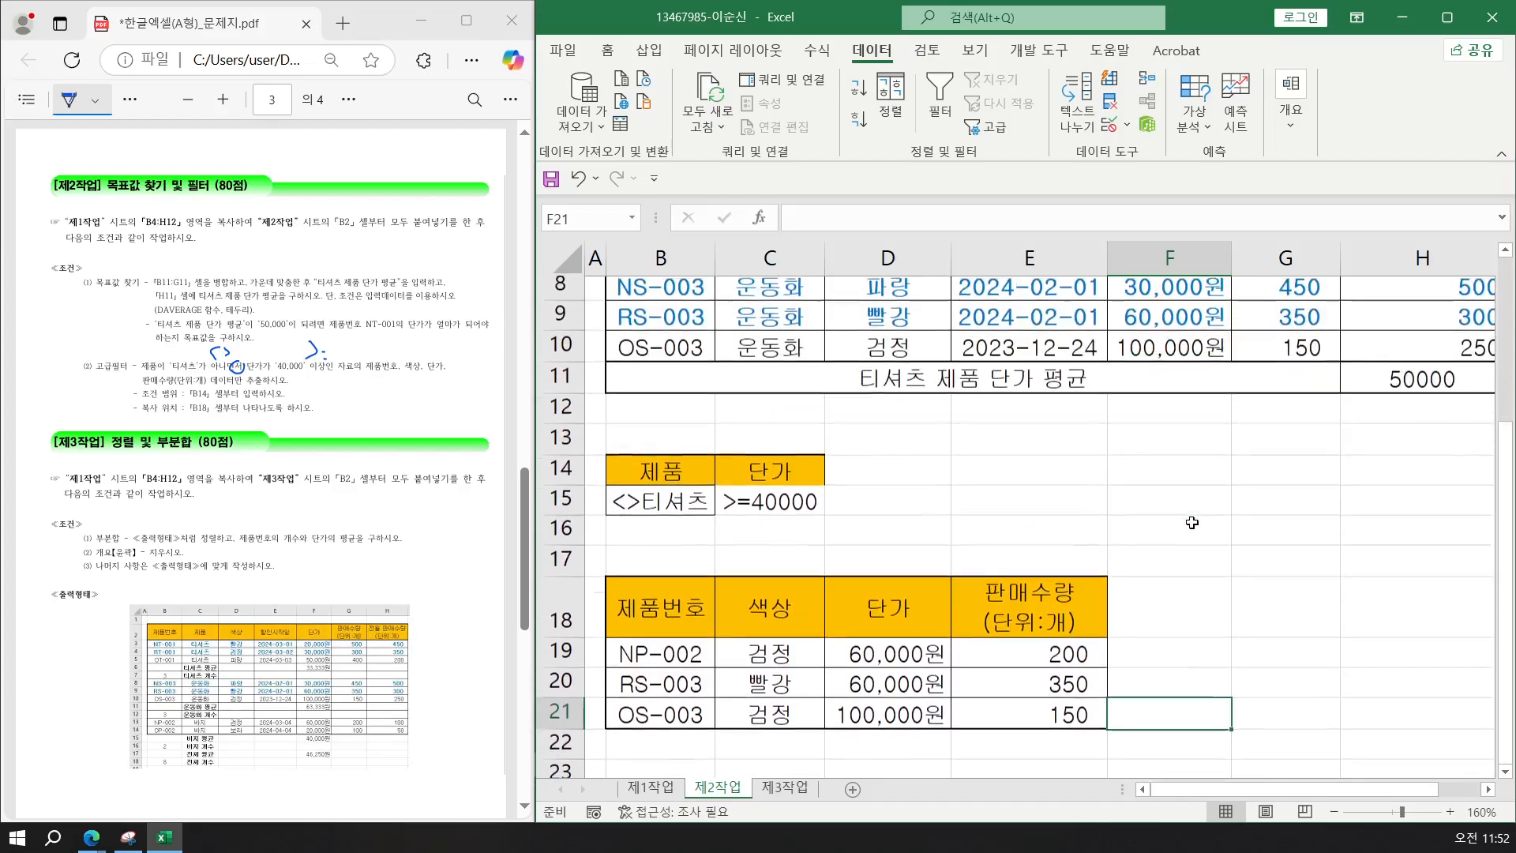
scroll(1192, 522, up, 1)
scroll(1192, 522, up, 1)
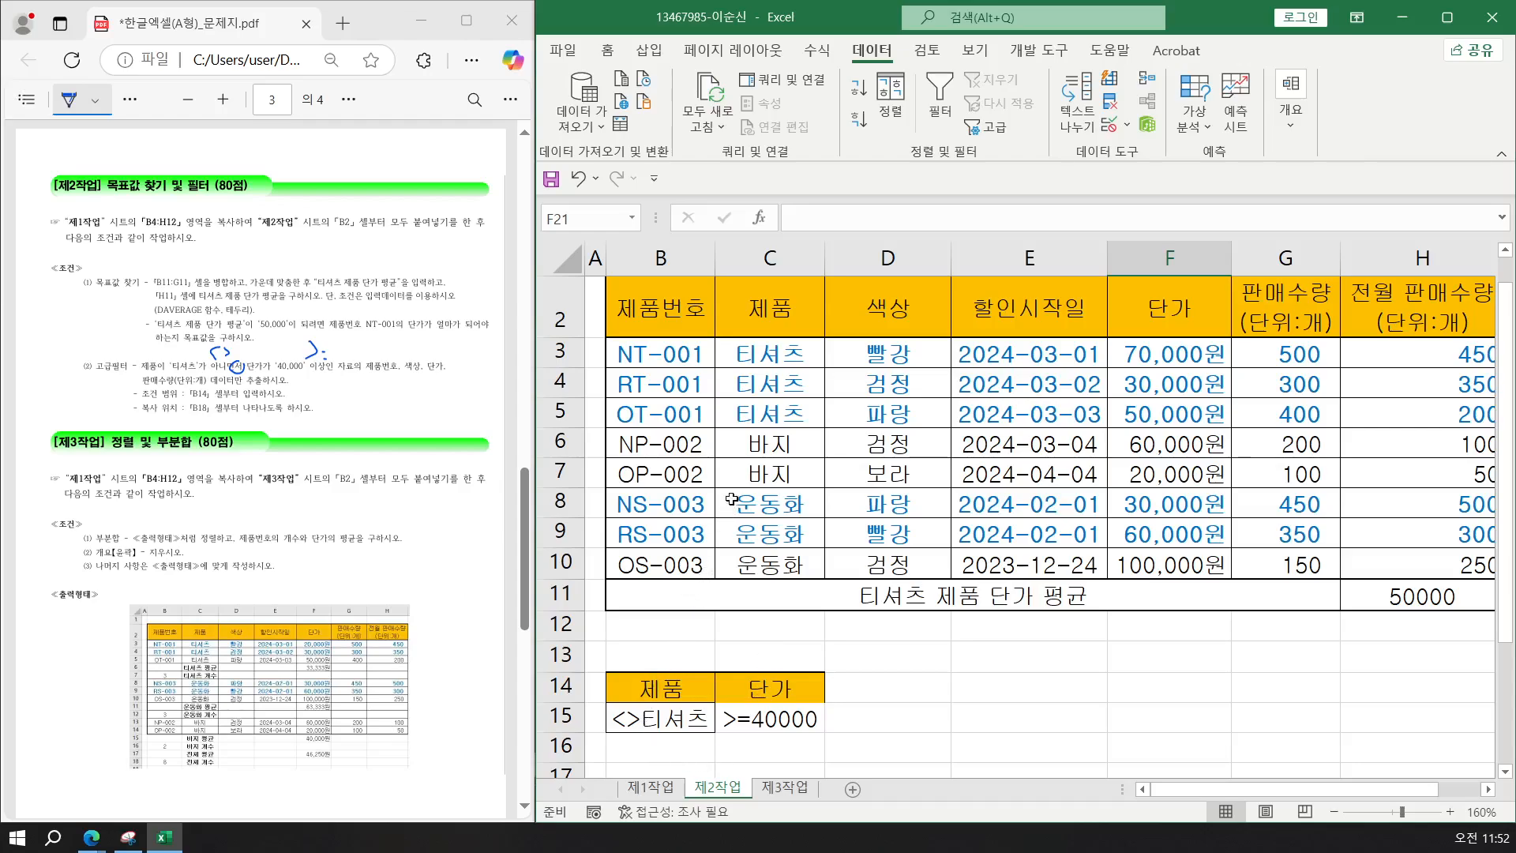
drag(738, 452, 1246, 556)
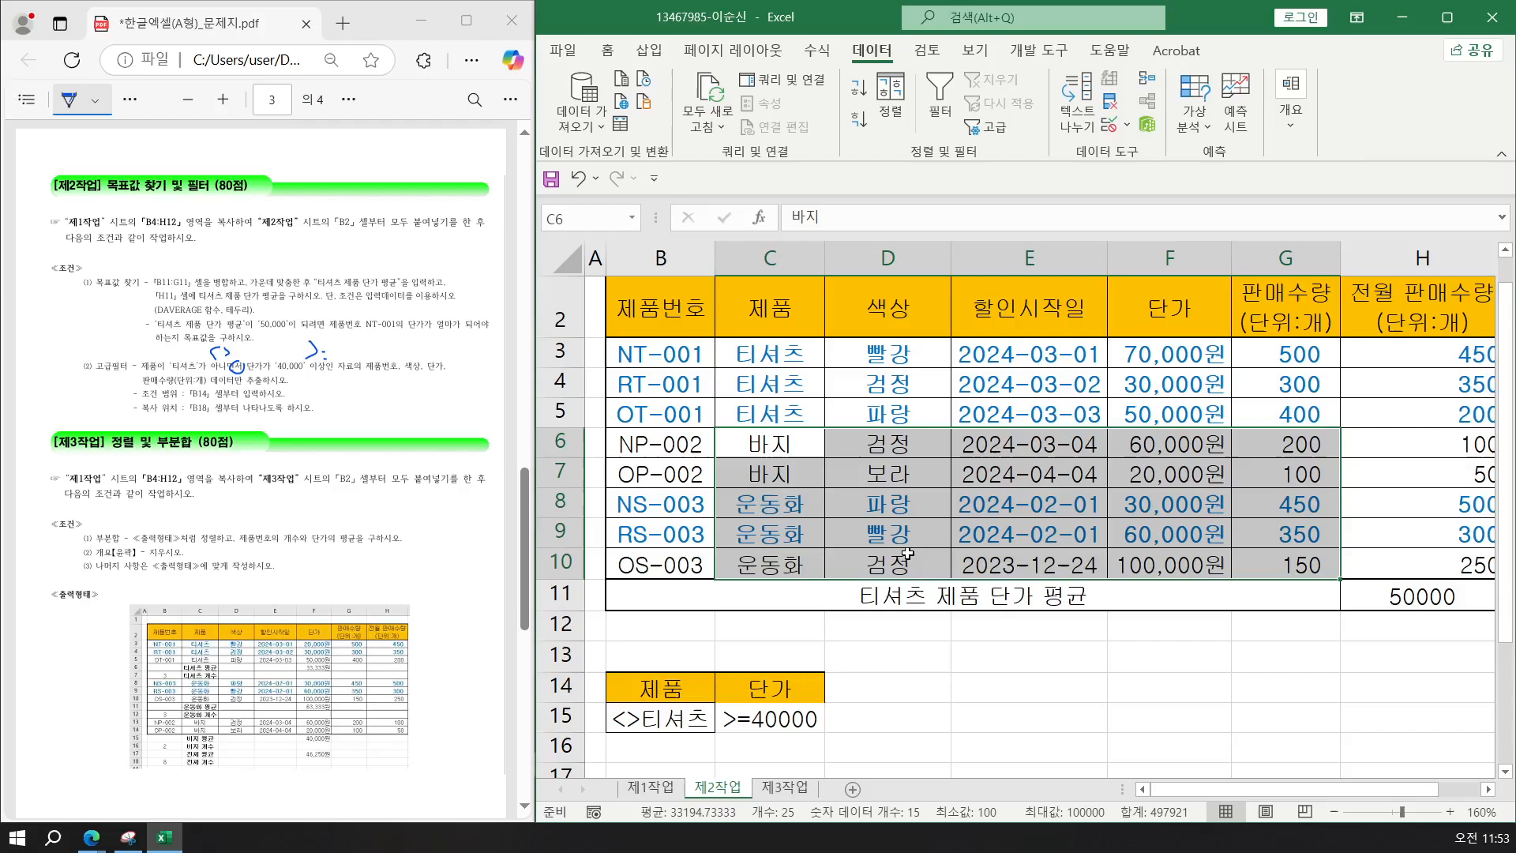
scroll(908, 553, down, 2)
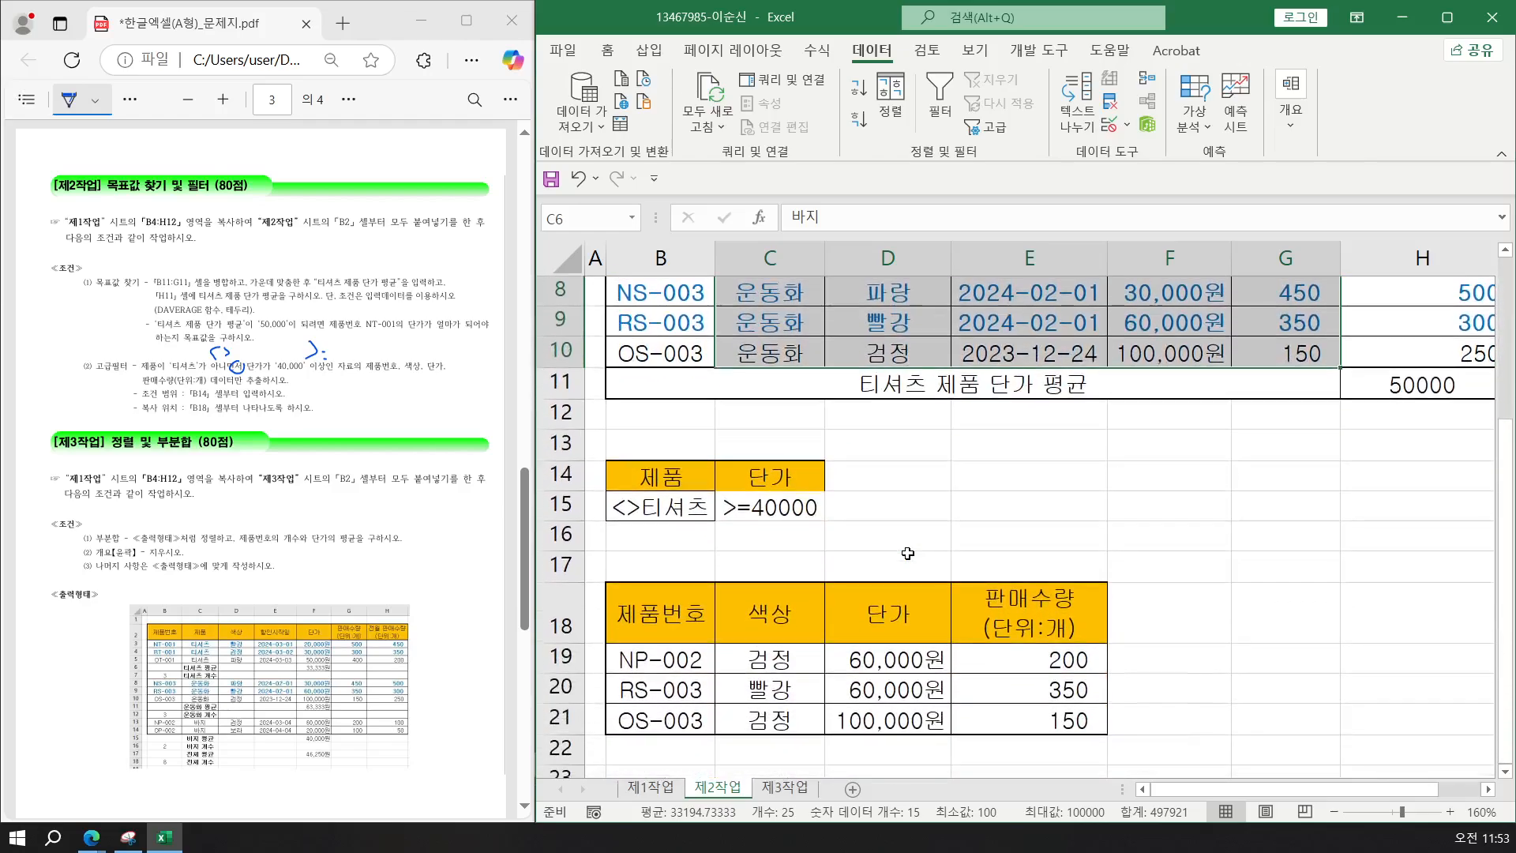
scroll(908, 553, up, 2)
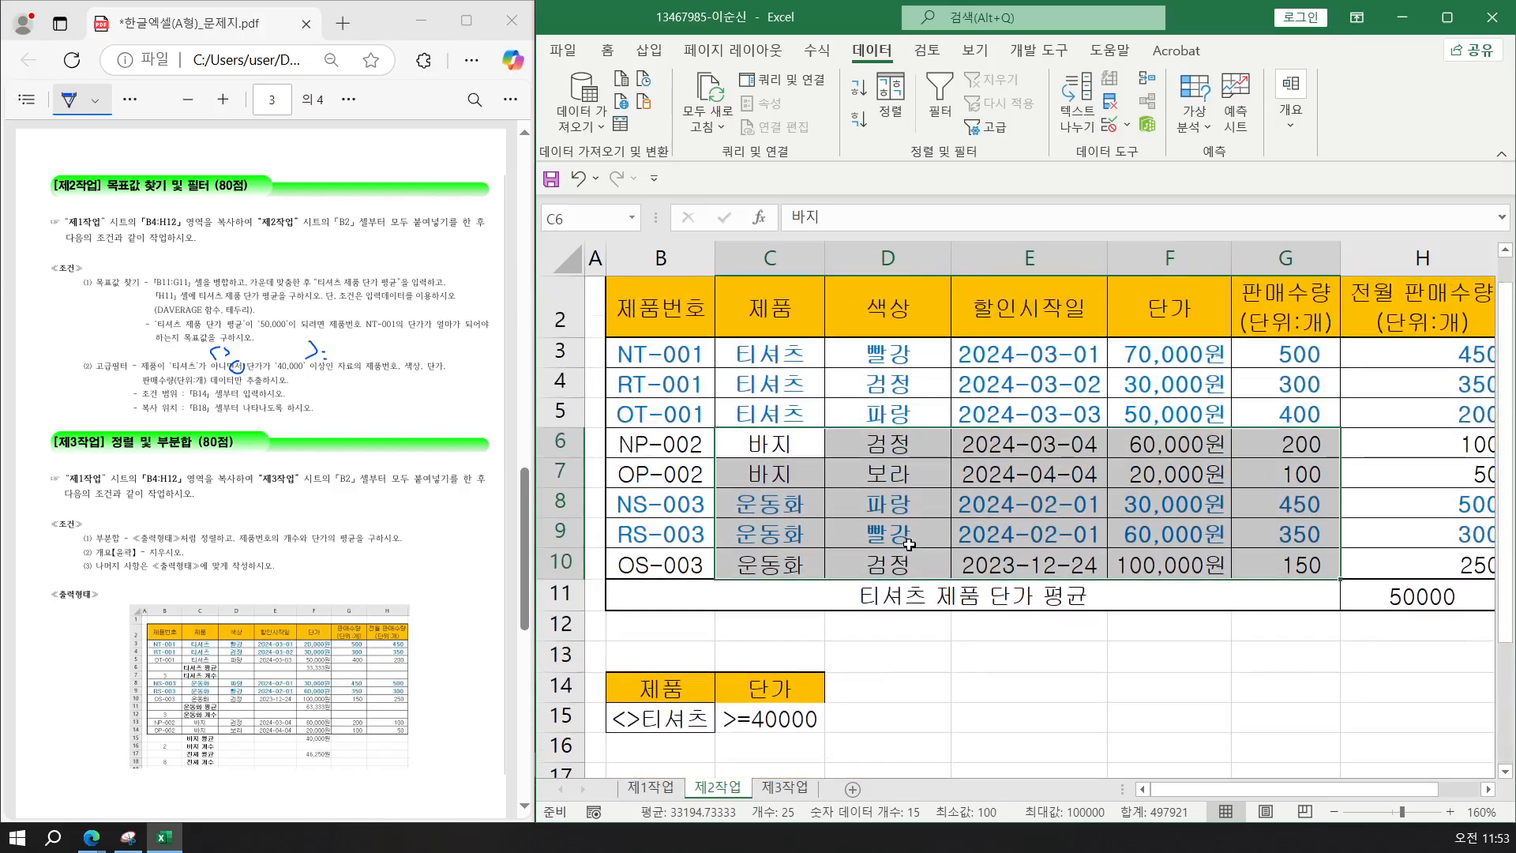
scroll(910, 545, down, 2)
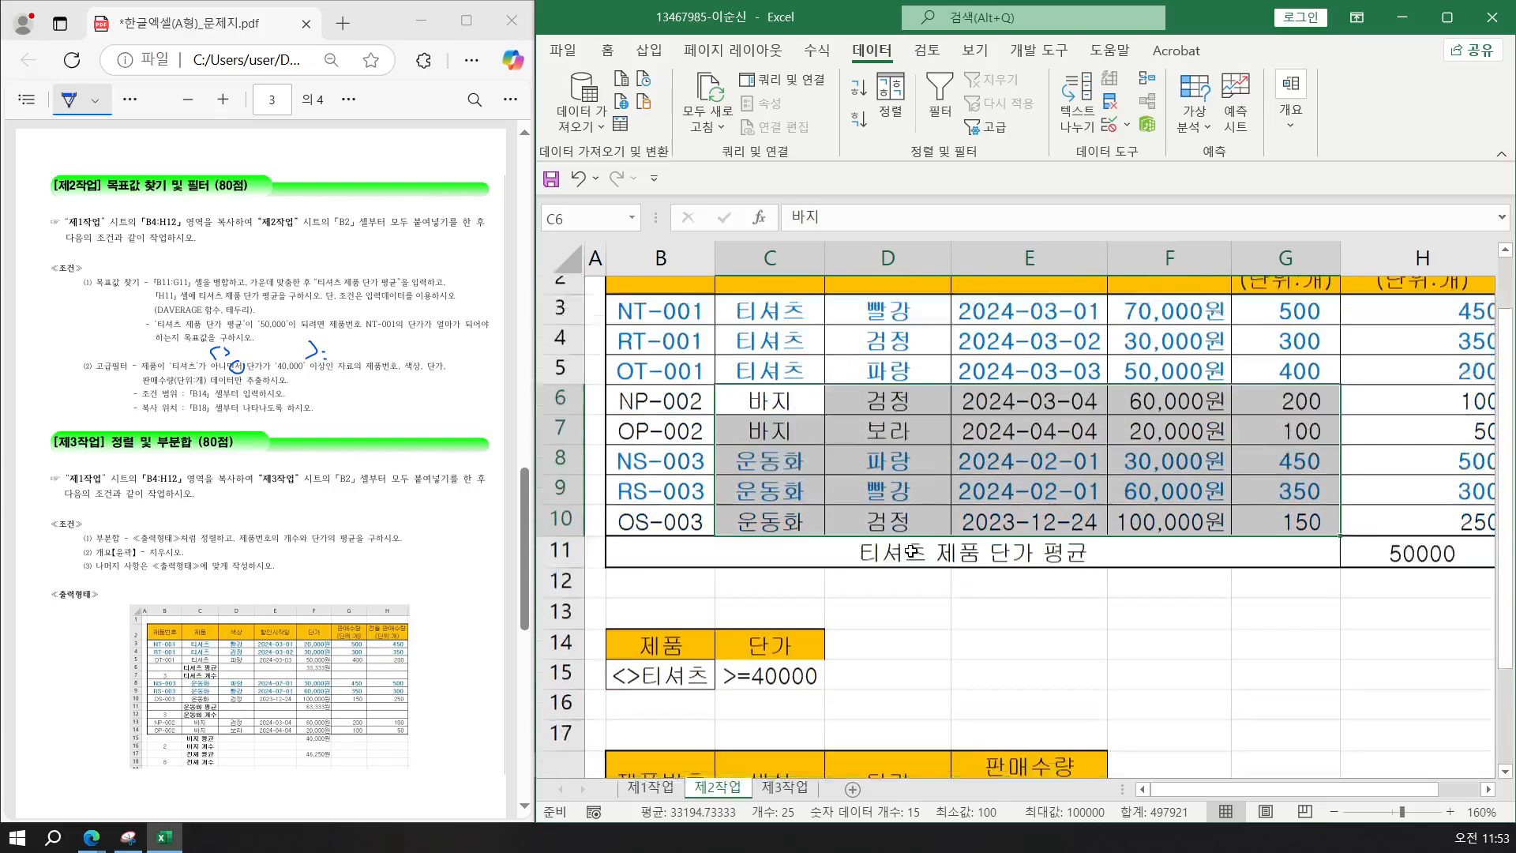
click(989, 527)
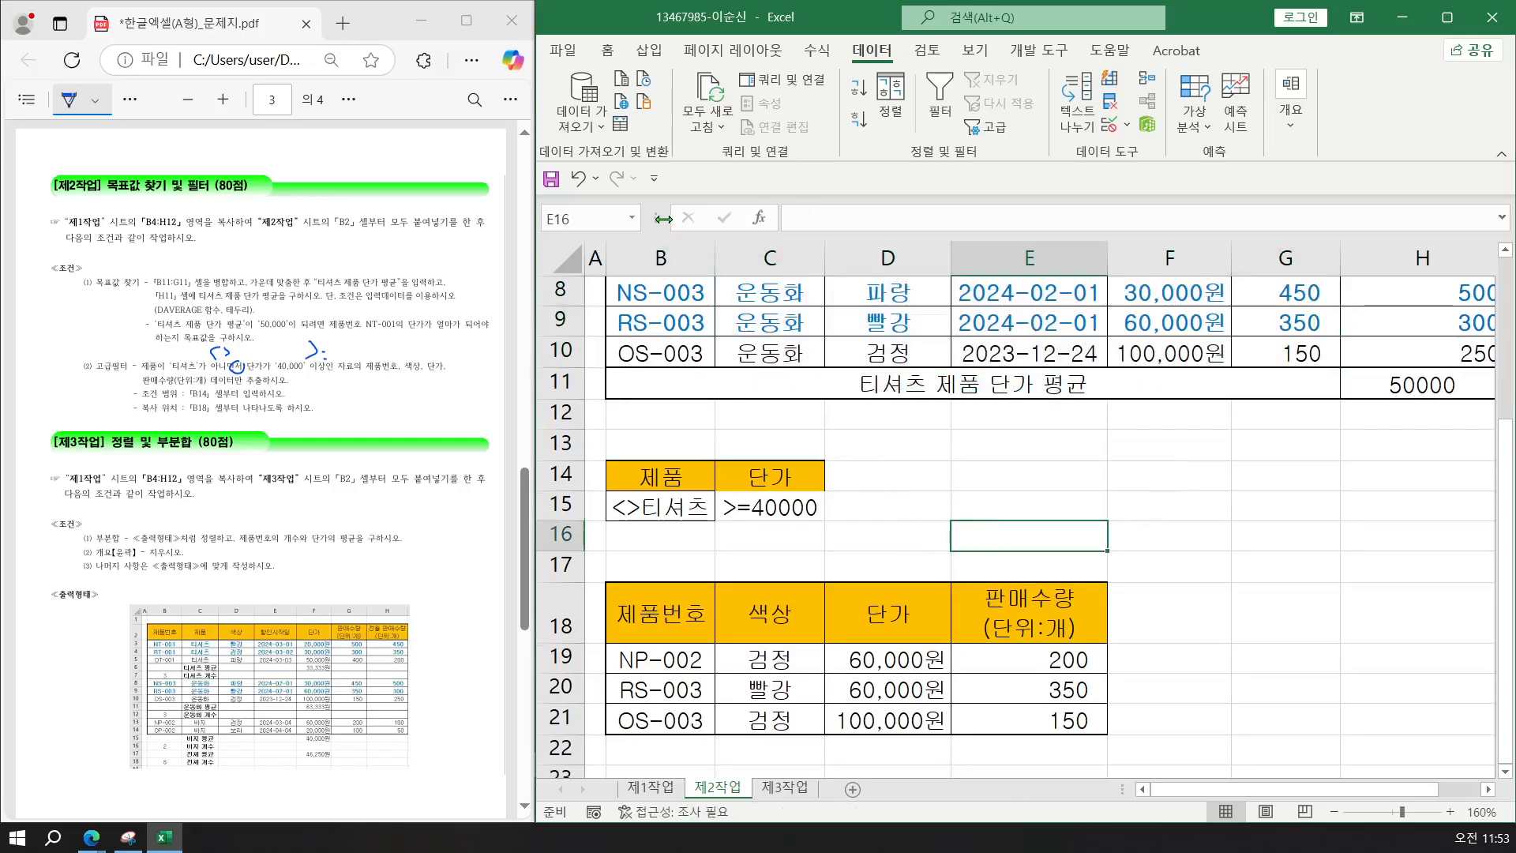
Save the workbook and switch to the 제3작업 sheet, with the 제3작업 instructions in the exam PDF at hand.
click(551, 182)
click(780, 789)
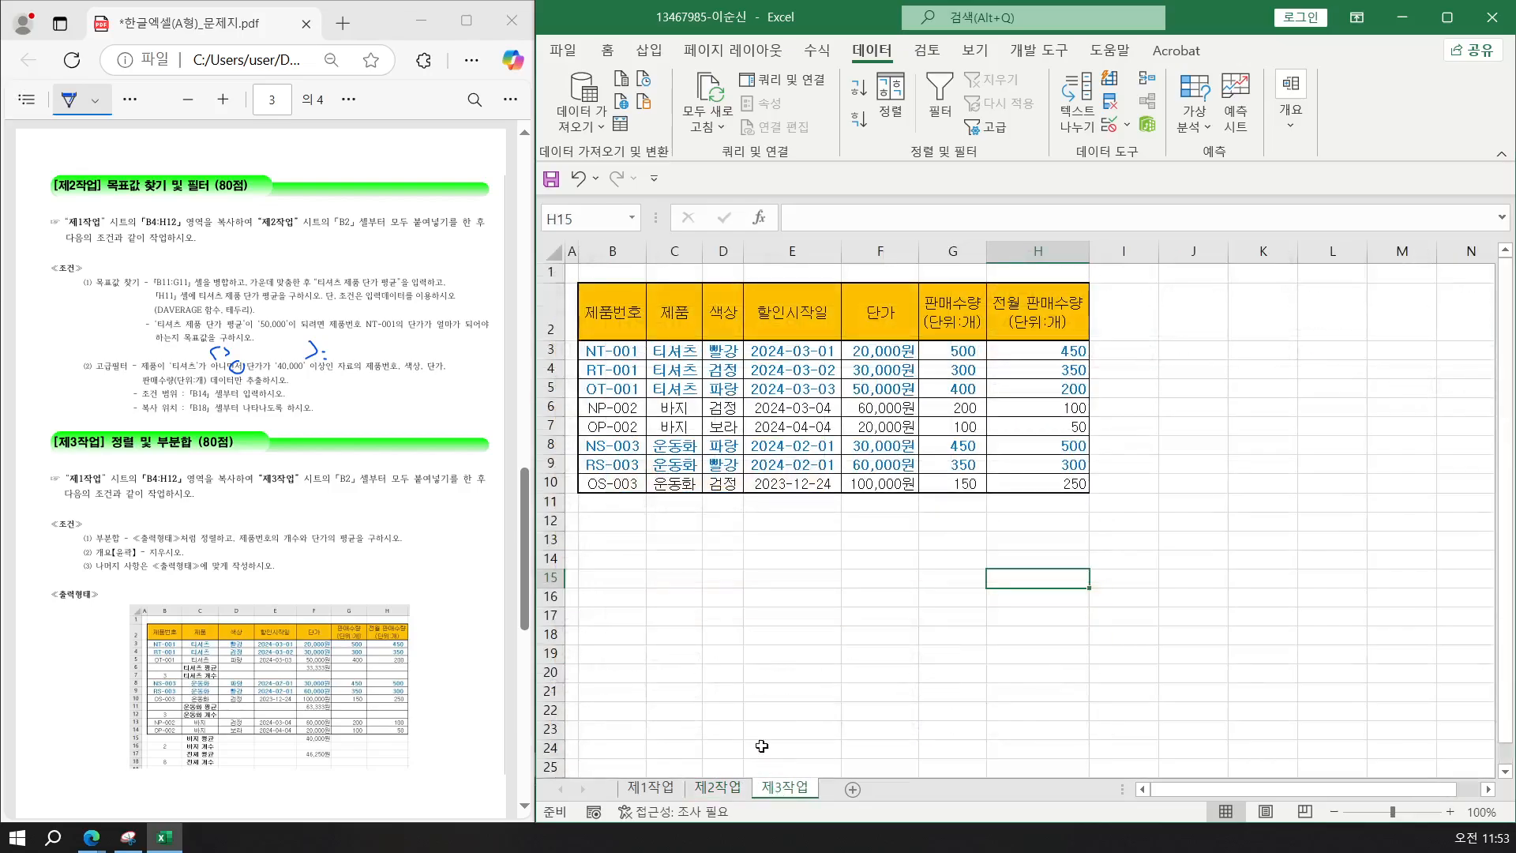
click(805, 557)
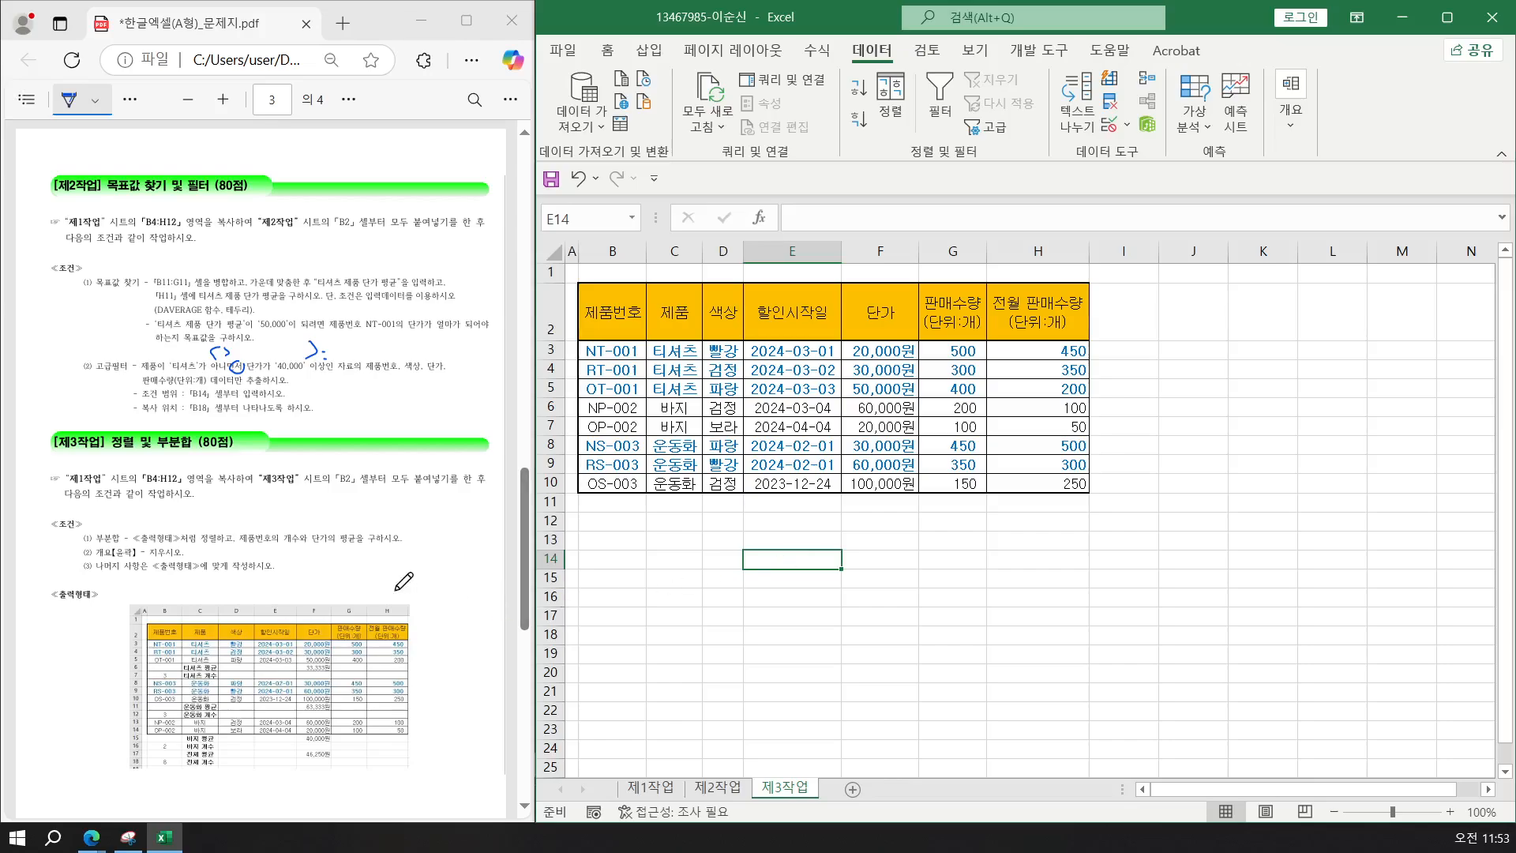
scroll(402, 580, down, 3)
scroll(402, 580, down, 2)
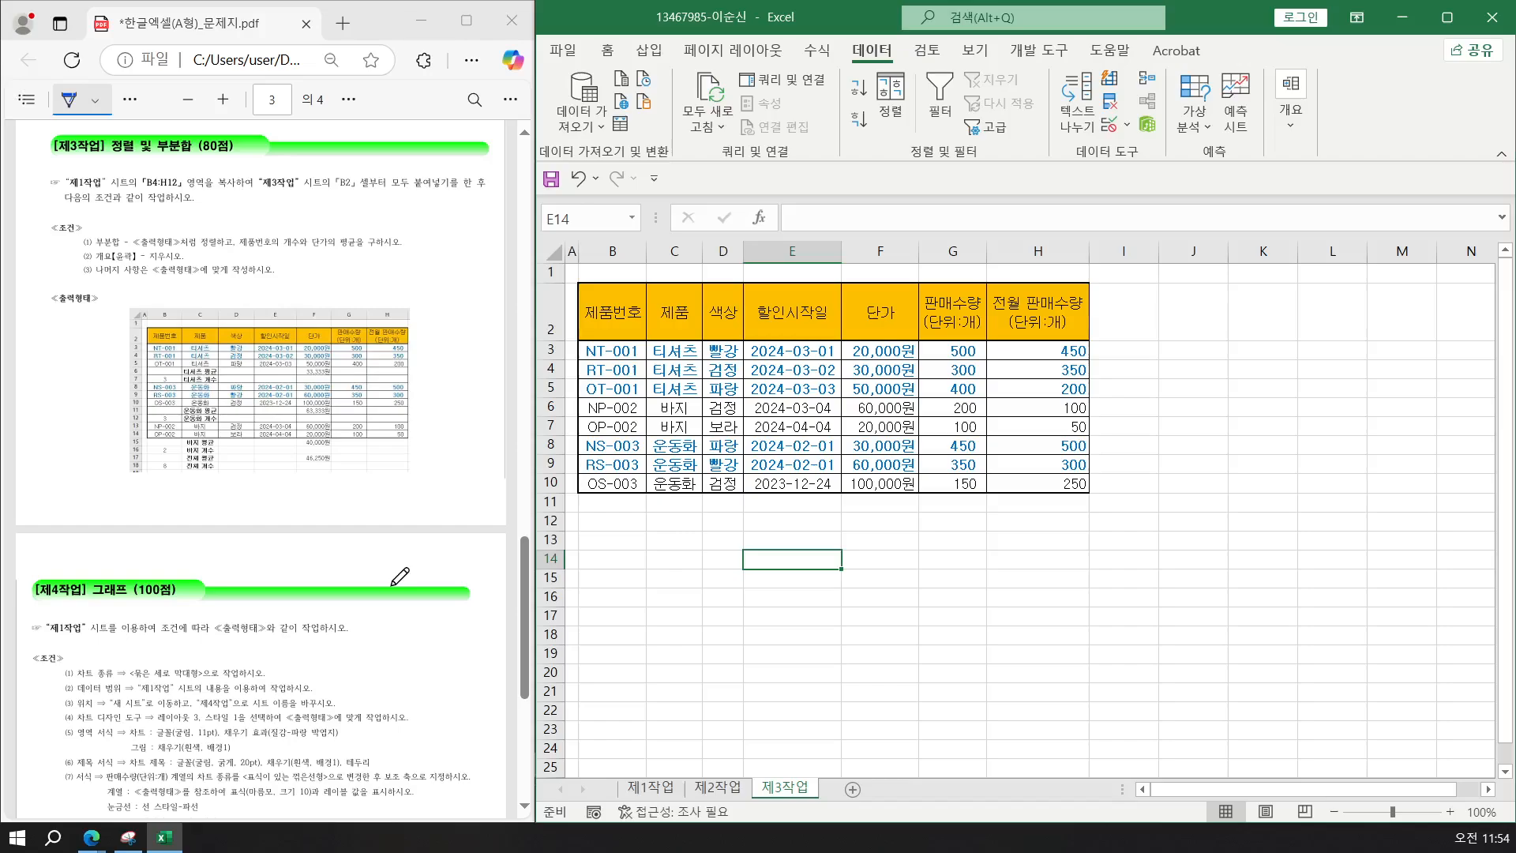
Open a blank Notepad window, move it clear of the exam PDF's 제3작업 section and enlarge its text to 110%.
click(687, 596)
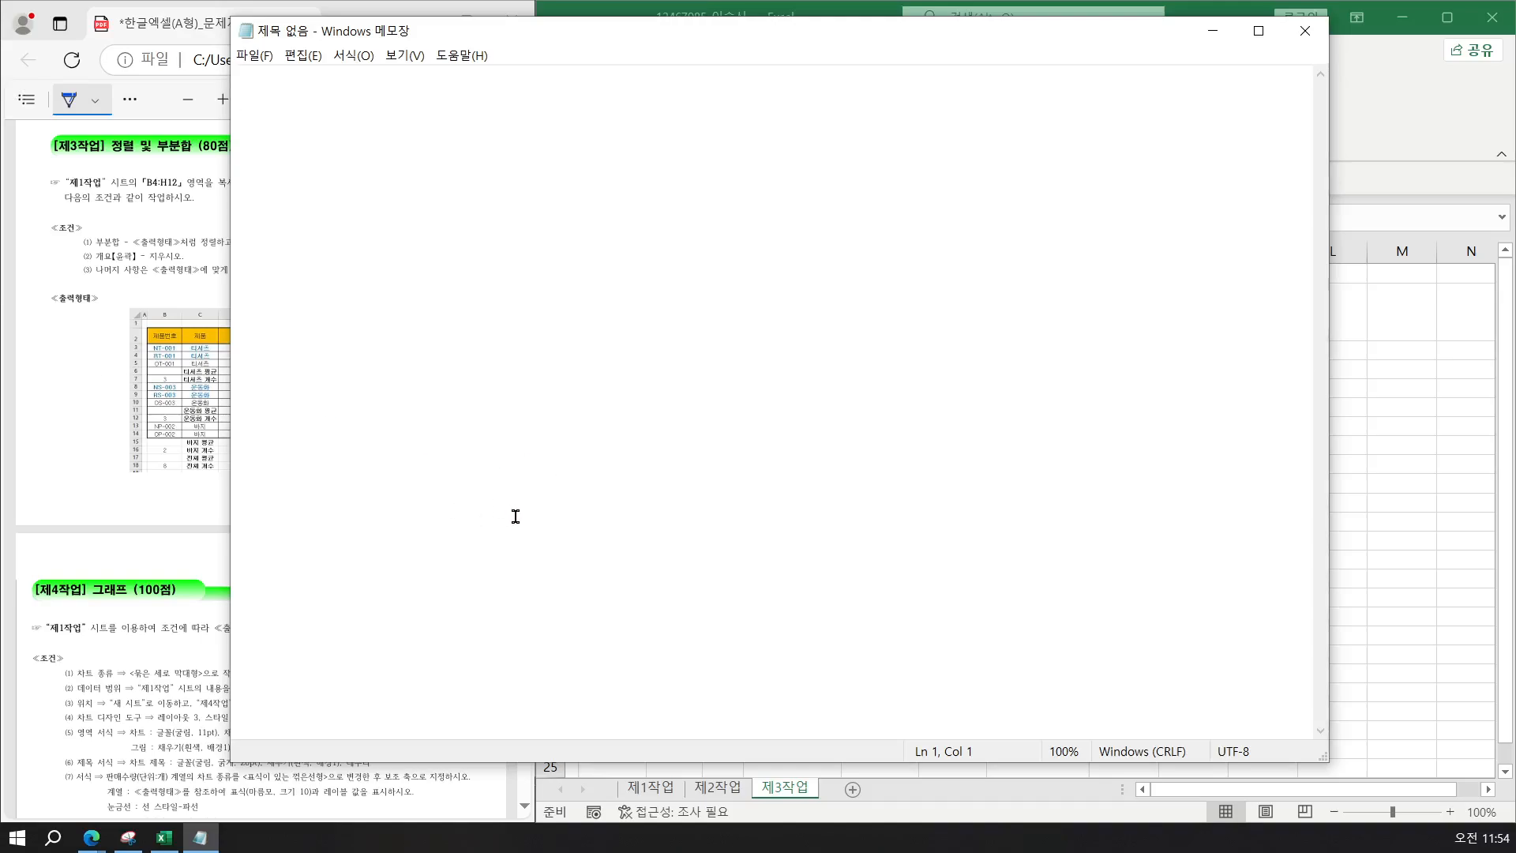
drag(488, 35, 717, 40)
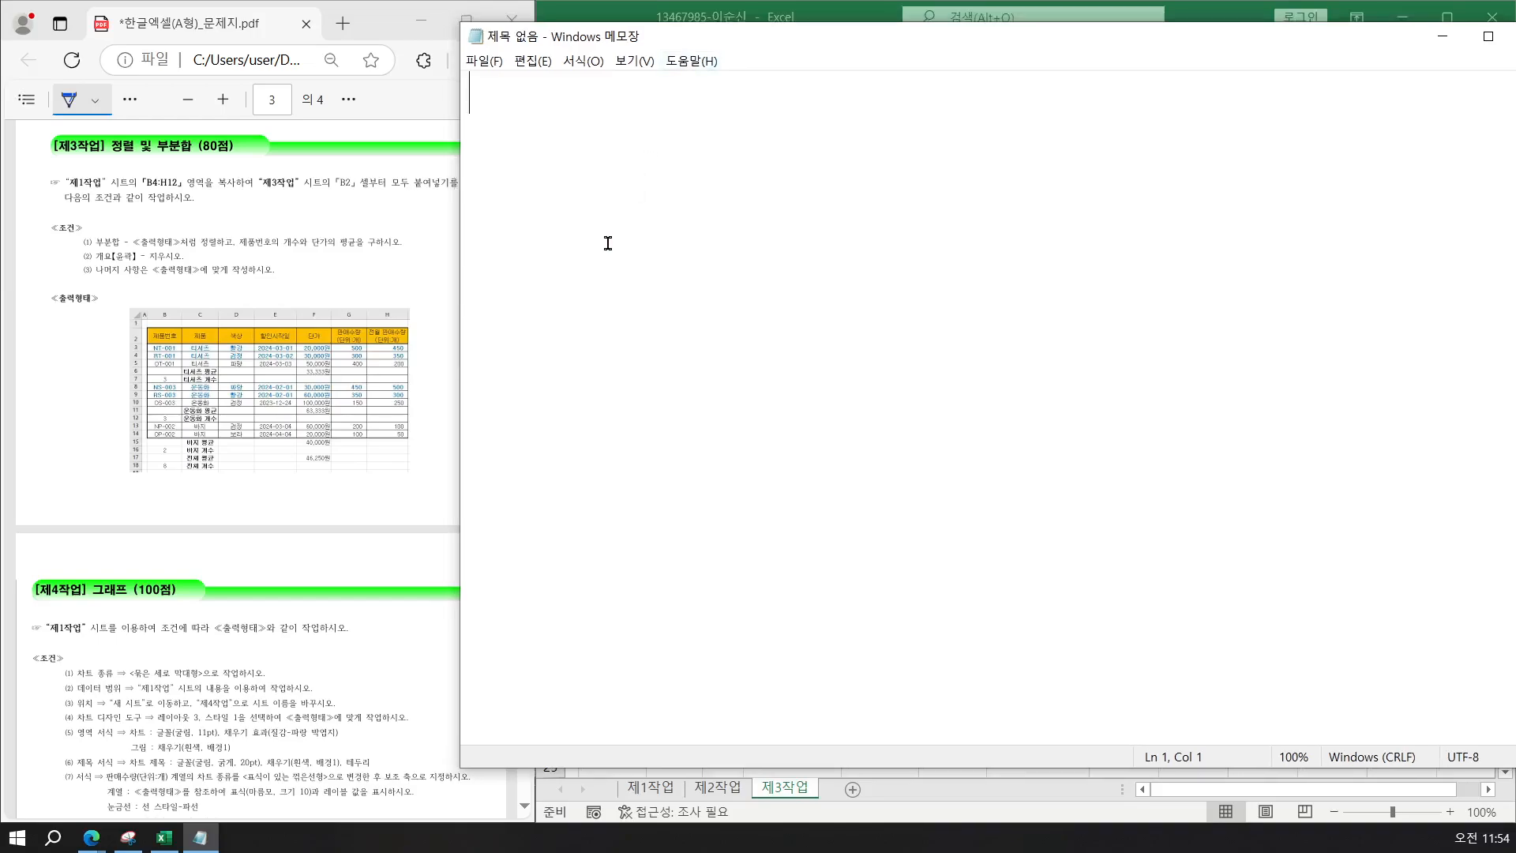
key(ctrl+plus)
text(QNQN)
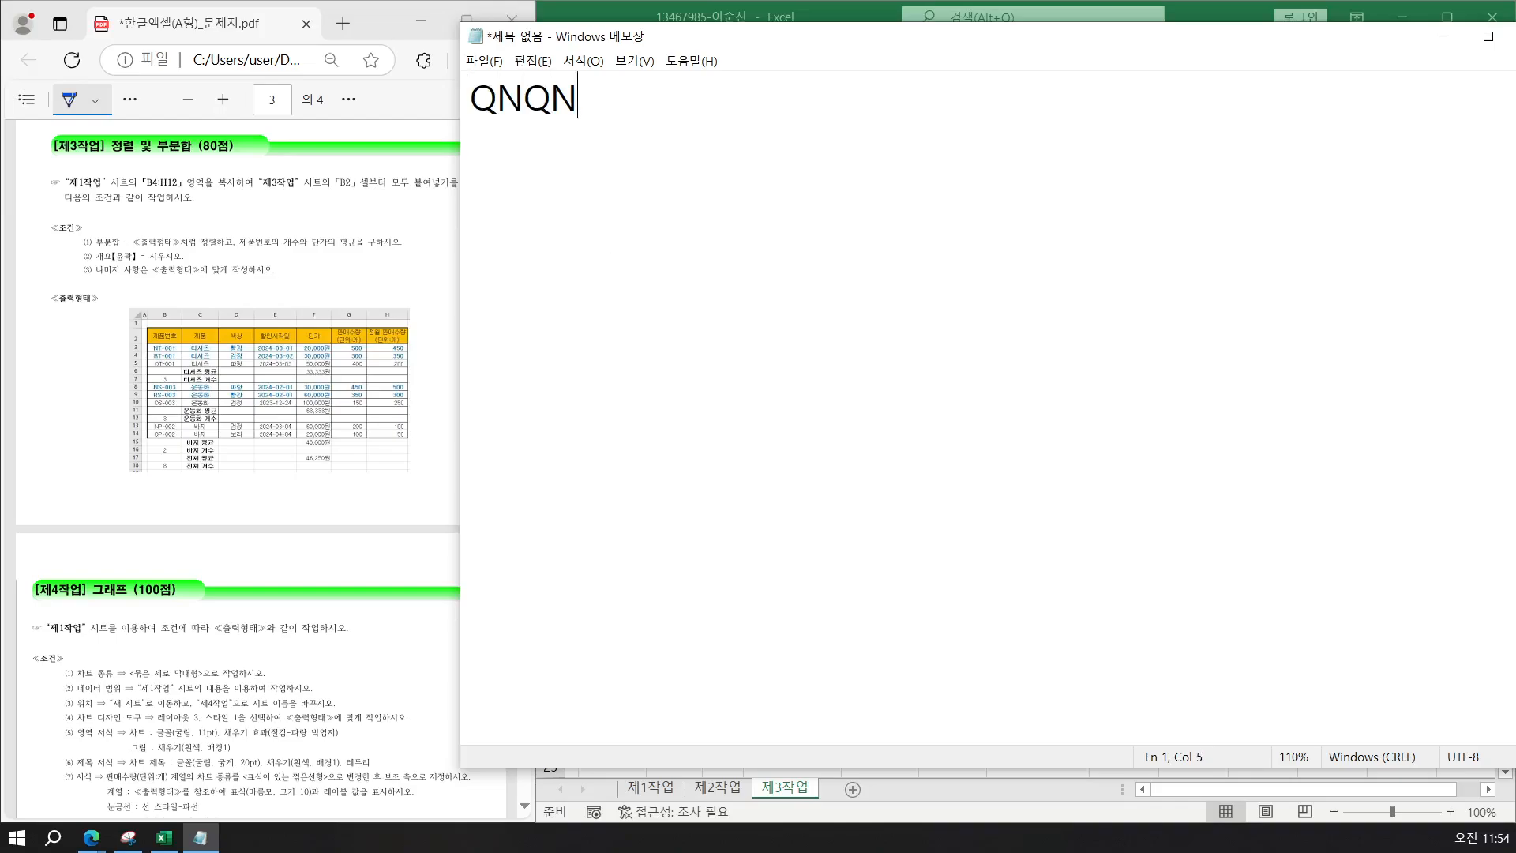
key(BackSpace)
key(BackSpace)
key(BackSpace)
key(BackSpace)
Write the note's first line as 부분합의 정렬은~ and begin a new line.
text(부분하)
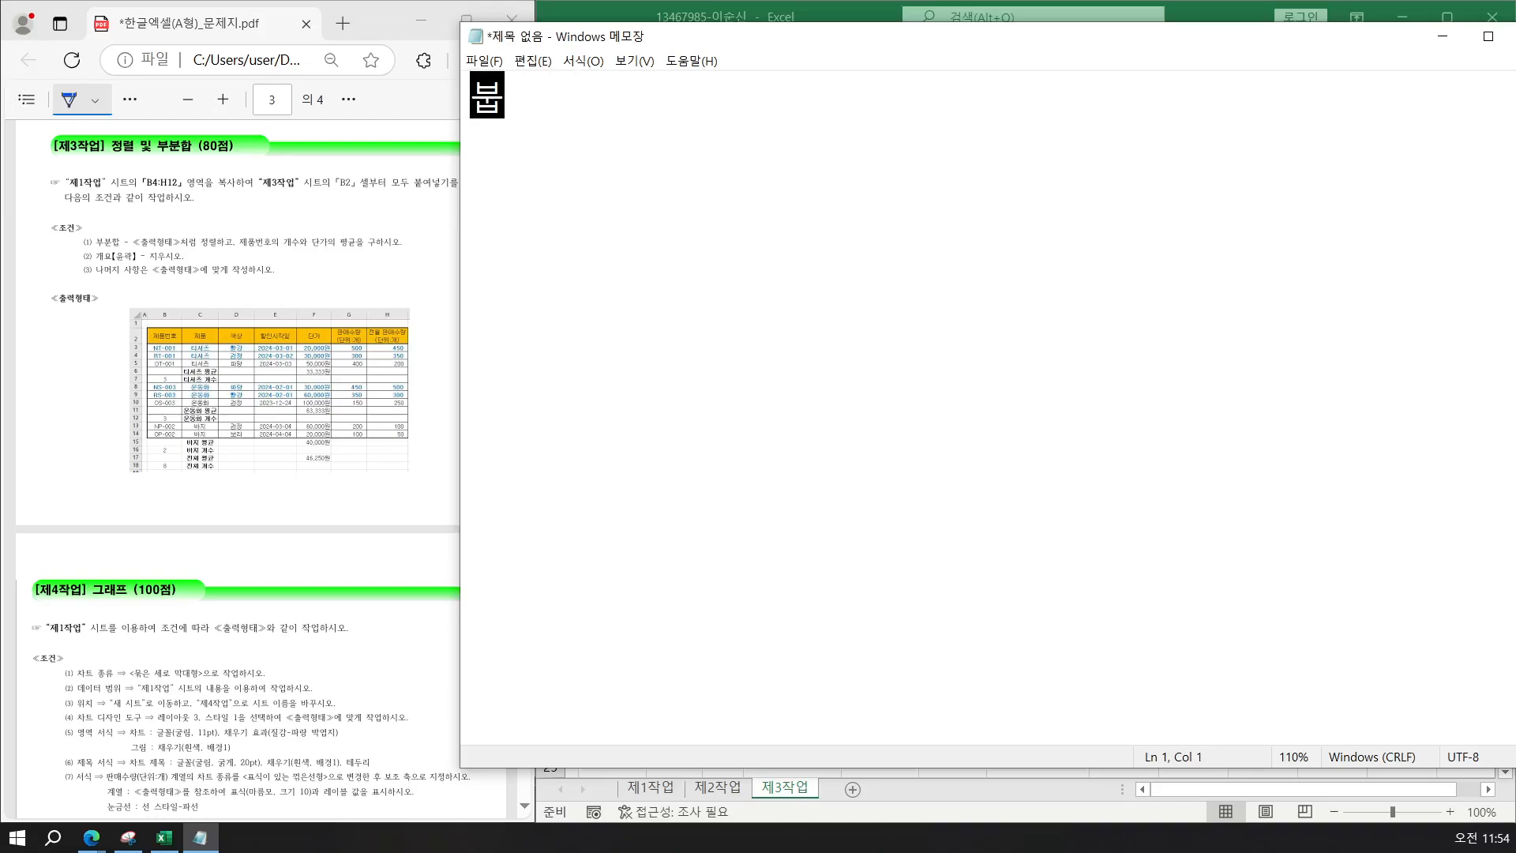
text(ㅂ으 ㅣ전)
key(BackSpace)
key(BackSpace)
key(BackSpace)
key(BackSpace)
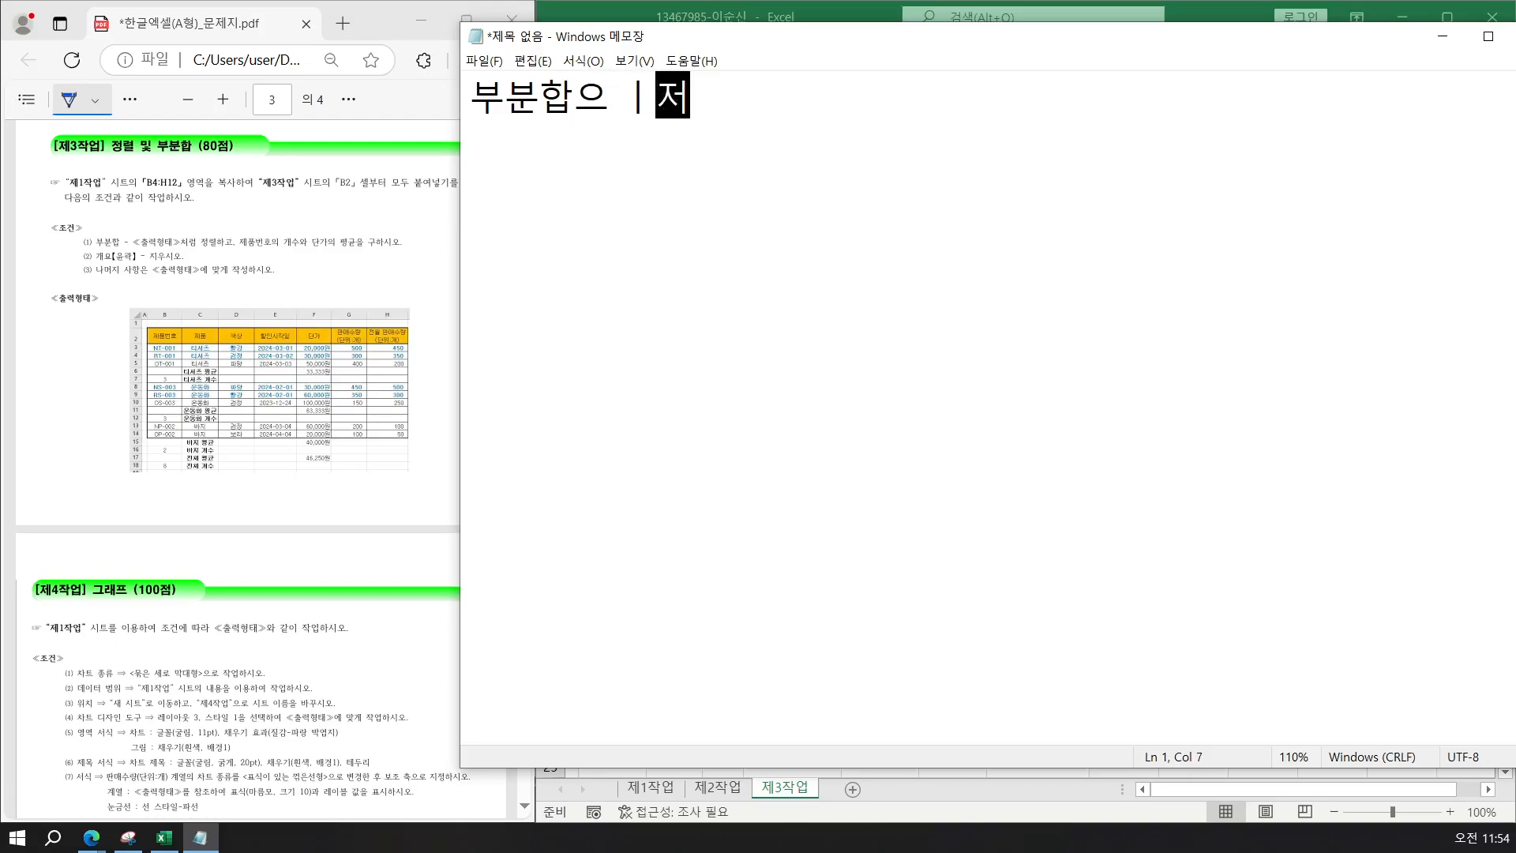
key(BackSpace)
key(BackSpace)
text(의 )
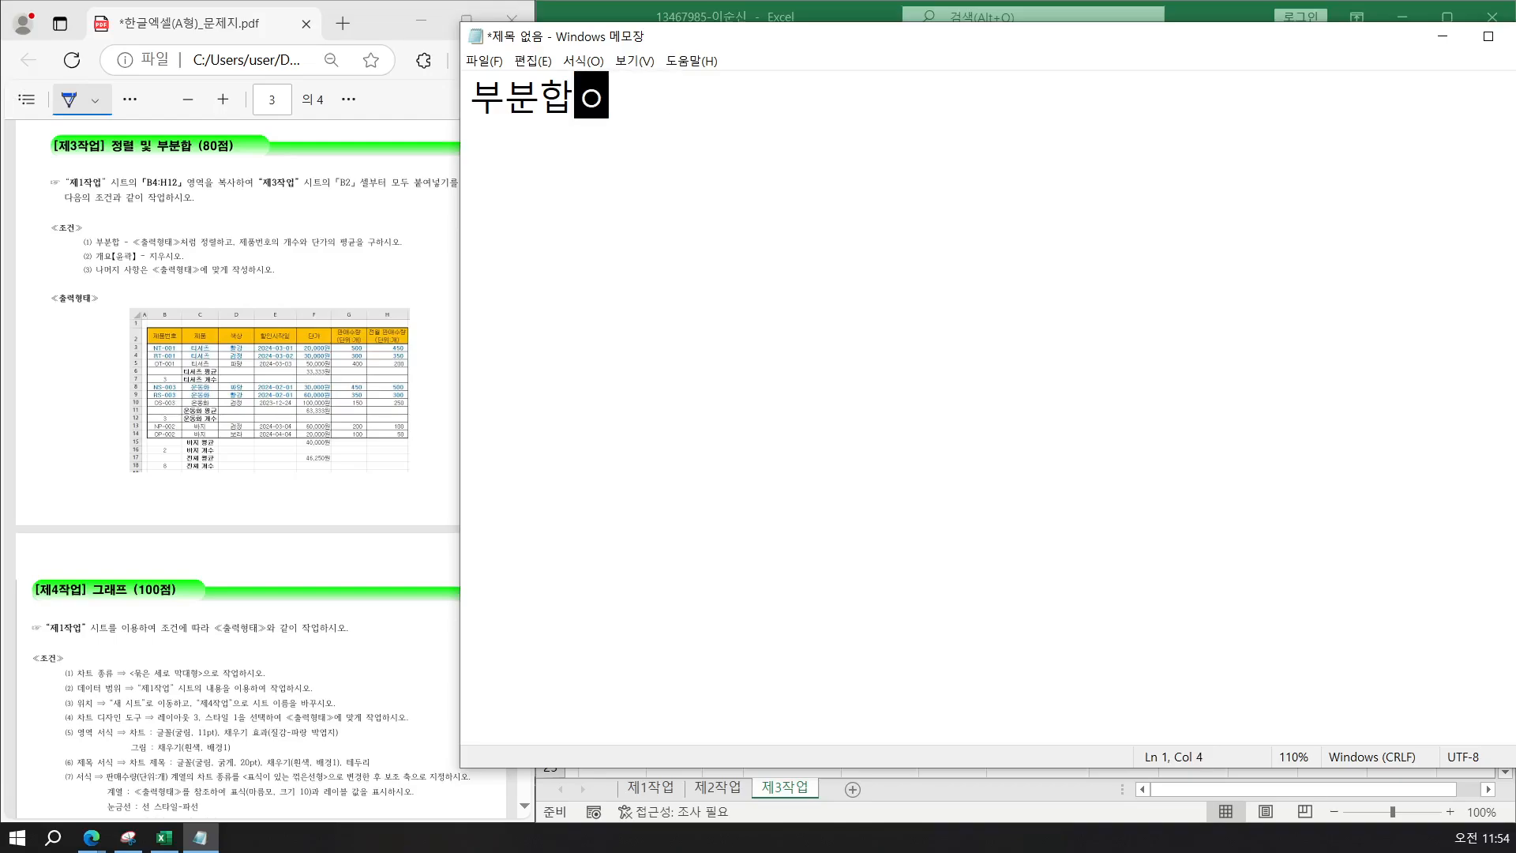
text(정렬은)
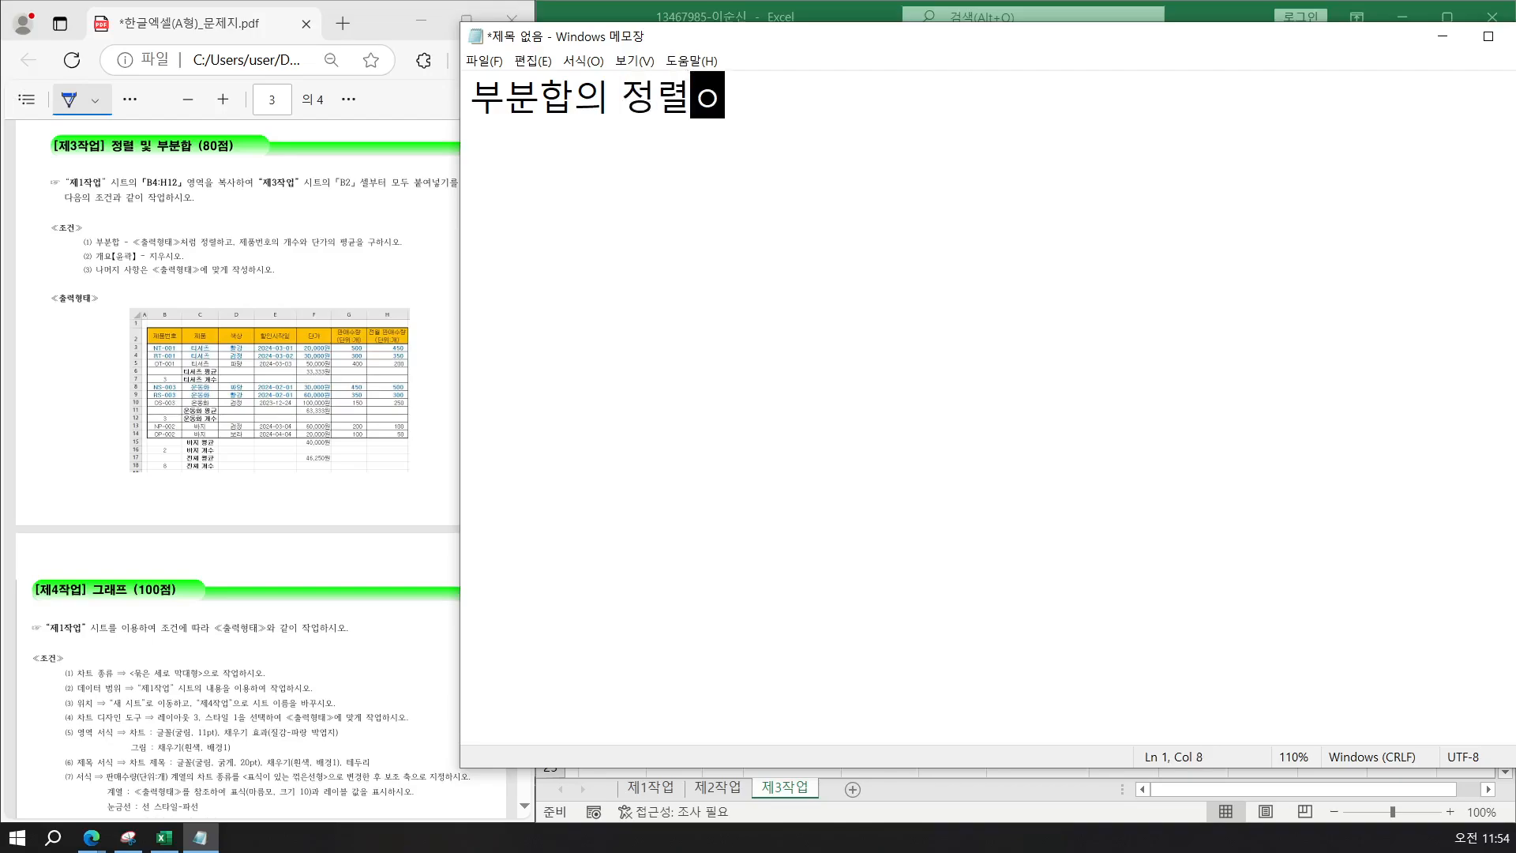
text(~)
key(Return)
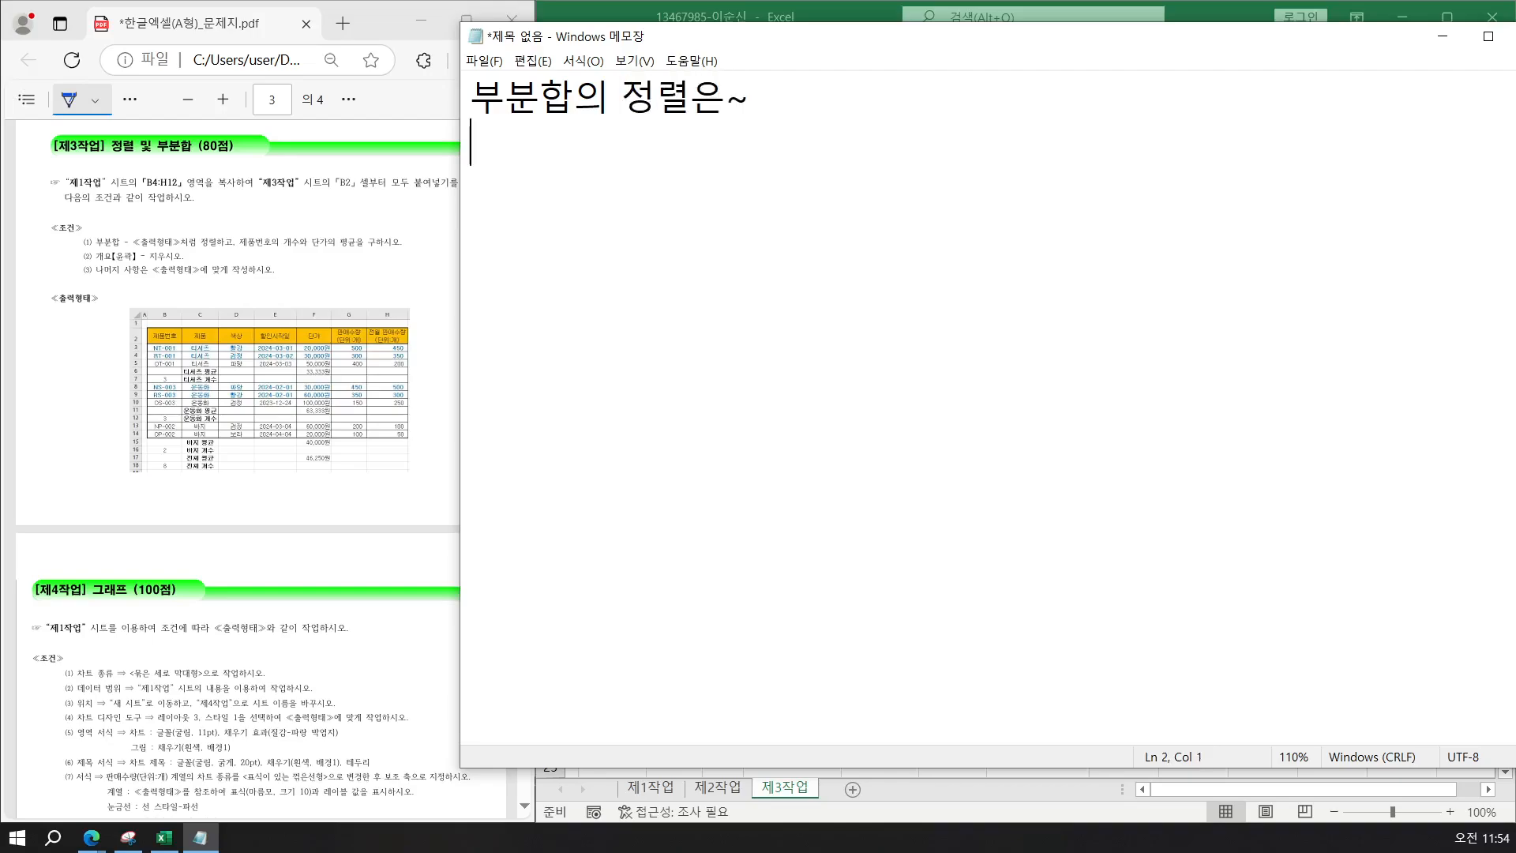
Add the note's second line, 함수가 보이는 제목이 정렬 제목, and leave a blank line below it.
text(함)
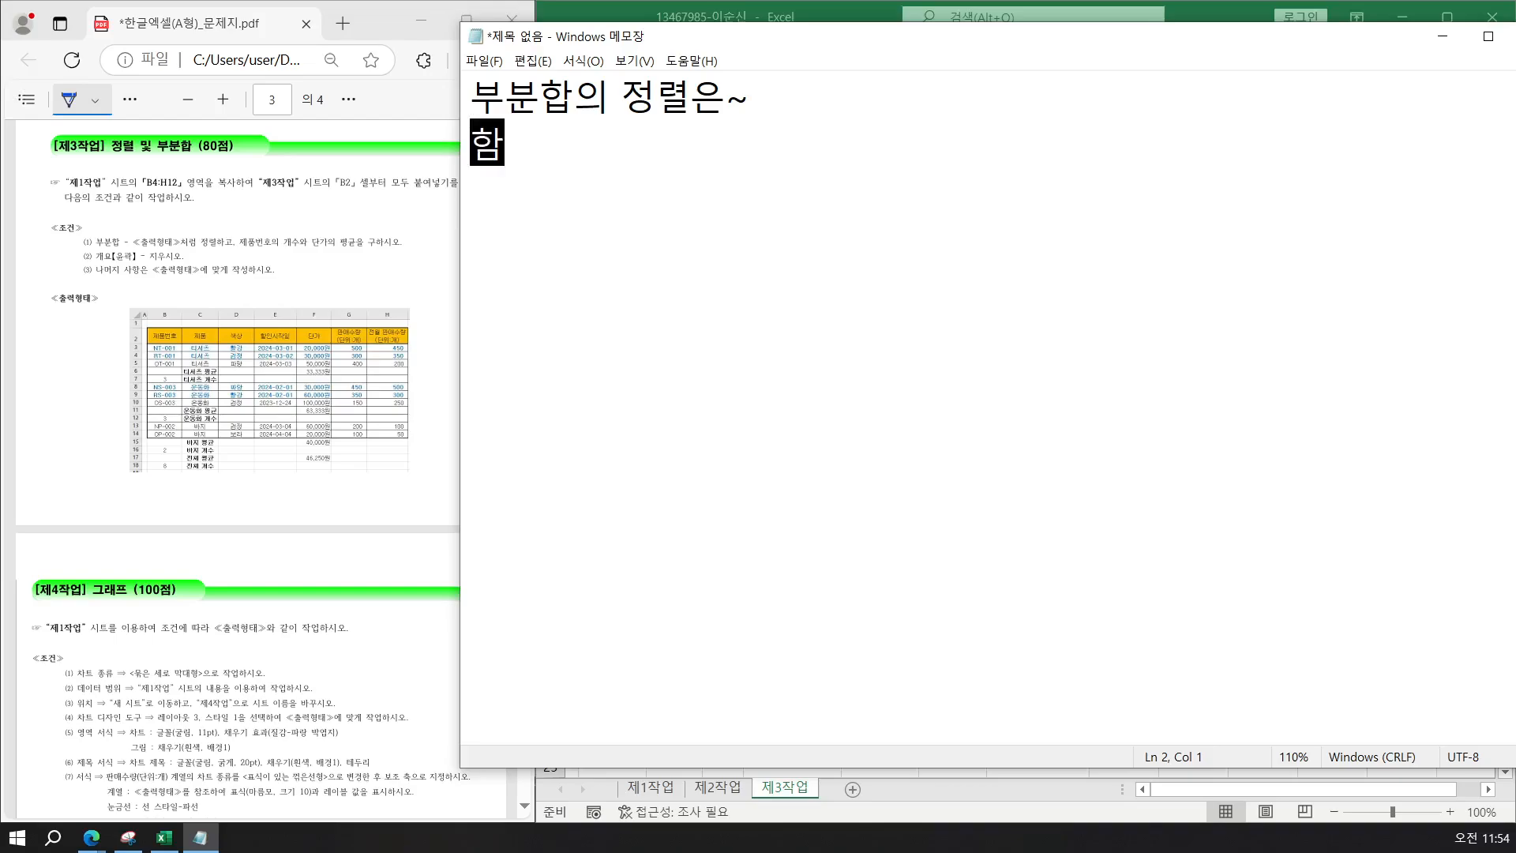
text(수가 )
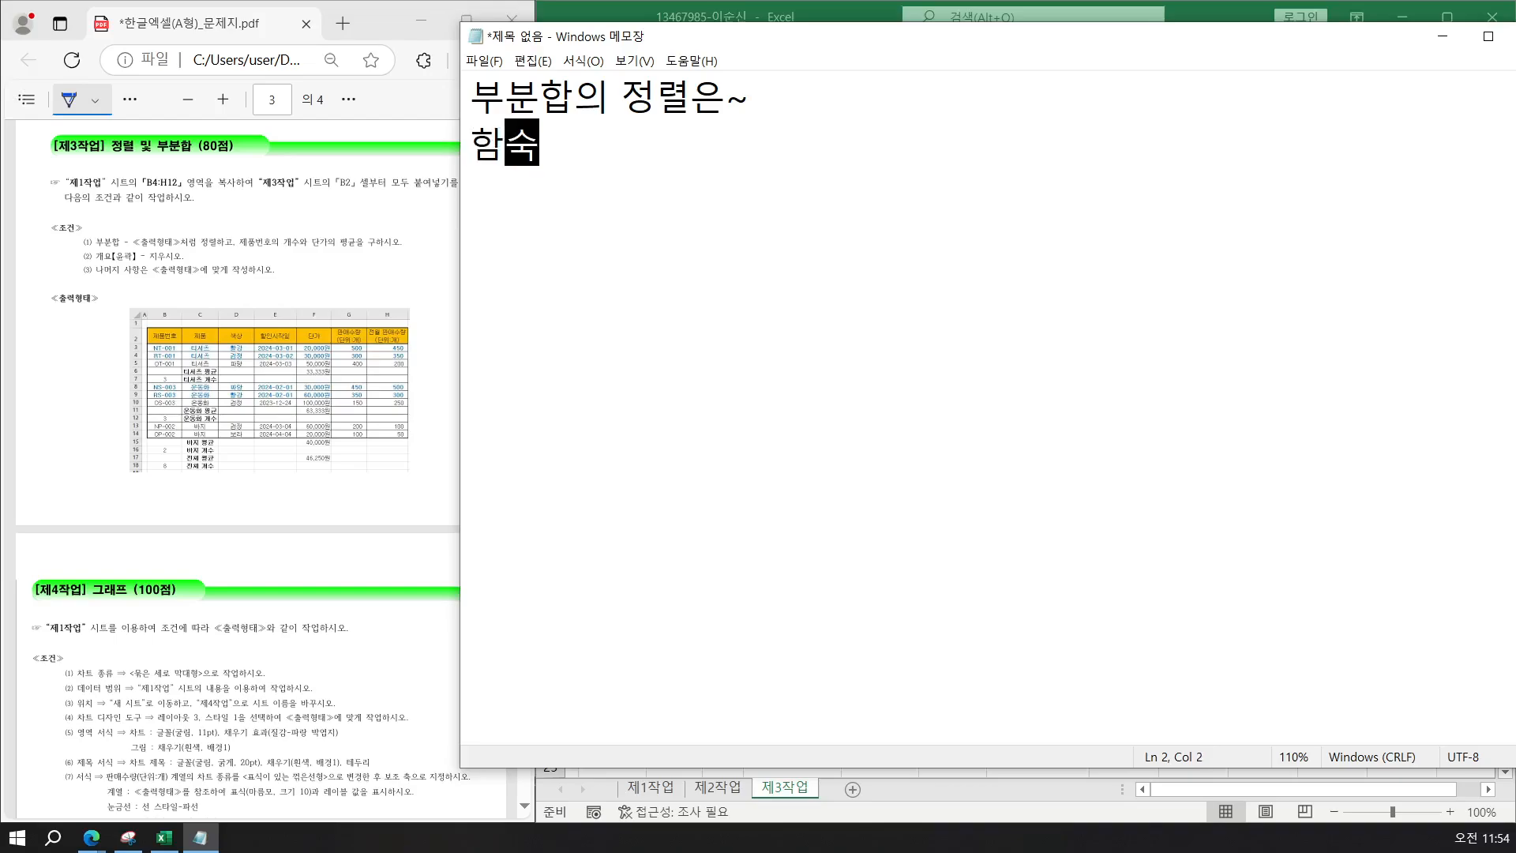
text(ㅇ)
key(BackSpace)
text(보)
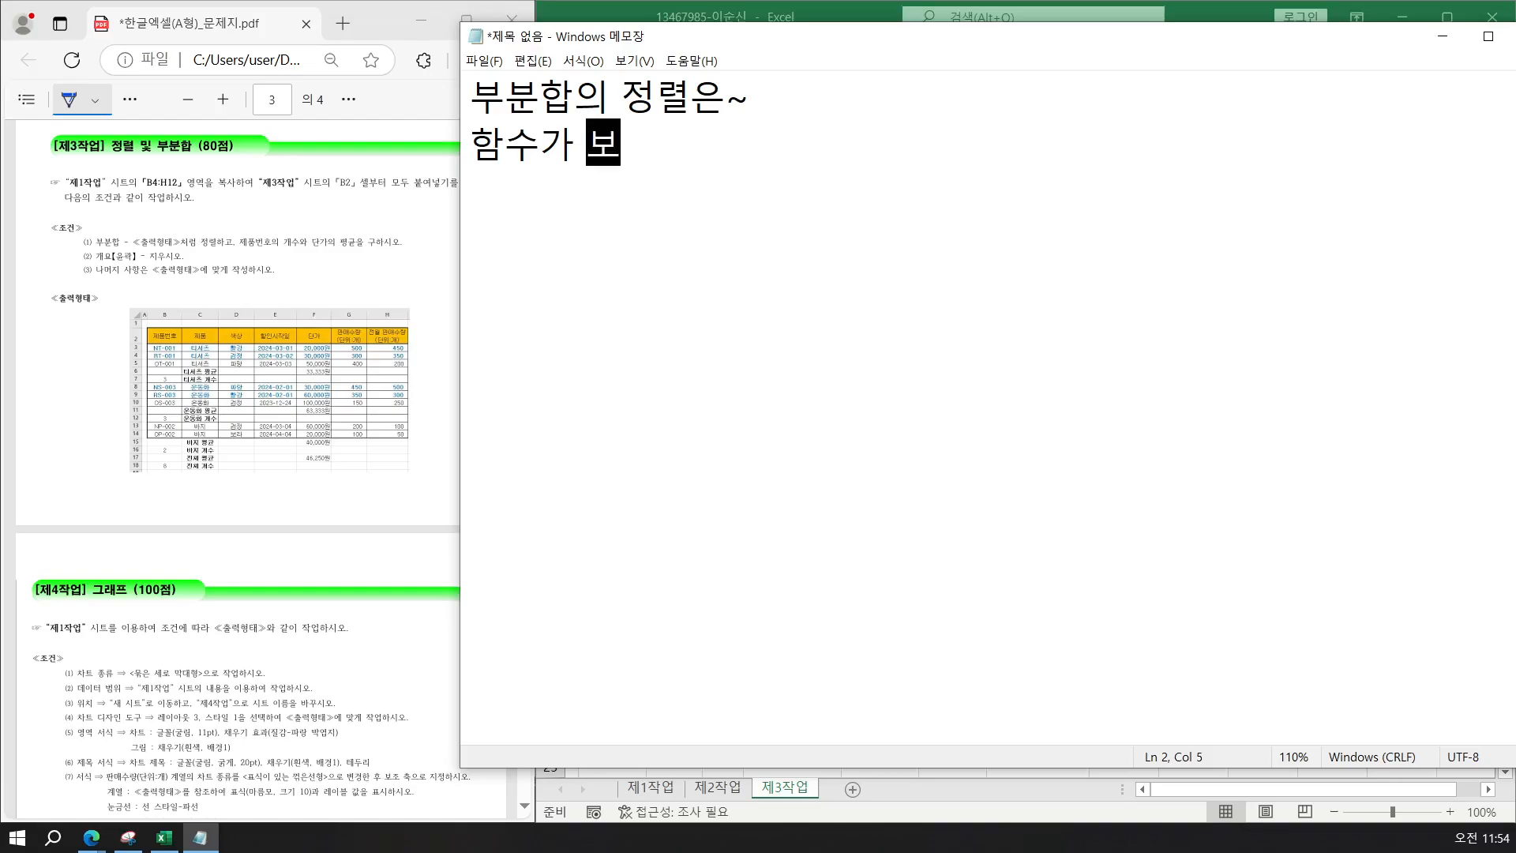
text(이는 )
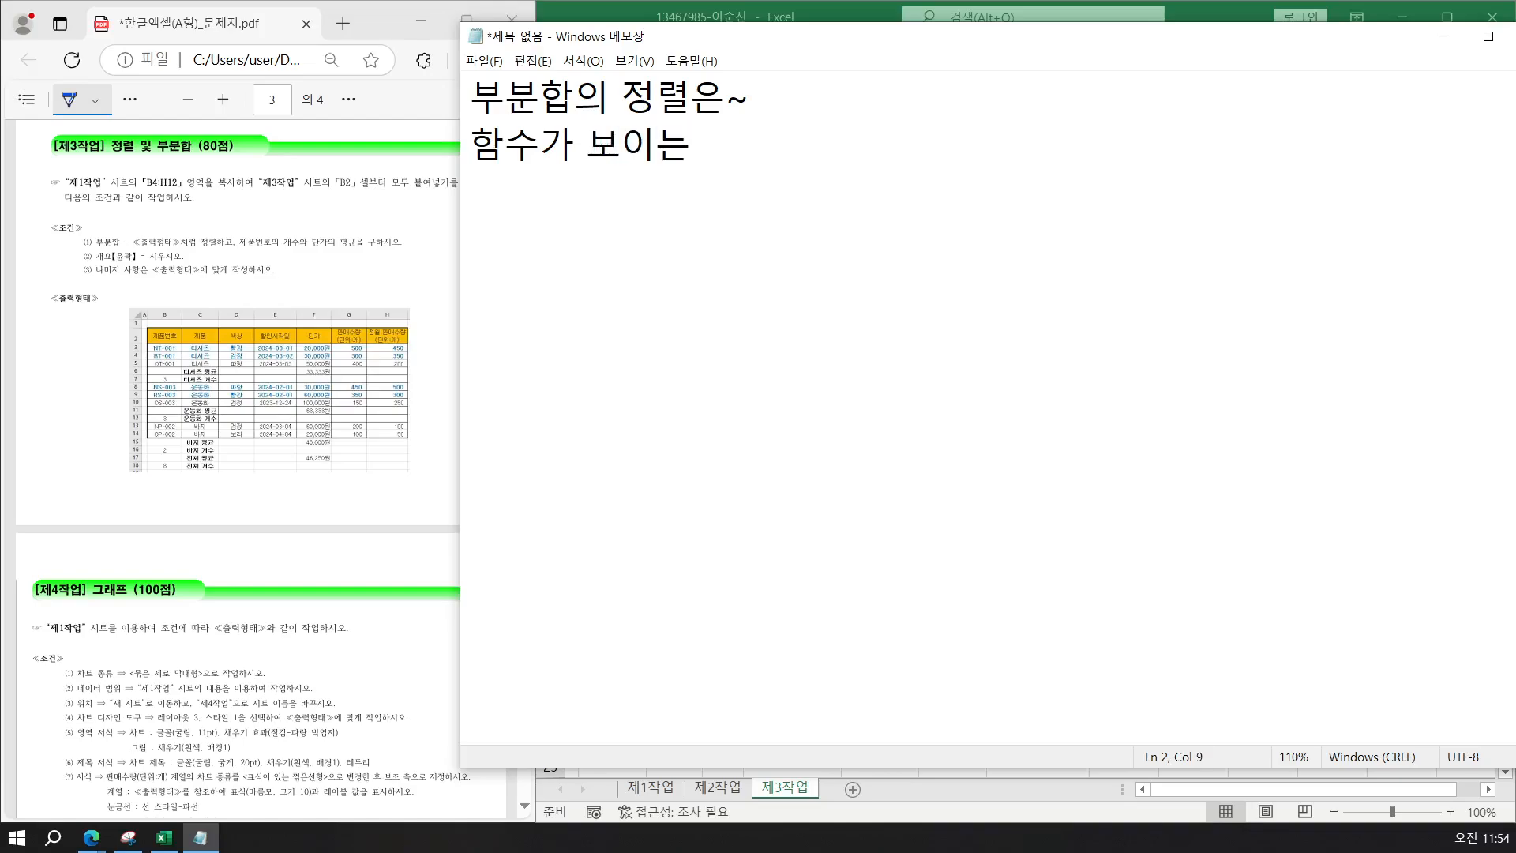
text(제목이 저)
text(ㅇ렬 ㅈ)
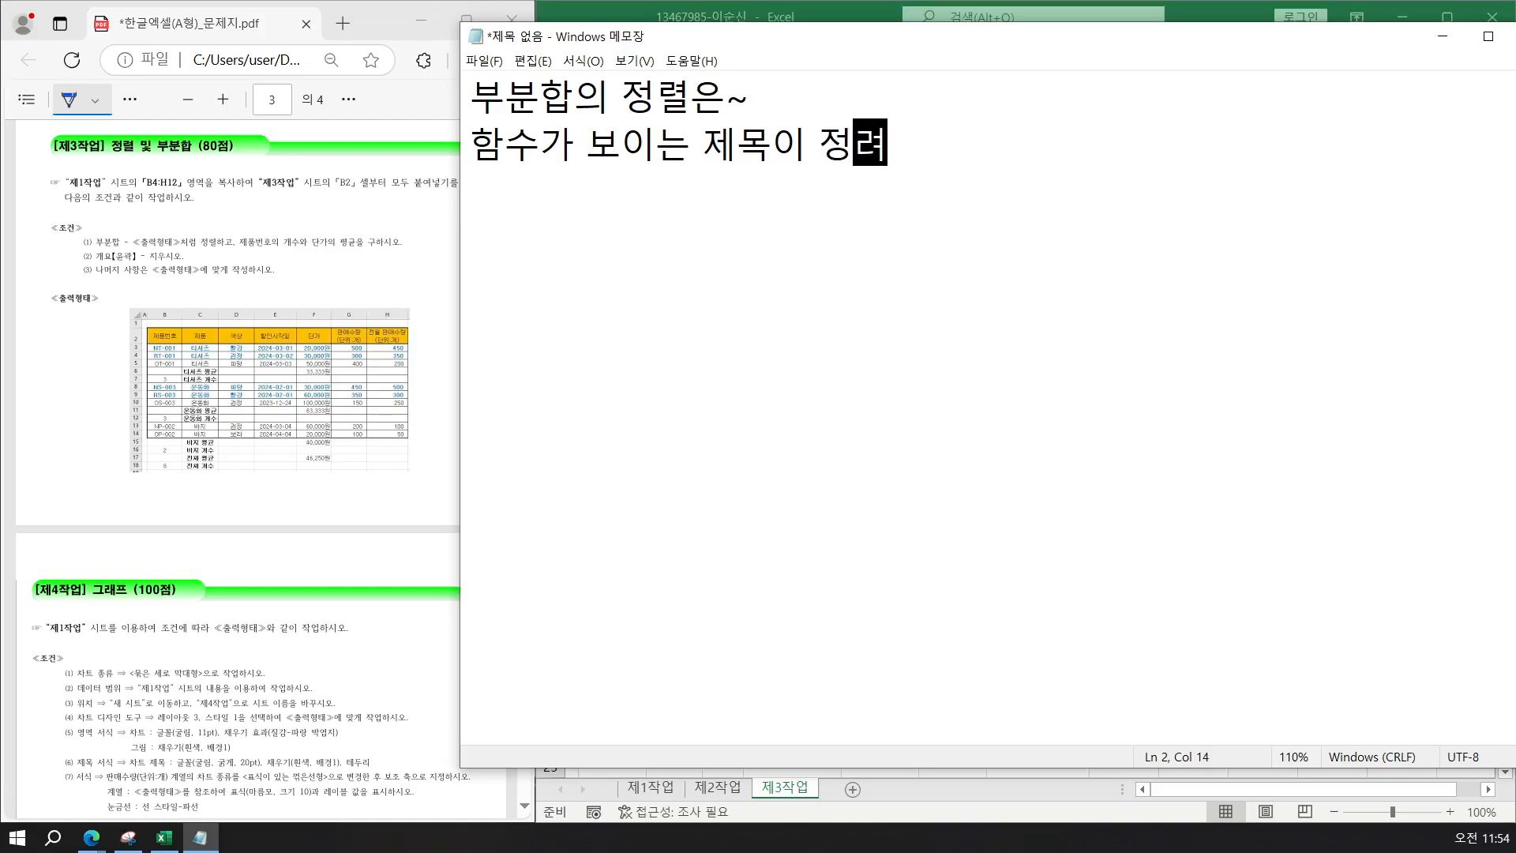
text(ㅔ목)
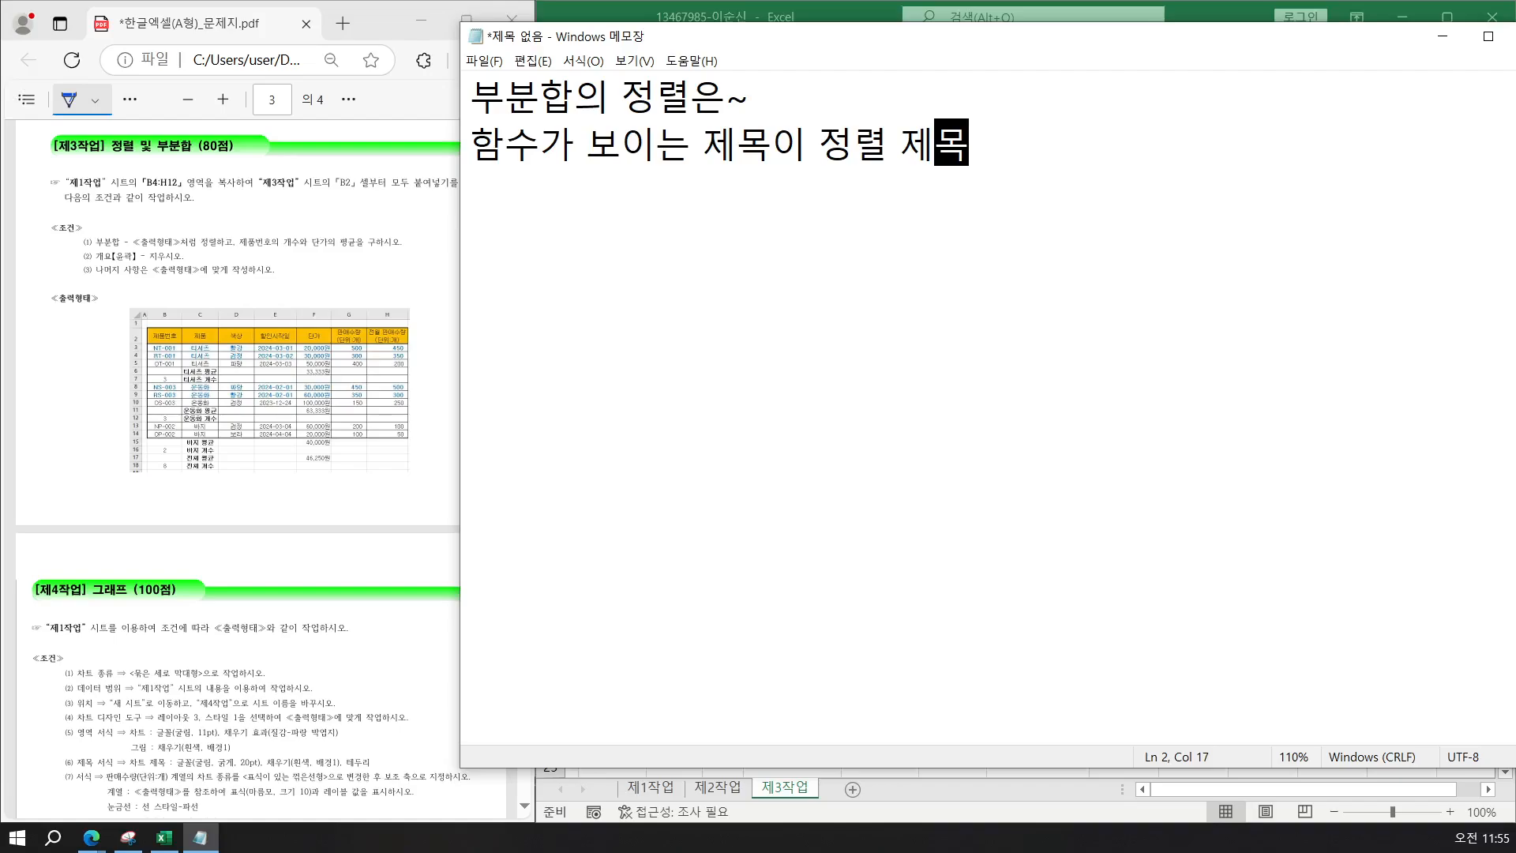
key(Return)
key(Return)
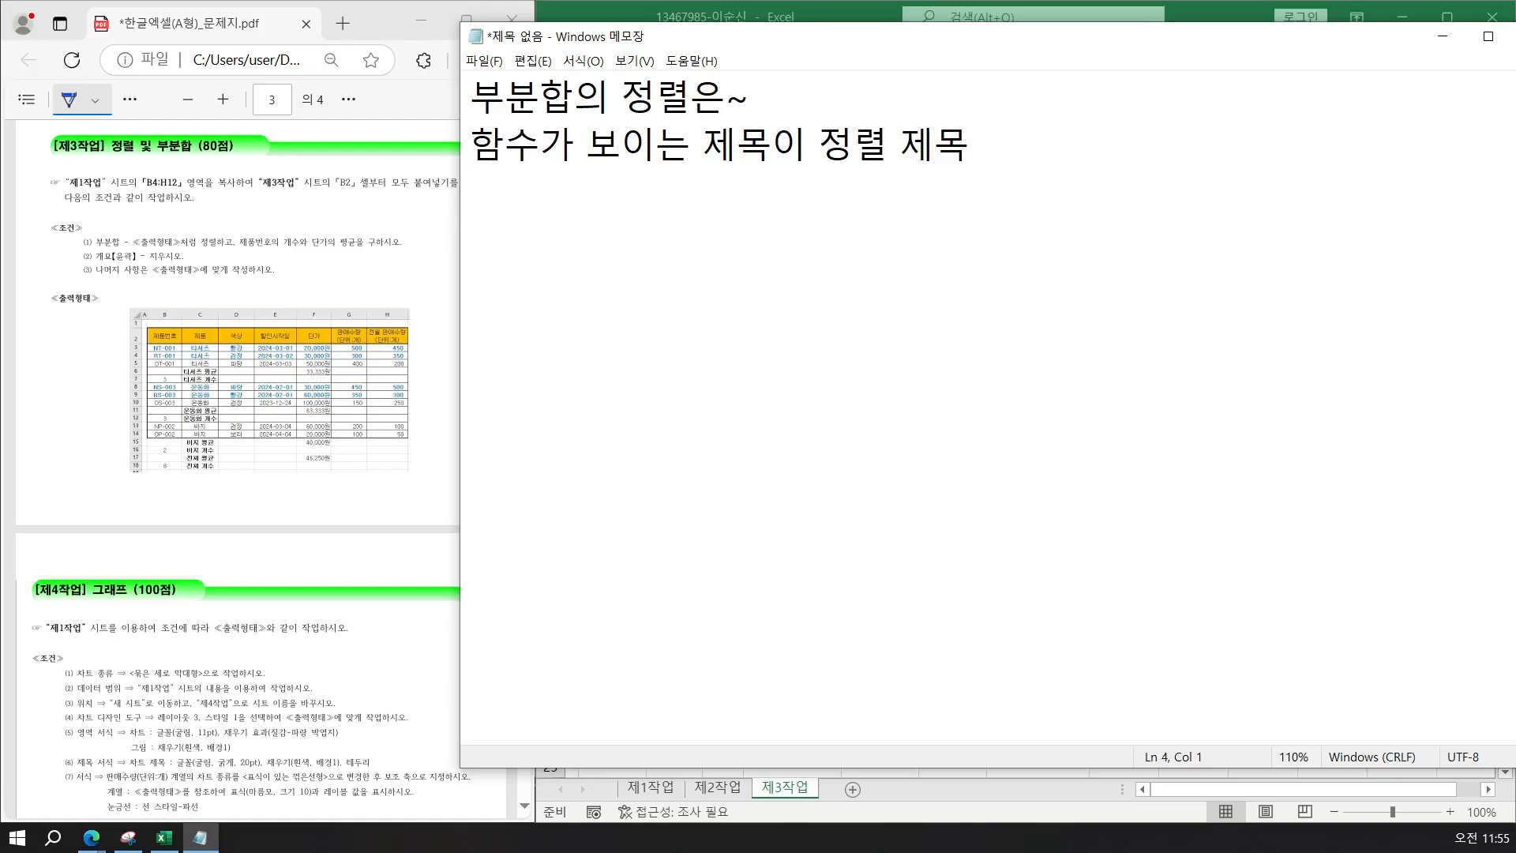
Begin the note's fourth line with the special character ☞.
text(ㅁ)
key(Hangul_Hanja)
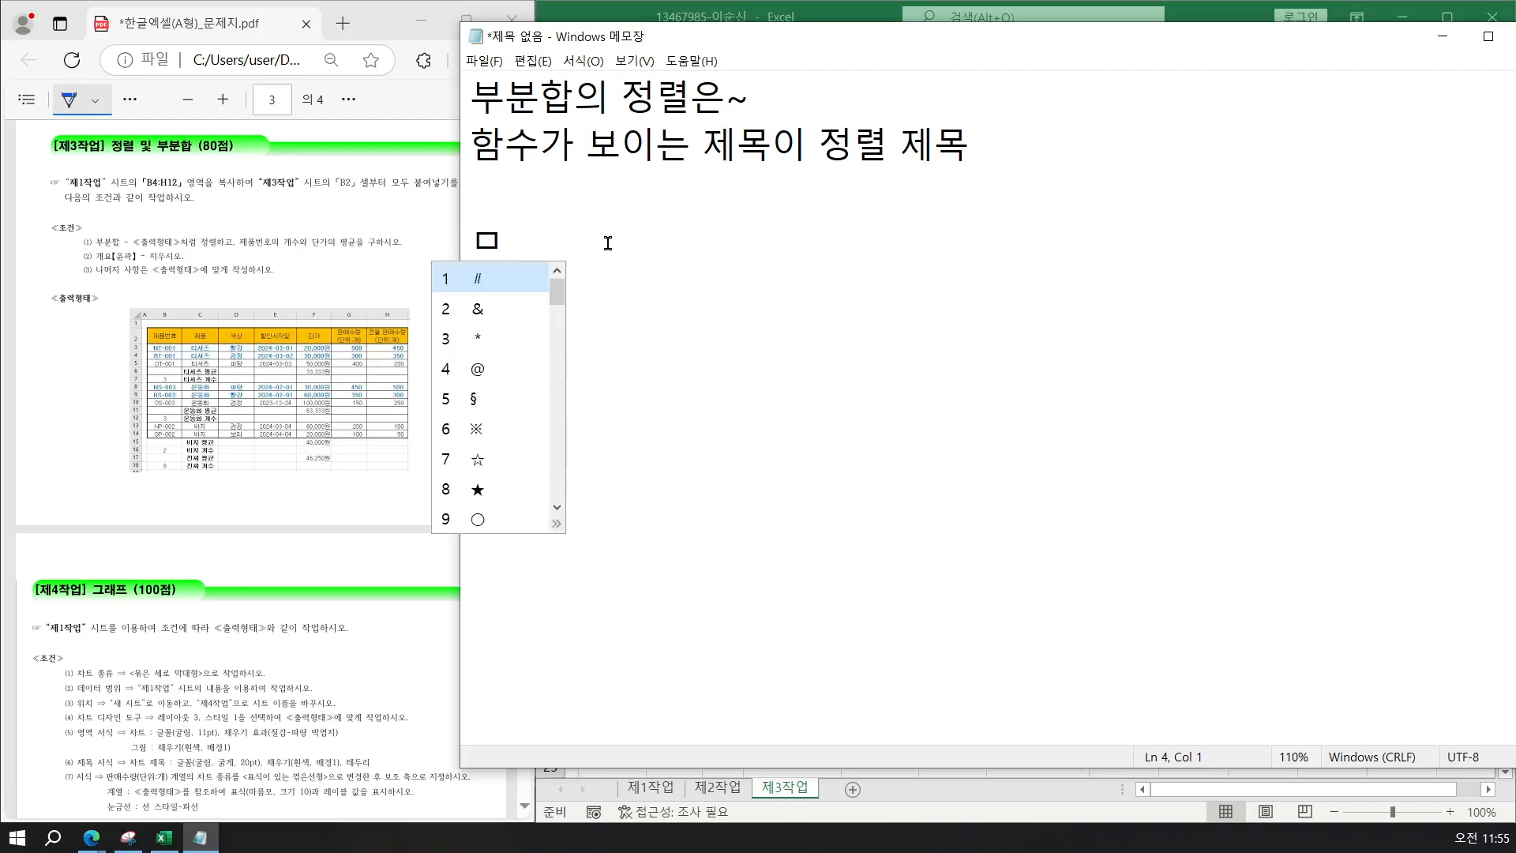
key(Tab)
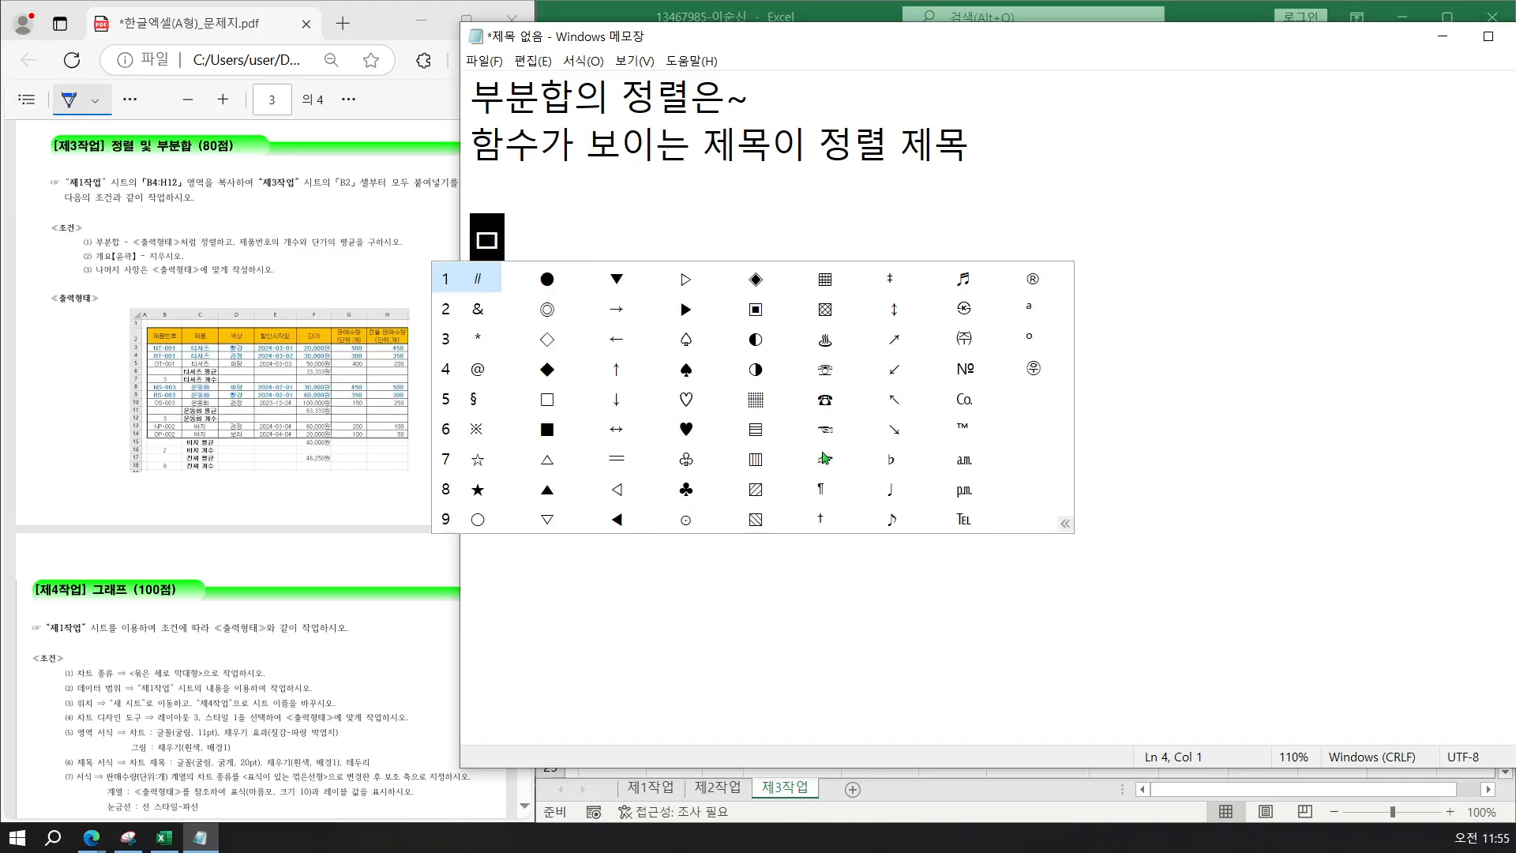
click(825, 466)
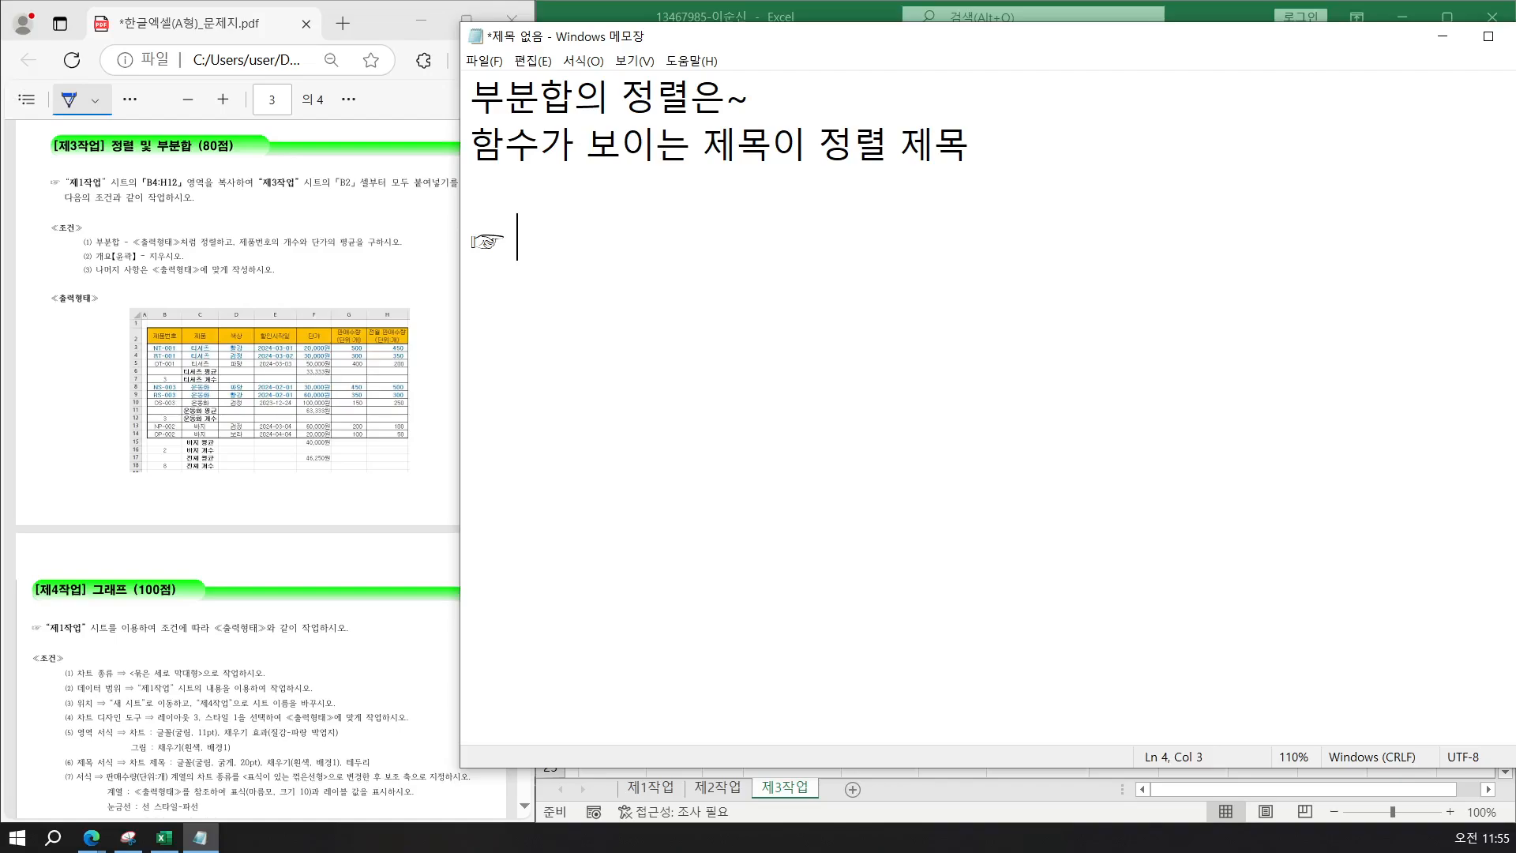
Write 제품을 내림차순으로 정렬하고, after the ☞ symbol in the note.
text(제품을)
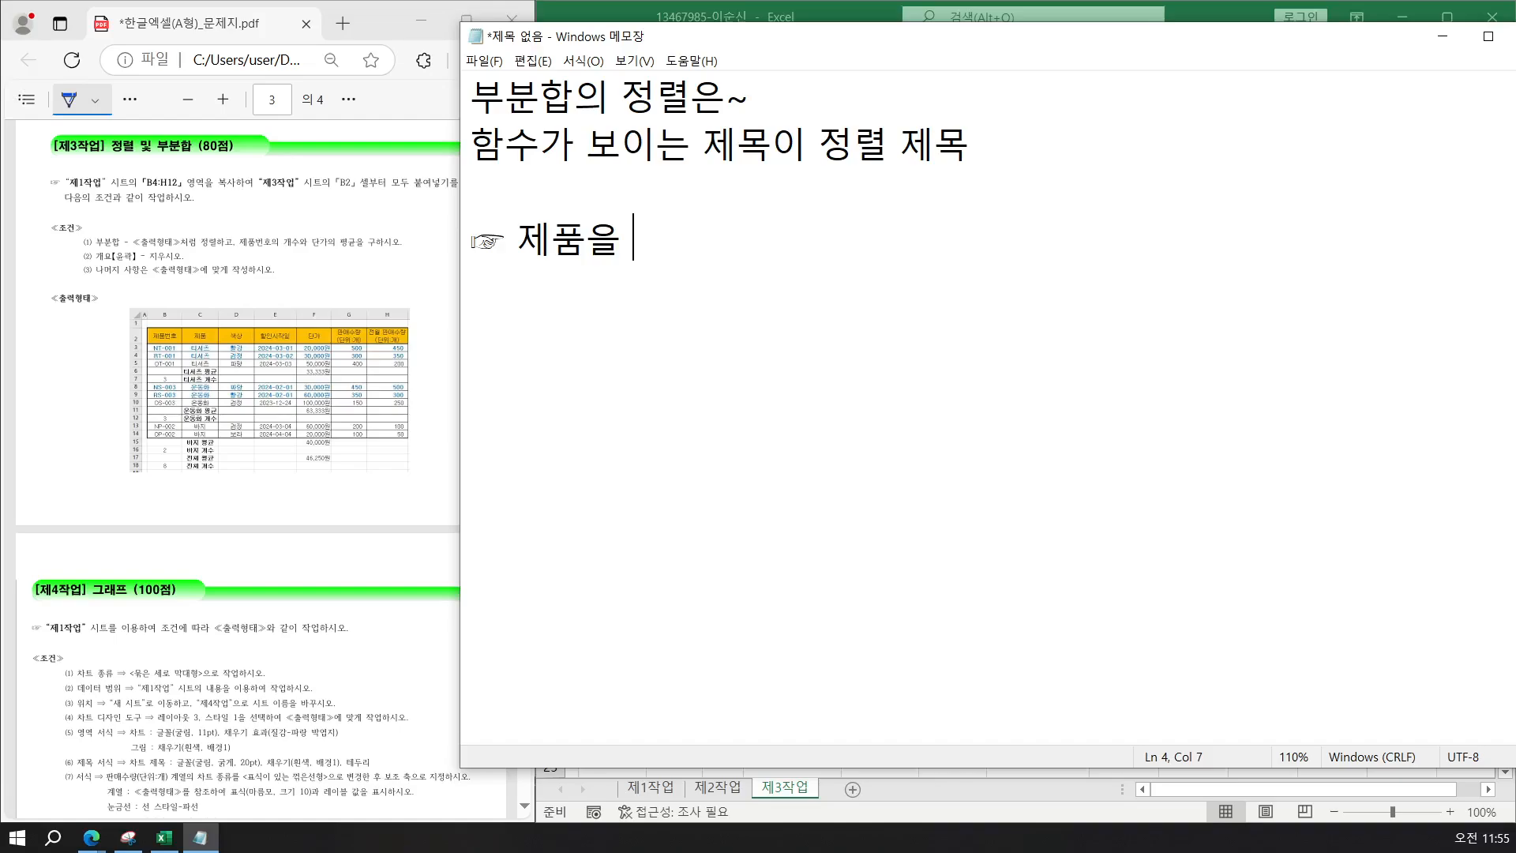
text(내림)
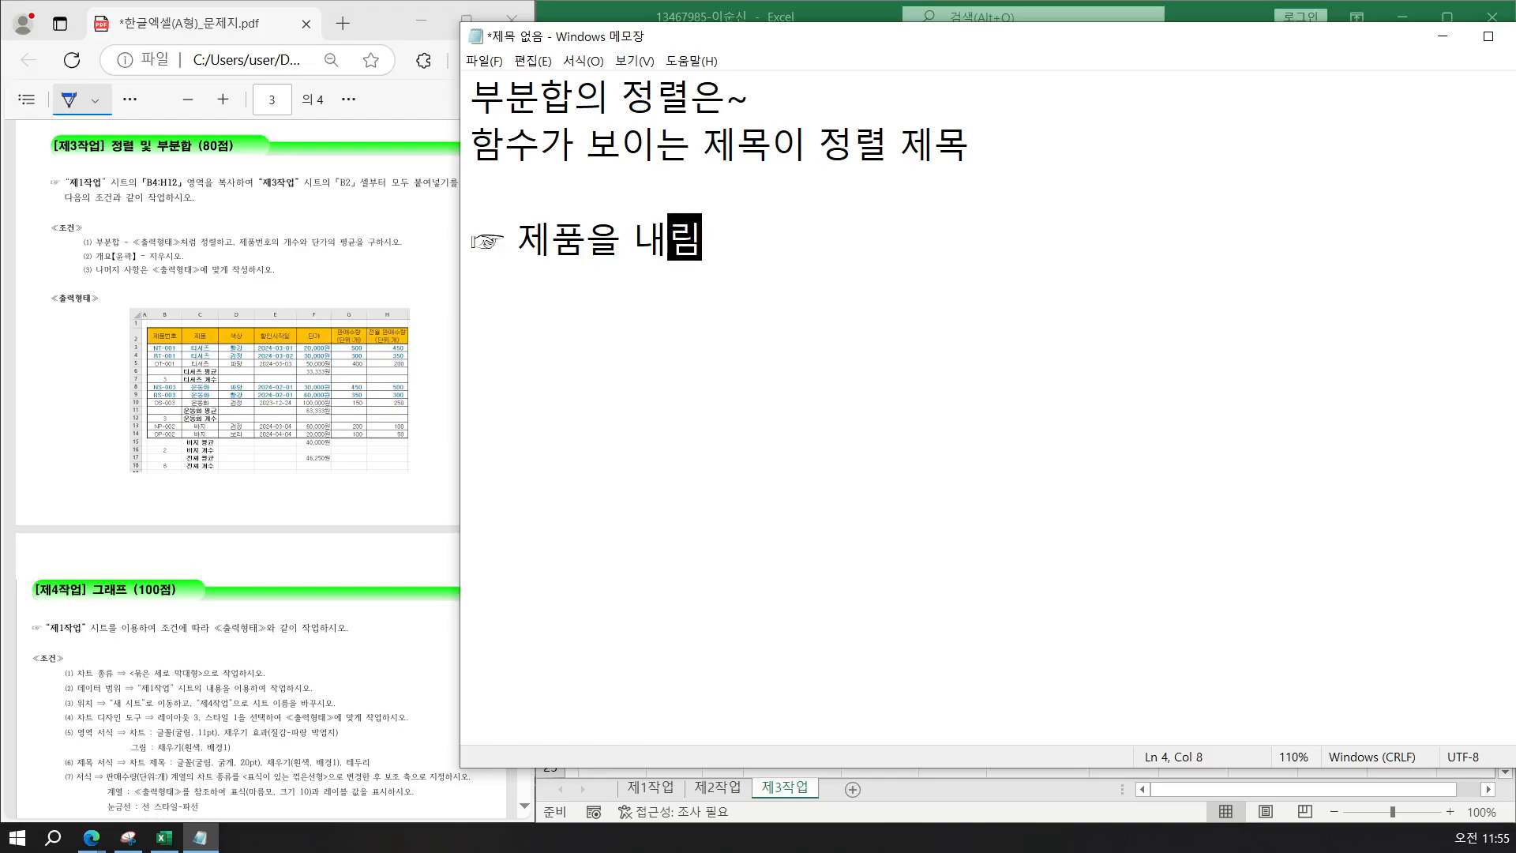
text(차순ㅇ을로 정)
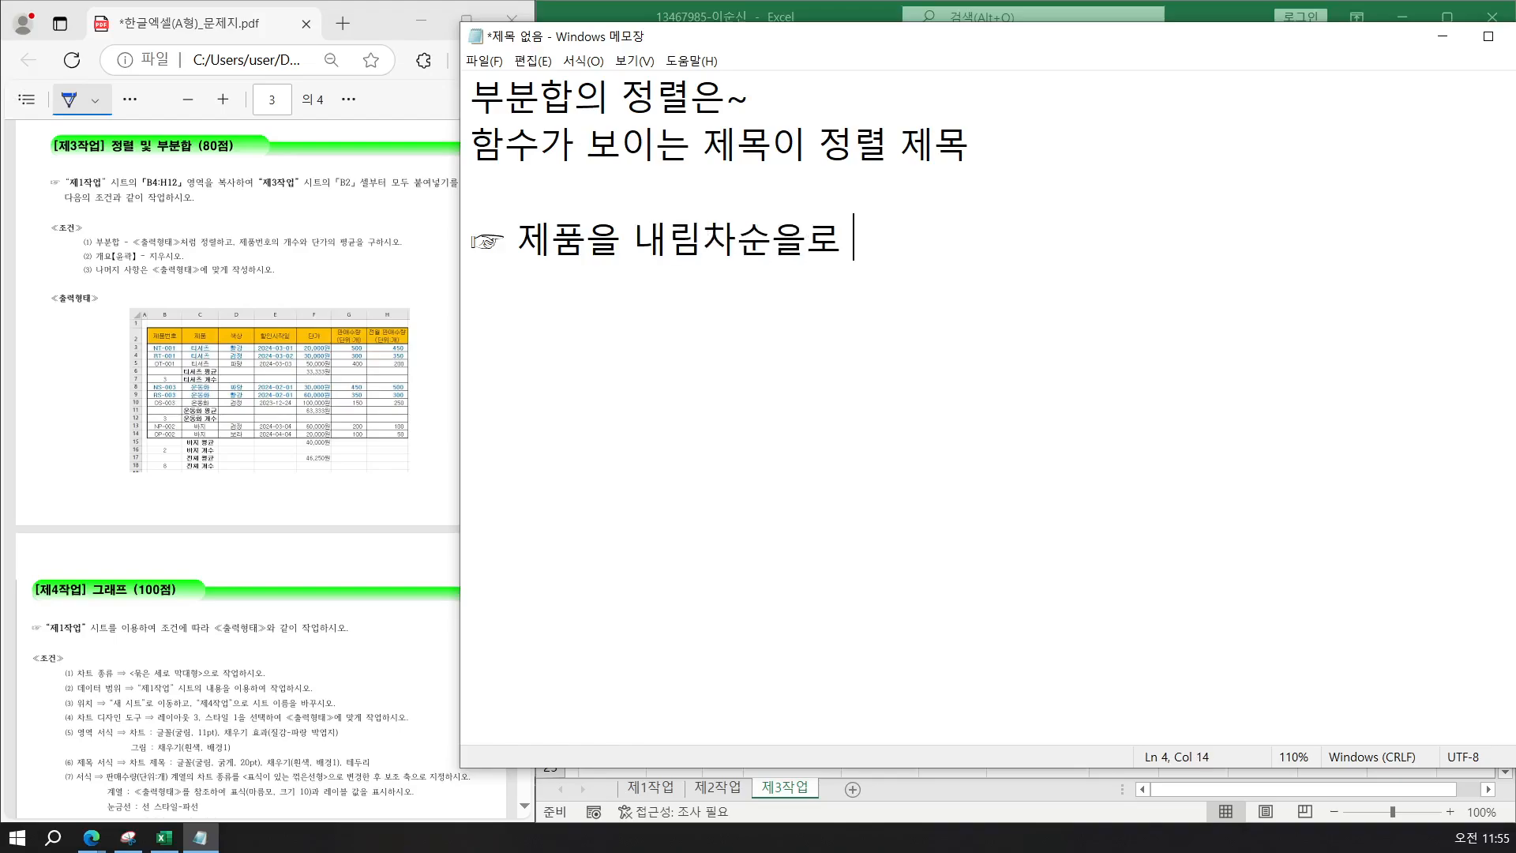
key(BackSpace)
key(BackSpace)
key(BackSpace)
key(BackSpace)
key(BackSpace)
key(BackSpace)
text(으로)
text( 정렬학)
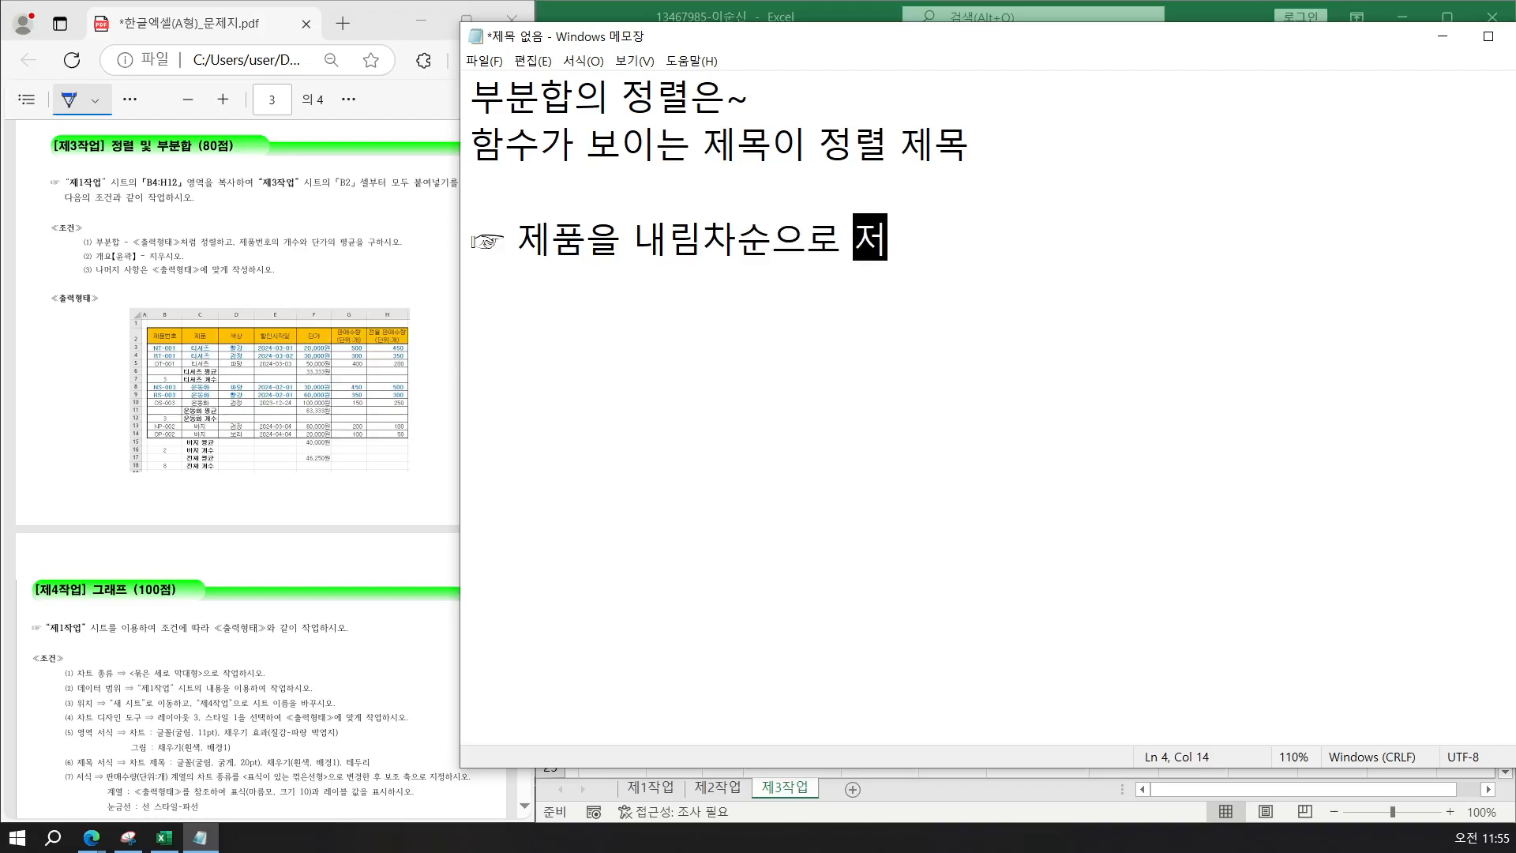
text(고,)
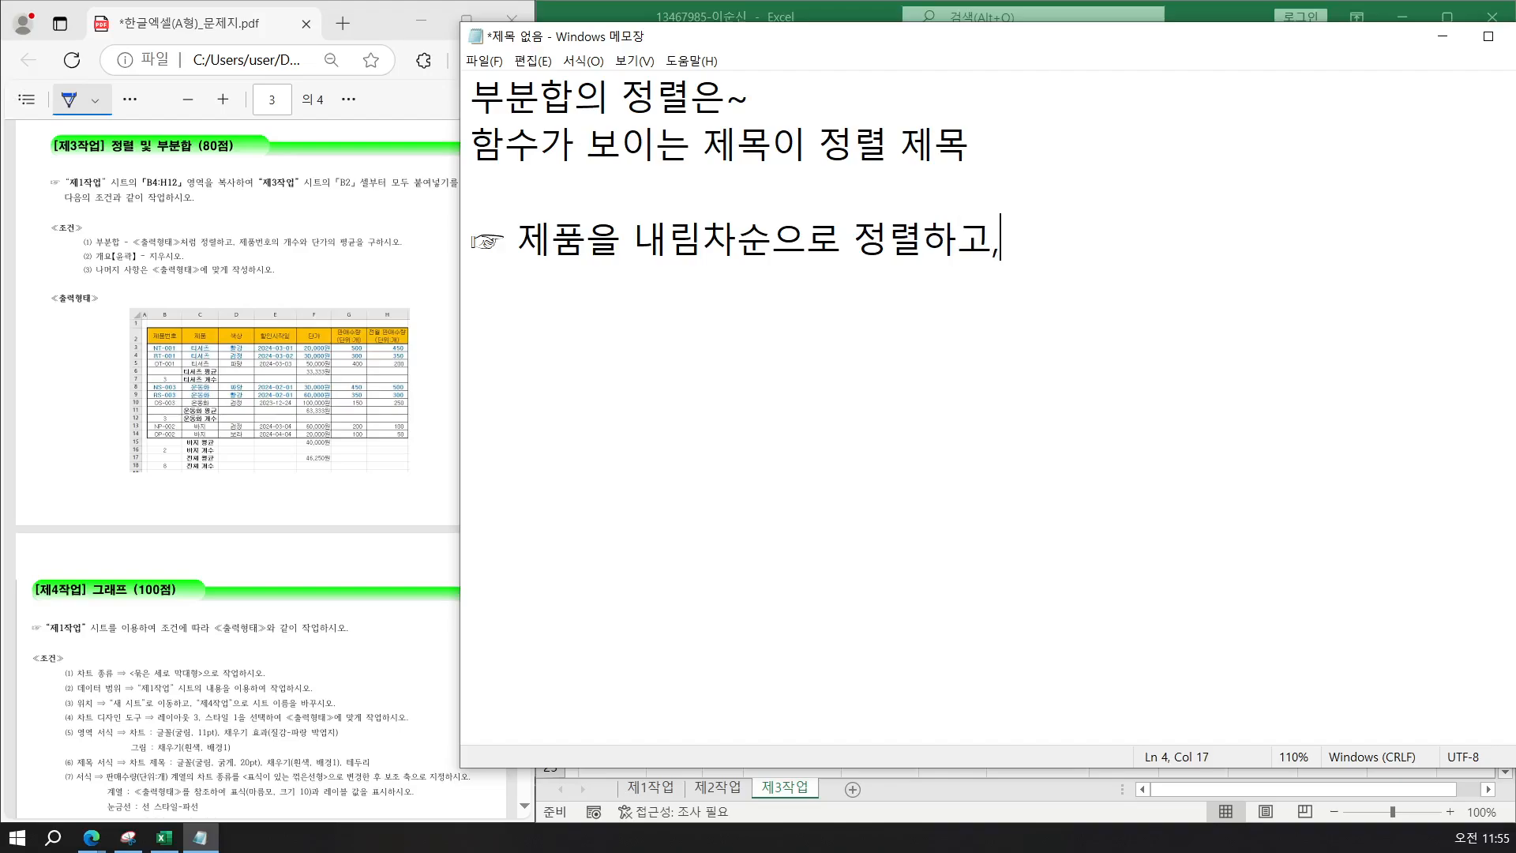
Complete the ☞ sentence in the note with 제품별 제품번호의 개수와 단가의 평균을 구하시오.
text( ㅈ제품별)
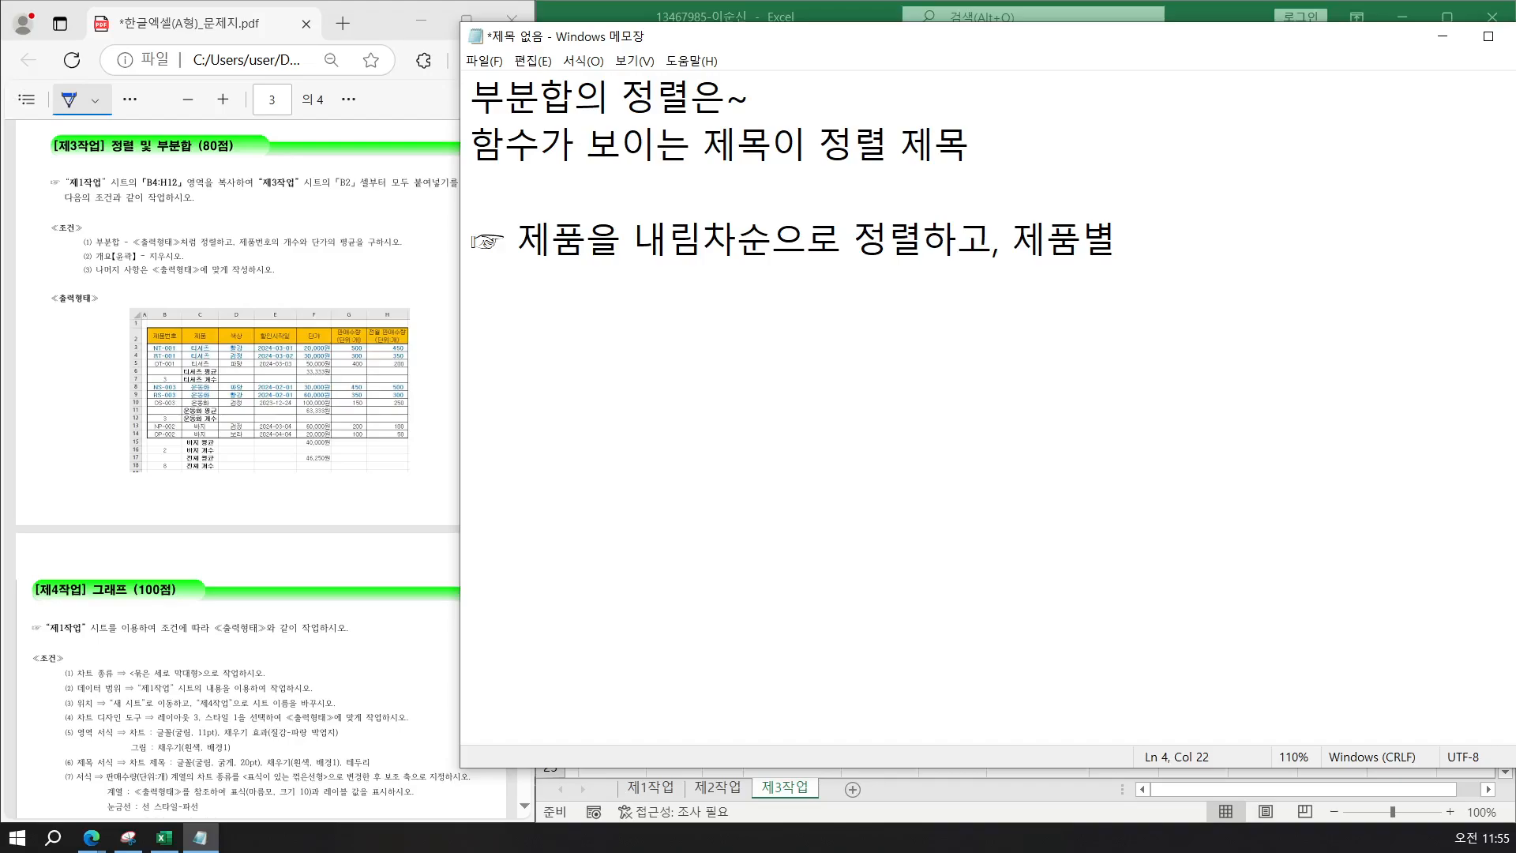
text( 제푸품번호의 )
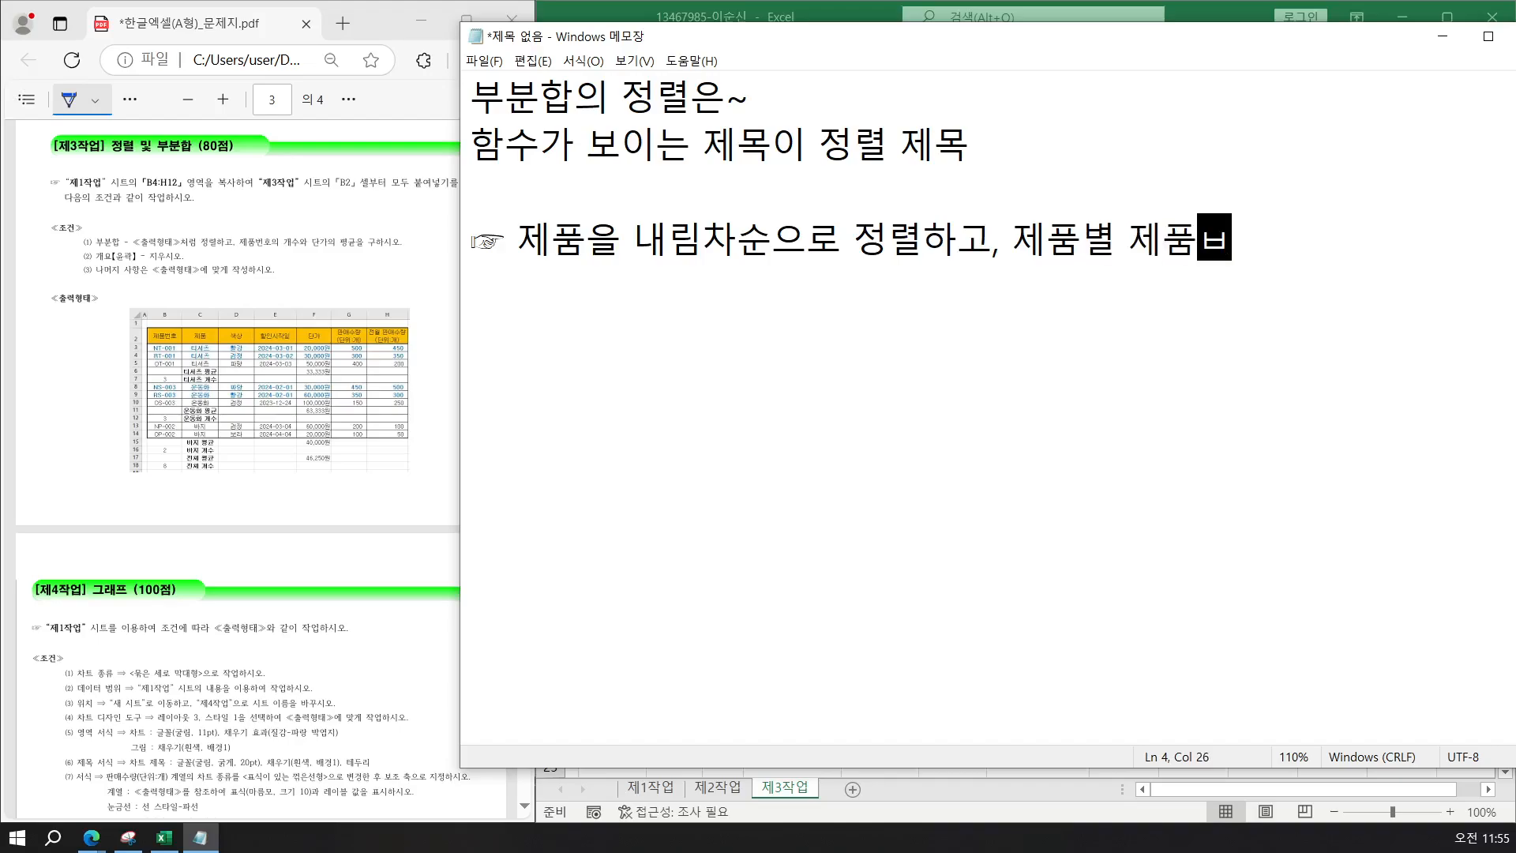
text(개)
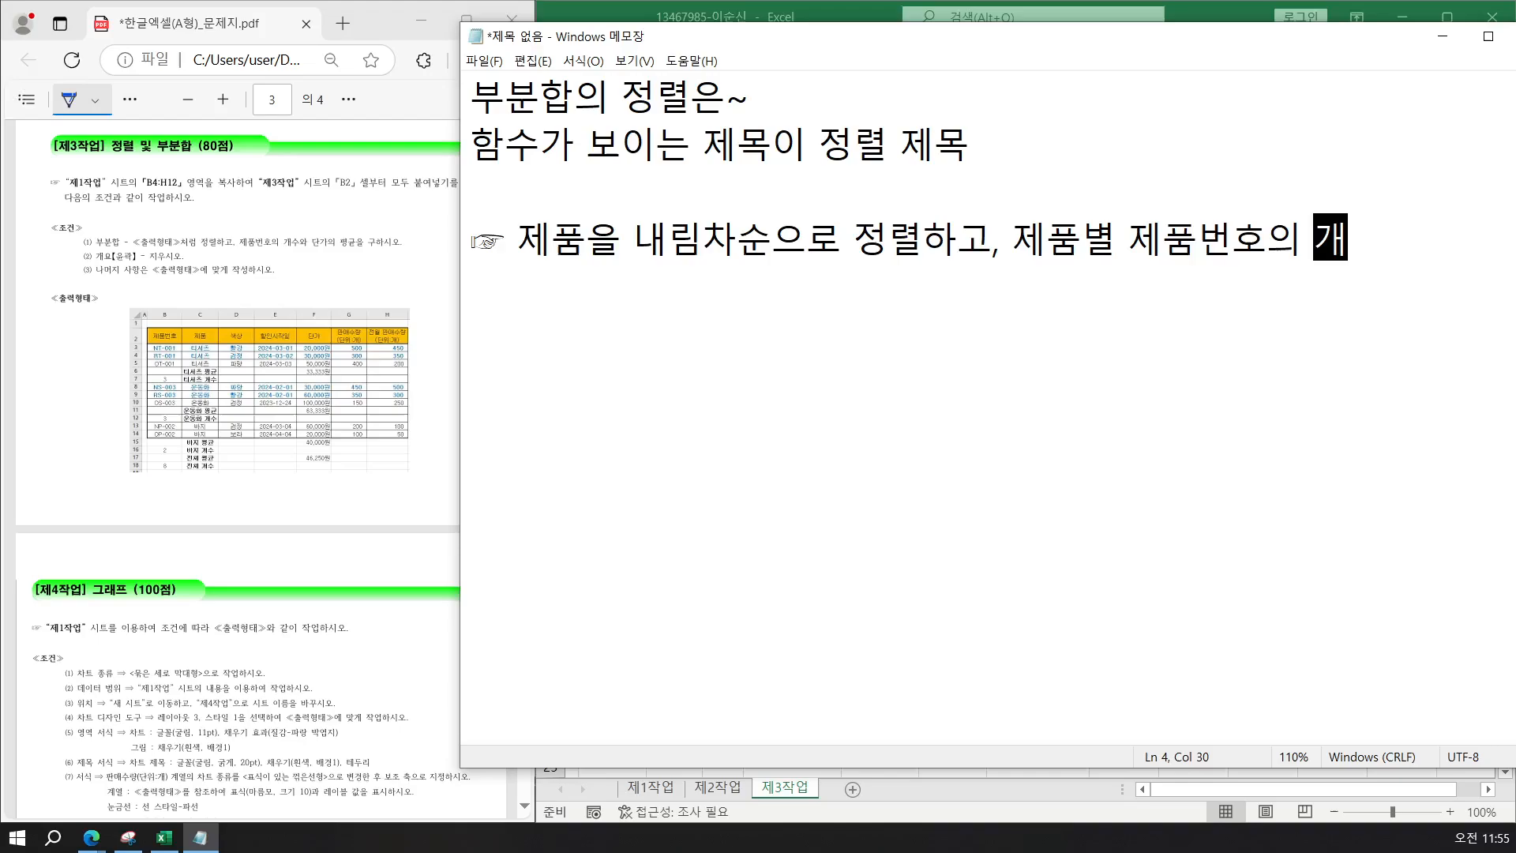
text(수와 다단의)
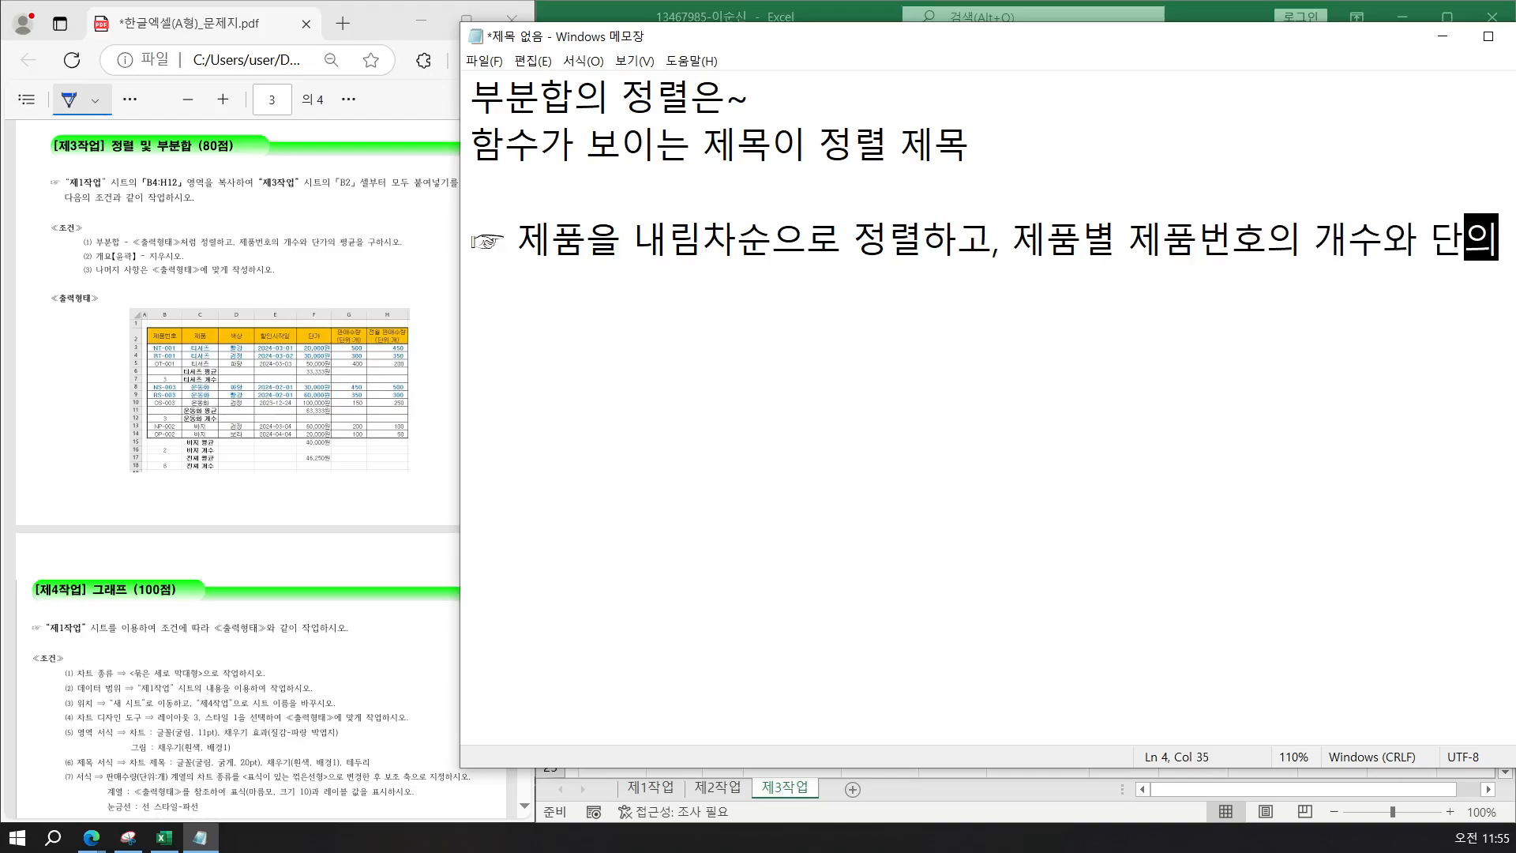
key(BackSpace)
text(가의)
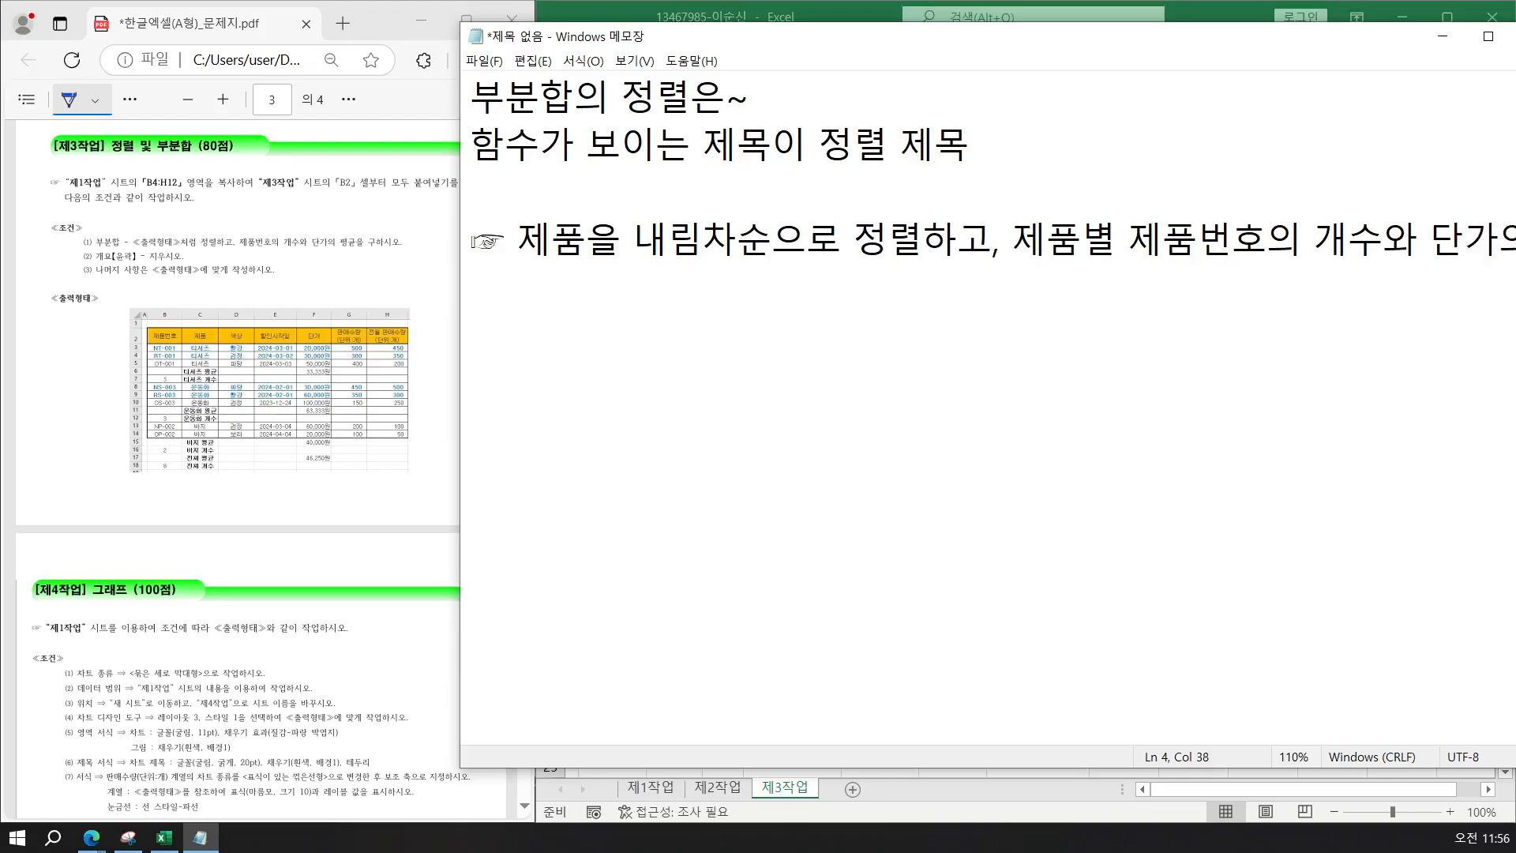
text( 평균을 궁)
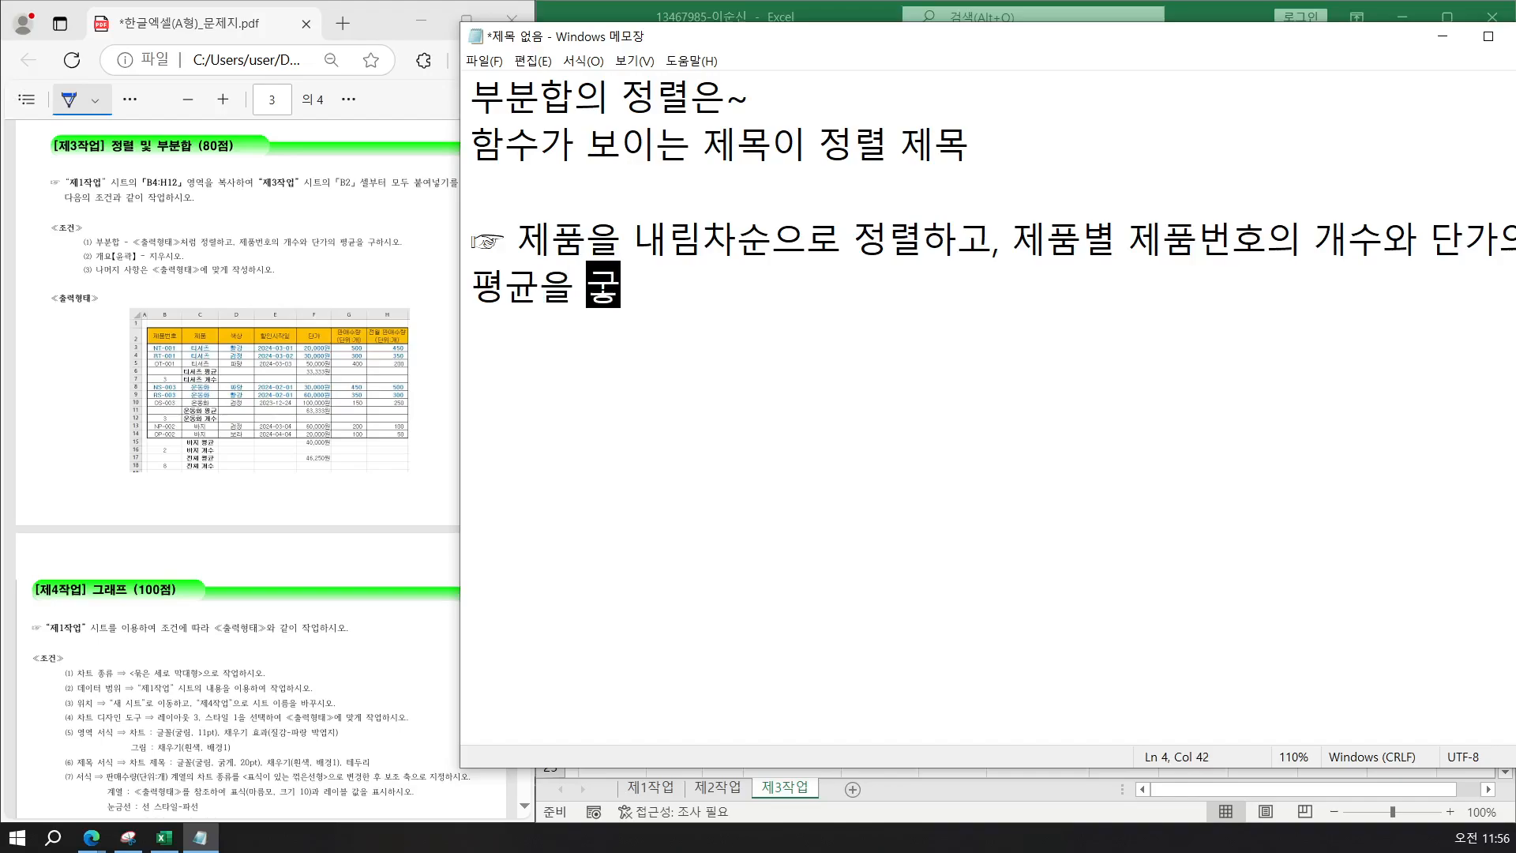
key(BackSpace)
text(하시오.)
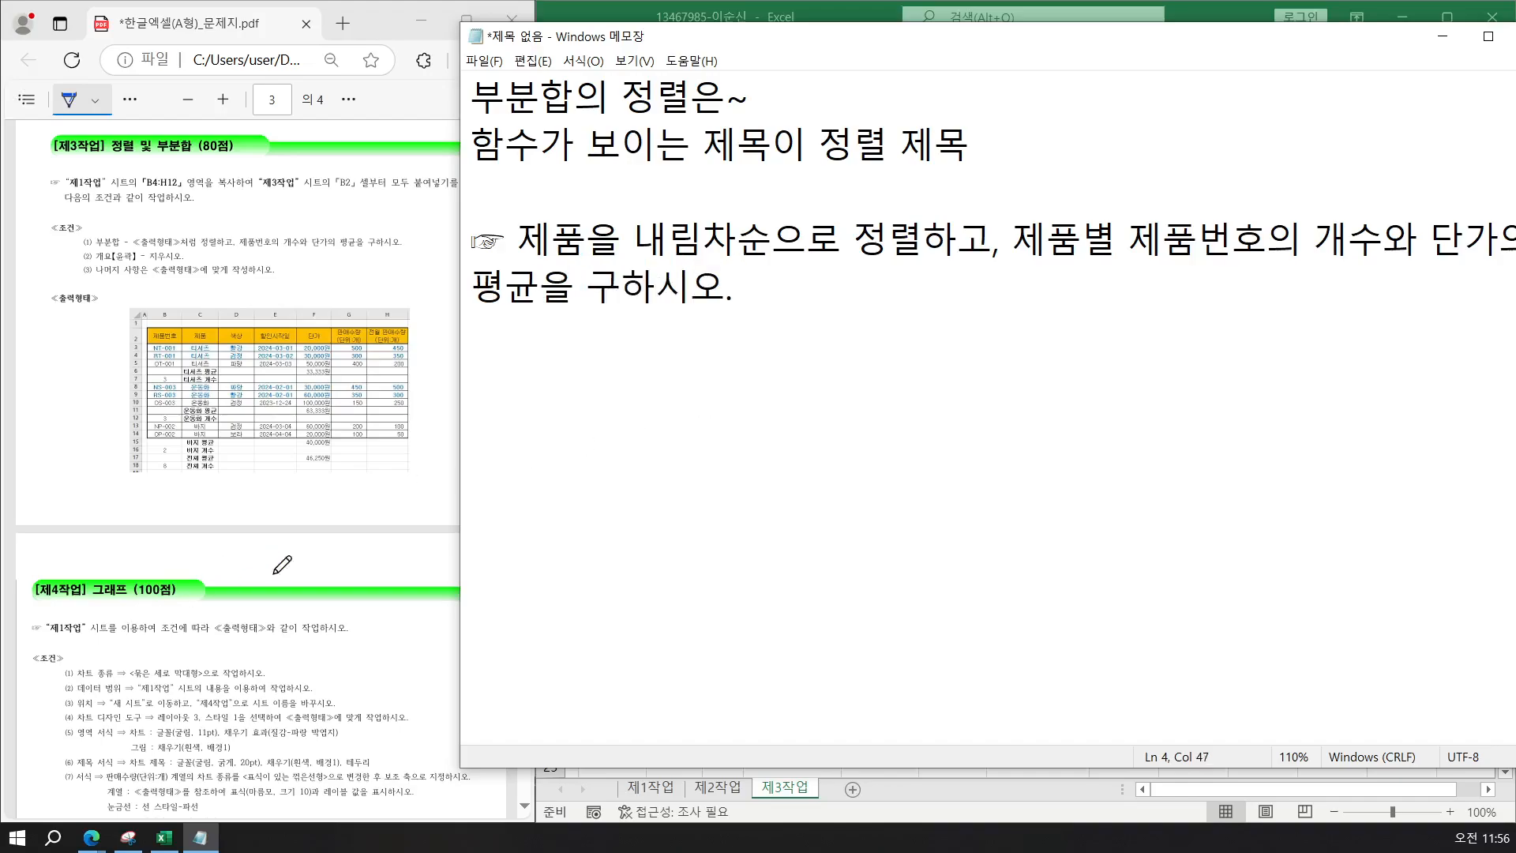
Narrow the note window and move it off the exam PDF, insert 제품별 before 단가의 in the note, and minimize it.
drag(459, 482, 616, 482)
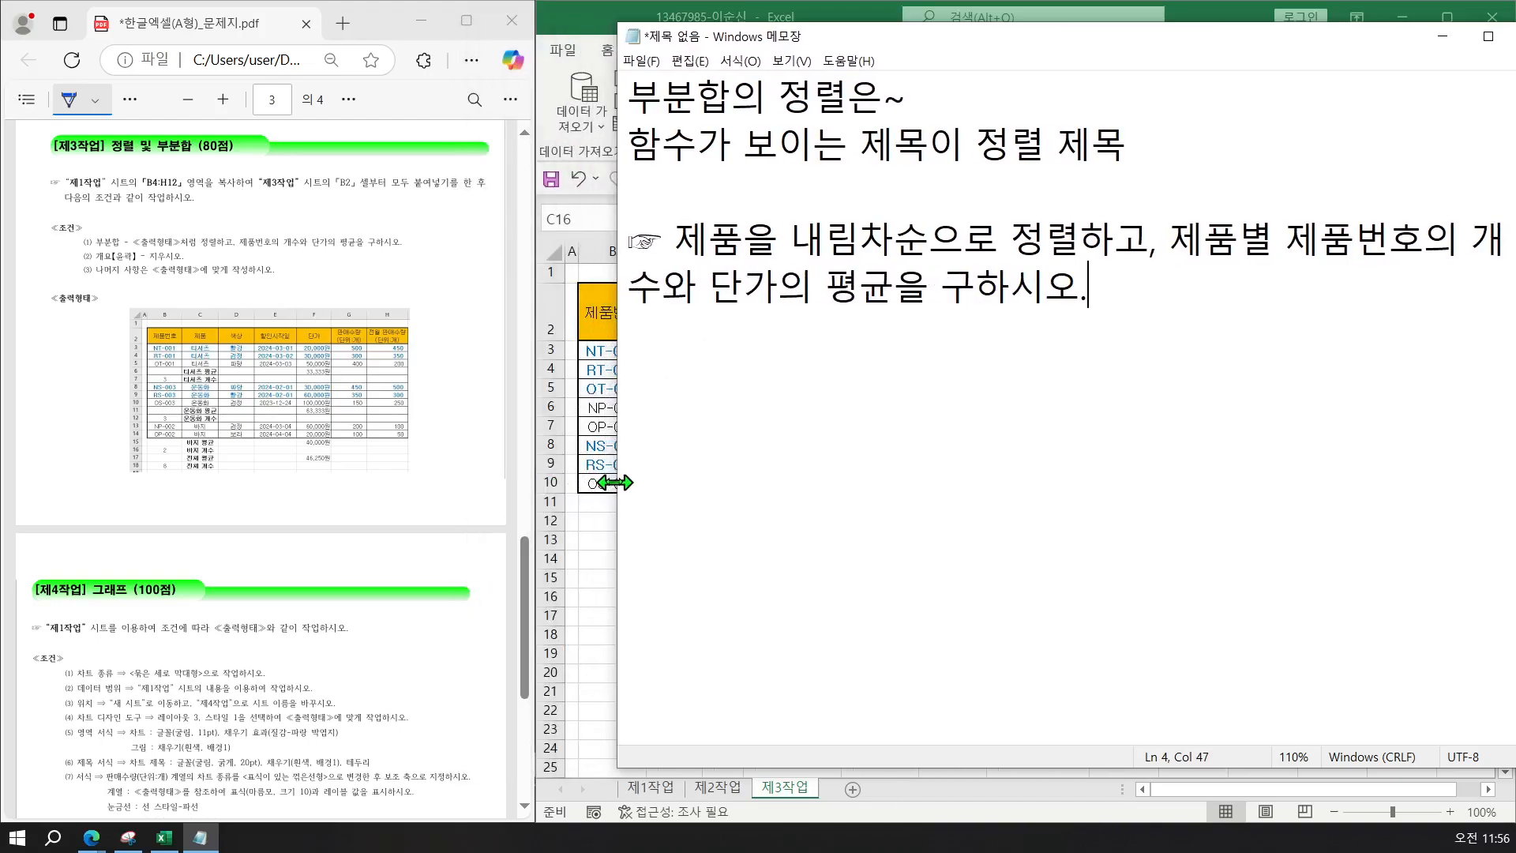
drag(893, 37, 811, 50)
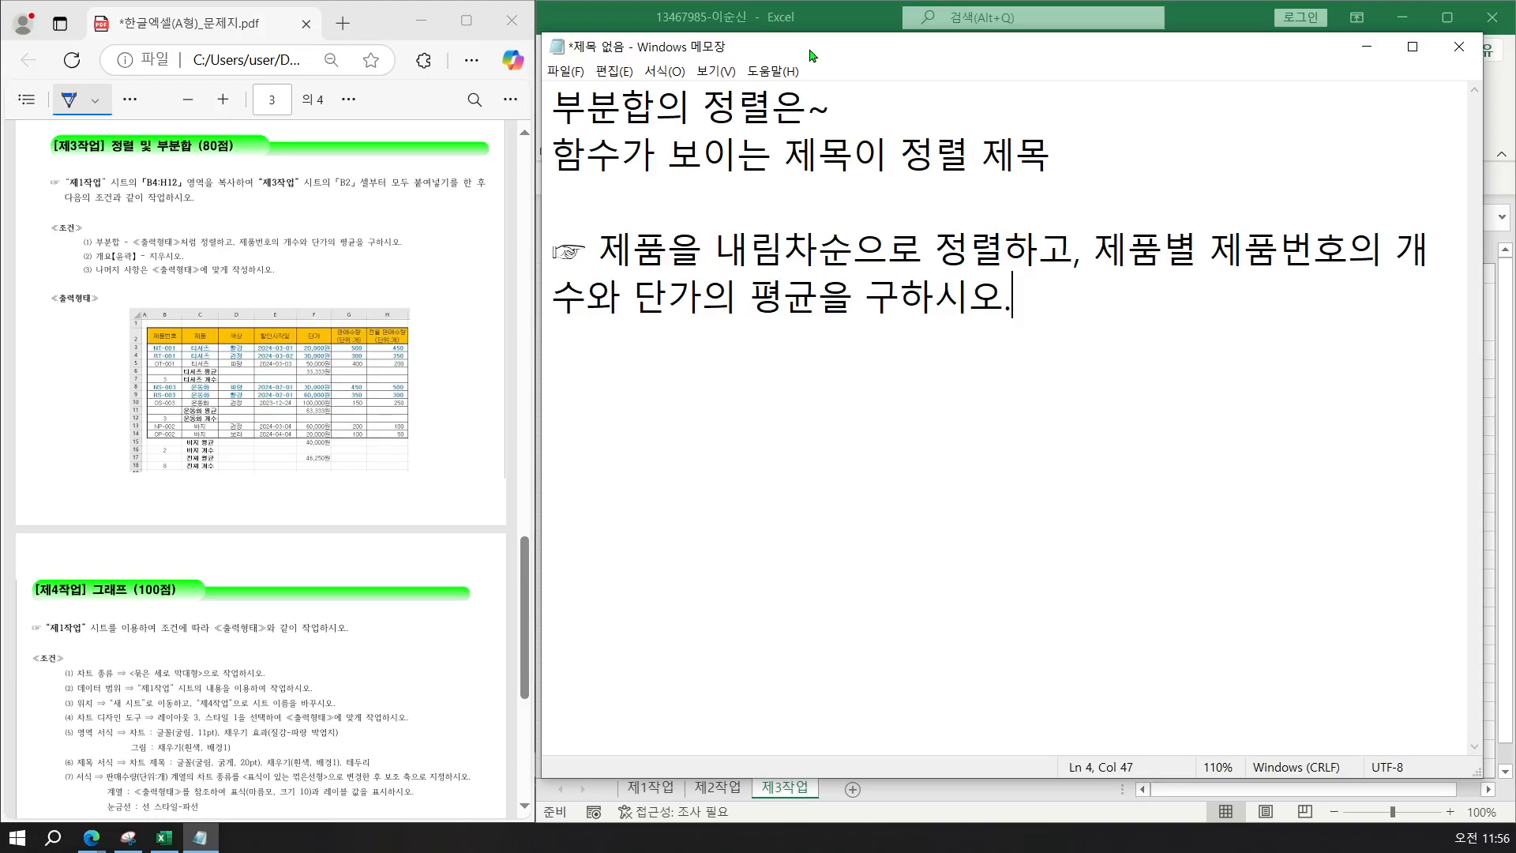
click(643, 305)
text(제품별)
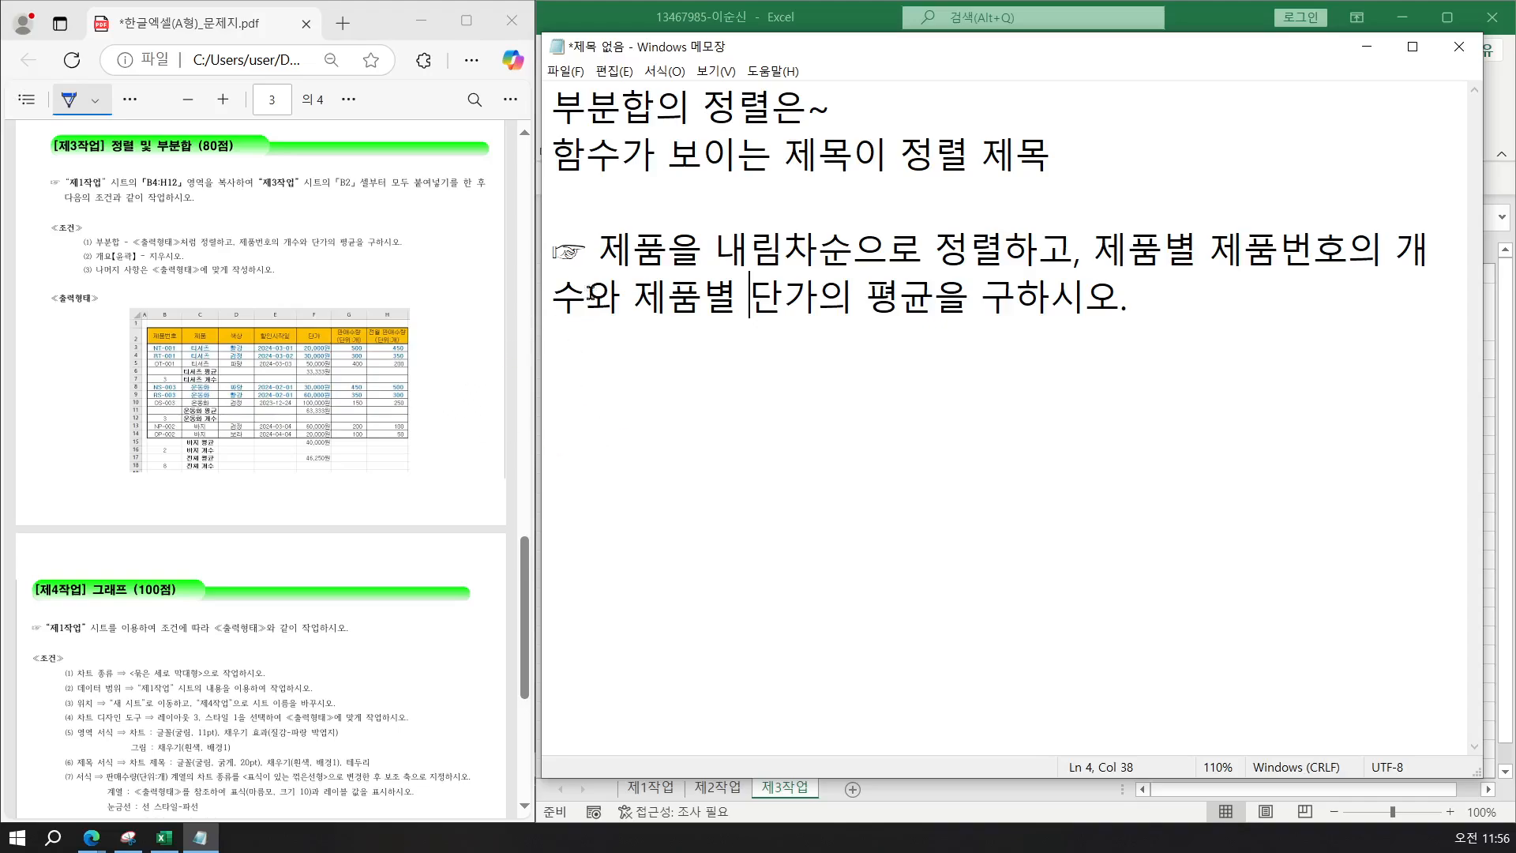
click(1367, 47)
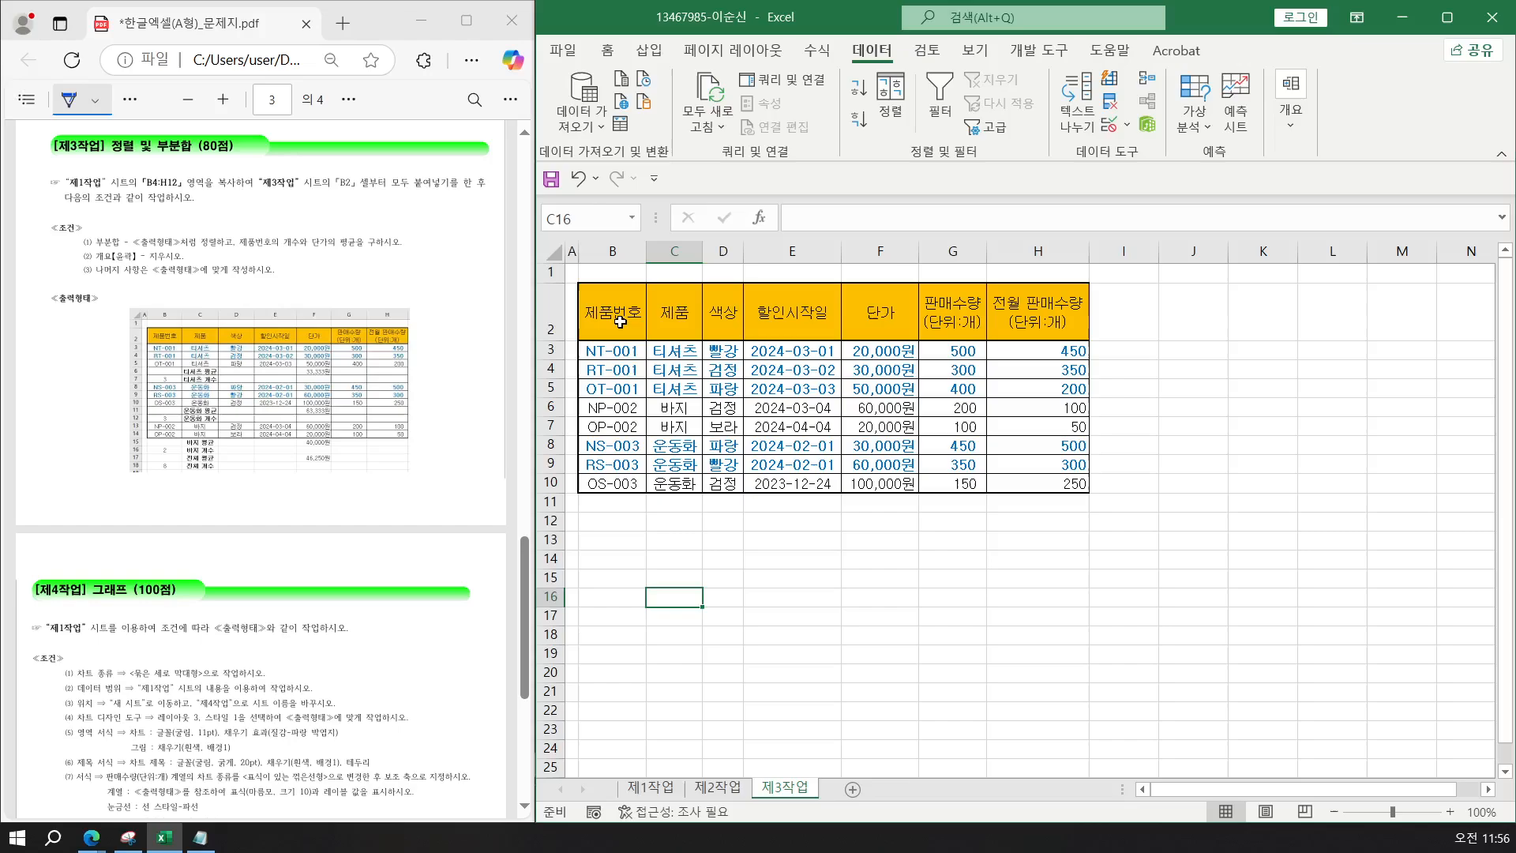
Sort the whole table B2:H10 on the 제3작업 sheet by 제품 cell values in descending order (내림차순).
drag(620, 322, 1050, 479)
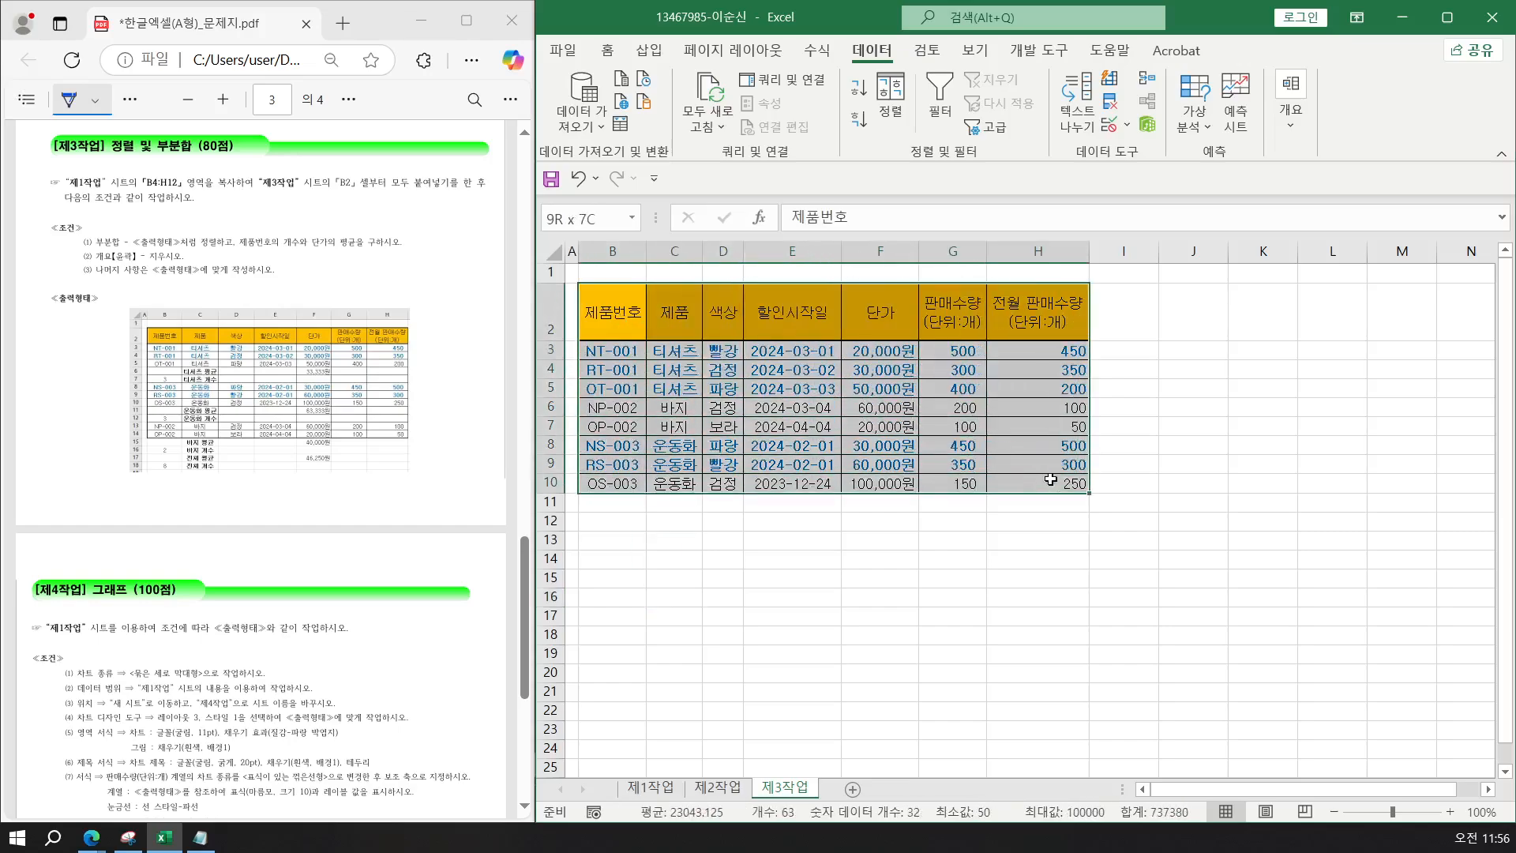
click(768, 389)
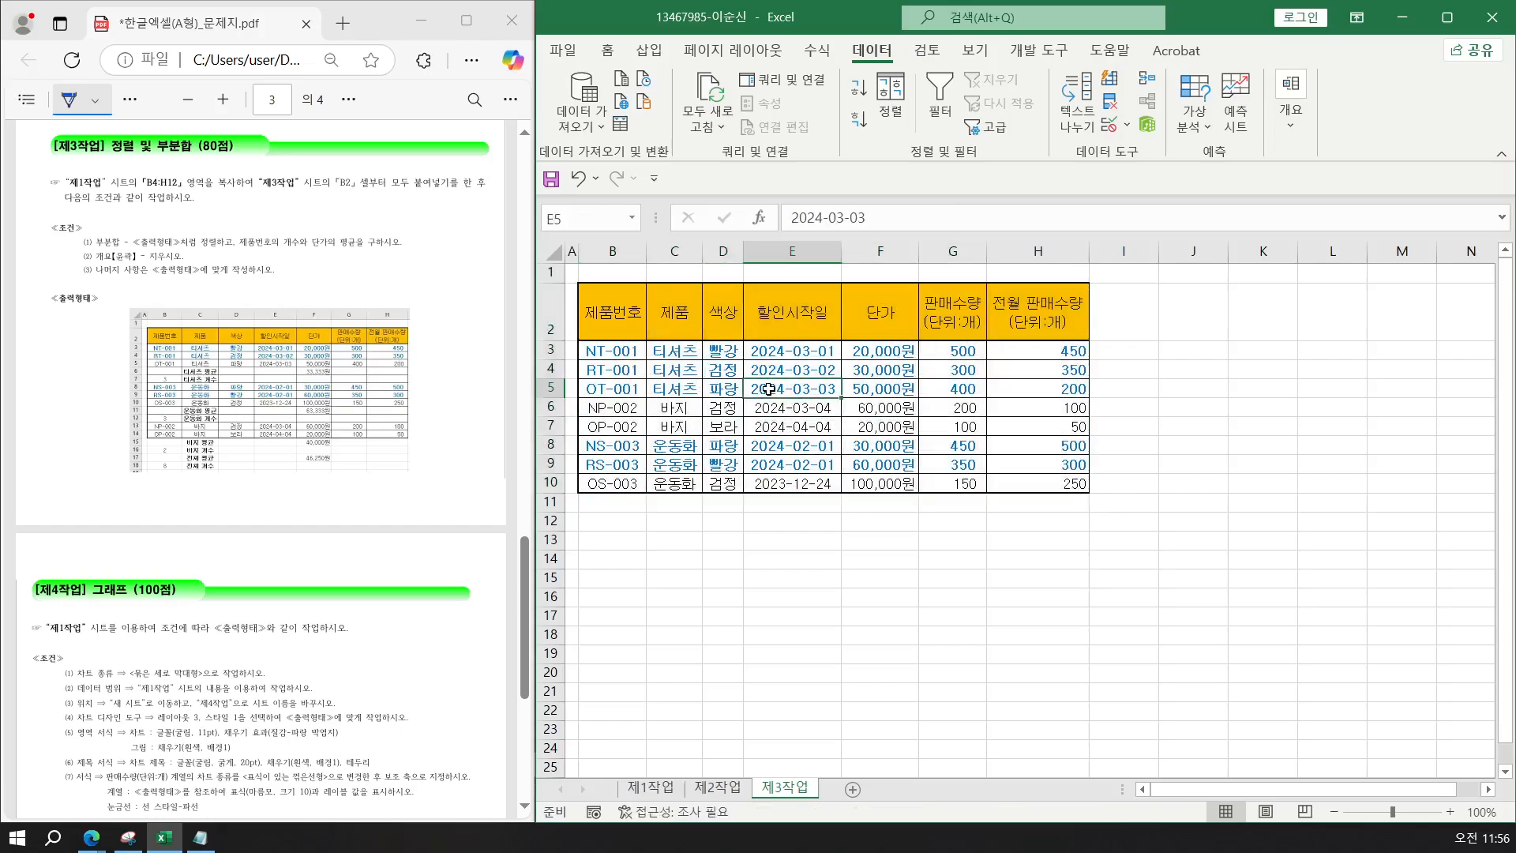
key(ctrl+a)
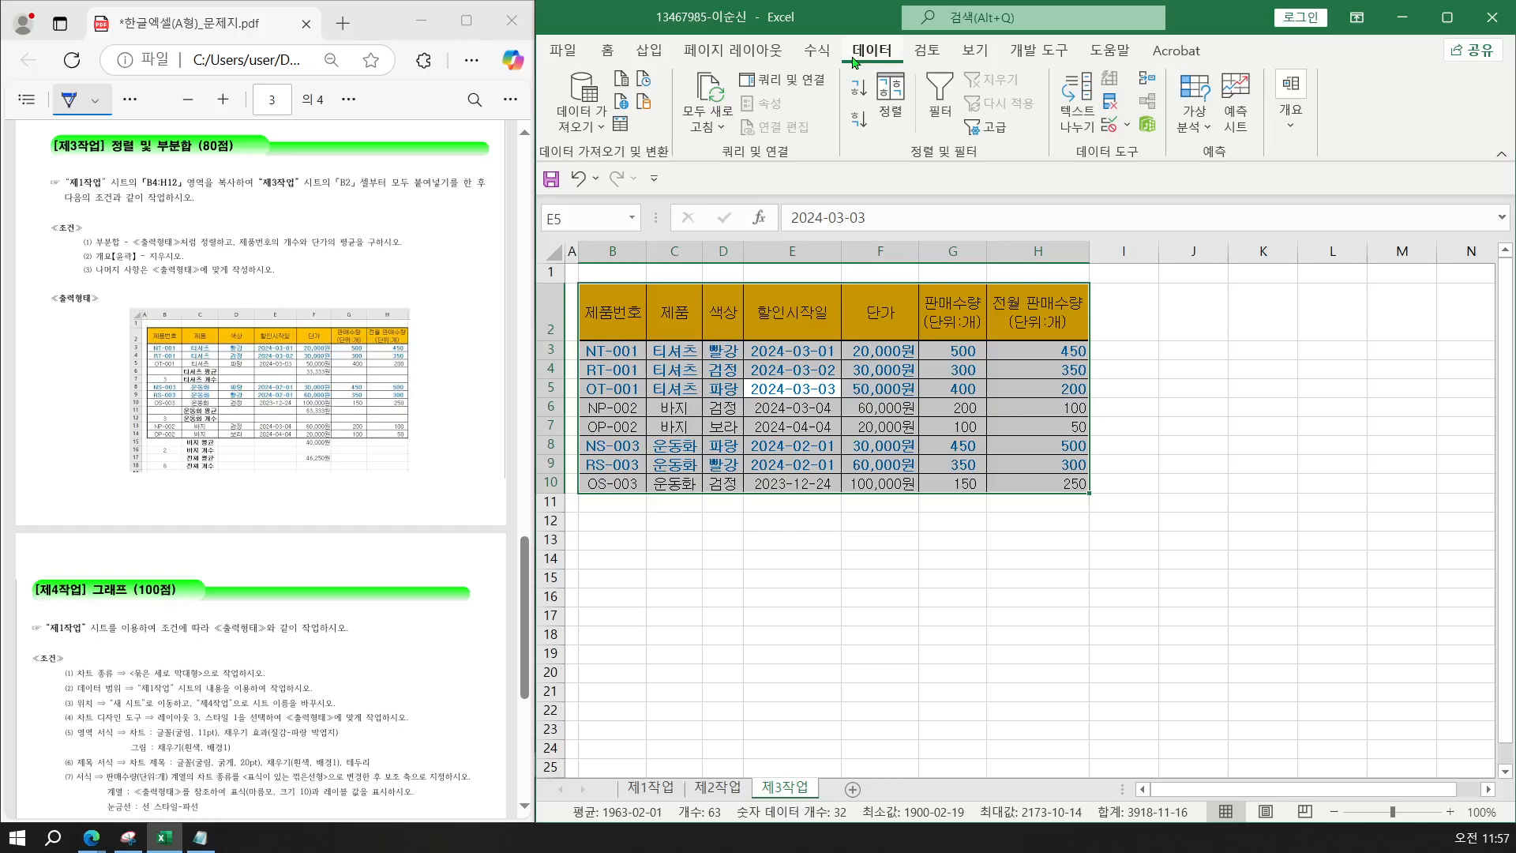
click(892, 101)
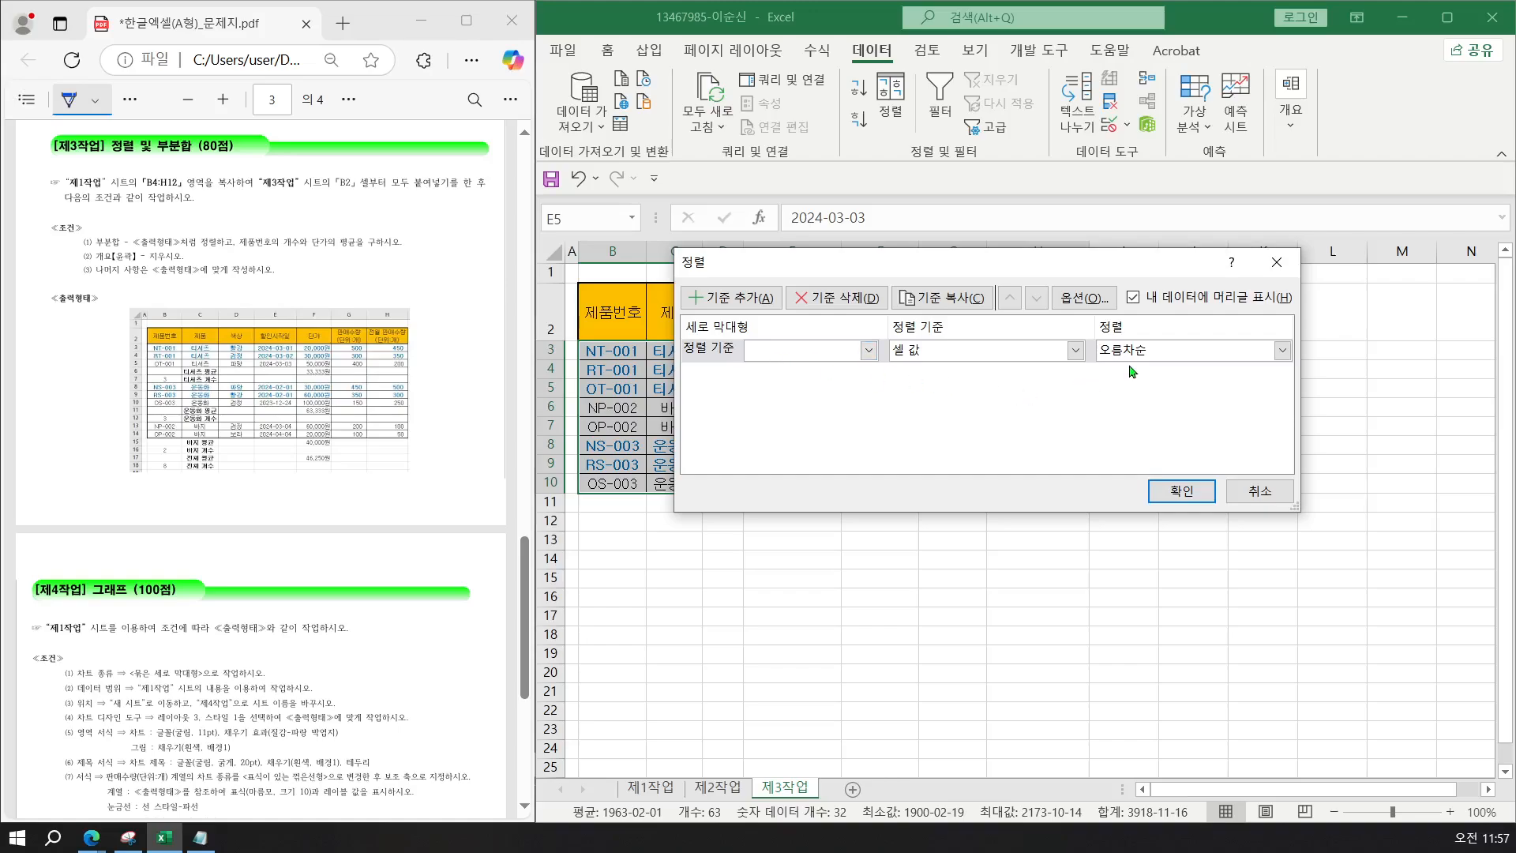
click(777, 358)
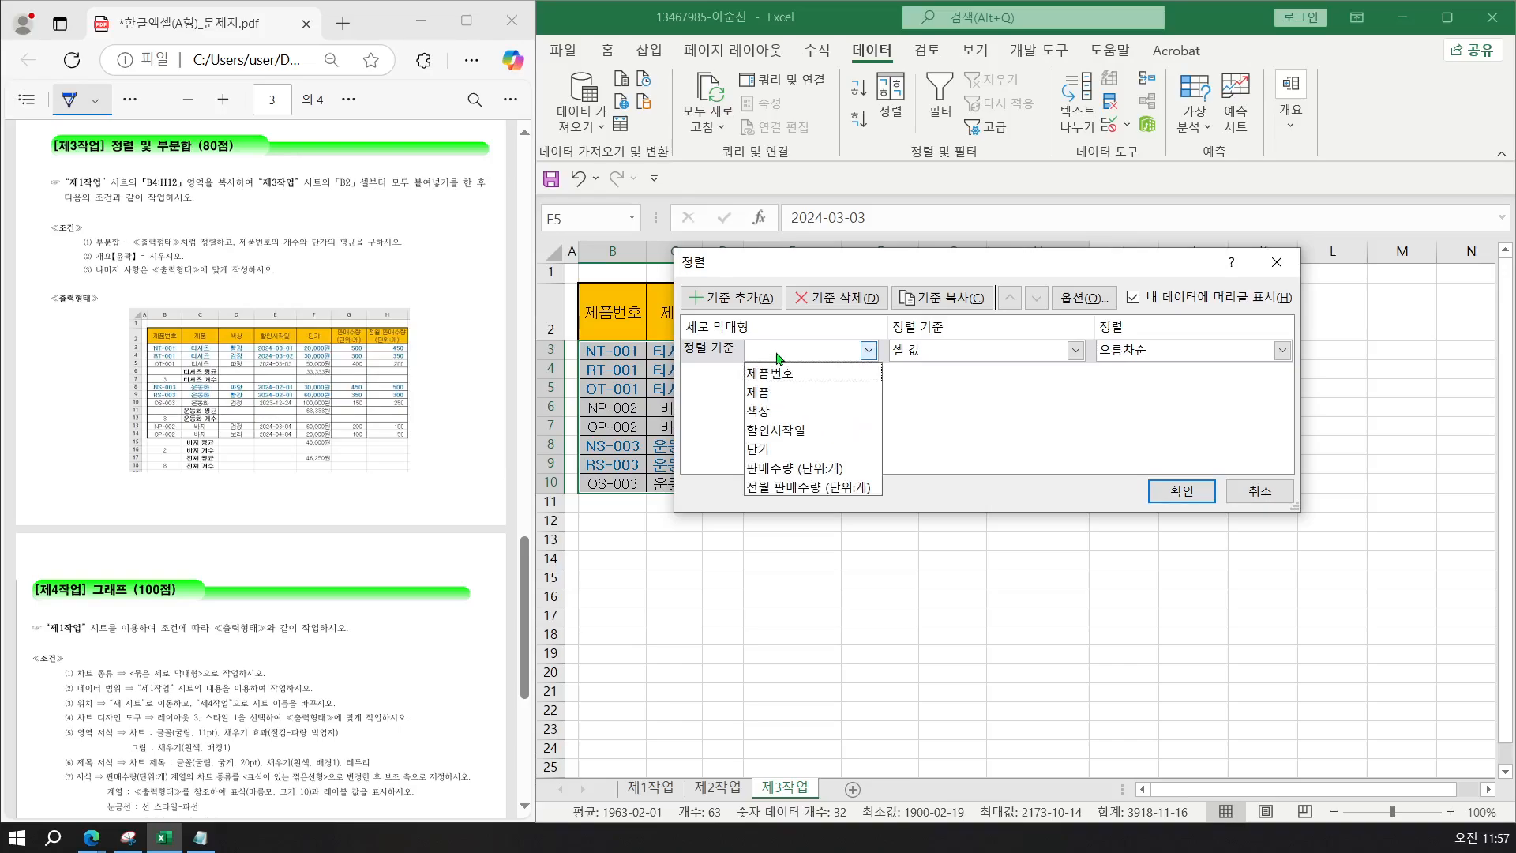
click(785, 392)
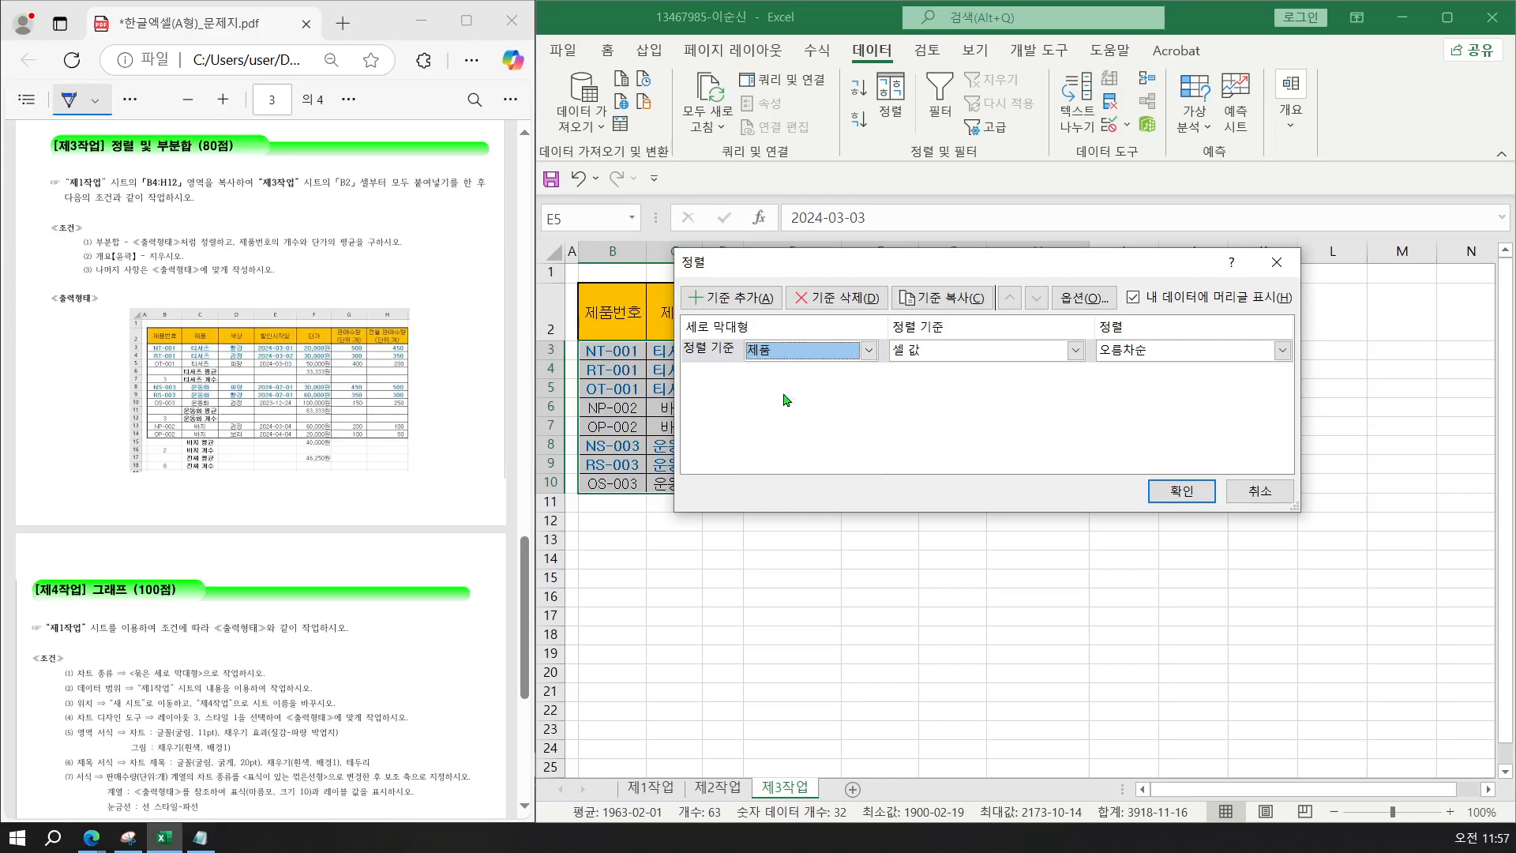
click(1134, 353)
click(1127, 388)
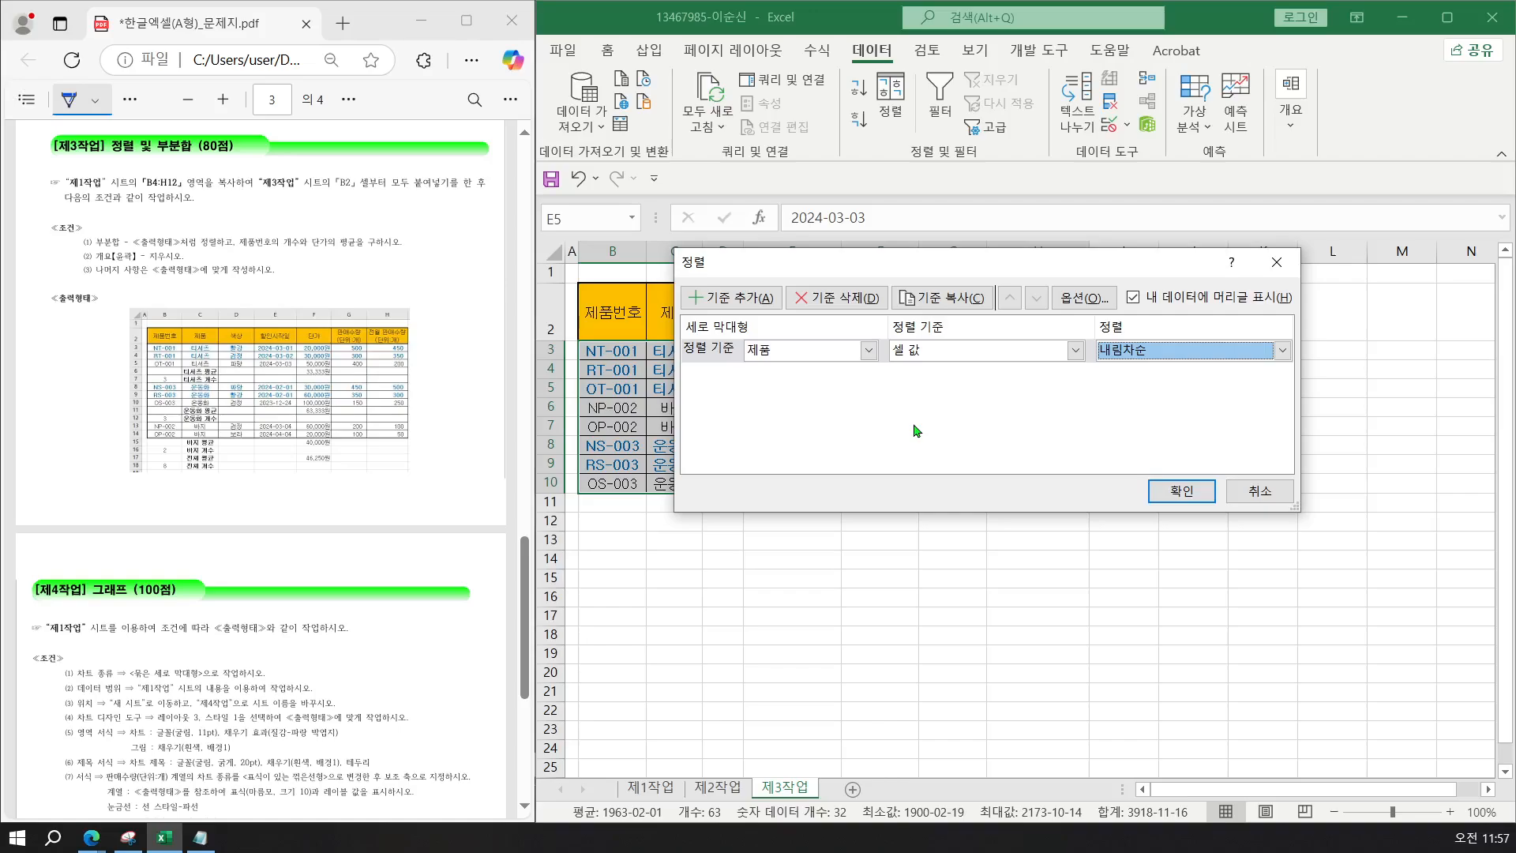
click(1181, 491)
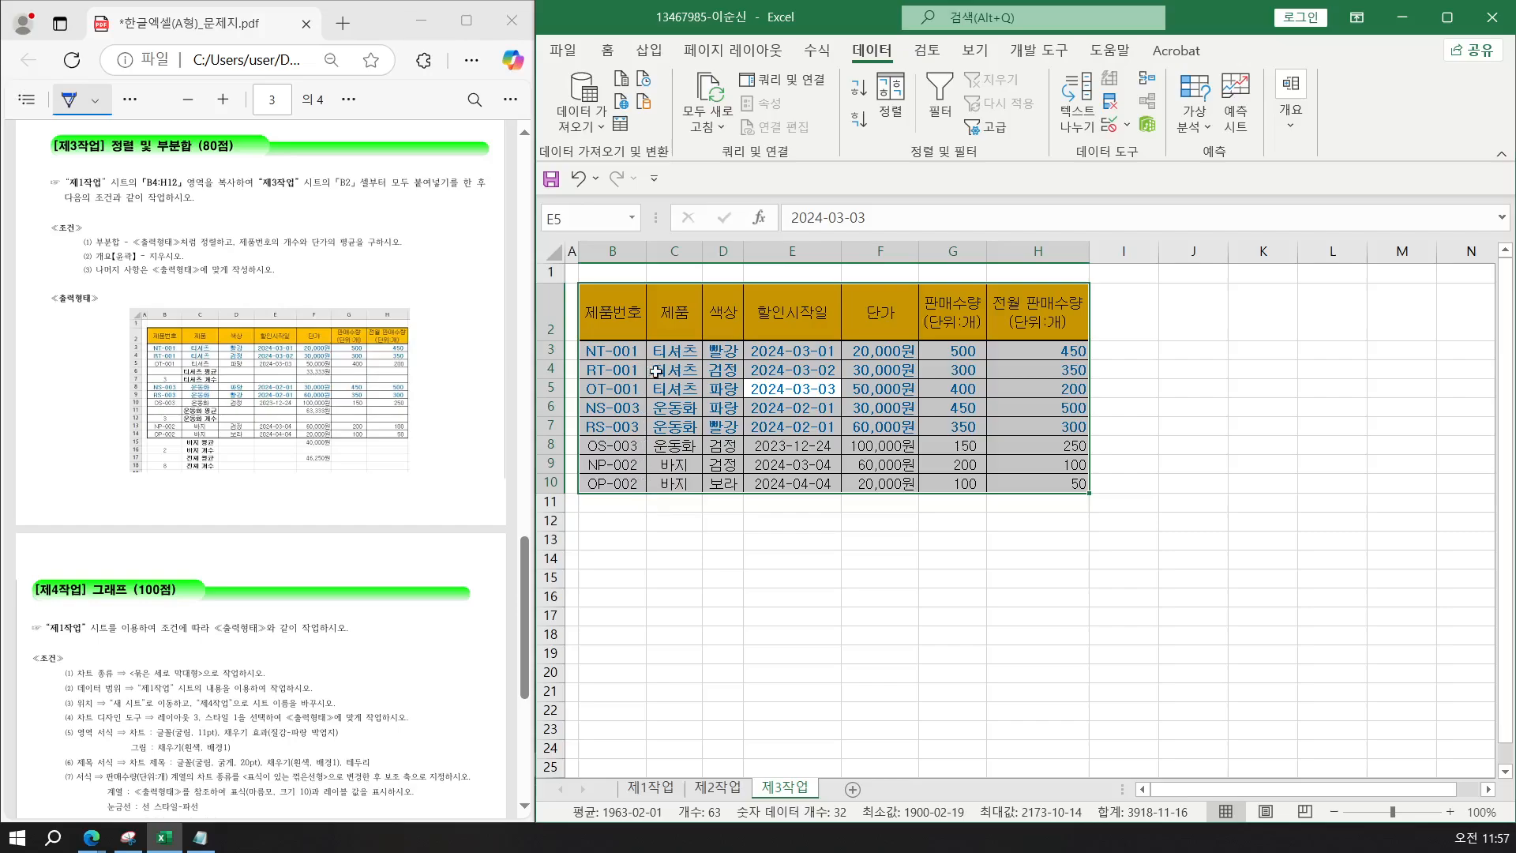
Start a subtotal (부분합) on the table, grouped by 제품, with only 제품번호 as the calculated item instead of 전월 판매수량.
click(1288, 125)
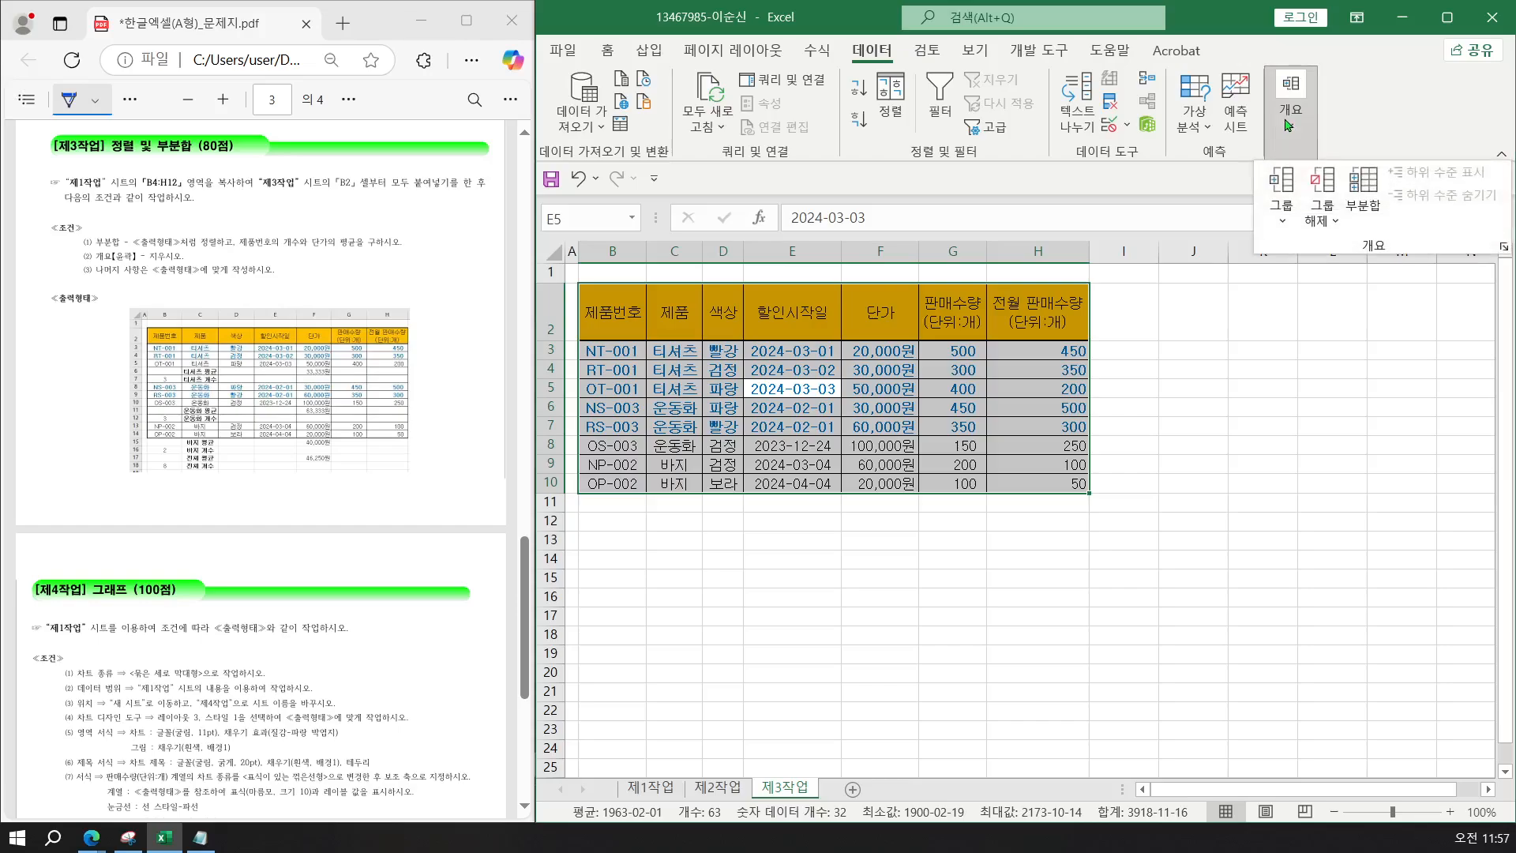
click(1360, 204)
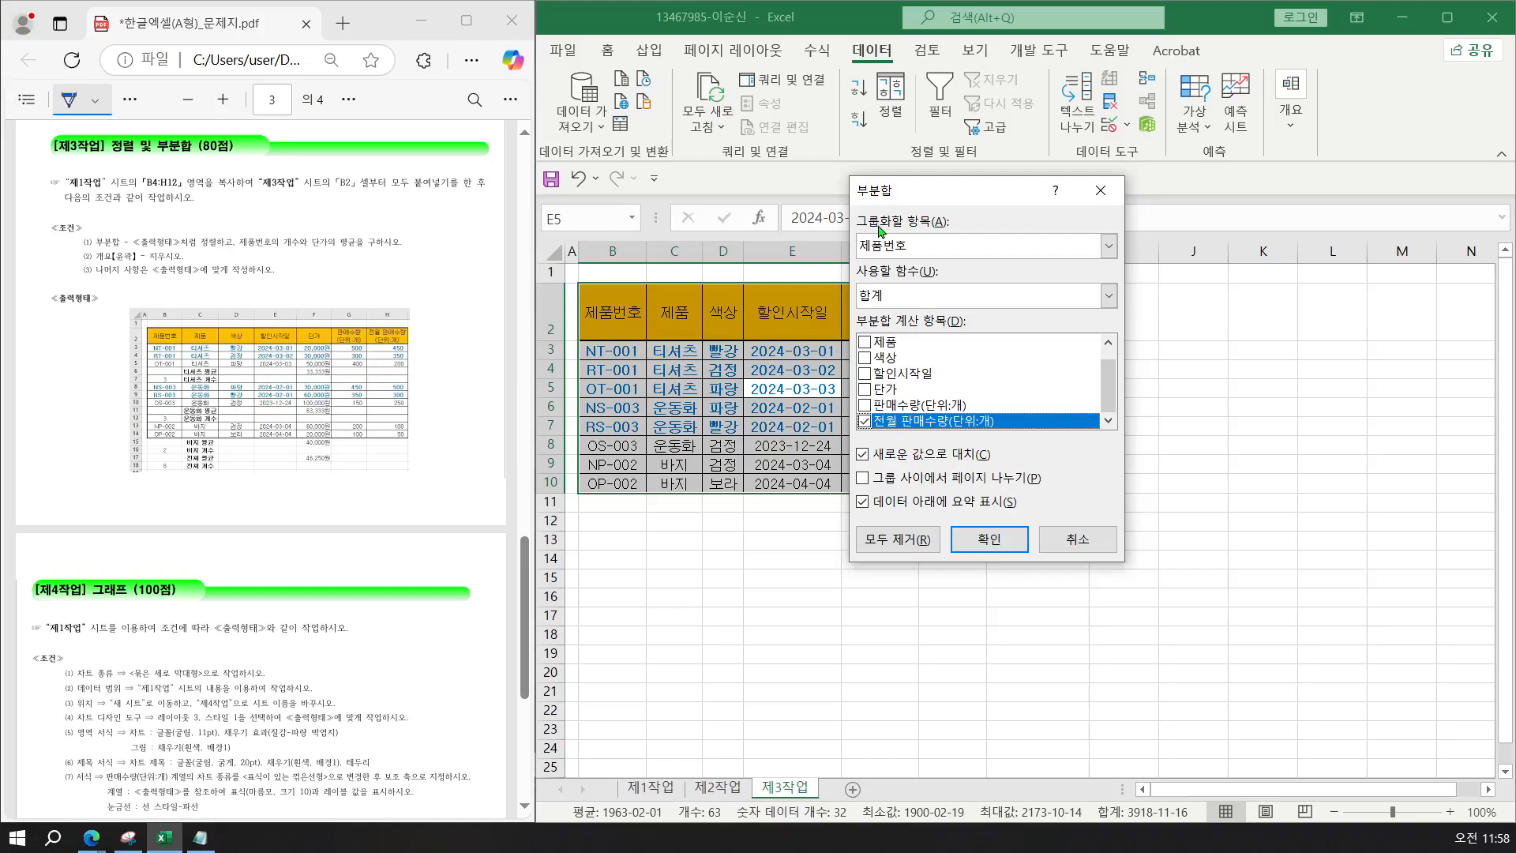
click(941, 248)
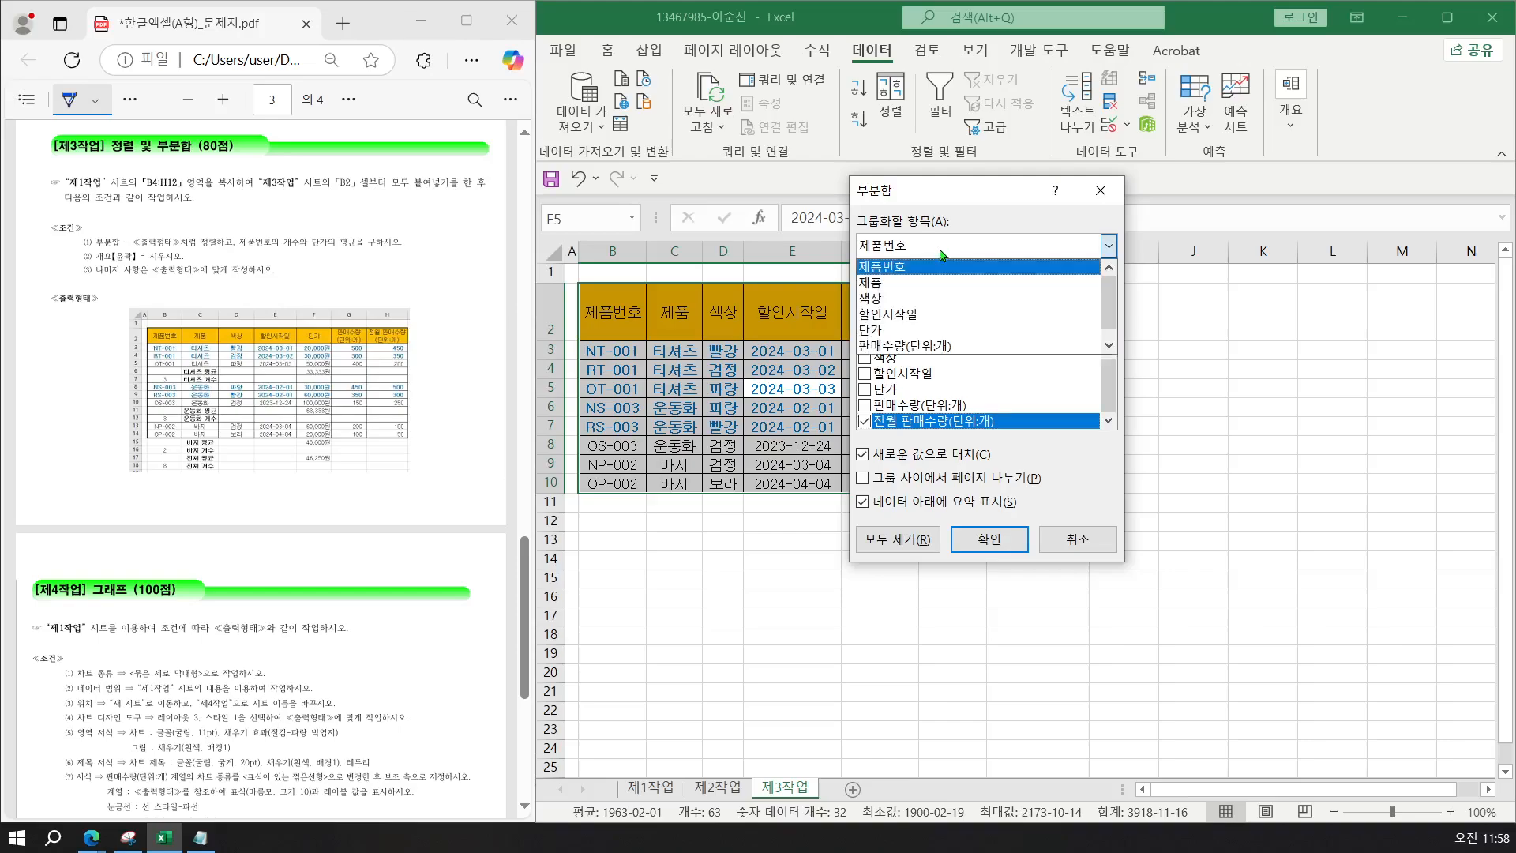
click(929, 290)
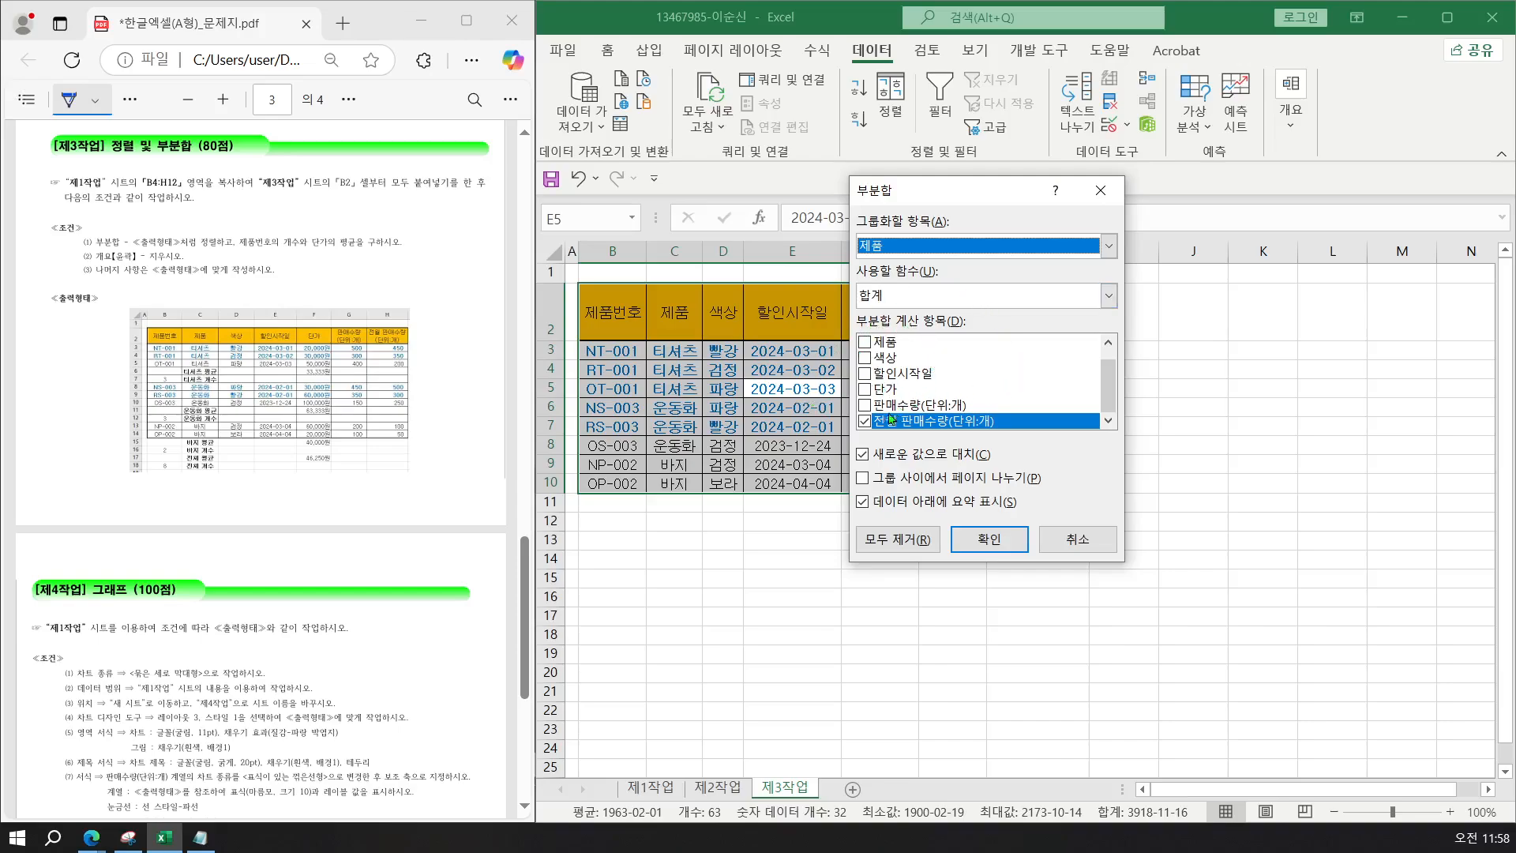
click(864, 421)
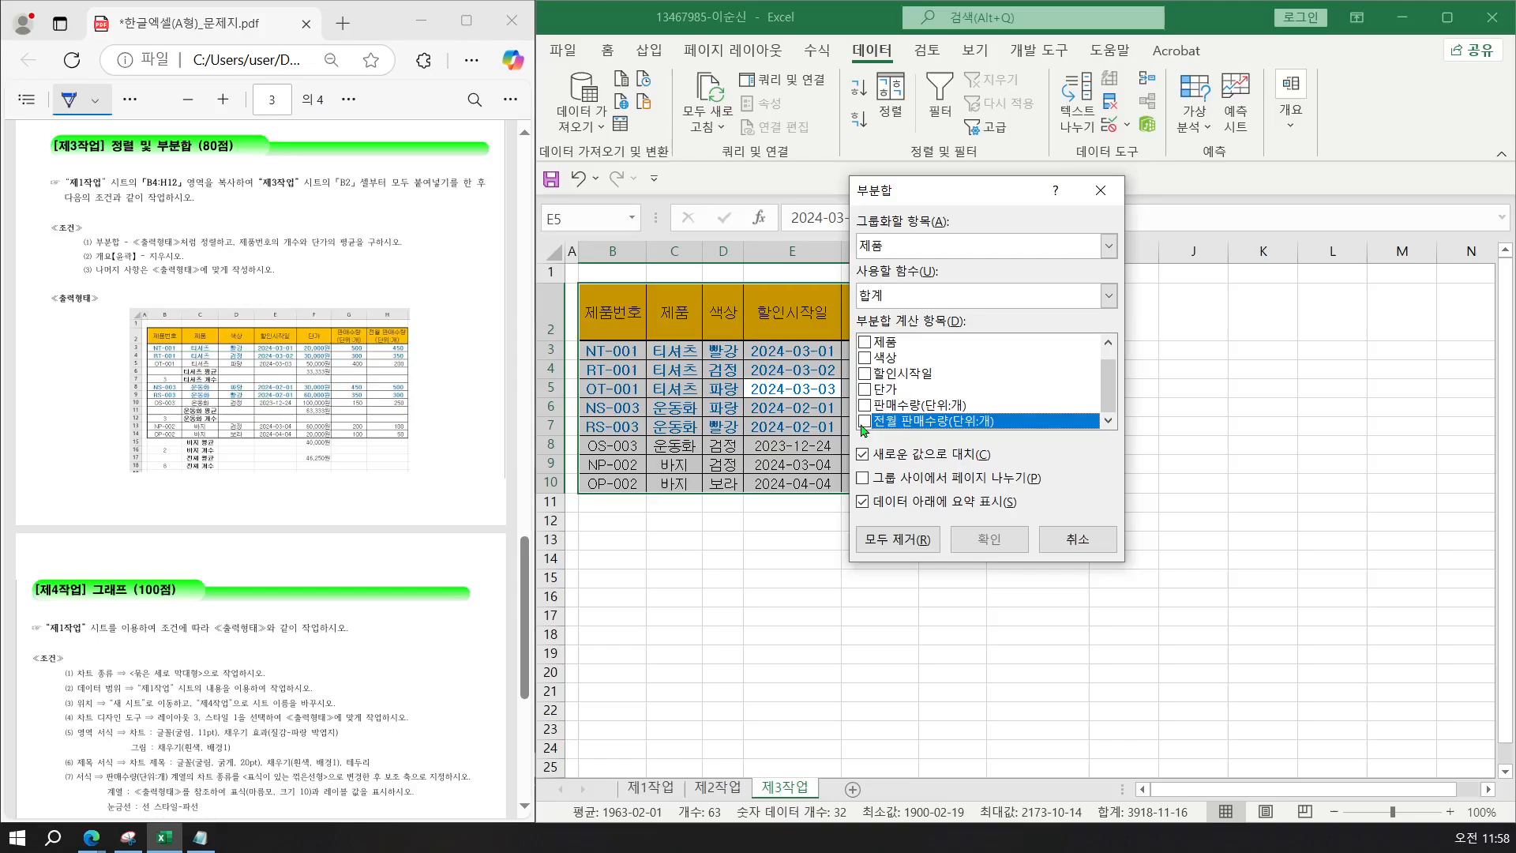
drag(1108, 388, 1109, 380)
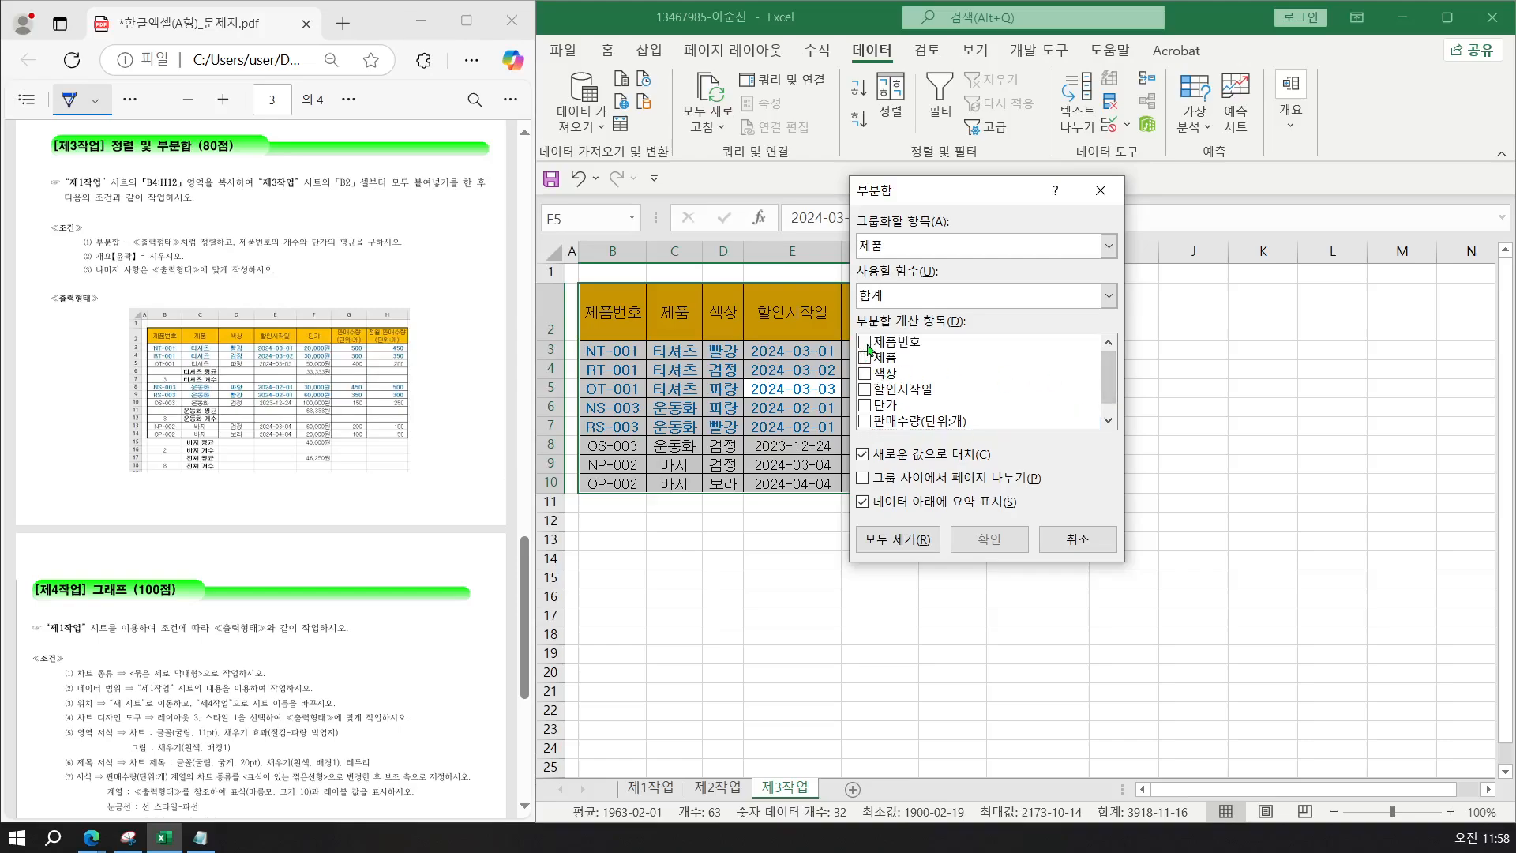
click(865, 342)
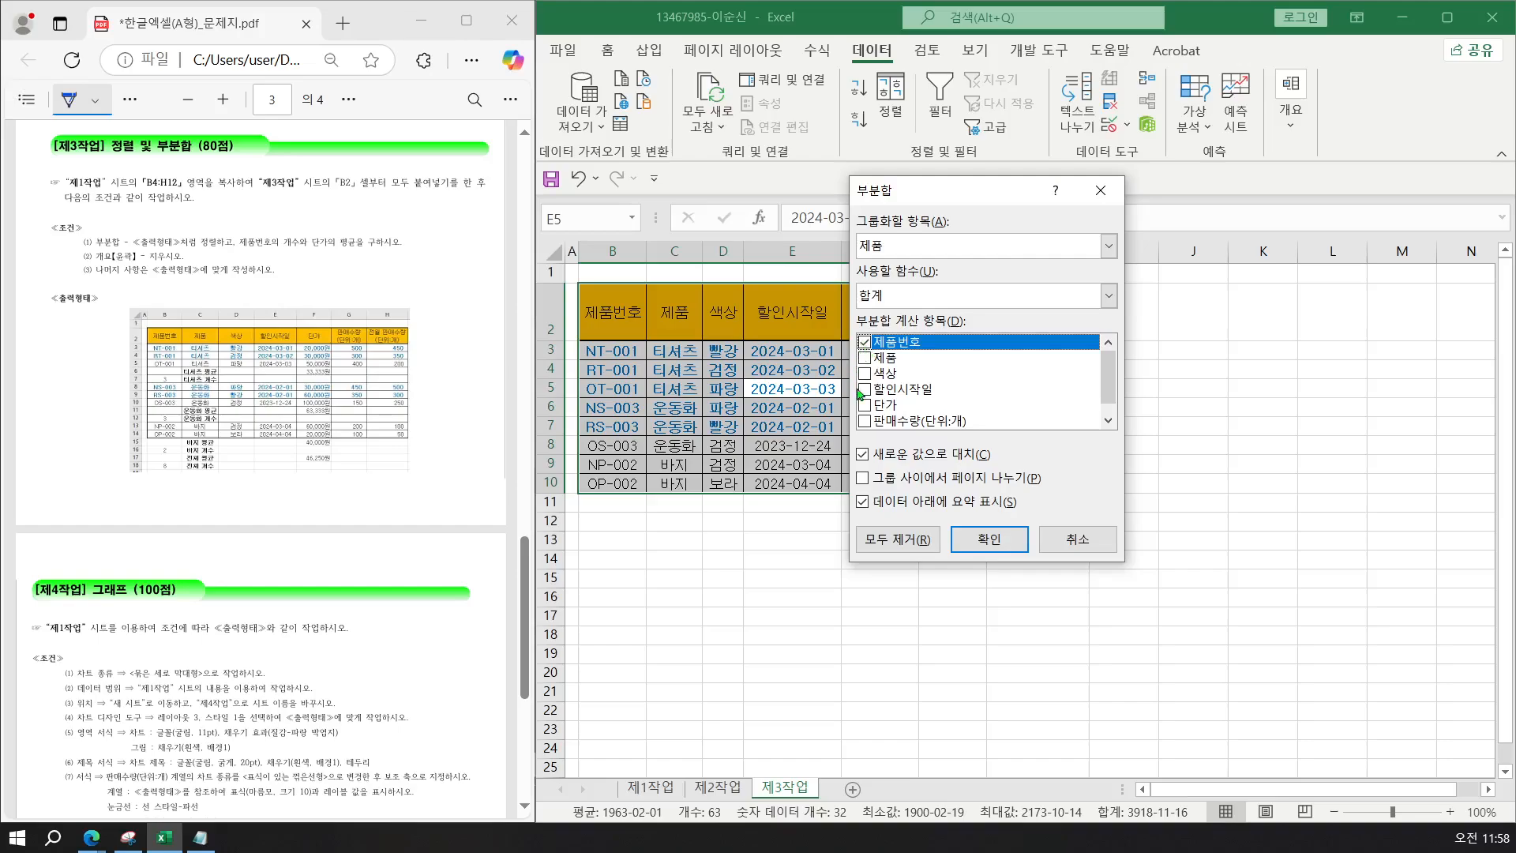
Set the subtotal function to 개수, turn off 새로운 값으로 대치, and apply the subtotal.
click(863, 456)
click(864, 458)
click(922, 304)
click(899, 337)
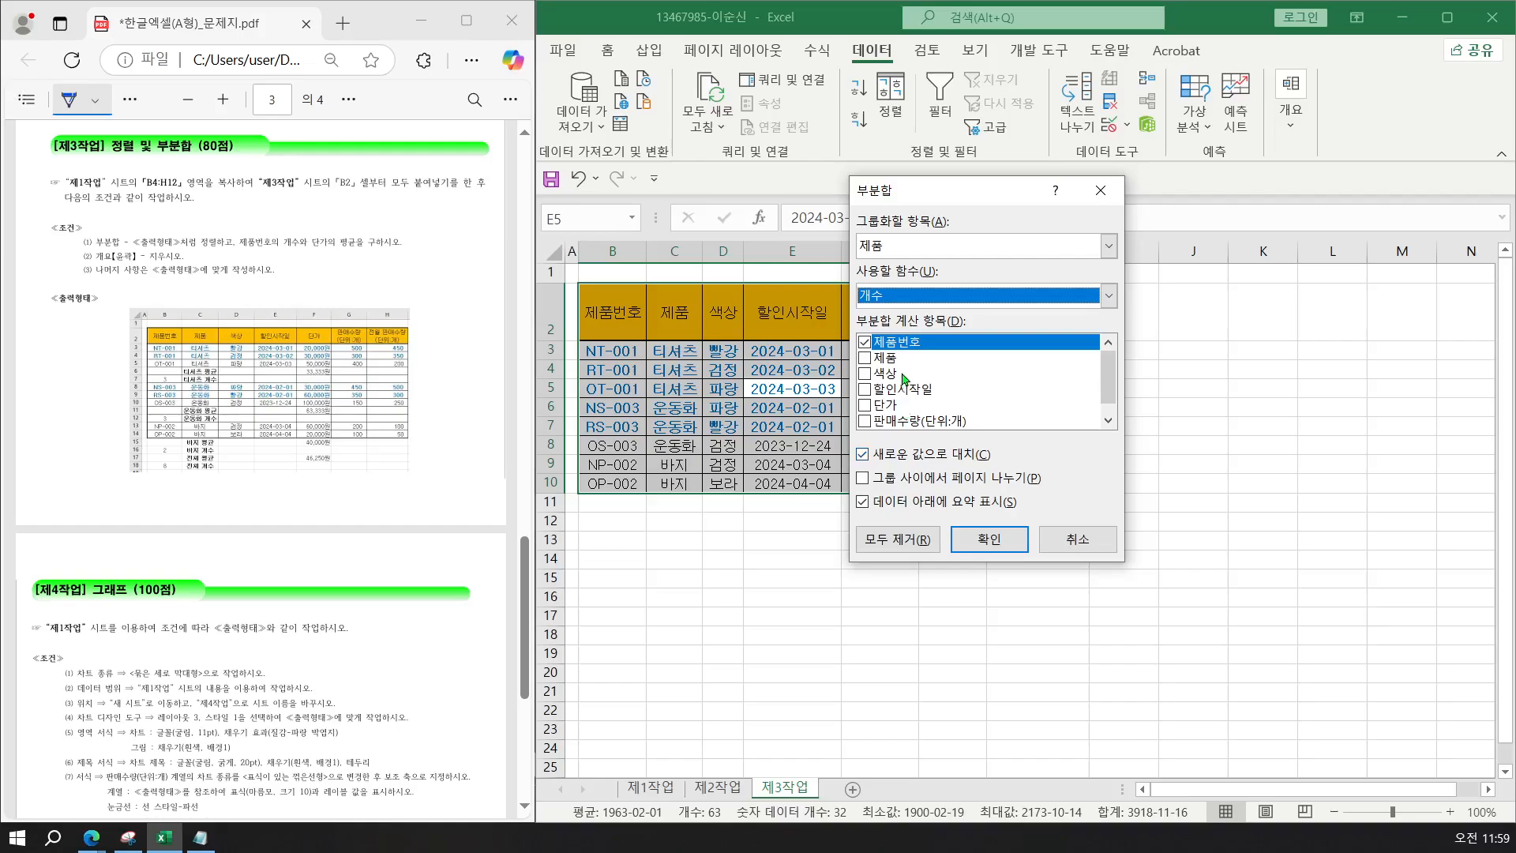
click(898, 462)
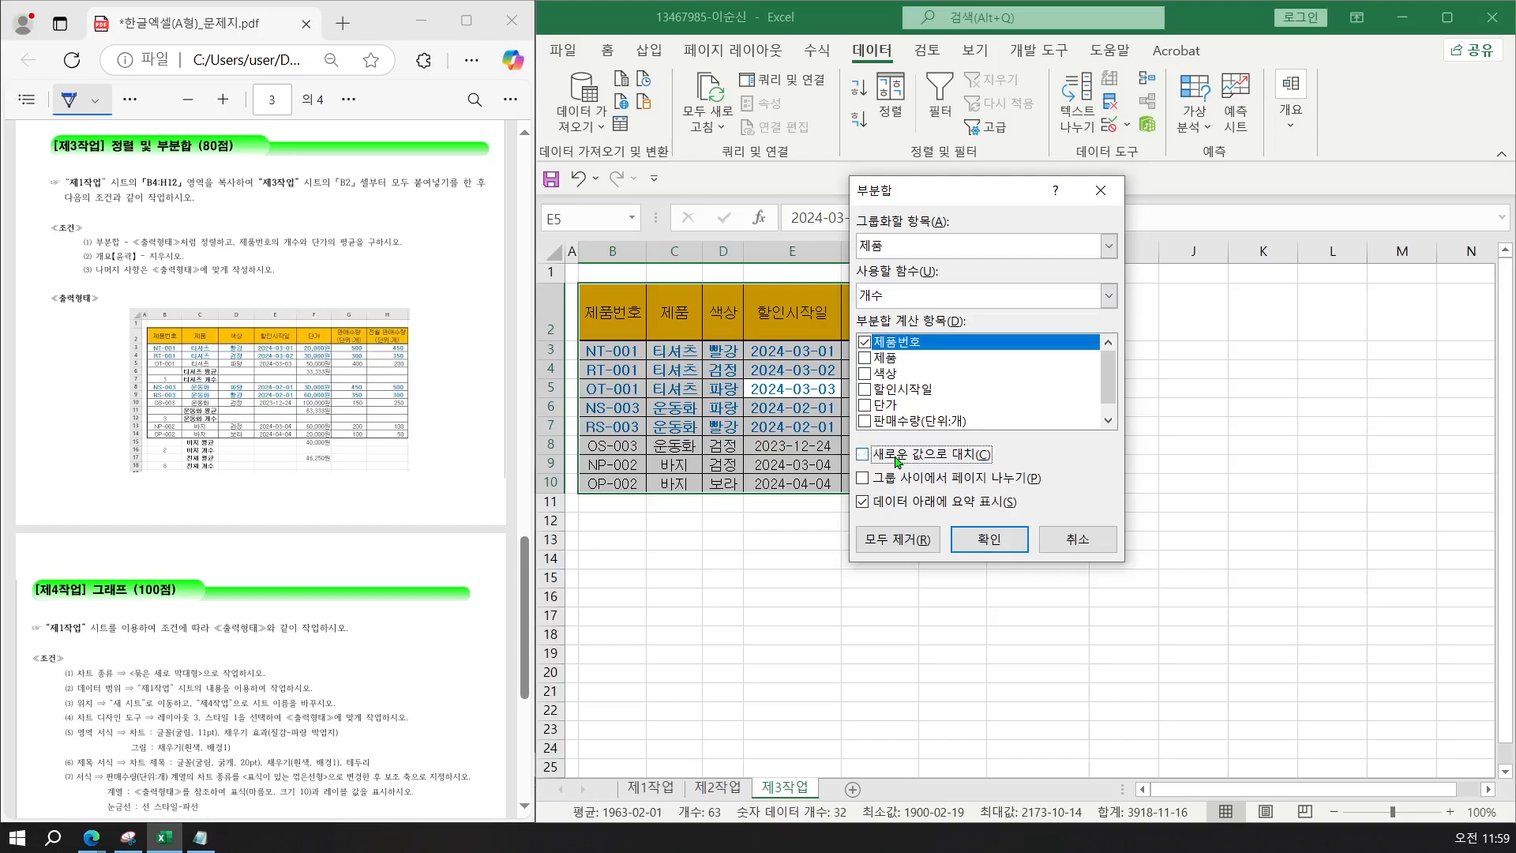
click(991, 542)
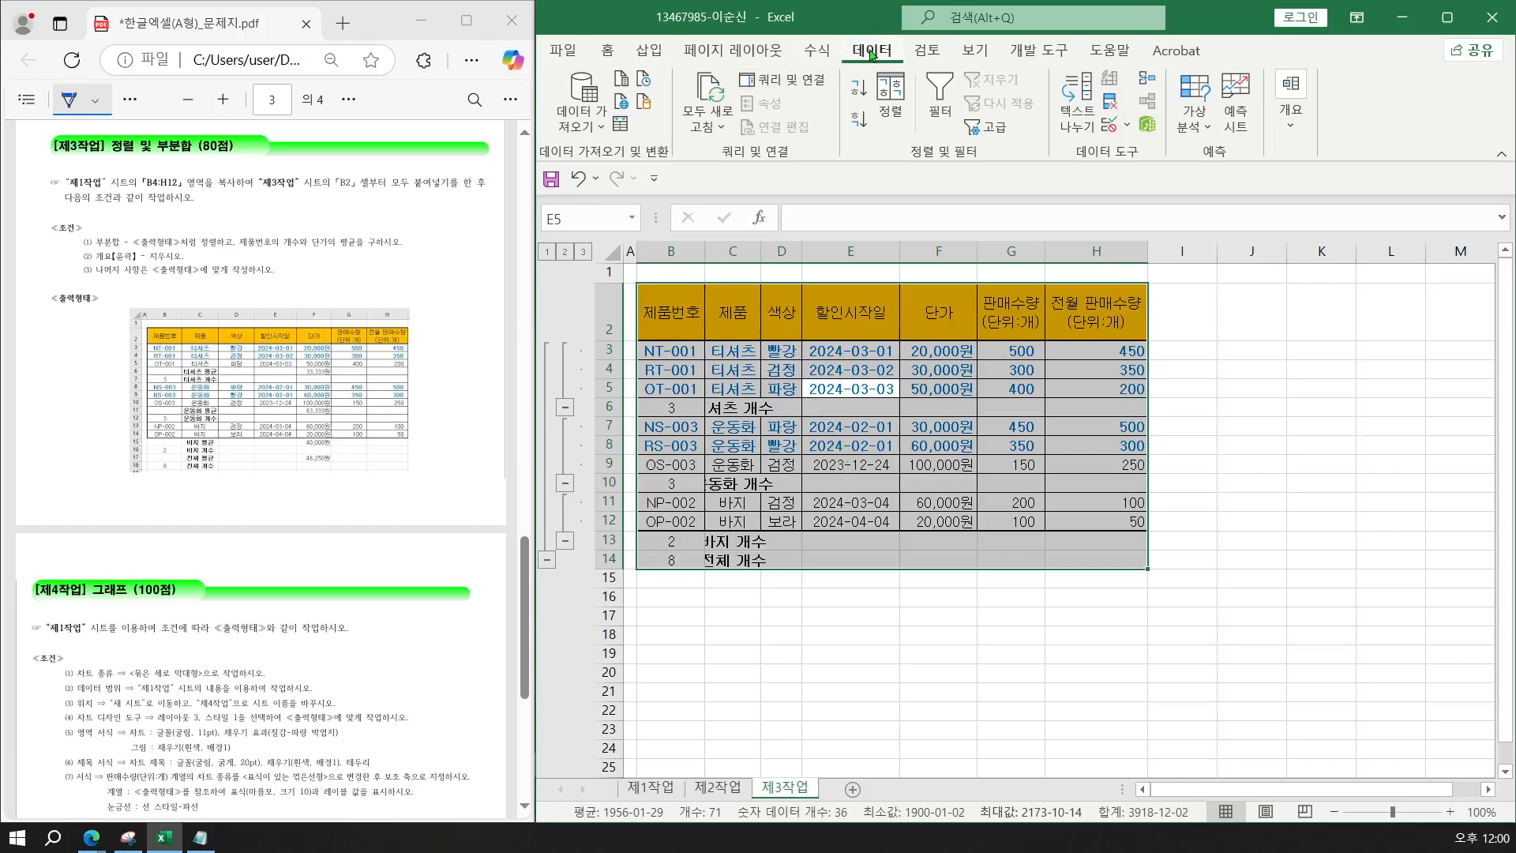
Add a second subtotal grouped by 제품 that calculates the 평균 of 단가 only, leaving 제품번호 unselected.
click(1299, 123)
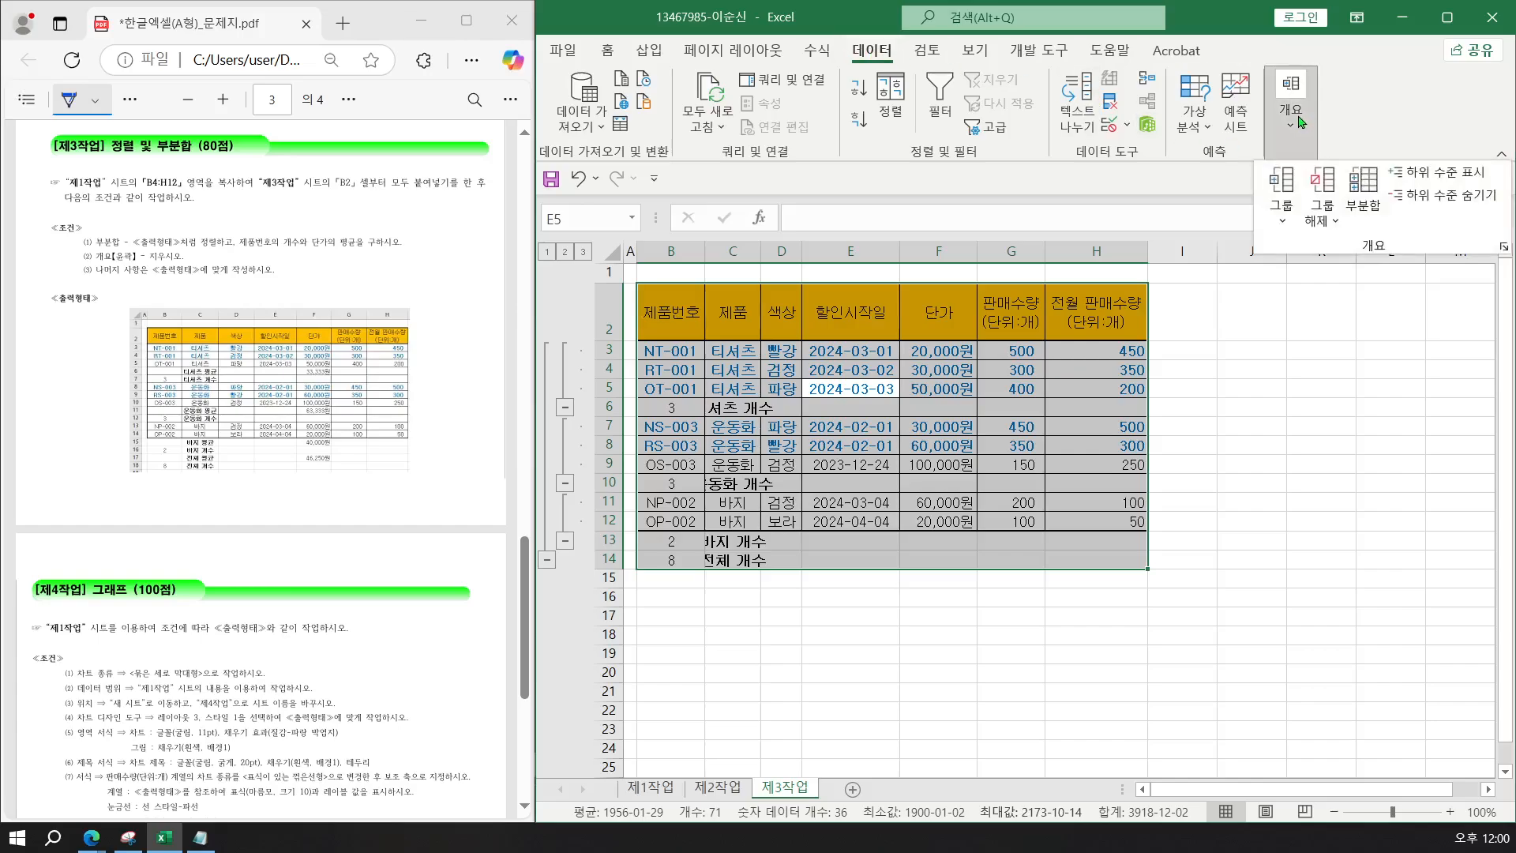
click(1364, 202)
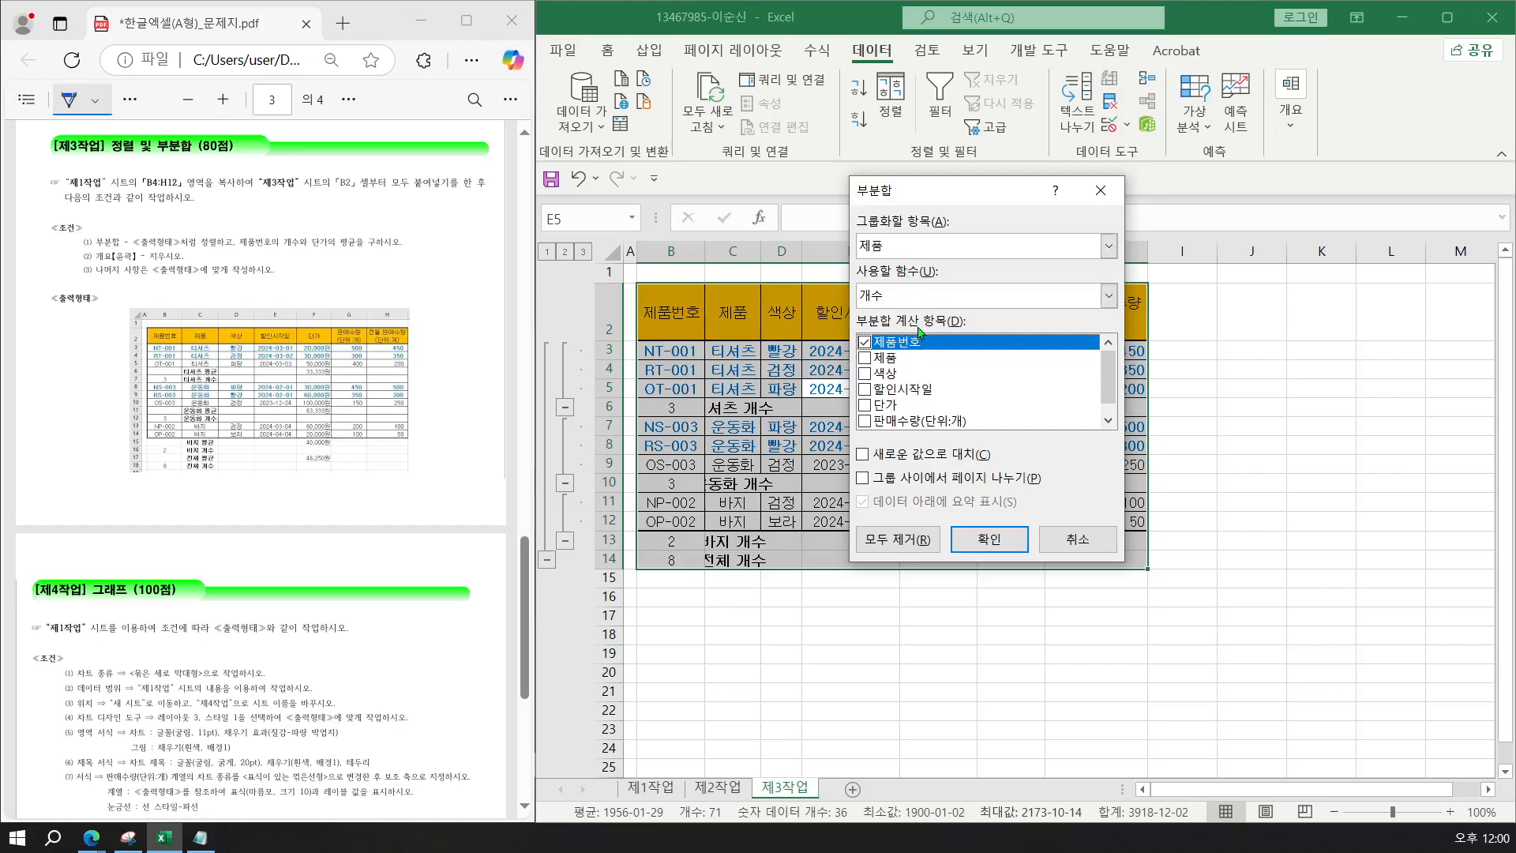
click(863, 346)
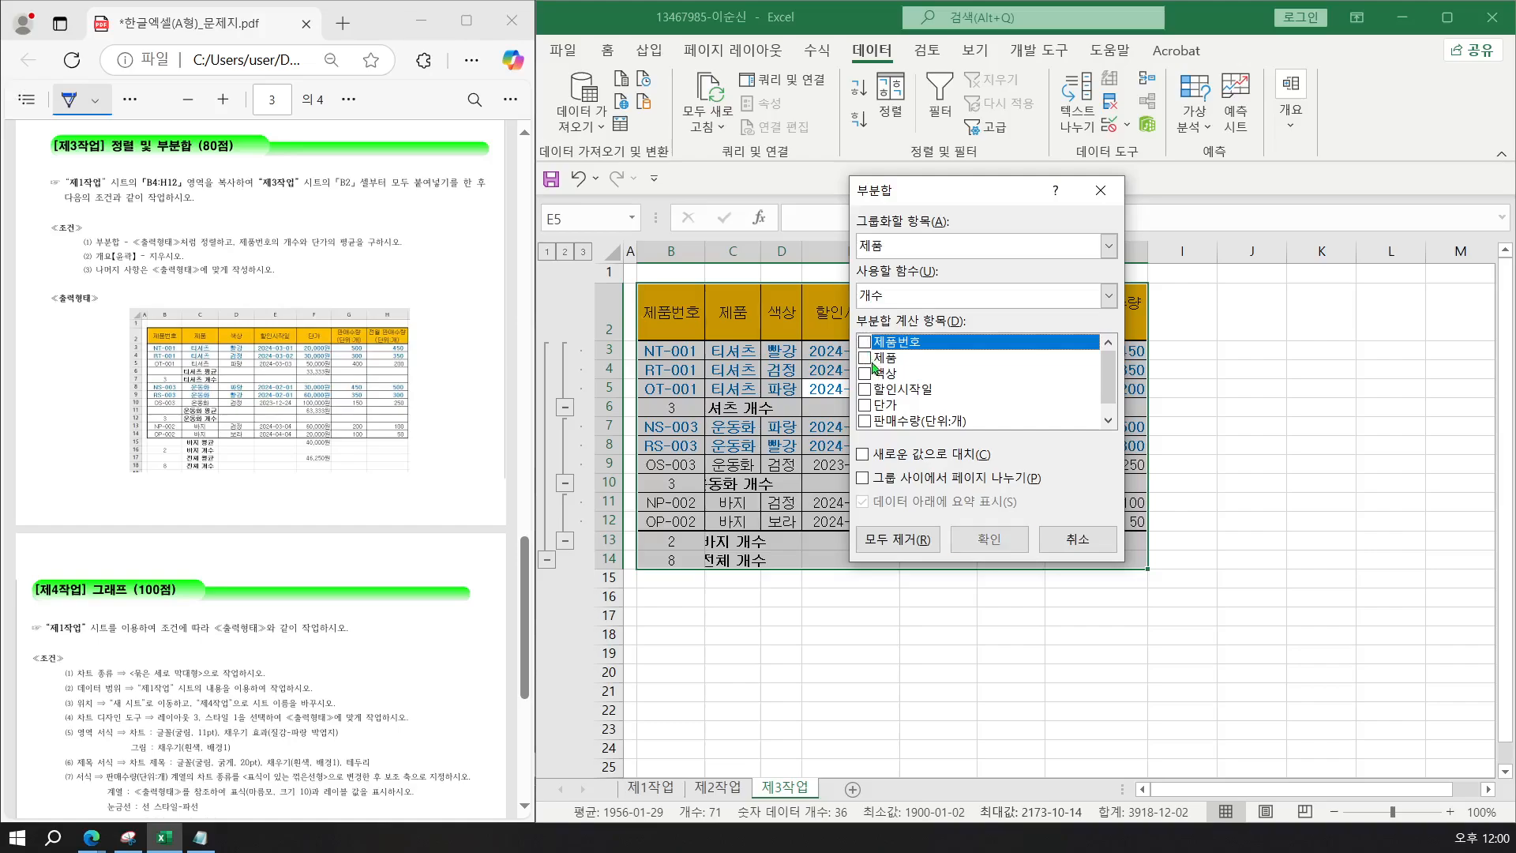
click(866, 406)
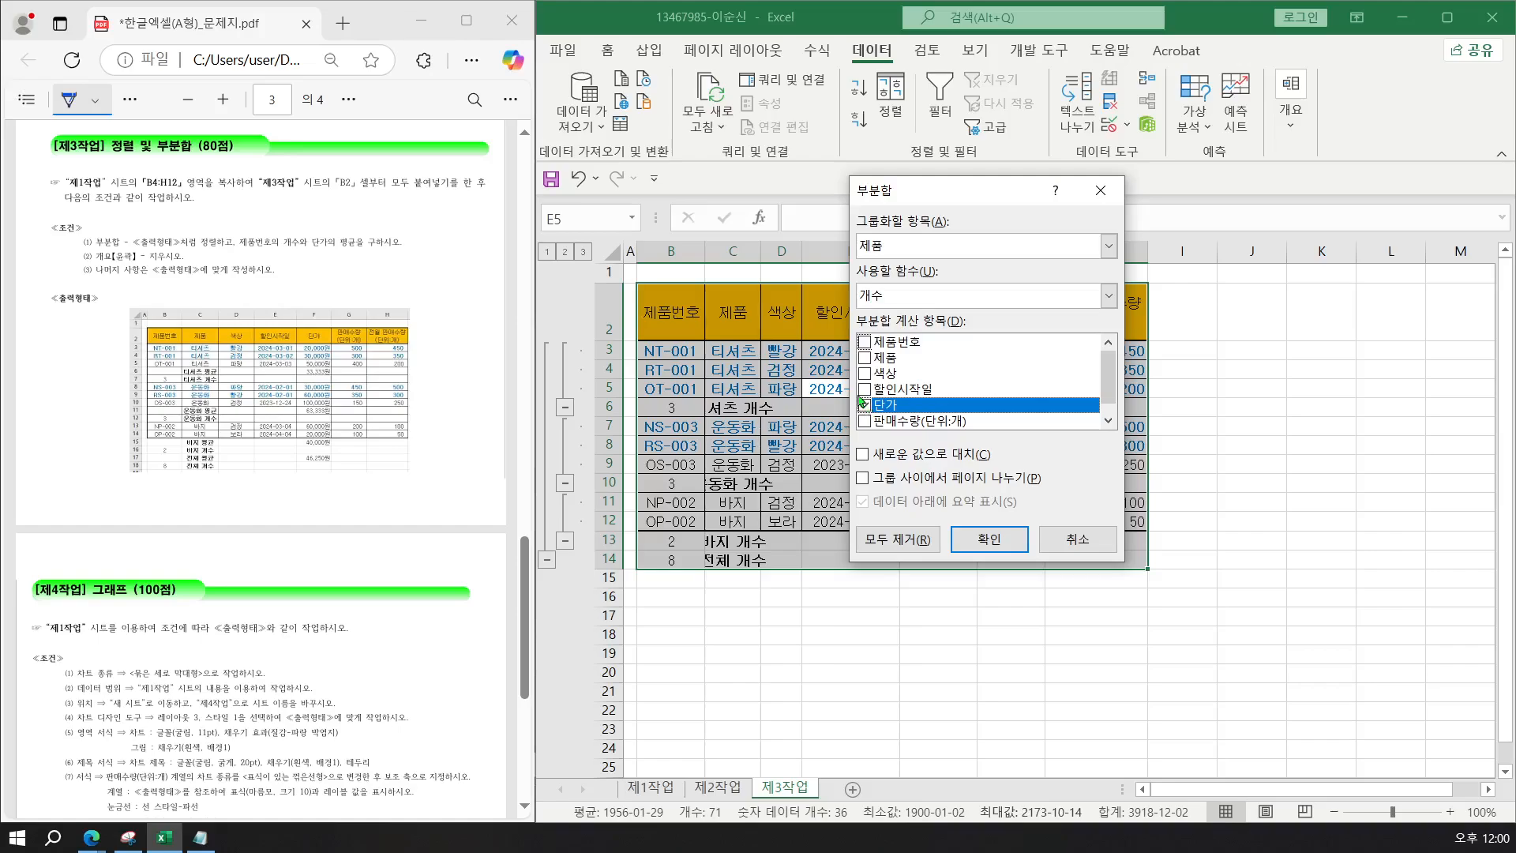
click(964, 297)
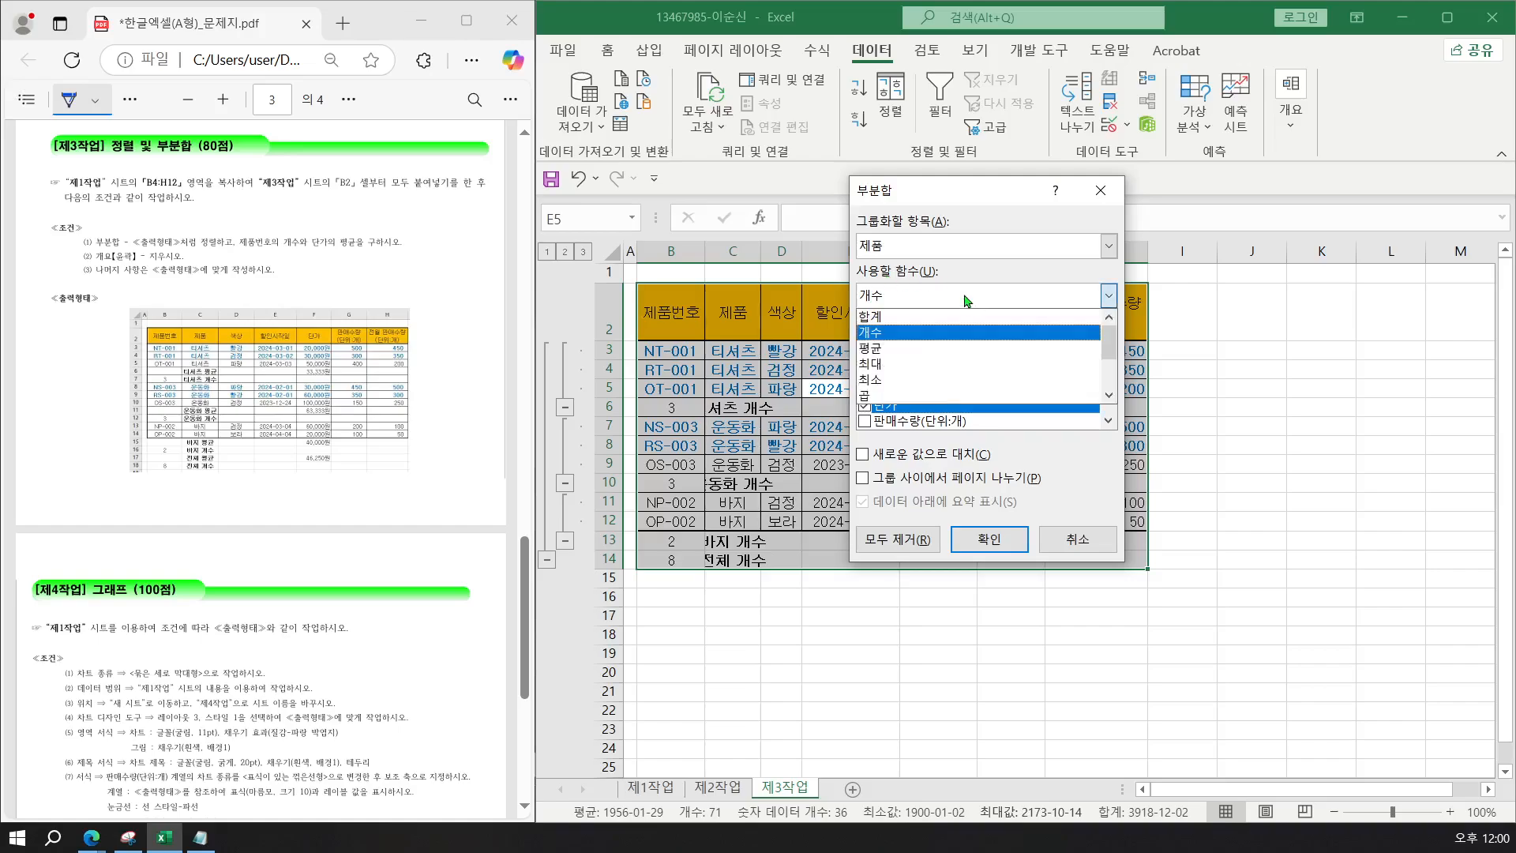
click(908, 352)
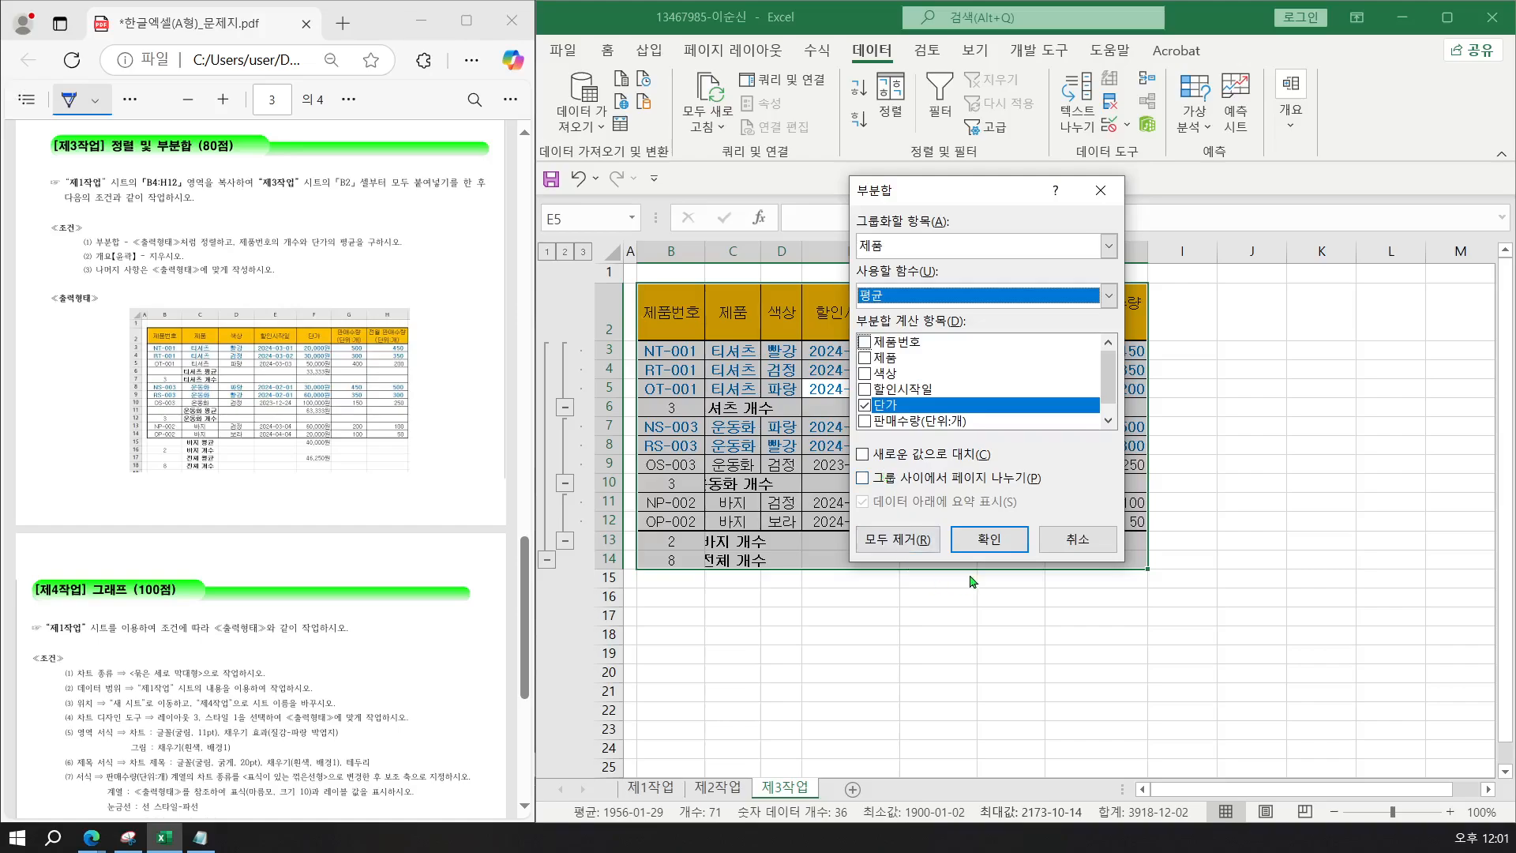
click(984, 539)
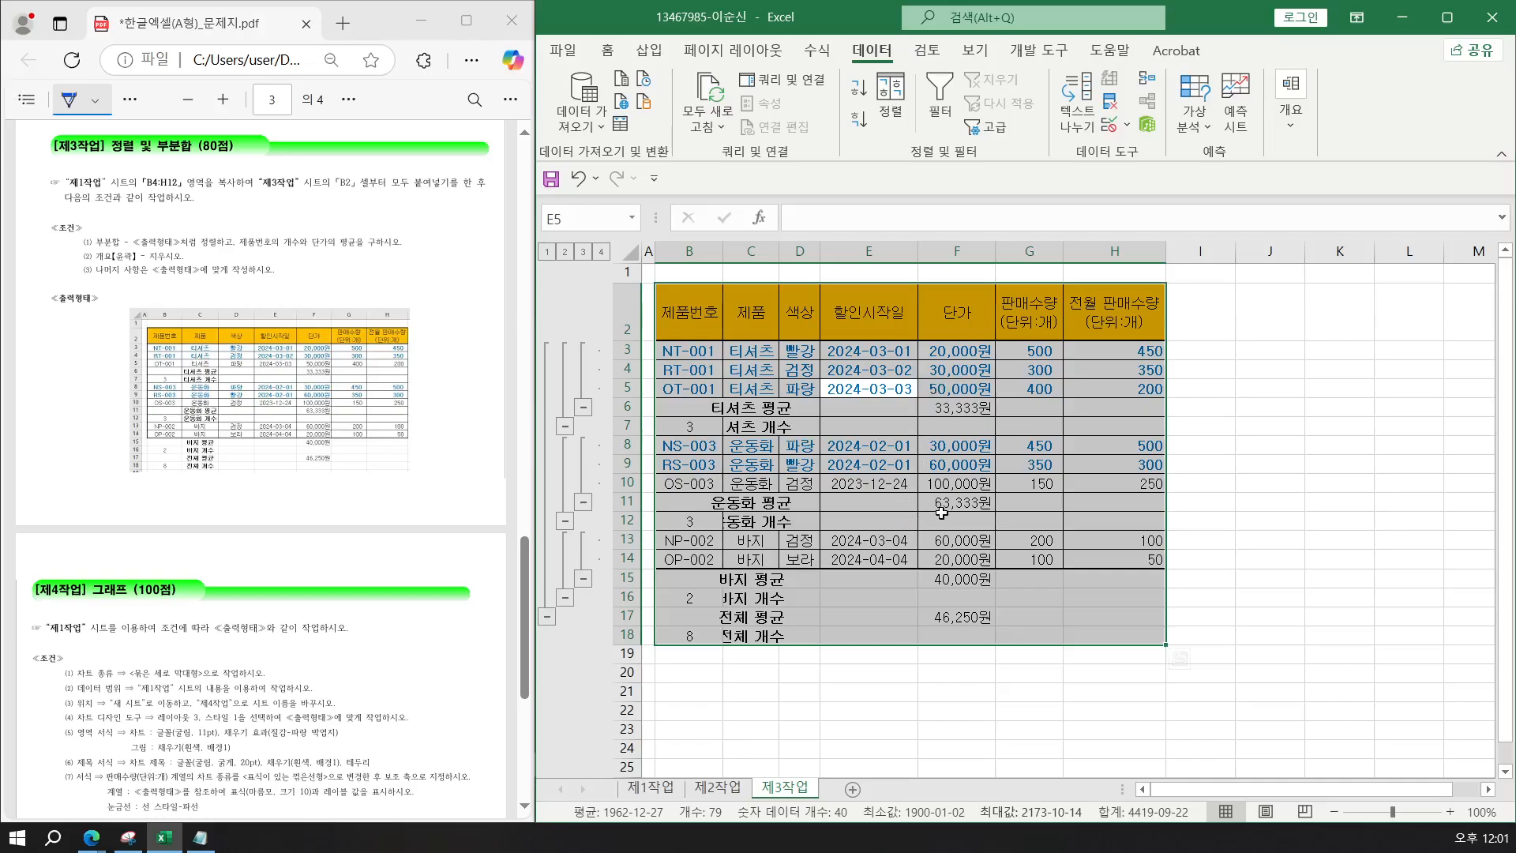
Clear the outline (개요 지우기) from the subtotalled table on the 제3작업 sheet.
click(926, 578)
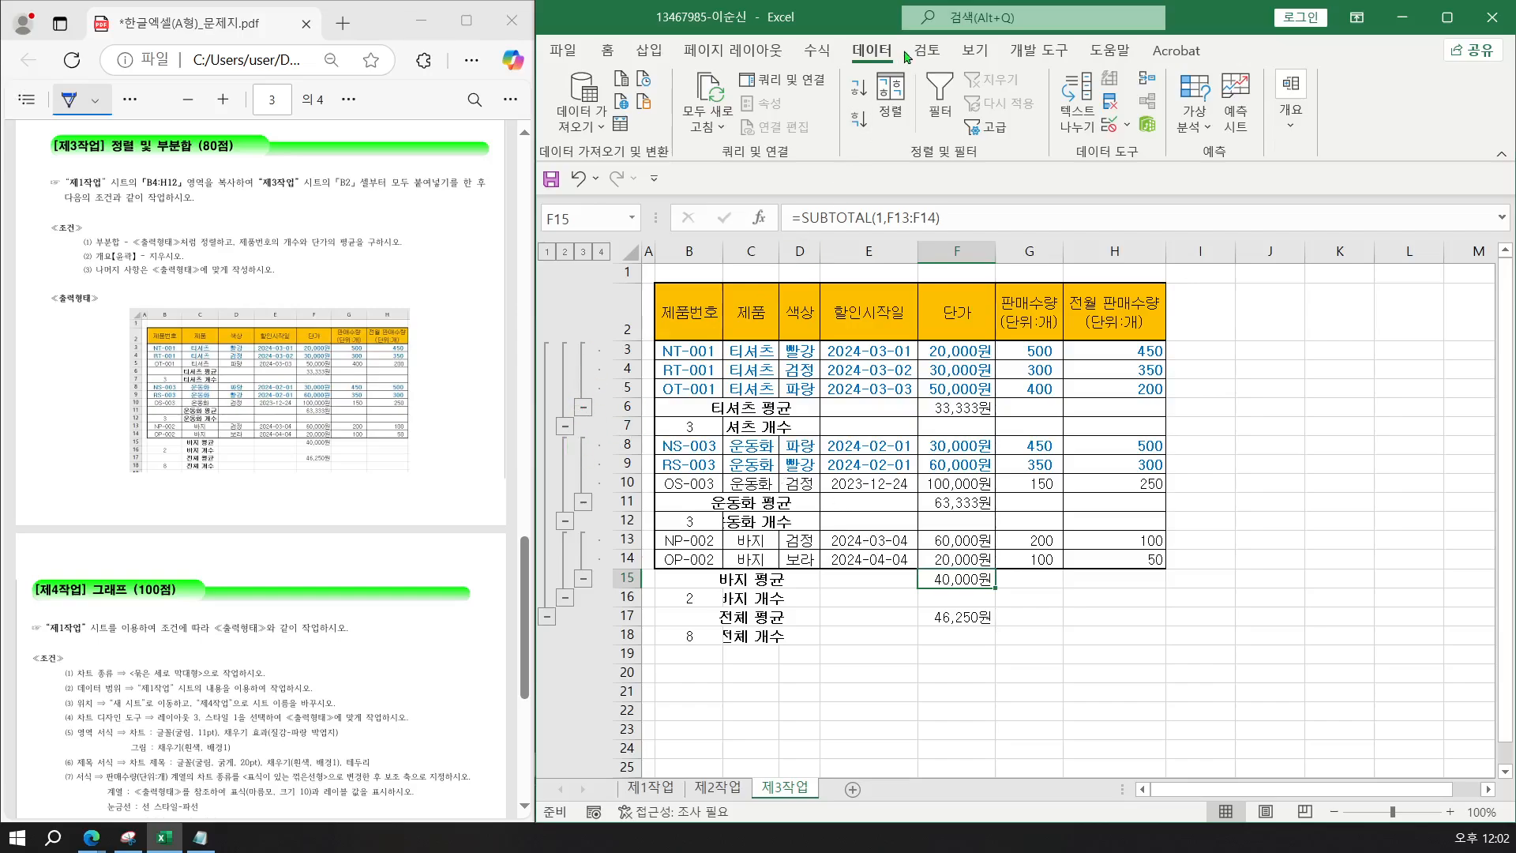
click(1292, 128)
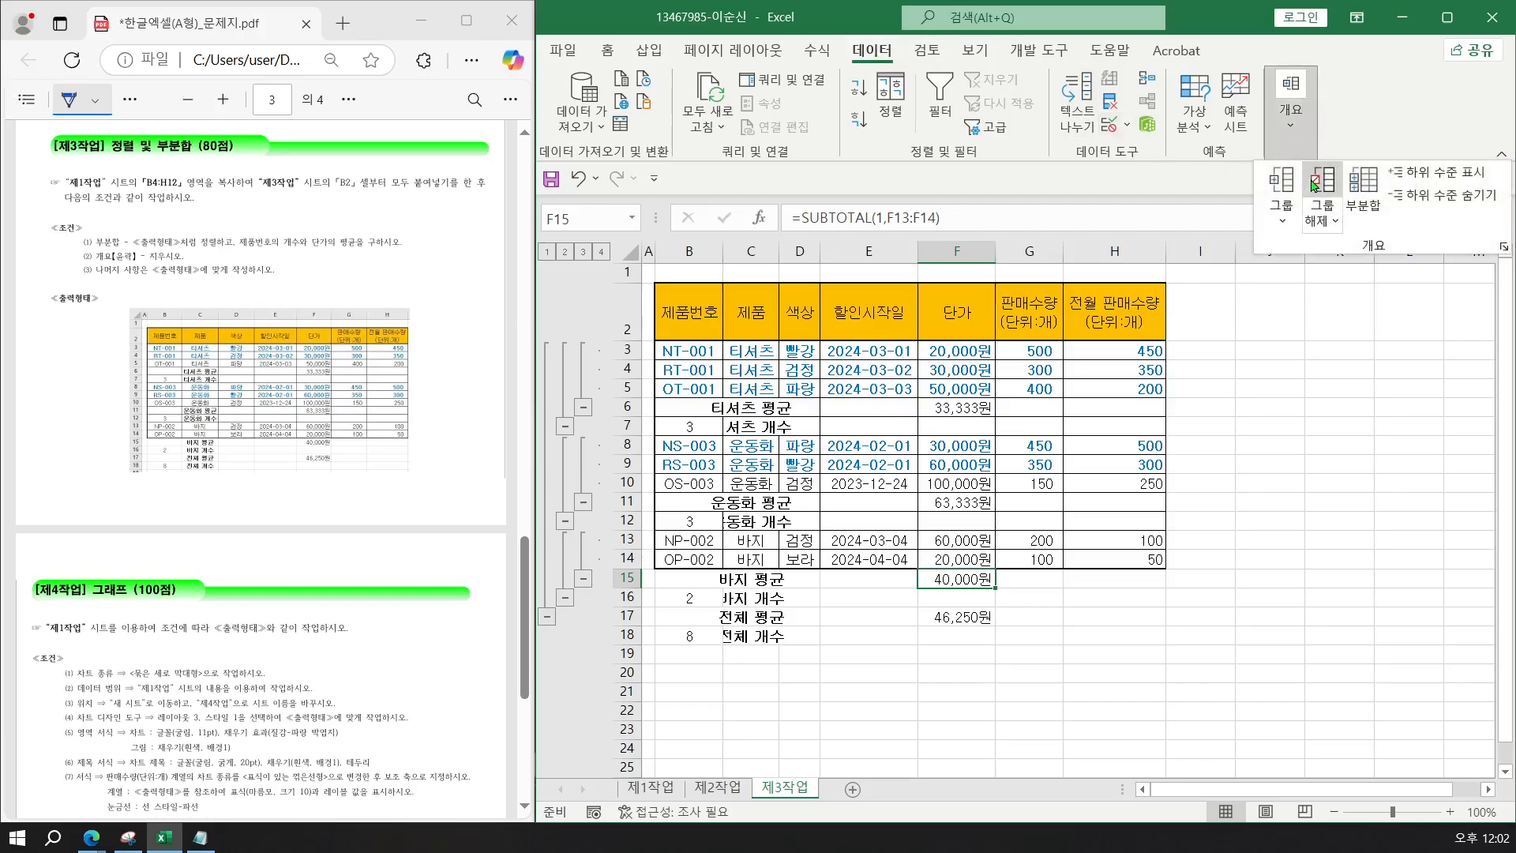
click(1333, 232)
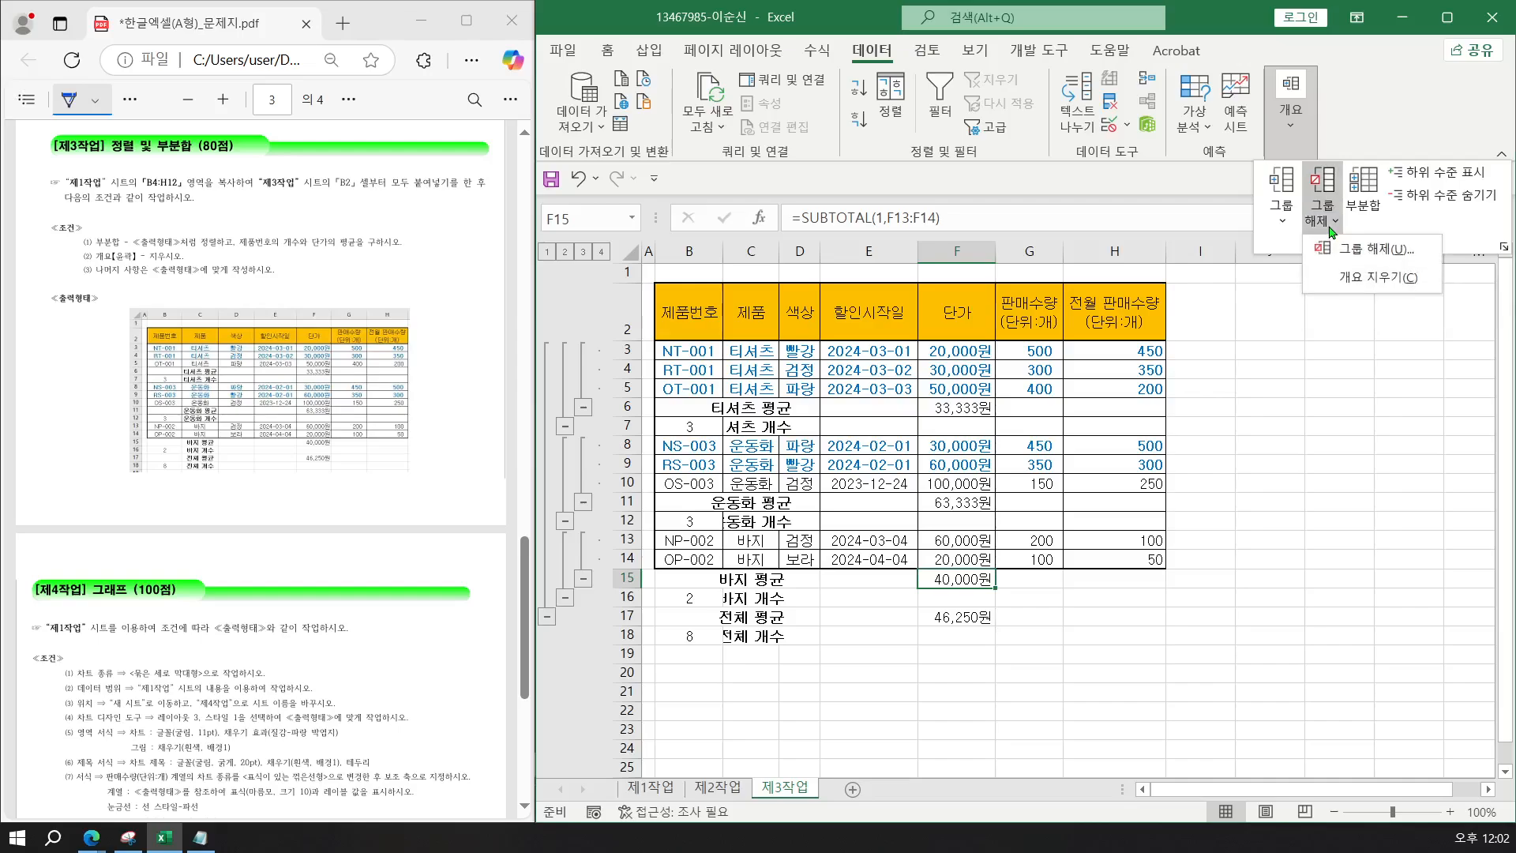
click(1361, 278)
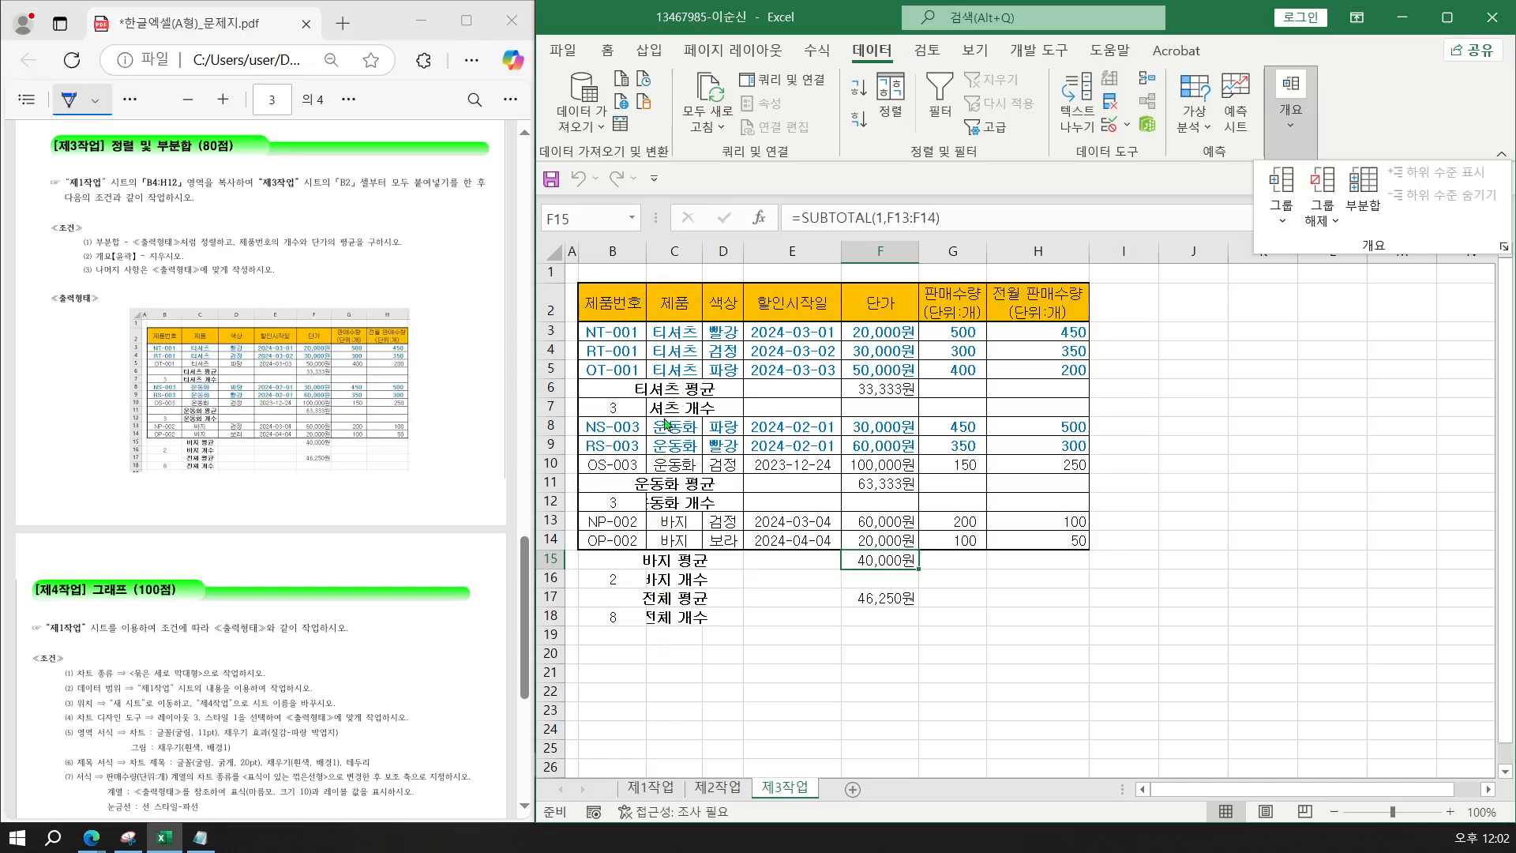
Auto-fit the width of column C to its subtotal labels and save the workbook.
click(697, 253)
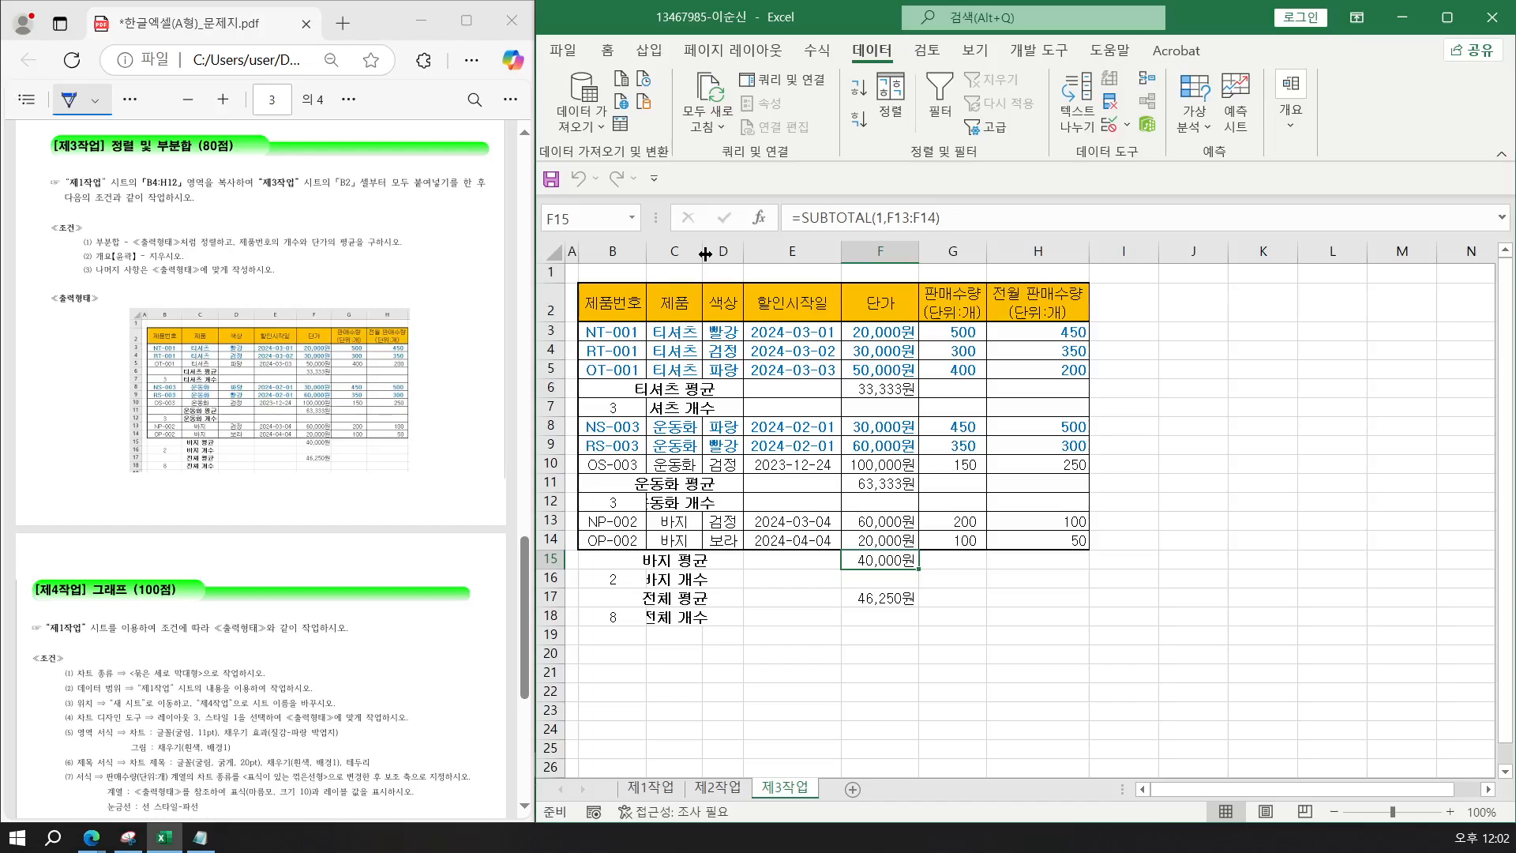
double_click(705, 252)
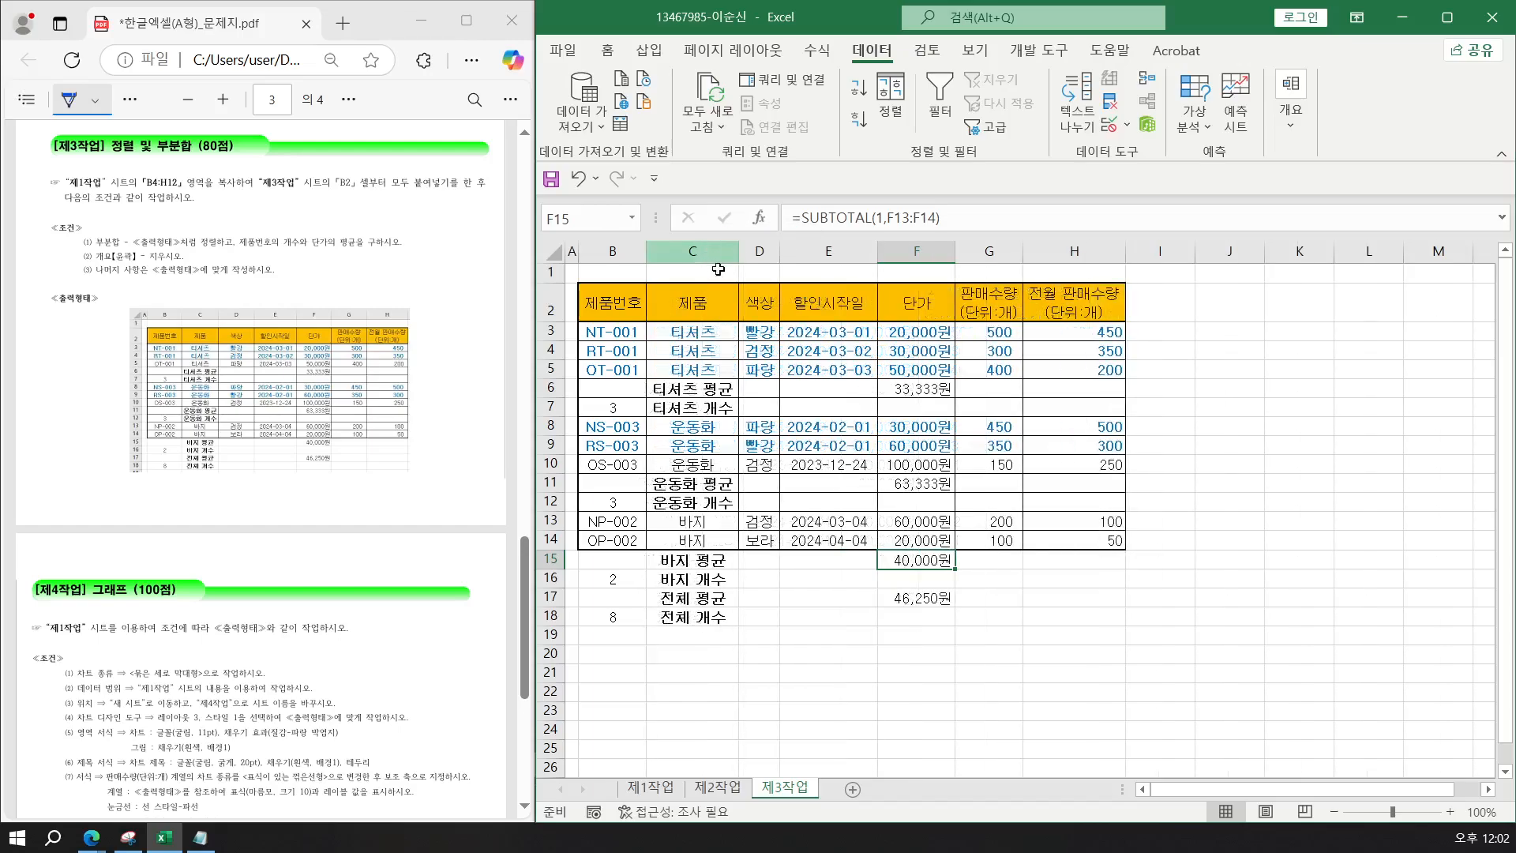
click(1174, 667)
drag(1174, 665, 1176, 663)
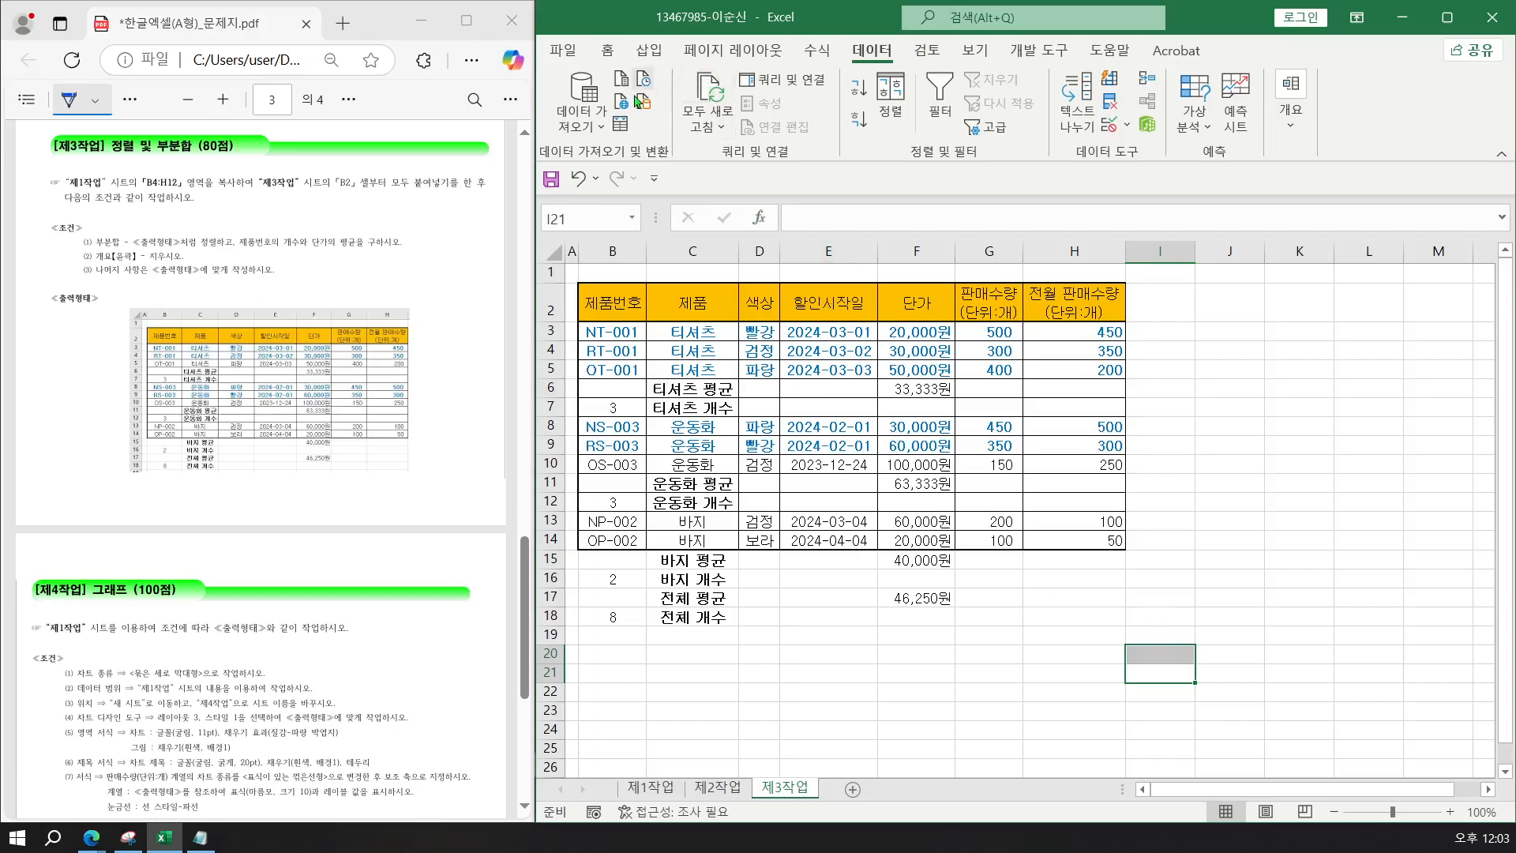
click(551, 180)
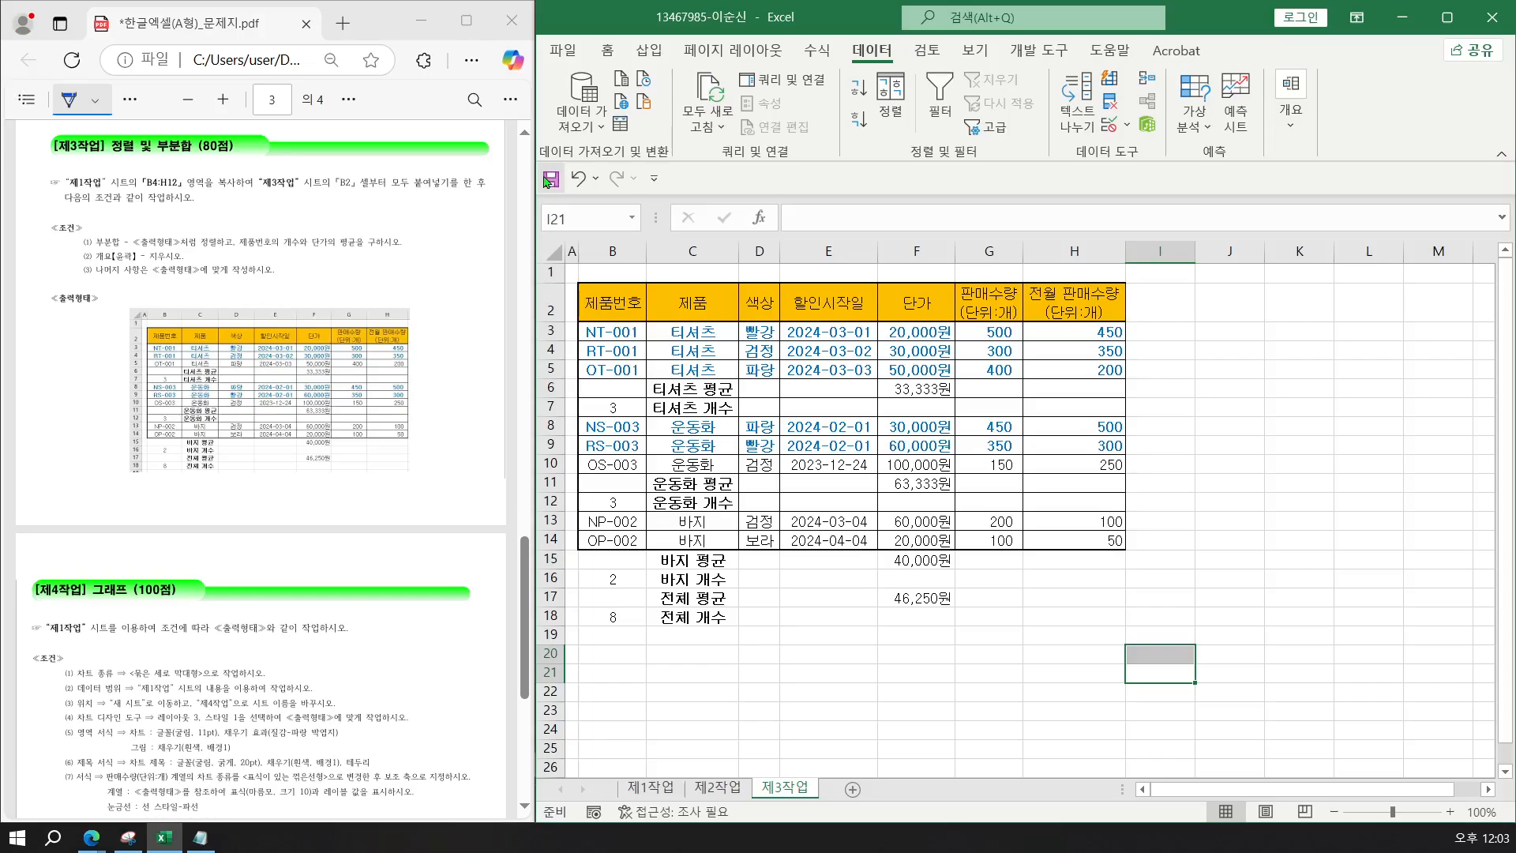